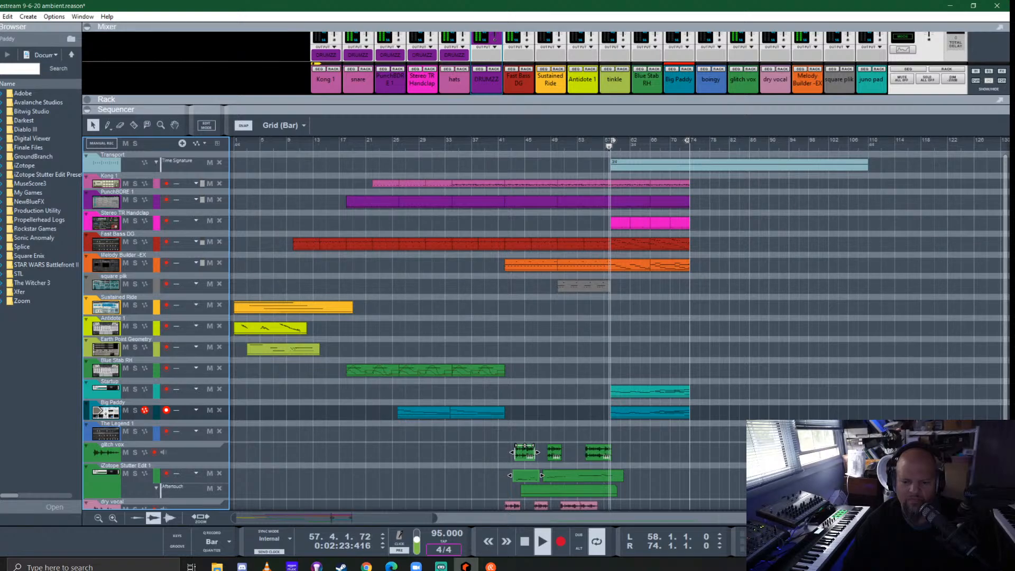
- Stop playback, solo the dry vocal track and listen to the end of its second clip
key("space")
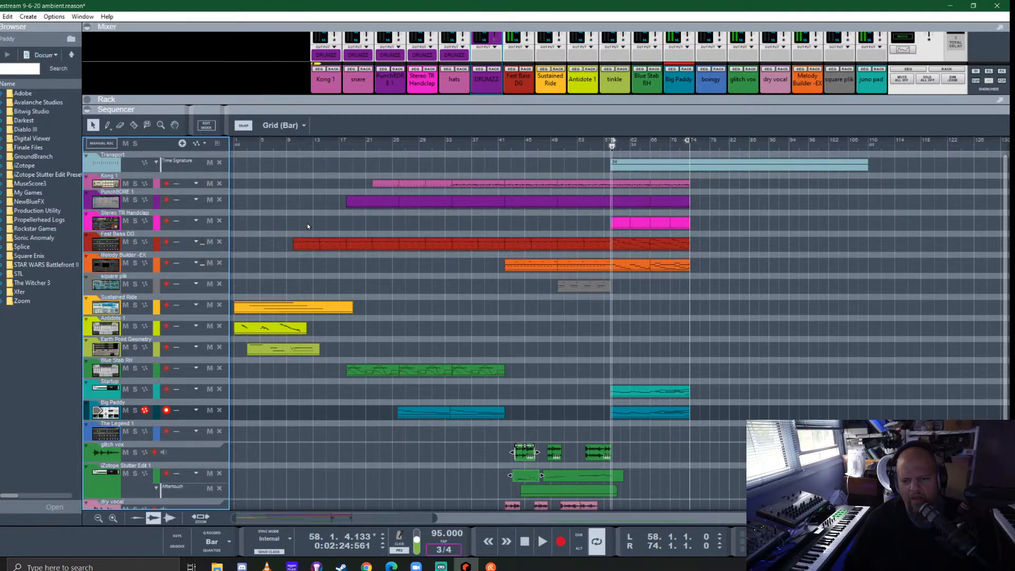
scroll(538, 449, "up", 3)
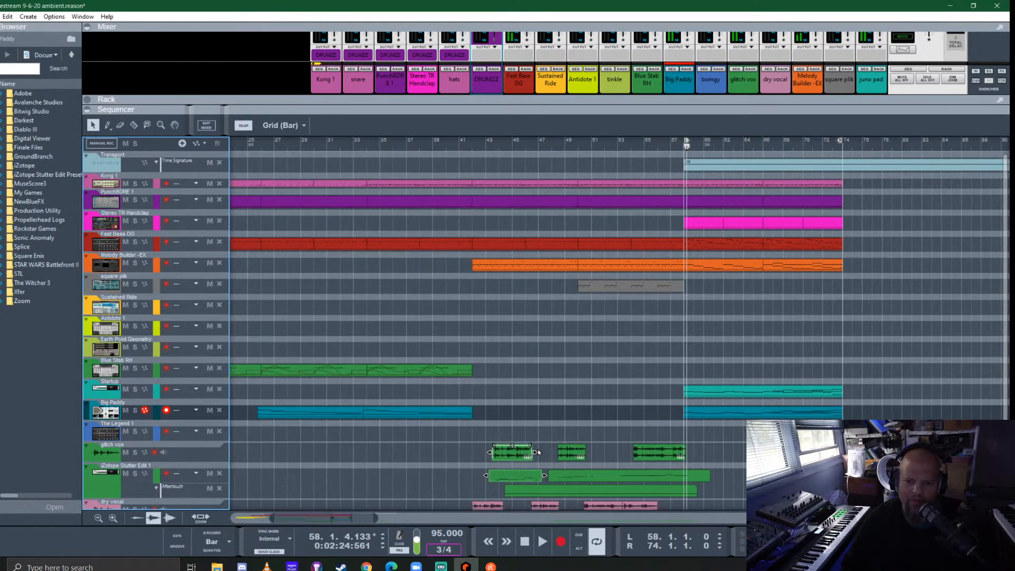
scroll(582, 426, "down", 1)
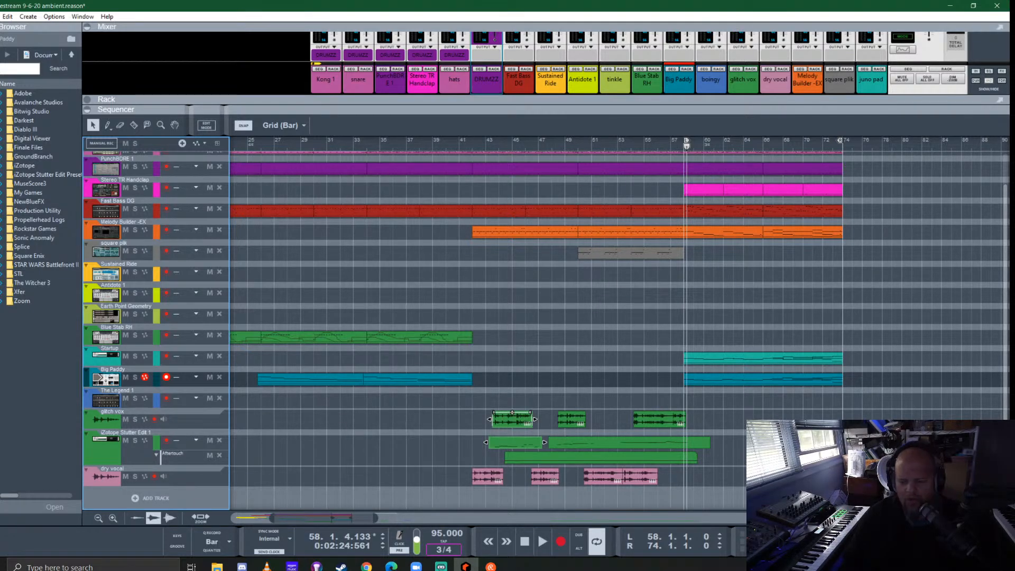
left_click(548, 479)
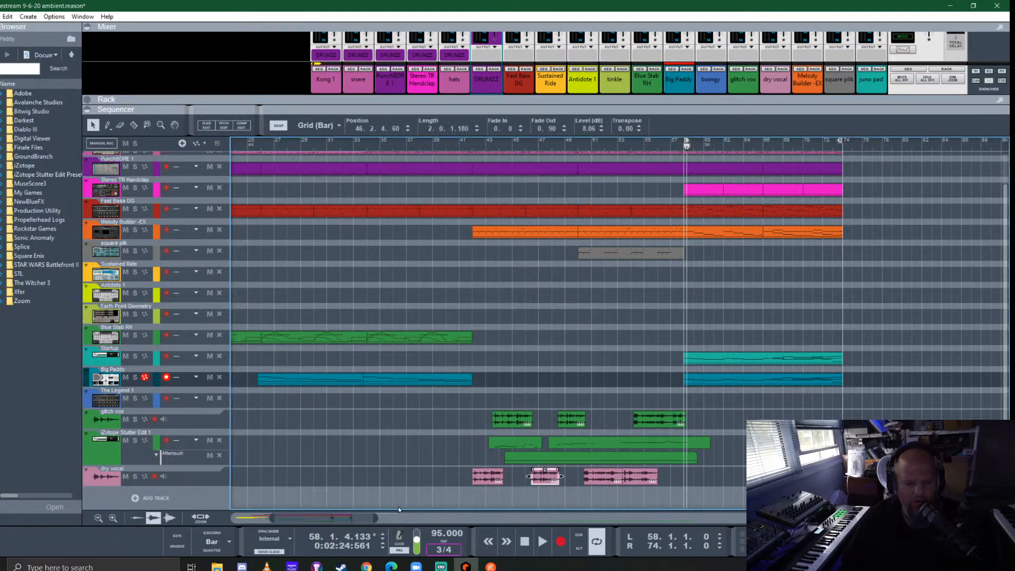
left_click(135, 477)
scroll(529, 455, "up", 6)
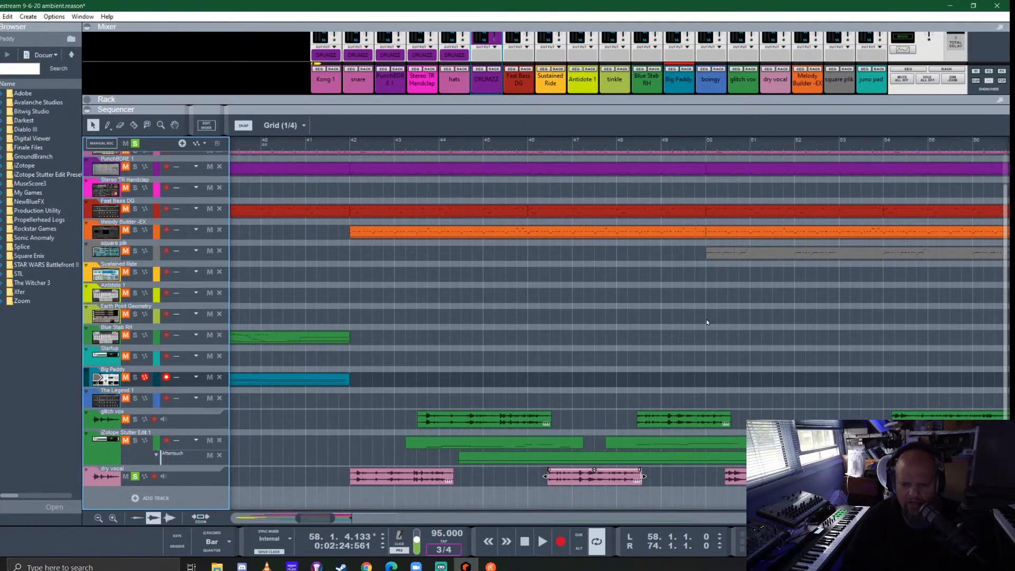
left_click(595, 142)
key("space")
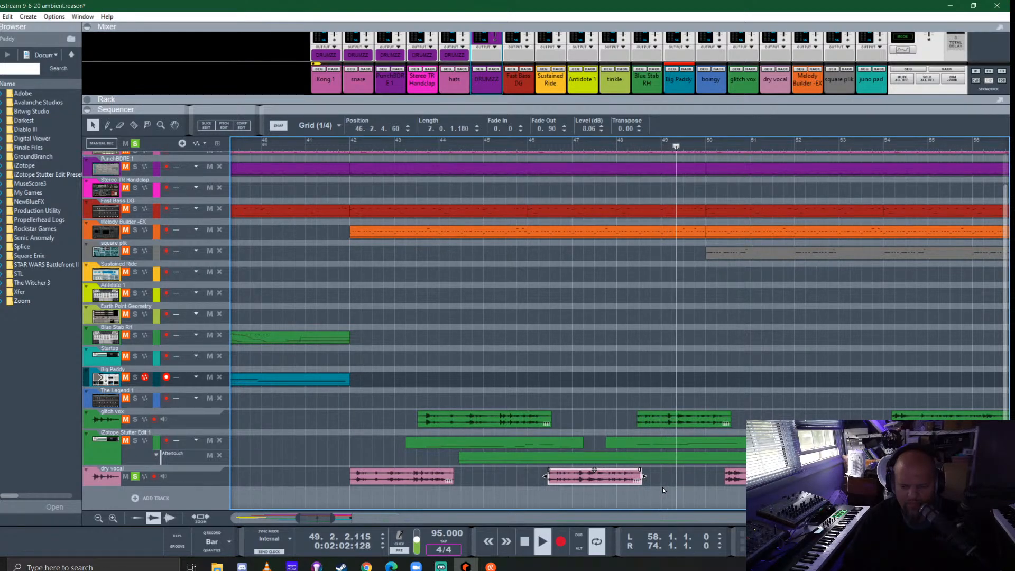
key("space")
scroll(650, 478, "up", 3)
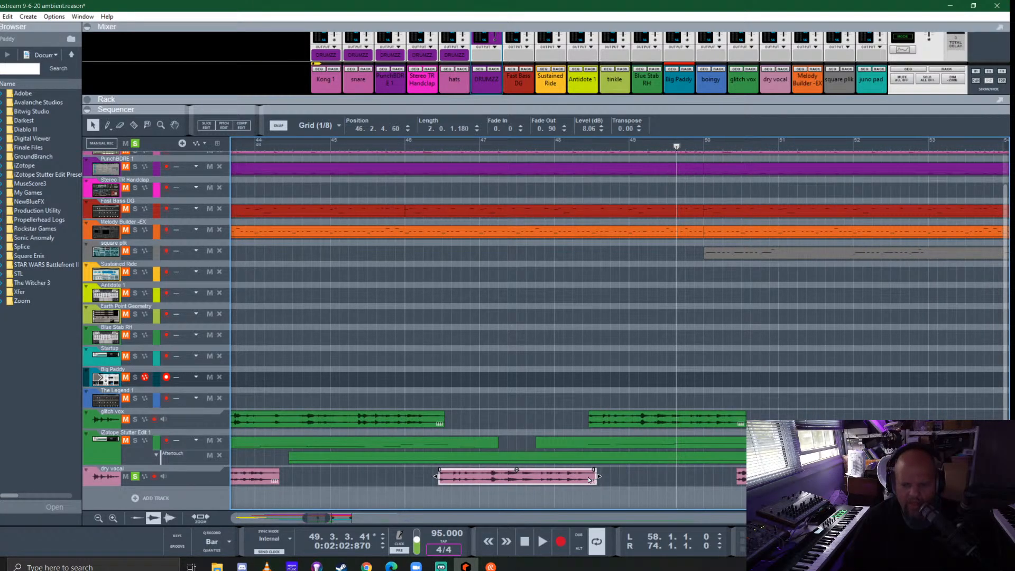
- Solo the glitch vox track as well and play back from bar 48
left_click(134, 420)
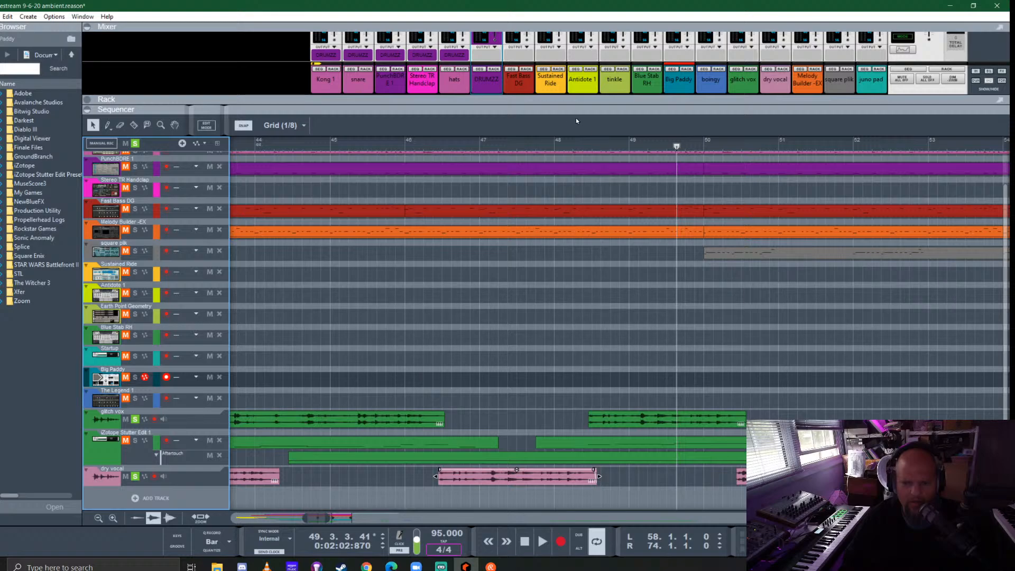
left_click(557, 144)
key("space")
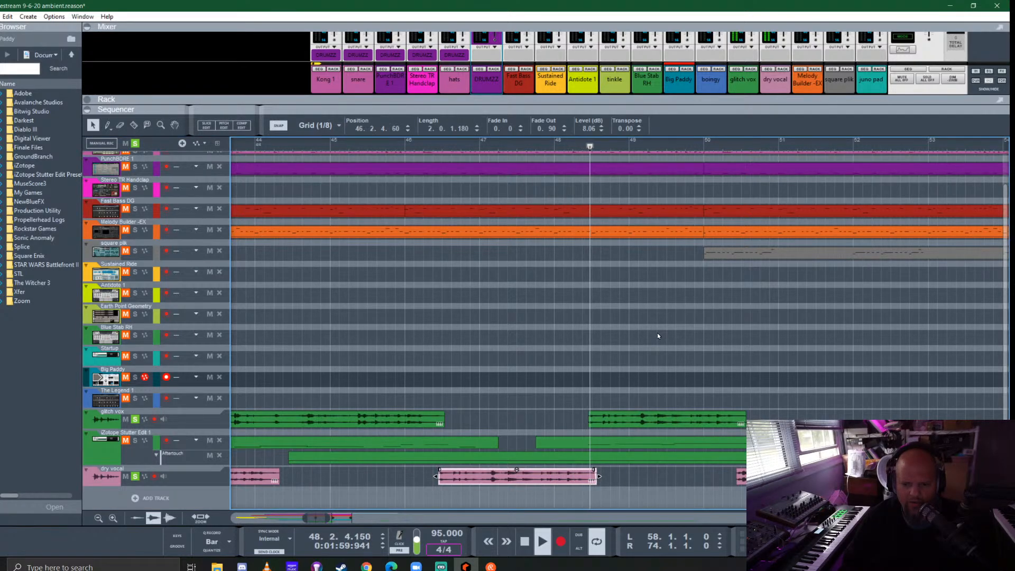
- Extend the start of the second glitch vox clip back to 48.1.3.0 and give it a fade-in of 2.213
left_click(602, 420)
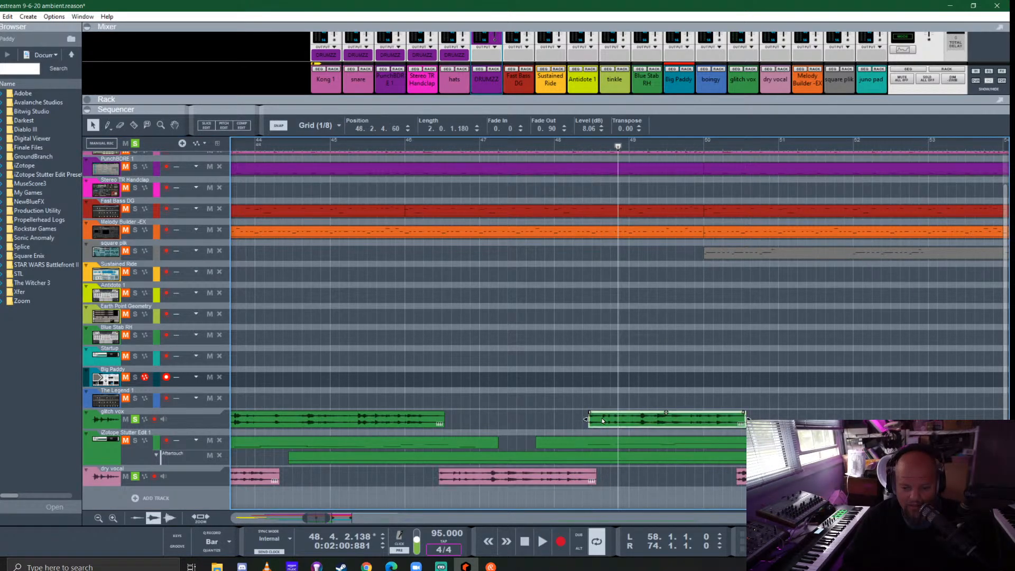
scroll(602, 420, "up", 3)
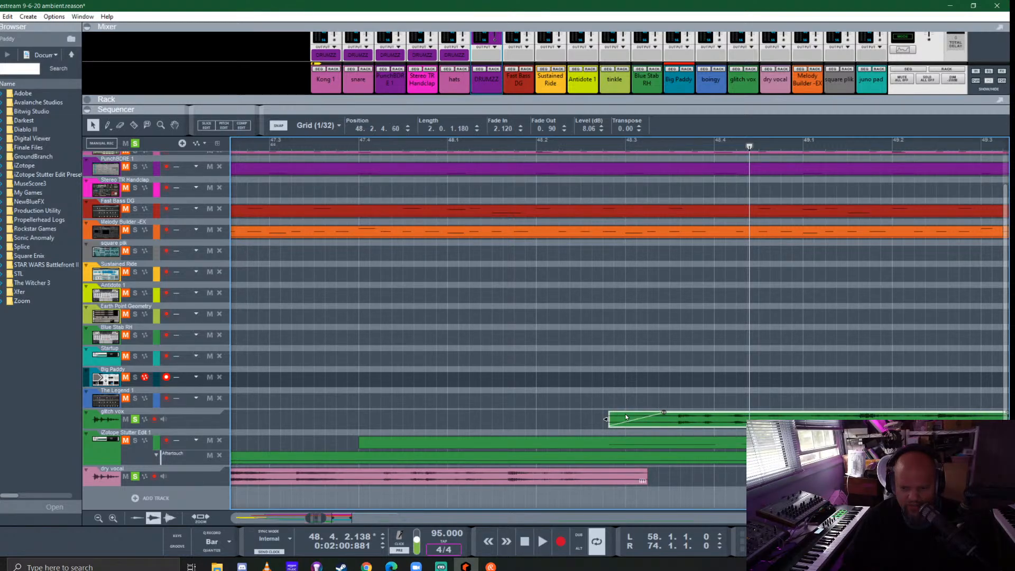
scroll(626, 417, "down", 4)
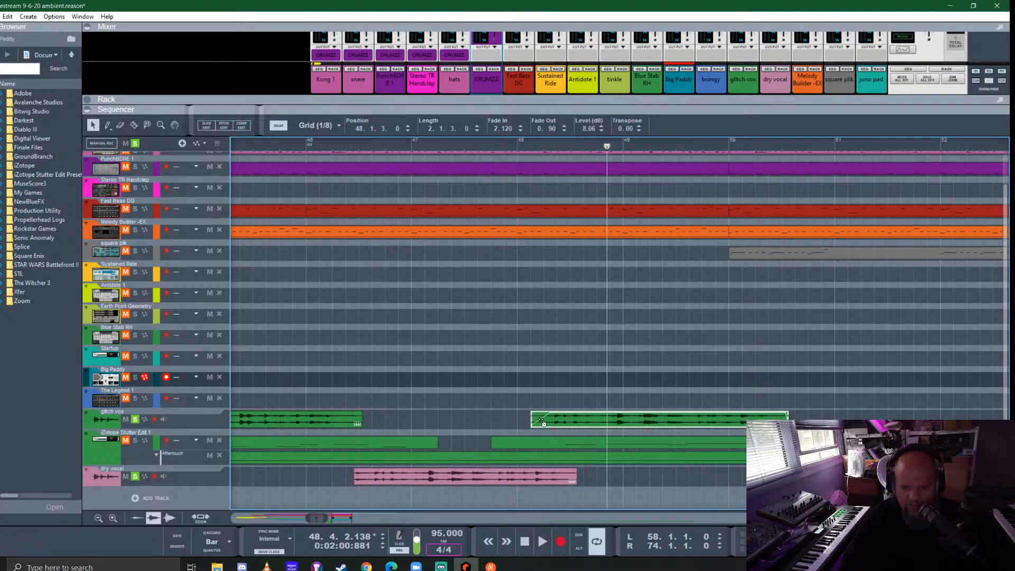
scroll(486, 422, "down", 2)
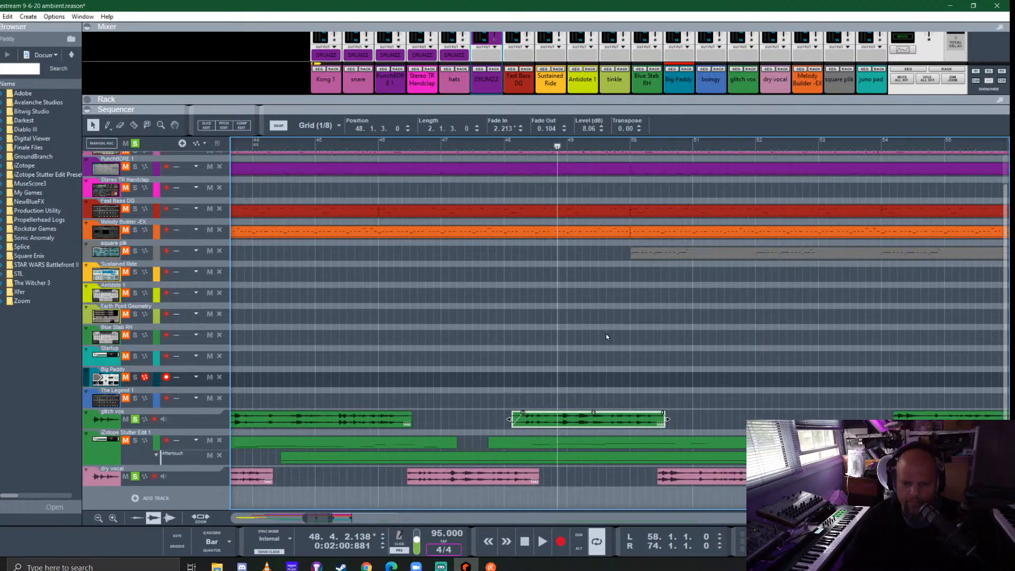
- Add the iZotope Stutter Edit 1 track to the solo and play the vocals from 47.4.3, selecting the third glitch vox clip
left_click(498, 140)
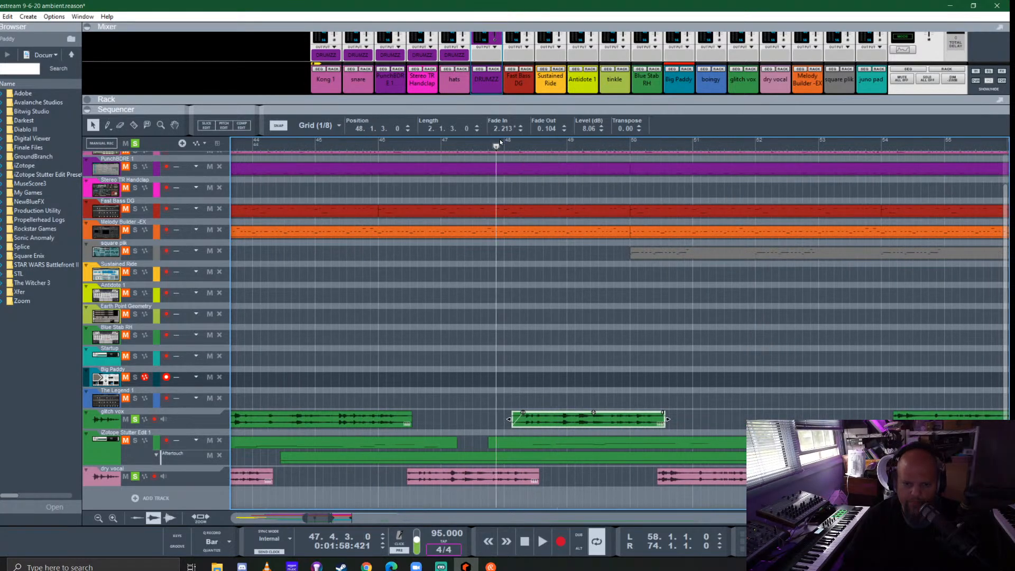
left_click(135, 440)
key("space")
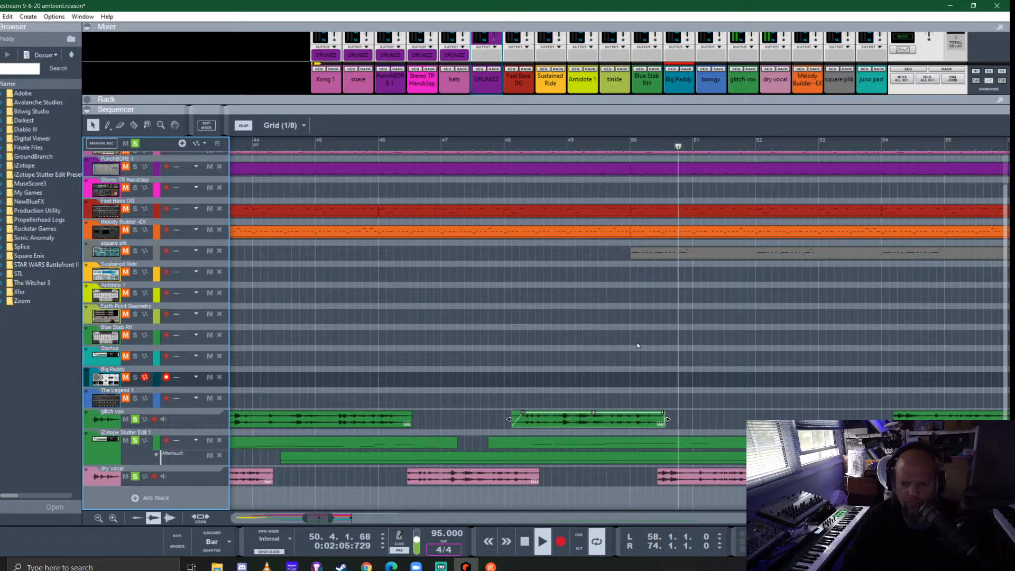
scroll(636, 342, "down", 3)
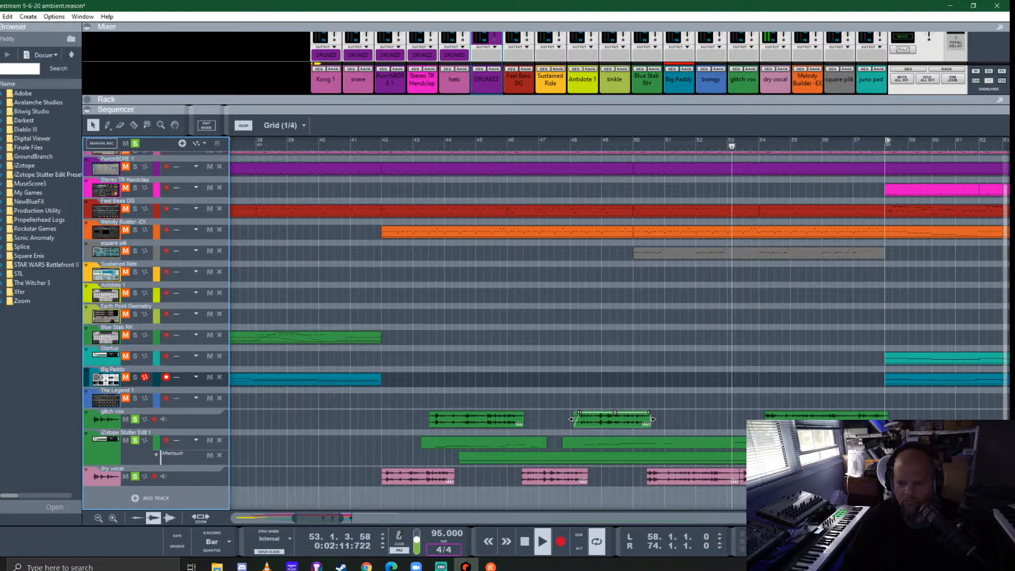
left_click(824, 416)
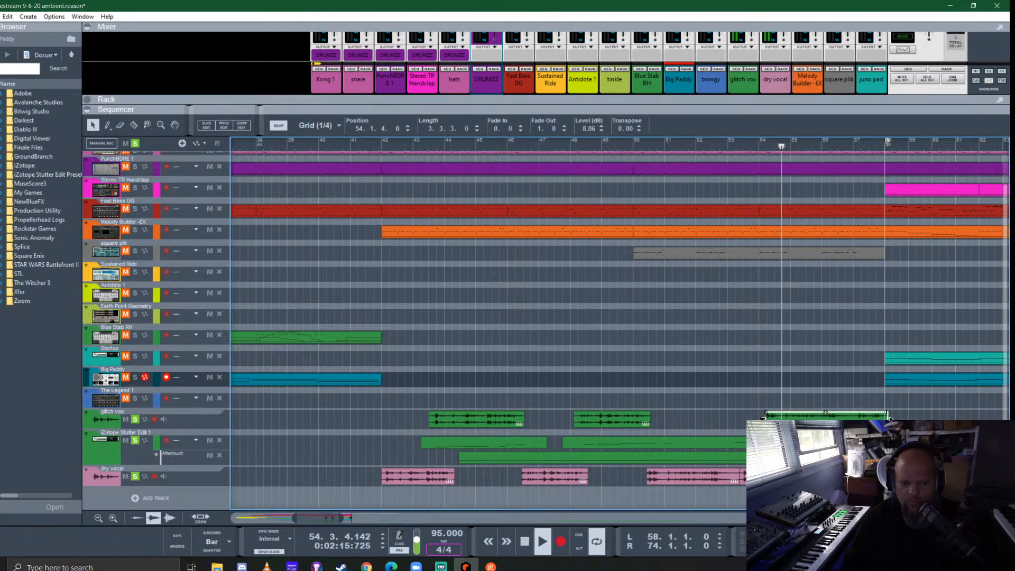
- Delete the Aftertouch automation lane of the iZotope Stutter Edit 1 track with its data, and stop playback
left_click(219, 456)
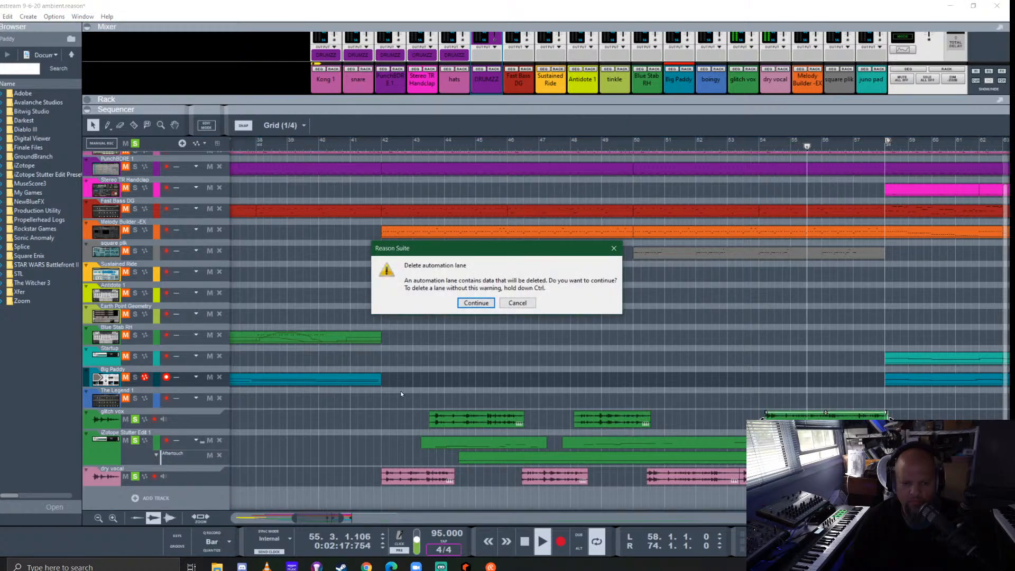
left_click(476, 303)
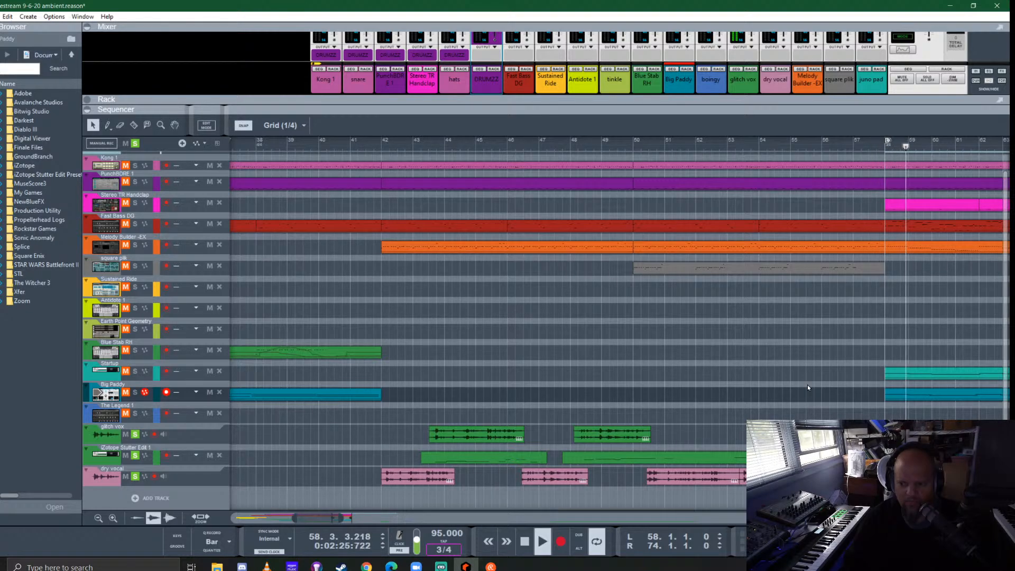
key("space")
- Clear all solos and mute the glitch vox, iZotope Stutter Edit 1 and dry vocal tracks
scroll(763, 385, "down", 4)
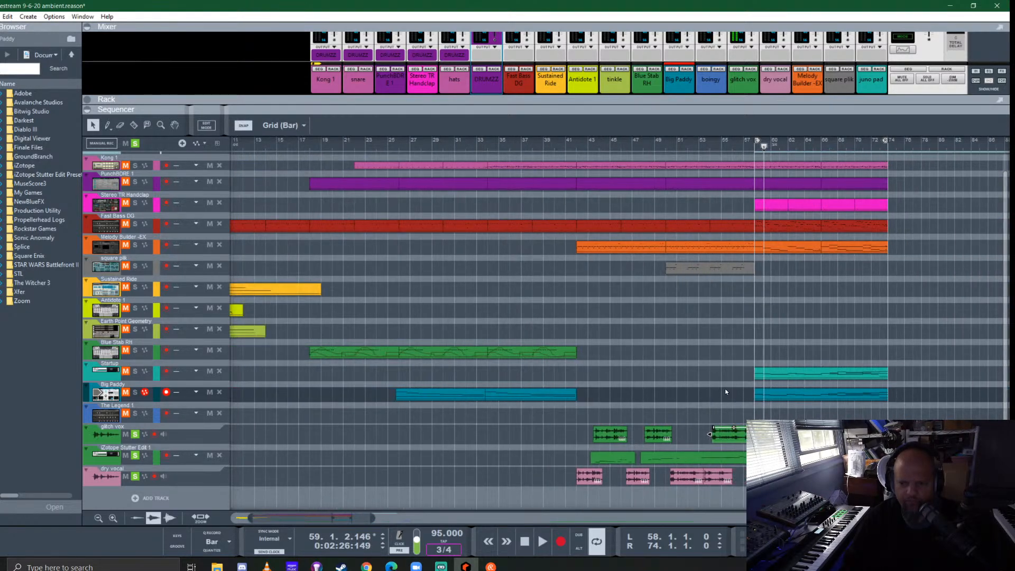
left_click(125, 480)
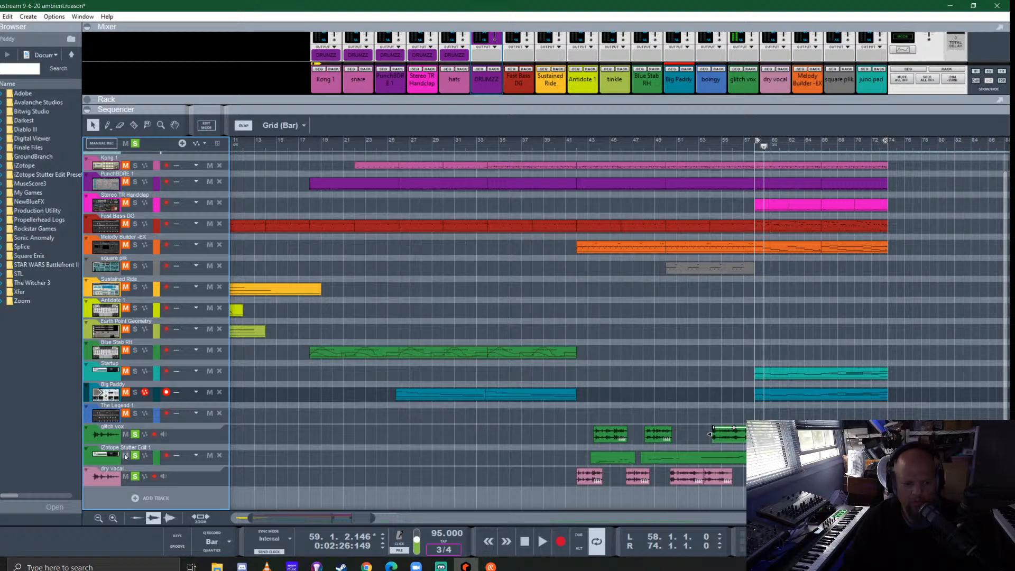
left_click(135, 143)
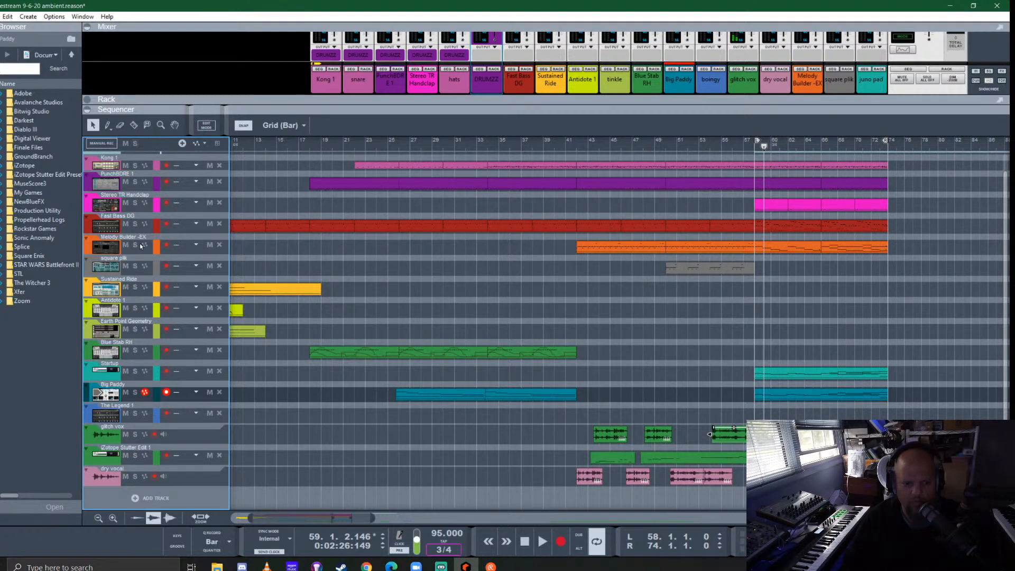
left_click(126, 434)
left_click(125, 455)
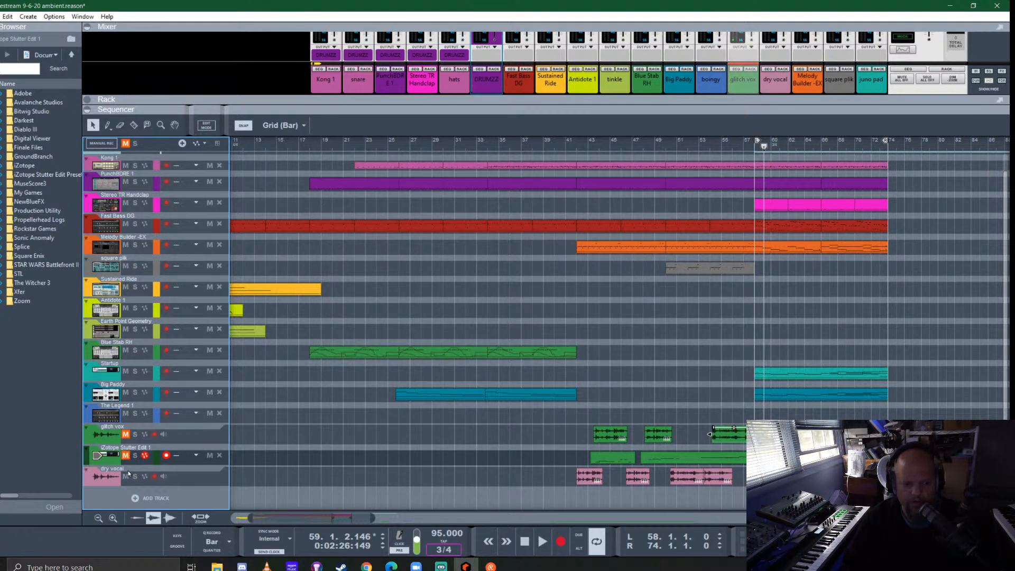
left_click(125, 476)
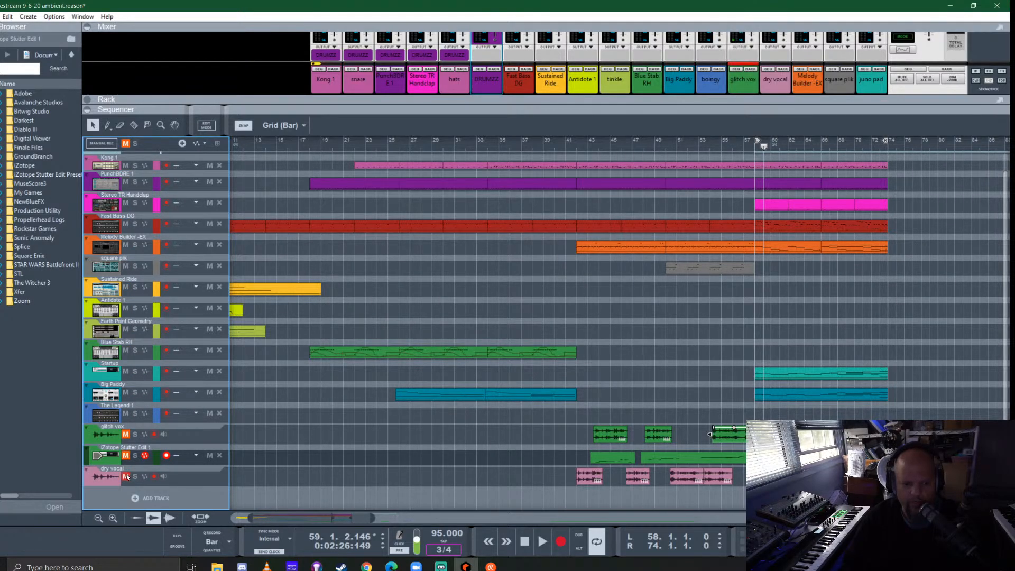
- Play the arrangement from bar 42, briefly soloing the Melody Builder -EX track, and stop playback
left_click(577, 141)
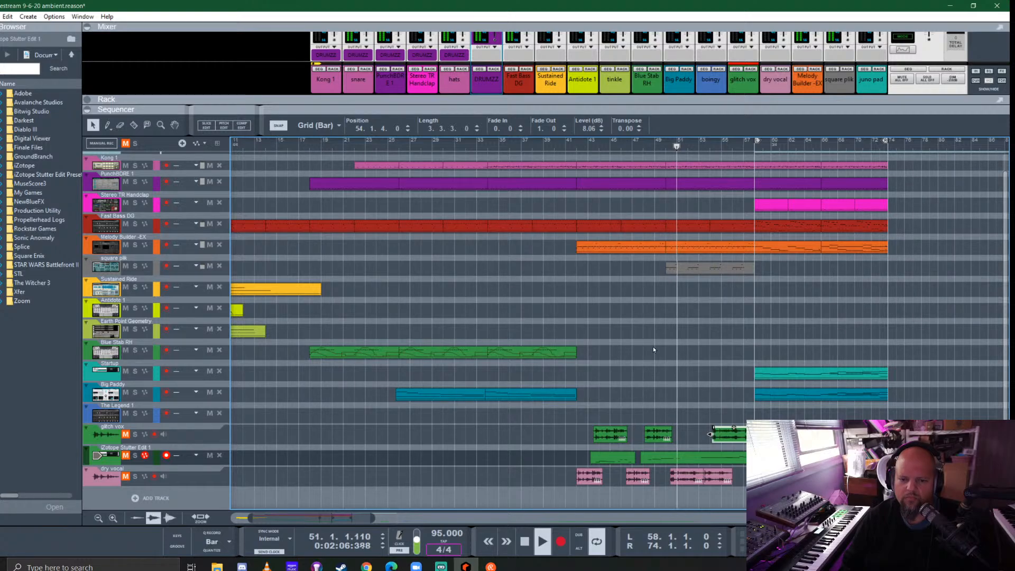
left_click(132, 246)
left_click(135, 245)
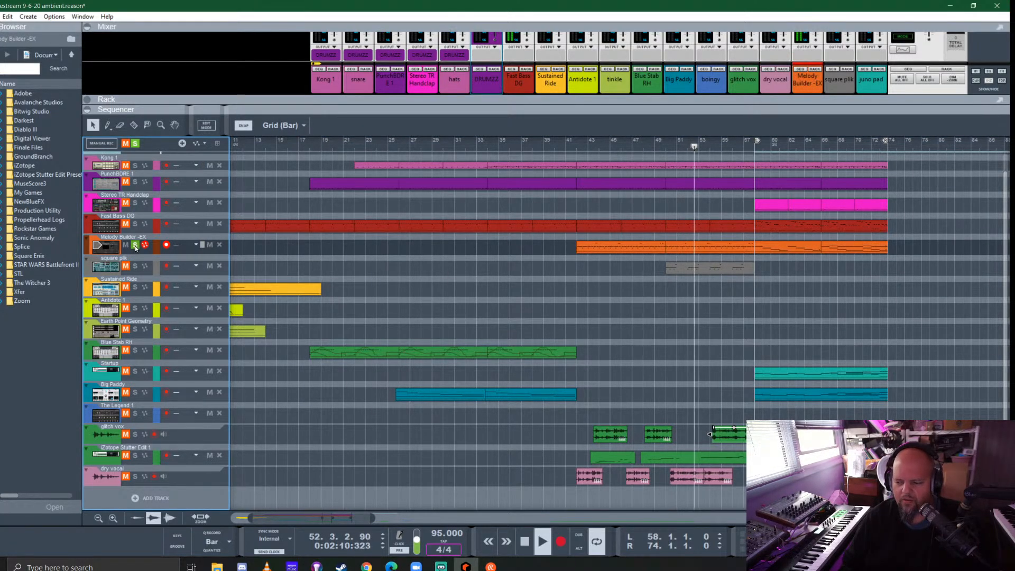
left_click(134, 246)
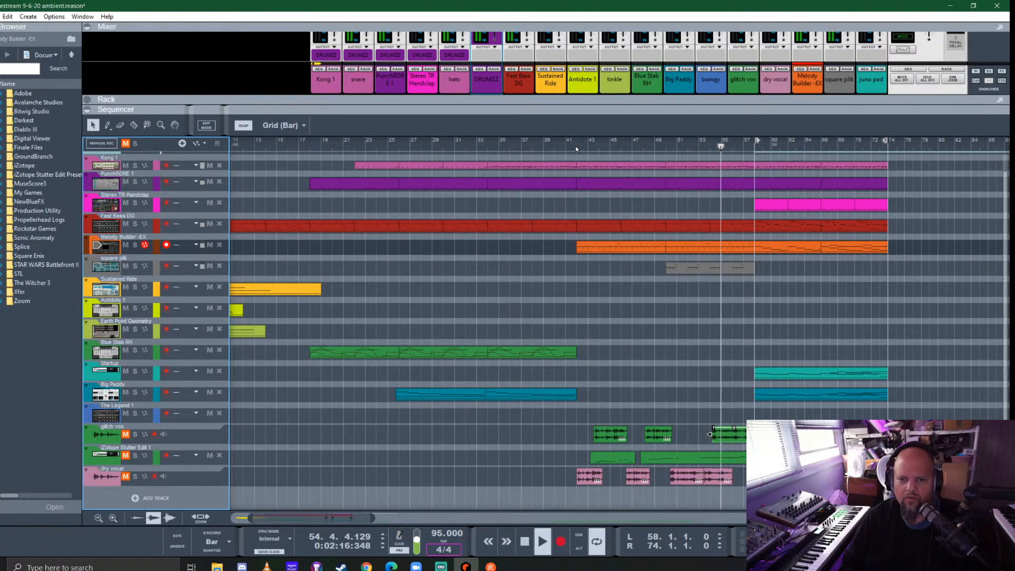
key("space")
- Move all section clips starting at bar 58, including the time signature and every handclap clip, to bar 87
scroll(706, 376, "down", 2)
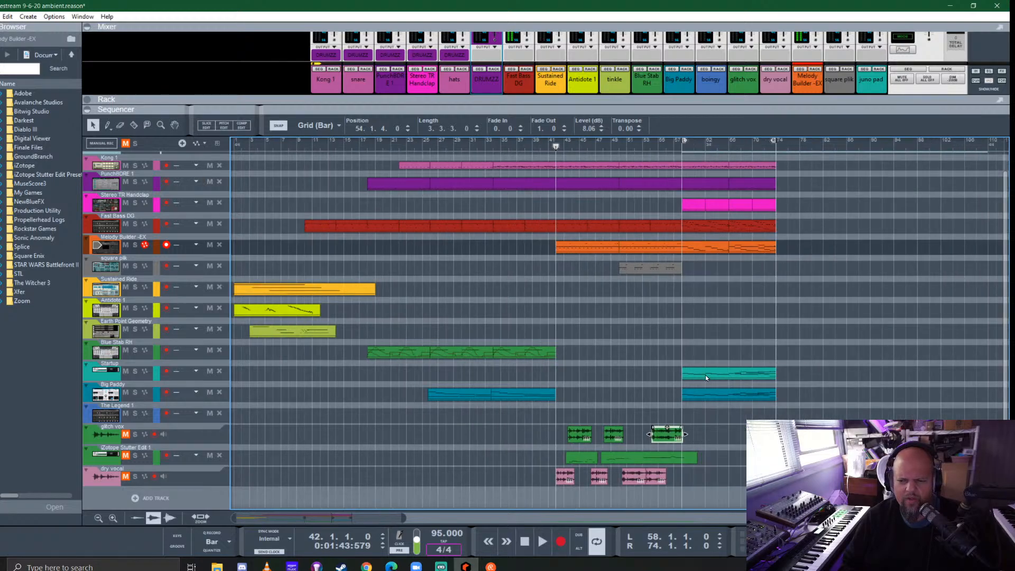
scroll(802, 409, "up", 1)
mouse_move(747, 462)
left_mouse_down()
mouse_move(734, 389)
mouse_move(632, 155)
mouse_move(642, 164)
mouse_move(823, 165)
left_mouse_up()
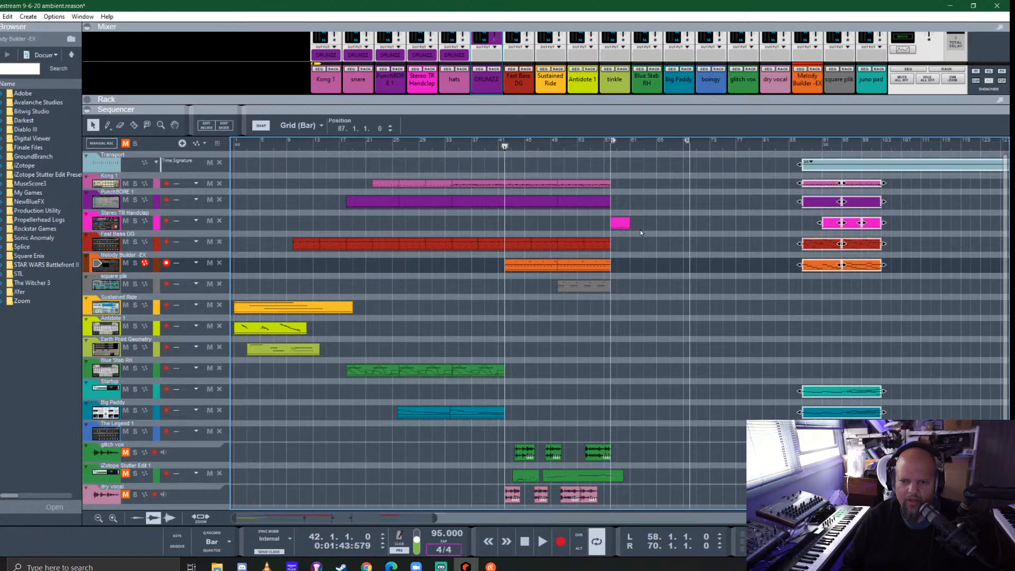
left_click(619, 223)
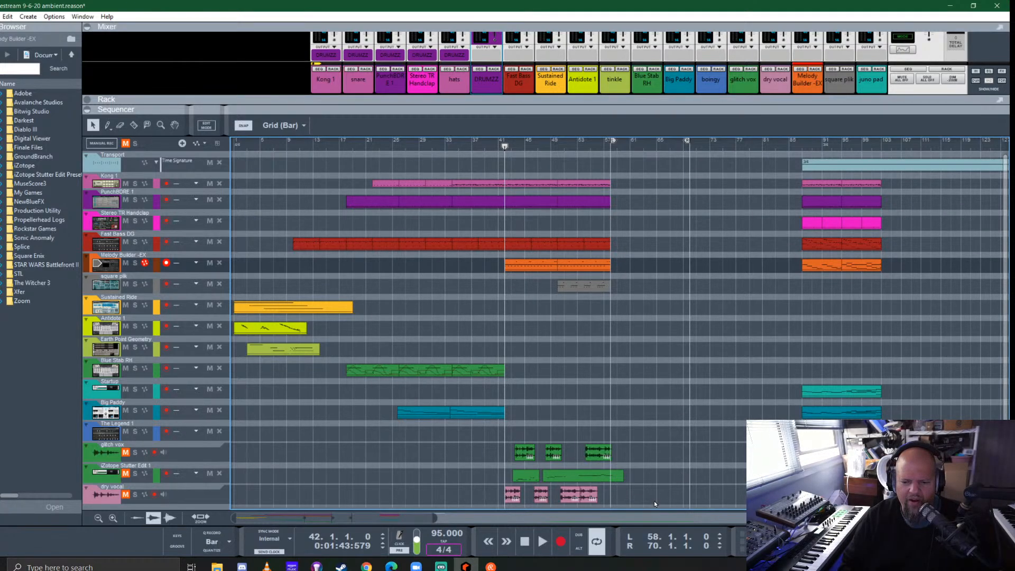
- Move all glitch vox, iZotope Stutter Edit 1 and dry vocal clips 16 bars later, with the first dry vocal clip at bar 58
left_click_drag(649, 491, 502, 440)
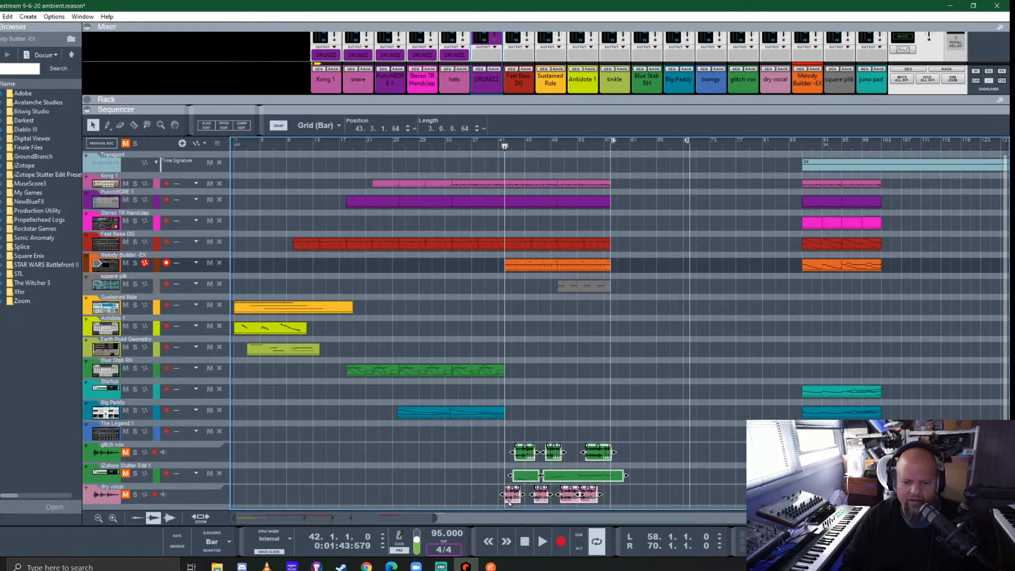
left_click_drag(511, 497, 617, 497)
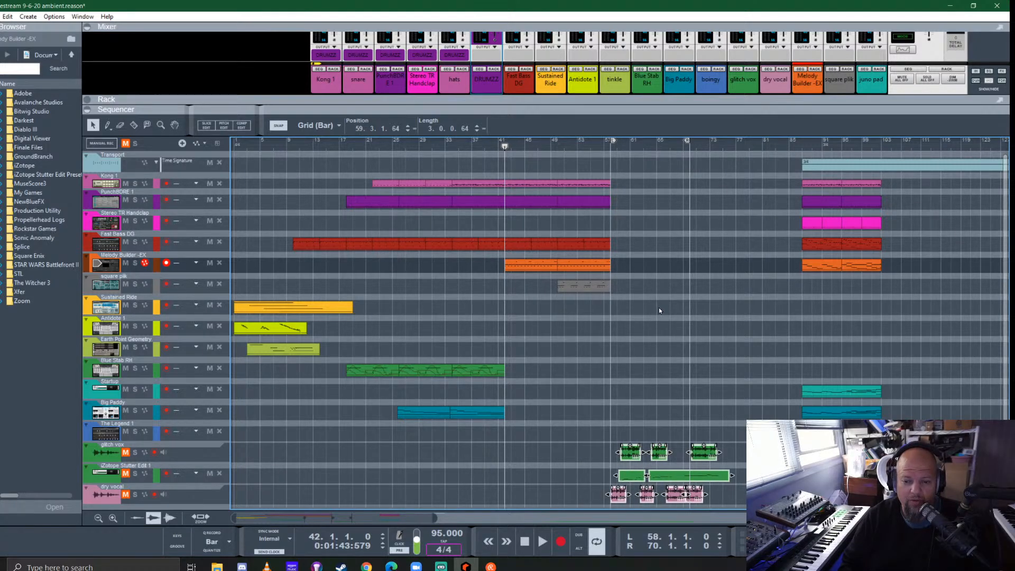
- Extend the Kong 1, PunchBORE 1, Fast Bass DG, Melody Builder -EX and square plk parts with copies to bar 74, and set the right locator there
left_click_drag(659, 306, 674, 191)
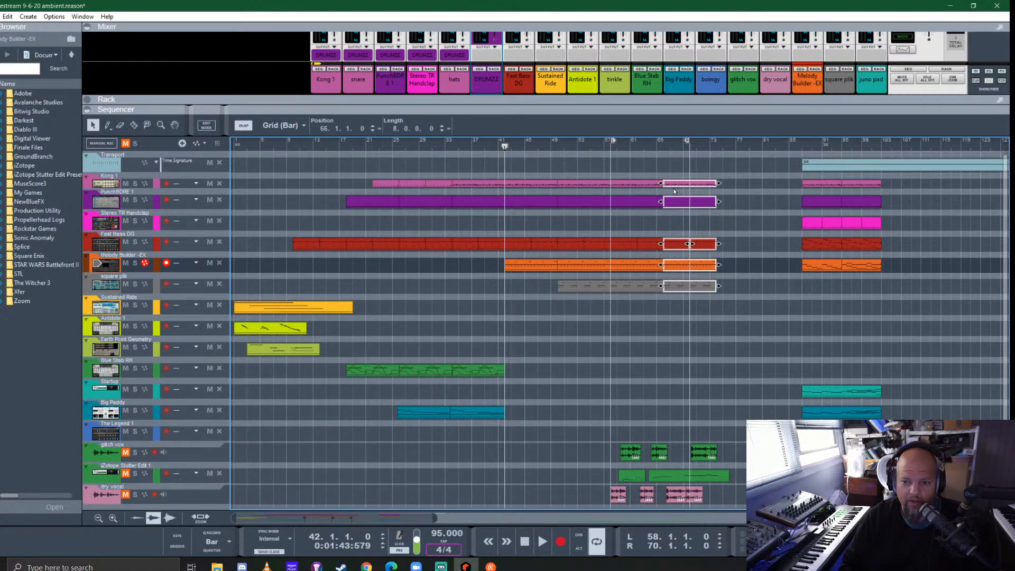
left_click_drag(690, 141, 714, 149)
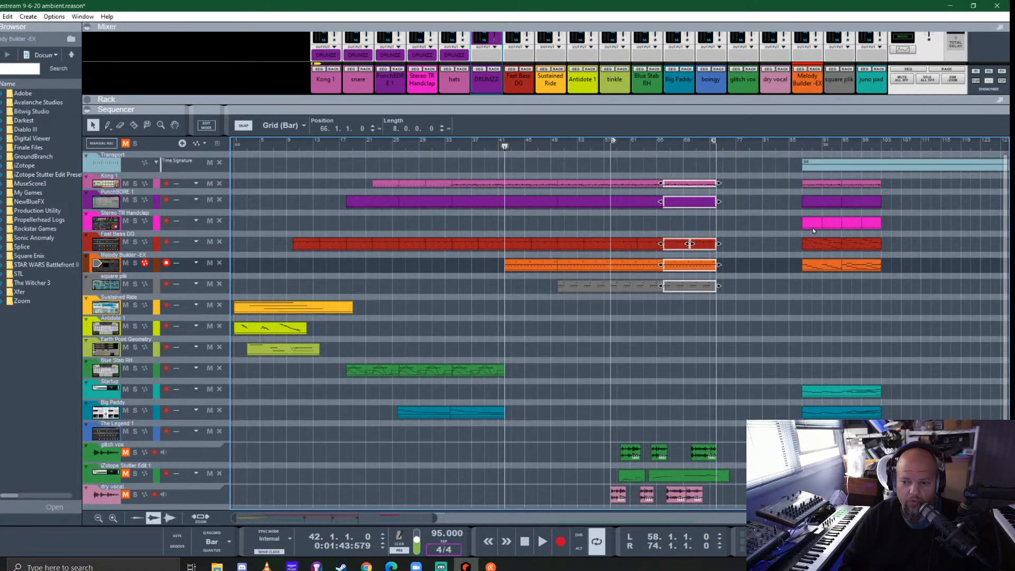
- Bring the Stereo TR Handclap part back to bar 58, keeping one three-bar clip and deleting the rest
left_click_drag(918, 229, 655, 221)
key("Delete")
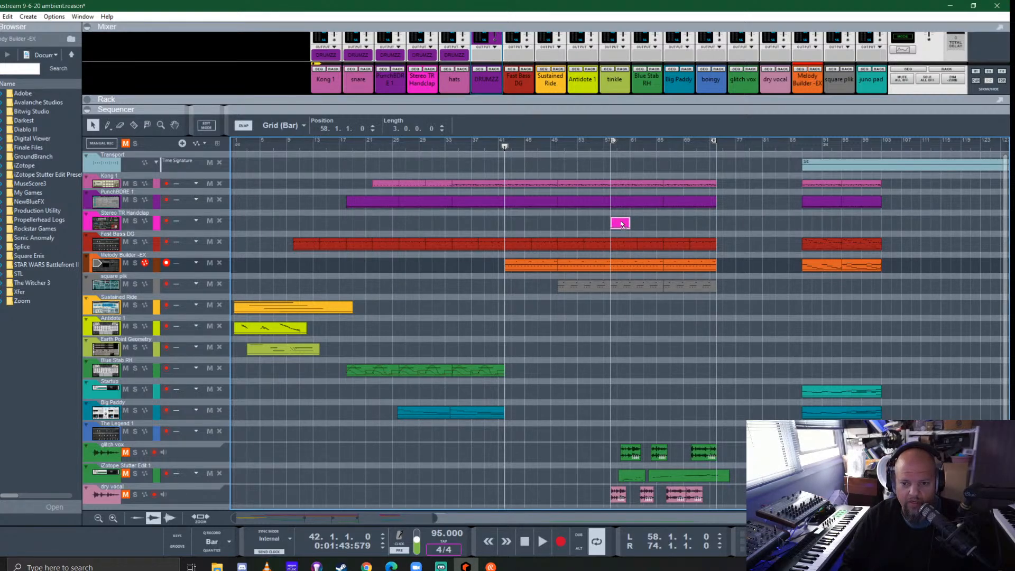
- Split the Stereo TR Handclap clip at bar 59 and delete the rest, keeping only the one-bar clip at bar 58
scroll(632, 243, "up", 4)
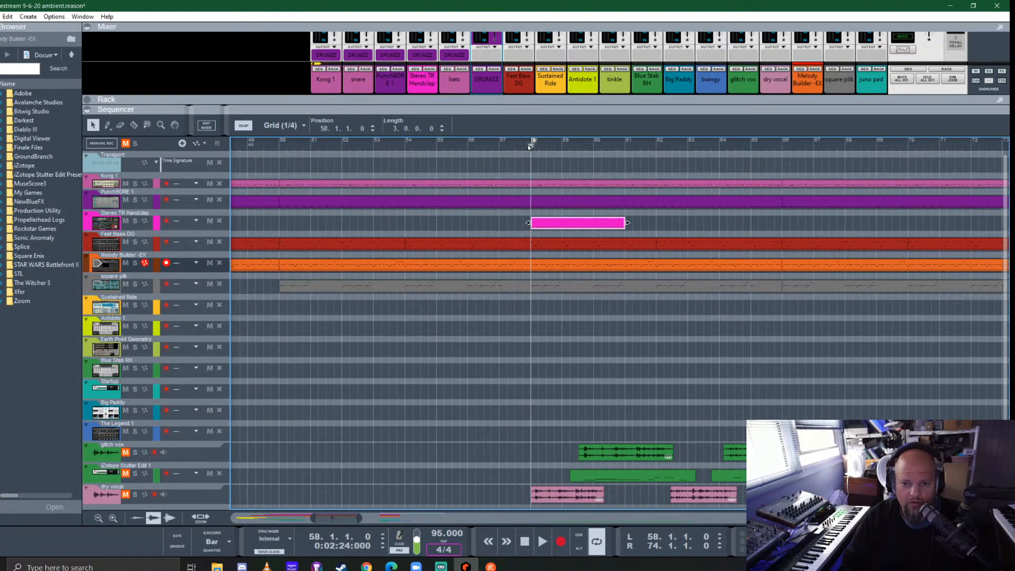
key("space")
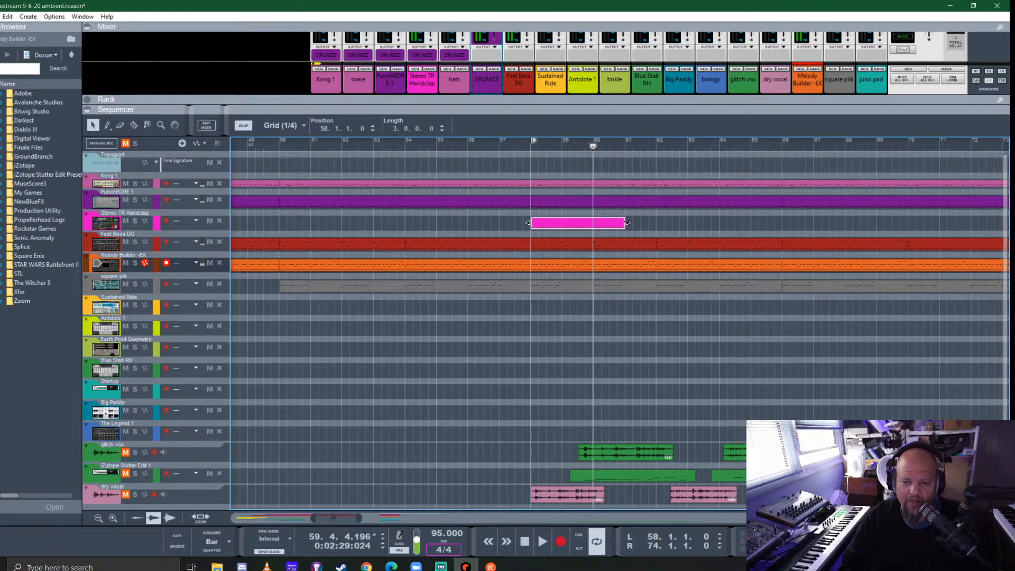
scroll(588, 231, "up", 3)
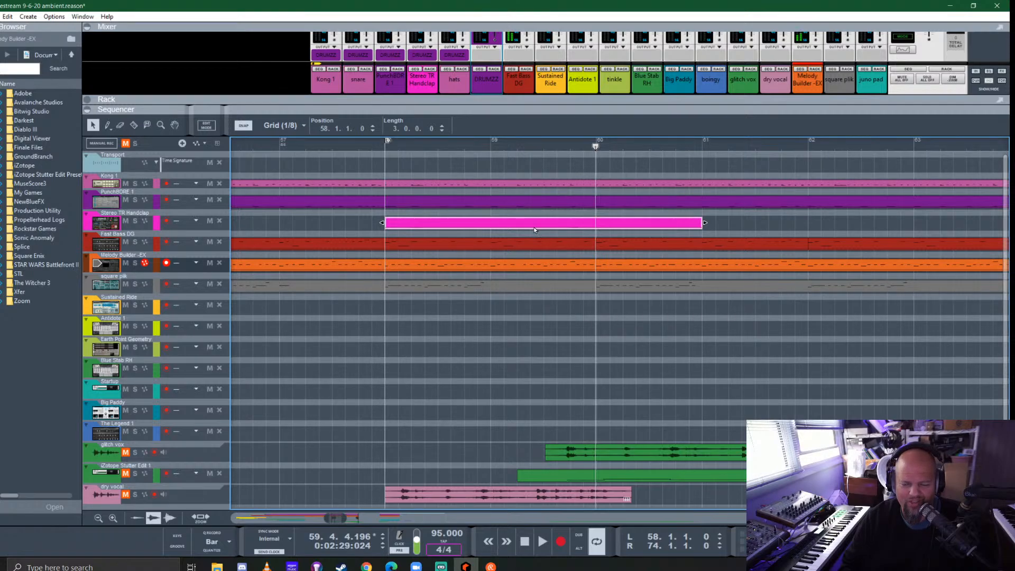
left_click(416, 150)
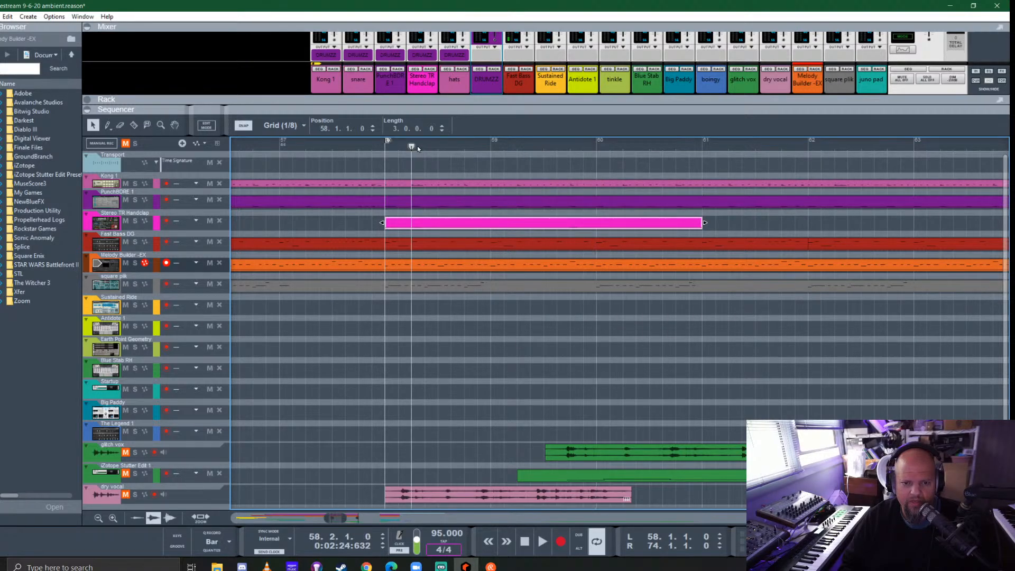
key("r")
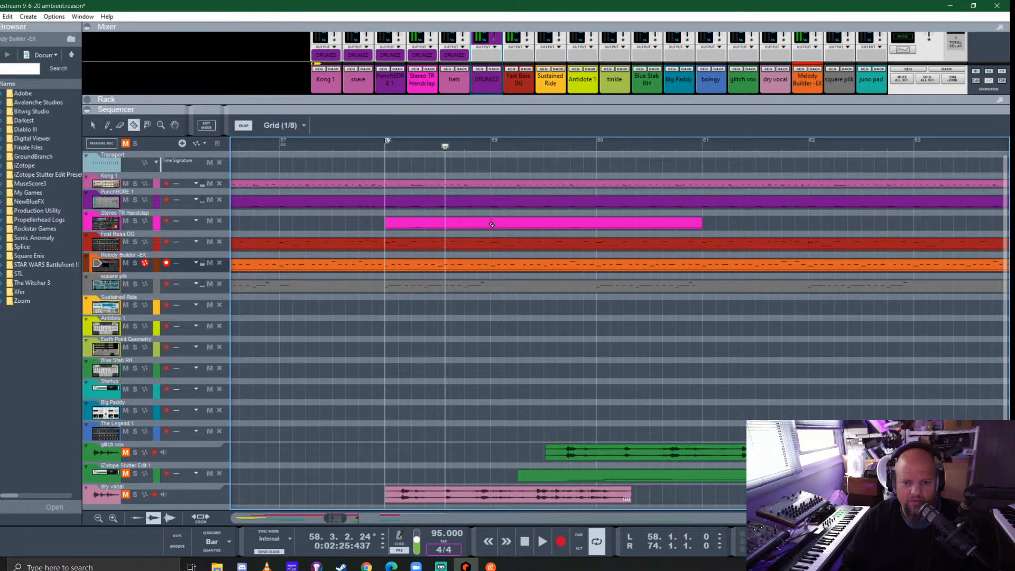
left_click(587, 225)
key("Delete")
- Lengthen the handclap clip at bar 58 to two bars and duplicate it seven times to fill the section up to bar 74
scroll(476, 249, "down", 2)
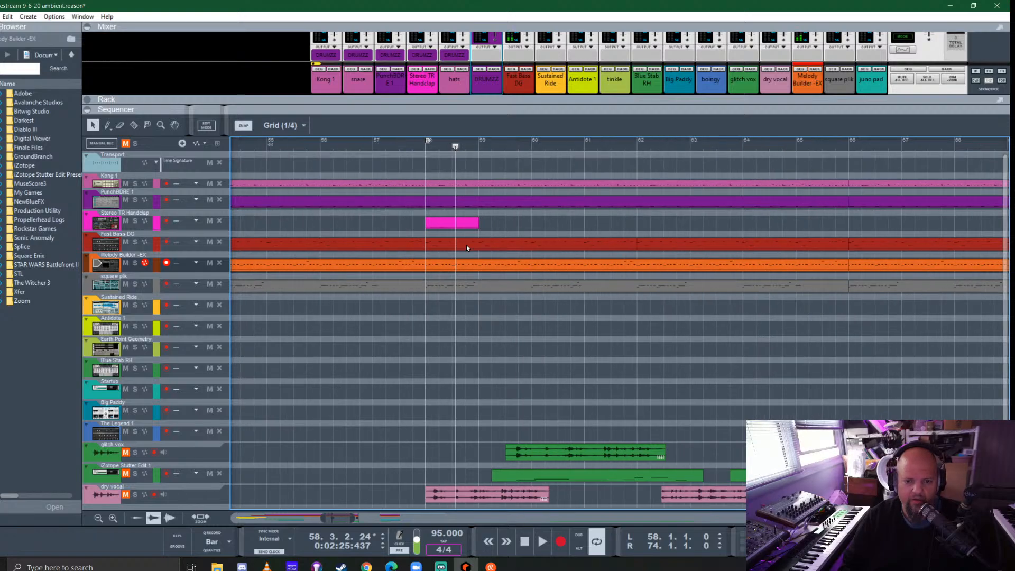
left_click(477, 223)
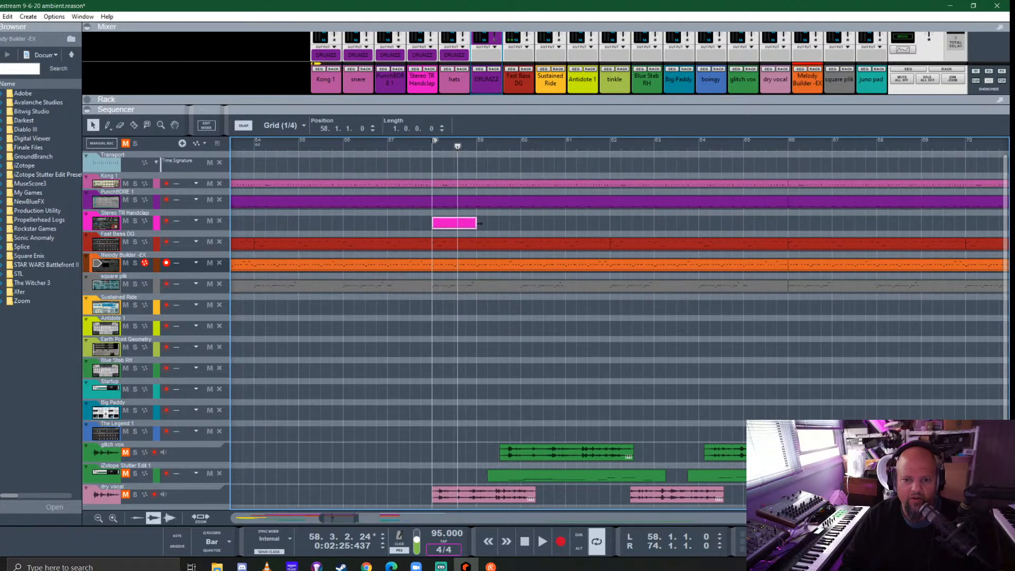
left_click_drag(479, 224, 526, 222)
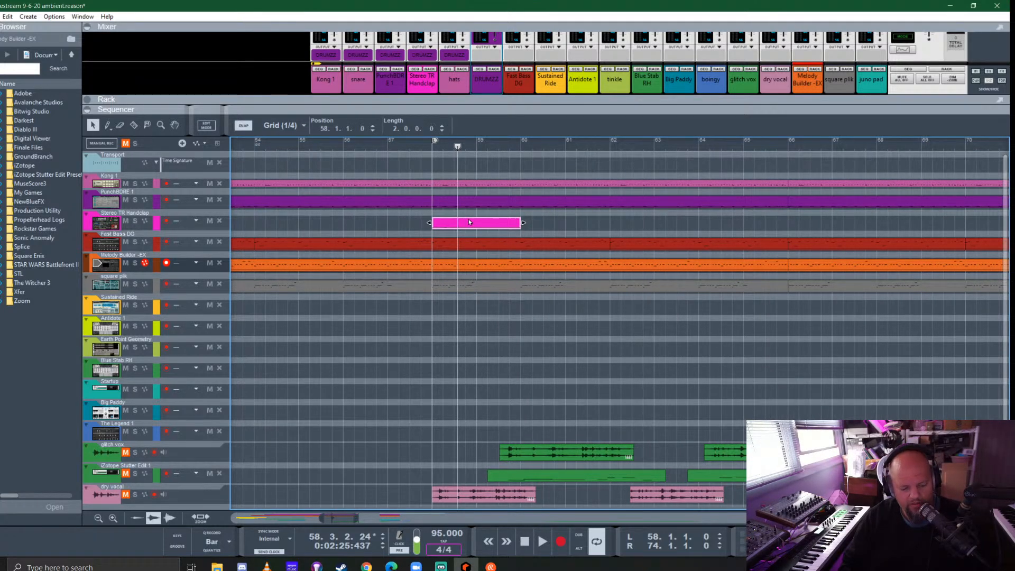
key("ctrl+d")
key("ctrl+d")
key("ctrl+d")
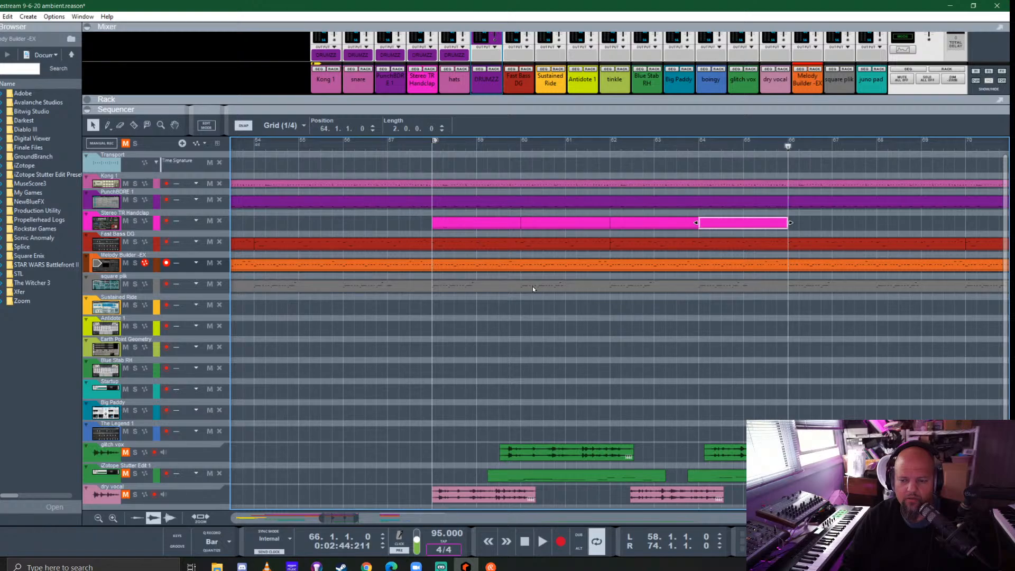
scroll(532, 287, "down", 2)
key("ctrl+d")
key("ctrl+d")
key("ctrl+d")
key("ctrl+d")
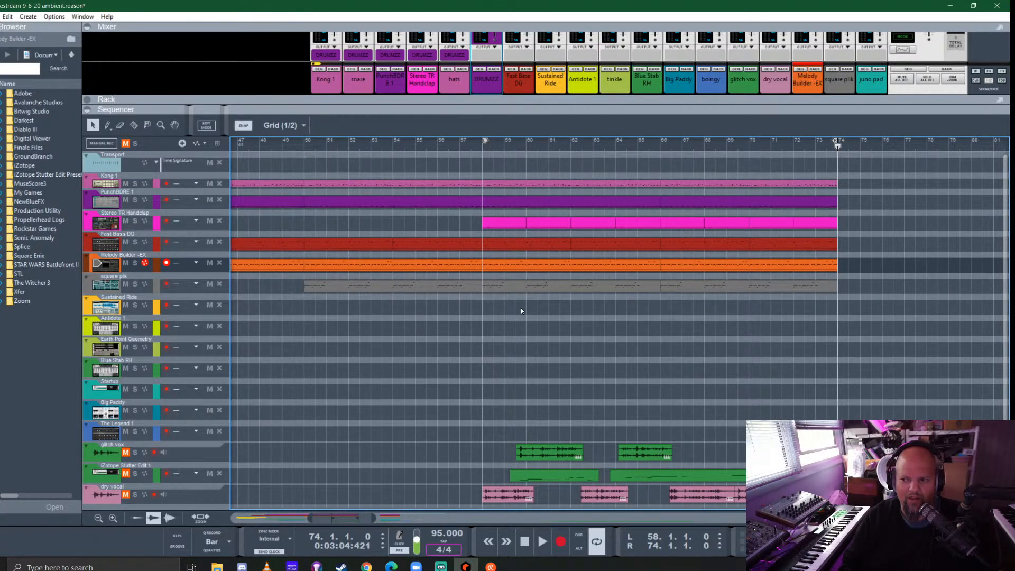
- Play the section from bar 58 and clear the mutes on all tracks
scroll(521, 311, "down", 3)
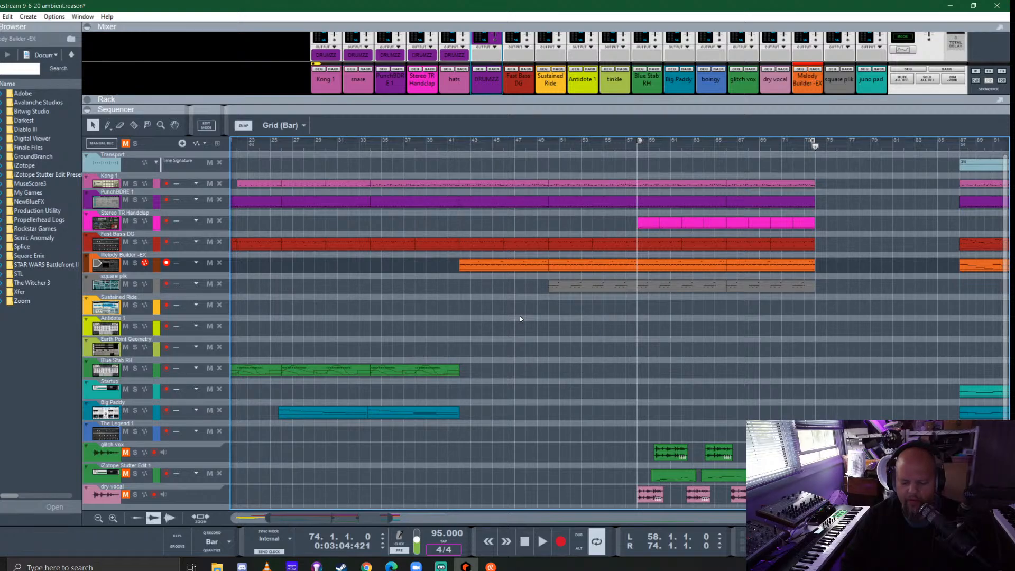
key("space")
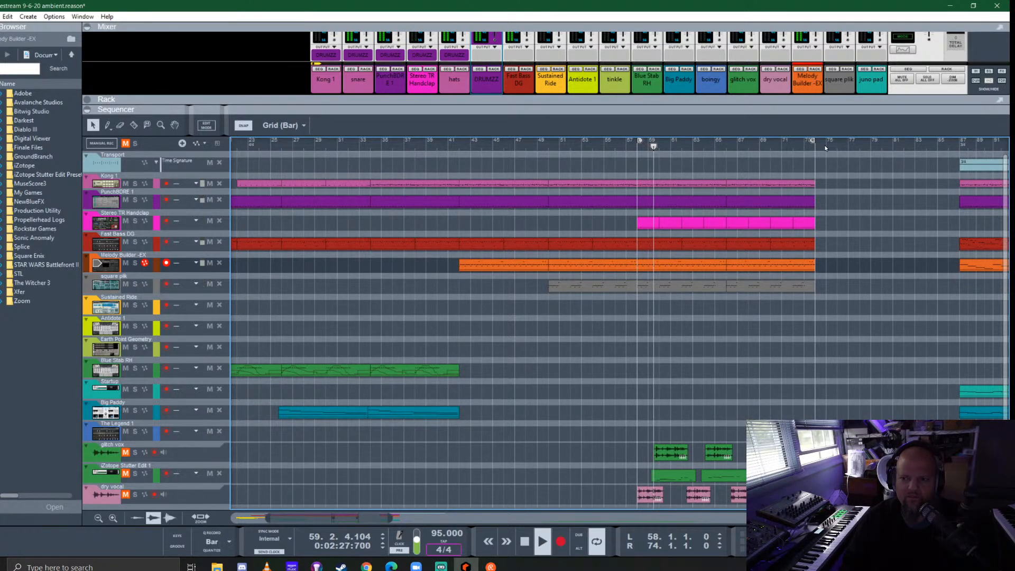
left_click(126, 143)
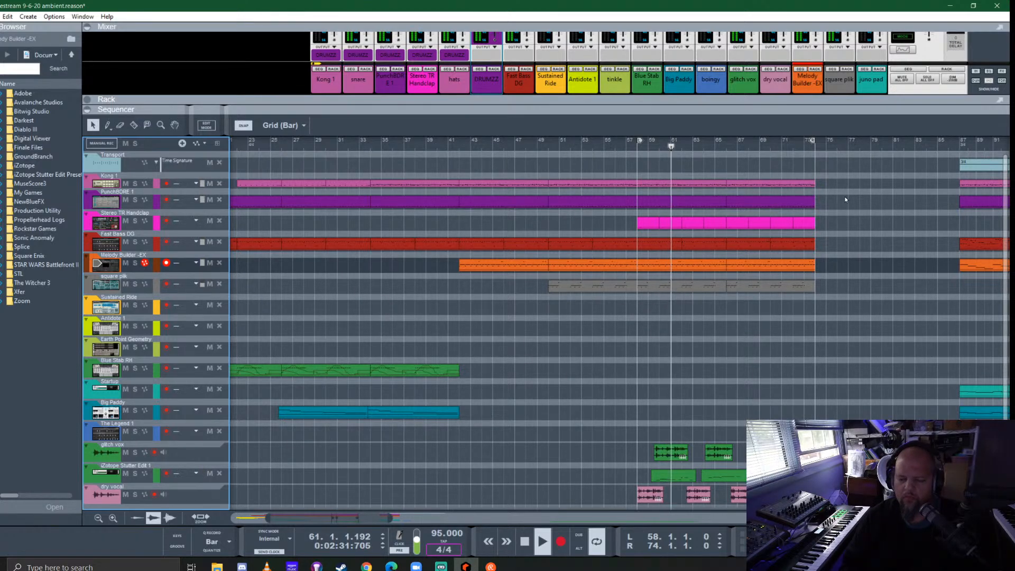
- In the second iZotope Stutter Edit 1 clip, move the first note to C#2, start it at bar 64 and play from there
double_click(728, 477)
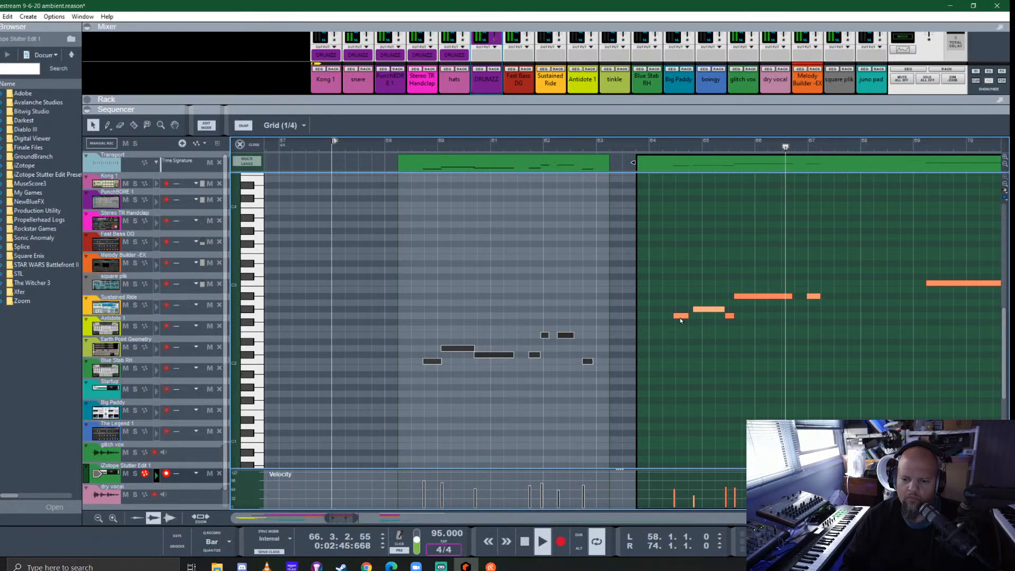
left_click_drag(680, 317, 678, 355)
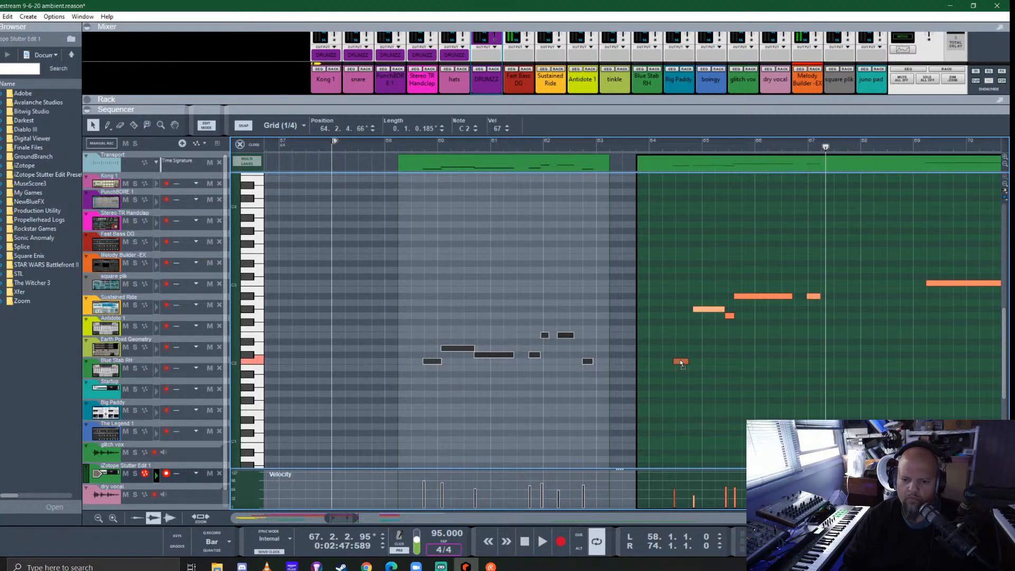
left_click_drag(657, 332, 681, 360)
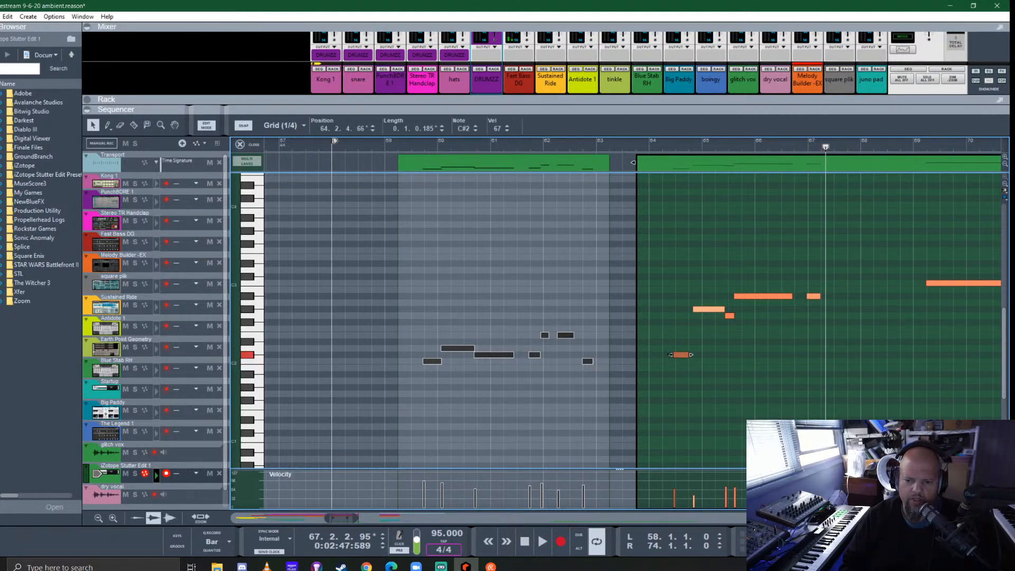
left_click(656, 146)
key("space")
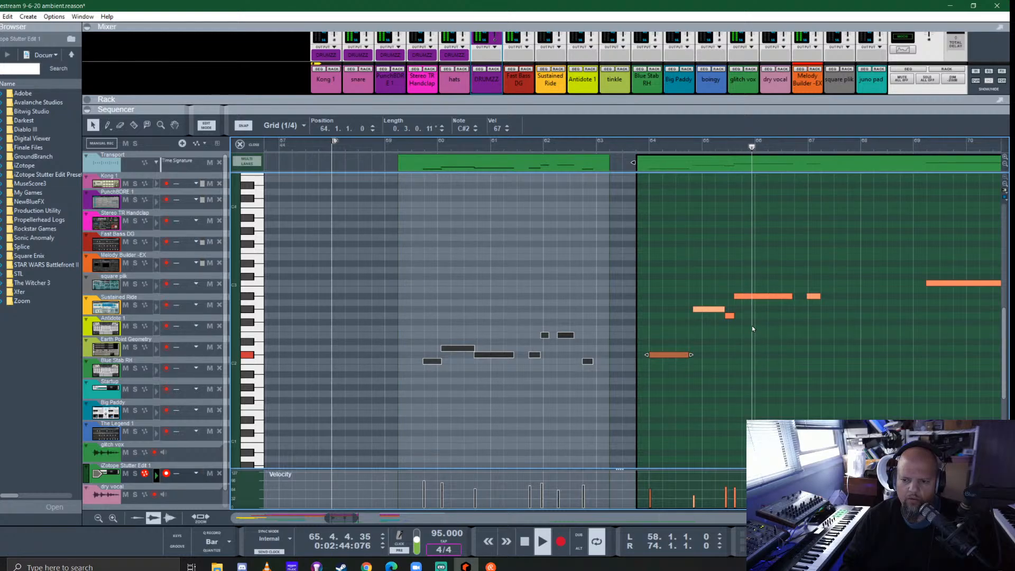
- Delete the short G2 note, start the long A#2 note at bar 66 beat 2, extend the G#2 note up to it, and replay from bar 64
key("space")
left_click(730, 315)
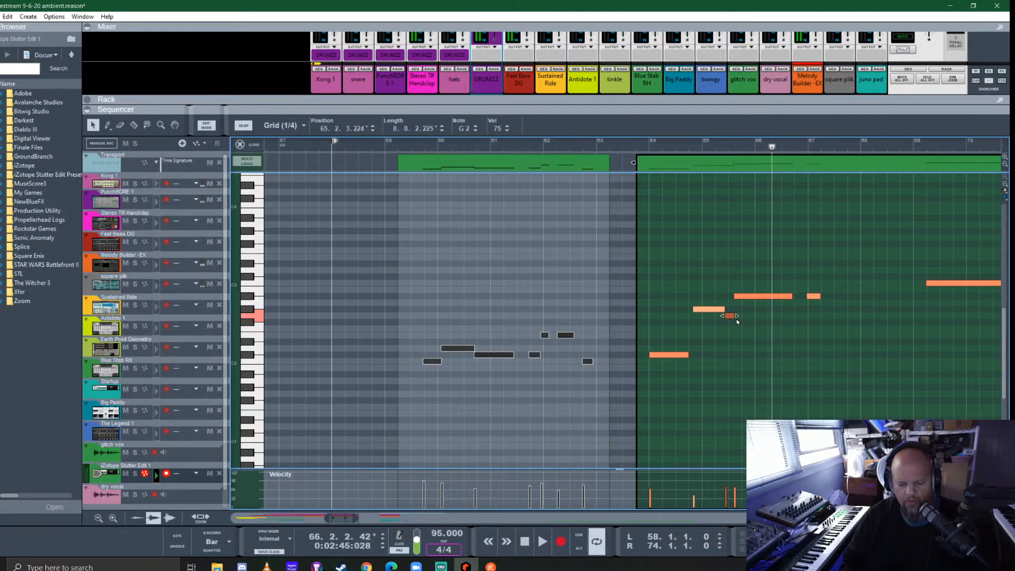
key("Delete")
left_click(757, 296)
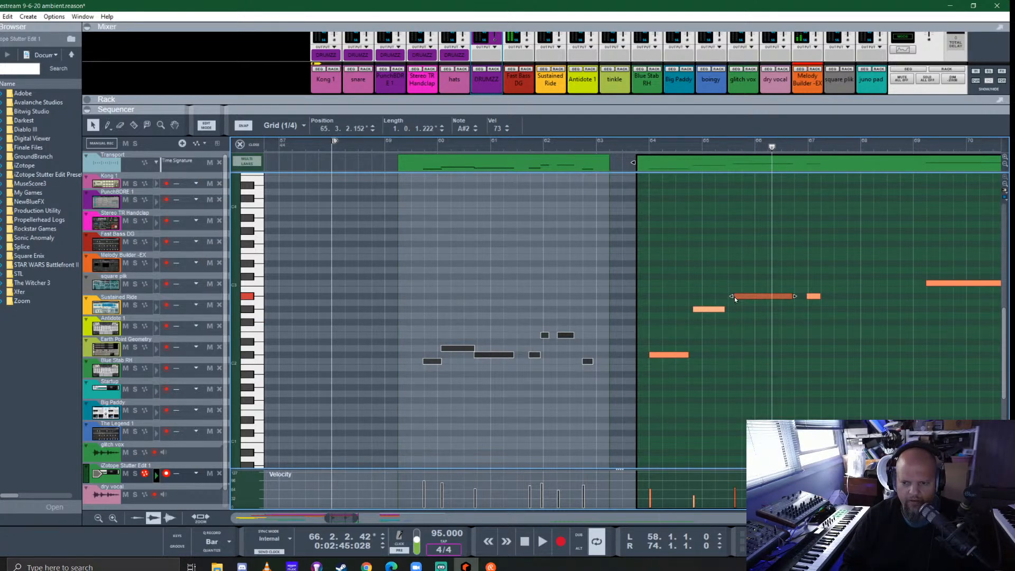
left_click(715, 309)
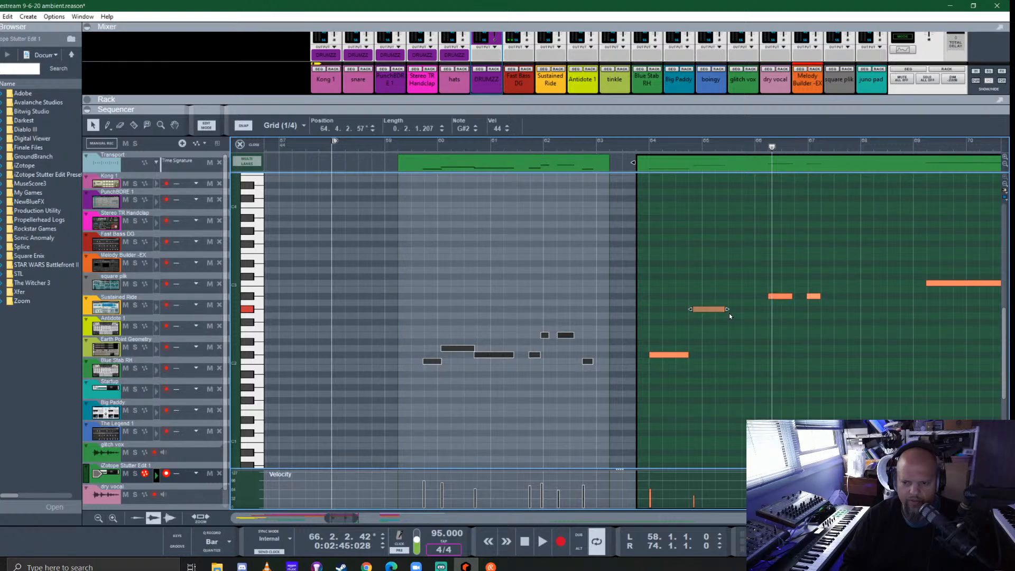
left_click(652, 142)
key("space")
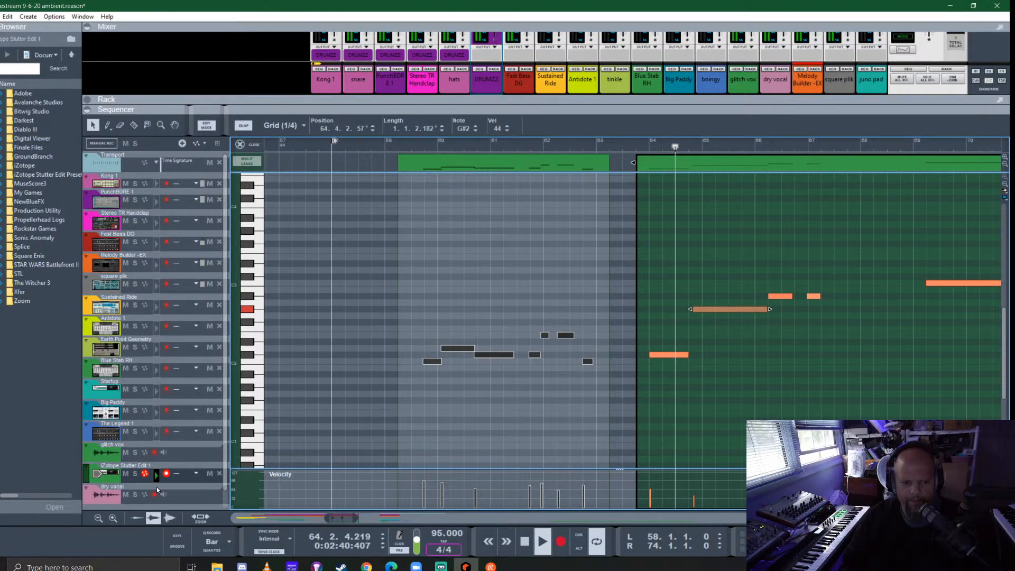
- Solo the glitch vox track and reopen the second iZotope Stutter Edit 1 clip for note editing
left_click(135, 452)
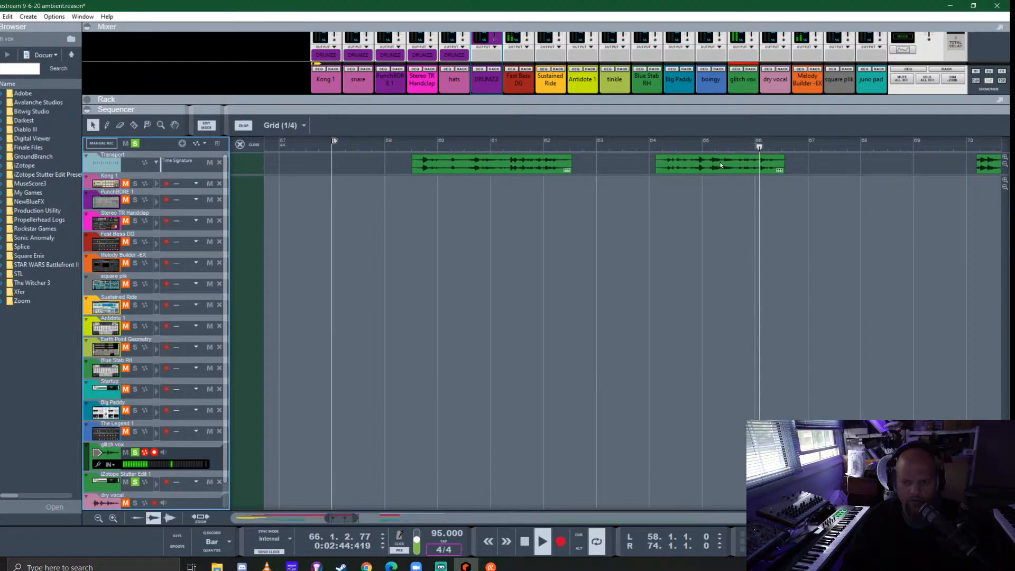
key("Escape")
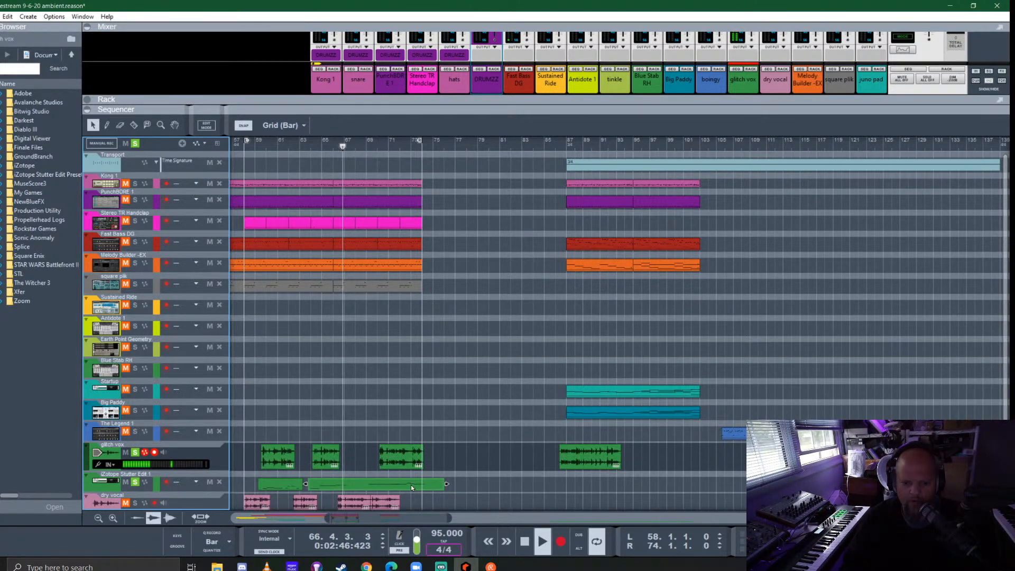
double_click(338, 485)
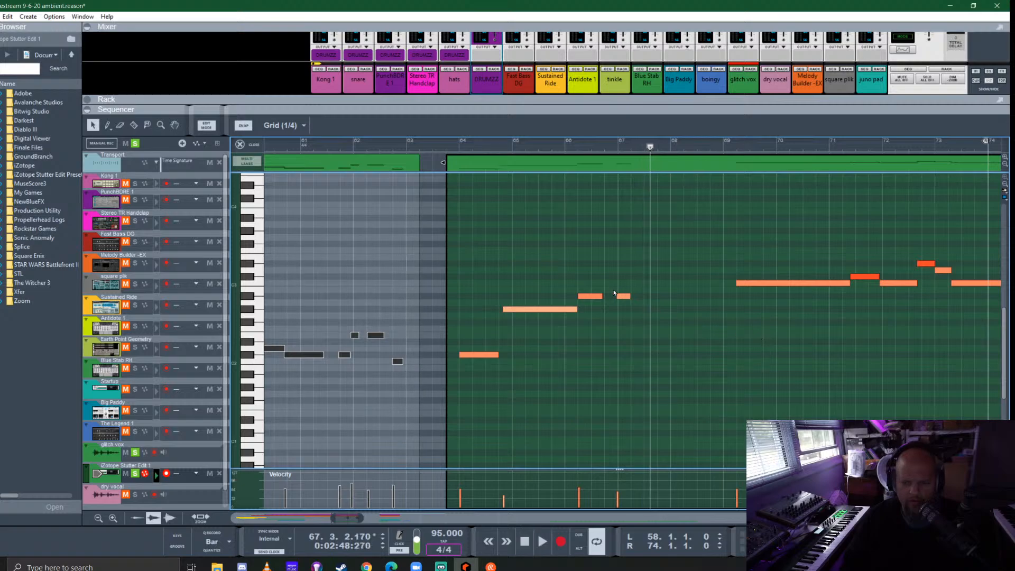
- Lower the note at bar 66 beat 2 to E2 and the short note near bar 67 to F#2, and lengthen the E2 note to three beats
left_click_drag(581, 329, 585, 347)
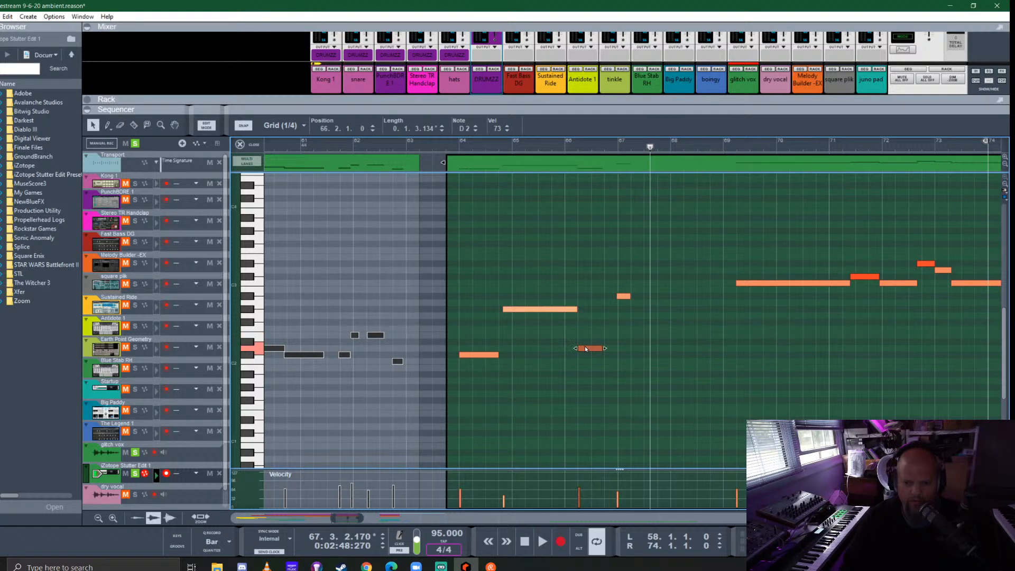
left_click(449, 141)
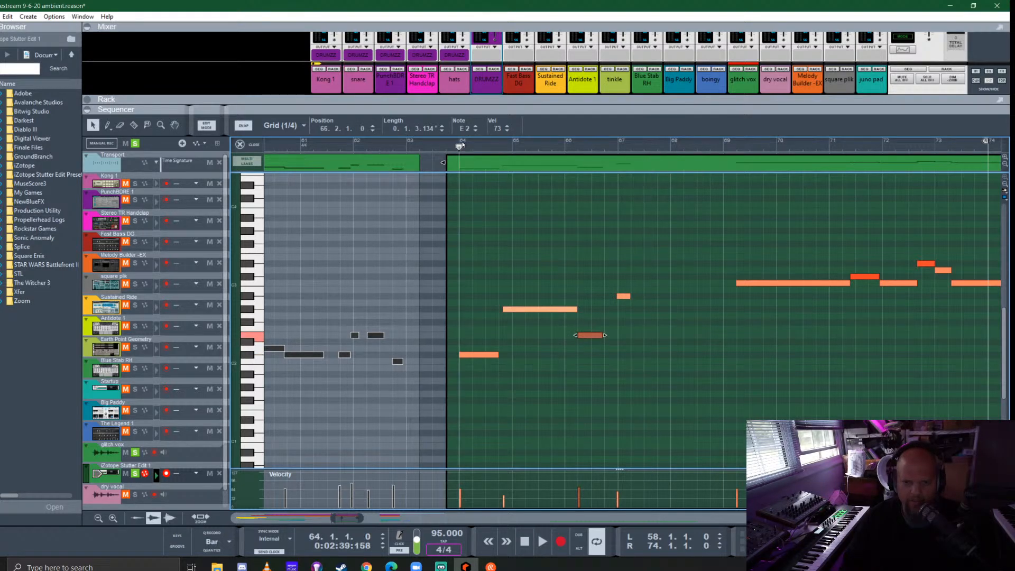
left_click_drag(620, 296, 622, 324)
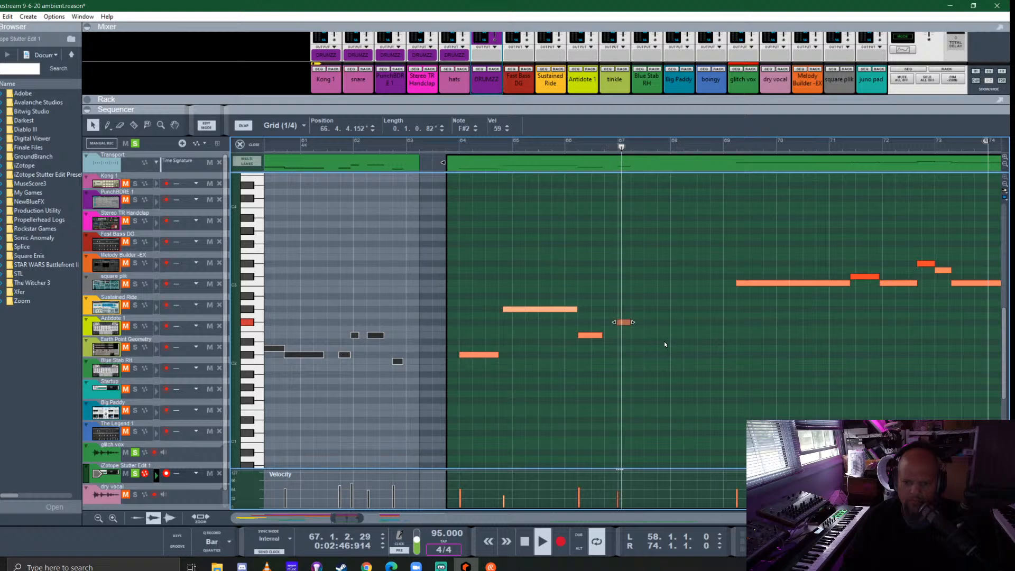
left_click(606, 337)
left_click(598, 335)
left_click_drag(604, 336, 617, 335)
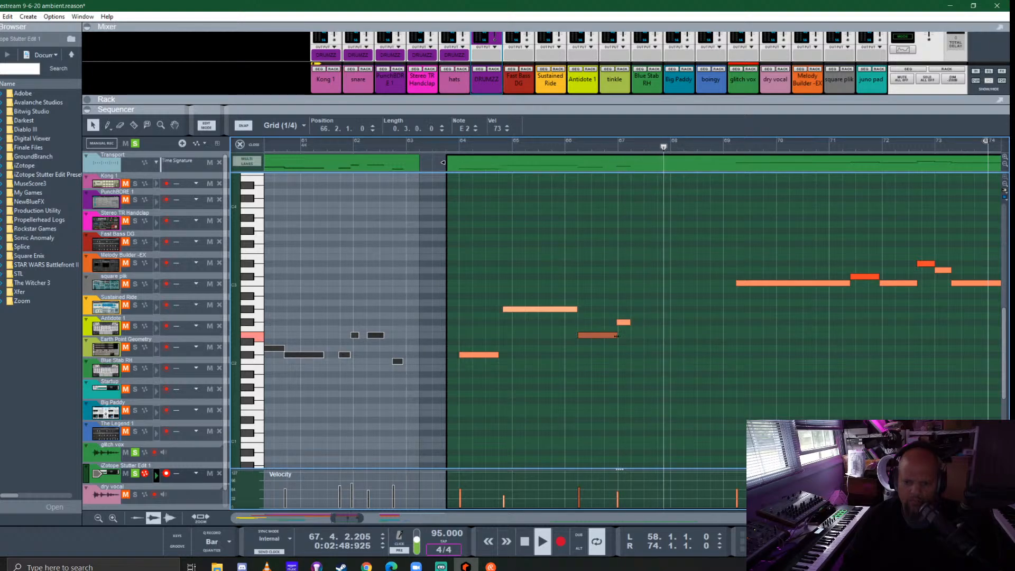
- Delete the short F#2 note near bar 67 and stop playback
left_click(624, 322)
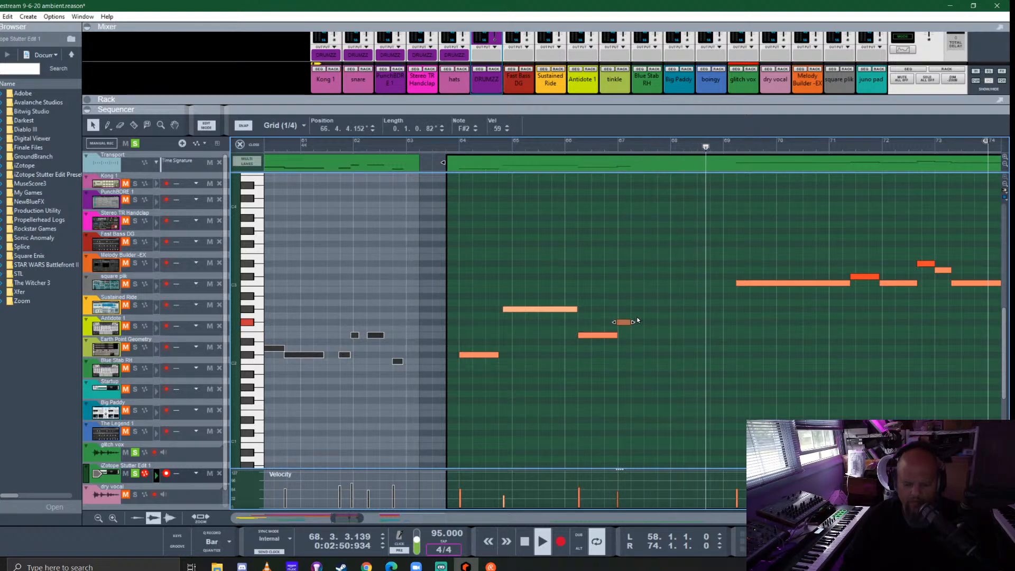
key("Delete")
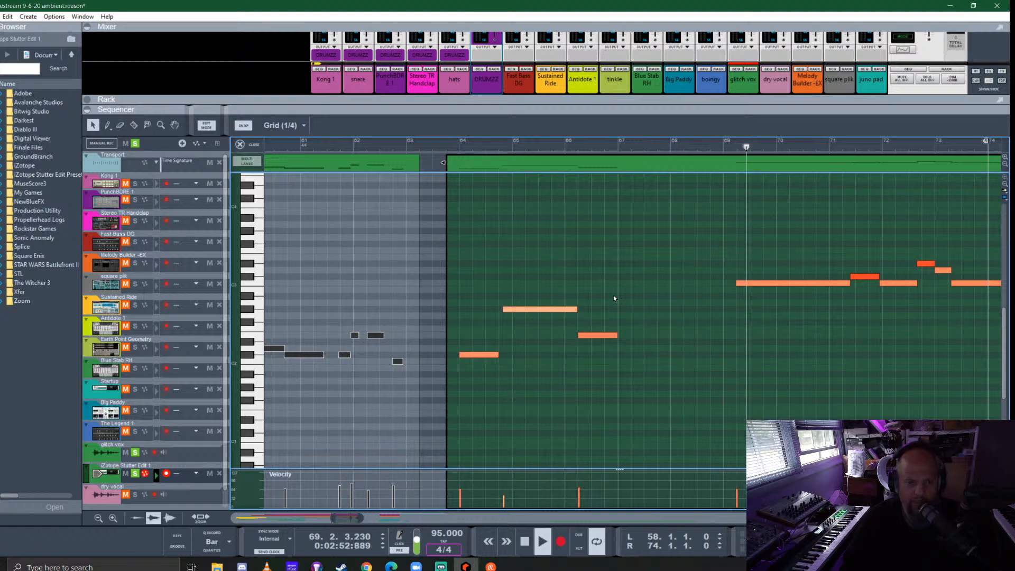
key("space")
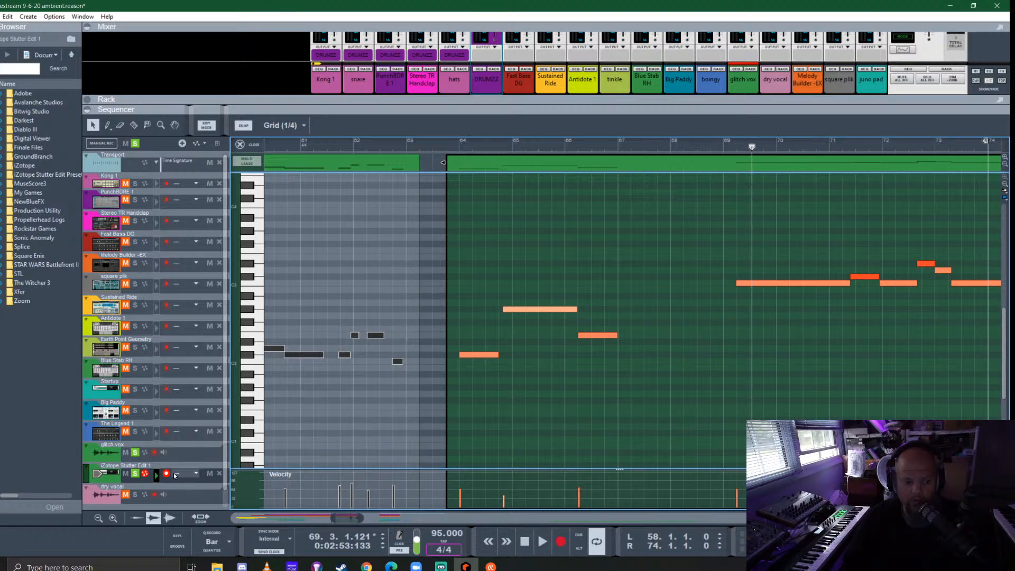
- Compare the glitch vox audio clips with the iZotope Stutter Edit 1 notes and return to the arrangement view
left_click(103, 454)
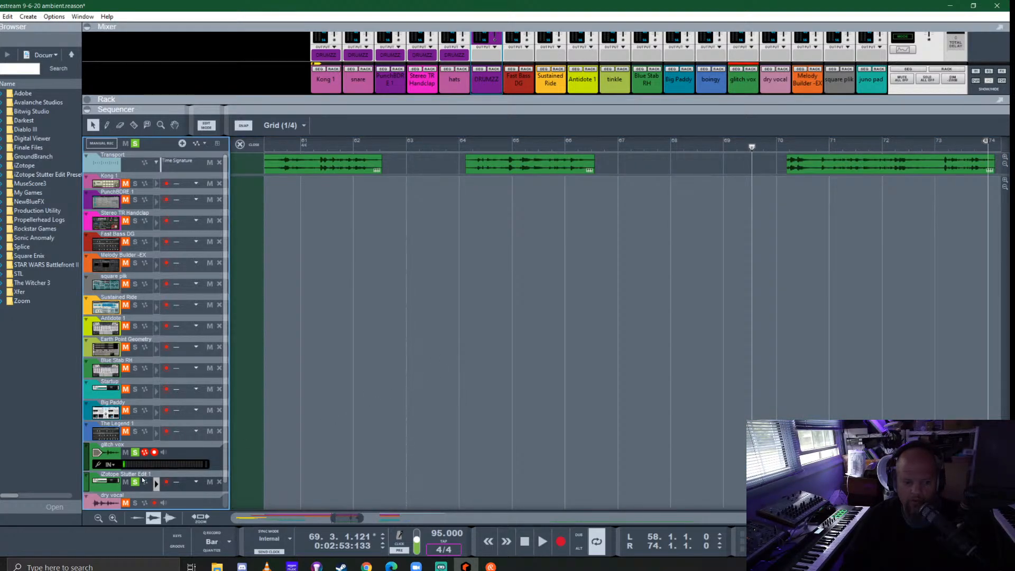
left_click(107, 483)
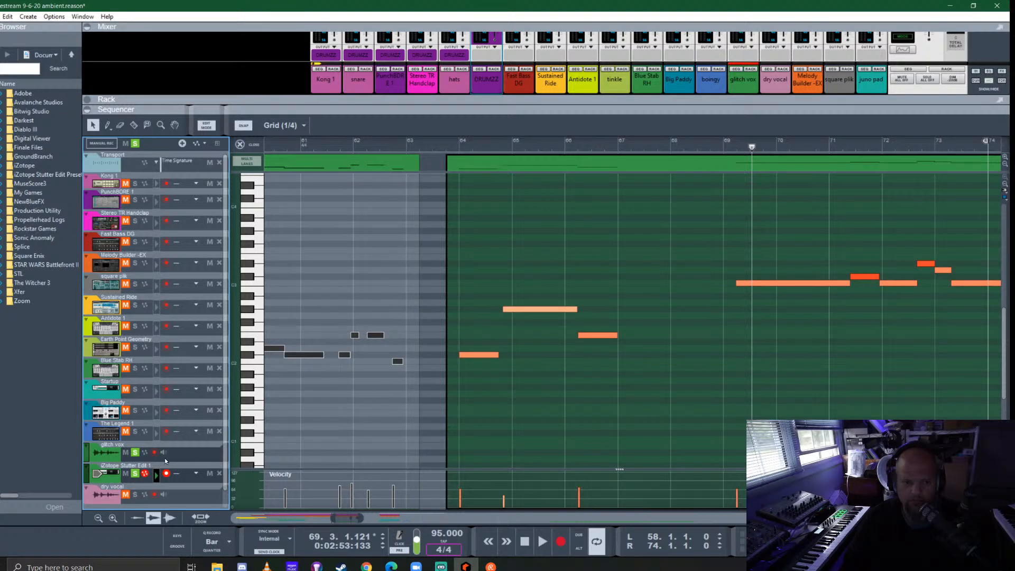
left_click(105, 458)
left_click(104, 453)
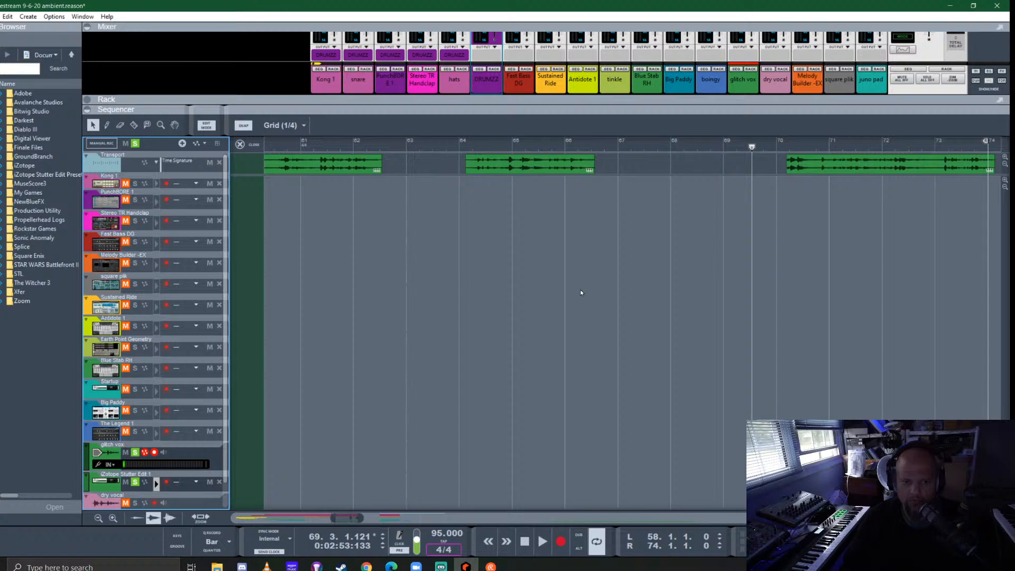
left_click(238, 145)
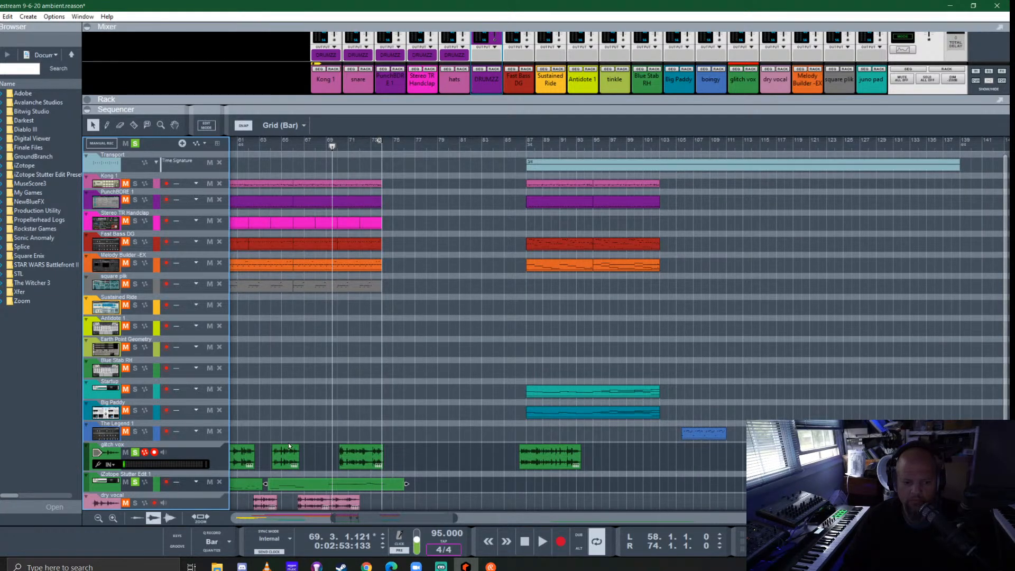
- Reopen the second iZotope Stutter Edit 1 clip, lower the note near the end of bar 64 to G2 and raise the bar 66 beat 2 note to G#2
scroll(493, 454, "left", 5)
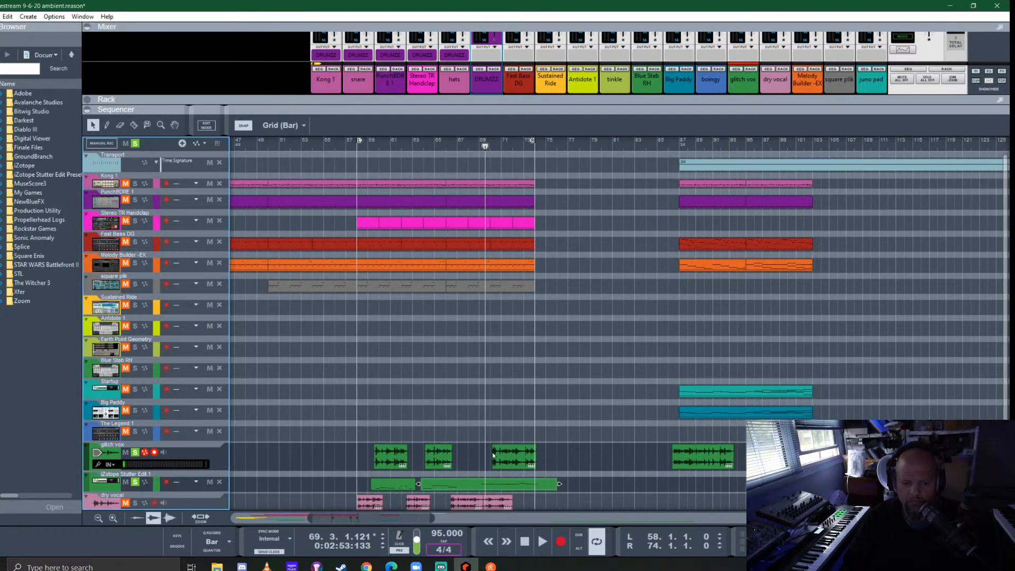
double_click(448, 489)
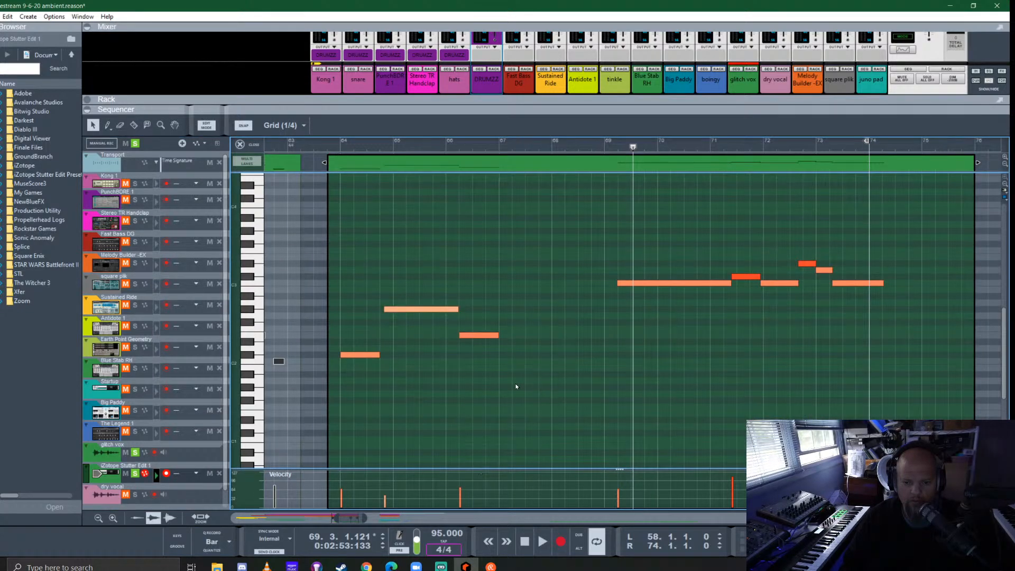
left_click(325, 136)
key("space")
left_click_drag(394, 280, 415, 316)
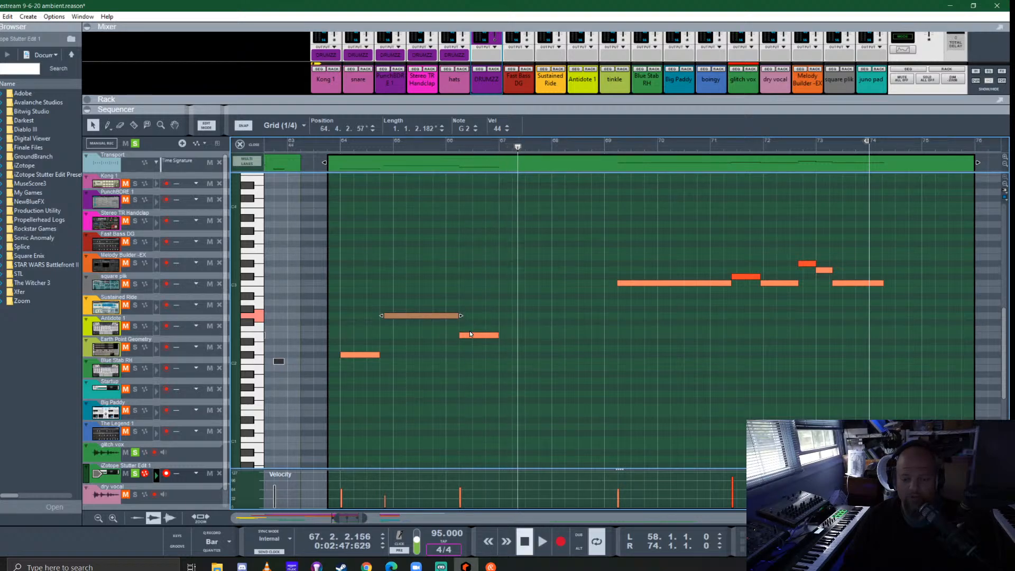
left_click_drag(474, 335, 474, 309)
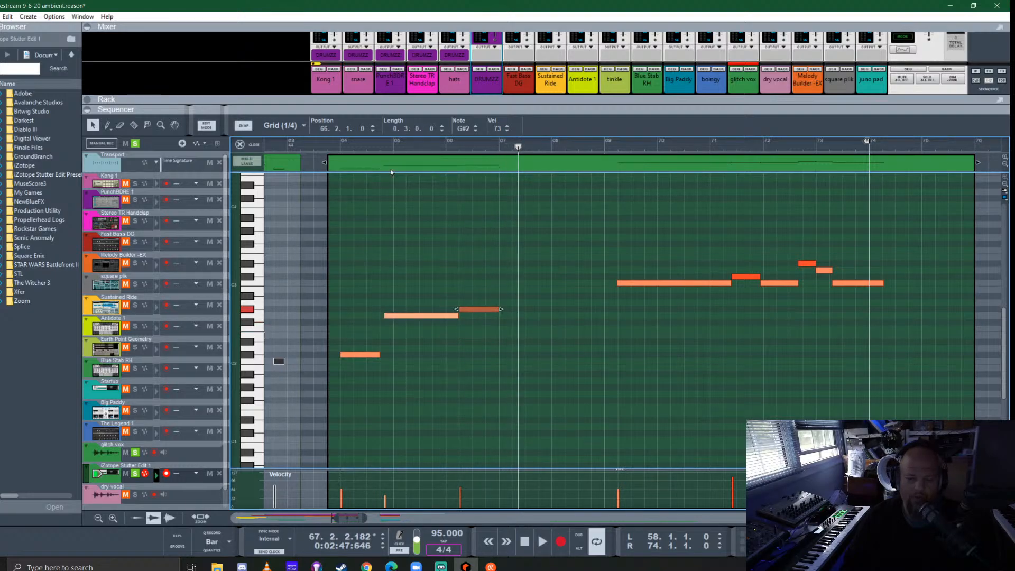
- Audition the clip and lengthen the G#2 note at bar 66 beat 2 to one bar and one beat
left_click(329, 141)
key("space")
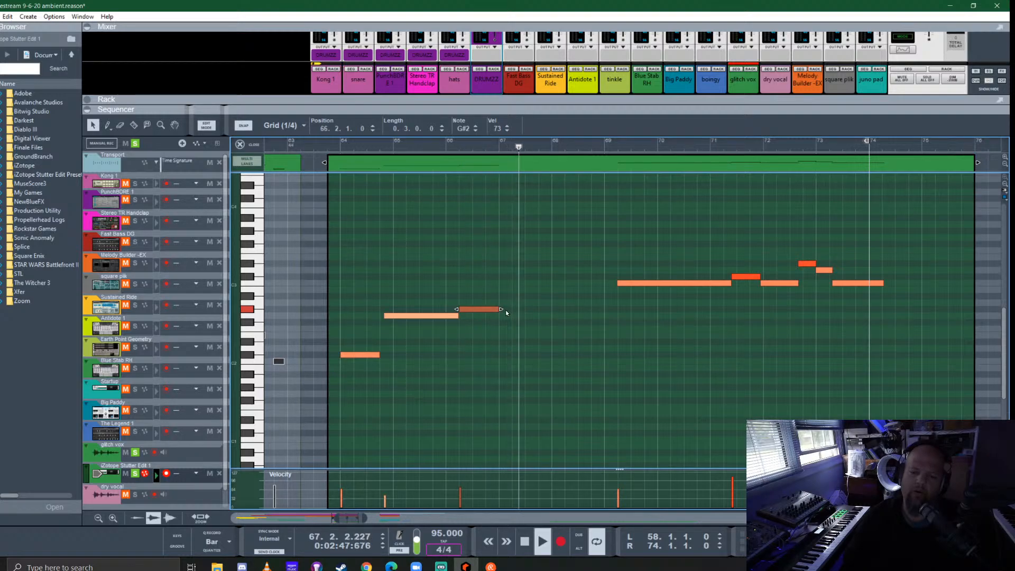
left_click_drag(503, 310, 540, 298)
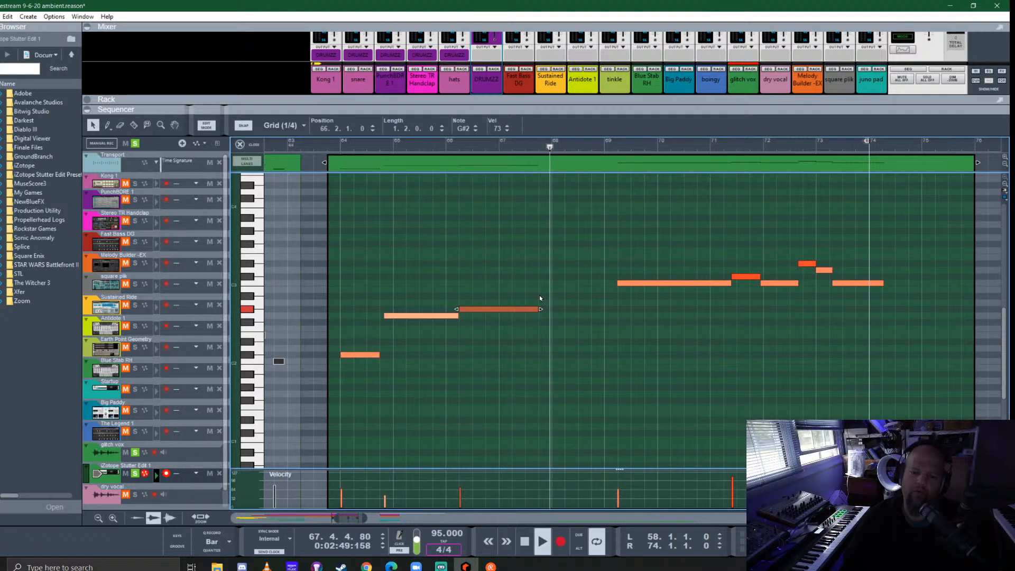
left_click(443, 142)
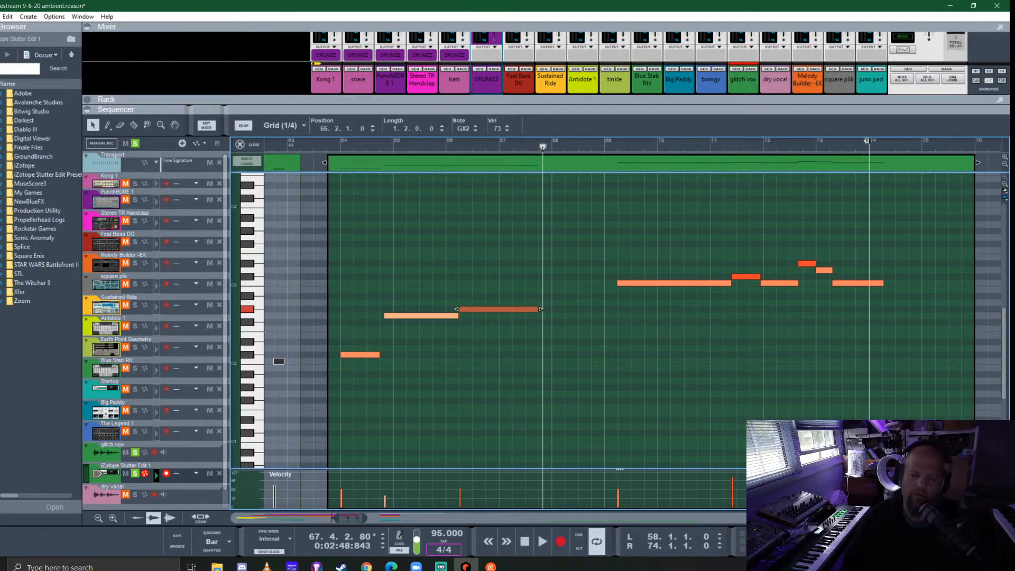
key("space")
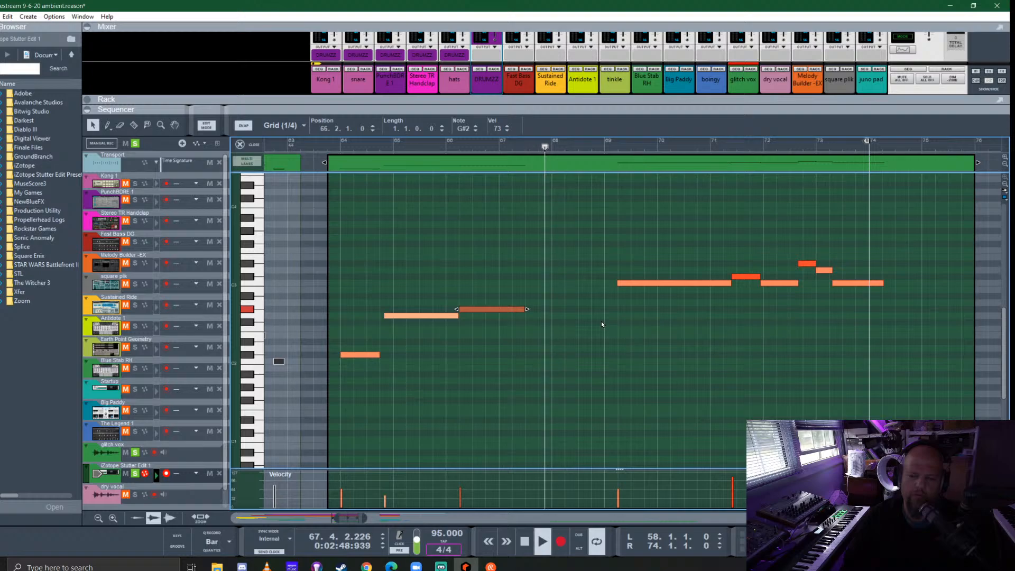
key("ctrl")
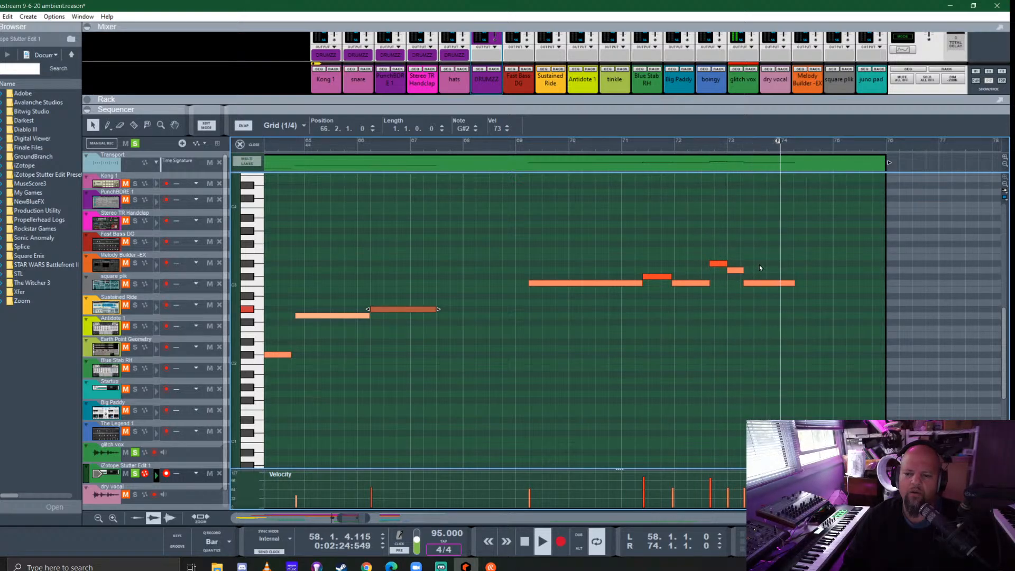
- Extend the D3 note near bar 73 over the final C3 note, delete that C3 note, and audition the ending
left_click_drag(759, 262, 766, 287)
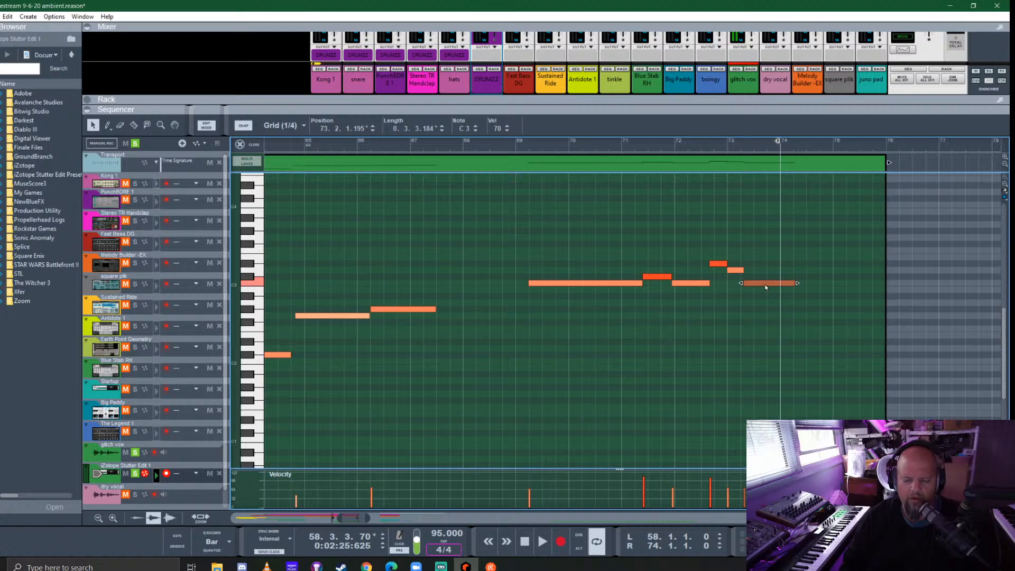
left_click_drag(747, 276, 746, 271)
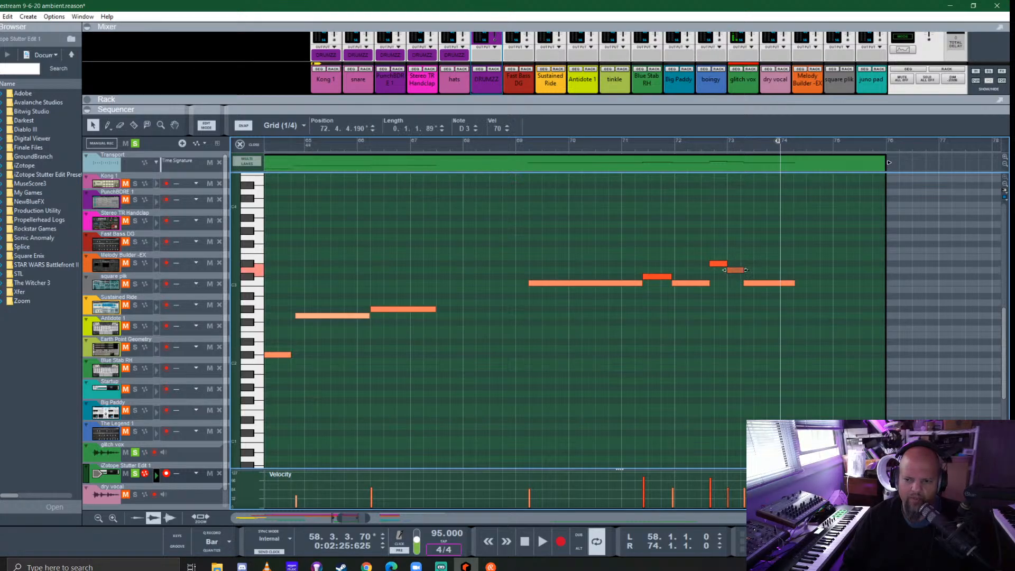
left_click(772, 283)
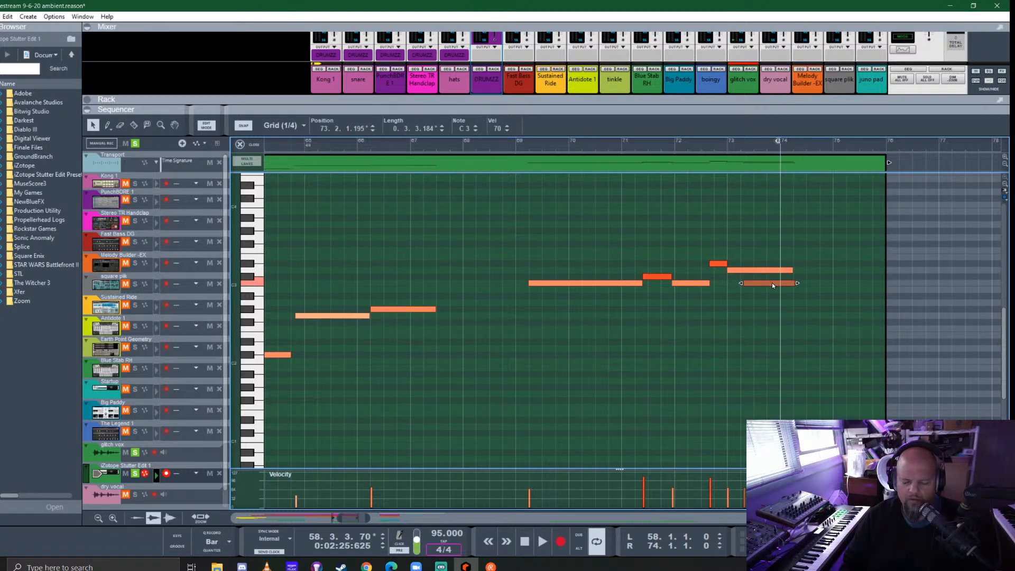
key("Delete")
left_click(675, 139)
key("space")
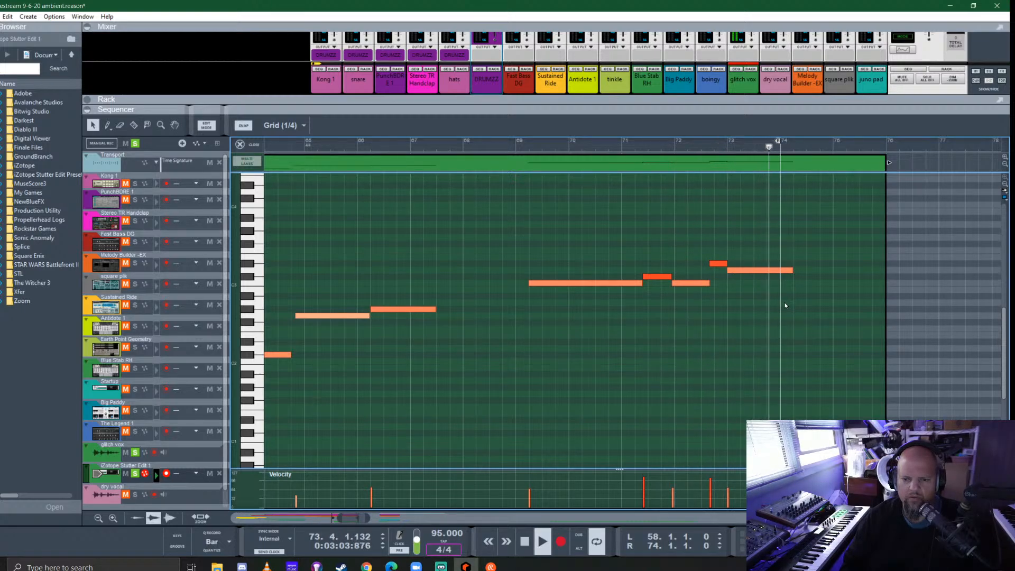
key("space")
left_click(502, 152)
key("space")
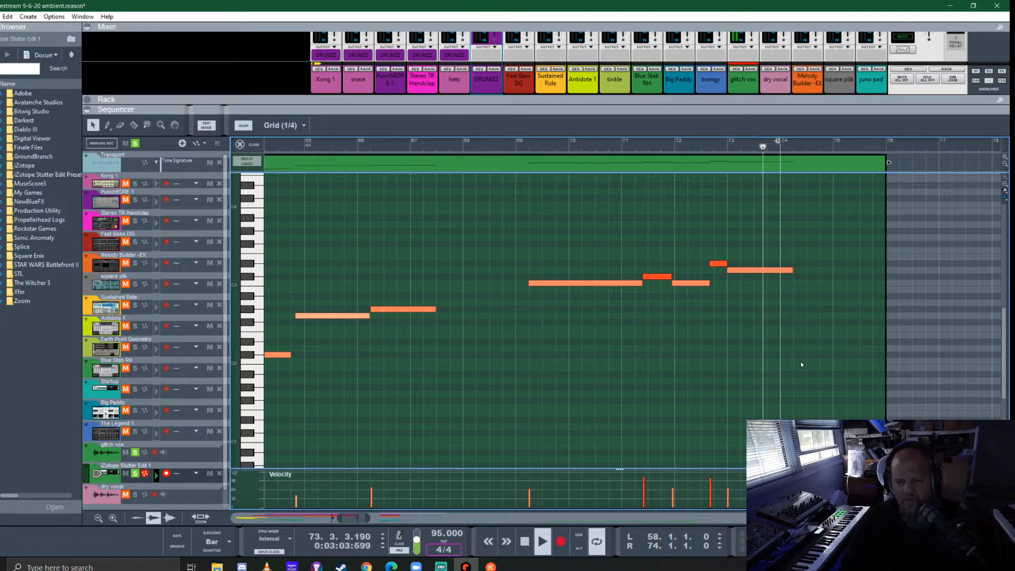
key("space")
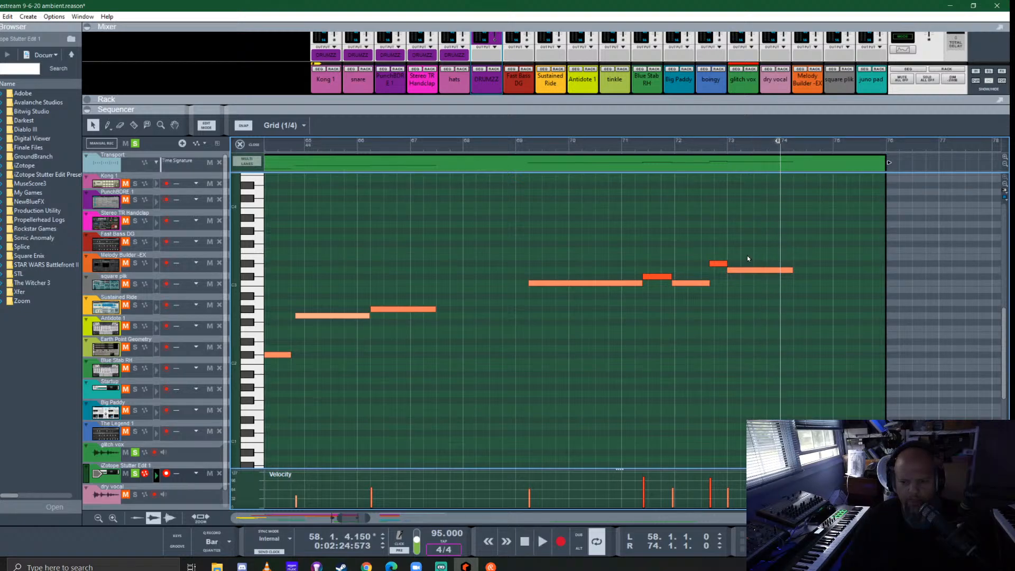
- Delete the long D3 note, lengthen the D#3 note at bar 72 beat 3 to about three beats, and audition it
left_click_drag(747, 254, 753, 280)
key("Delete")
left_click_drag(723, 250, 734, 268)
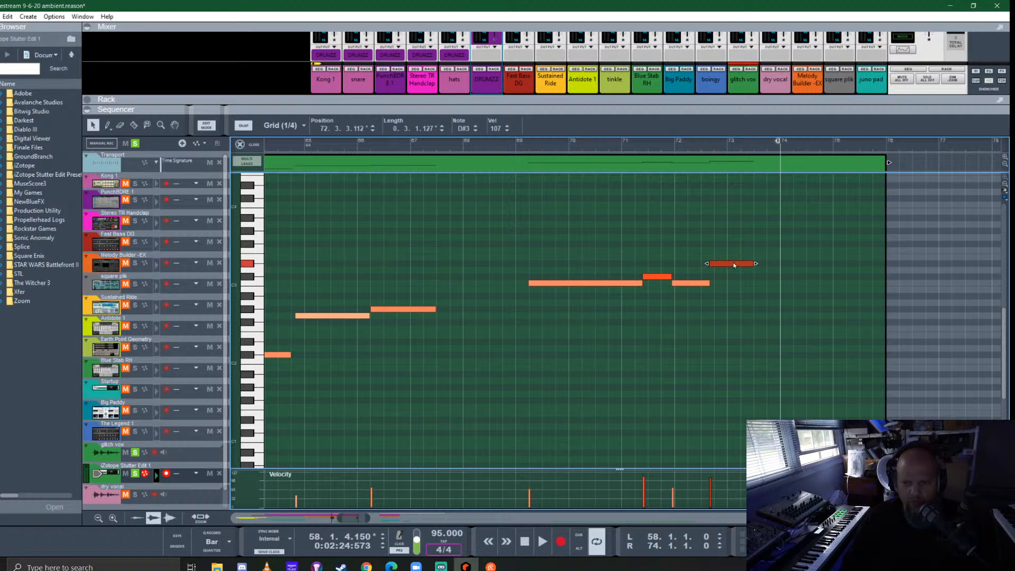
left_click(687, 147)
key("space")
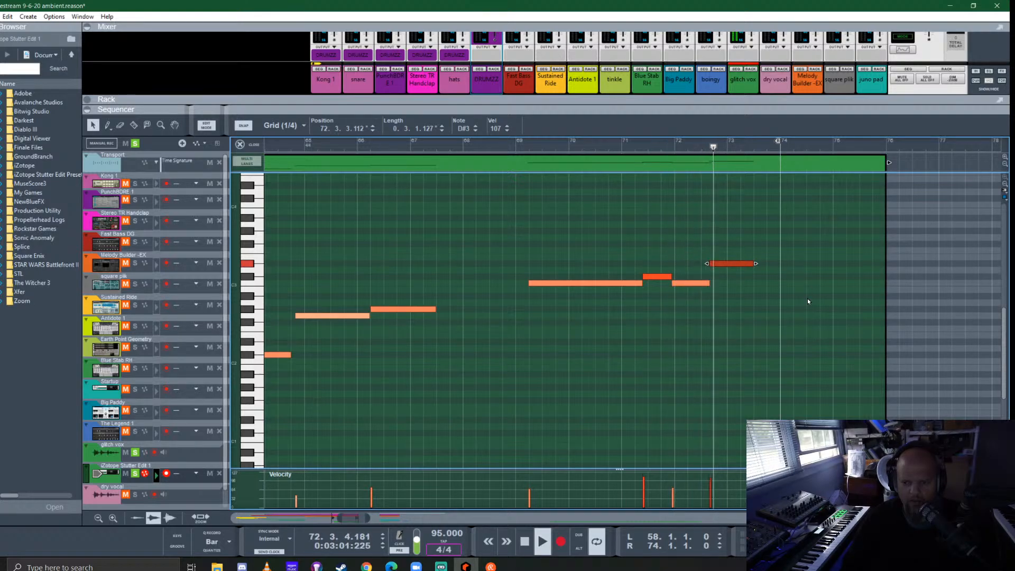
- Lower the final note to B2, lengthen it to about one bar and two beats, and set the loop end to bar 76
left_click_drag(754, 263, 826, 263)
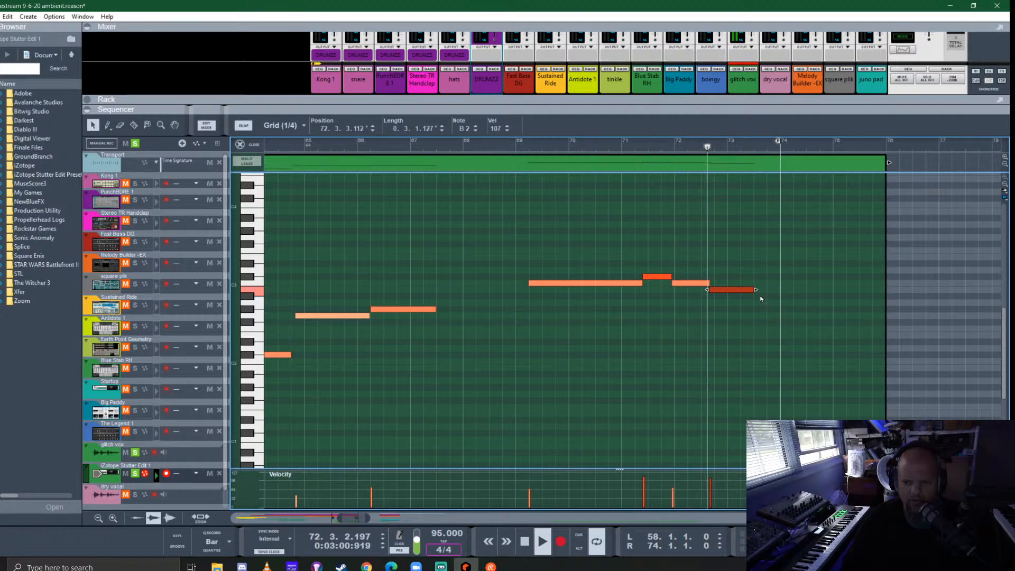
left_click_drag(758, 294, 799, 314)
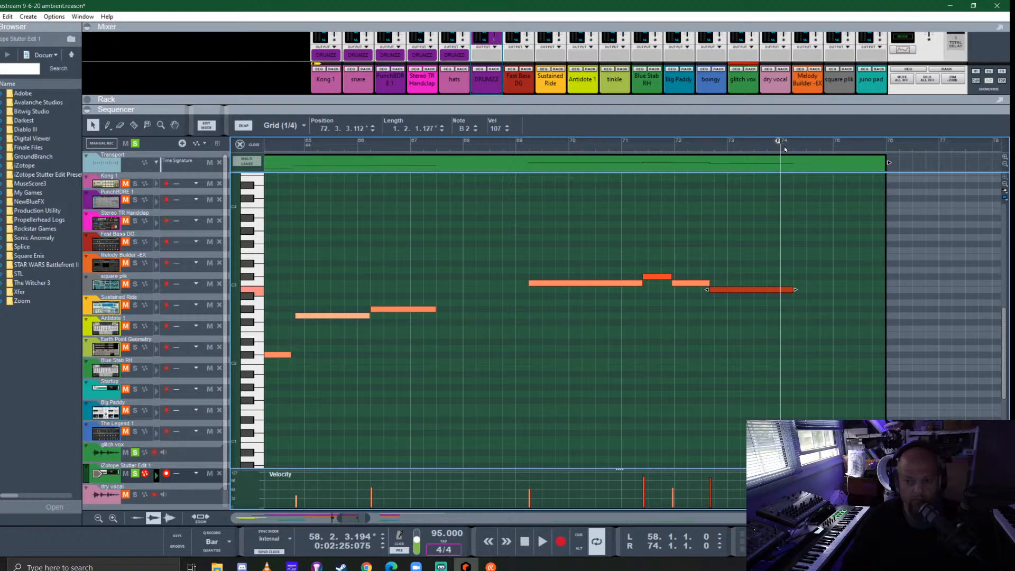
left_click(890, 141, "alt")
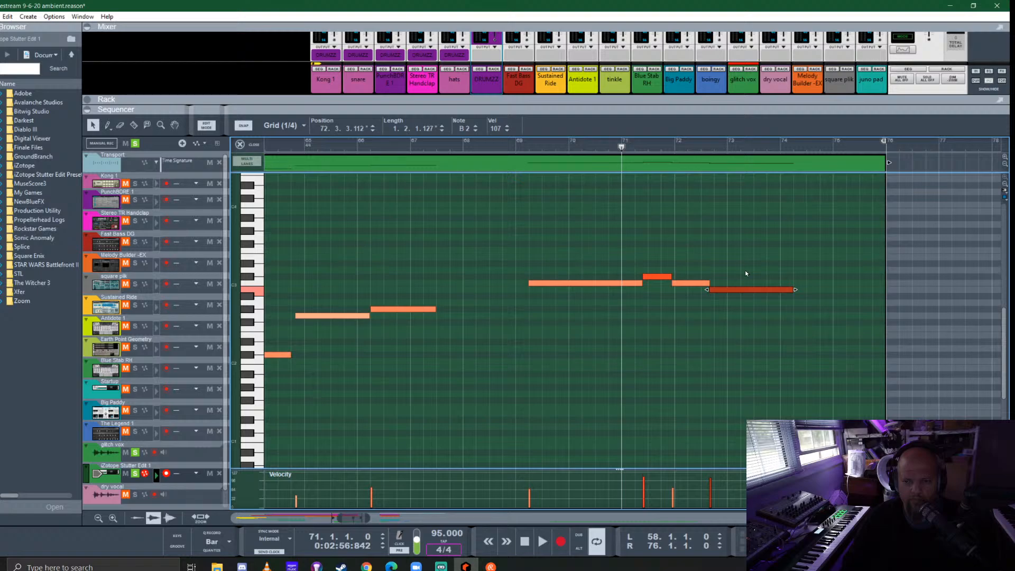
- Lower the final note to A#2 and audition it, and lower it further to A2 and play it again
left_click_drag(740, 290, 743, 297)
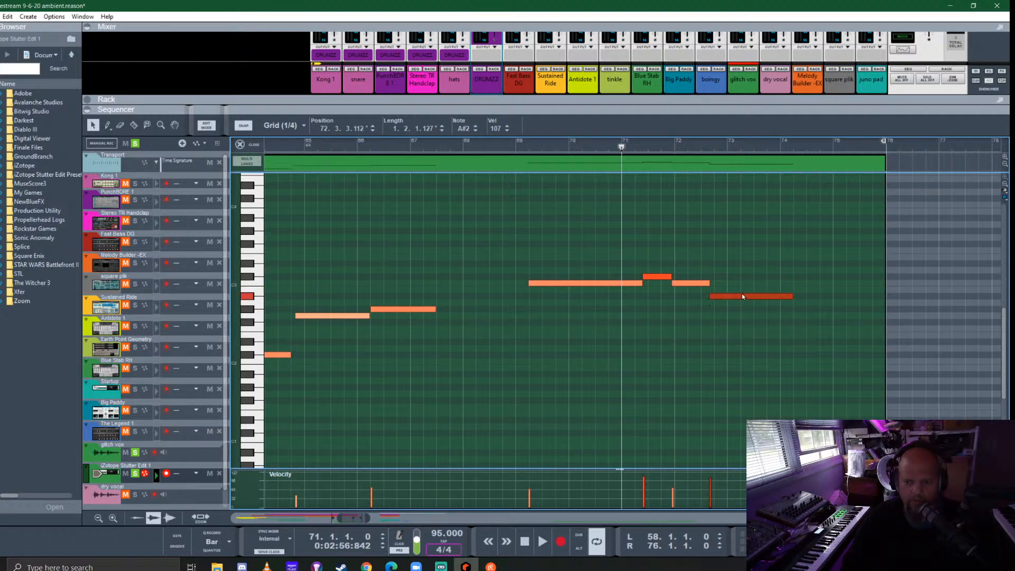
key("space")
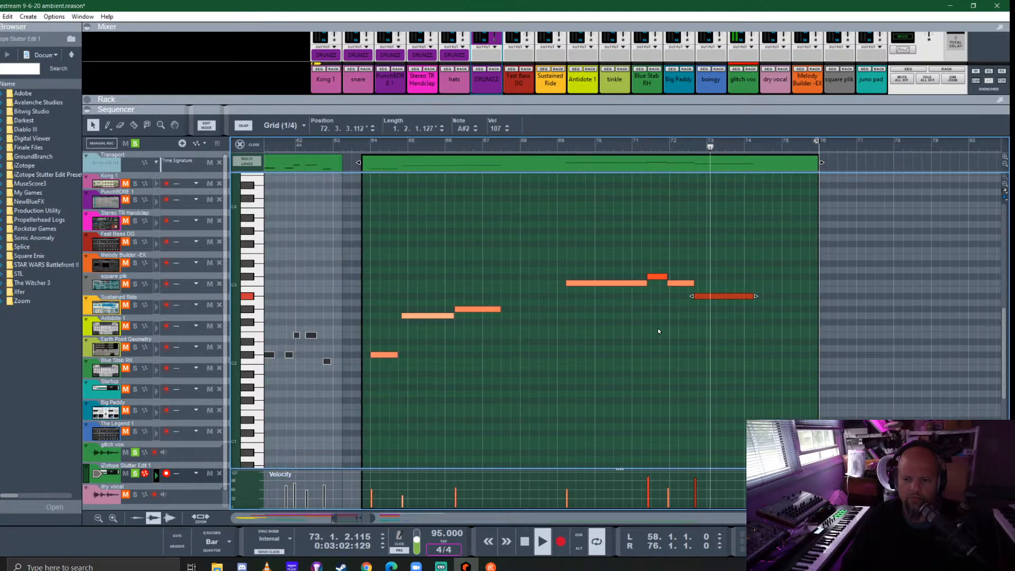
scroll(657, 327, "down", 1)
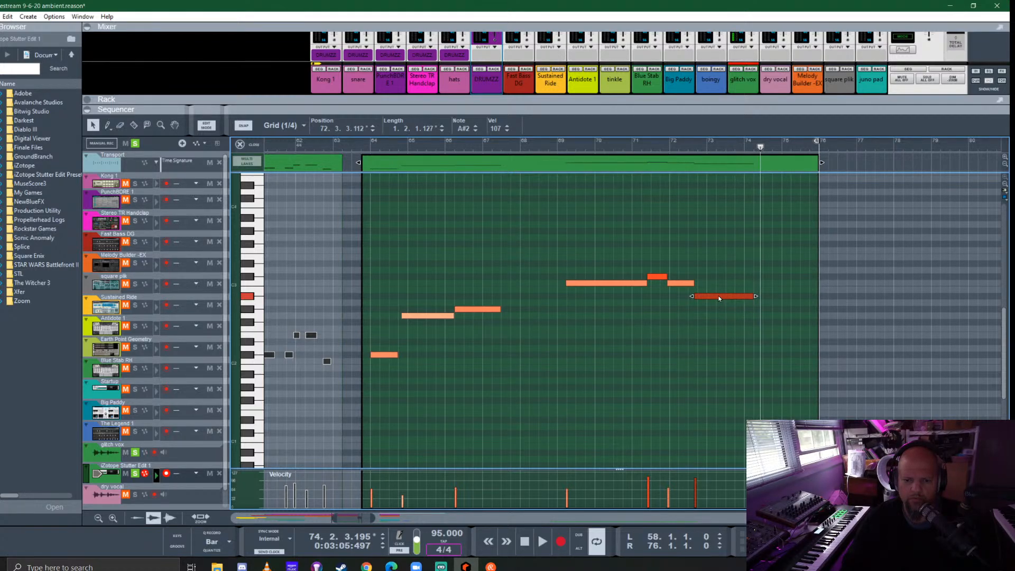
left_click_drag(719, 299, 718, 308)
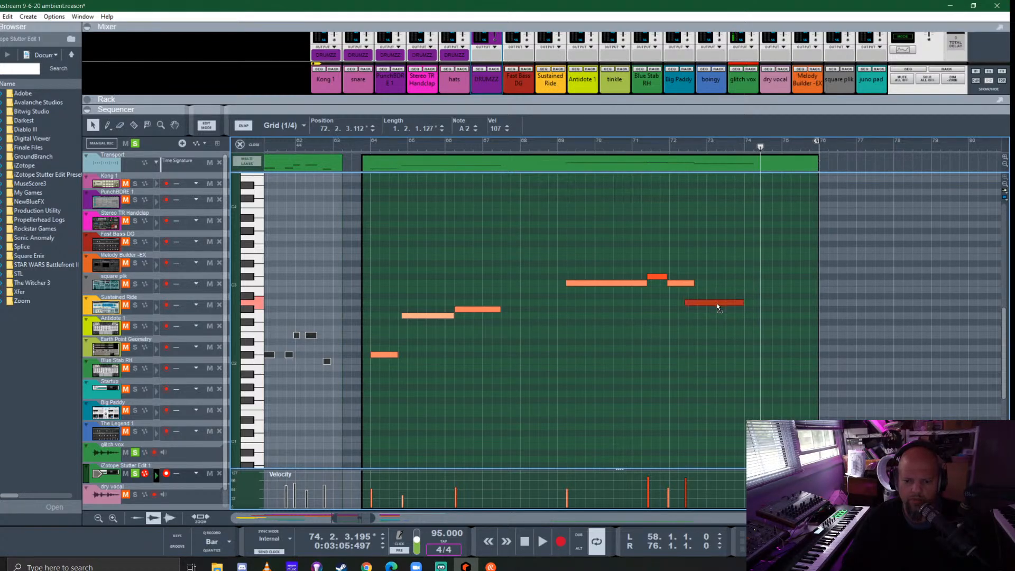
left_click(693, 153)
key("space")
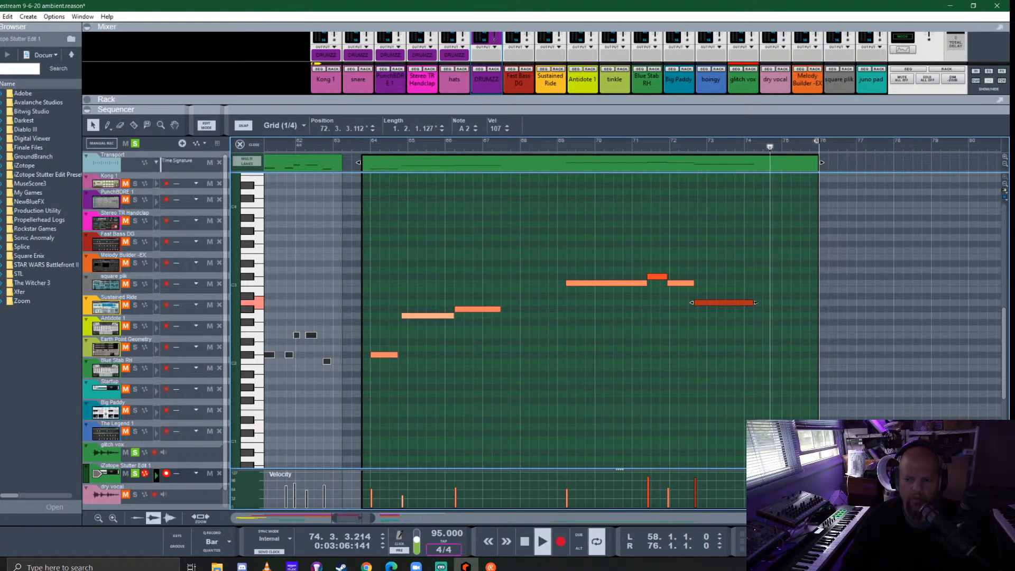
- Shorten the A2 note and follow it with a G#2 note about one bar long in bar 73, audition the ending, and close the note editor
mouse_move(755, 303)
left_mouse_down()
mouse_move(717, 303)
mouse_move(723, 313)
mouse_move(747, 309)
left_mouse_up()
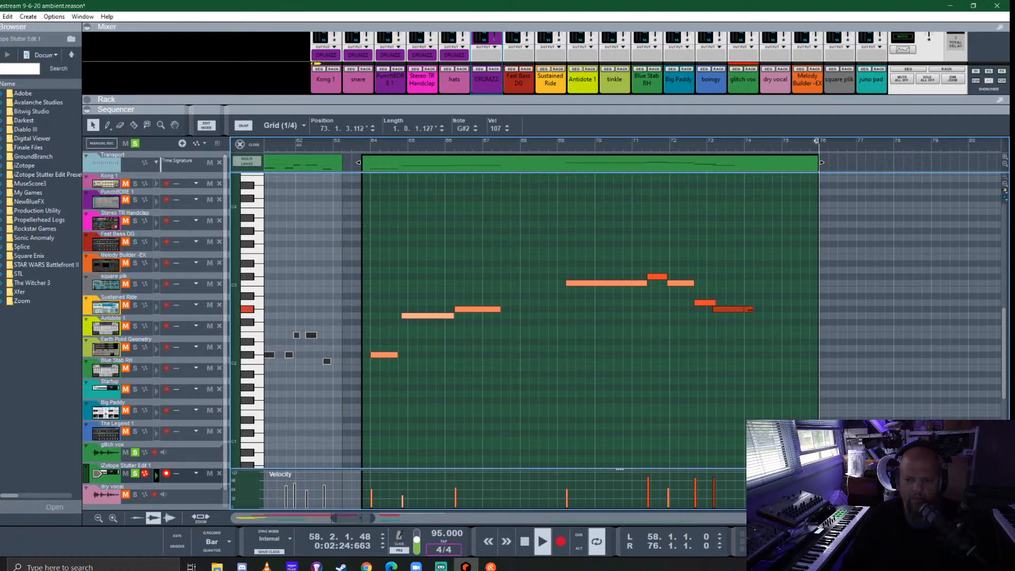
left_click(659, 146)
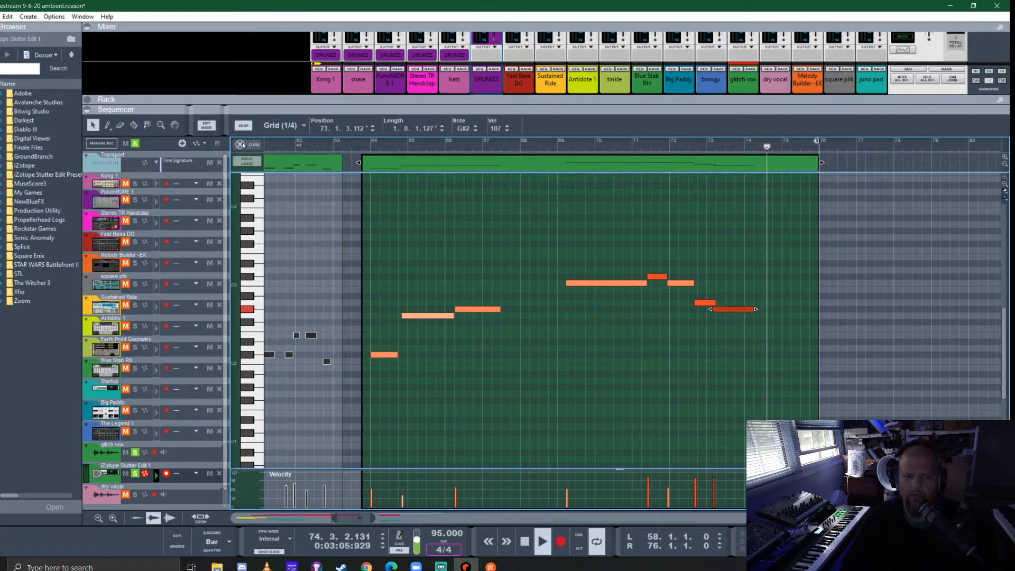
key("ctrl+e")
key("space")
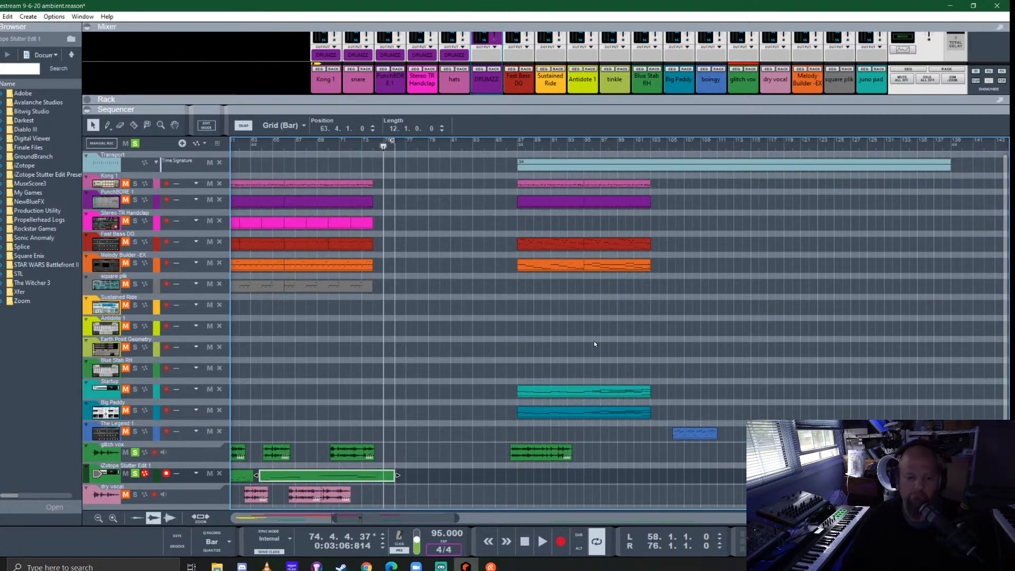
- Turn off all track solos and set the loop from bar 42 to bar 58
left_click(136, 143)
scroll(398, 370, "left", 5)
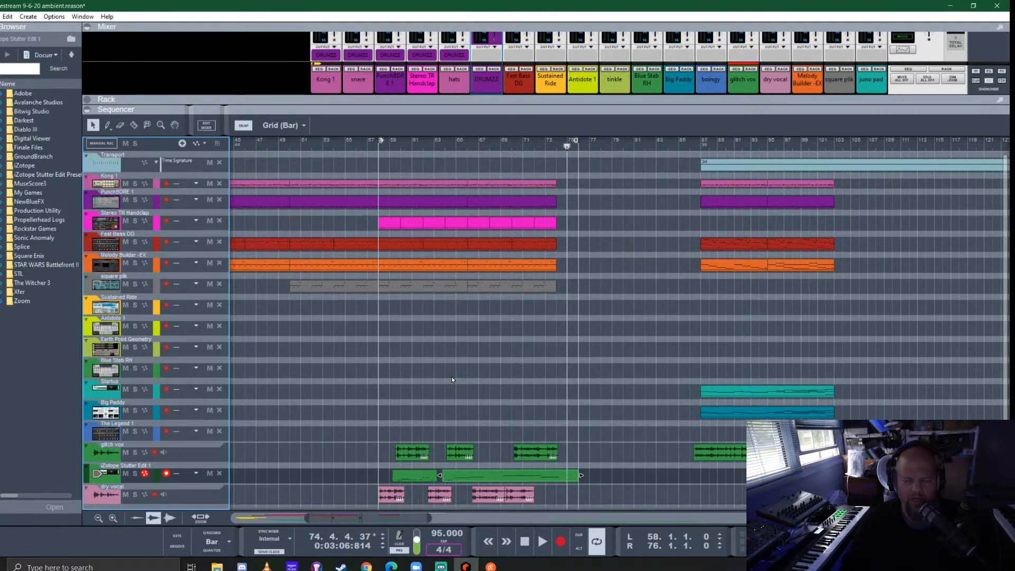
scroll(699, 225, "left", 2)
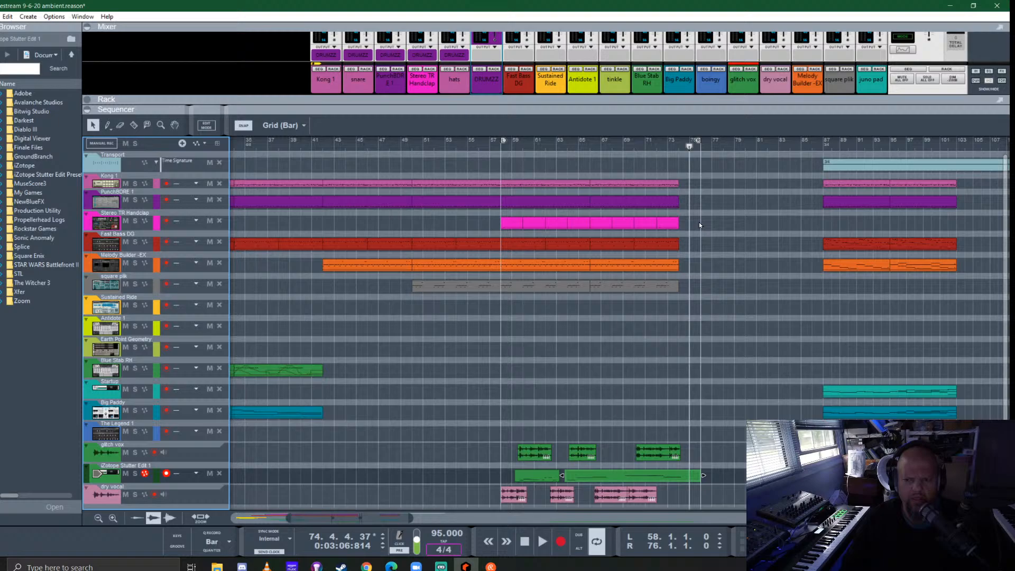
left_click(679, 149, "alt")
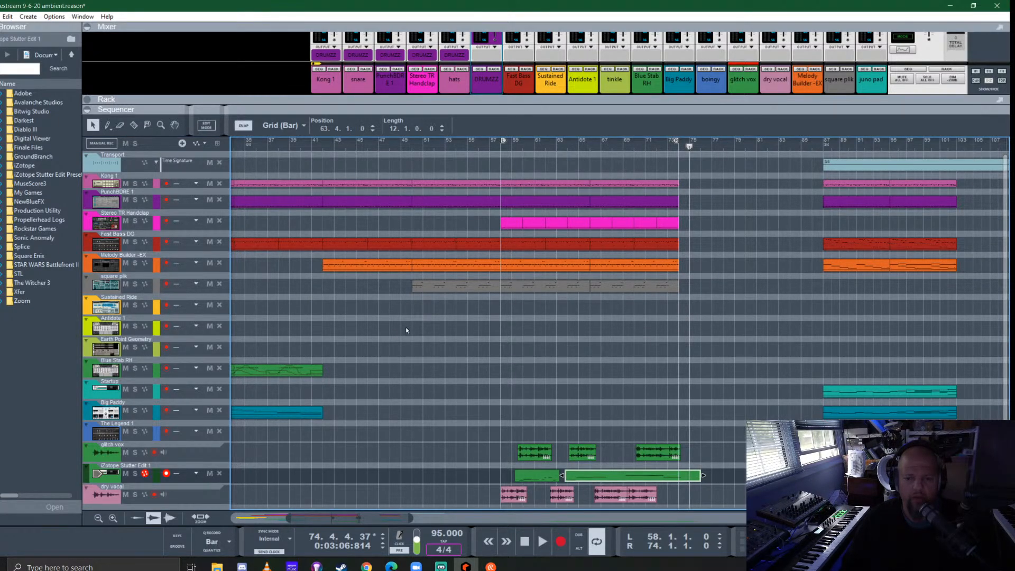
left_click(324, 142, "ctrl")
left_click(499, 147, "alt")
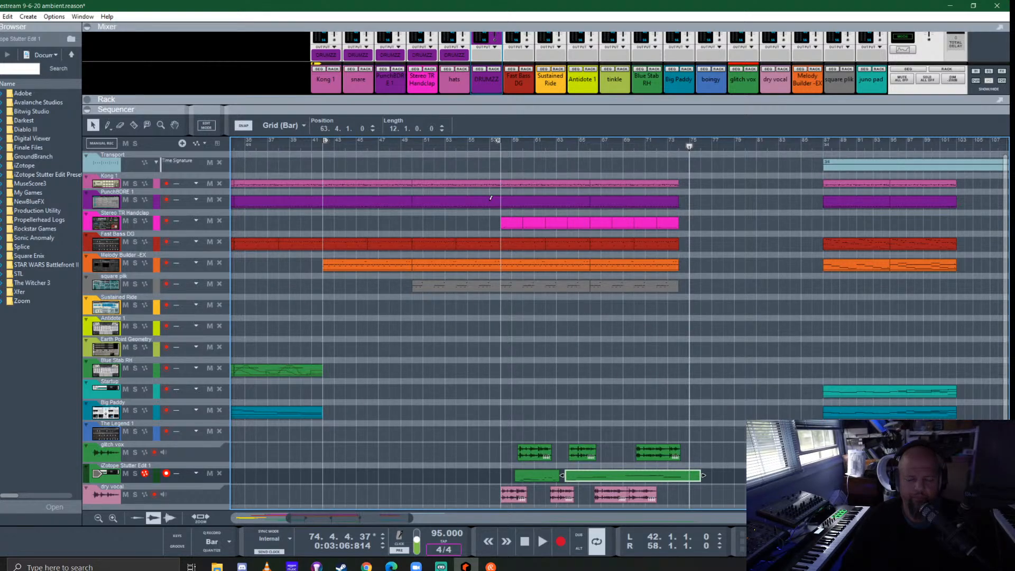
scroll(460, 301, "left", 5)
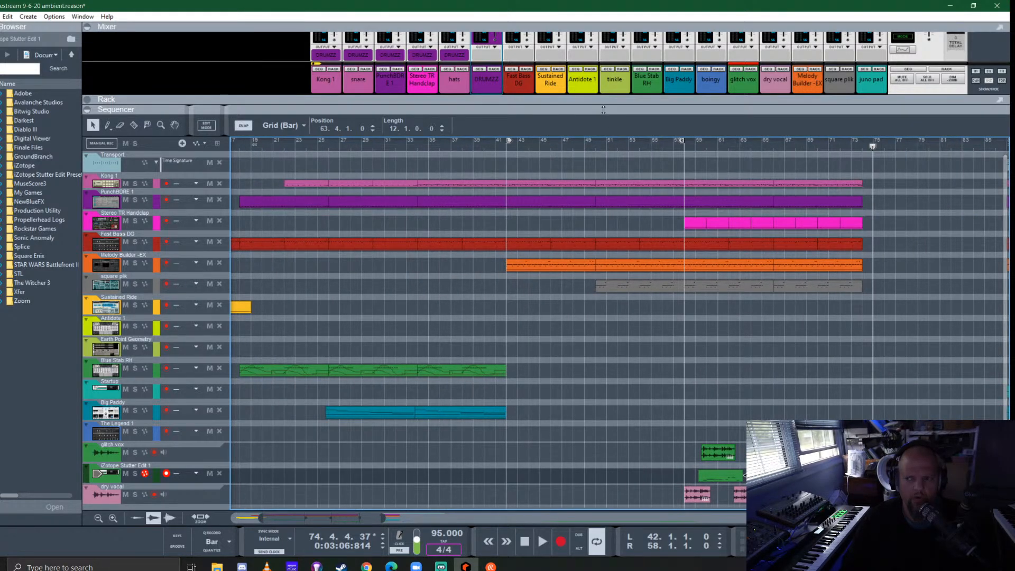
- Show the rack and fold the TAL-U-No-62 instrument and the square plik mix channel
key("F6")
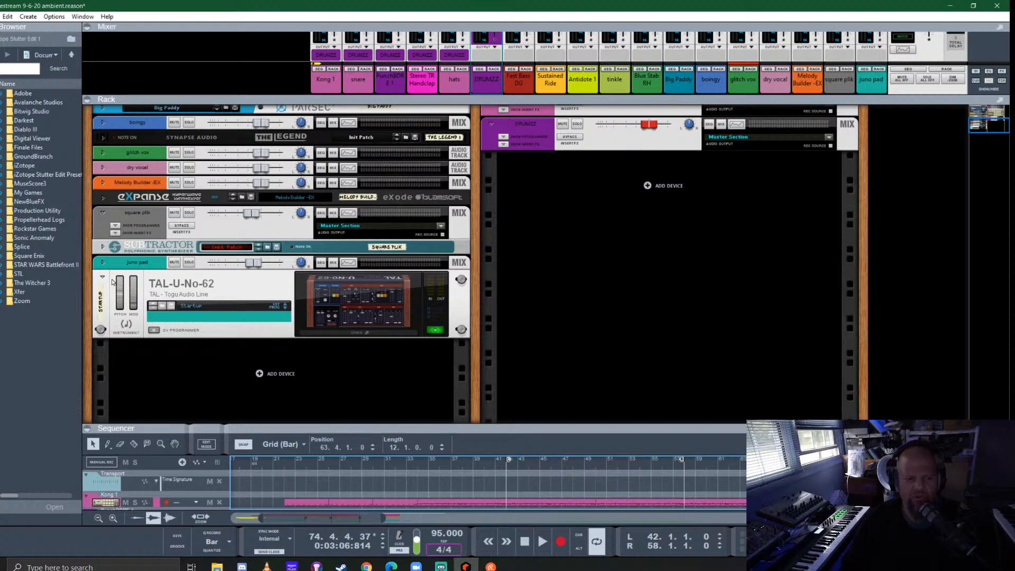
left_click(103, 277)
left_click(103, 252)
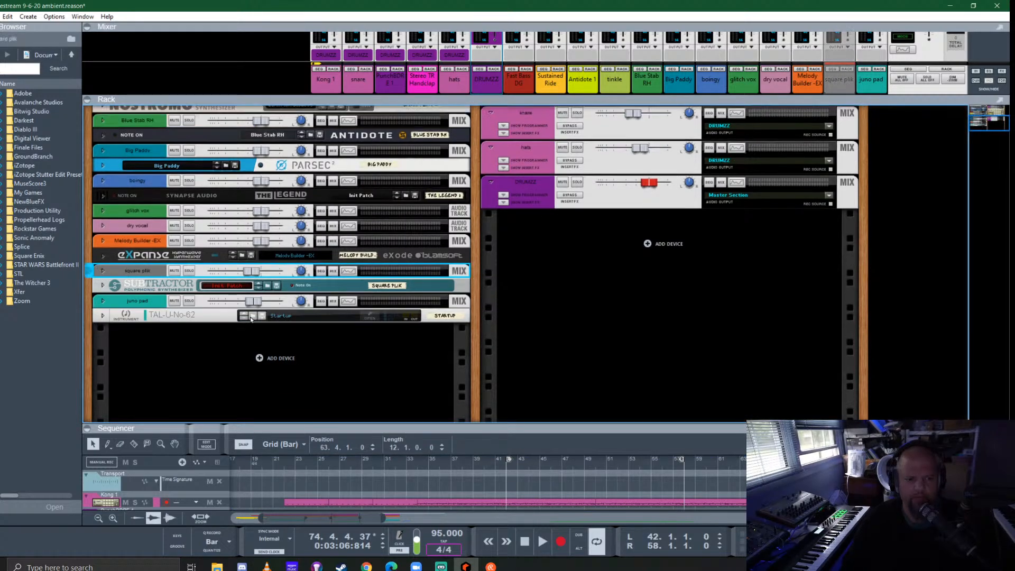
- Browse the instruments, add a Predator-RE below the juno pad in the rack, and load its lead- Berliner Schule patch
left_click(188, 373)
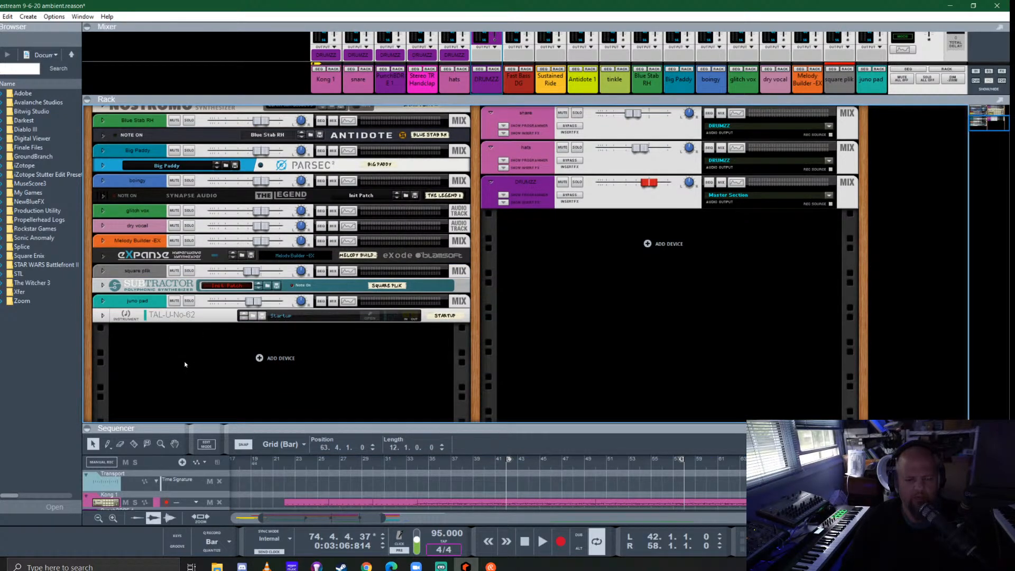
scroll(192, 341, "up", 3)
scroll(191, 338, "down", 3)
left_click(1, 95)
scroll(30, 251, "down", 10)
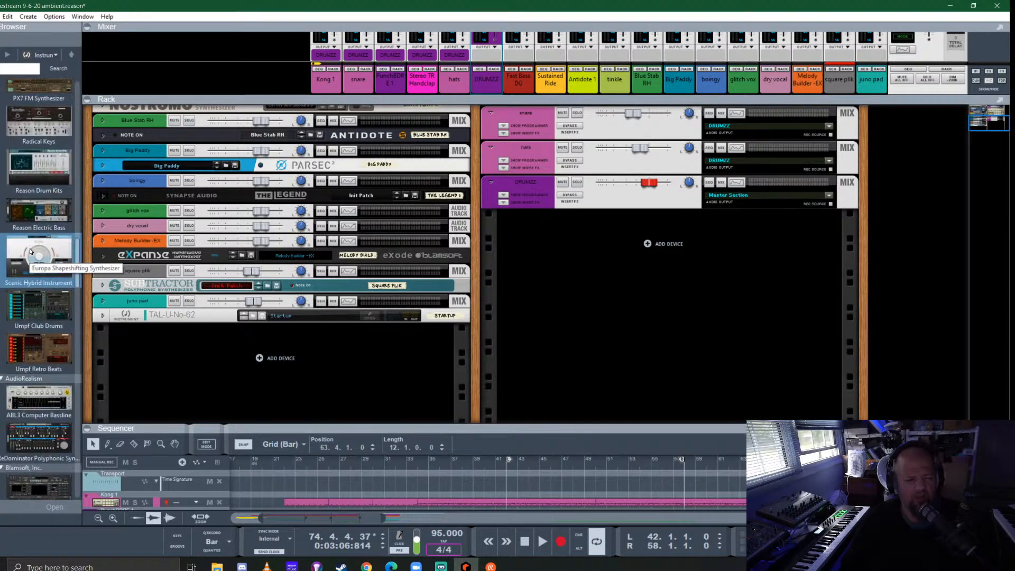
scroll(30, 251, "down", 8)
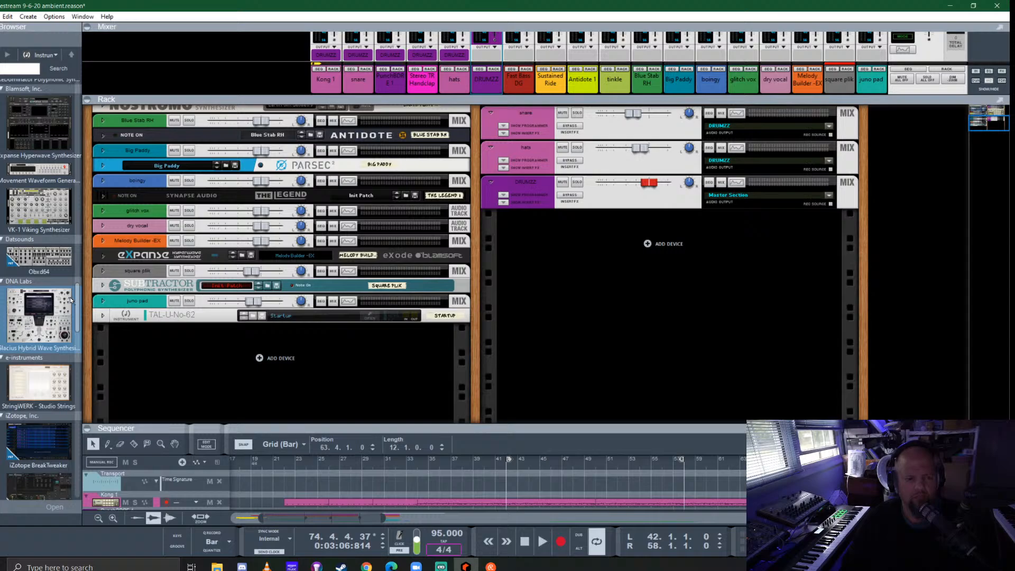
scroll(31, 230, "down", 4)
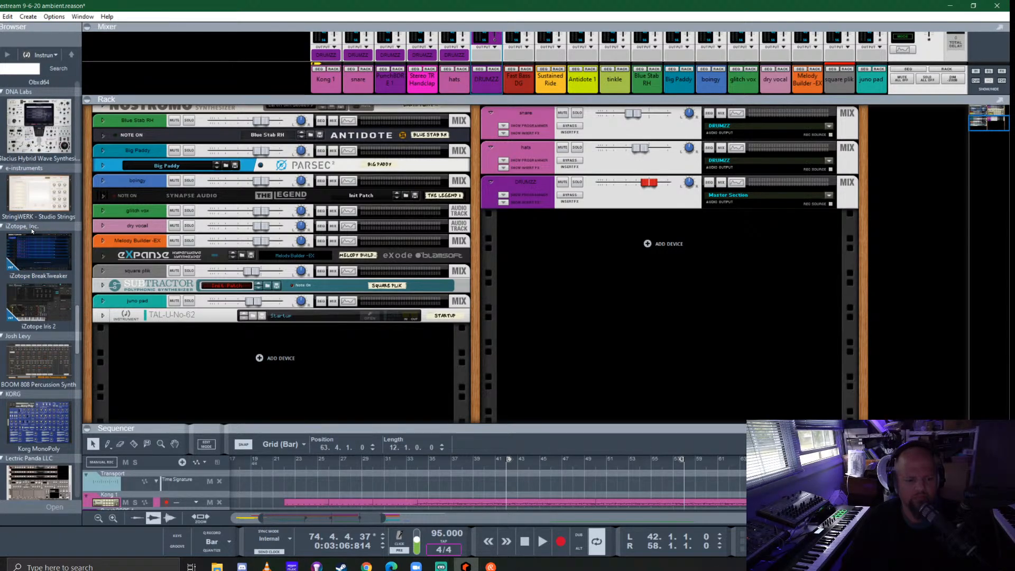
scroll(31, 230, "down", 2)
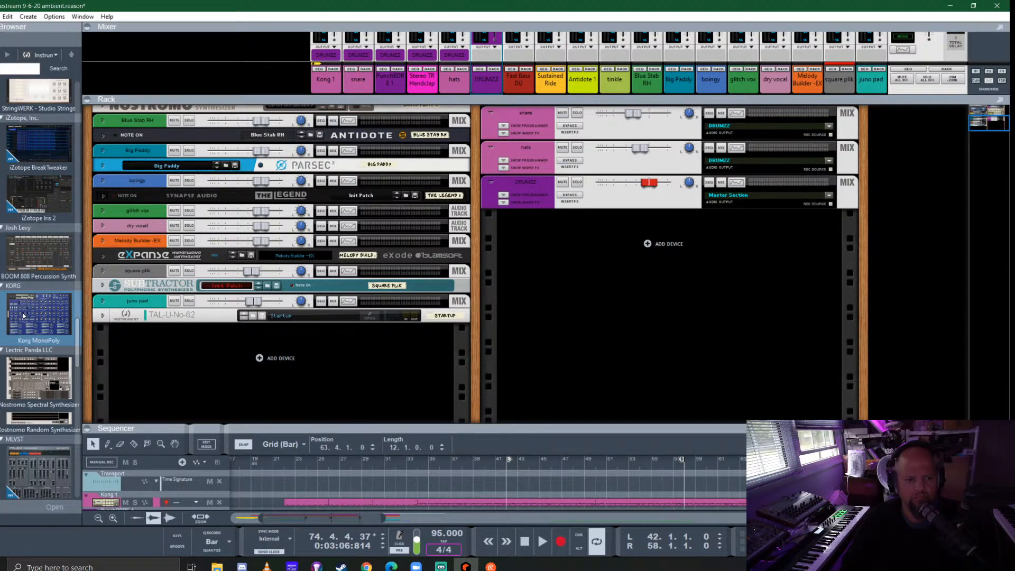
scroll(23, 315, "down", 3)
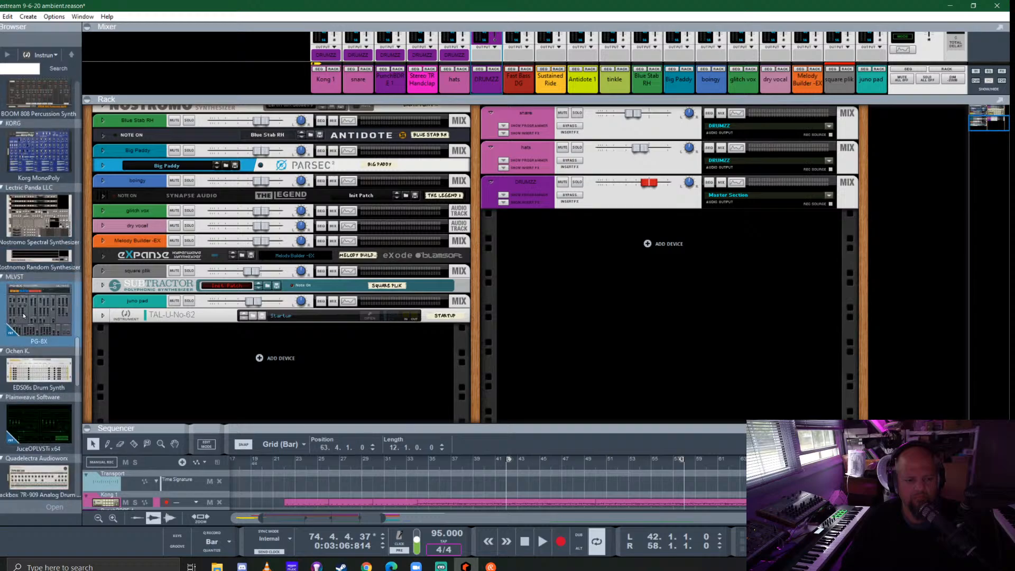
scroll(23, 315, "down", 4)
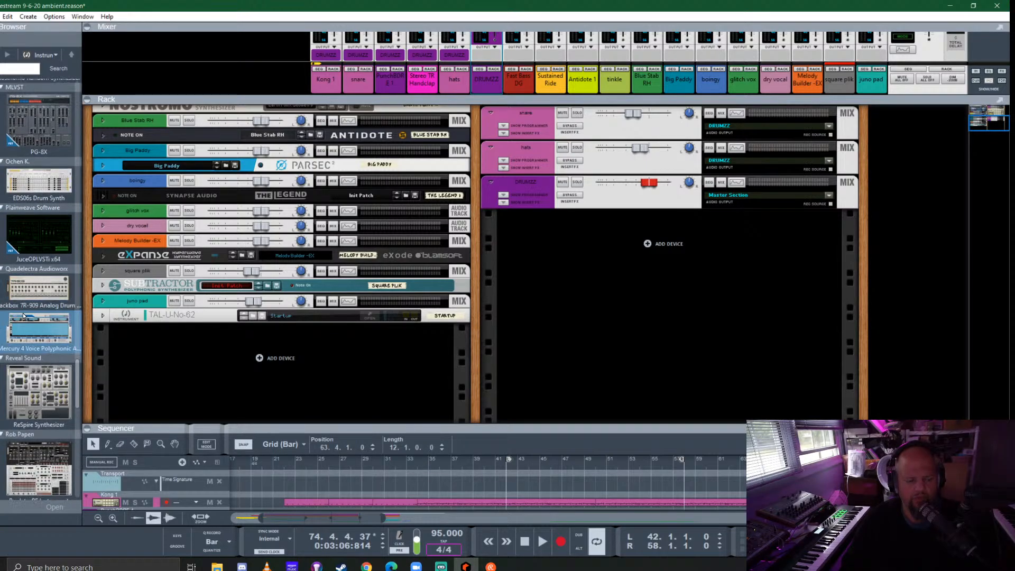
scroll(28, 274, "down", 4)
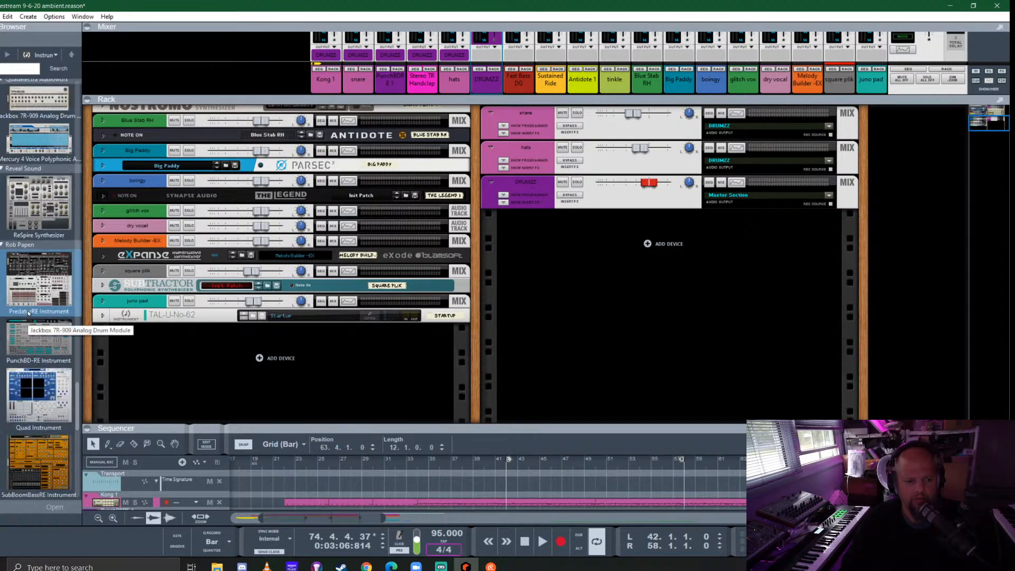
left_click_drag(28, 274, 286, 352)
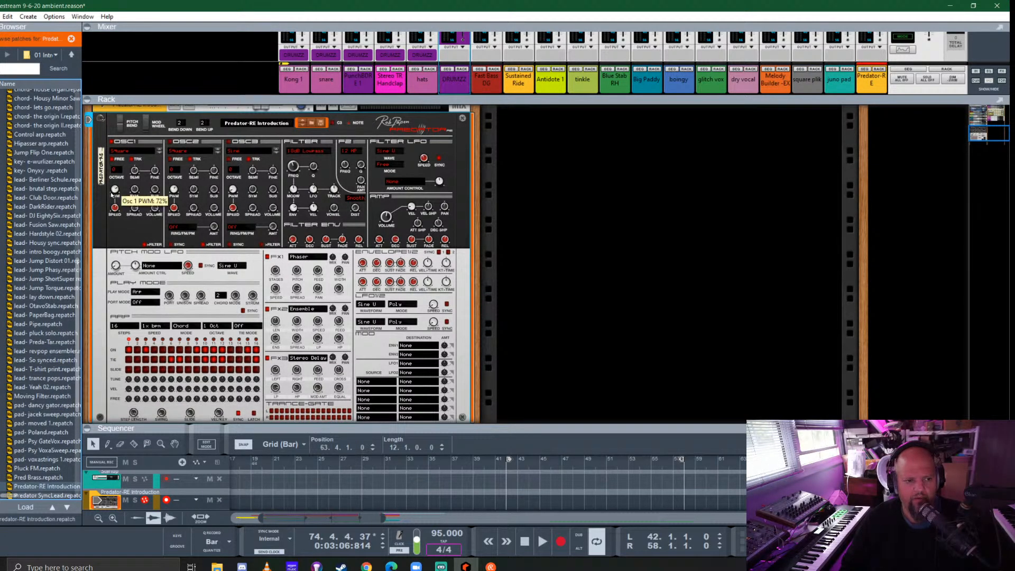
left_click(30, 181)
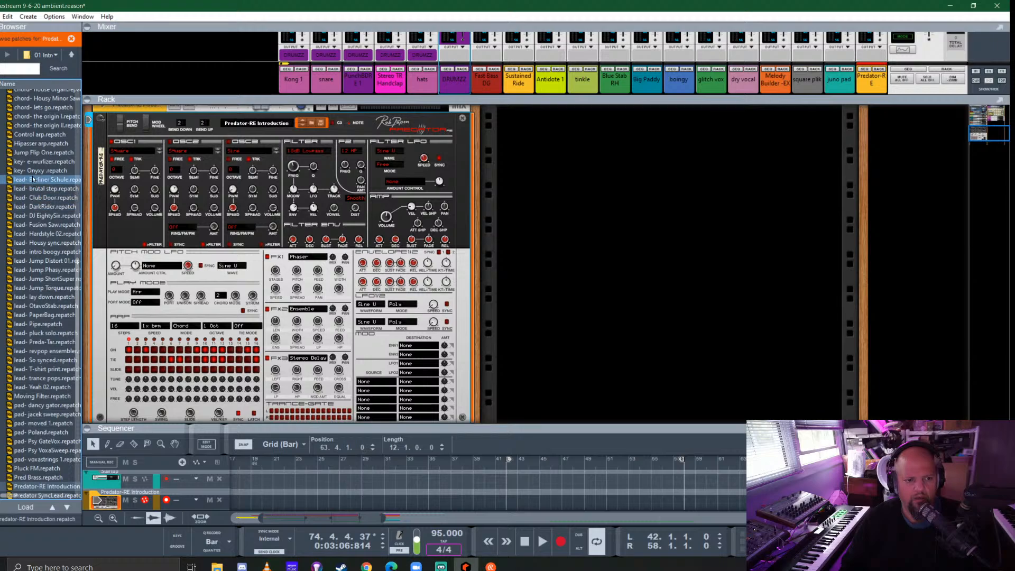
double_click(49, 180)
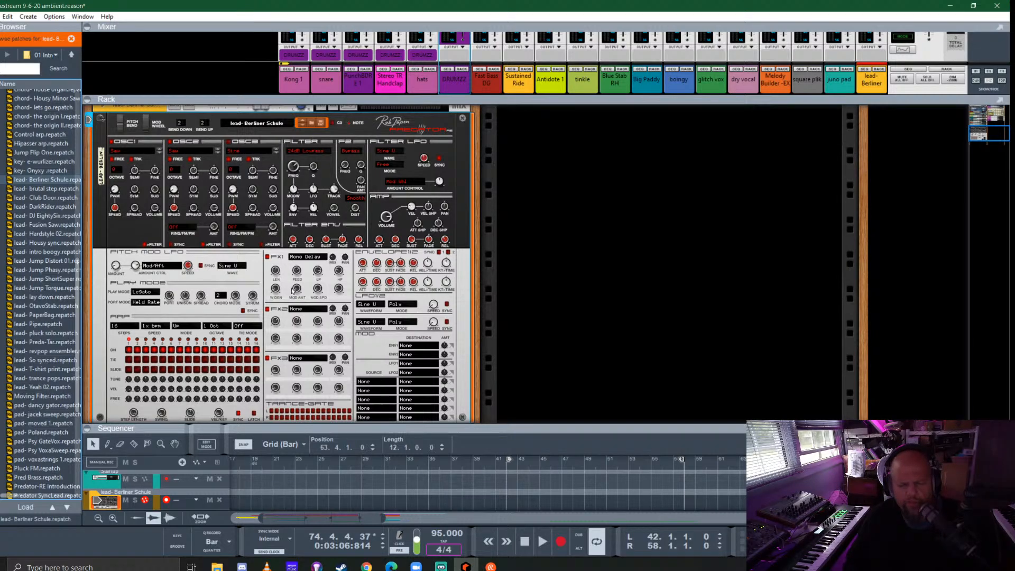
- Enlarge the sequencer and move the loop's end to bar 46
left_click_drag(631, 428, 638, 208)
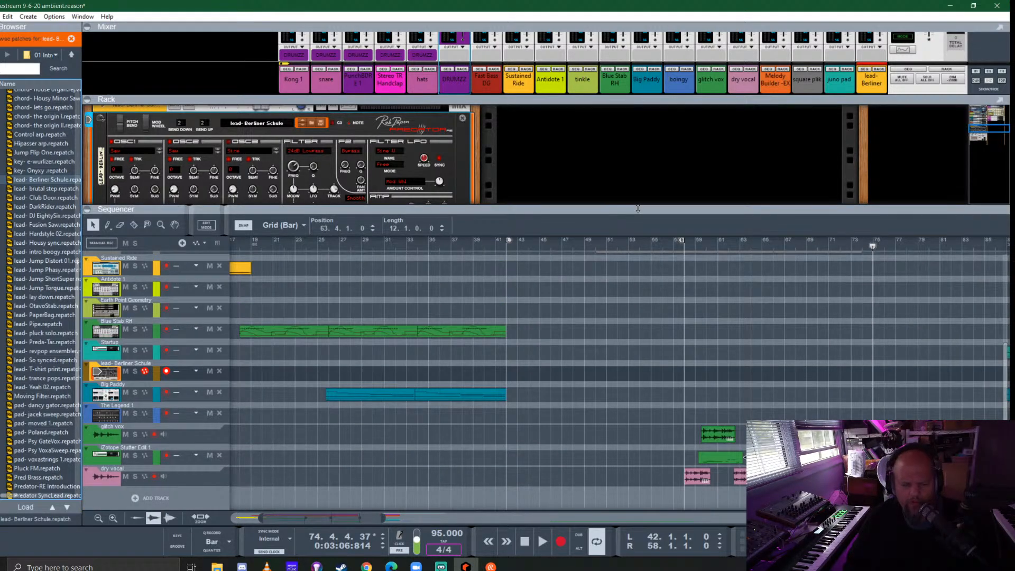
scroll(601, 373, "up", 6)
scroll(601, 373, "down", 6)
scroll(603, 377, "up", 3)
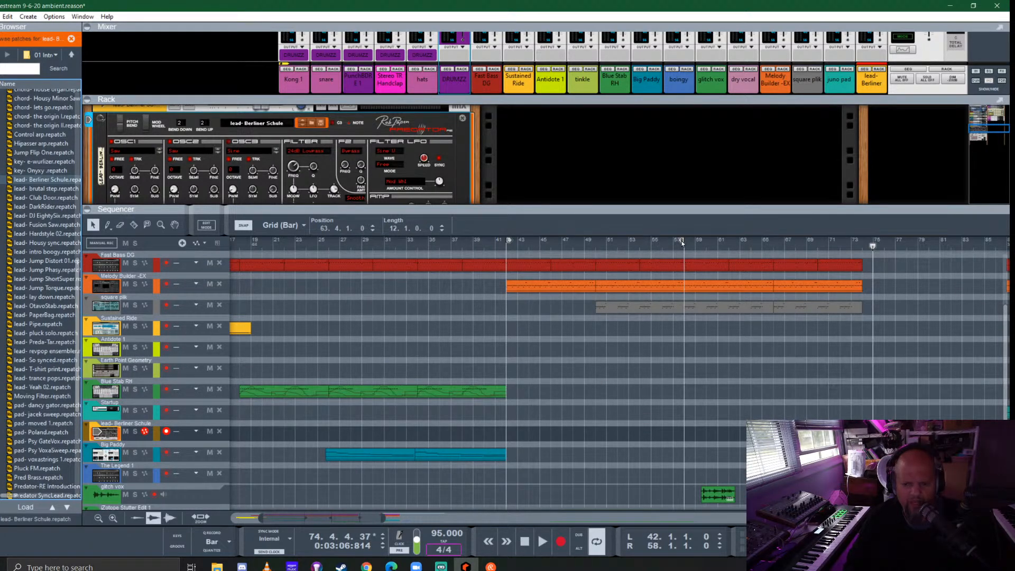
left_click_drag(681, 240, 546, 257)
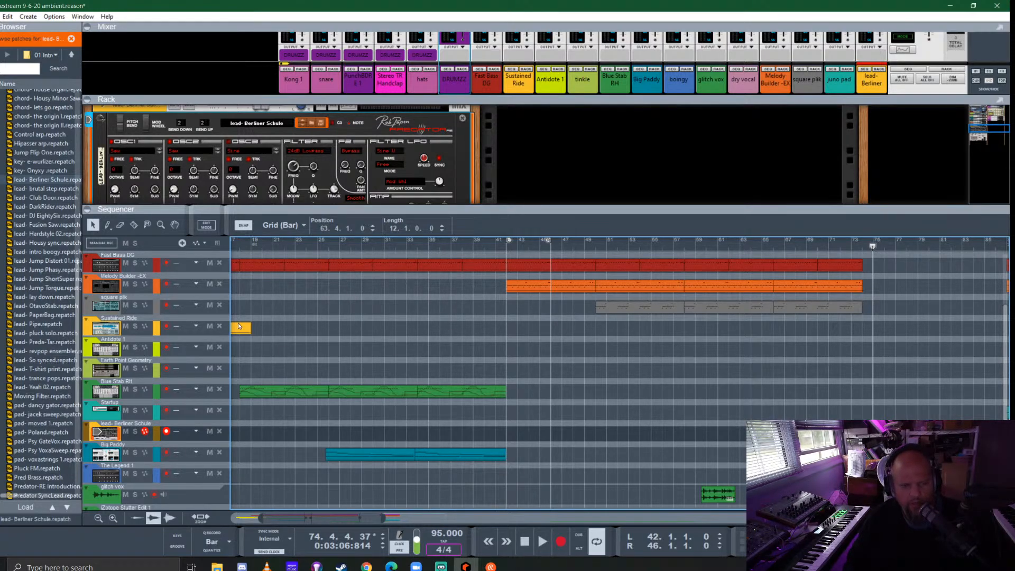
- Solo the lead- Berliner Schule channel and record a lead phrase starting at bar 42
scroll(239, 326, "up", 1)
scroll(186, 132, "up", 1)
left_click(189, 135)
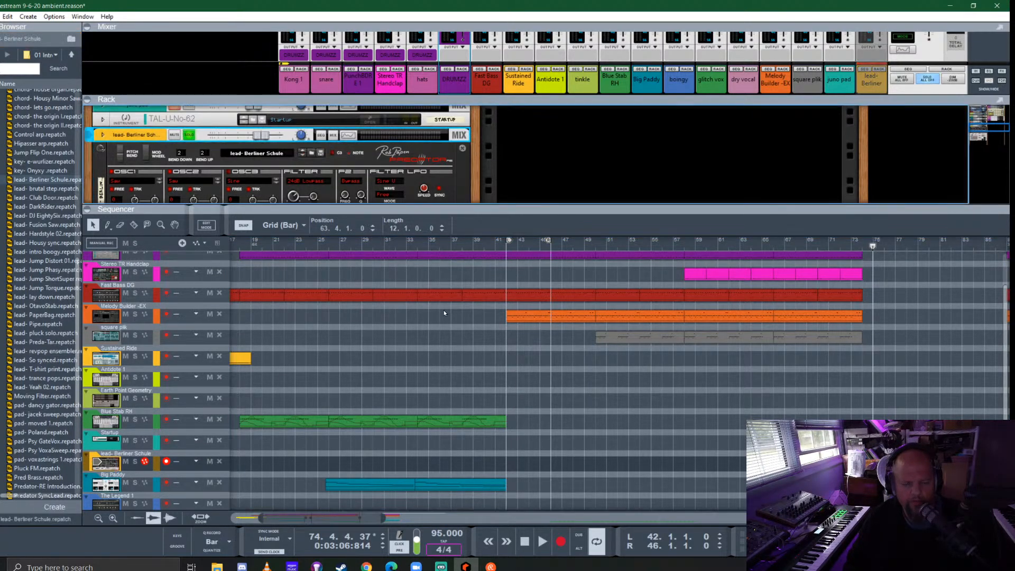
key("KP_1")
key("KP_Multiply")
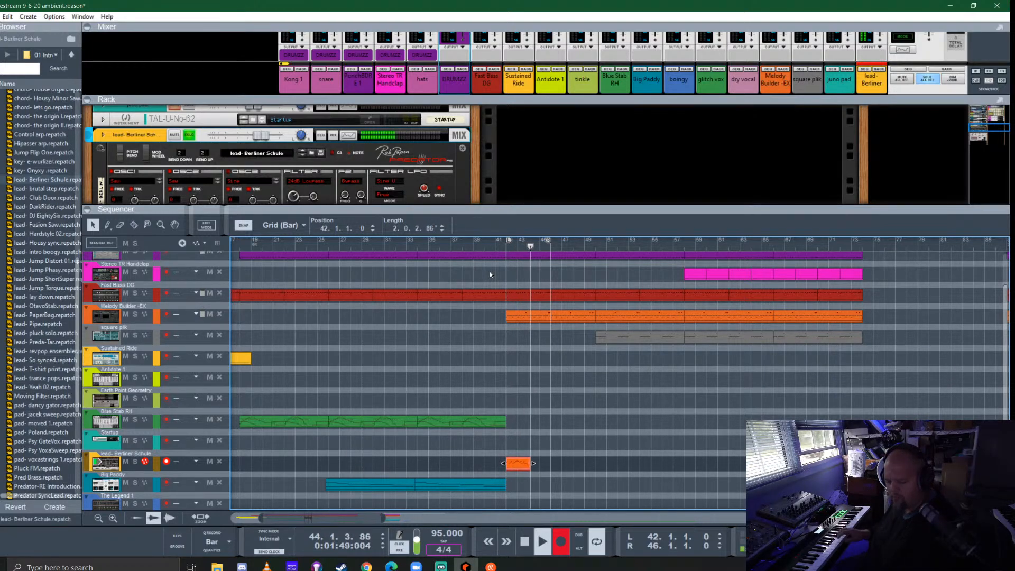
key("space")
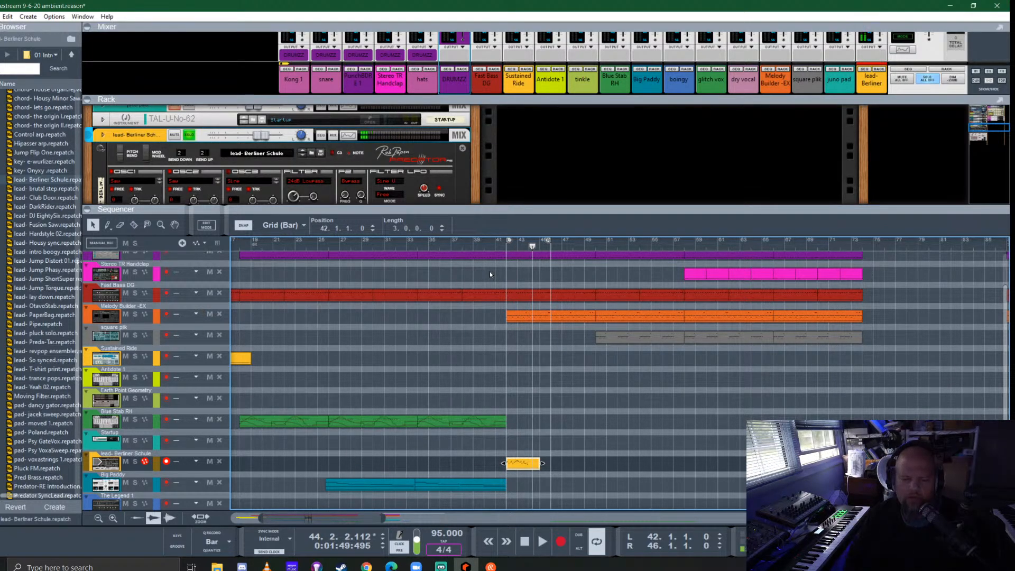
- Raise the last note of the recorded lead clip to B2 and quantize all its notes to 1/16
double_click(525, 464)
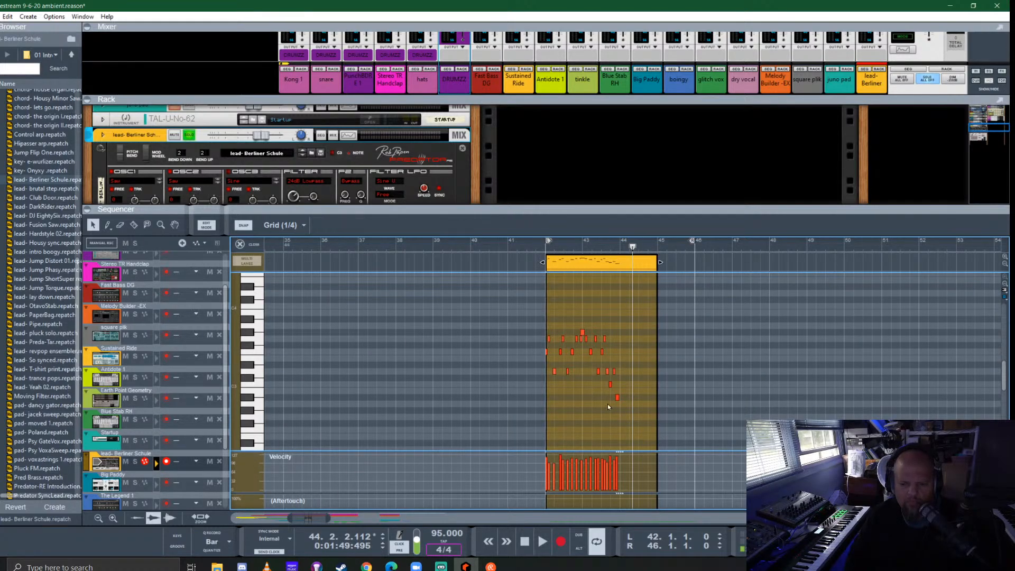
left_click_drag(617, 397, 617, 392)
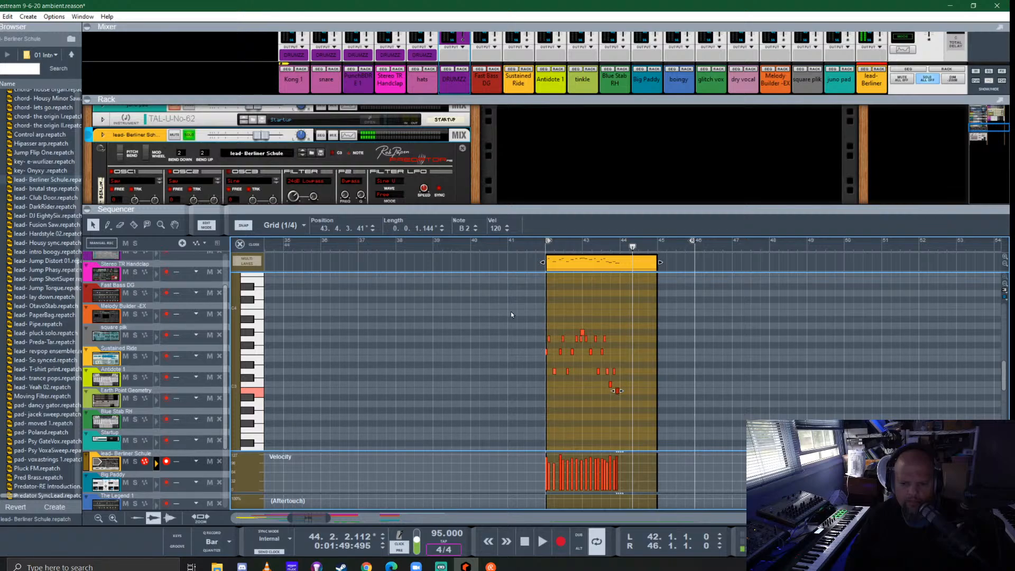
scroll(565, 358, "up", 5)
left_click_drag(469, 298, 828, 412)
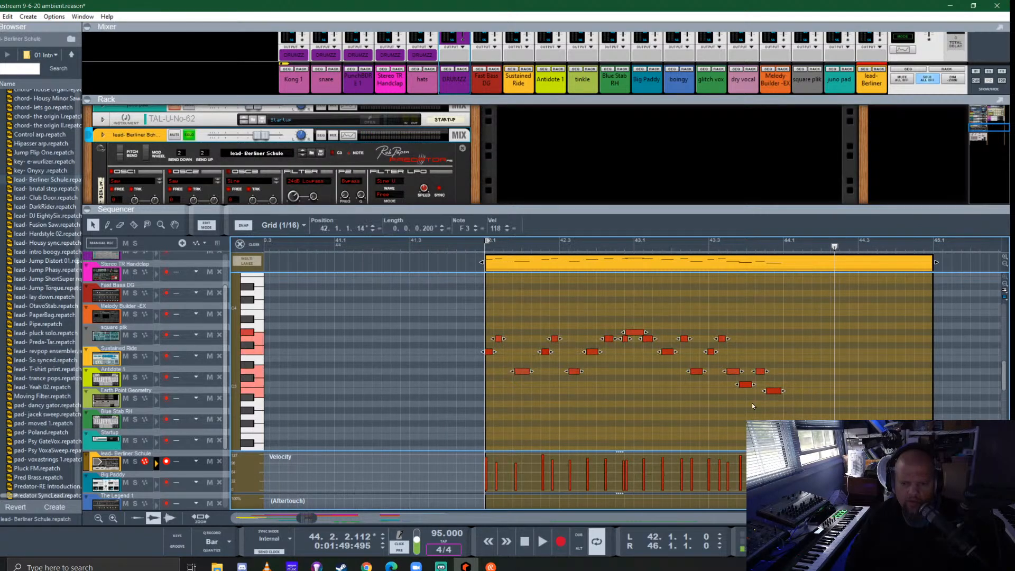
left_click(625, 341)
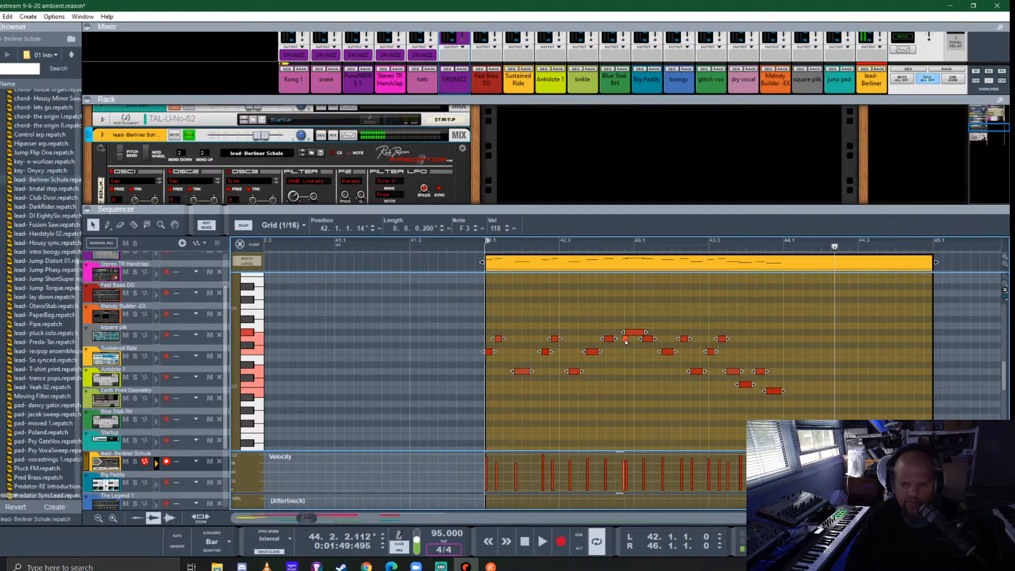
left_click(214, 541)
left_click(268, 484)
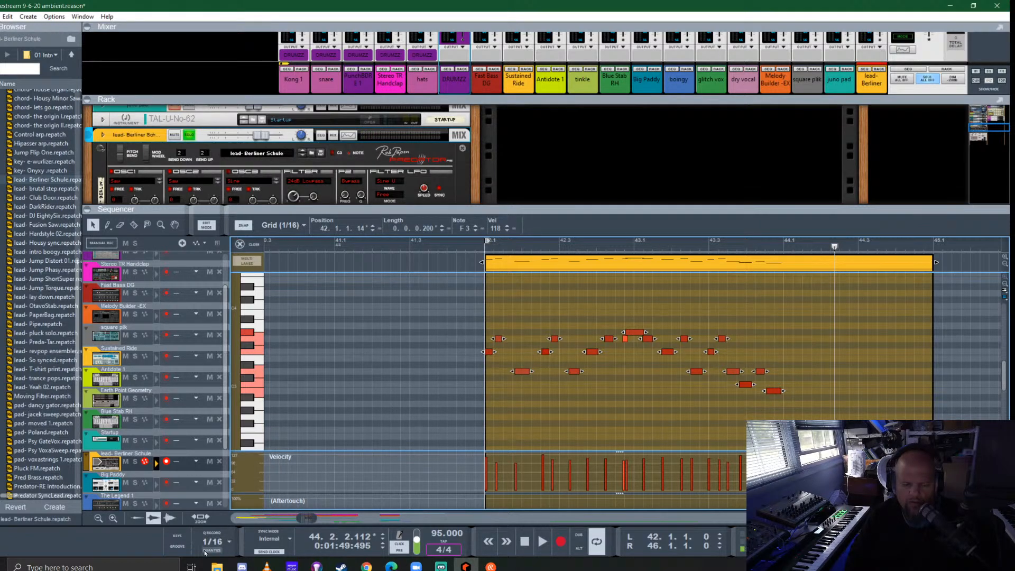
left_click(212, 550)
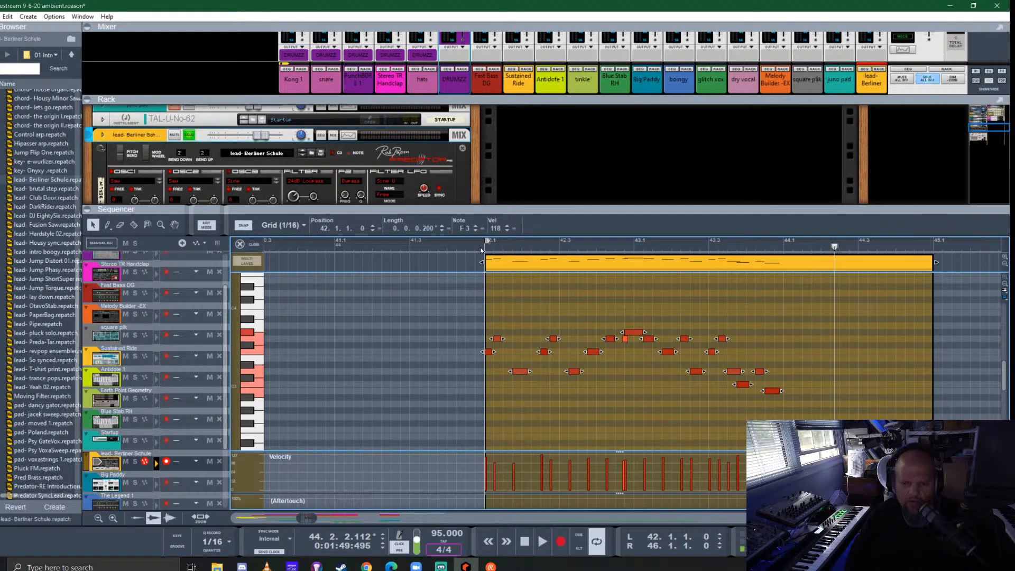
- Play back the quantized lead phrase and return to the arrangement
key("space")
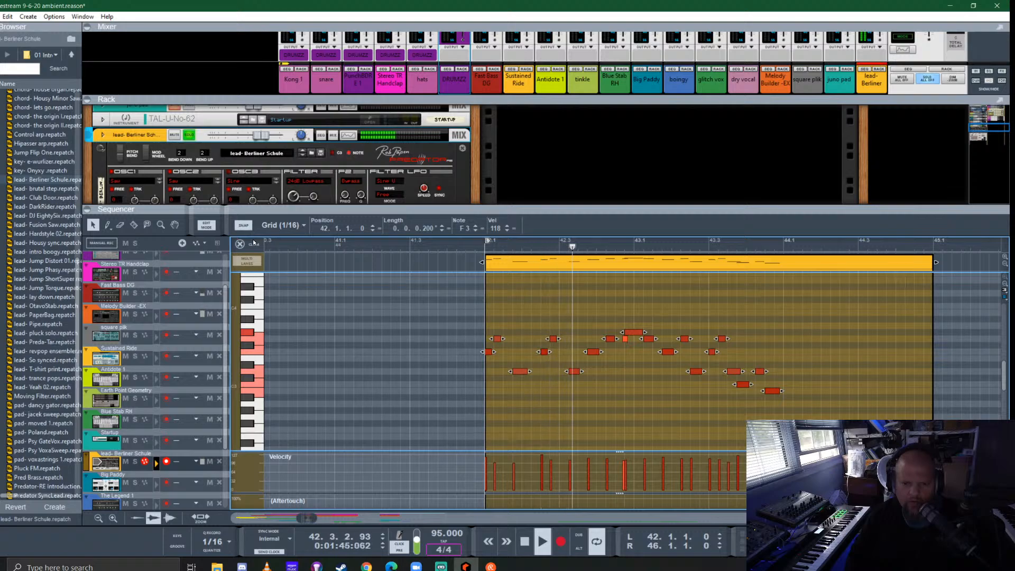
key("Tab")
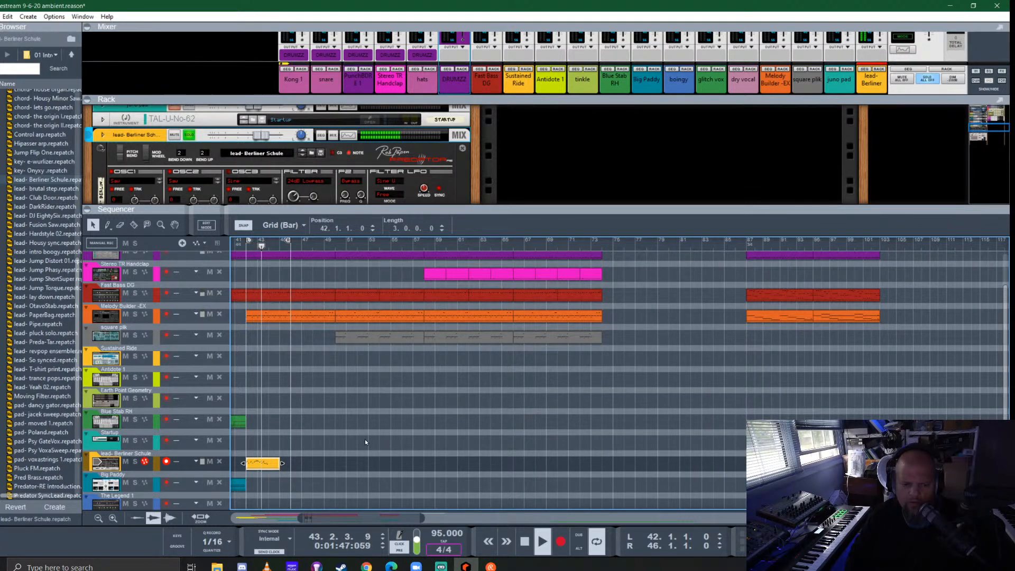
scroll(365, 442, "left", 3)
key("space")
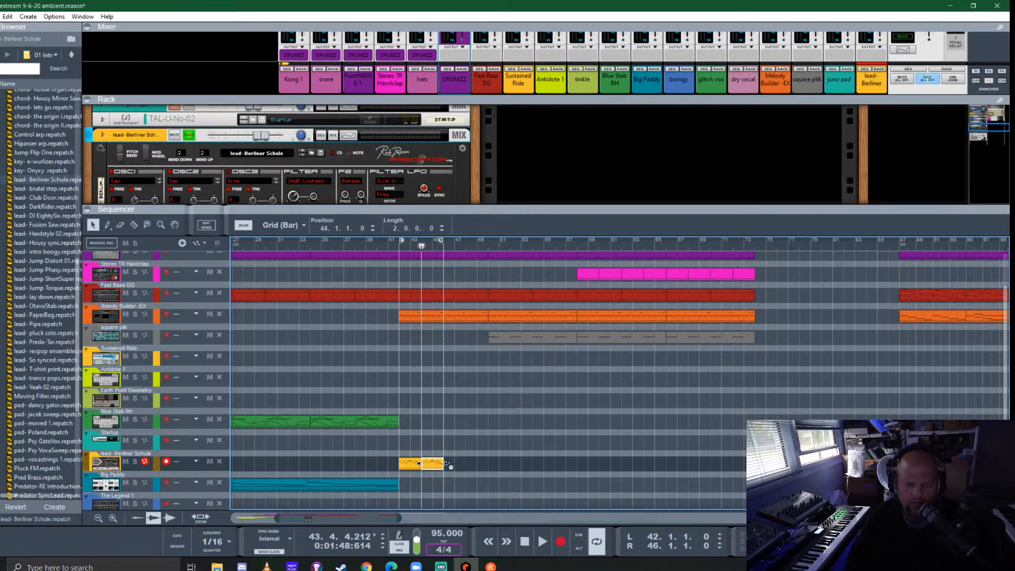
- Shorten the lead clip to two bars, duplicate it at bar 44, and join both into one four-bar clip
left_click_drag(478, 470, 407, 462)
key("ctrl+j")
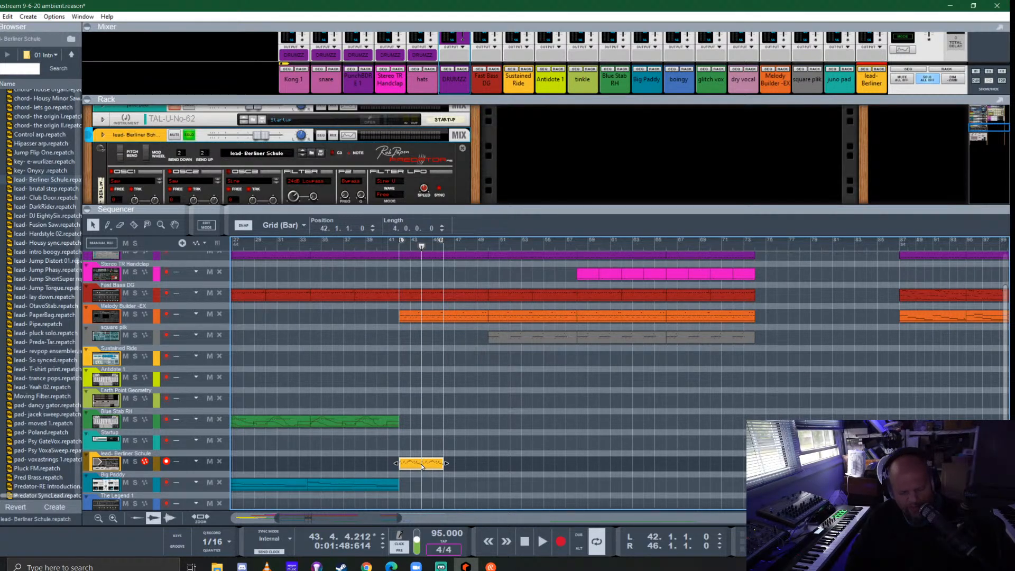
left_click_drag(421, 465, 480, 455)
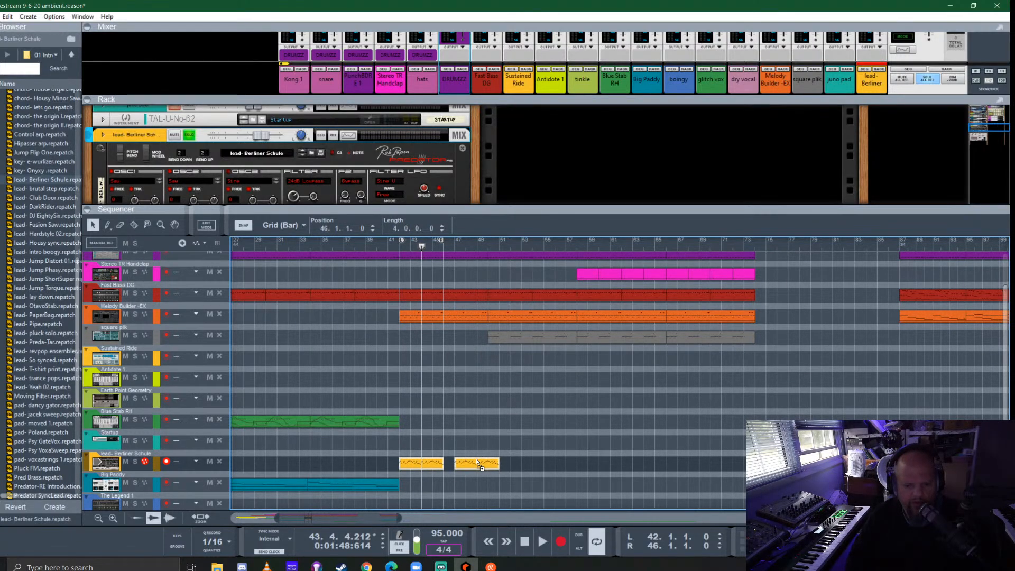
key("ctrl+z")
- Audition the joined lead clip from bar 42 and raise its last four notes to B3, G#3, B3 and G3
left_click(395, 243)
key("space")
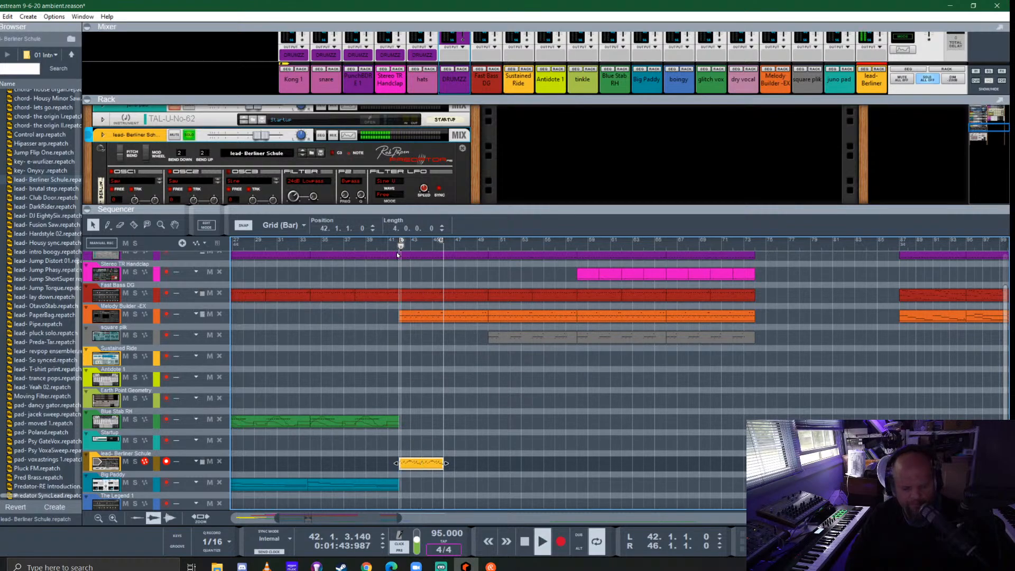
double_click(419, 464)
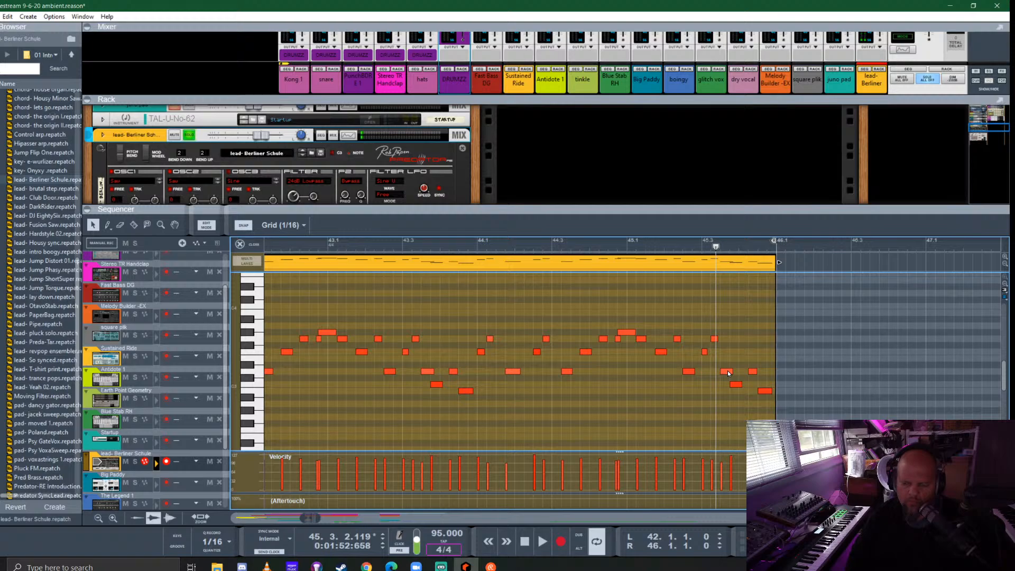
left_click_drag(728, 373, 733, 320)
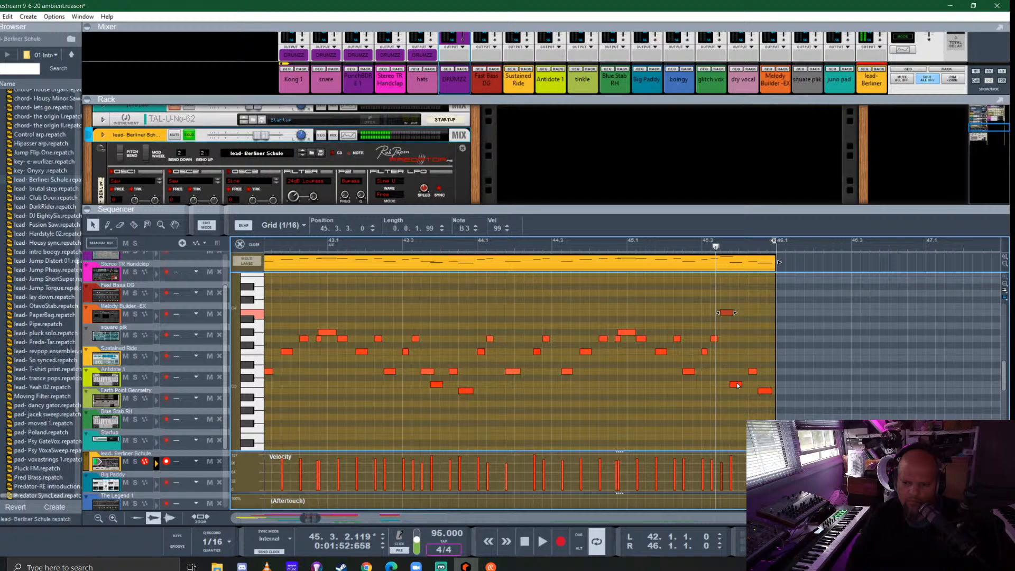
left_click_drag(738, 385, 739, 332)
left_click_drag(752, 372, 755, 313)
left_click_drag(765, 392, 767, 341)
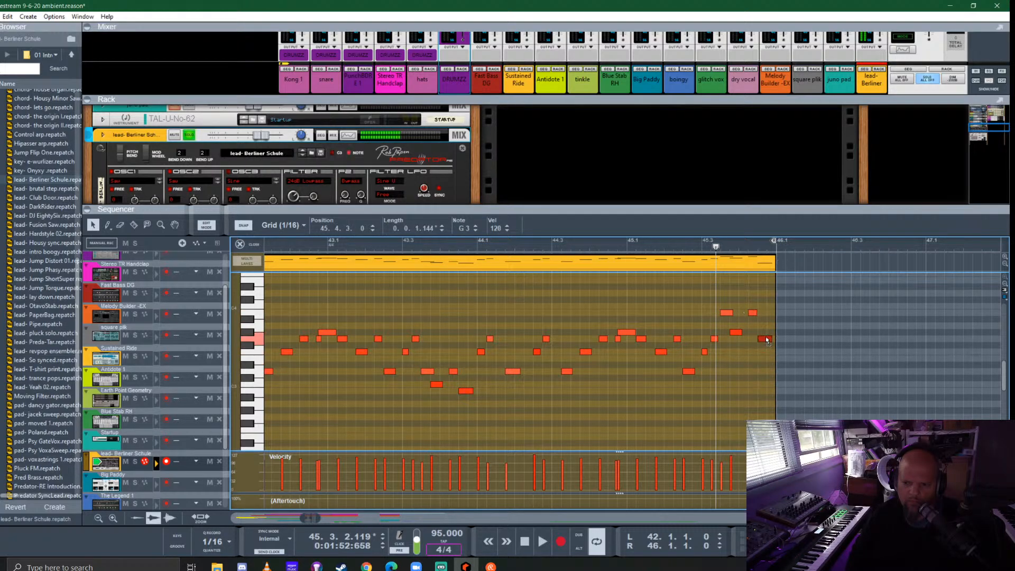
- Play the edited lead phrase from bar 42 and enlarge the rack to show the Predator's controls
scroll(397, 296, "left", 3)
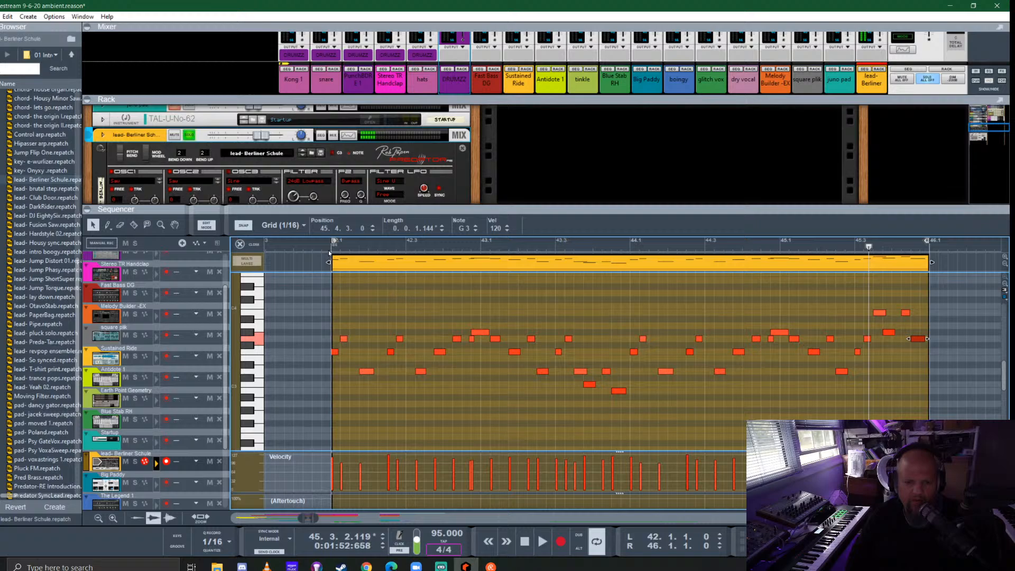
key("space")
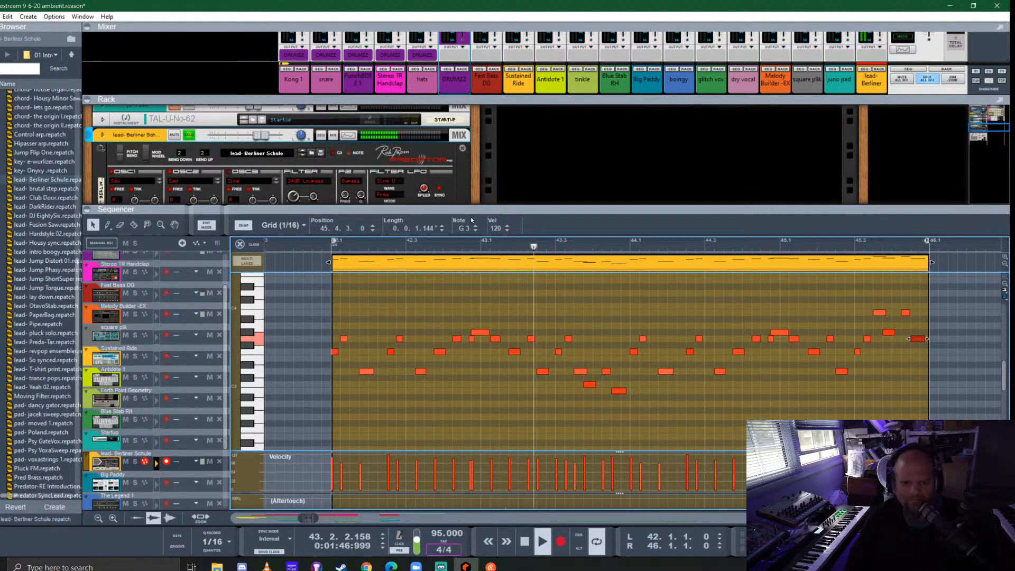
left_click_drag(460, 209, 449, 349)
scroll(258, 241, "down", 2)
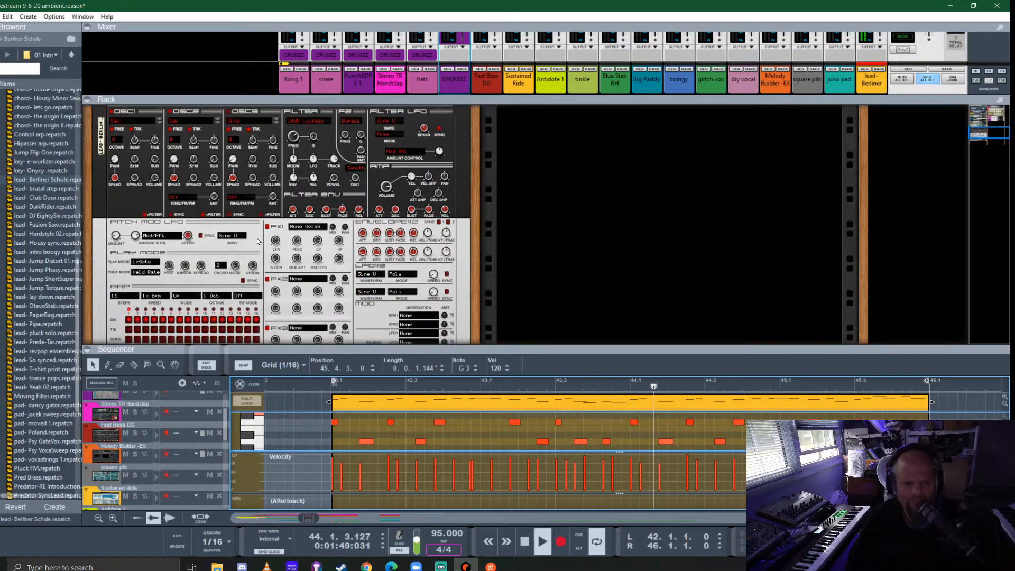
- Toggle the Predator's FX1 effect slot while the lead loops and check the available effect types
left_click(267, 227)
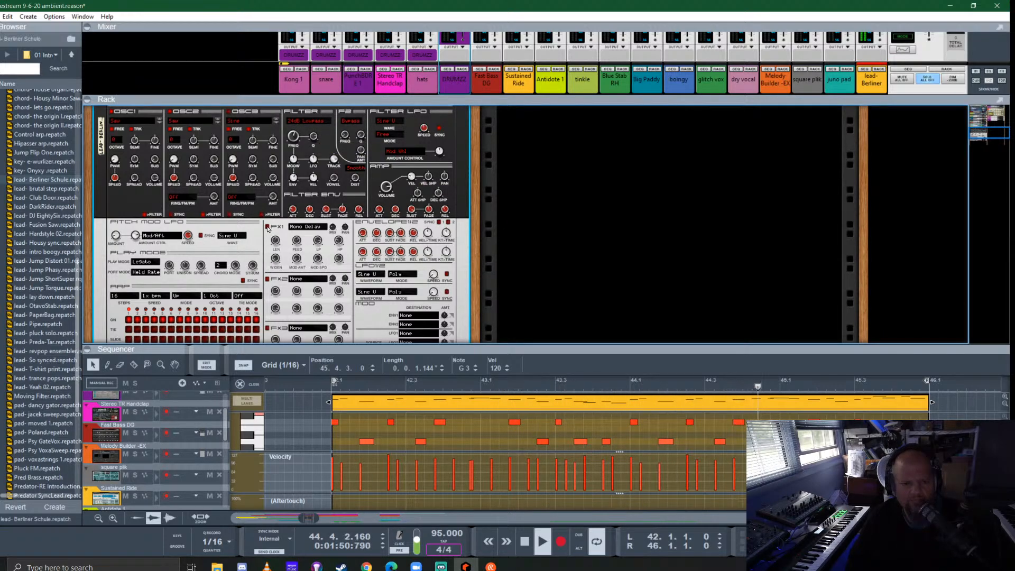
left_click(304, 227)
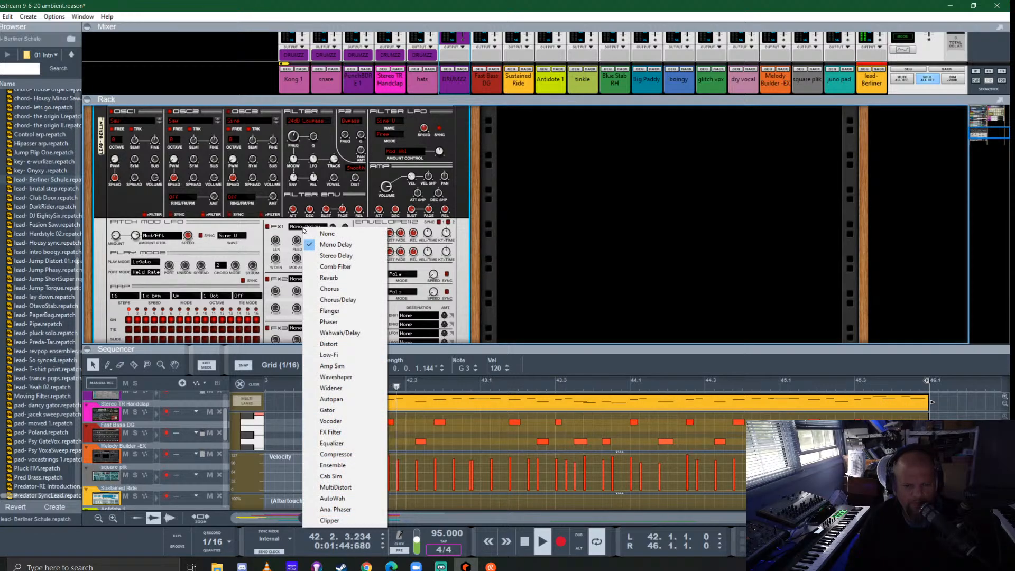
left_click(250, 229)
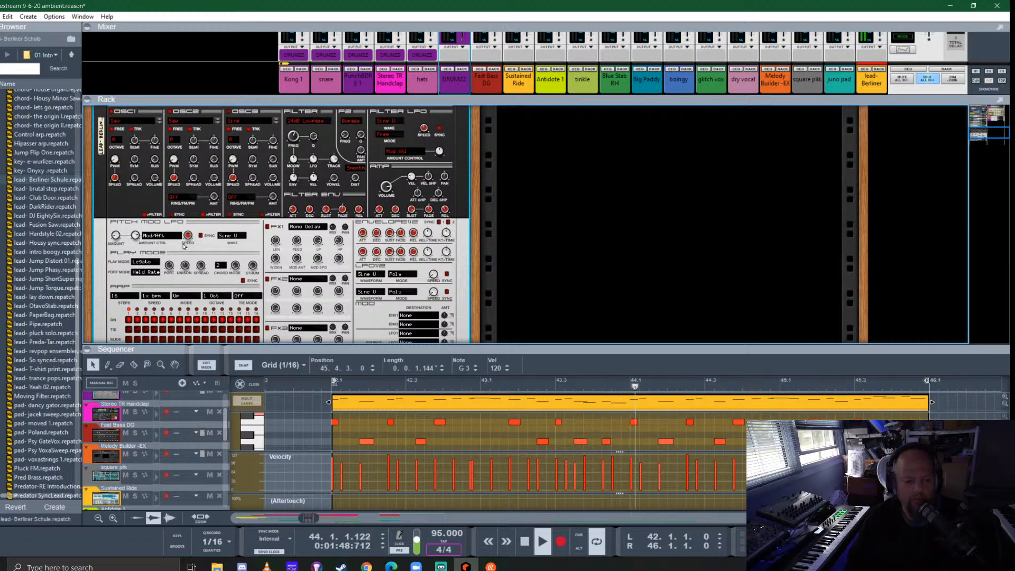
- Try the Predator's play mode Unison 4 together with portamento mode Cnst Rate on the looping lead
left_click(144, 261)
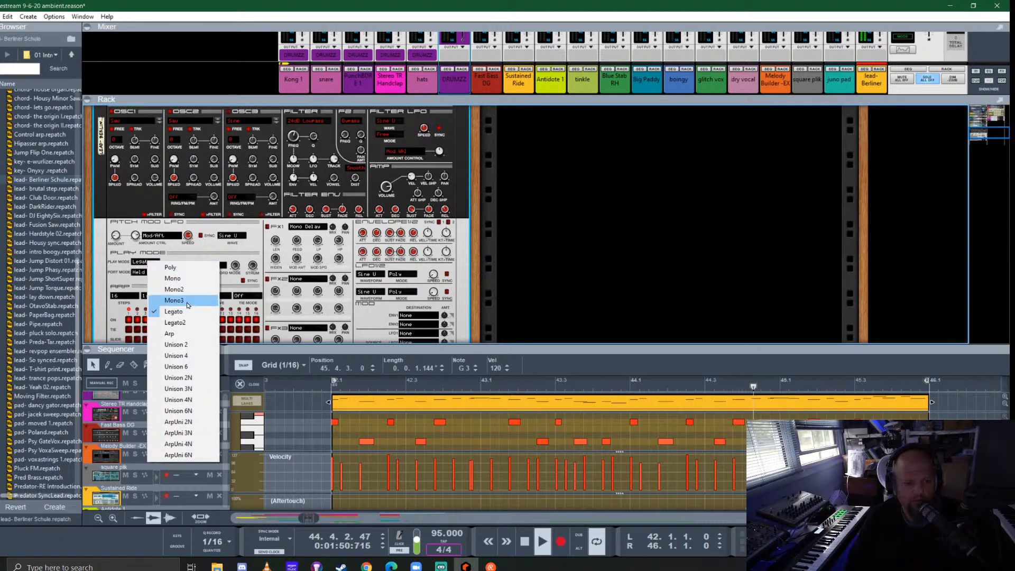
left_click(184, 355)
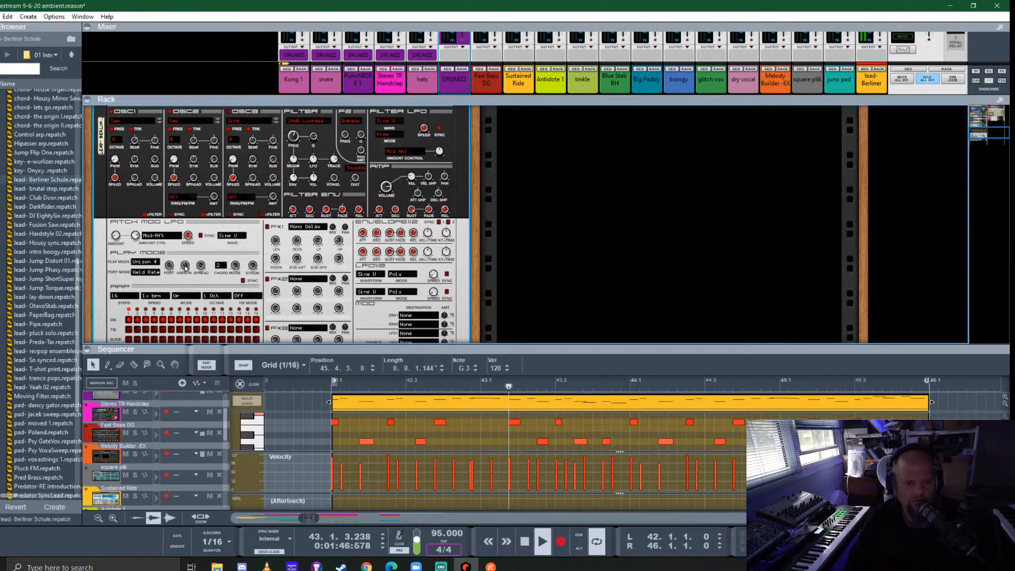
mouse_move(185, 266)
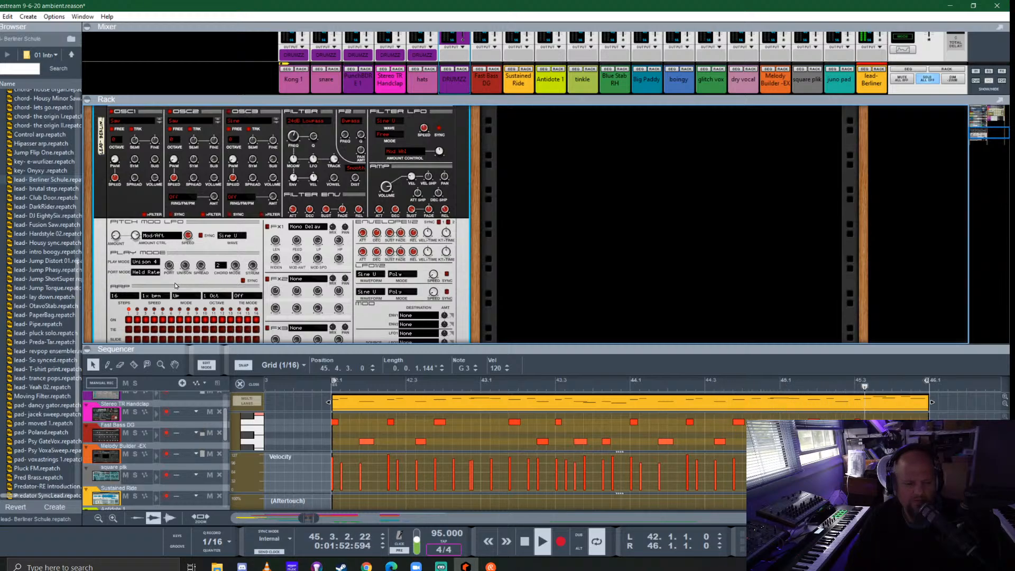
left_click(147, 273)
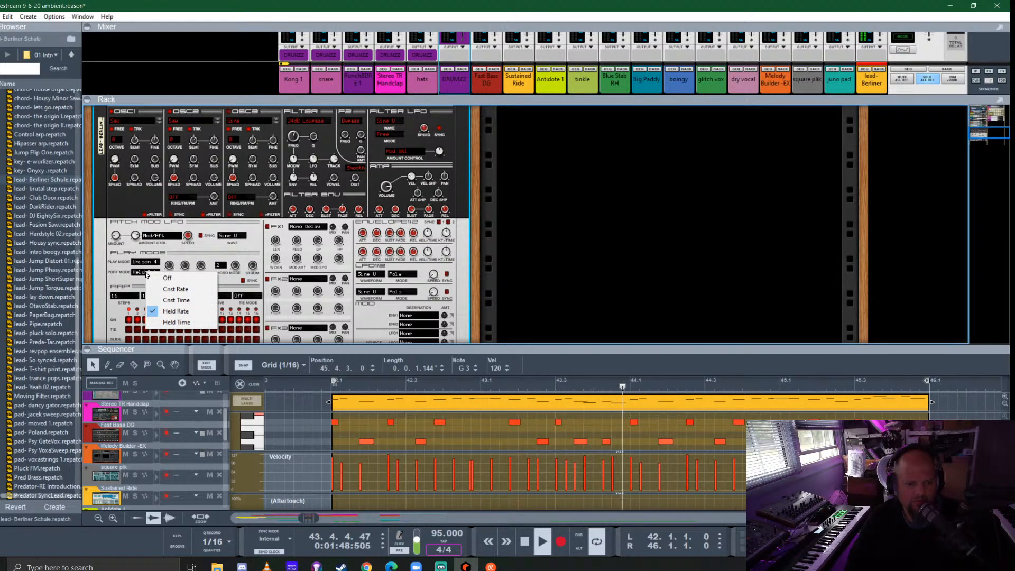
left_click(175, 289)
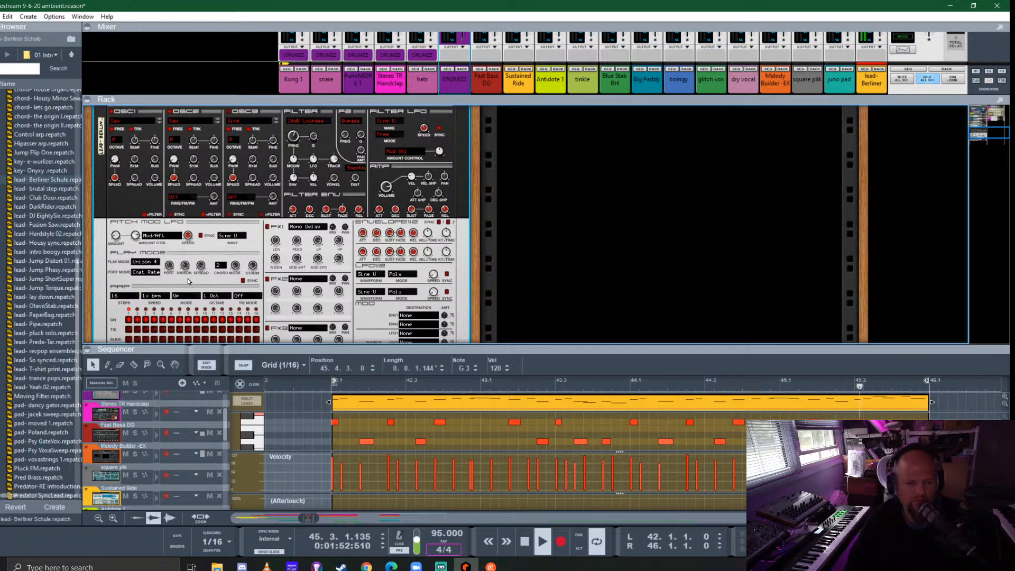
- Try play mode Unison 6N on the lead and return it to Unison 4
left_click(152, 263)
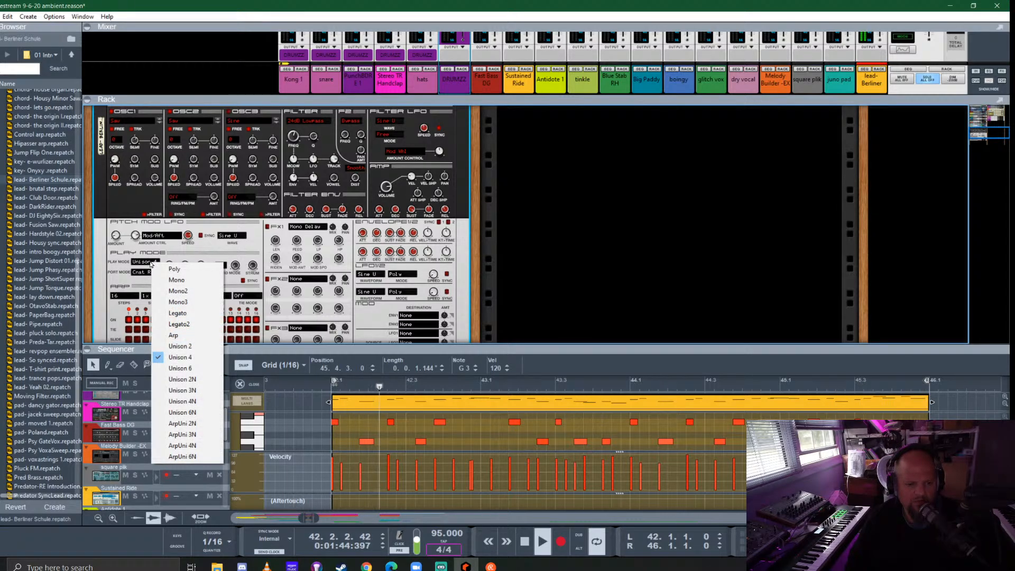
left_click(192, 413)
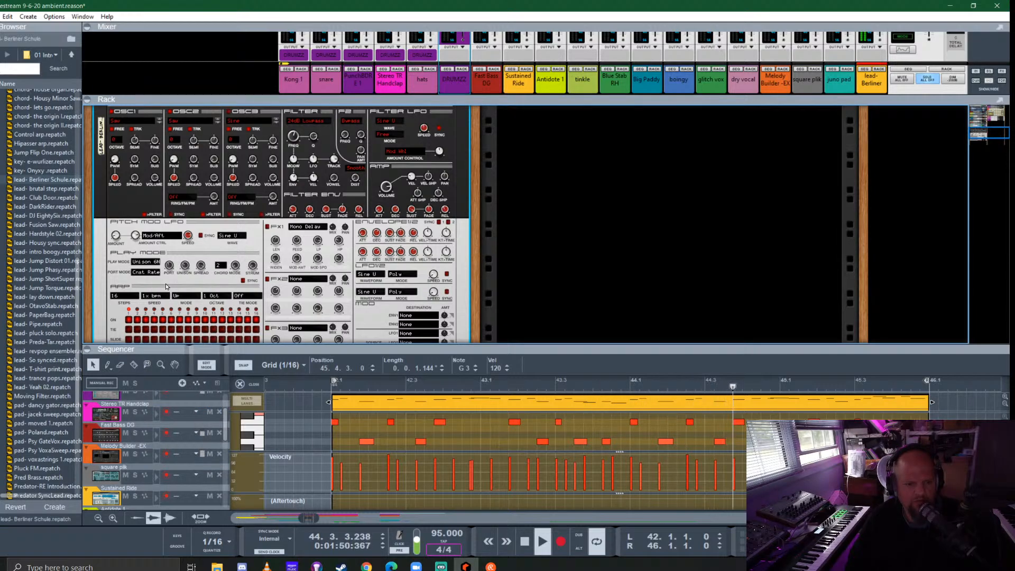
left_click(158, 262)
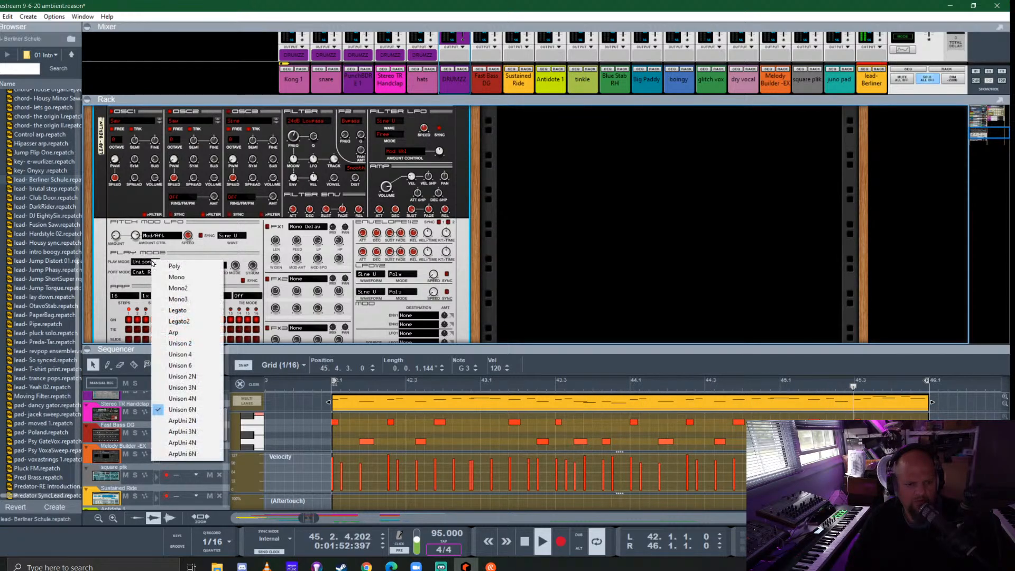
left_click(201, 355)
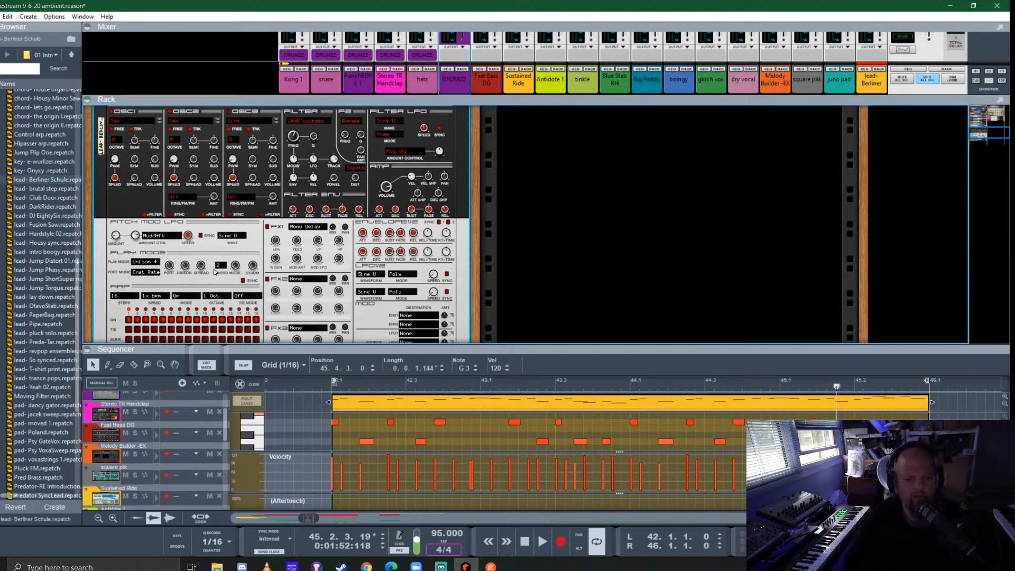
- Look over the Predator's controls and set the portamento mode back to Held Rate
scroll(220, 271, "down", 2)
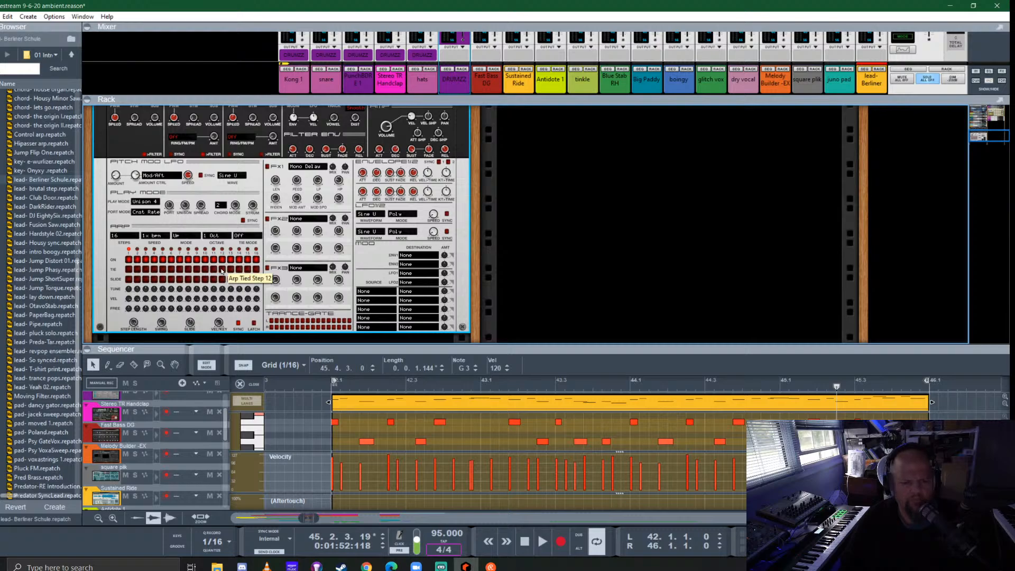
scroll(231, 293, "up", 3)
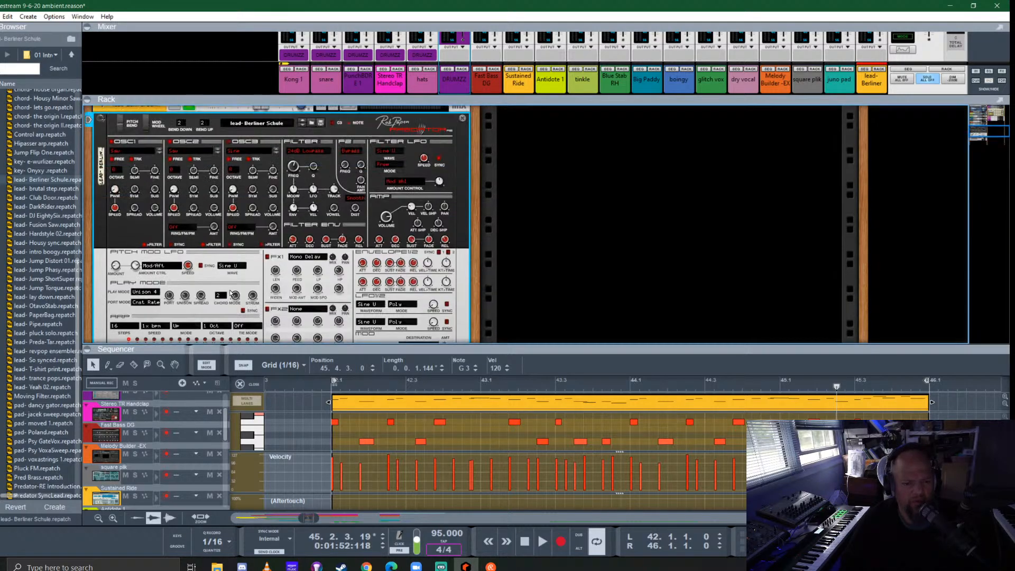
scroll(227, 294, "down", 1)
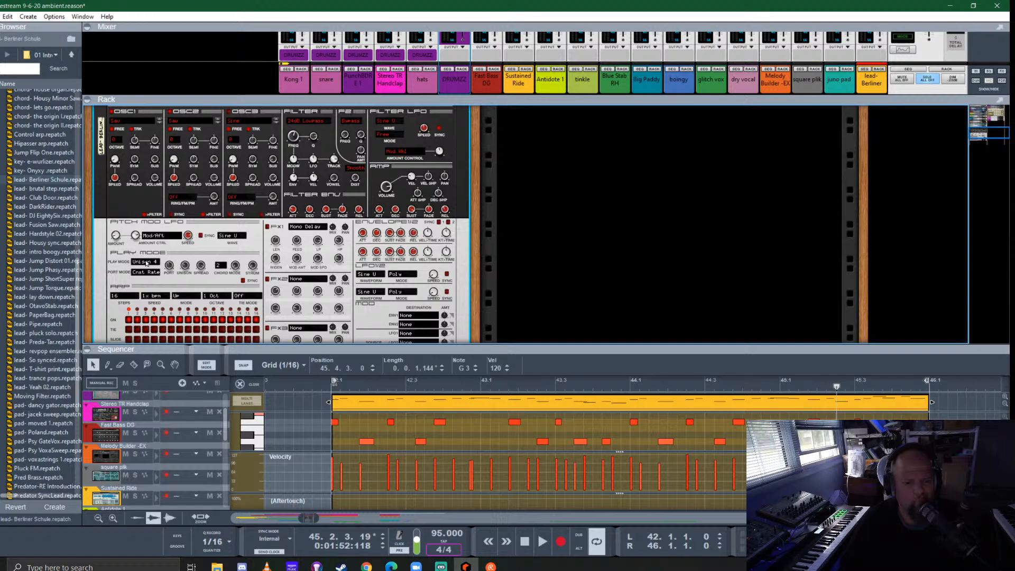
mouse_move(169, 267)
left_click(156, 274)
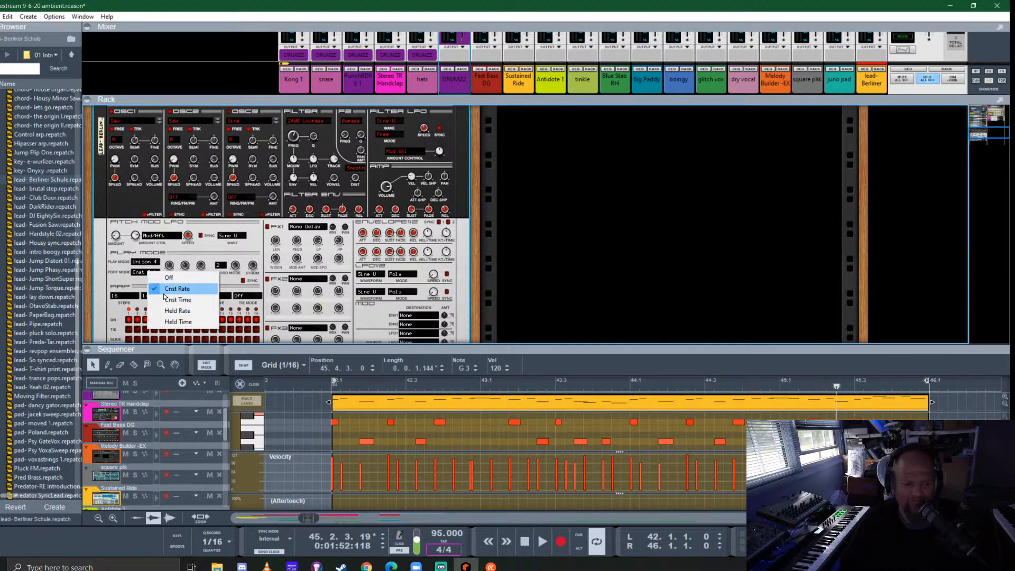
left_click(178, 311)
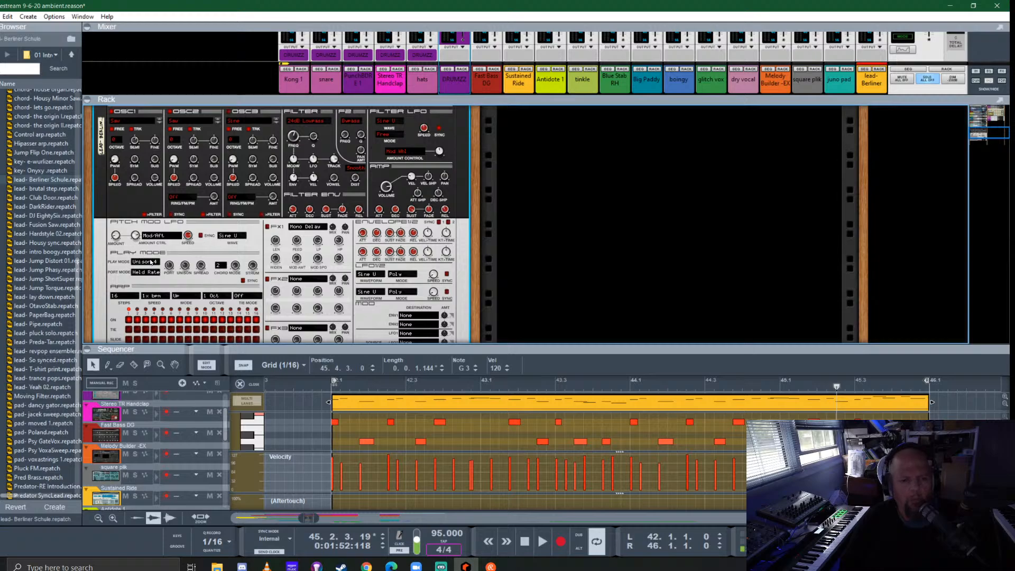
- Try play mode Unison 4N and switch the play mode back to Legato
left_click(150, 262)
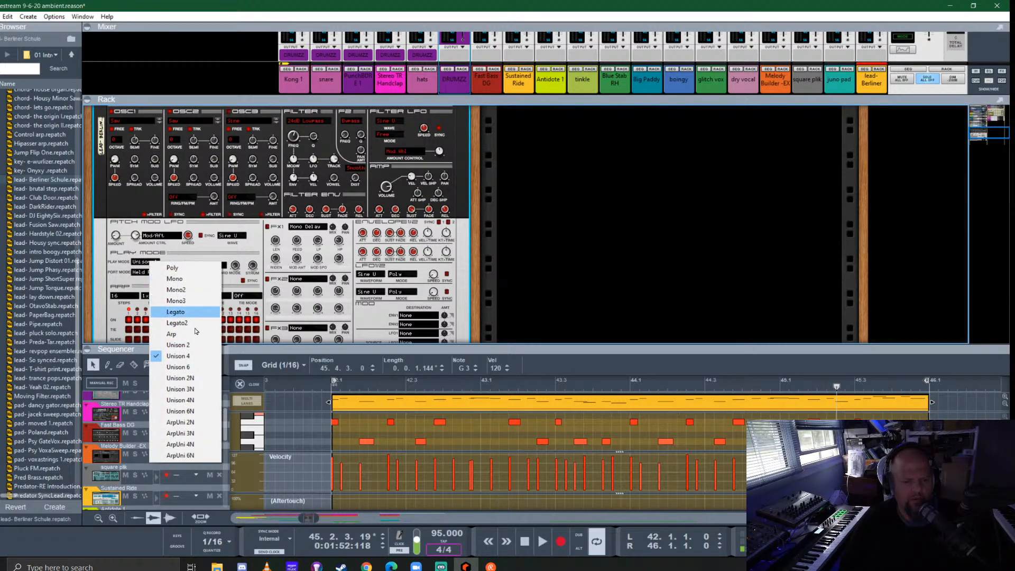
left_click(194, 402)
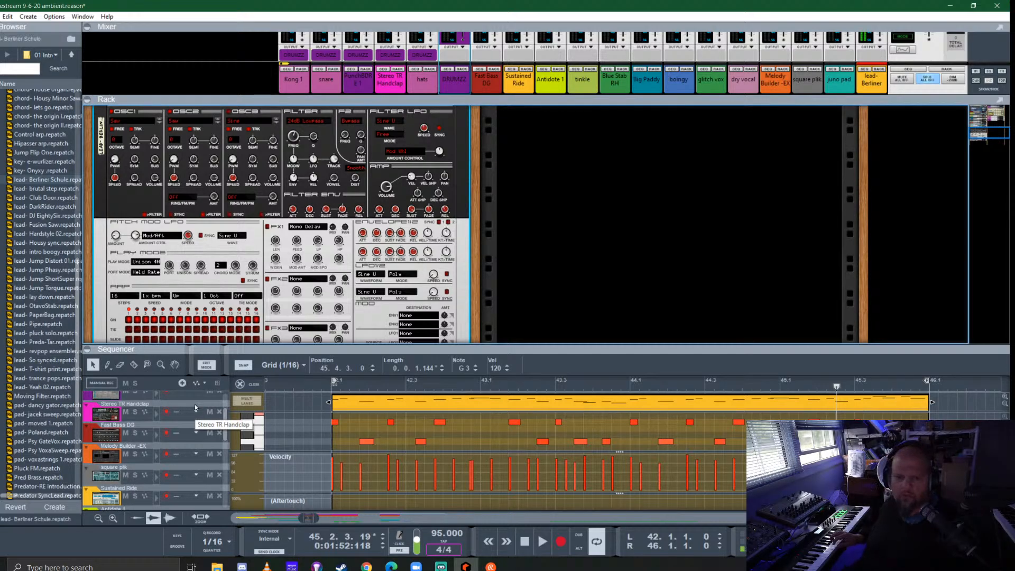
left_click(147, 263)
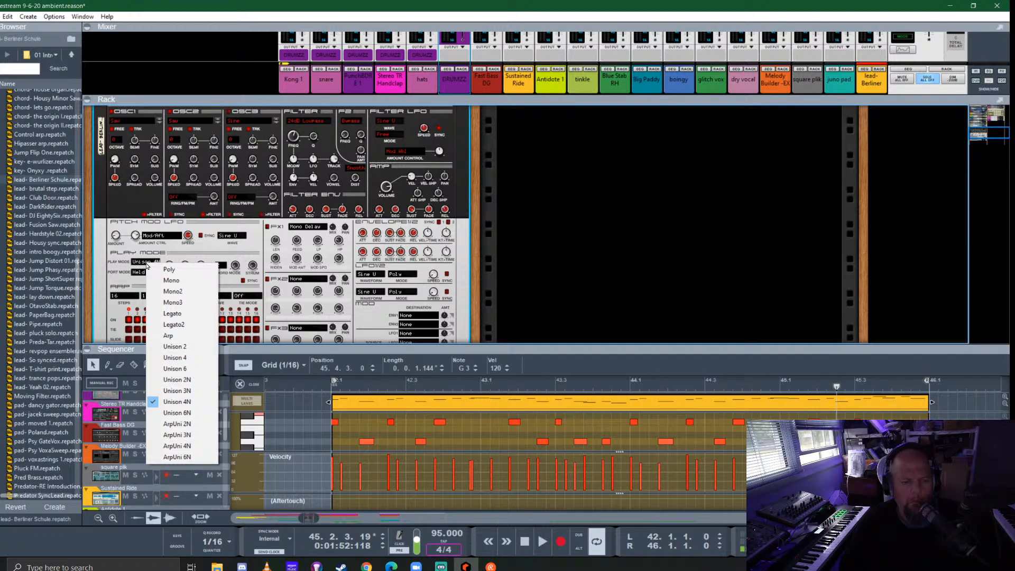
left_click(174, 313)
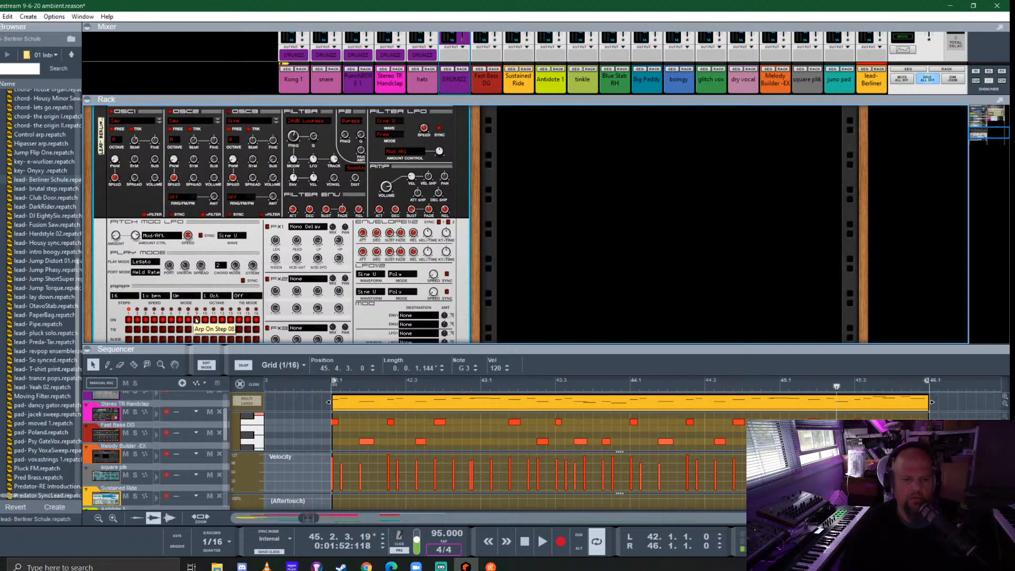
- Change FX1 to Widener and adjust its width while the lead phrase plays
left_click(306, 227)
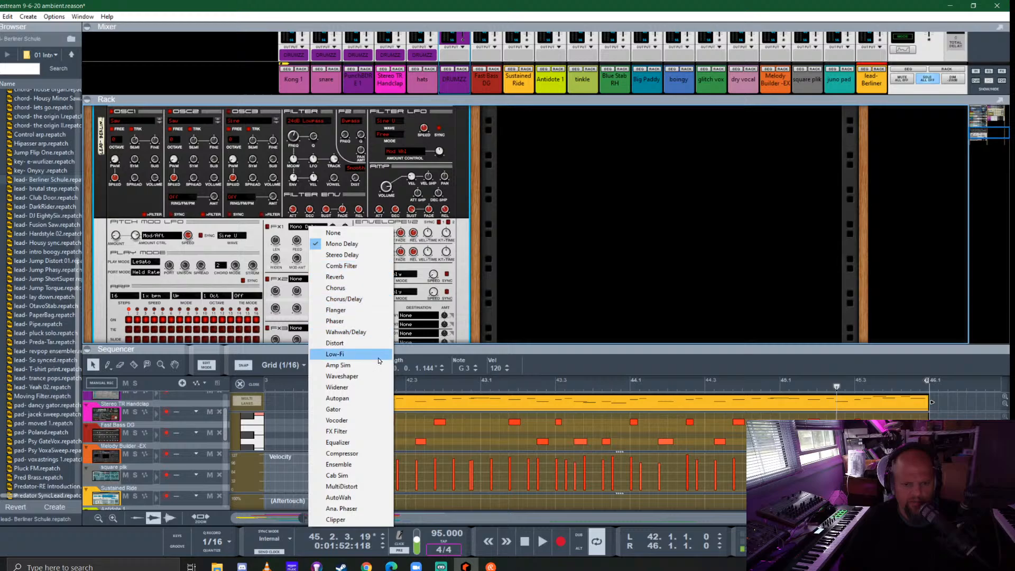
left_click(366, 388)
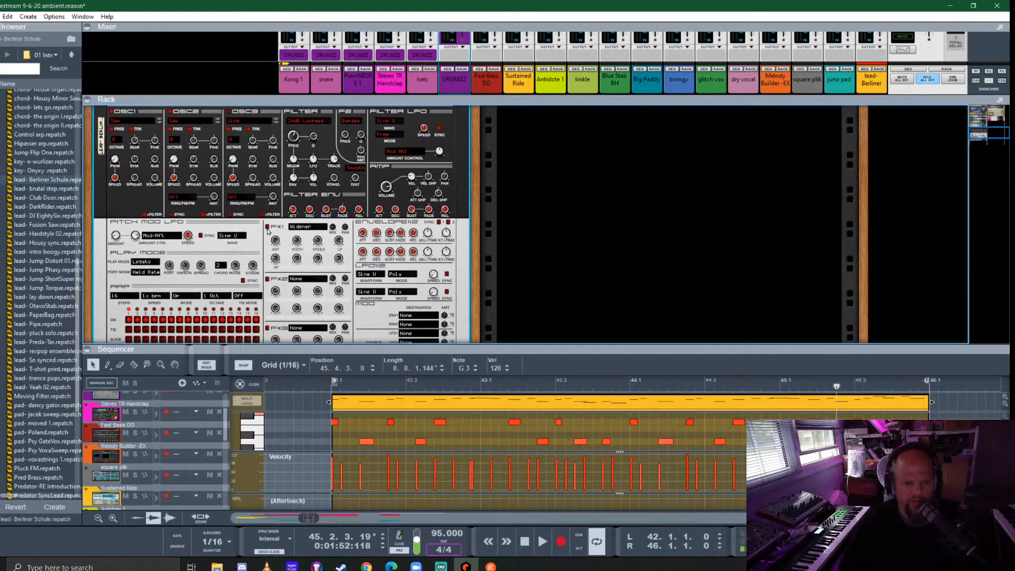
key("space")
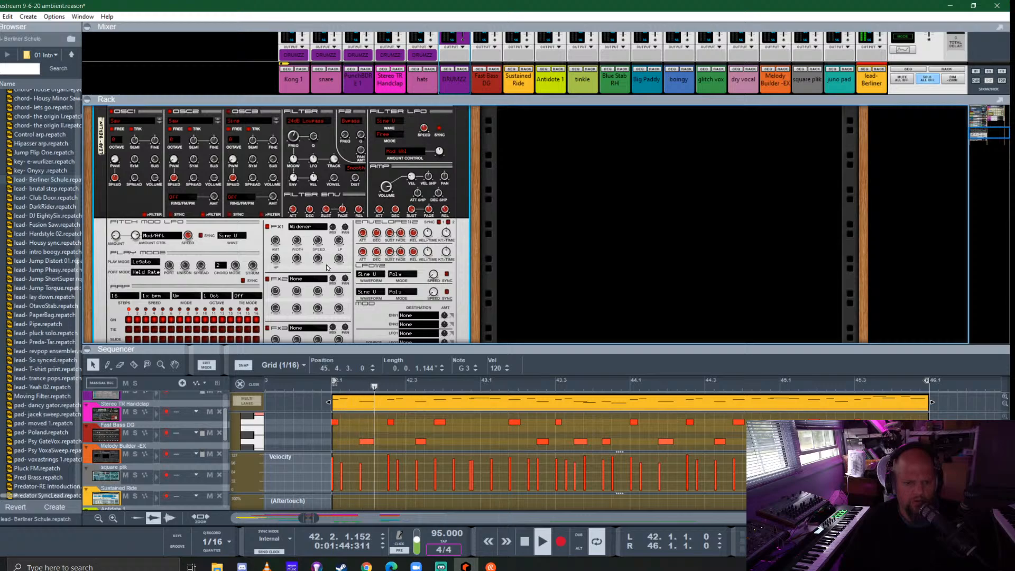
left_click_drag(335, 211, 362, 189)
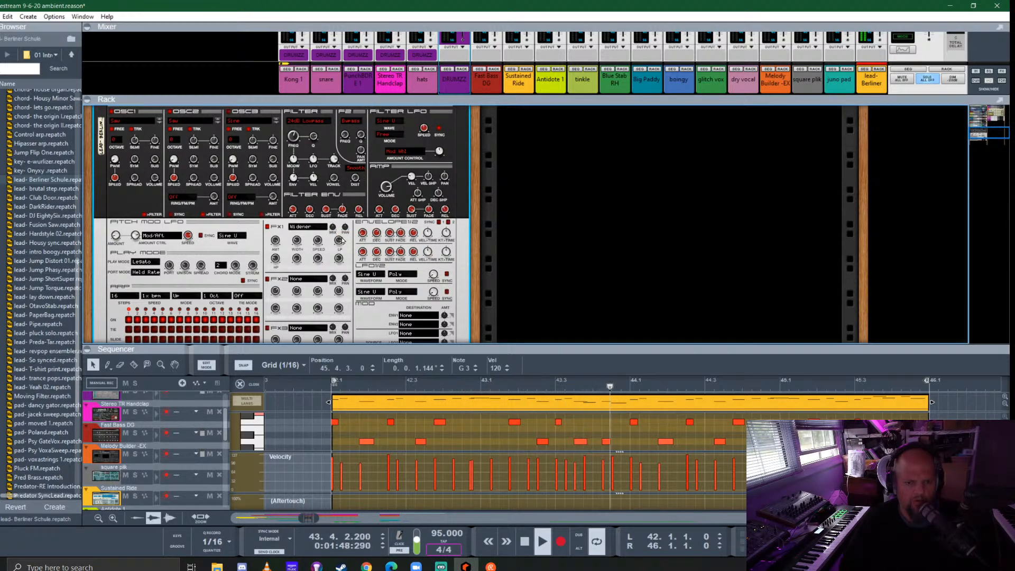
left_click_drag(297, 242, 315, 194)
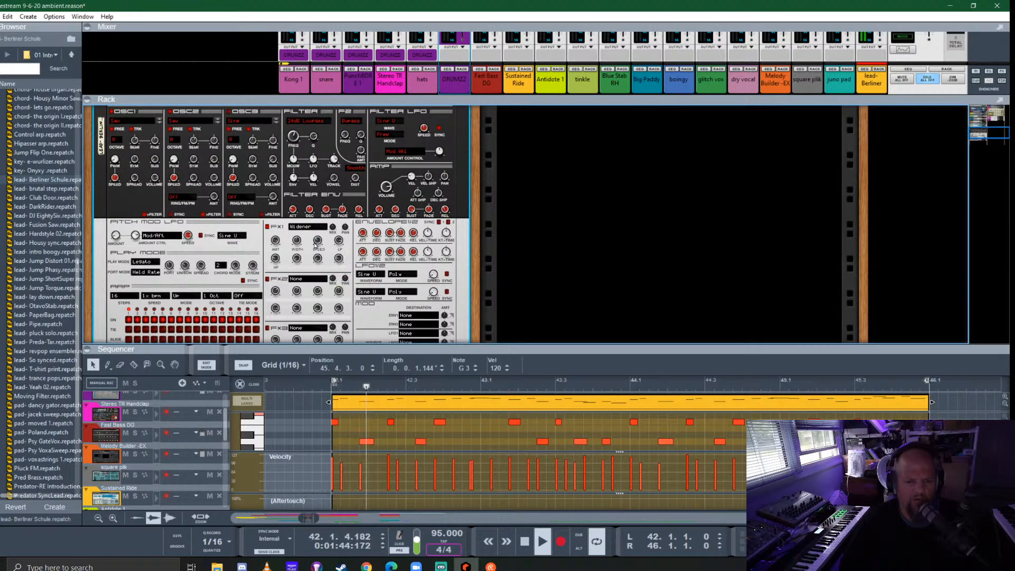
- Adjust the FX1 Widener's lowpass and highpass filters by ear while the lead loops
mouse_move(319, 243)
left_click_drag(344, 168, 347, 249)
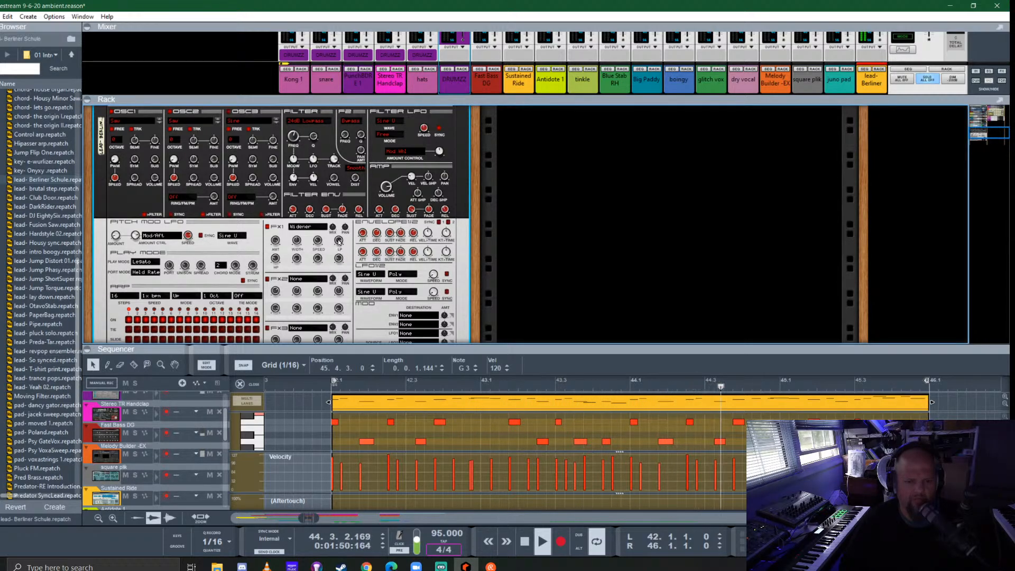
mouse_move(338, 242)
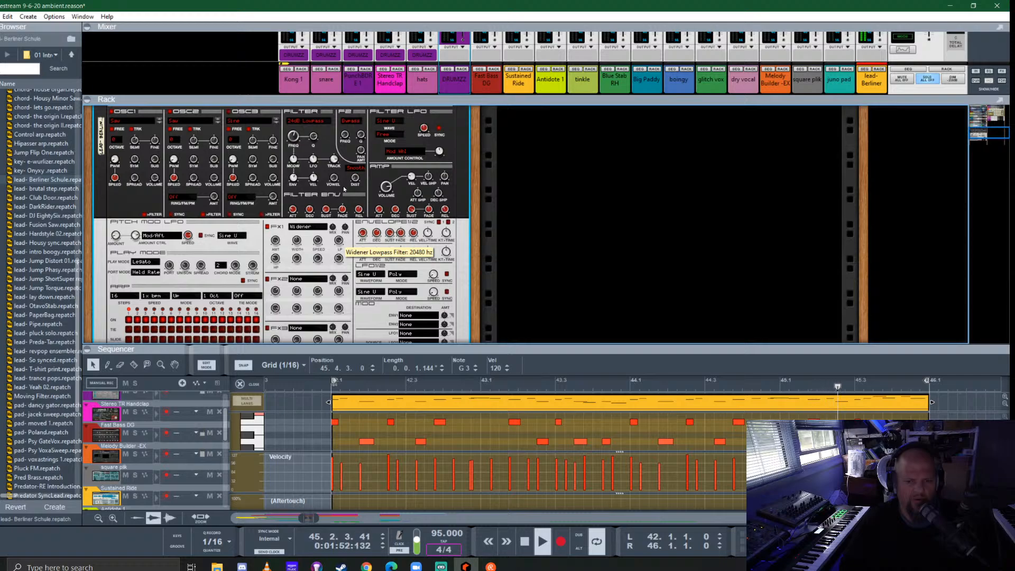
left_click_drag(344, 186, 384, 315)
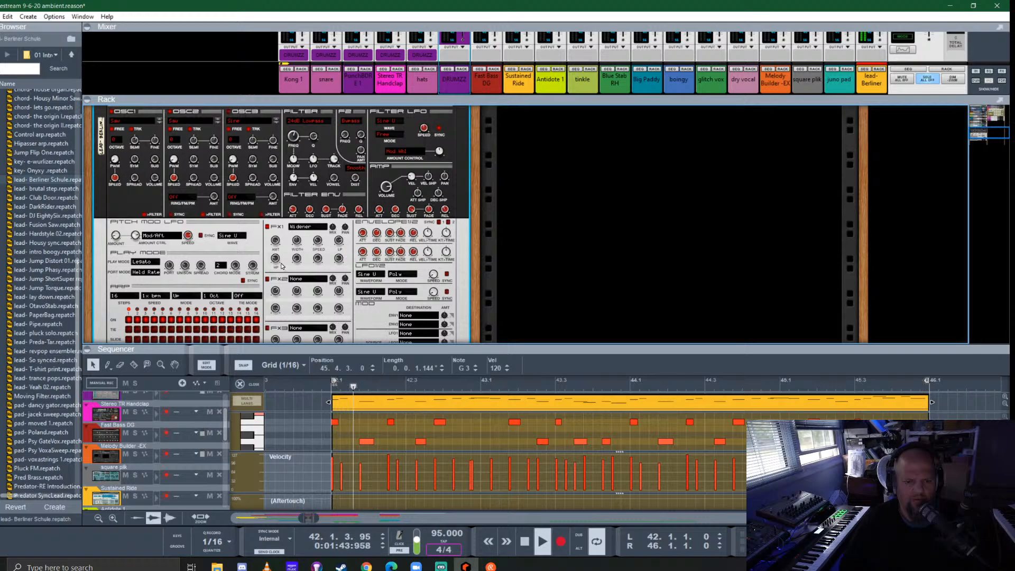
left_click_drag(294, 208, 304, 232)
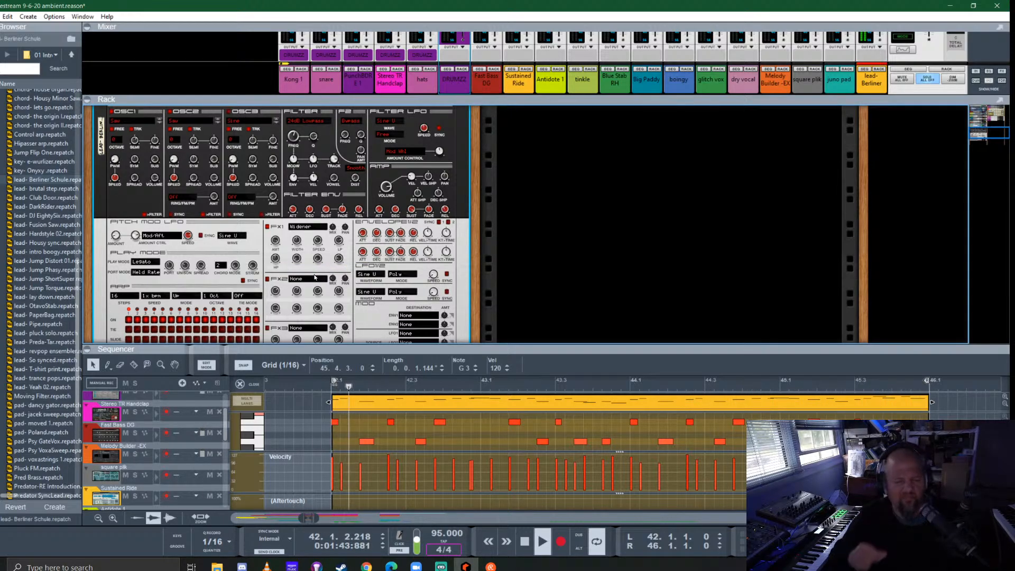
- Set the Predator's FX2 slot to Stereo Delay and check its mix amount
scroll(315, 273, "down", 2)
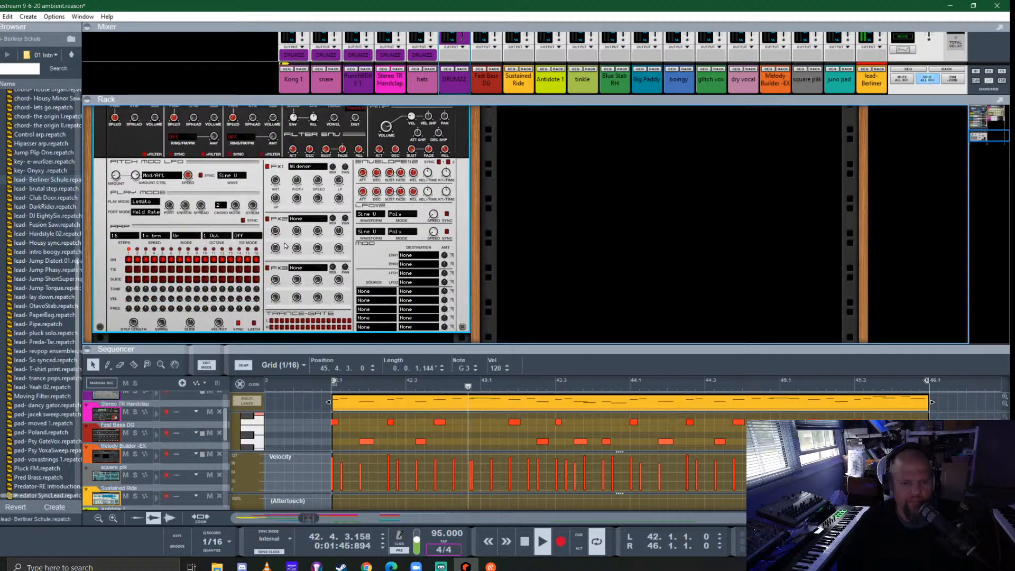
left_click(303, 220)
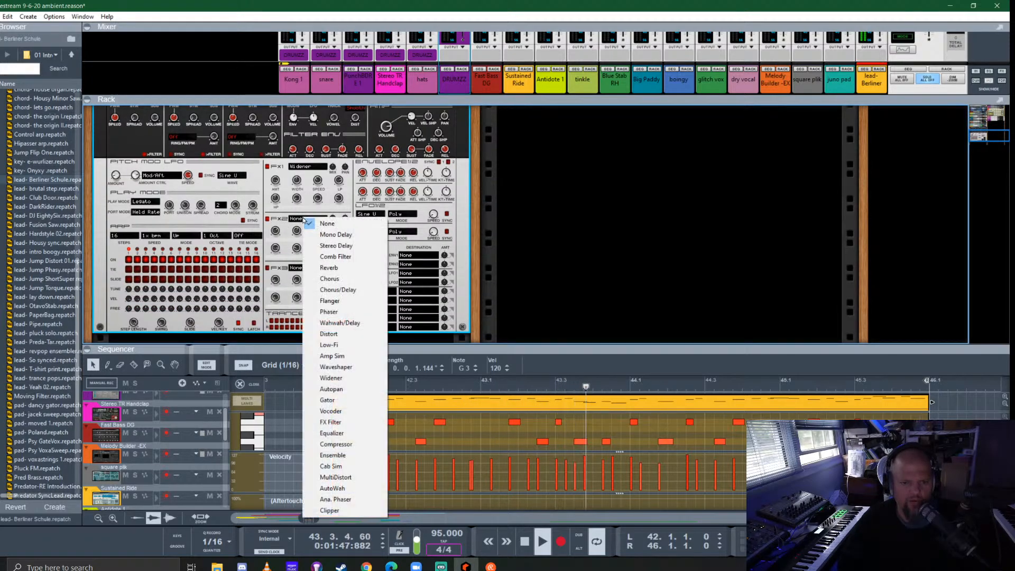
left_click(334, 243)
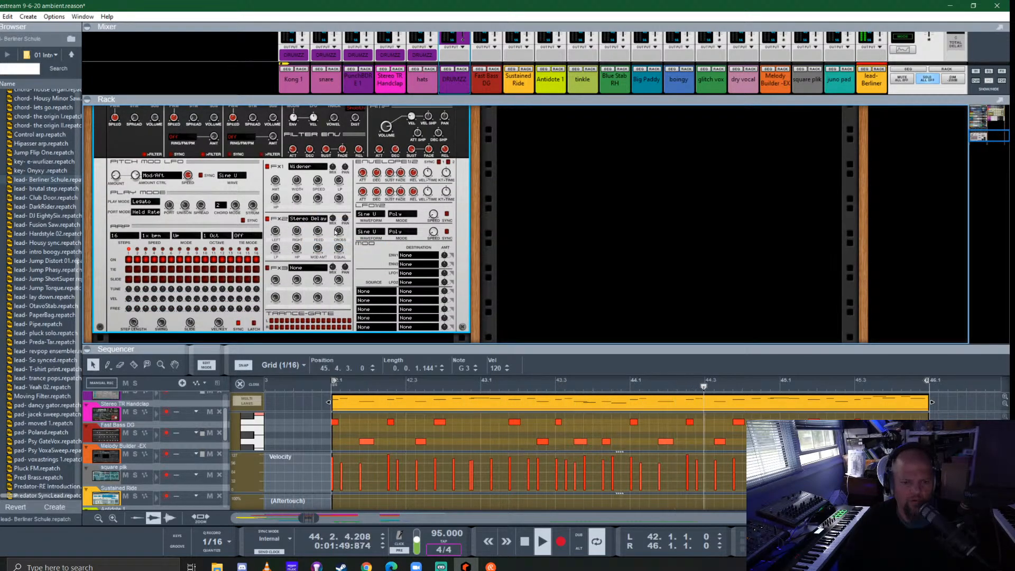
mouse_move(333, 219)
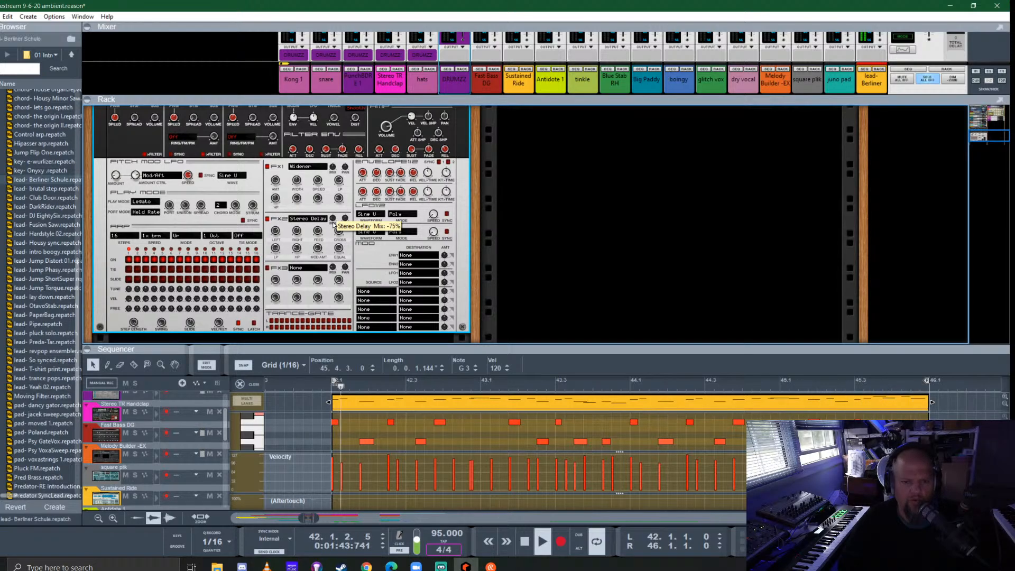
scroll(334, 224, "down", 3)
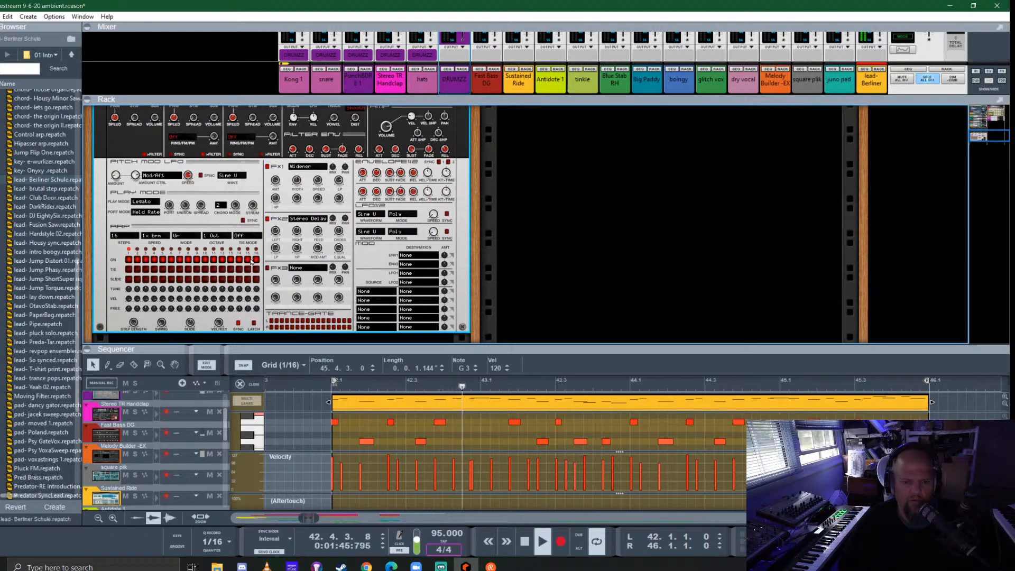
- Change the distortion type of the Predator's filter section and adjust the distortion amount while the lead loops
scroll(233, 267, "up", 5)
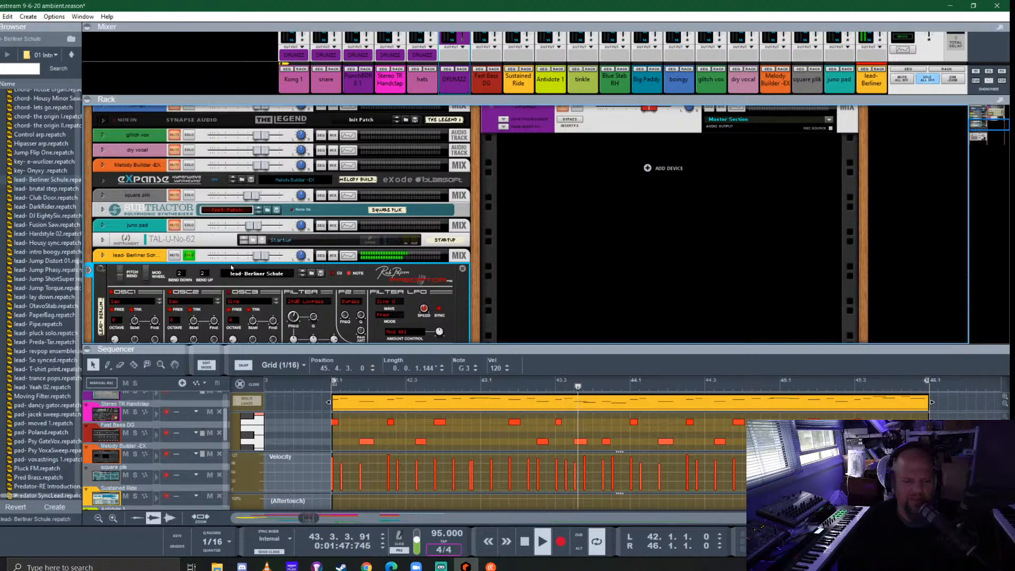
scroll(233, 267, "down", 3)
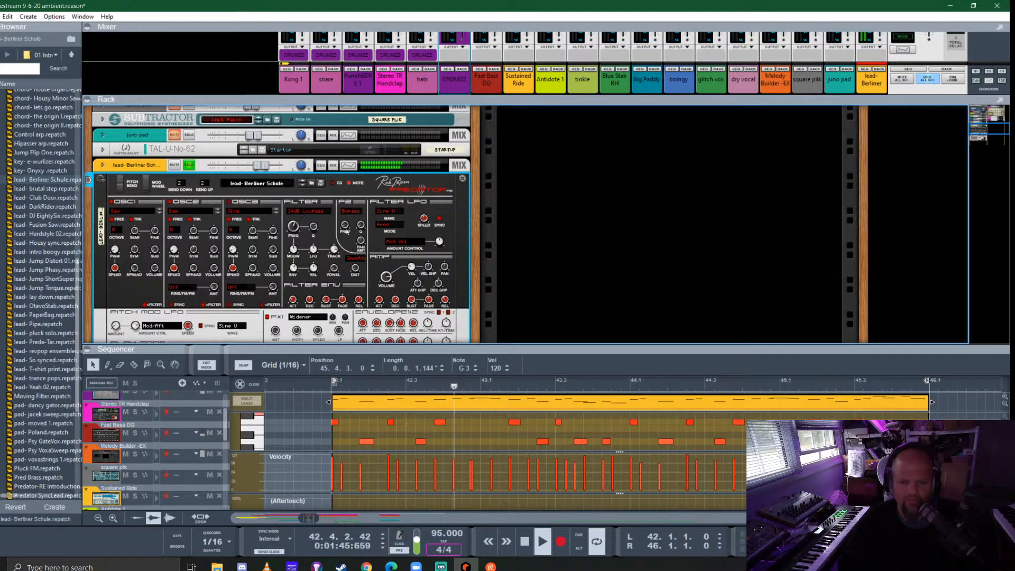
left_click(349, 211)
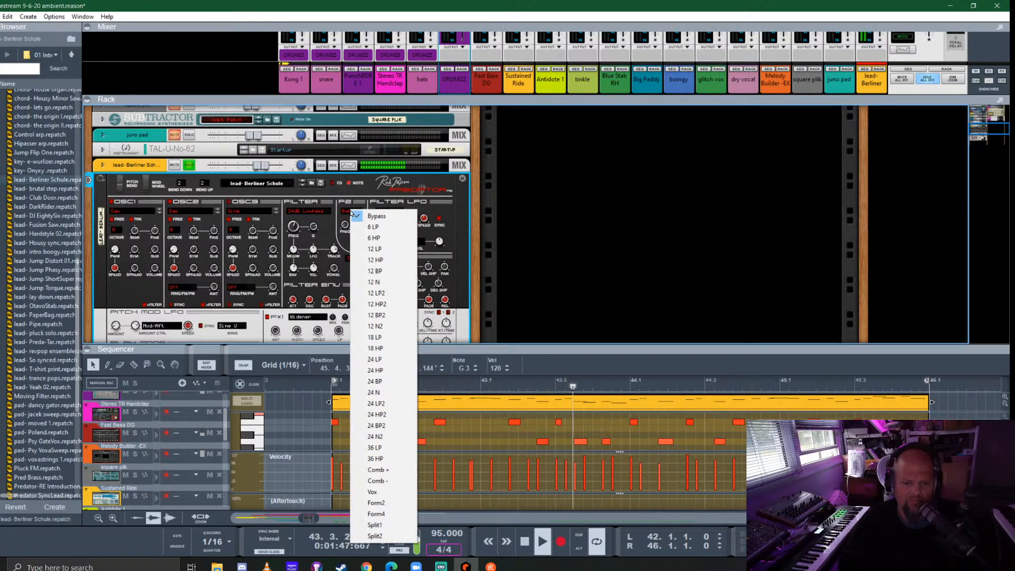
left_click(351, 198)
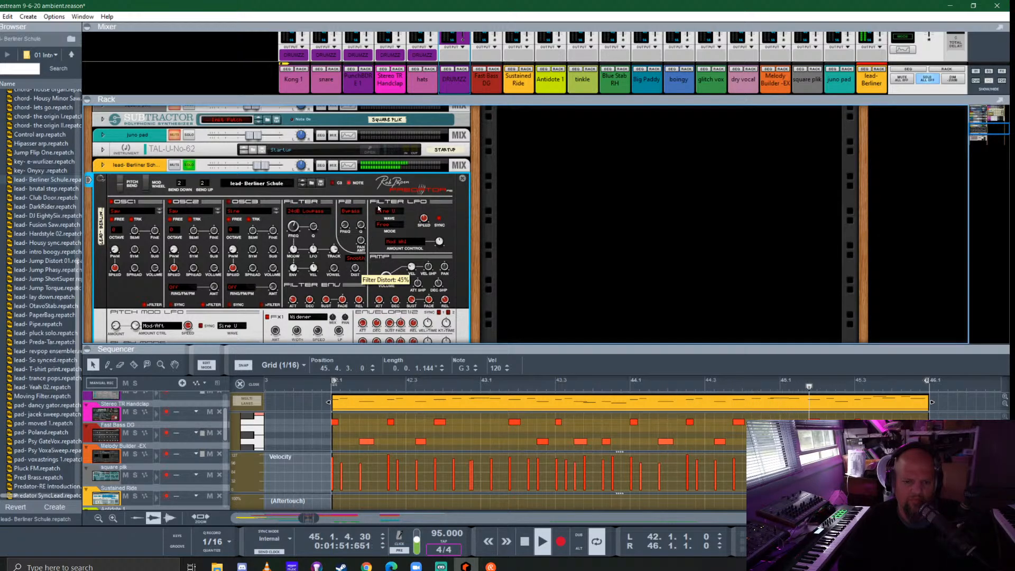
left_click(355, 258)
left_click(360, 273)
left_click_drag(357, 269, 389, 303)
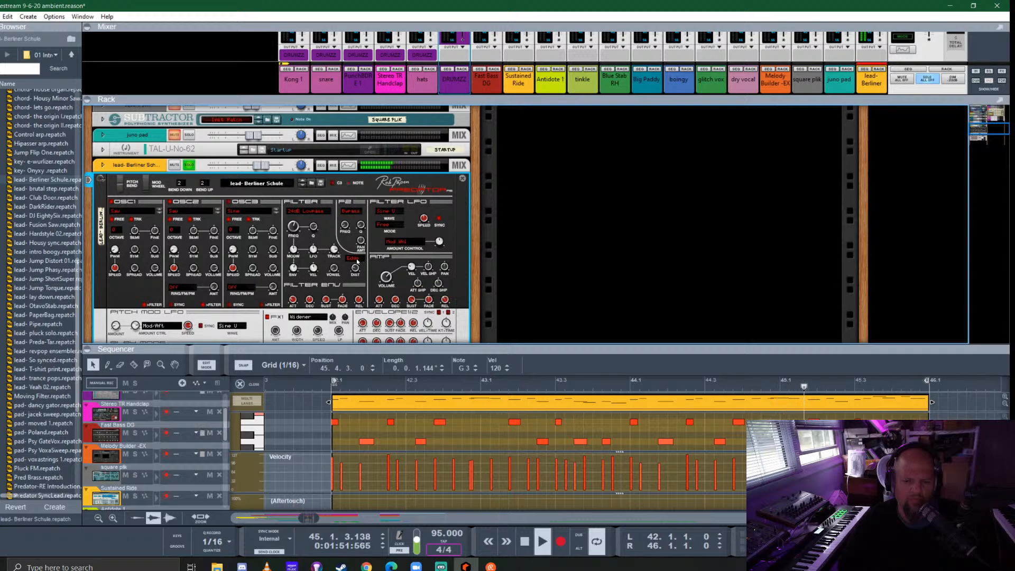
- Try the Comb Filter effect in the Predator's FX3 slot
scroll(263, 302, "down", 3)
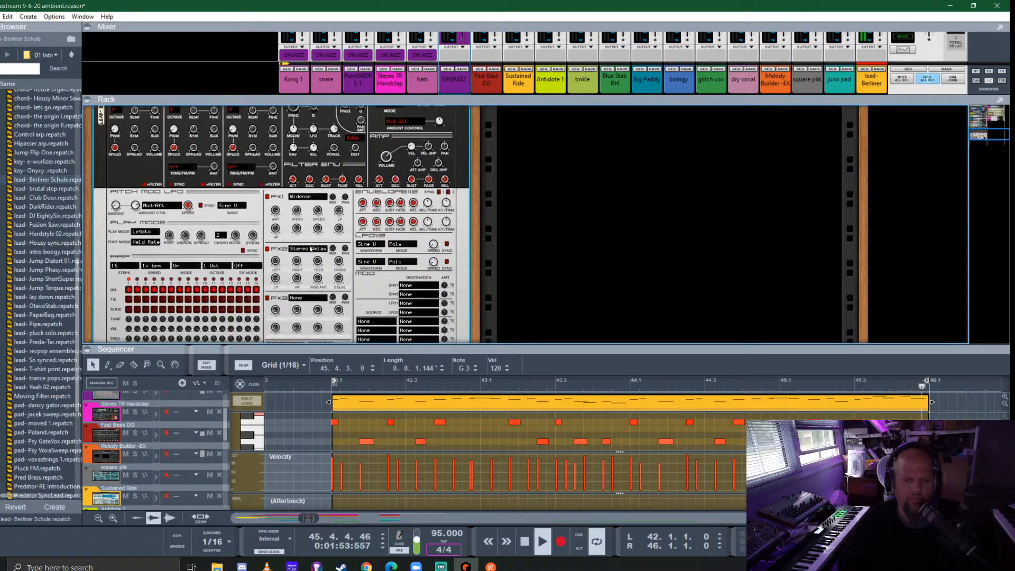
left_click(302, 299)
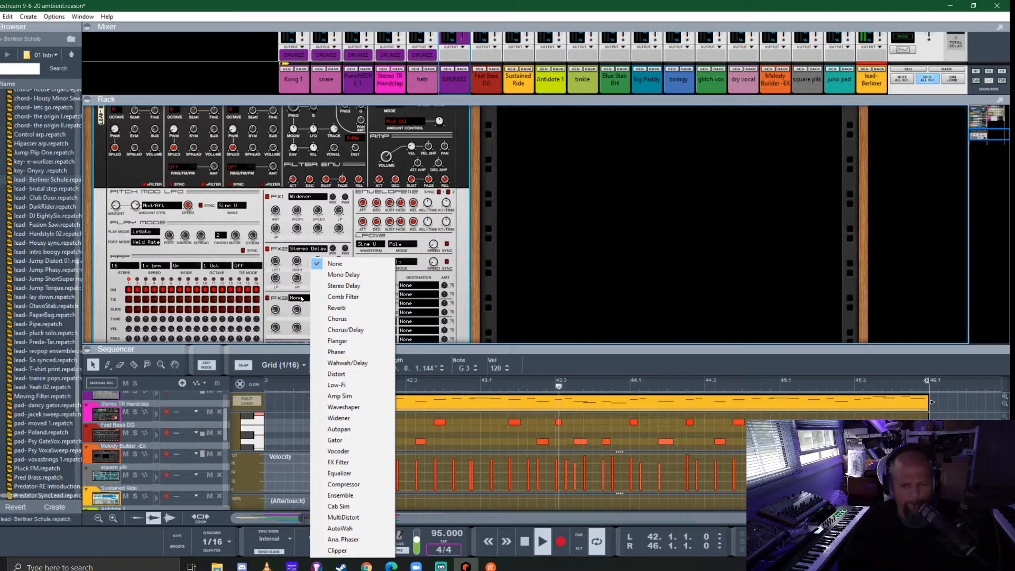
left_click(343, 297)
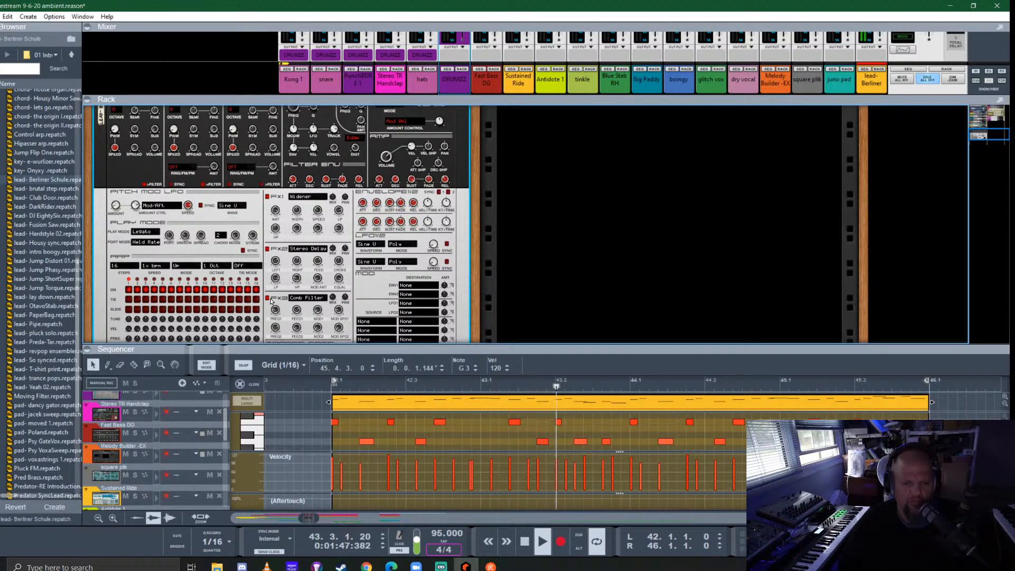
- Set the Predator's FX3 slot to Clipper and adjust its mix, limit and tone by ear
left_click(308, 298)
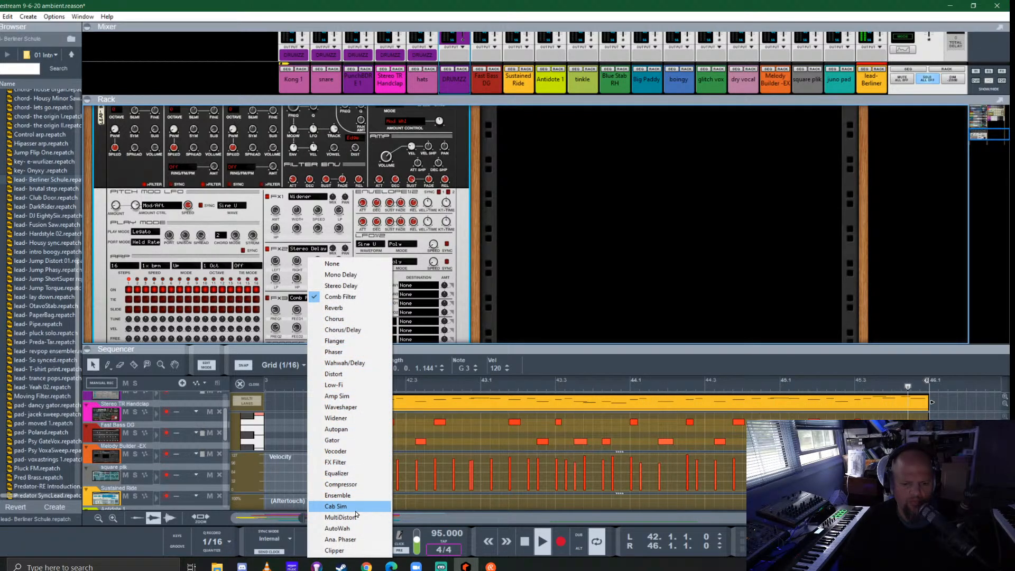
left_click(351, 550)
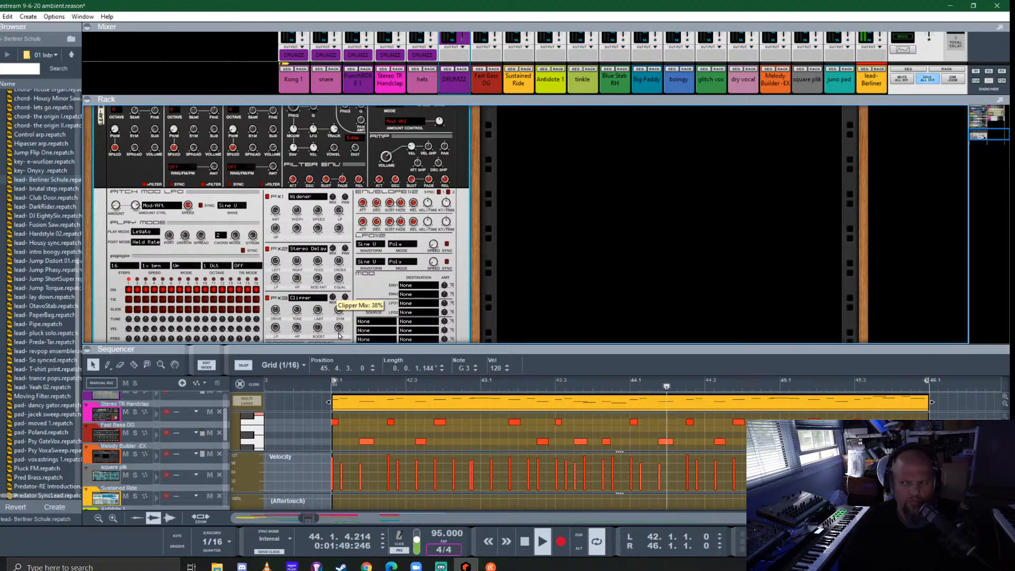
left_click_drag(339, 334, 340, 333)
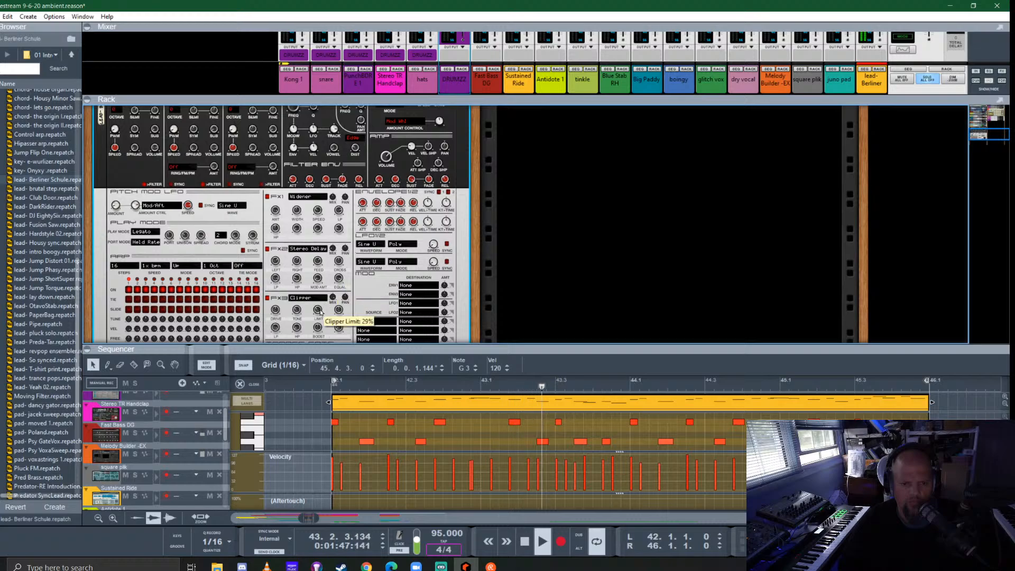
left_click_drag(319, 312, 330, 337)
left_click_drag(280, 323, 281, 321)
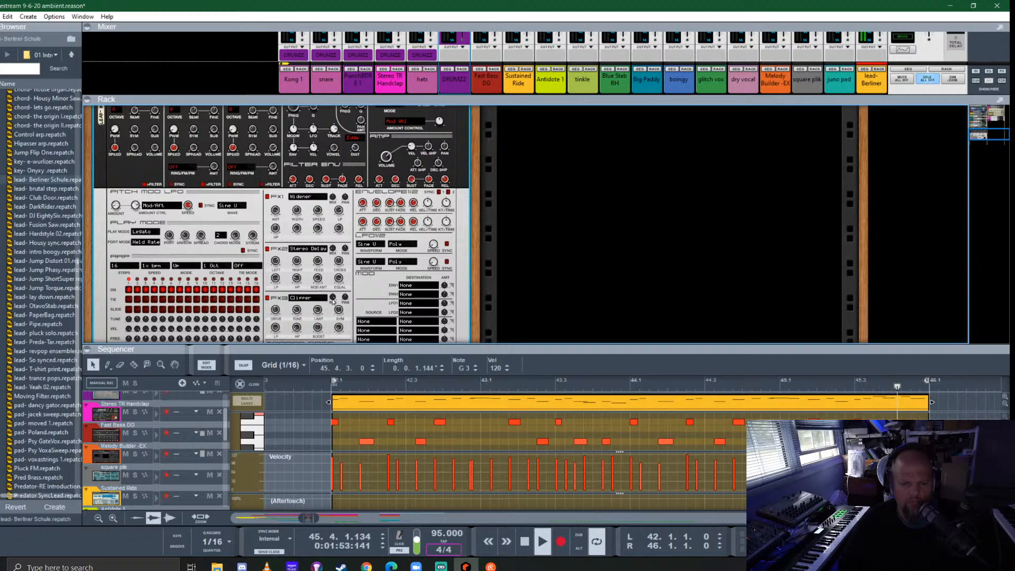
left_click_drag(321, 254, 311, 310)
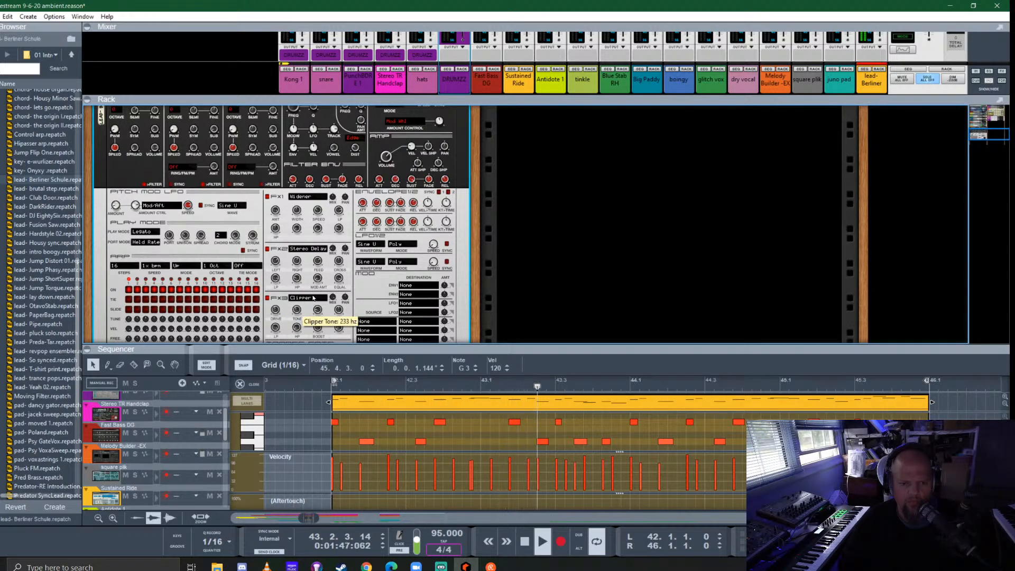
scroll(329, 281, "down", 2)
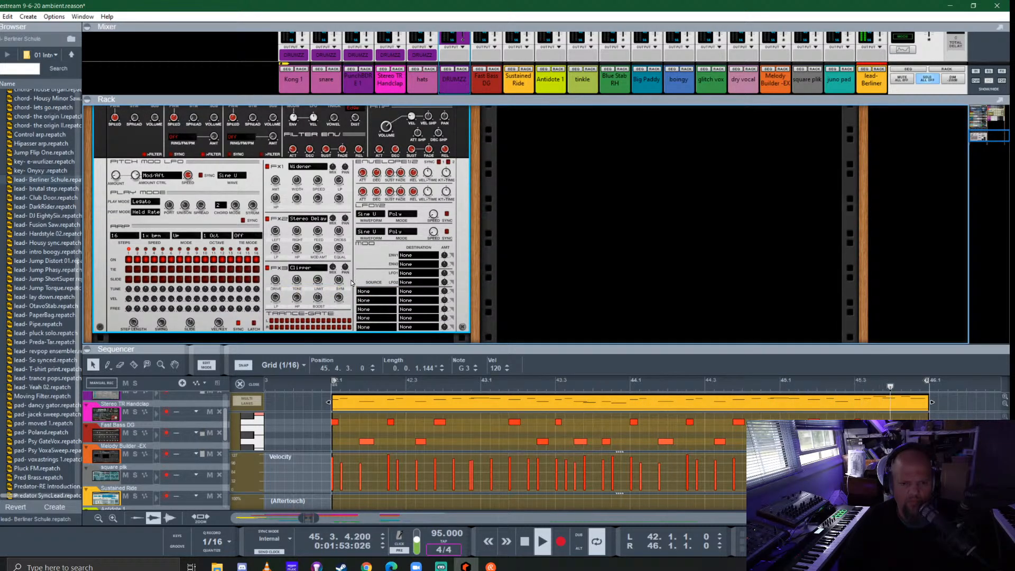
scroll(382, 206, "up", 5)
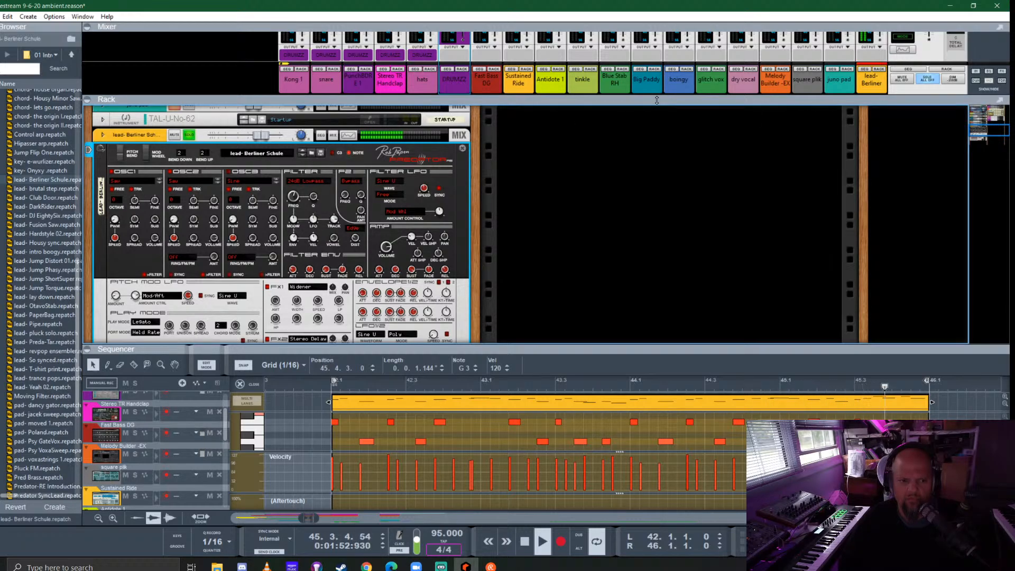
- Enable the FX1 send on the lead- Berliner mixer channel
left_click_drag(656, 100, 659, 305)
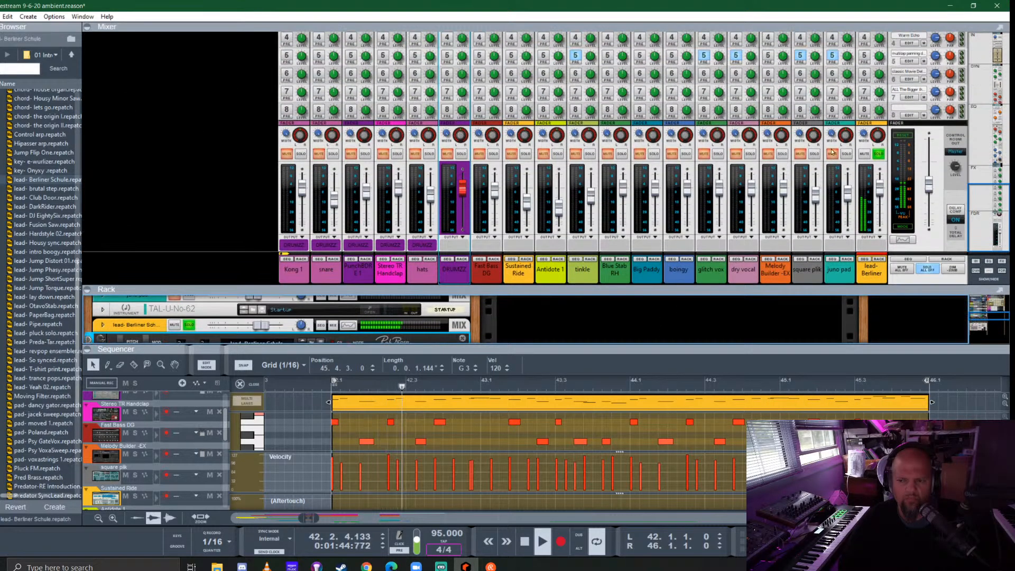
scroll(865, 57, "up", 3)
left_click(865, 56)
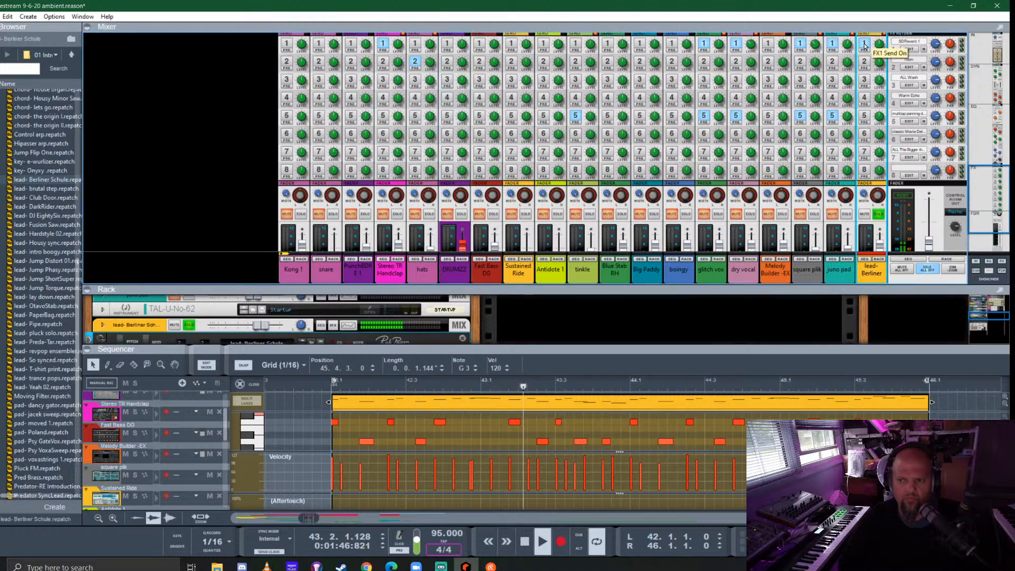
left_click(865, 45)
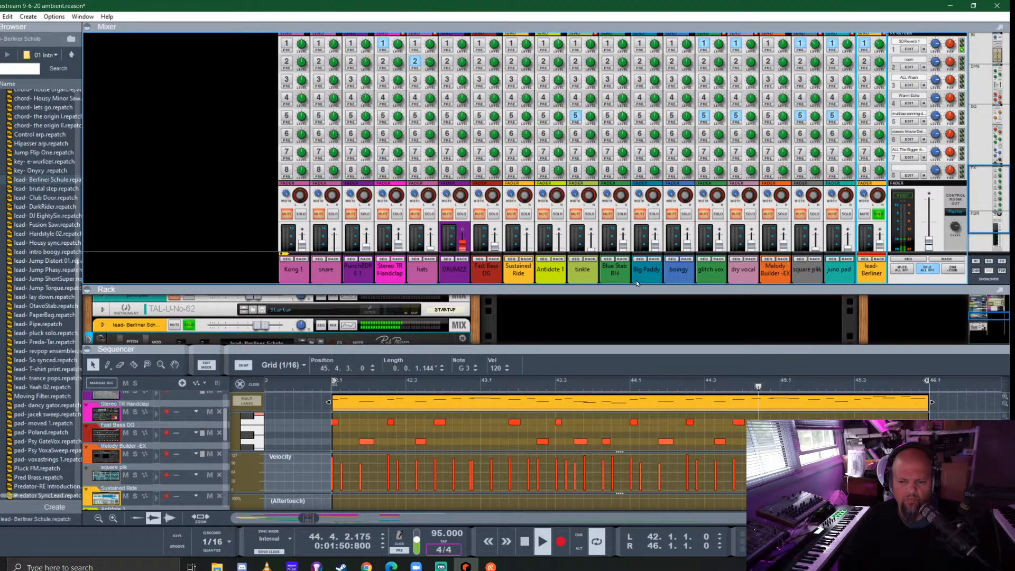
left_click_drag(645, 289, 212, 74)
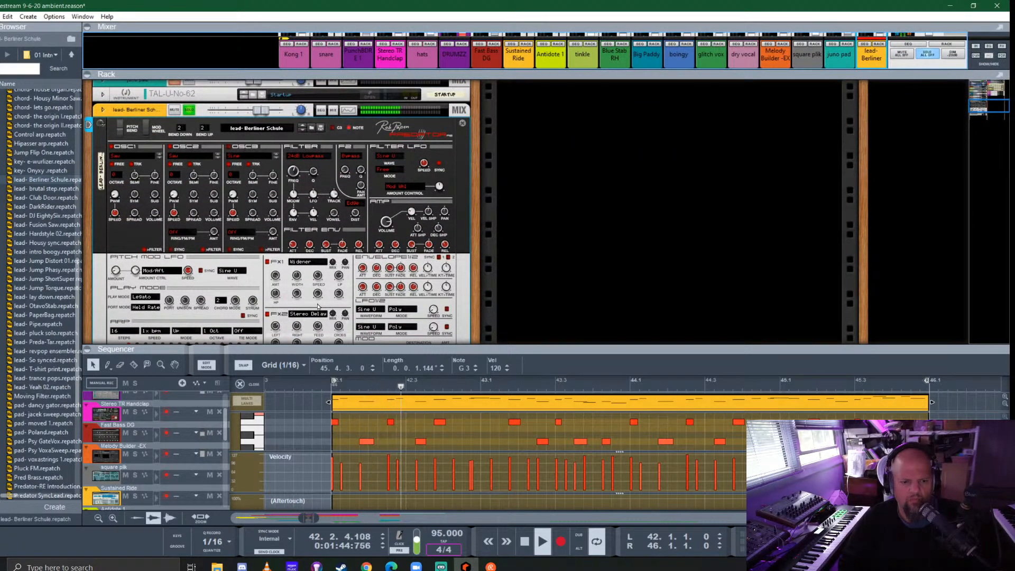
- Set the Predator's filter LFO amount to 13% and stop playback
scroll(269, 276, "down", 3)
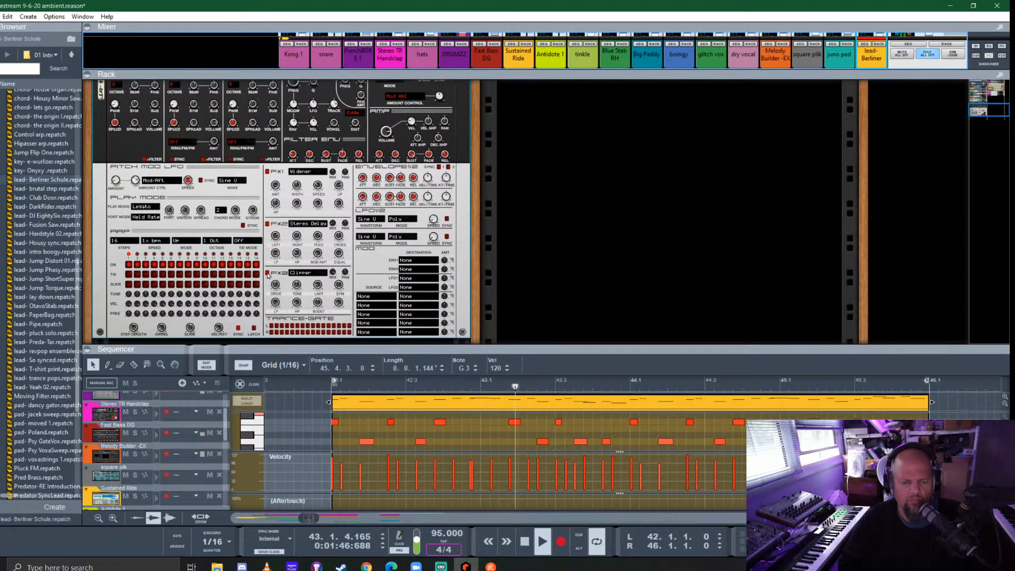
scroll(312, 189, "up", 3)
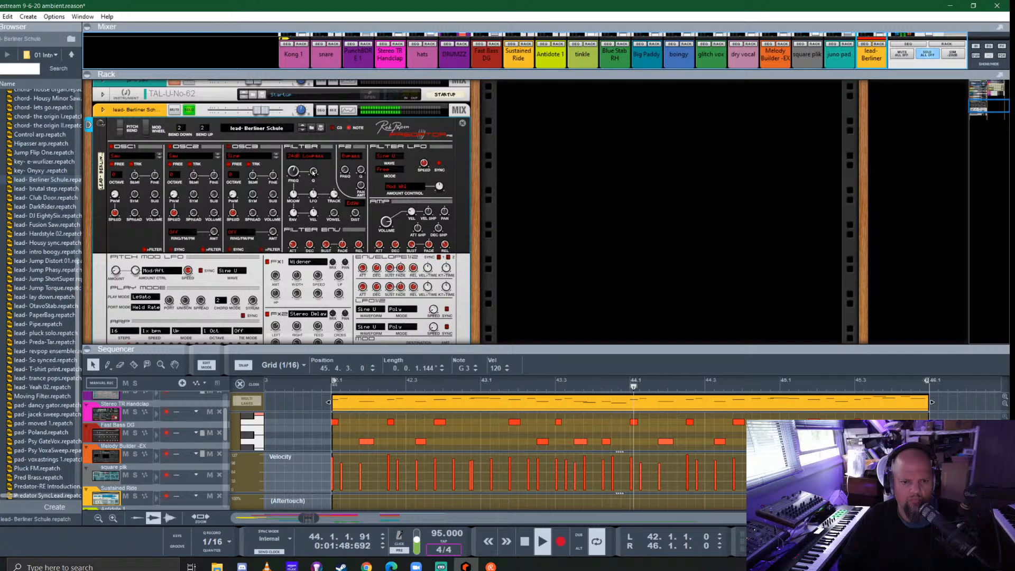
left_click(313, 188)
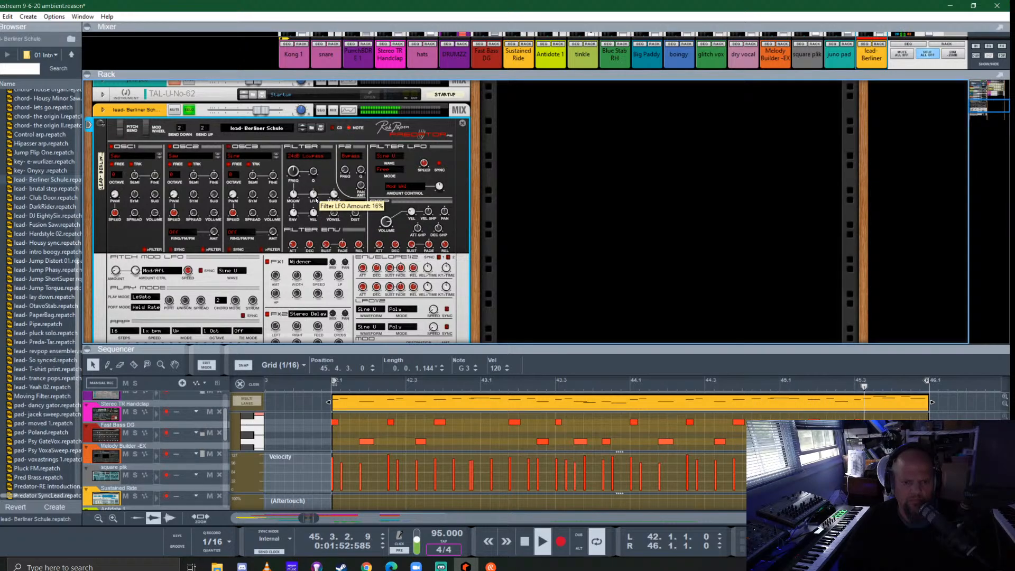
left_click_drag(315, 196, 317, 201)
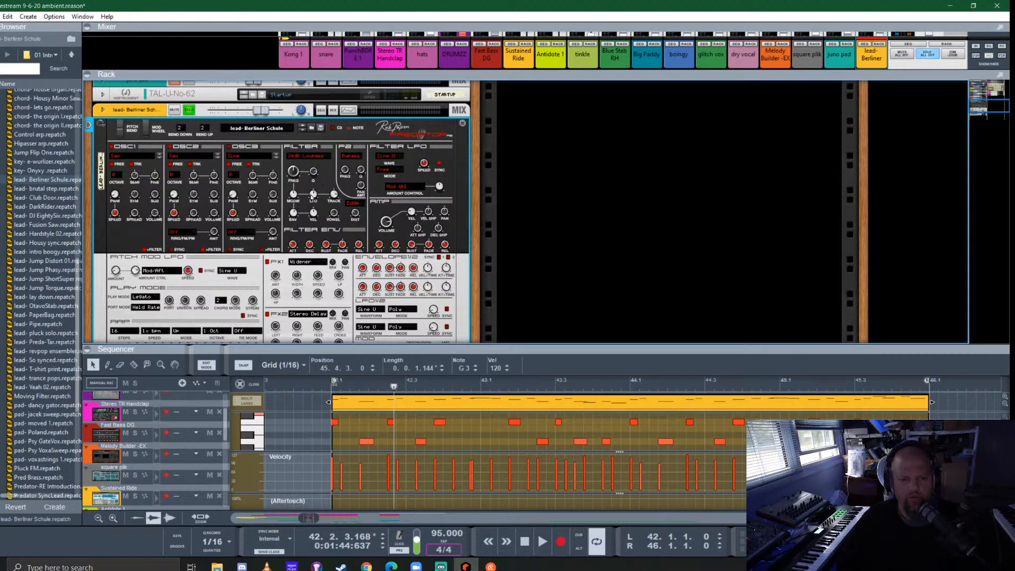
mouse_move(313, 194)
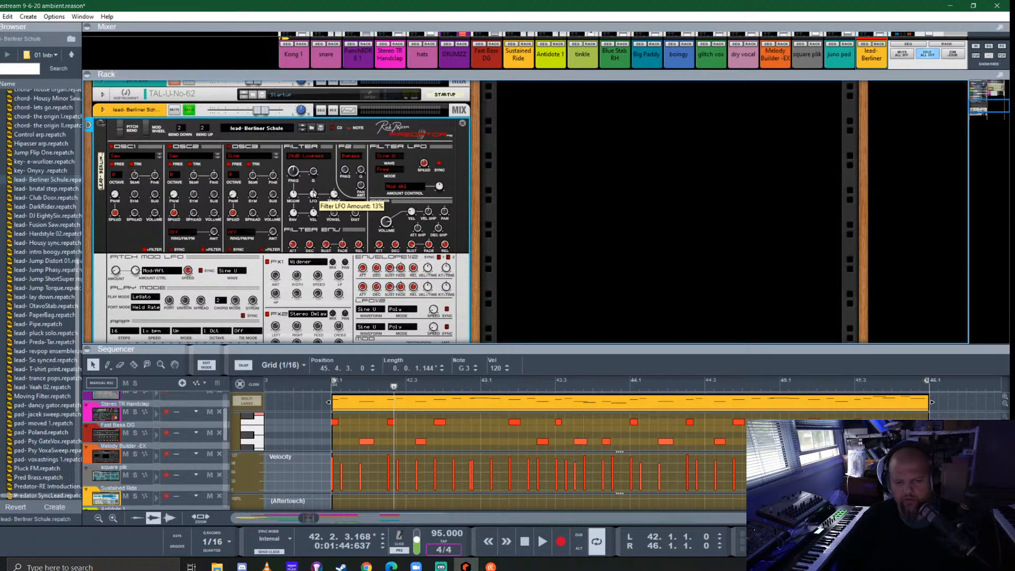
- Close the lead clip's note editor and enlarge the sequencer to show the whole arrangement around bar 42
left_click_drag(477, 316, 489, 269)
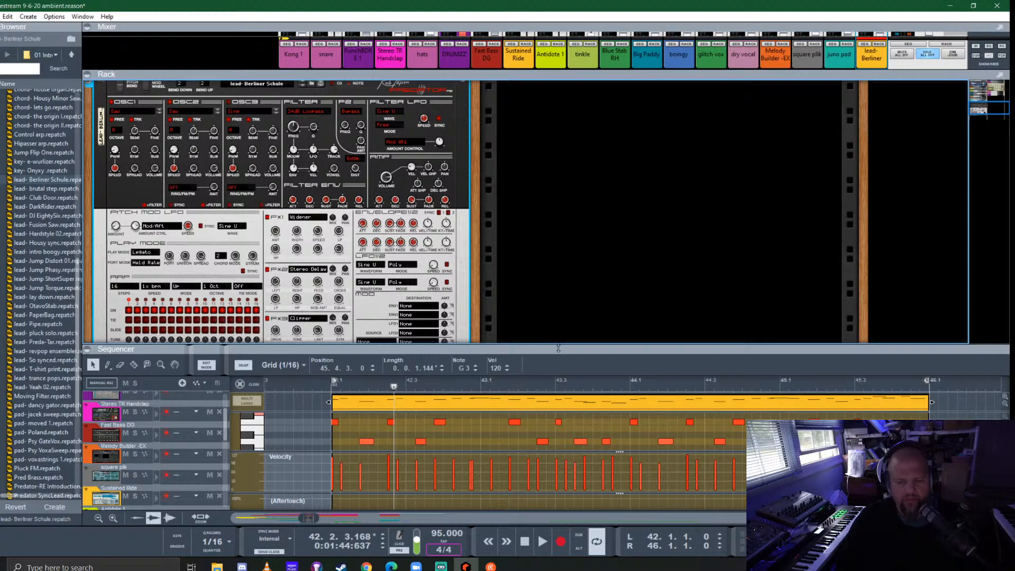
left_click(243, 384)
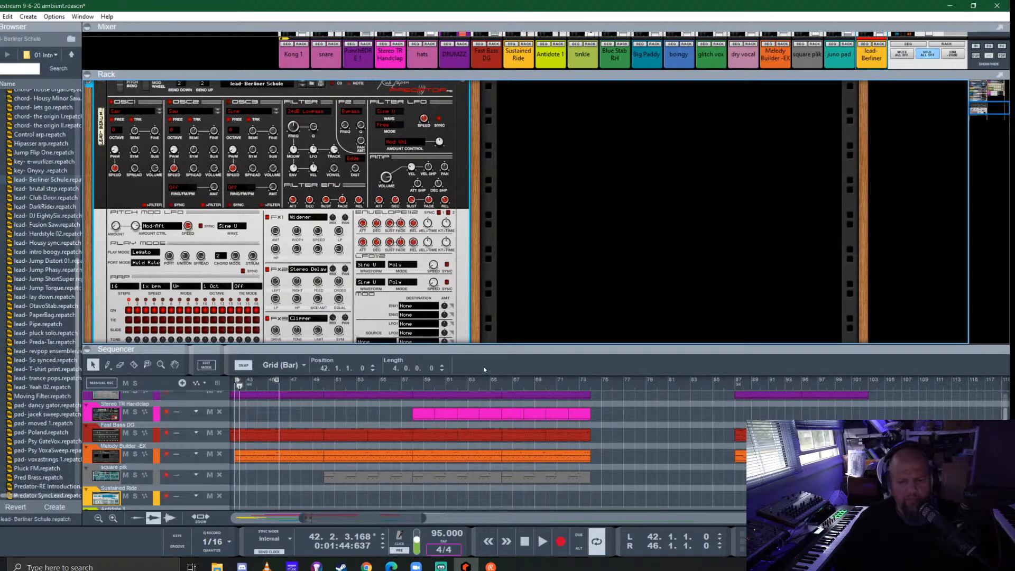
left_click_drag(548, 349, 528, 267)
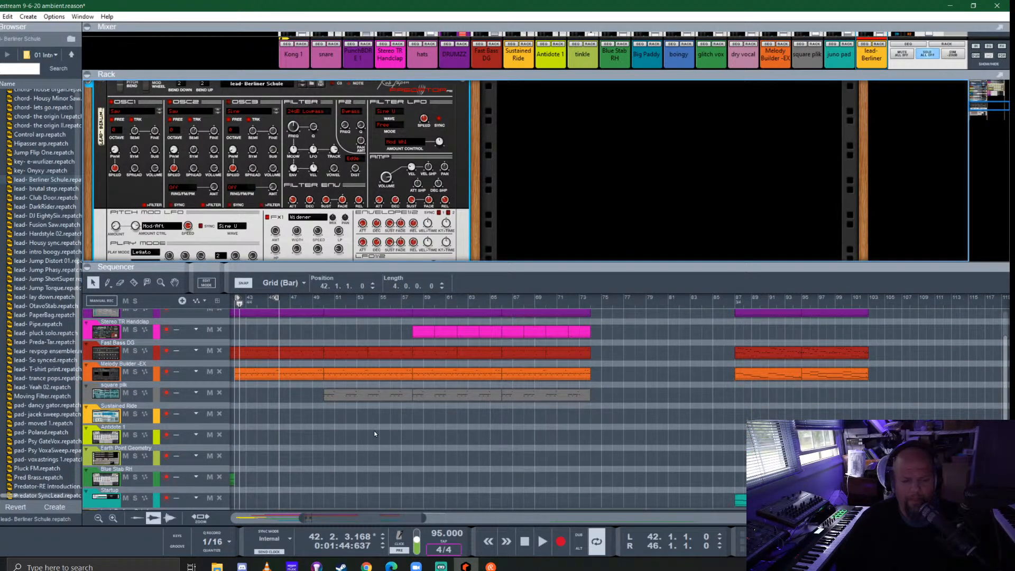
scroll(368, 455, "left", 5)
scroll(472, 432, "down", 7)
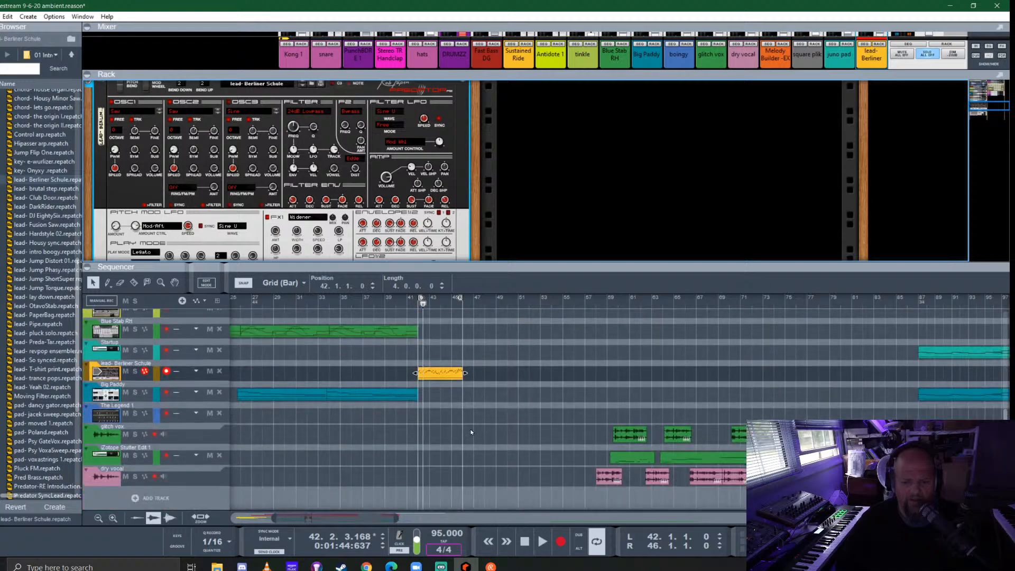
scroll(502, 360, "up", 4)
left_click_drag(540, 268, 536, 204)
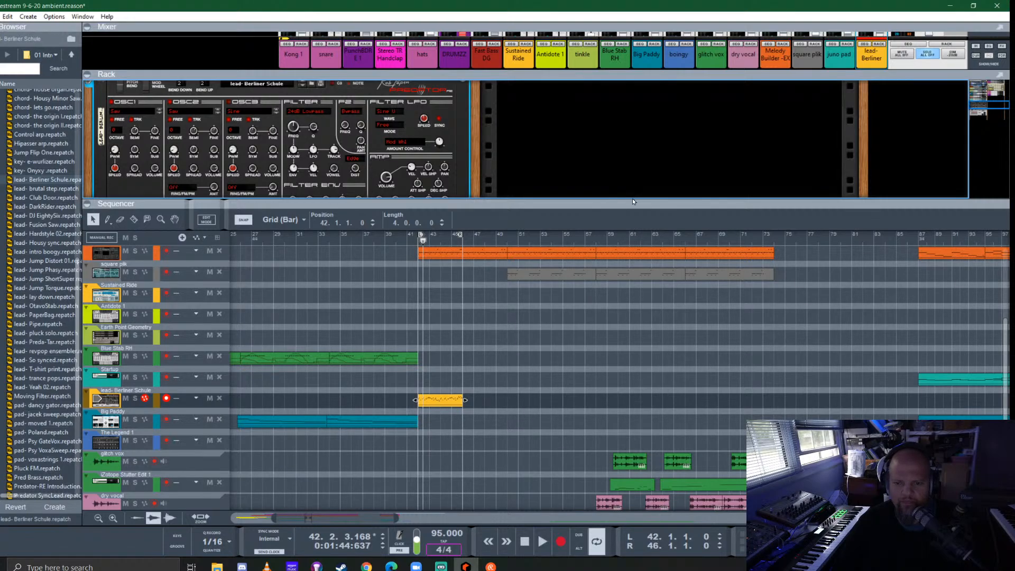
left_click_drag(632, 205, 658, 155)
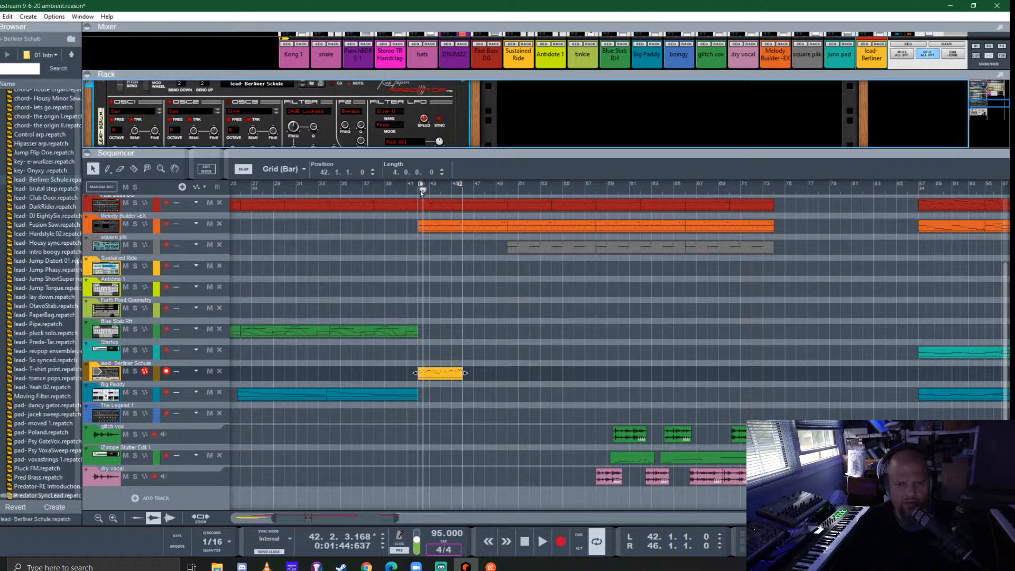
- Play from bar 42, try the 18dB Lowpass type on the Predator's filter and return it to 24dB Lowpass
left_click(421, 193)
key("space")
left_click_drag(404, 152, 388, 238)
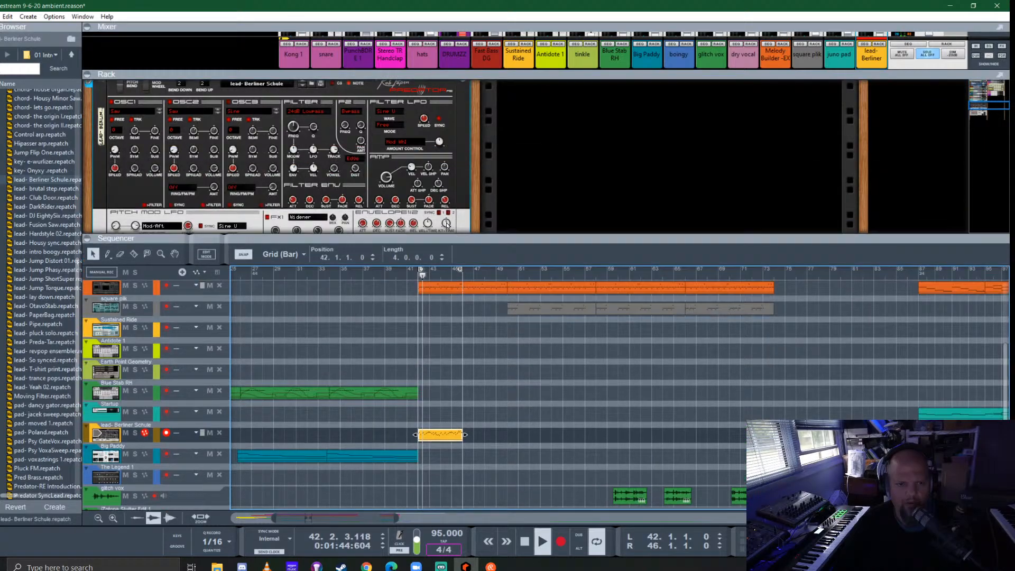
left_click(310, 113)
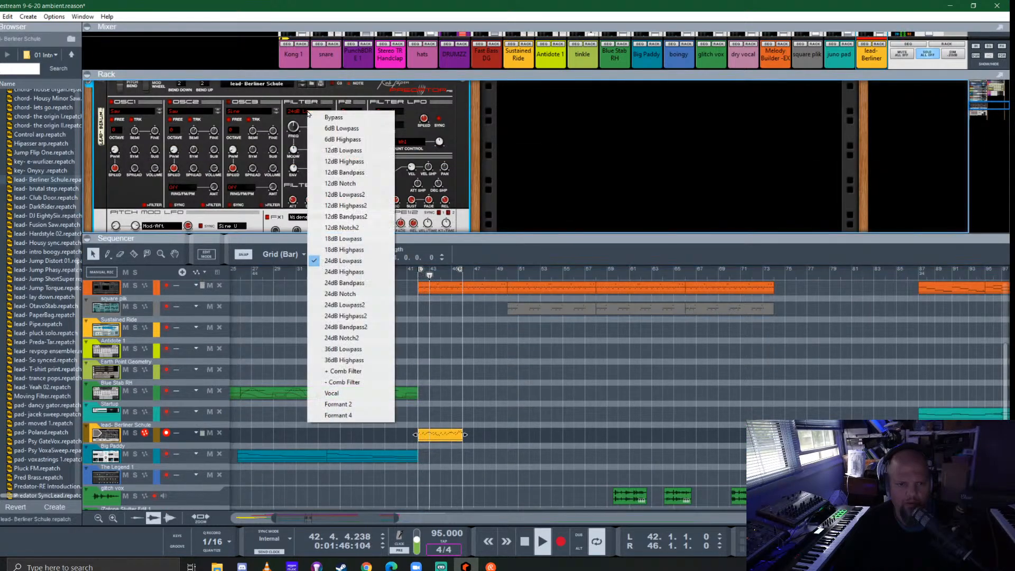
left_click(361, 239)
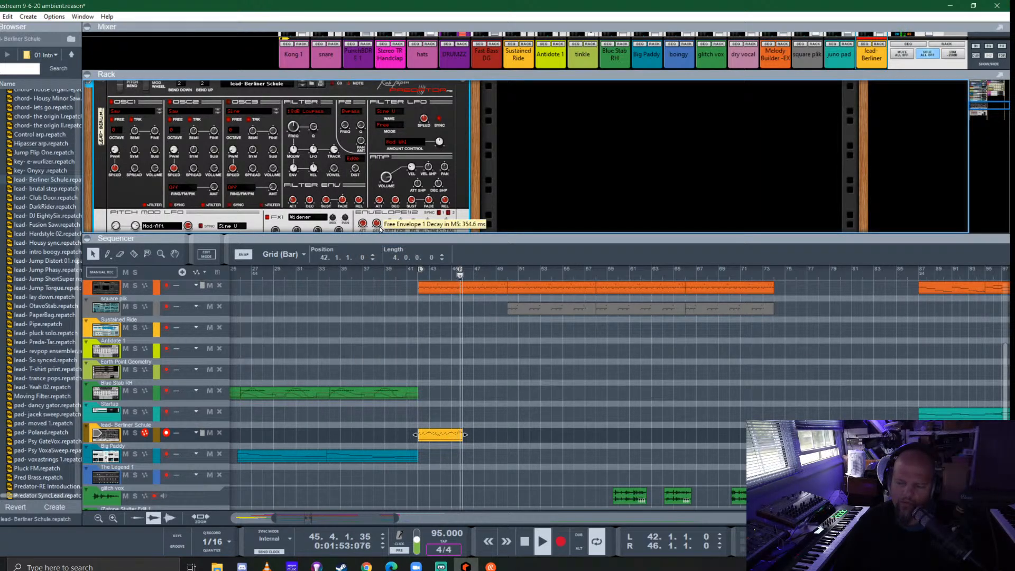
left_click(304, 114)
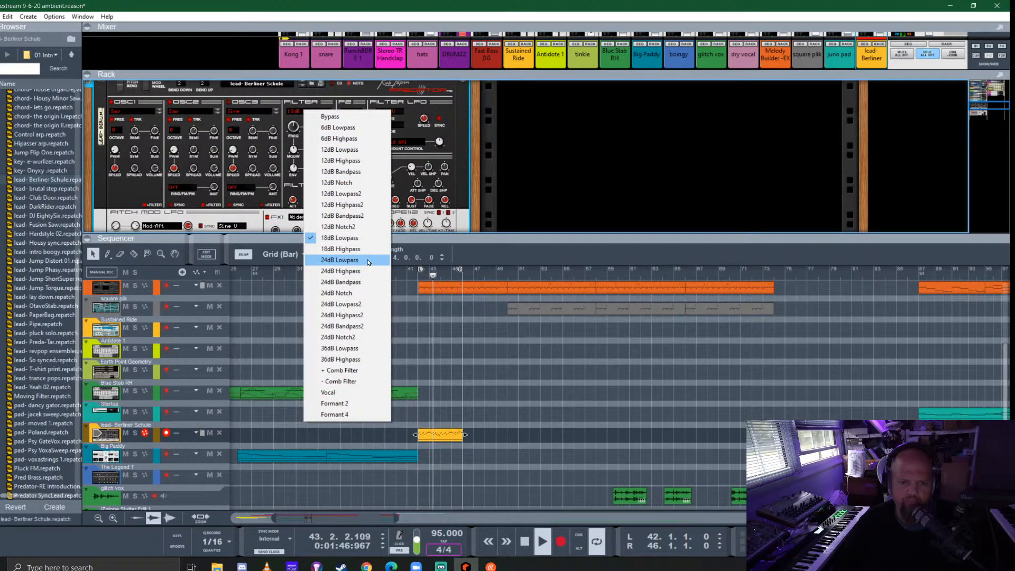
left_click(368, 260)
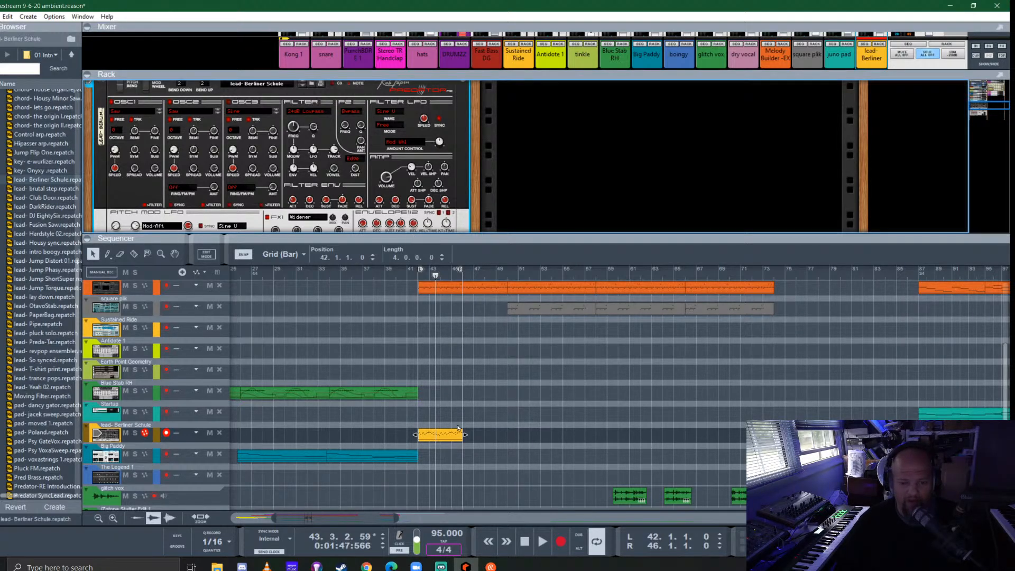
- Copy the four-bar lead clip end to end up to bar 58 and extend the loop's right locator to bar 58
left_click_drag(551, 236, 562, 180)
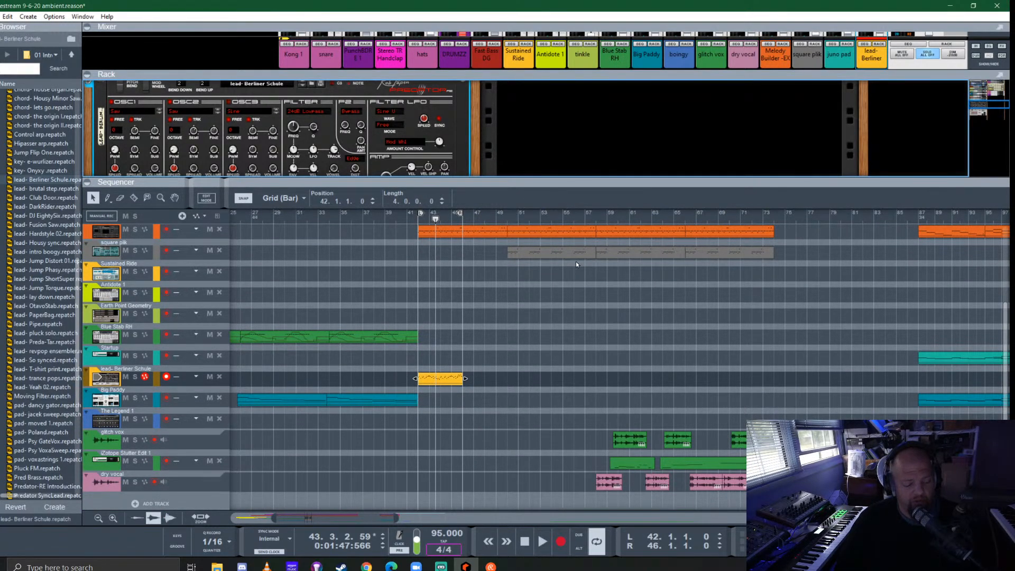
left_click(439, 379)
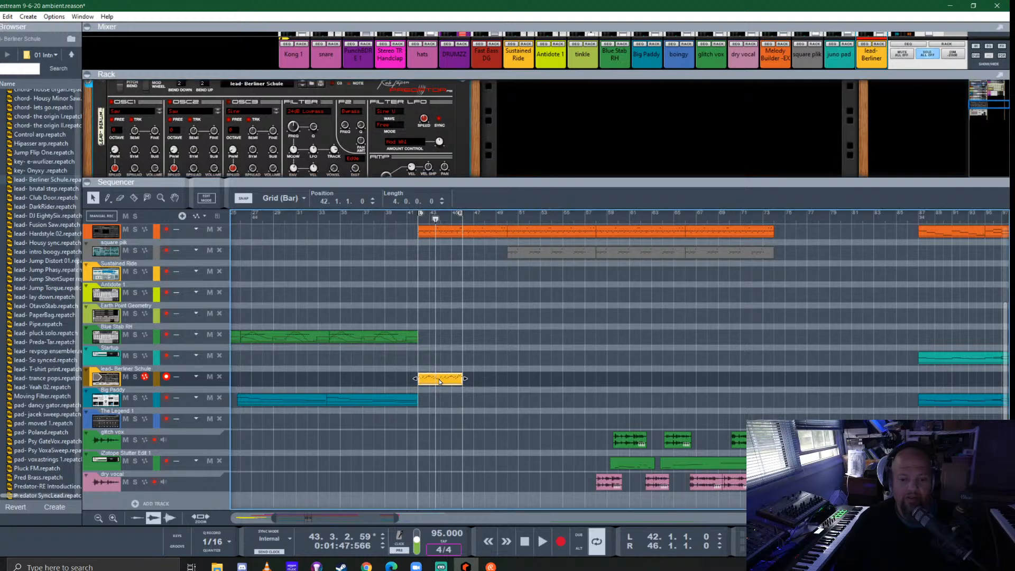
left_click_drag(516, 385, 478, 382)
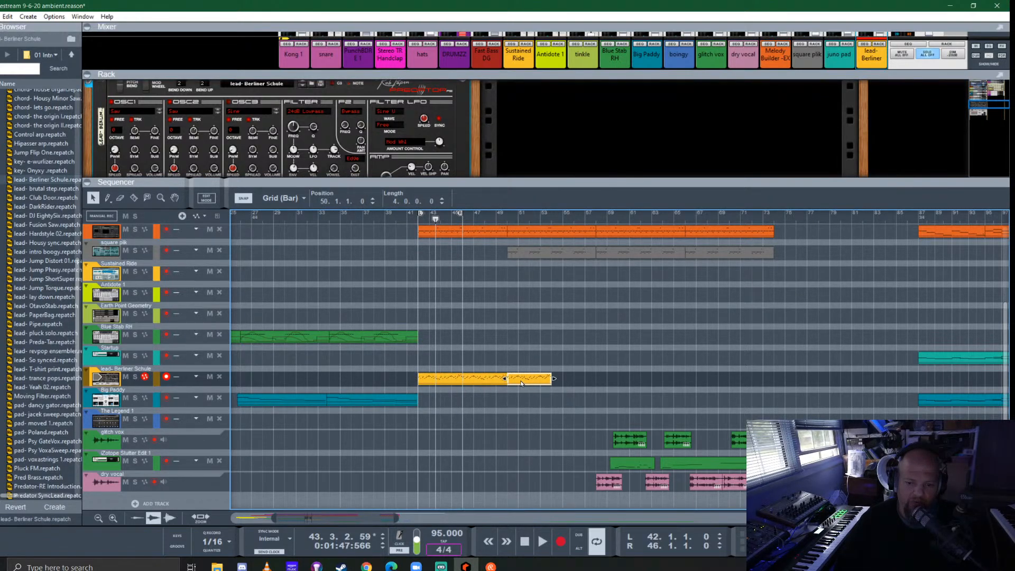
left_click_drag(525, 380, 576, 385)
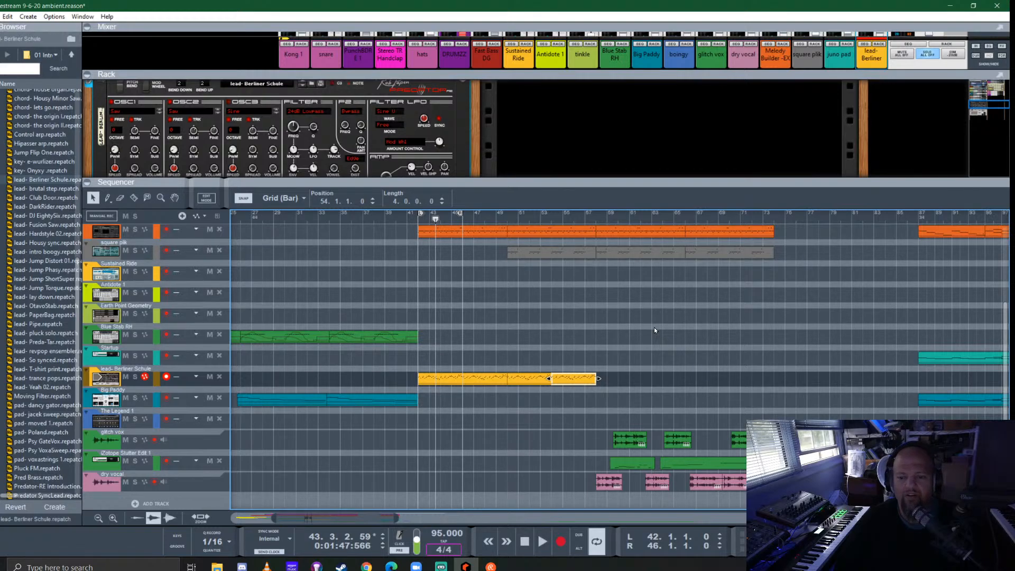
left_click(591, 312)
left_click_drag(459, 213, 593, 229)
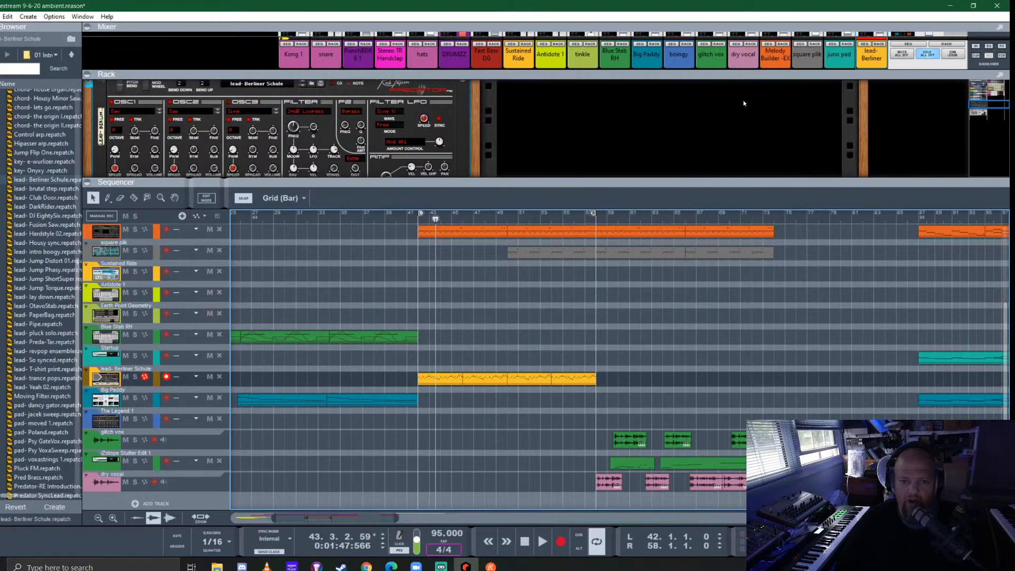
- Play the loop from bar 42 and slightly lower the level of the lead- Berliner Schule channel
scroll(287, 142, "up", 3)
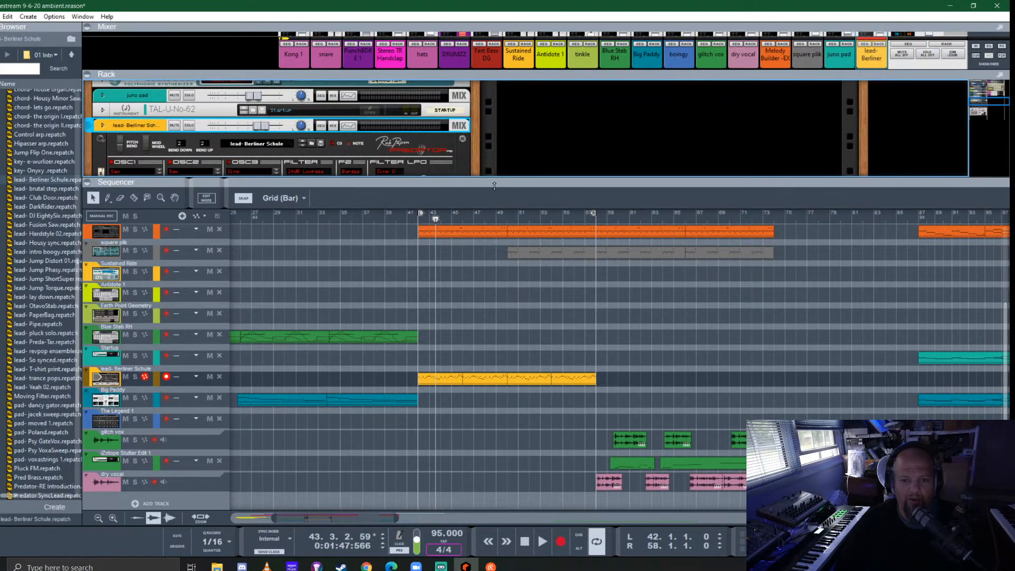
left_click_drag(494, 186, 494, 335)
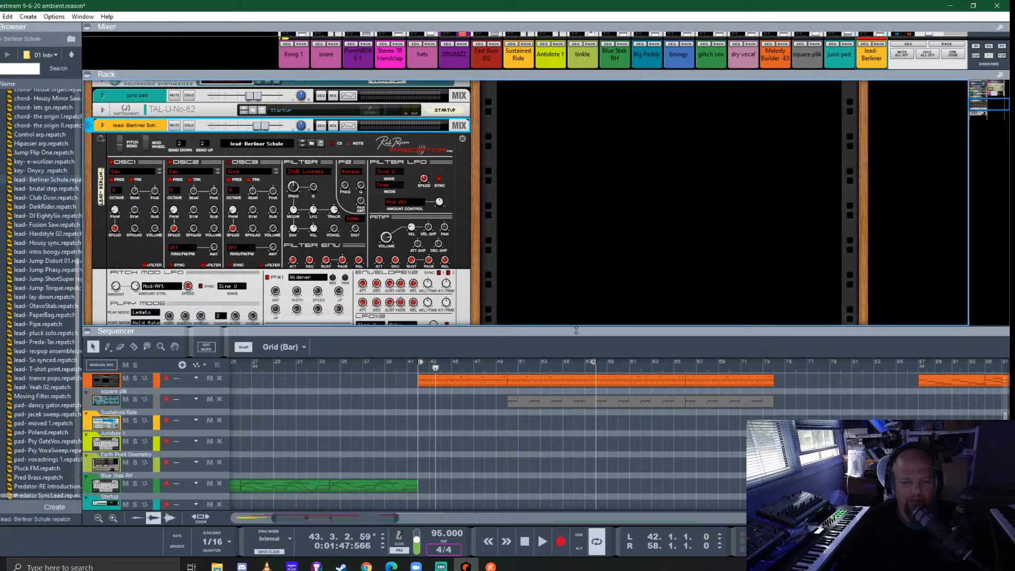
left_click_drag(576, 330, 599, 156)
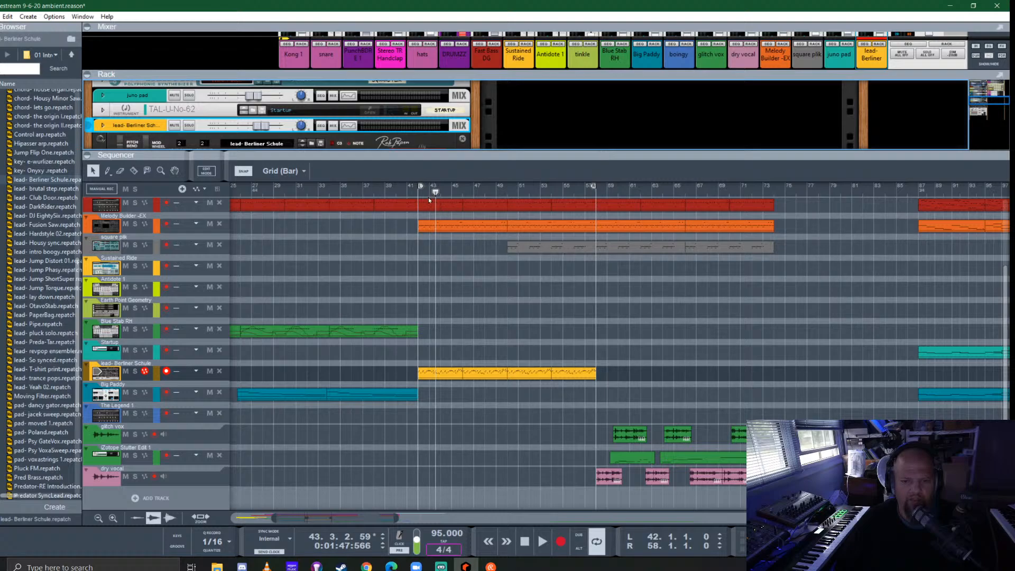
left_click(413, 186)
key("space")
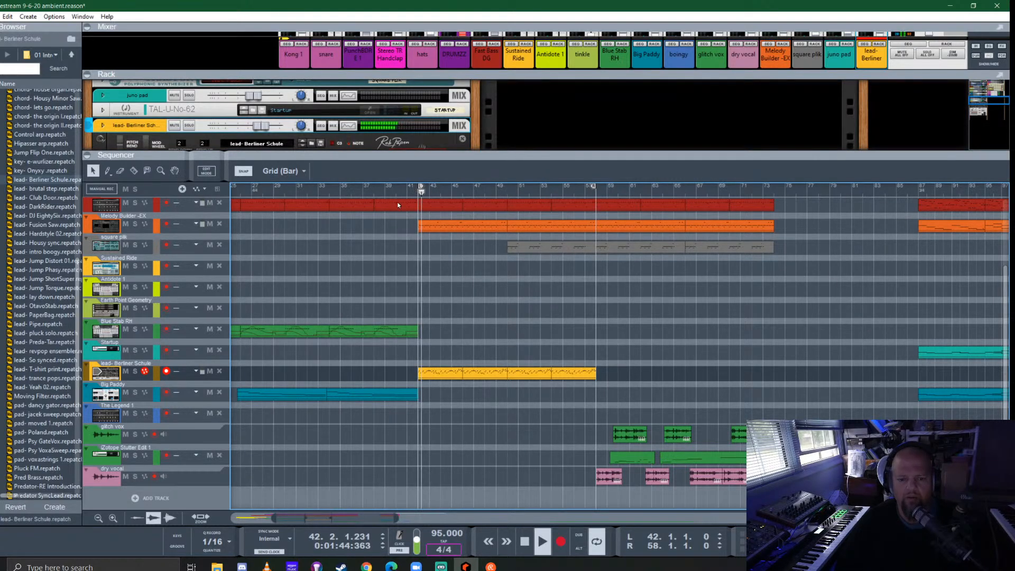
scroll(449, 353, "down", 3)
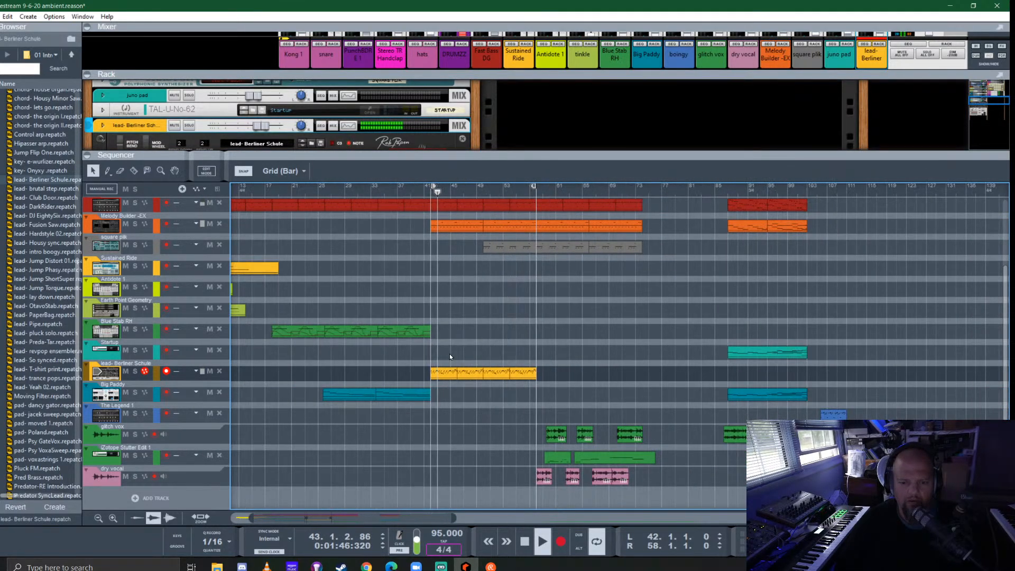
left_click_drag(261, 126, 255, 126)
- Swap the Predator's effect order by setting FX2 to Clipper and FX3 to Stereo Delay, and adjust the delay's mix
left_click_drag(339, 155, 317, 429)
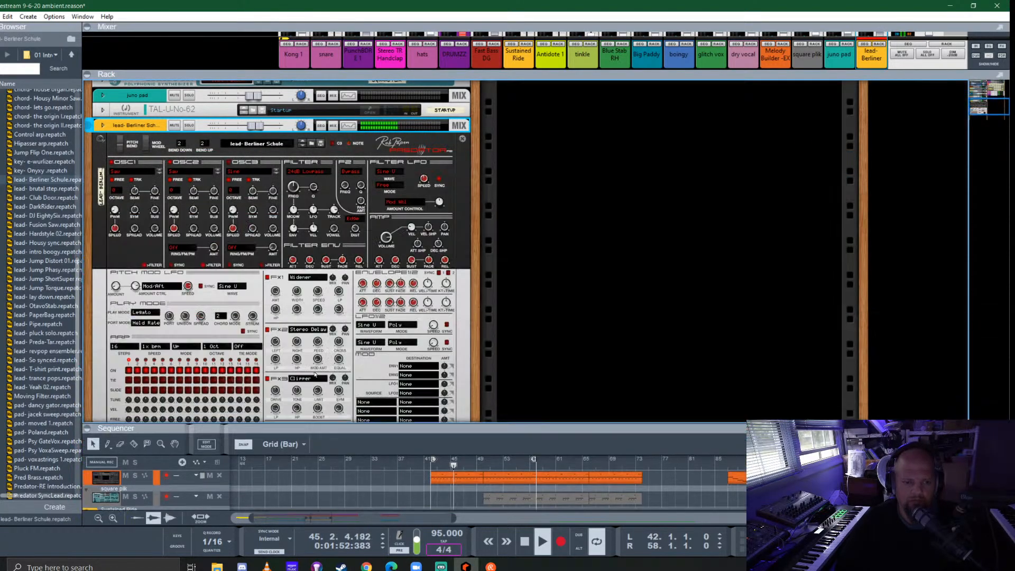
scroll(316, 374, "down", 1)
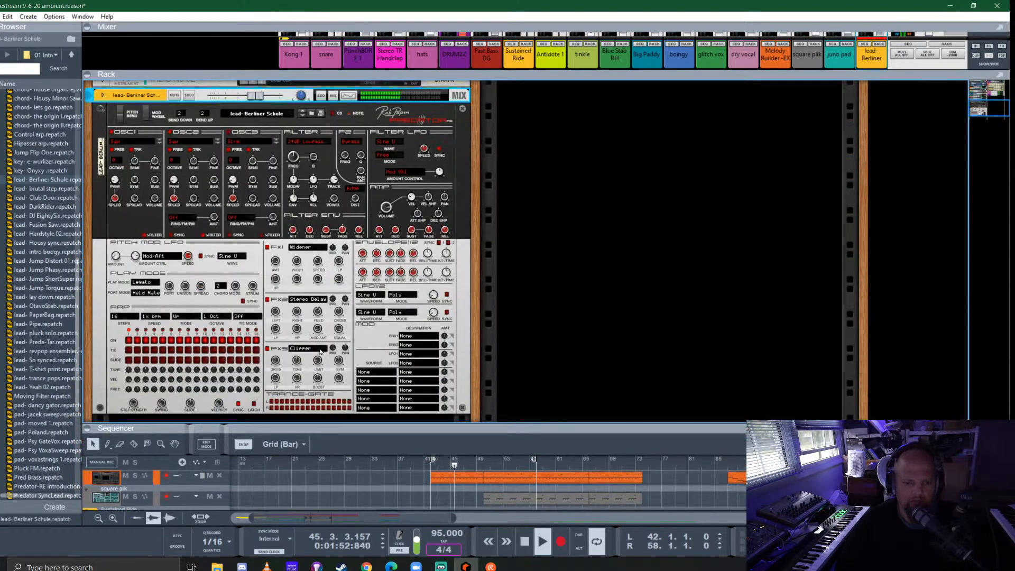
left_click(332, 300)
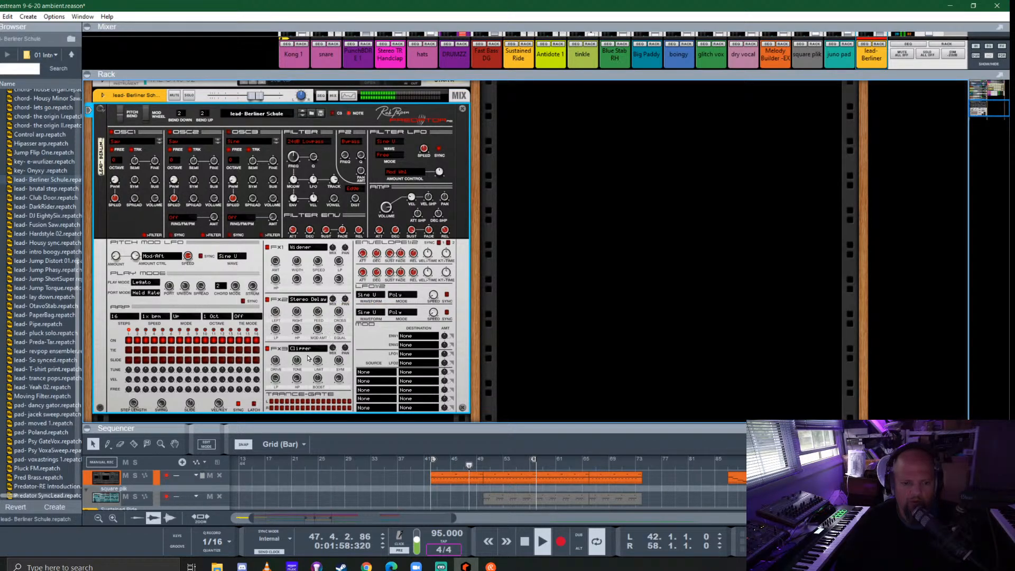
left_click(309, 300)
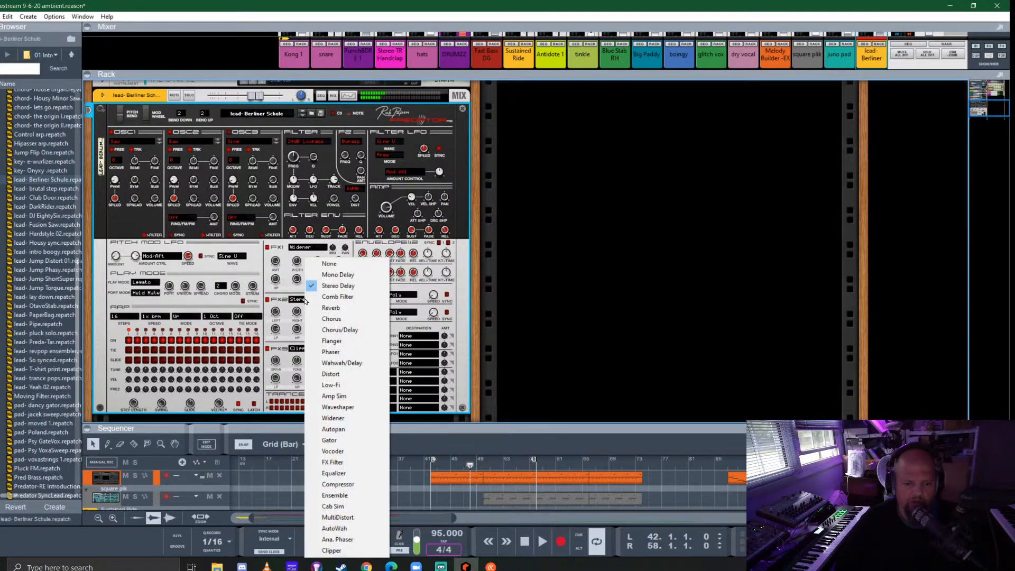
left_click(346, 550)
left_click(302, 353)
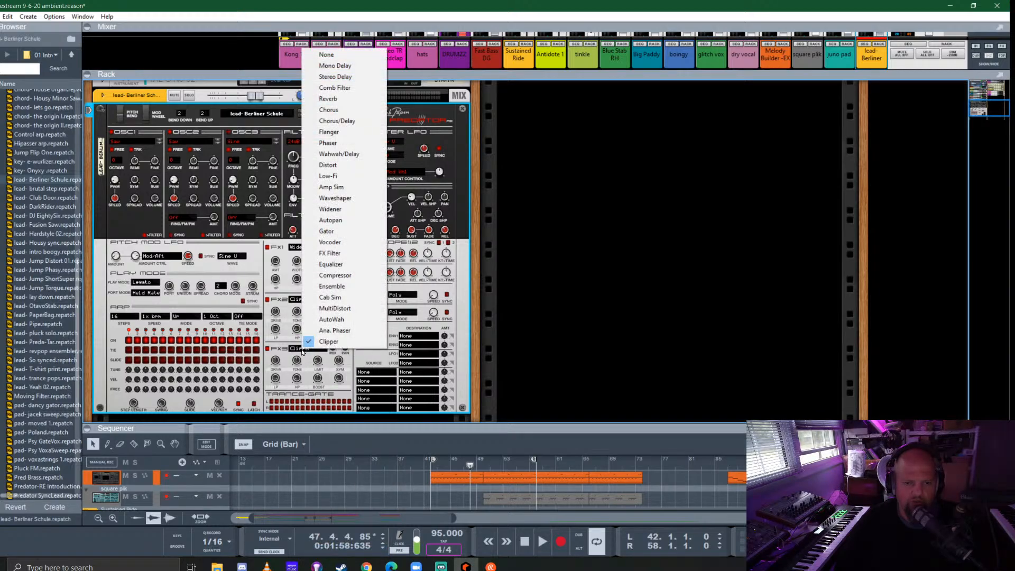
left_click(330, 78)
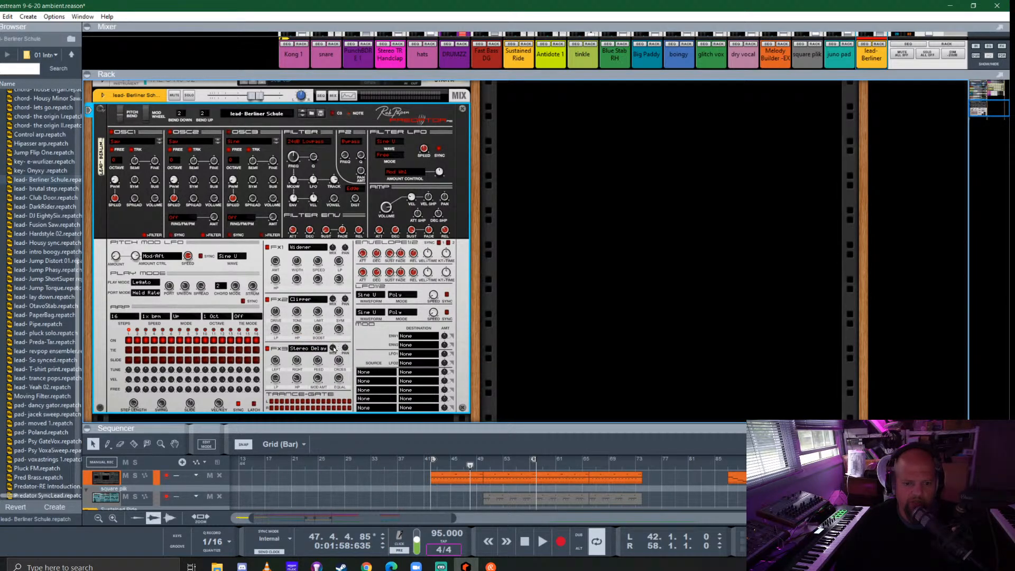
left_click_drag(334, 348, 336, 351)
- Solo the lead channel, play from bar 42 and adjust the FX2 Clipper's limit, boost and drive by ear
left_click(429, 465)
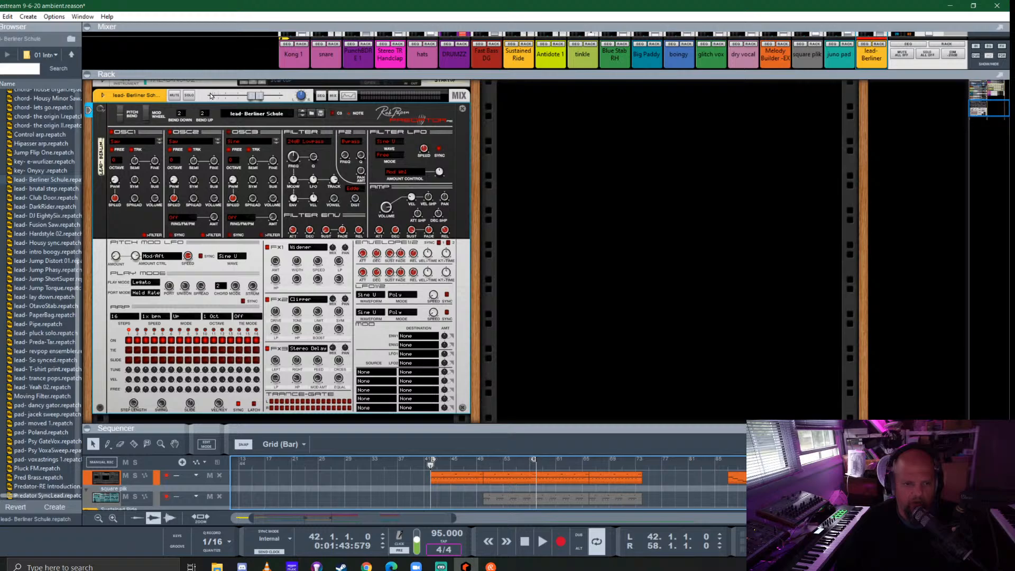
left_click(189, 96)
key("space")
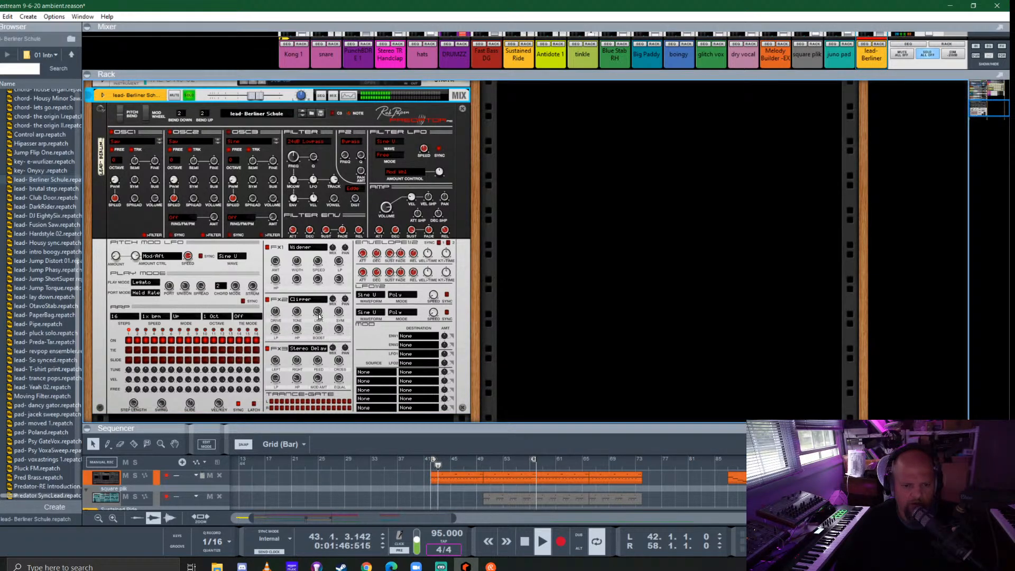
left_click_drag(318, 316, 324, 306)
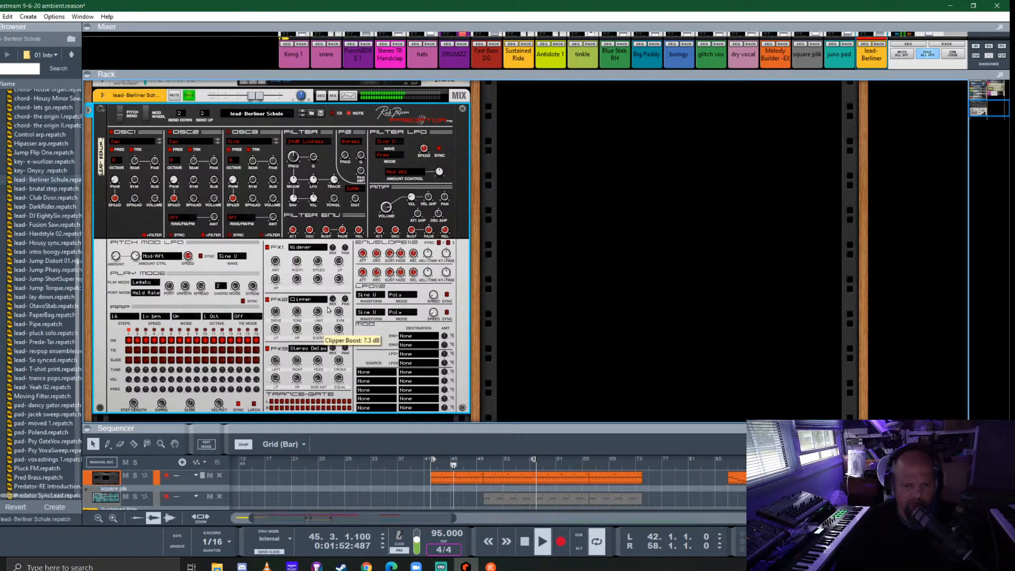
left_click_drag(327, 310, 330, 317)
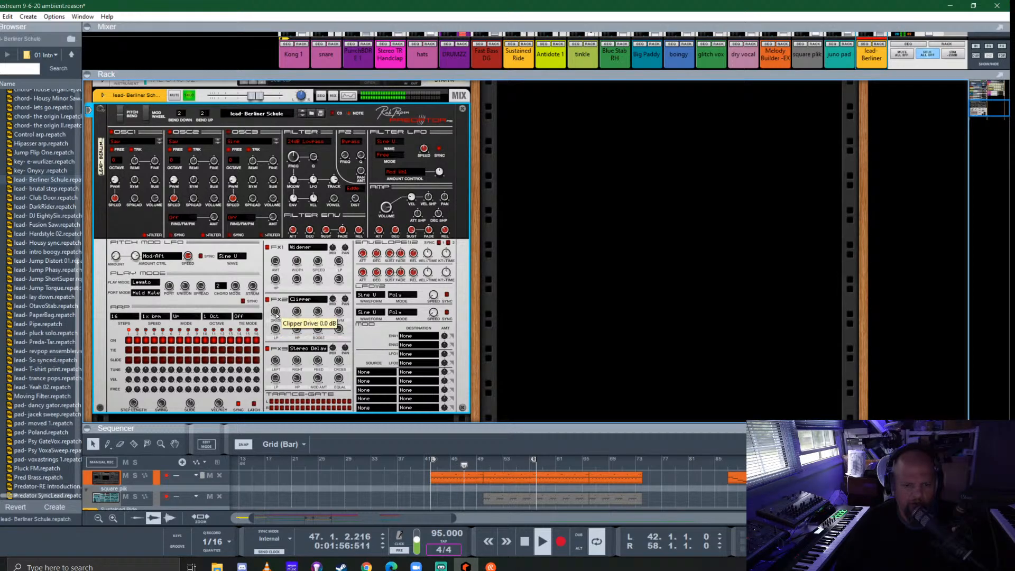
left_click_drag(276, 316, 279, 303)
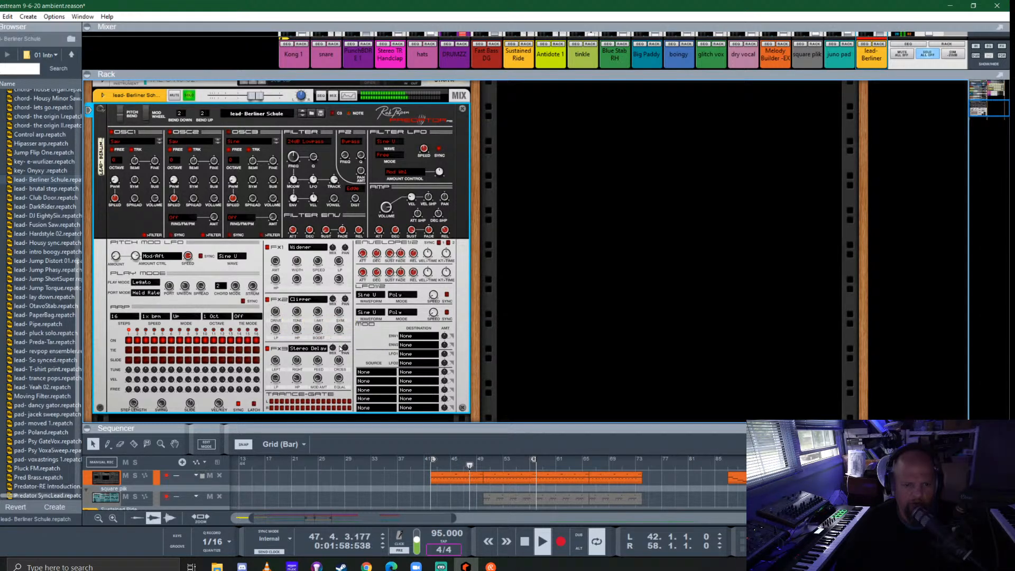
- Unsolo the lead- Berliner Schule channel and set its level to -8.00 dB
scroll(233, 185, "up", 3)
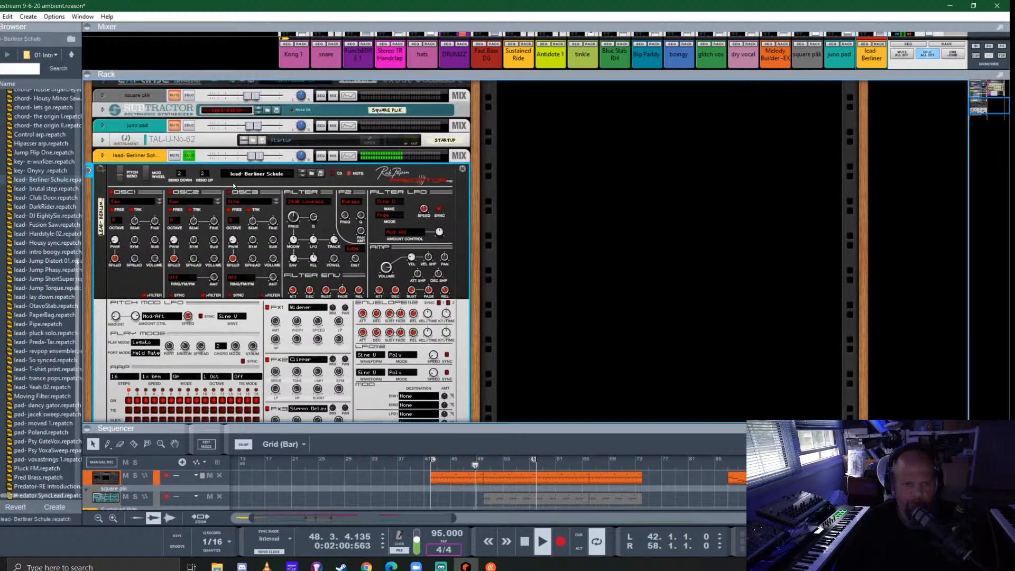
left_click(189, 155)
left_click_drag(253, 156, 247, 157)
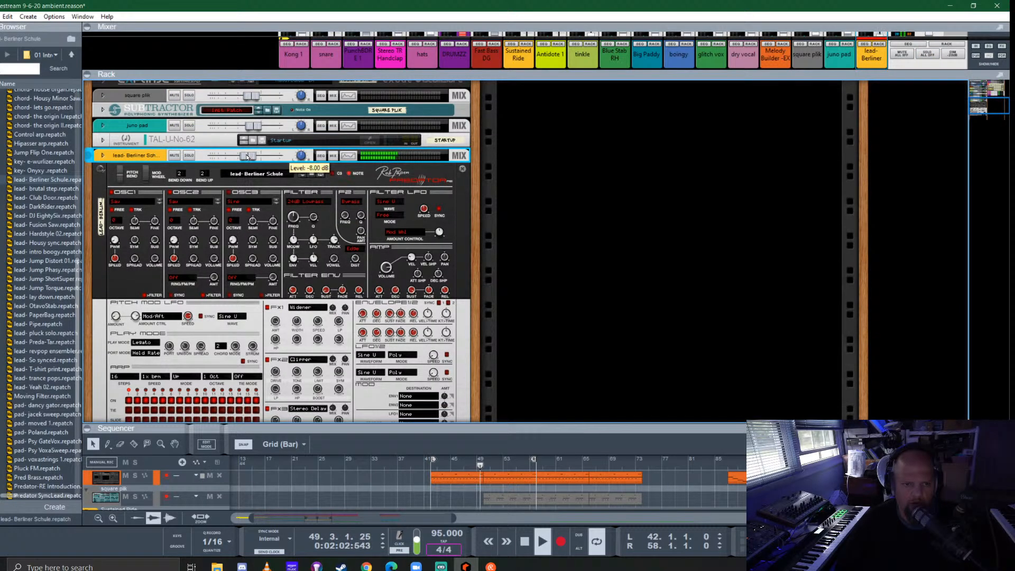
- Set the mix of the Predator's FX3 Stereo Delay to -75%
scroll(332, 349, "down", 3)
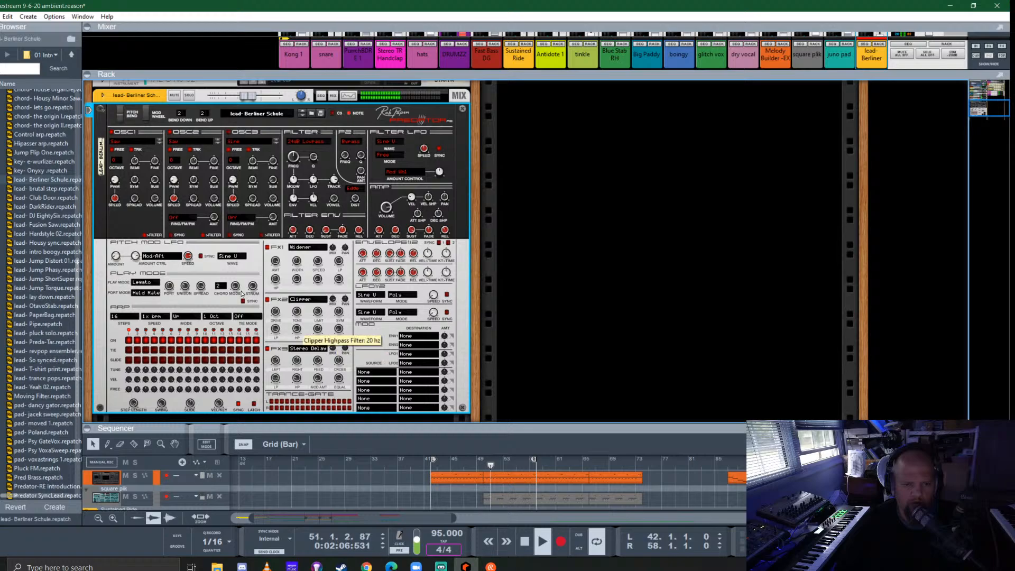
scroll(164, 217, "up", 1)
scroll(332, 318, "down", 3)
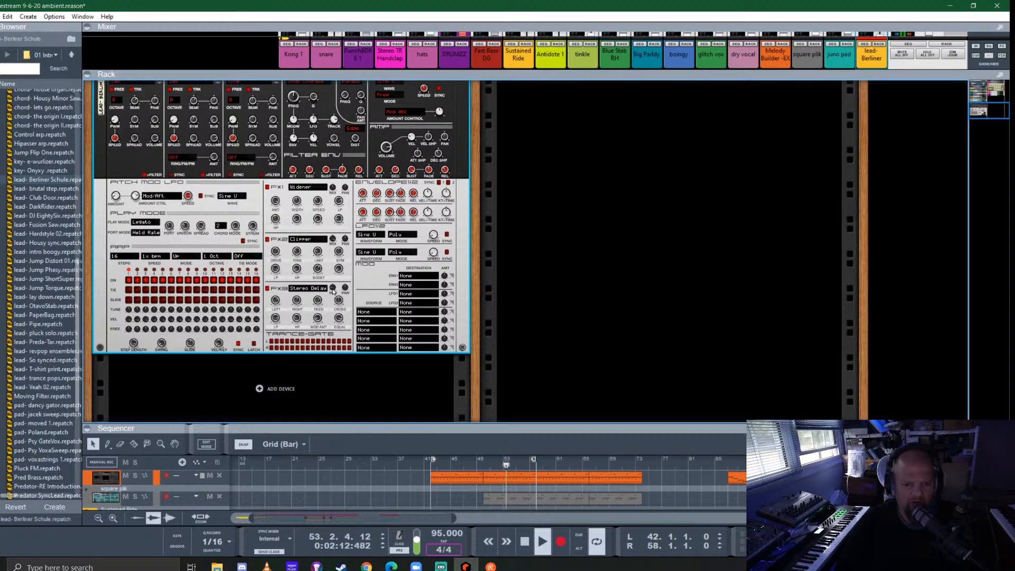
mouse_move(333, 290)
left_click_drag(333, 287, 333, 290)
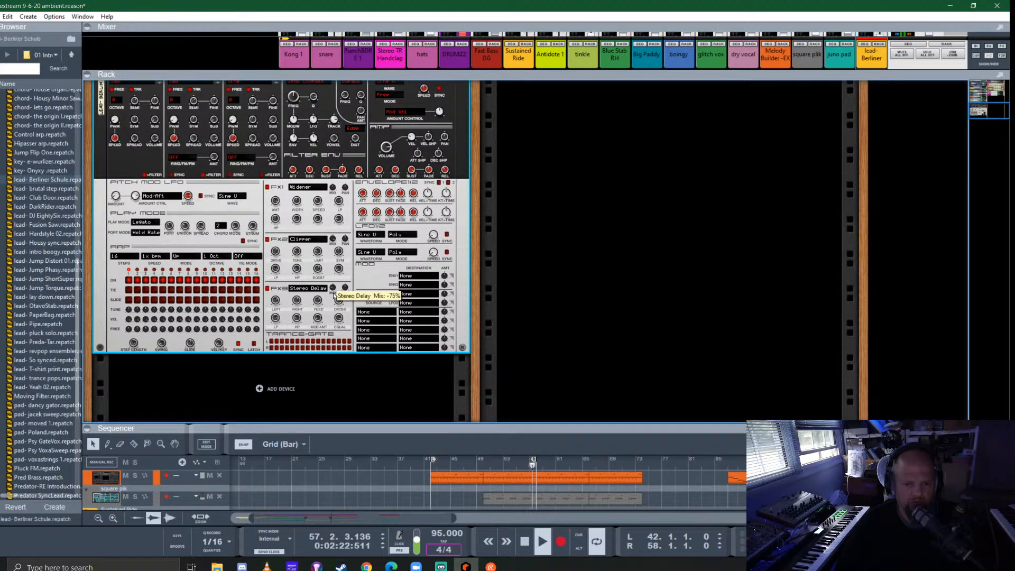
- Replay the arrangement from bar 33 to check the lead's entry at bar 42, and enlarge the rack around the lead channel
scroll(212, 248, "up", 5)
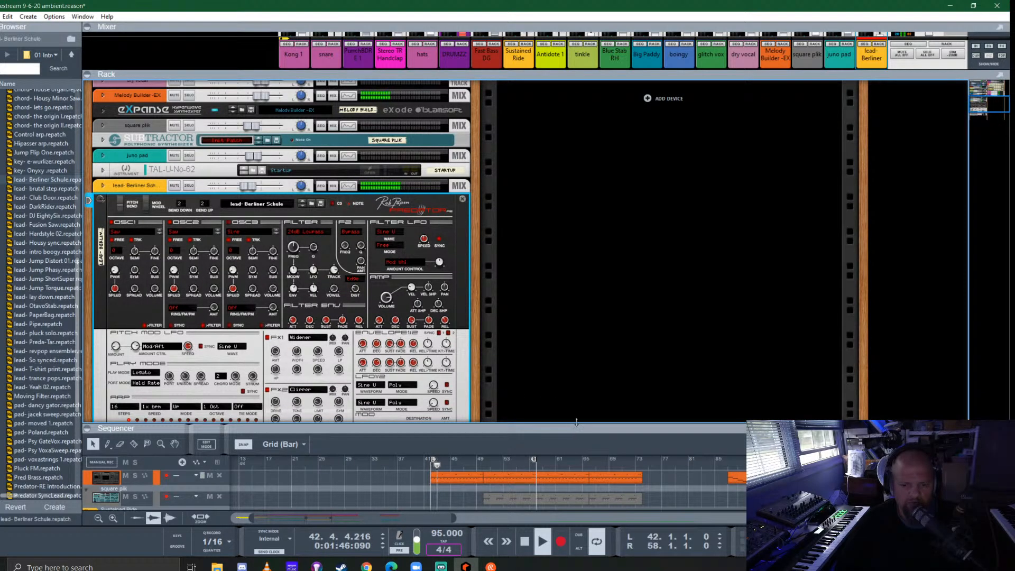
left_click_drag(574, 425, 613, 153)
key("space")
left_click(371, 191)
key("space")
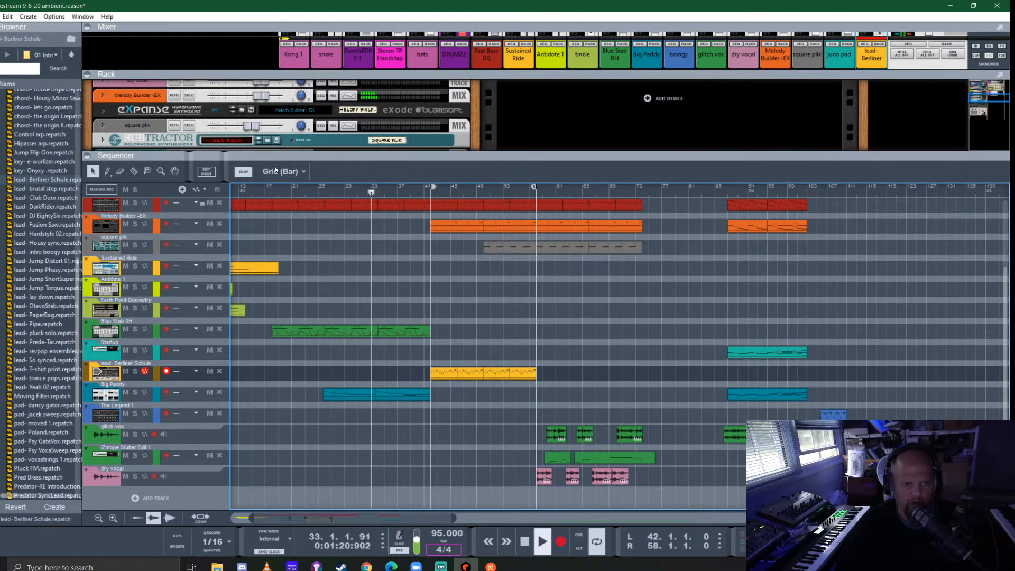
left_click_drag(329, 158, 551, 182)
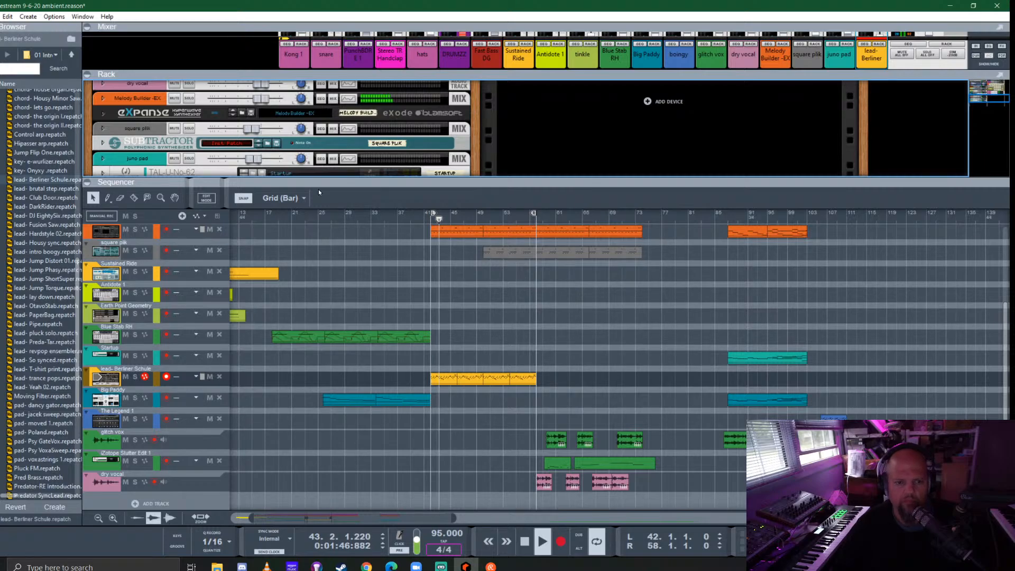
left_click_drag(384, 180, 384, 267)
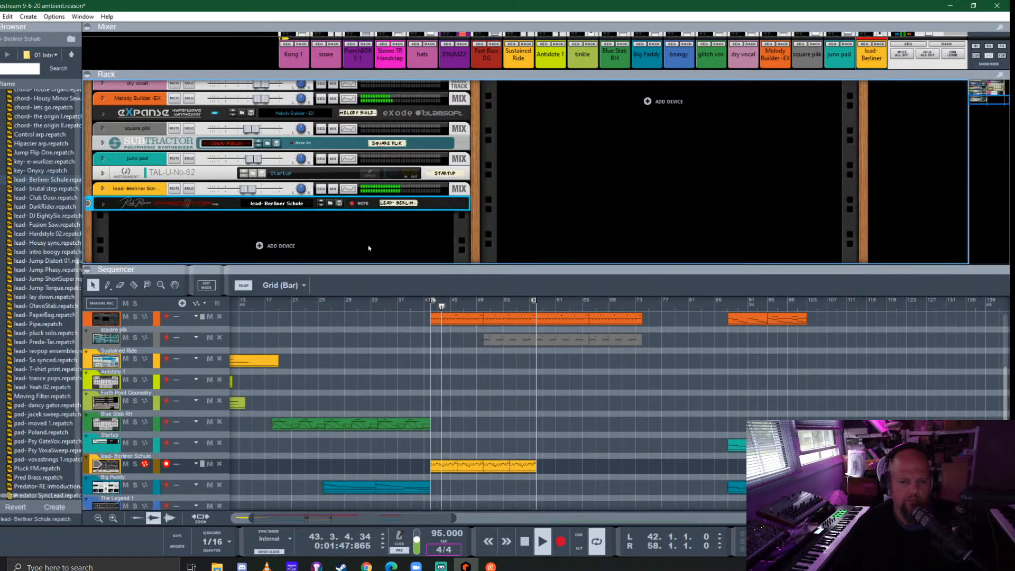
- Lower the lead- Berliner Schule channel's level slightly and enable its high-pass filter at 331.6 Hz
left_click(245, 189)
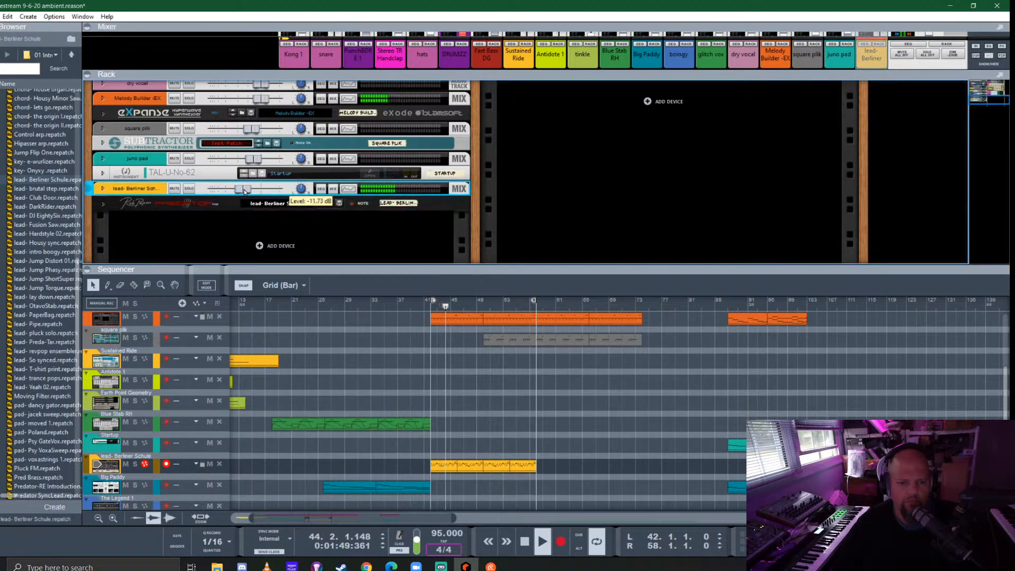
left_click(352, 190)
left_click(898, 98)
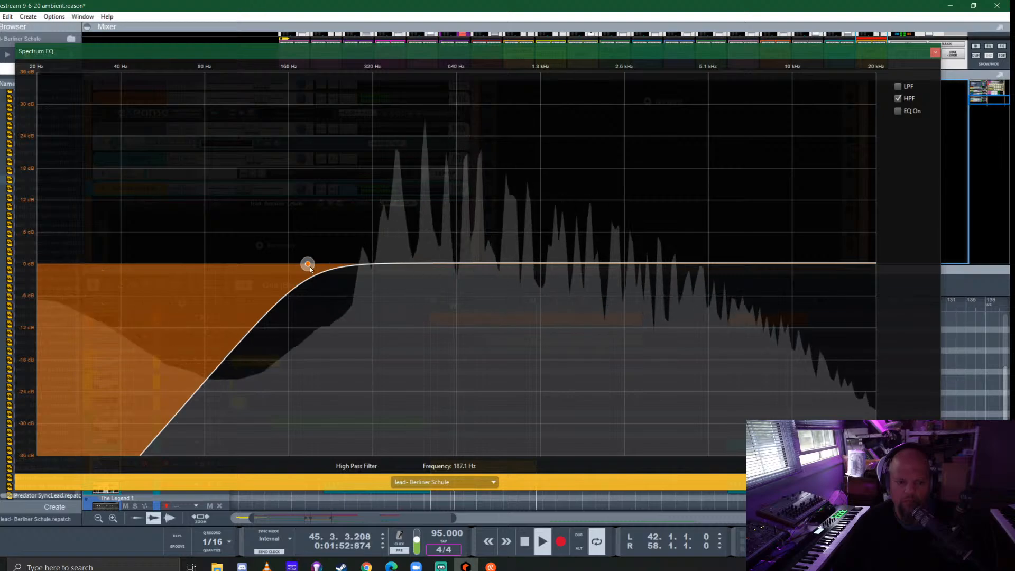
left_click_drag(307, 264, 387, 268)
left_click_drag(377, 261, 377, 262)
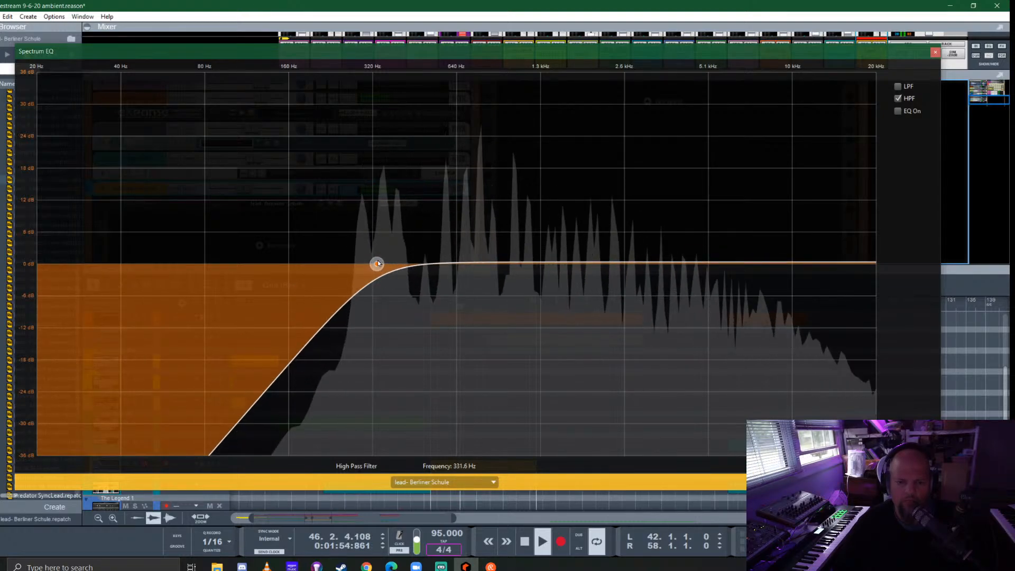
left_click(935, 52)
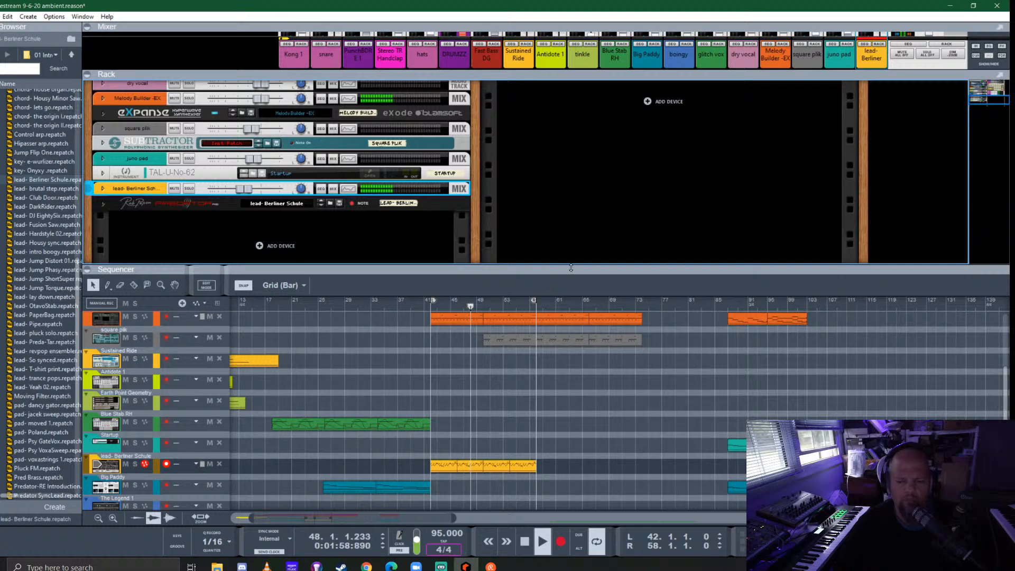
- Enlarge the sequencer area and enable the square plik channel's high-pass filter at about 1.08 kHz
left_click_drag(592, 267, 595, 199)
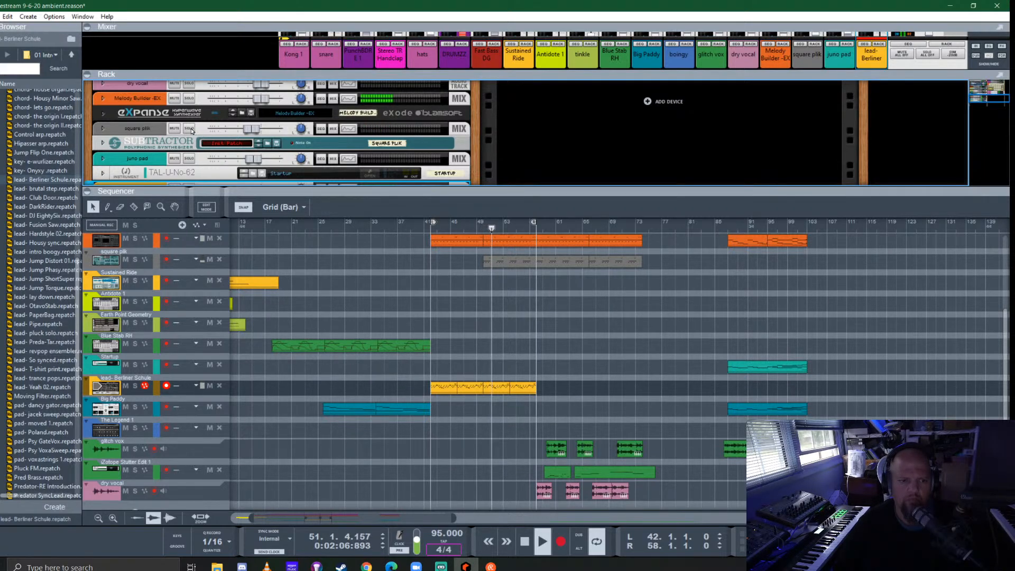
left_click(347, 127)
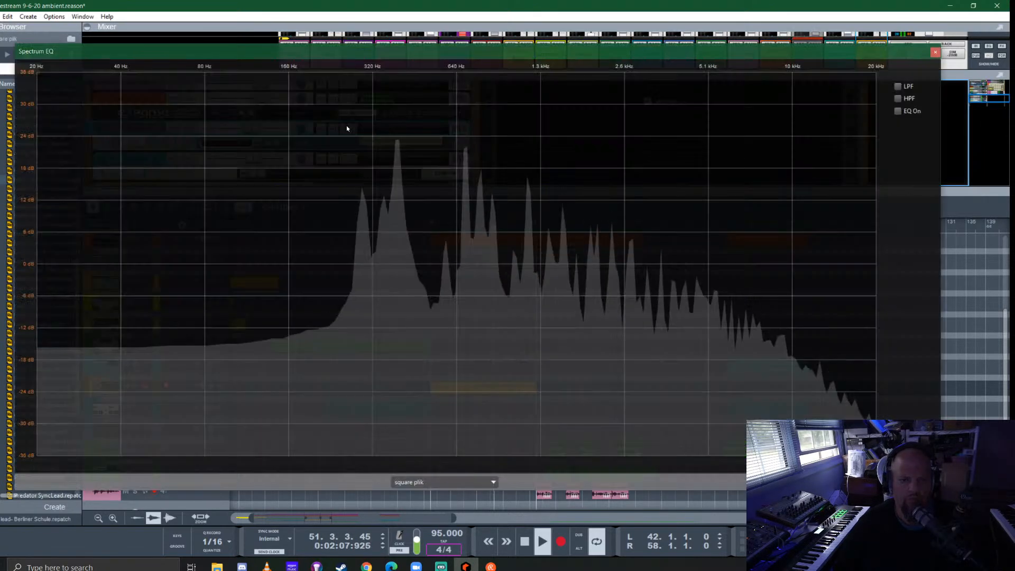
left_click(897, 99)
left_click_drag(310, 270, 526, 274)
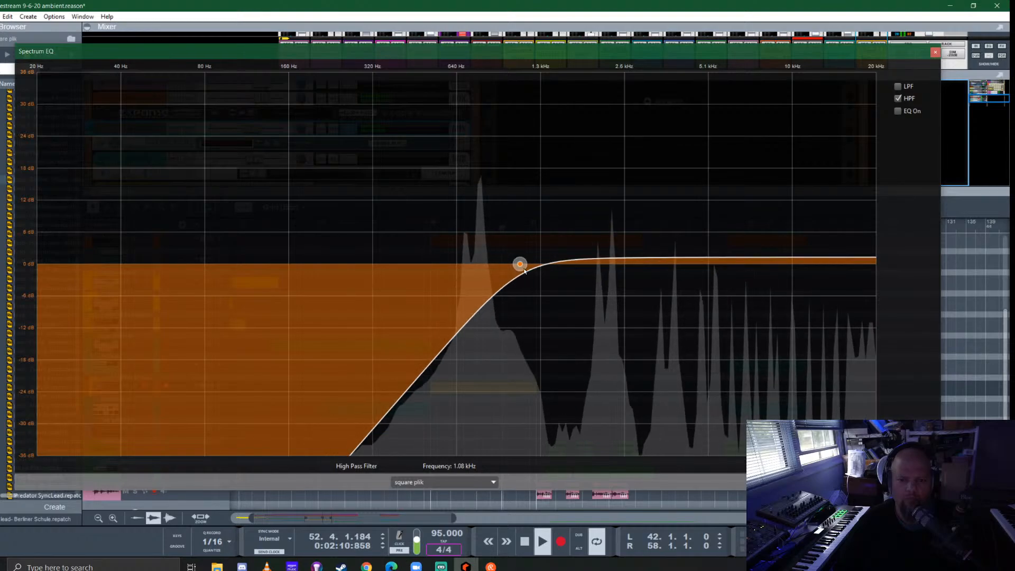
- Turn on the square plik channel's EQ with a 4.13 dB high-frequency boost at 6.13 kHz, and lower the channel's level slightly
left_click(897, 110)
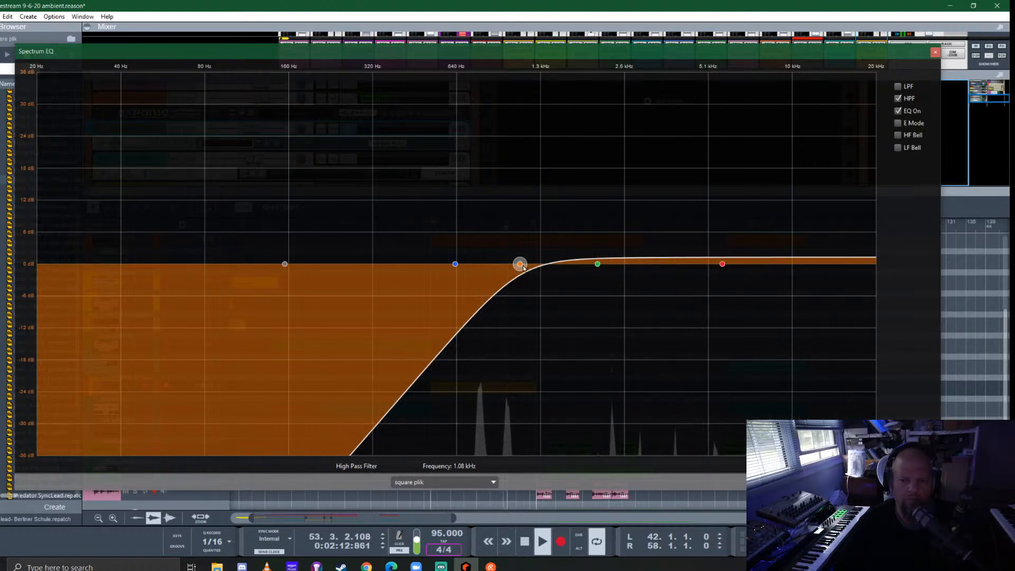
left_click(722, 264)
left_click_drag(722, 264, 730, 242)
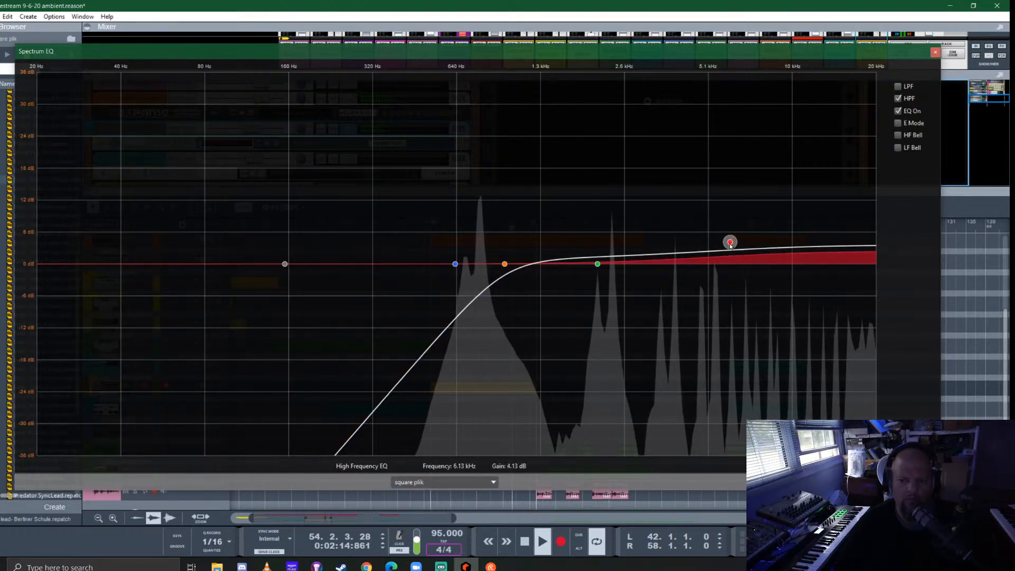
left_click(935, 52)
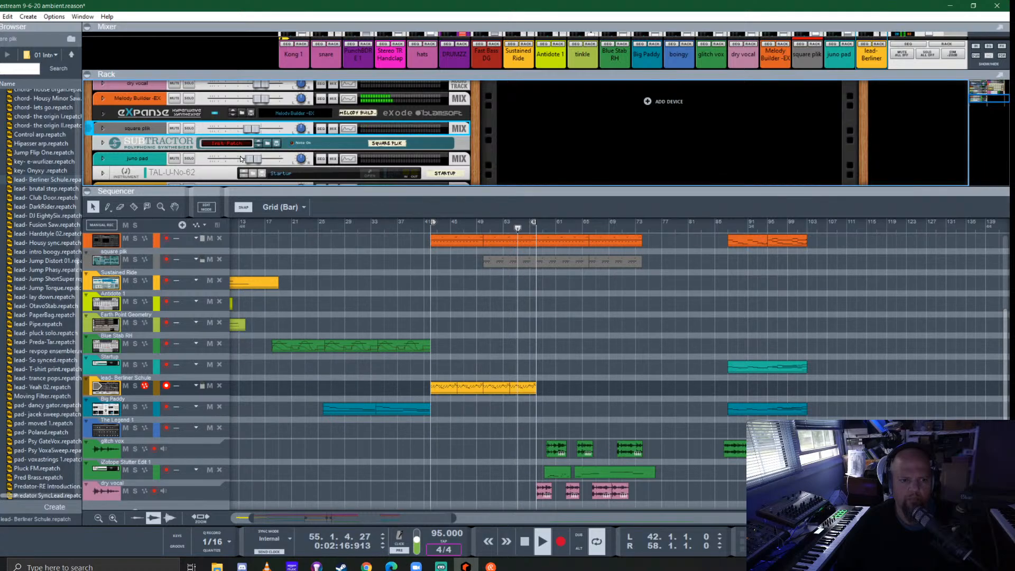
left_click_drag(252, 129, 250, 131)
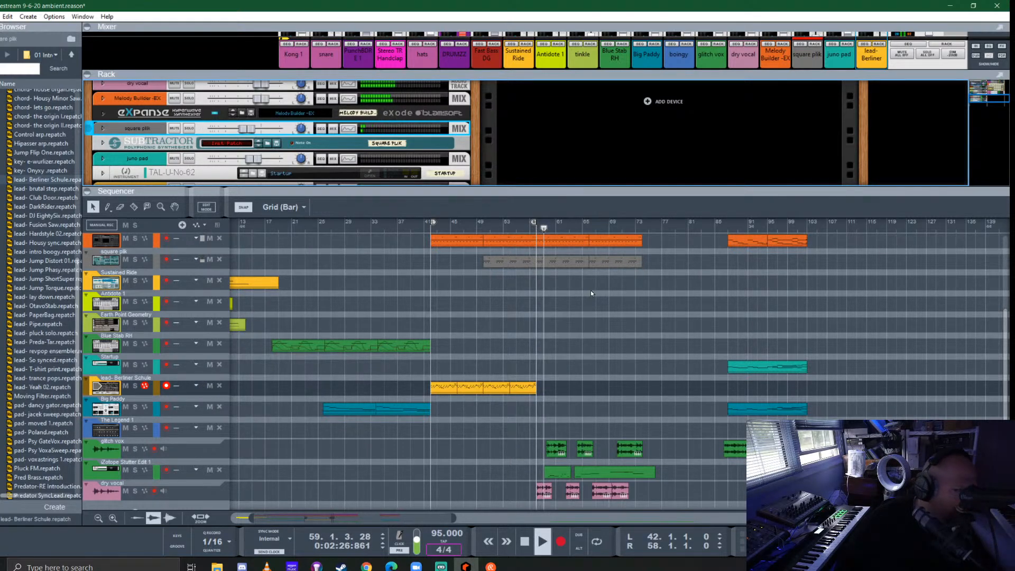
- Delete the square plik clip between bars 58 and 66
left_click(558, 257)
key("Delete")
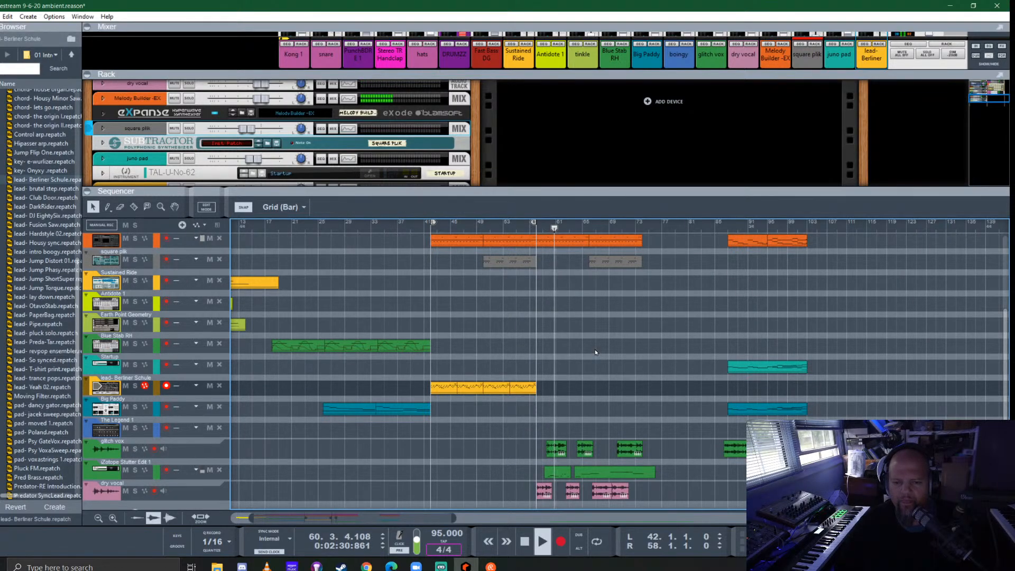
scroll(595, 350, "up", 4)
scroll(612, 363, "down", 3)
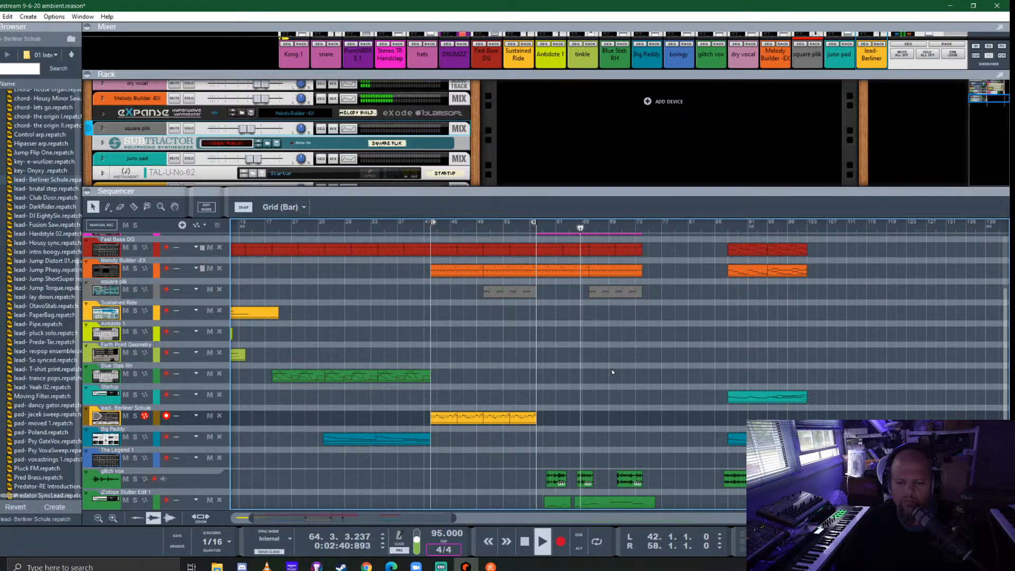
scroll(611, 369, "down", 2)
scroll(642, 354, "up", 4)
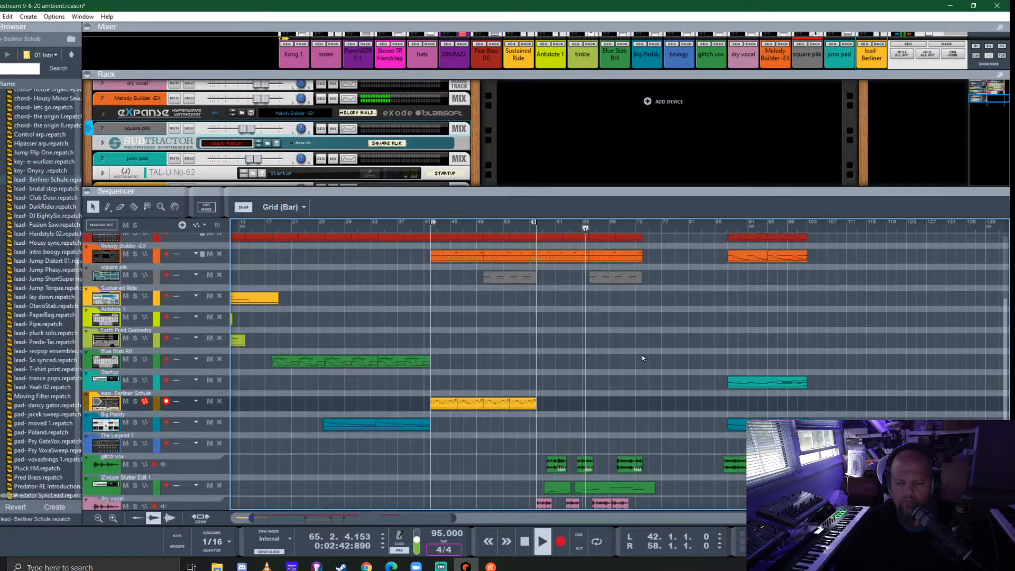
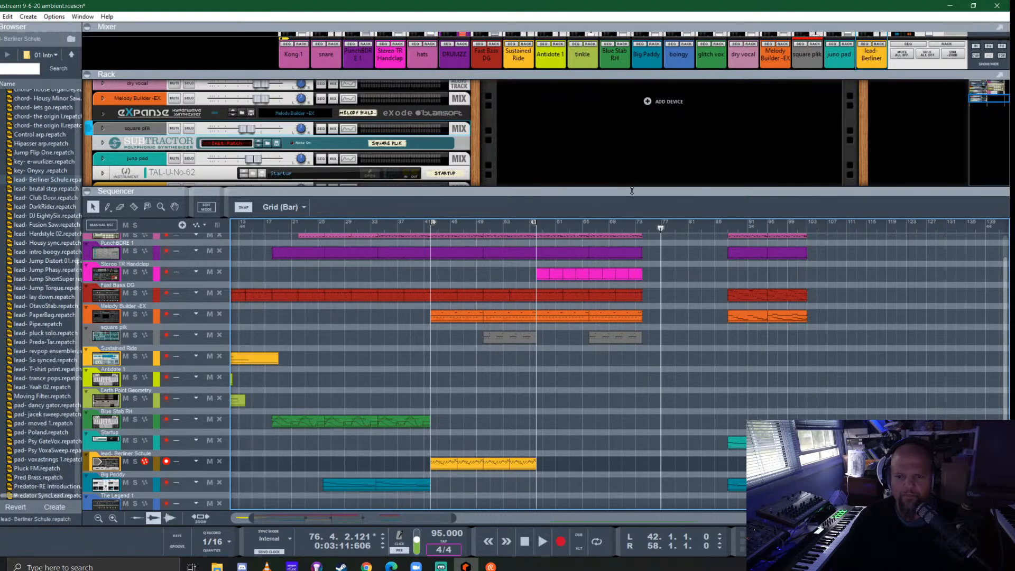
- Enlarge the sequencer over the rack and play the arrangement from bar 18
left_click_drag(632, 191, 668, 79)
scroll(498, 376, "left", 3)
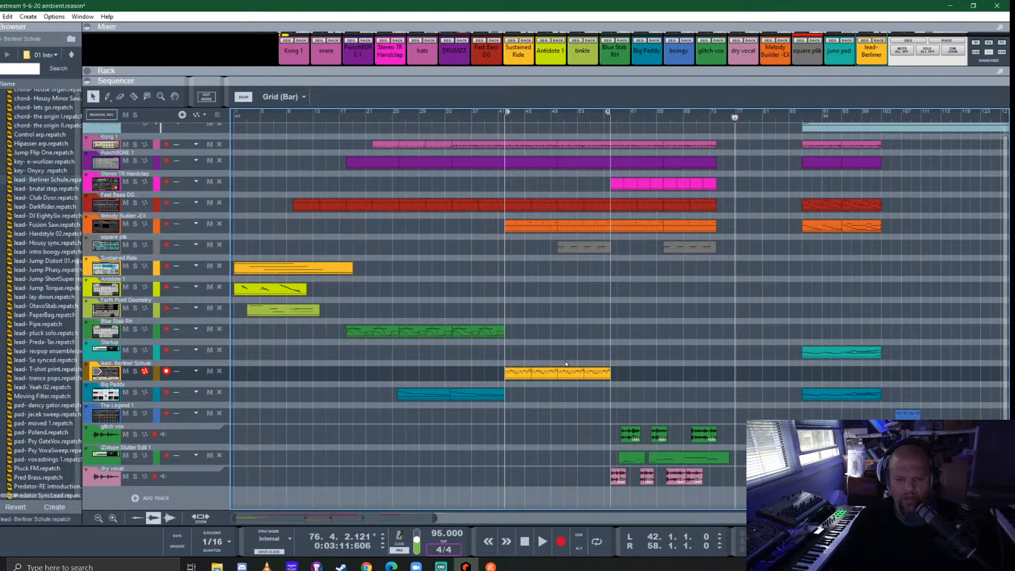
scroll(554, 359, "down", 2)
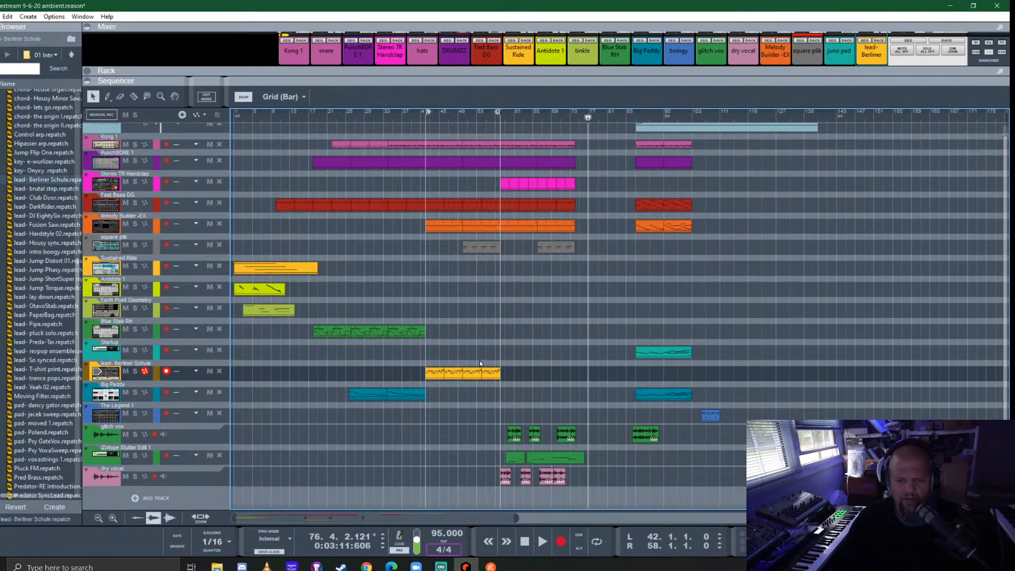
scroll(480, 361, "up", 3)
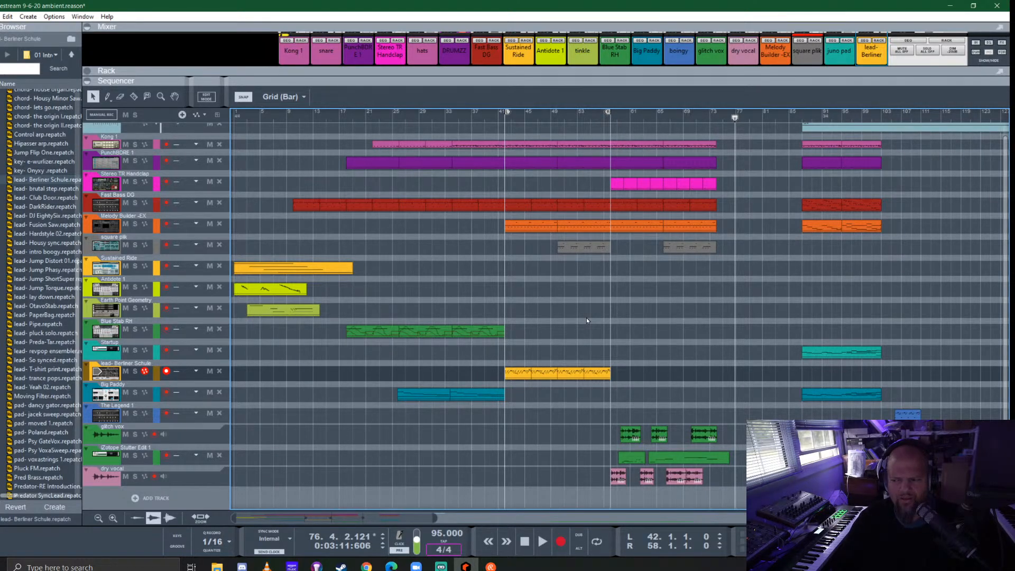
key("KP_0")
key("KP_0")
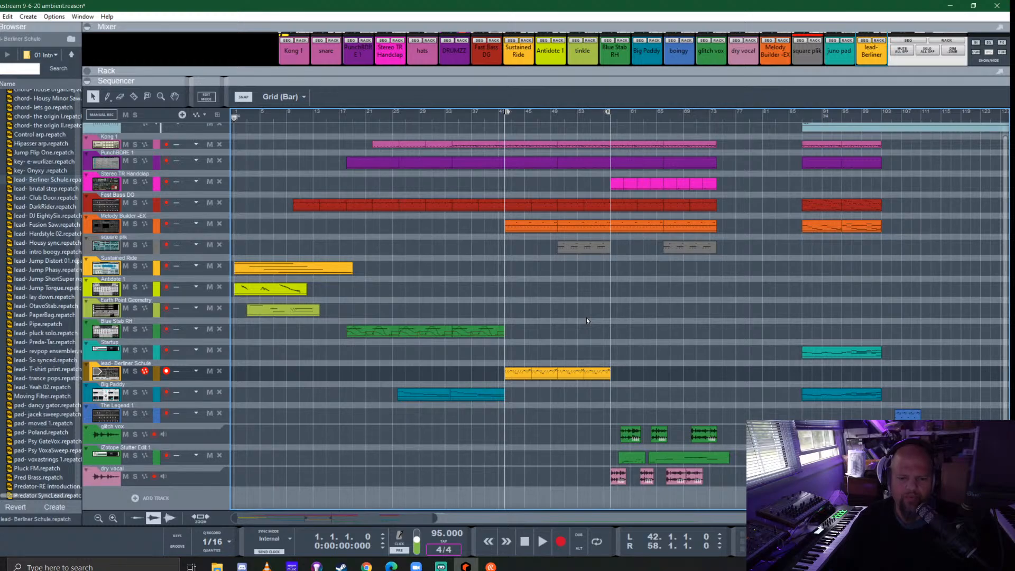
left_click(346, 116)
key("space")
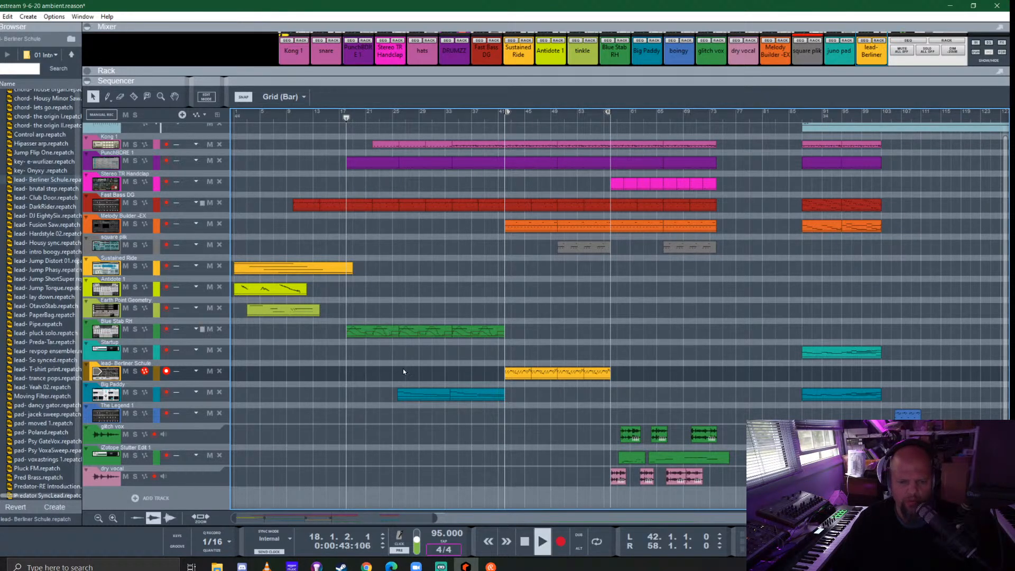
scroll(363, 339, "up", 3)
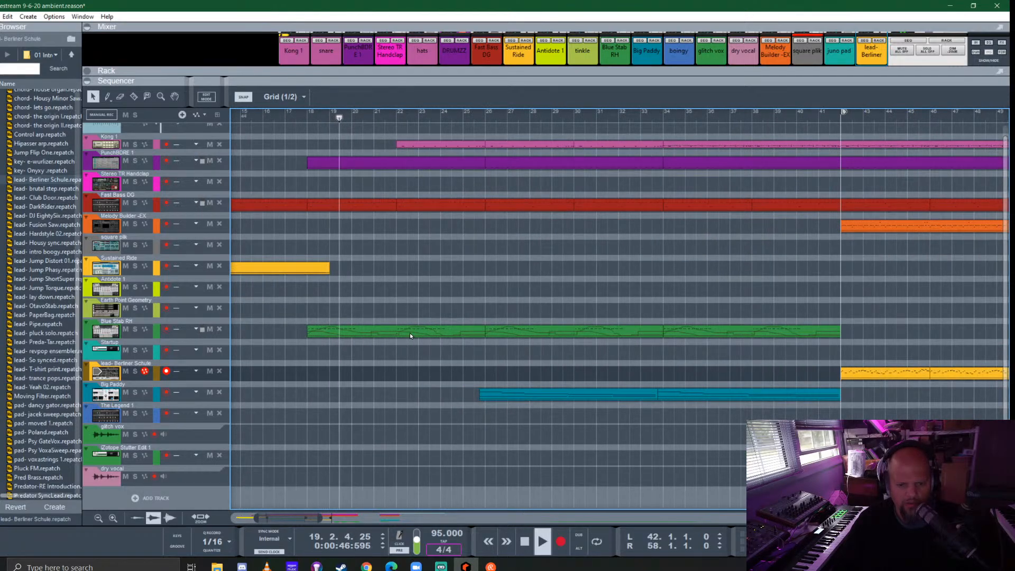
- In the first Blue Stab RH clip, delete the second pitch bend point after bar 18.3 and play the edit back
double_click(382, 332)
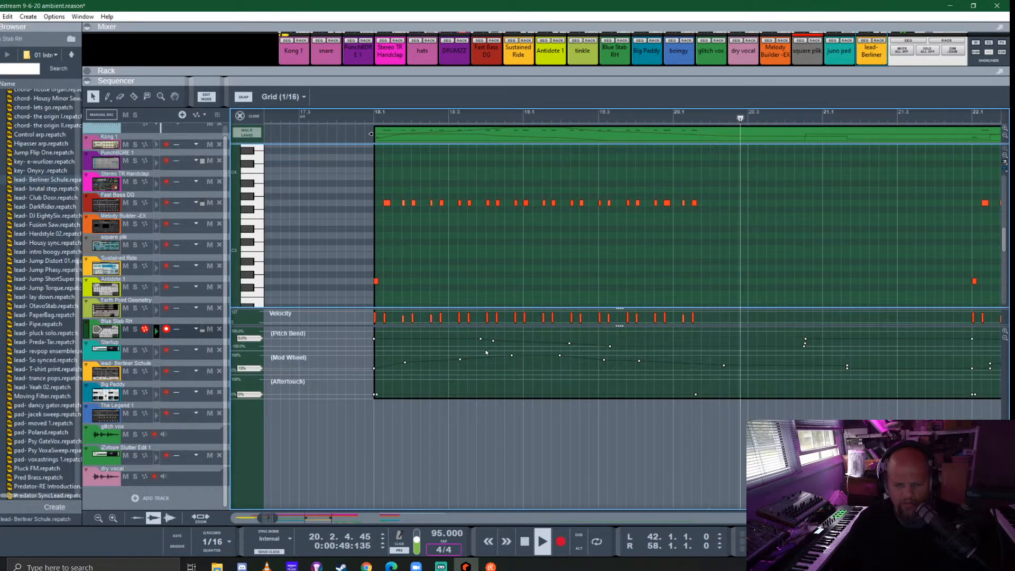
key("space")
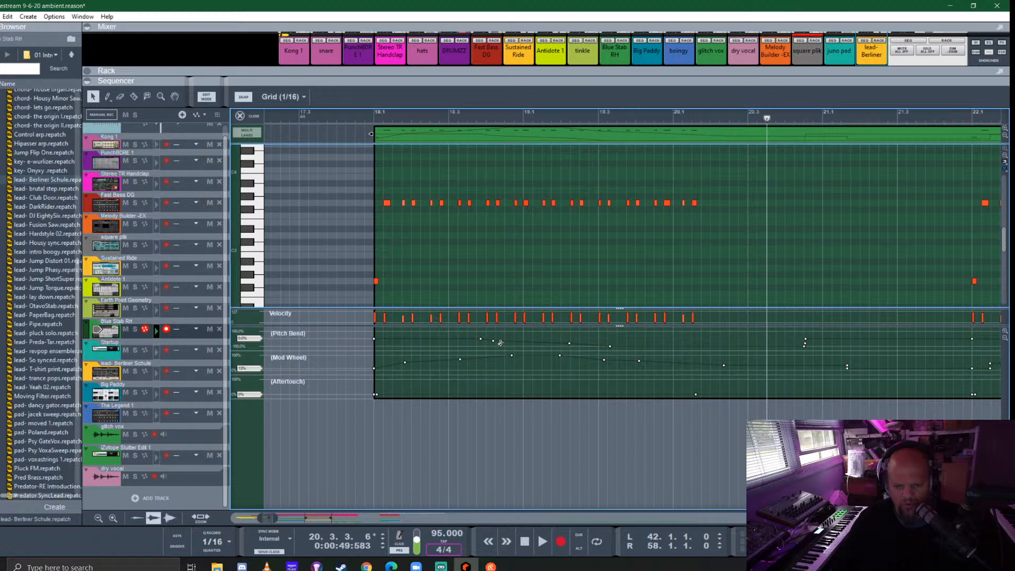
left_click(497, 345)
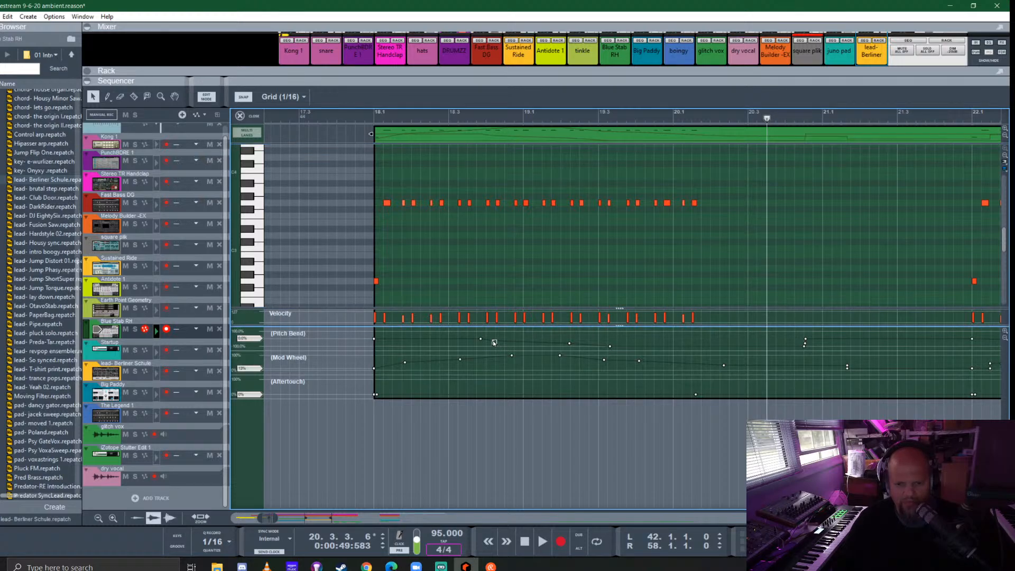
key("Delete")
left_click(373, 118)
key("space")
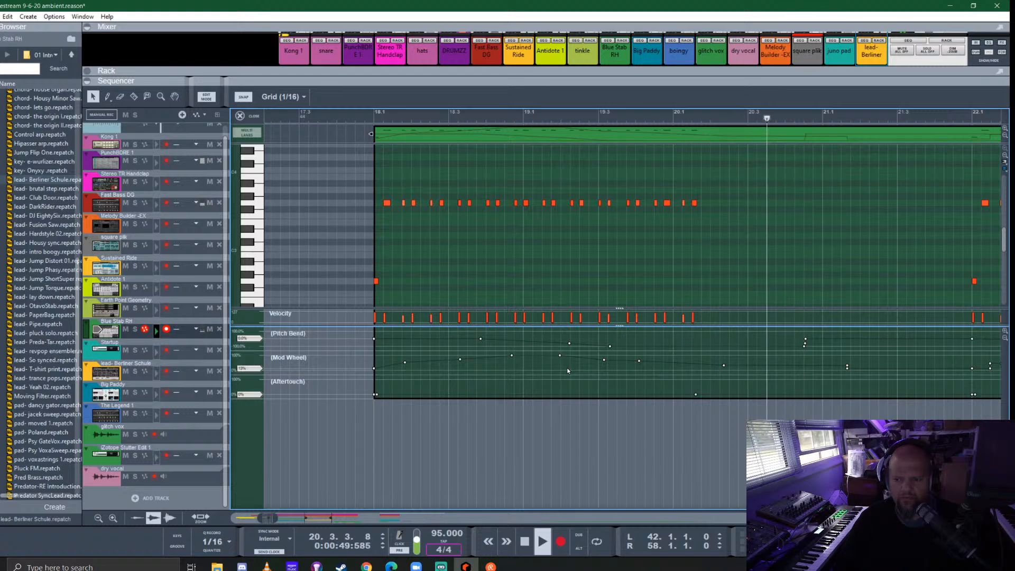
key("space")
- Split the first Blue Stab RH clip at 21.3.1, delete the second part, and copy the first part to bar 22
scroll(567, 366, "down", 4)
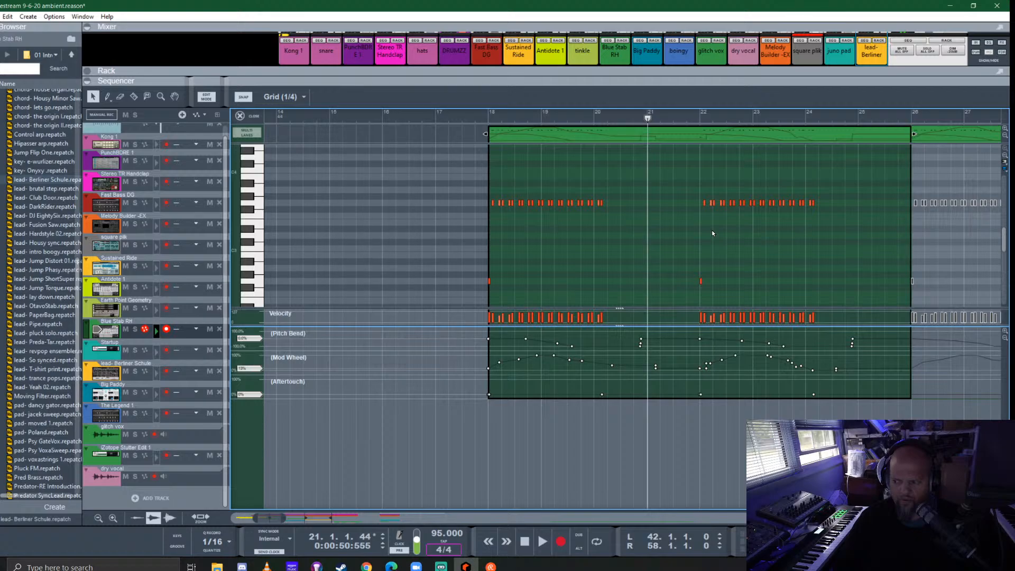
left_click(676, 134)
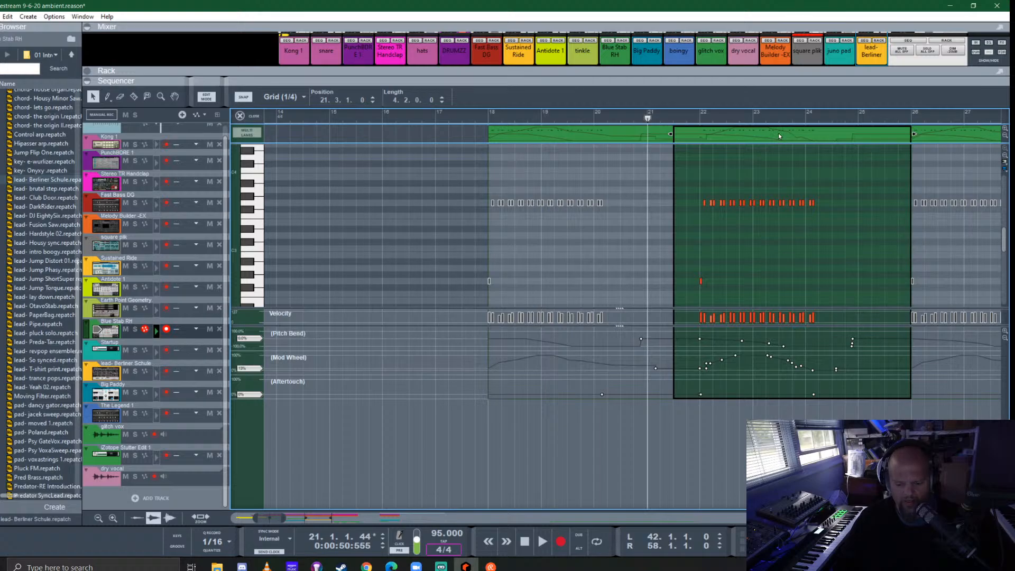
key("Delete")
left_click_drag(573, 136, 783, 154)
- Extend the Blue Stab RH clip at bar 18 to 4 bars and join it with its copy at bar 22
left_click(670, 134)
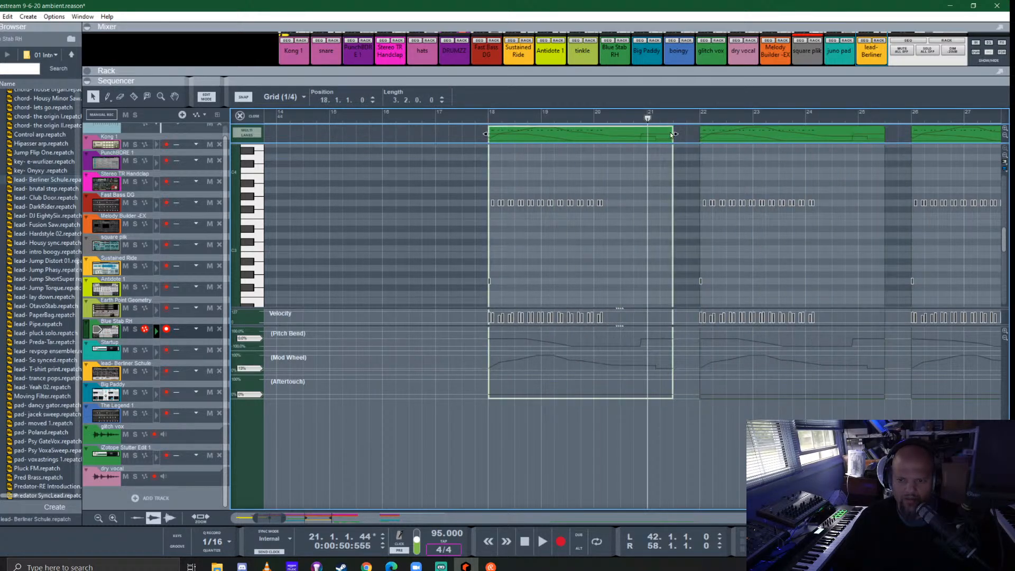
left_click_drag(677, 134, 696, 135)
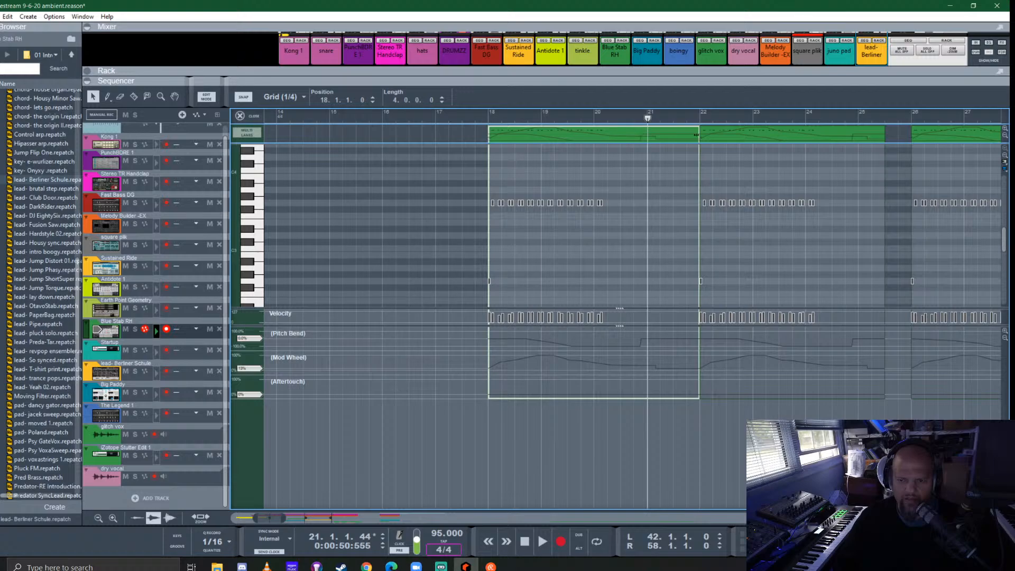
left_click_drag(411, 140, 725, 127)
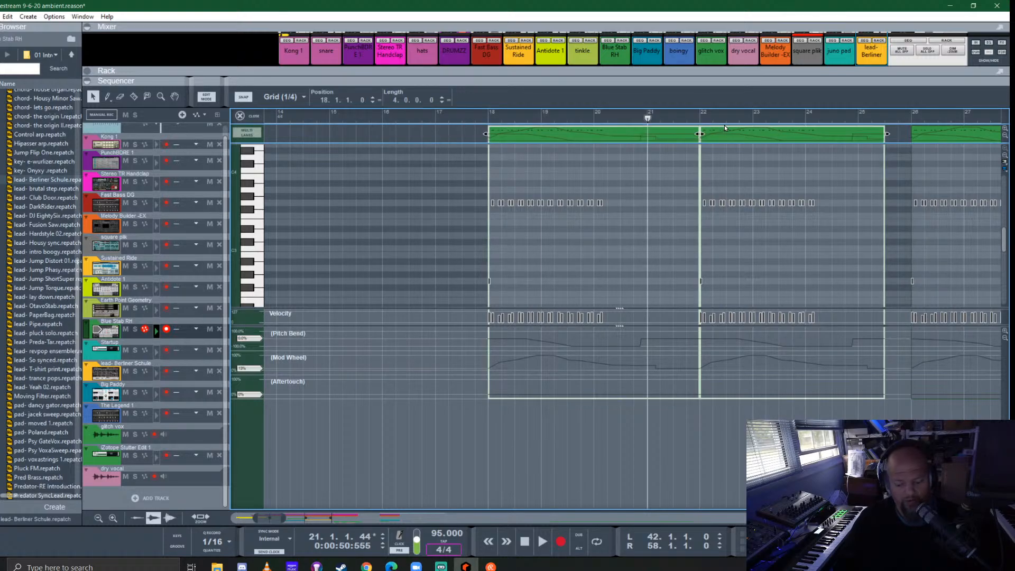
key("ctrl+j")
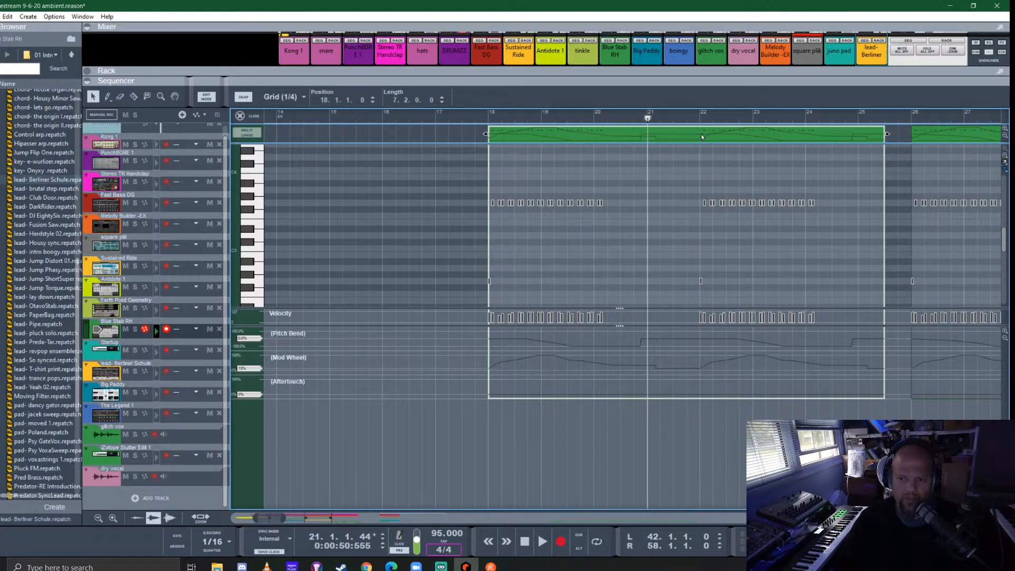
- Check the joined Blue Stab RH clip's notes and controller data while playing from bar 21
double_click(701, 134)
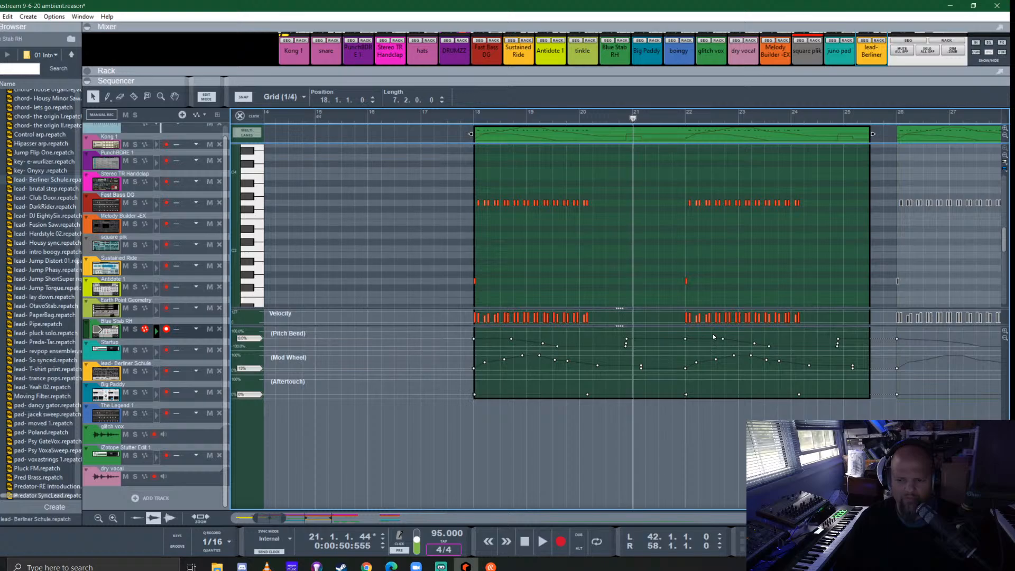
key("space")
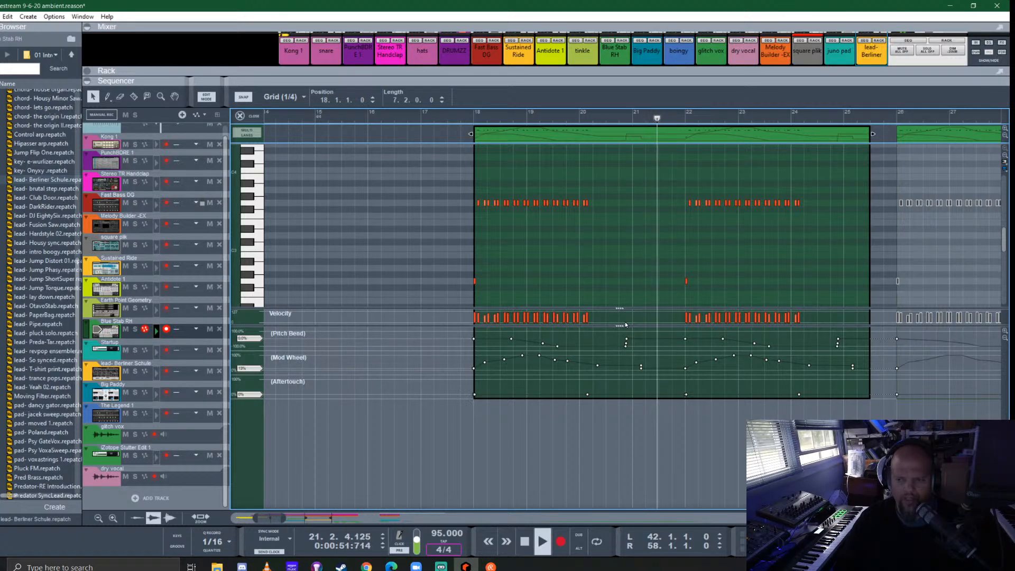
scroll(626, 320, "right", 4)
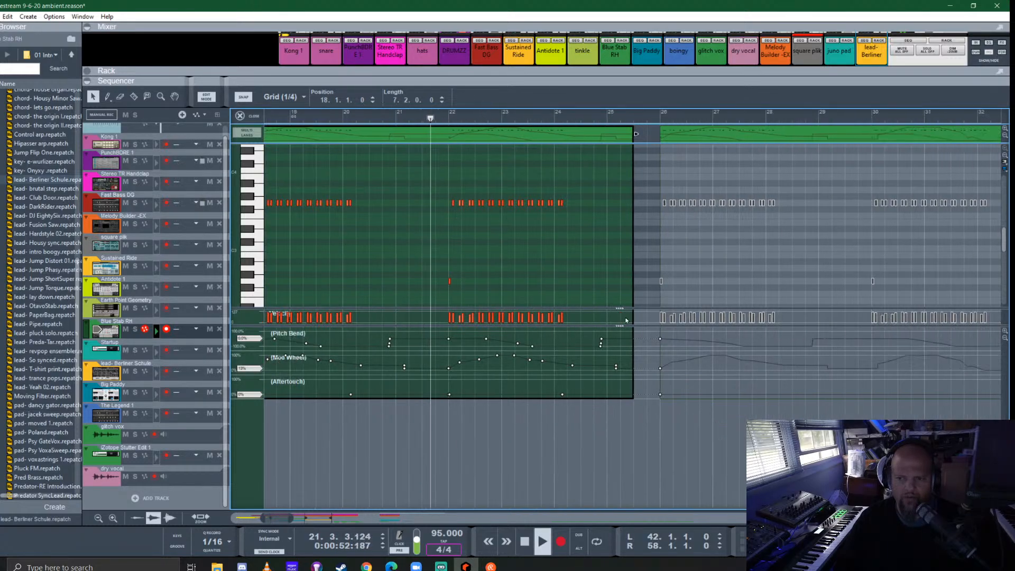
left_click(241, 115)
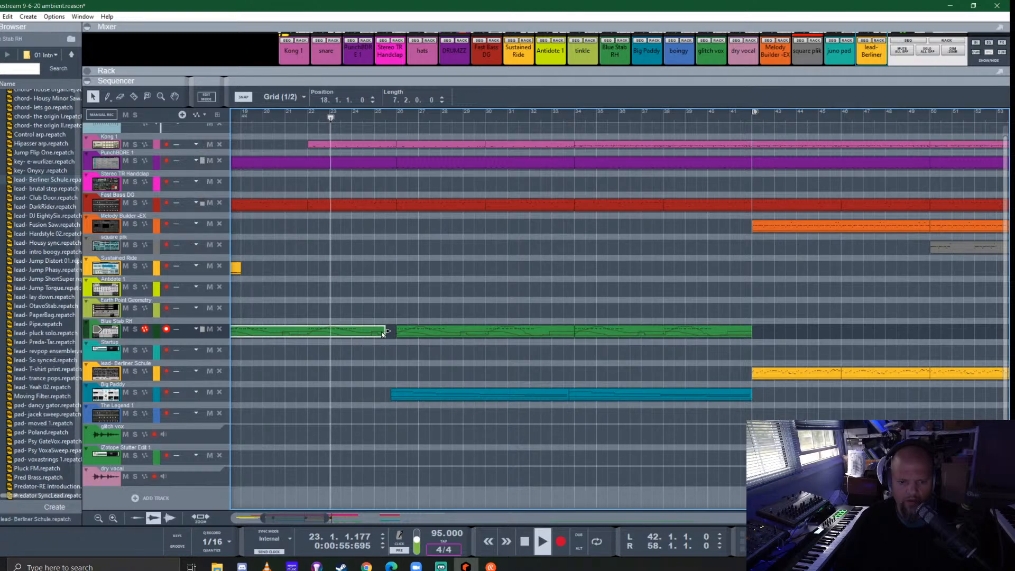
- Replace the Blue Stab RH clips at bars 26 and 34 with copies of the edited first clip
left_click(487, 306)
left_click(667, 333)
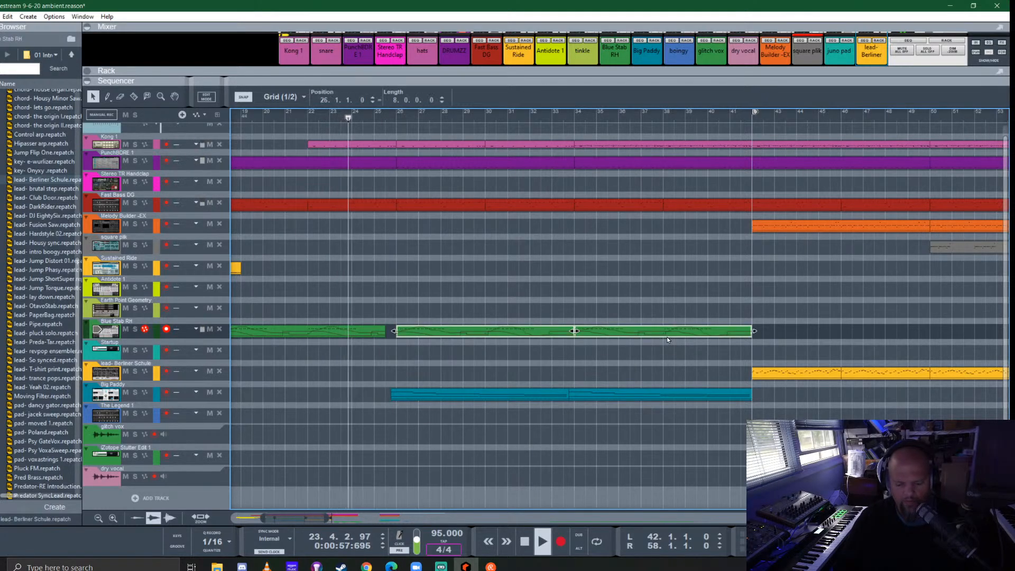
key("Delete")
left_click_drag(281, 329, 620, 328)
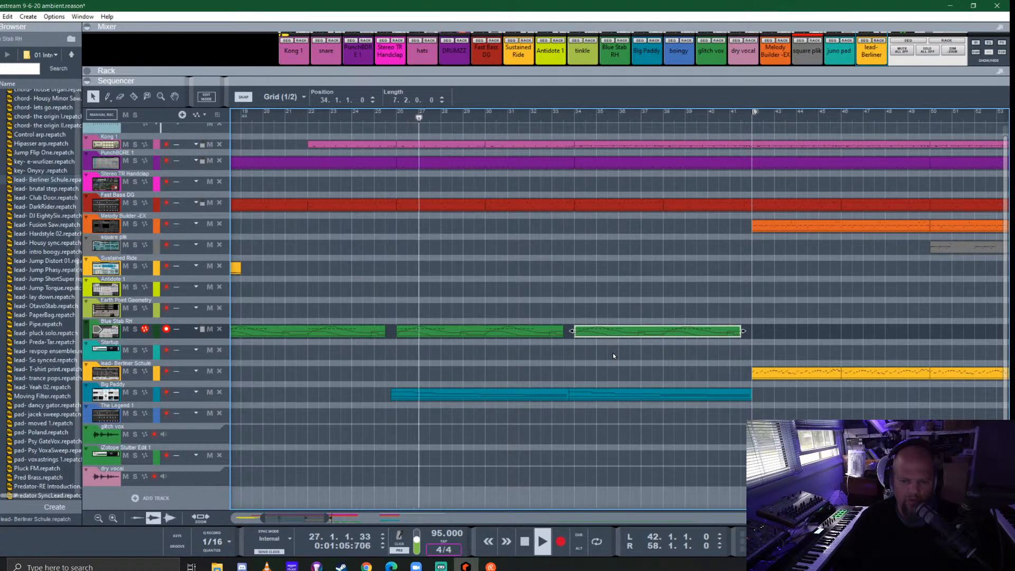
- Play the transition before bar 26 and trim the start of the first Big Paddy clip to bar 26
scroll(341, 399, "up", 5)
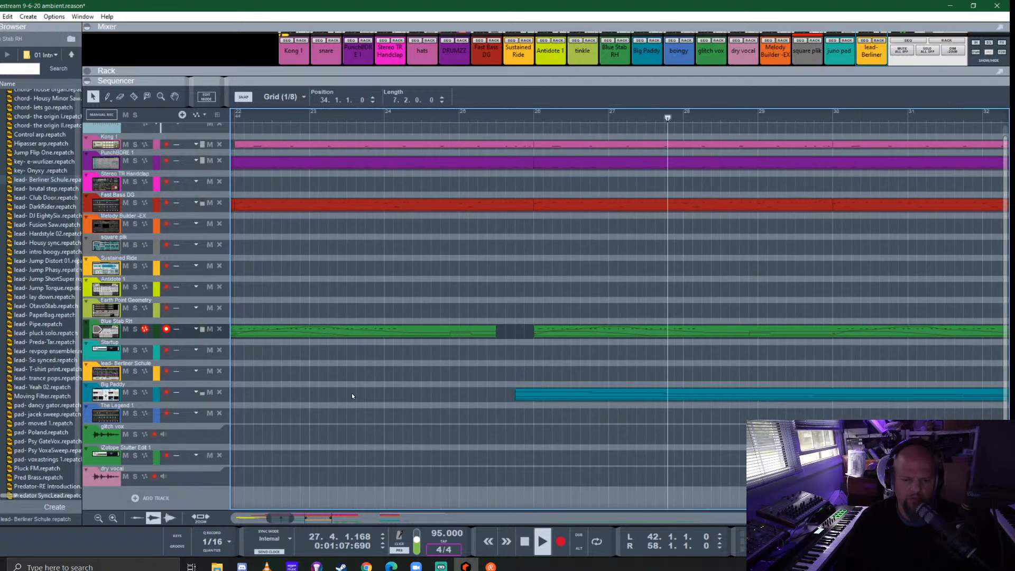
scroll(423, 389, "up", 1)
key("space")
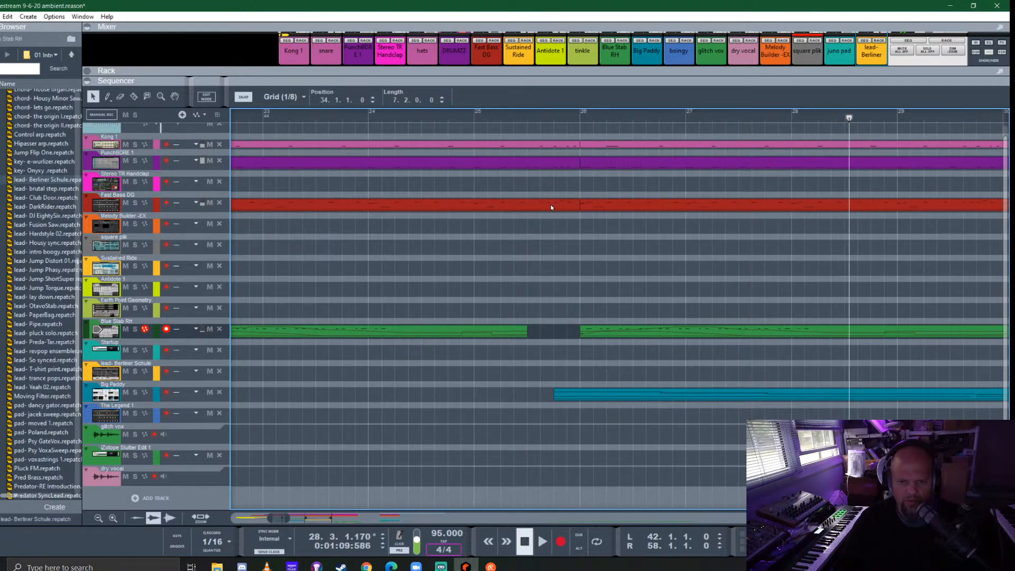
left_click(453, 119)
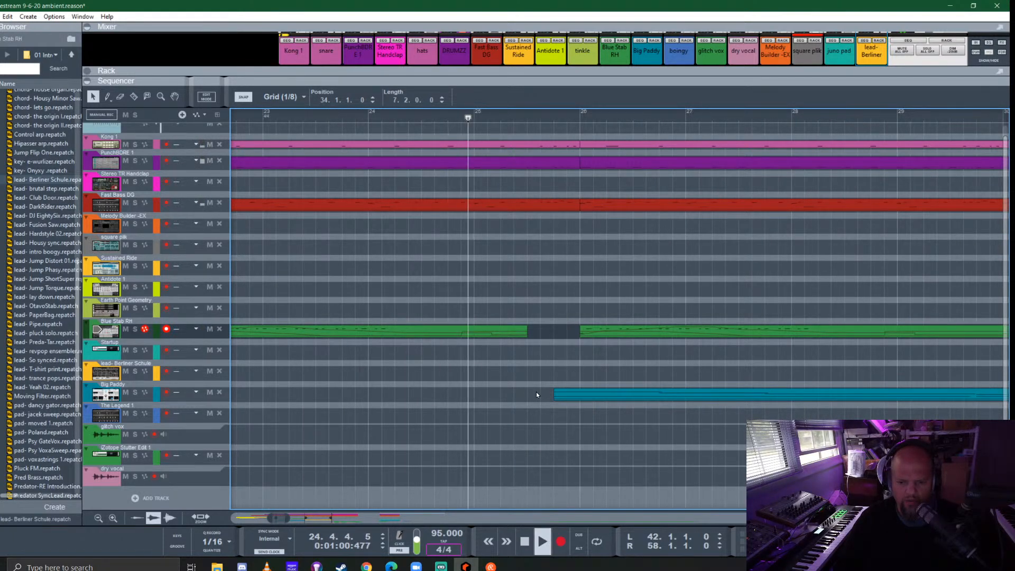
left_click(562, 398)
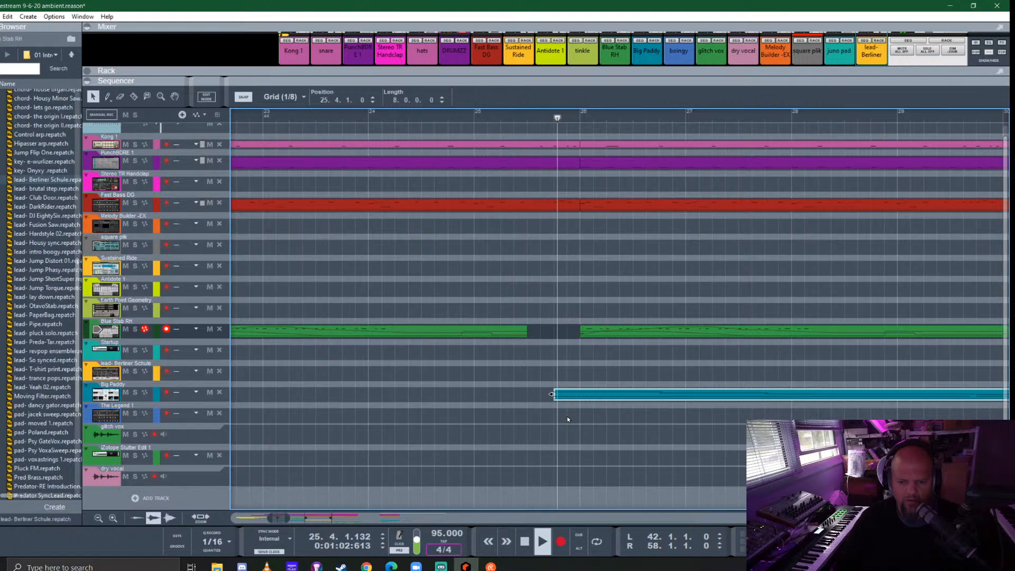
key("space")
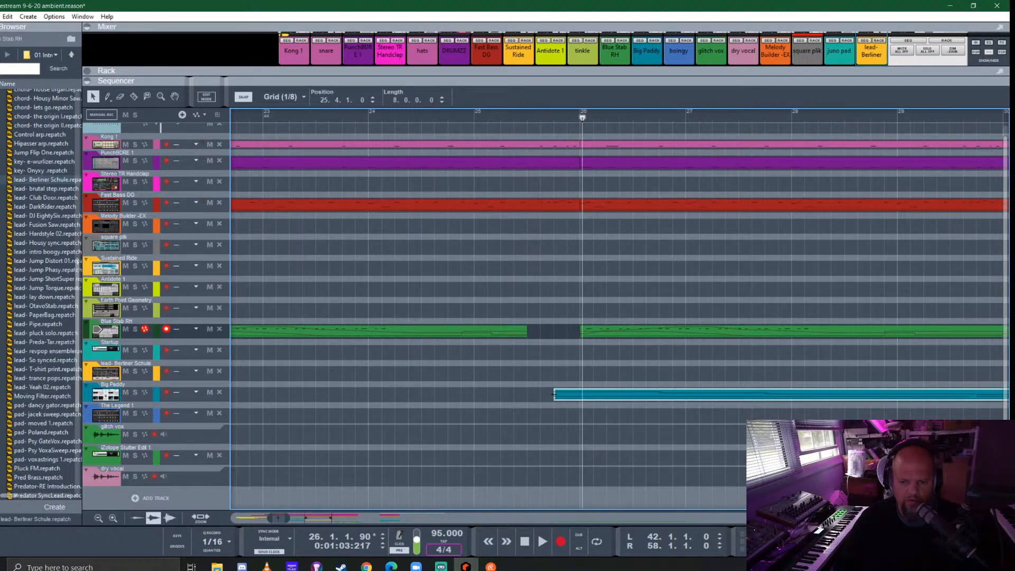
double_click(573, 399)
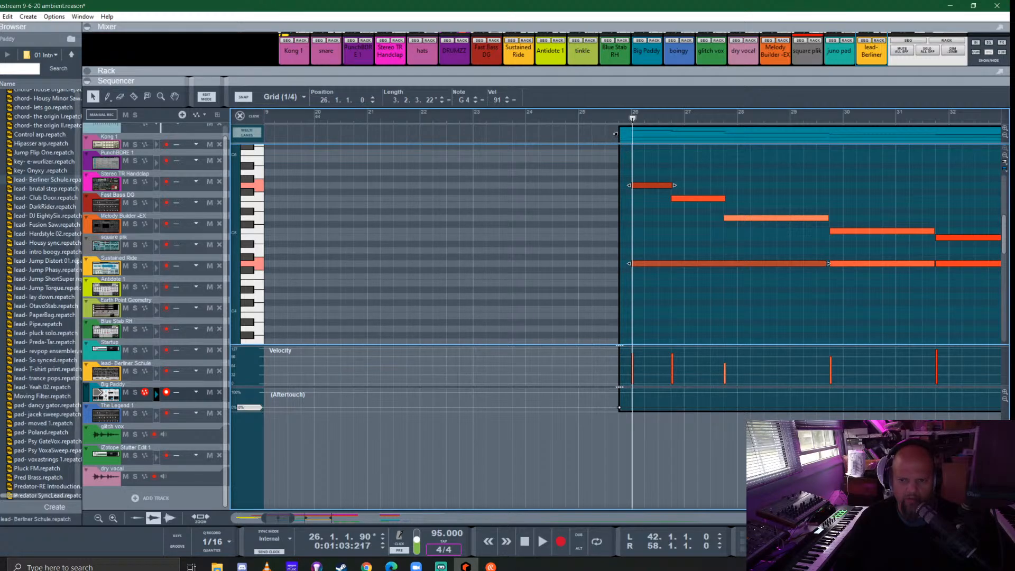
left_click_drag(615, 134, 635, 139)
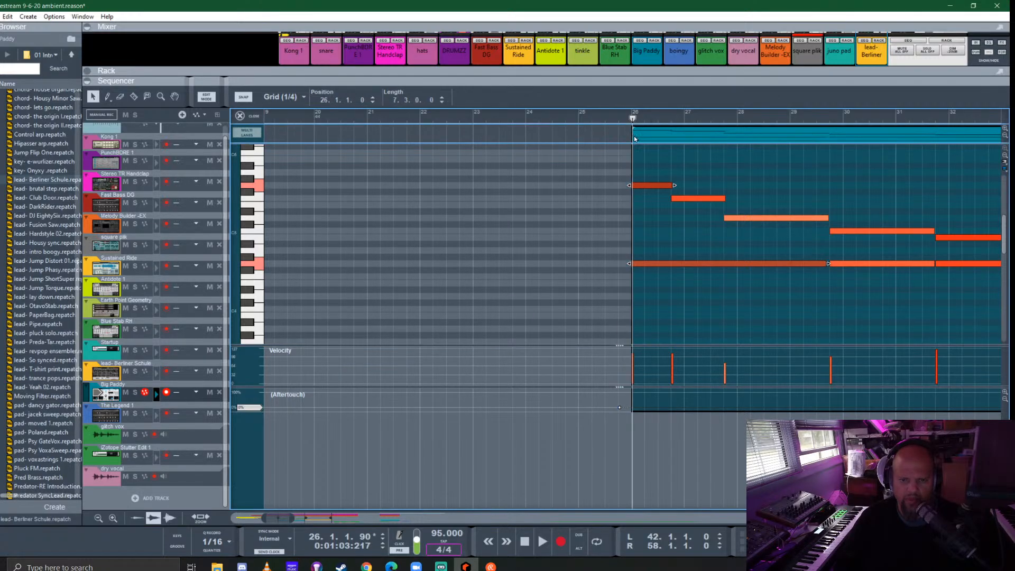
left_click(246, 118)
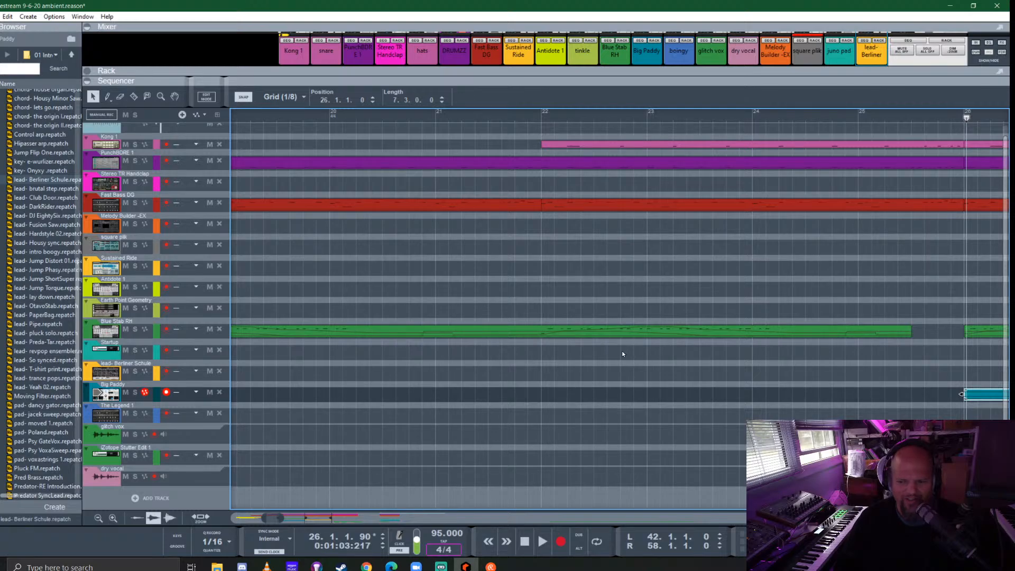
- Play from just before bar 25 to check how the trimmed Big Paddy clip enters at bar 26
scroll(622, 353, "down", 2)
key("space")
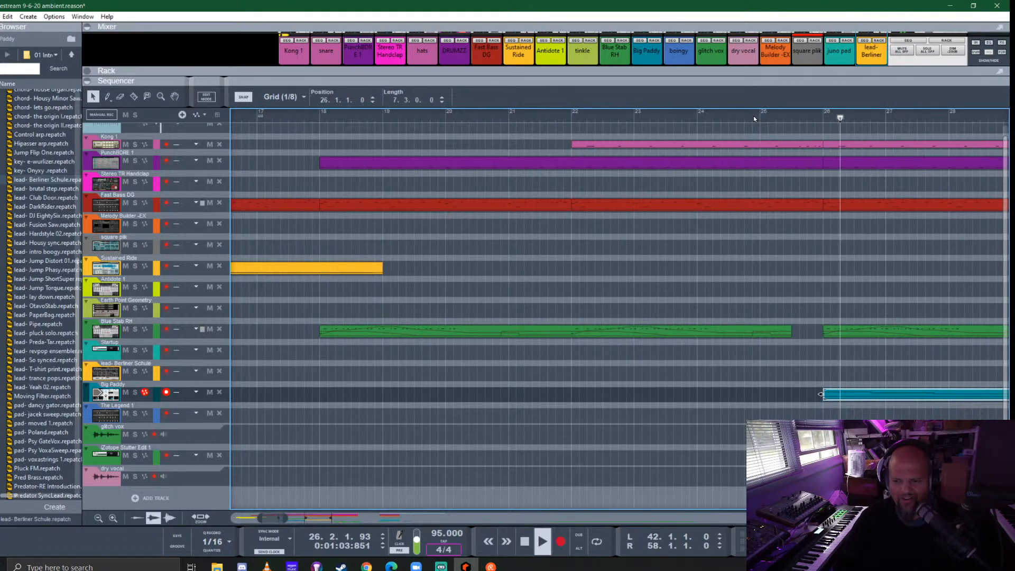
key("space")
left_click(753, 116)
key("space")
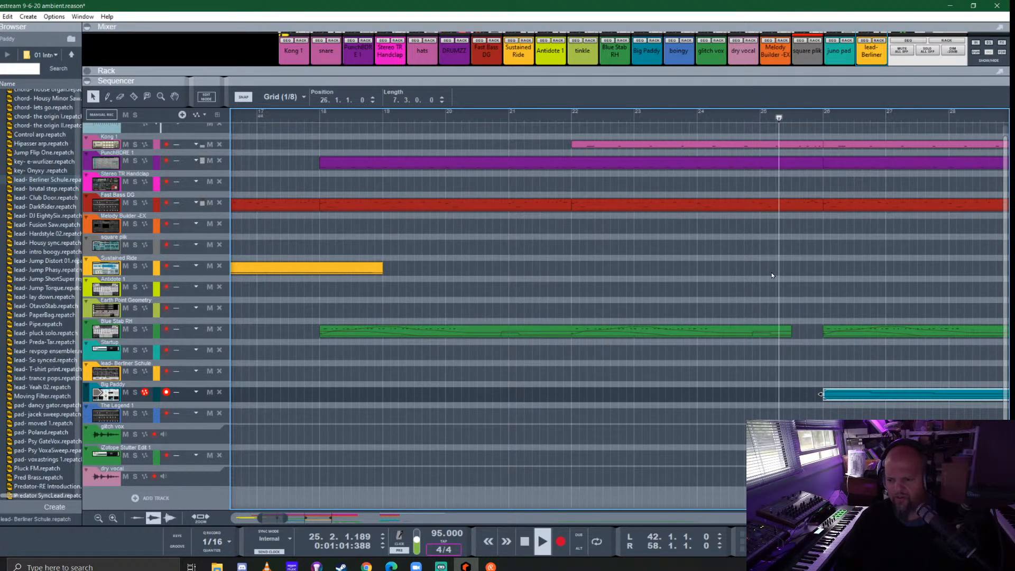
scroll(908, 408, "up", 2)
scroll(908, 407, "up", 2)
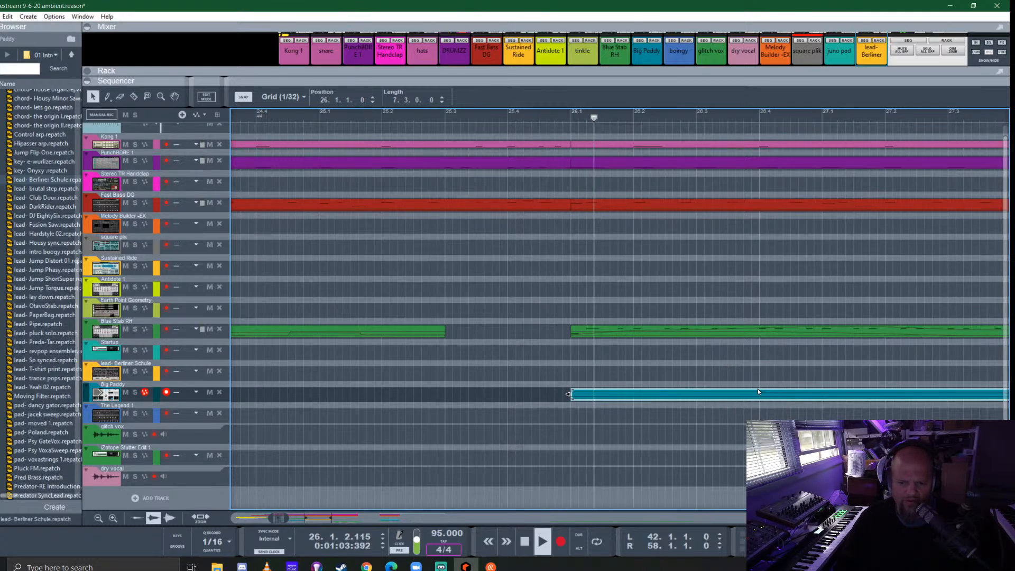
scroll(524, 407, "down", 2)
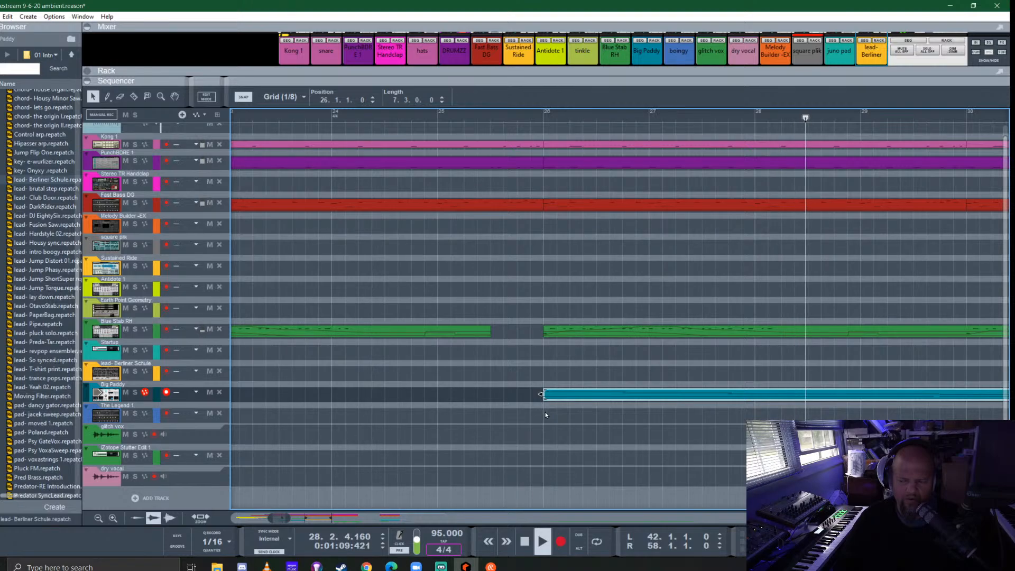
- Extend the start of the first Big Paddy clip back to 25.4.3.0 and its two opening notes to 25.4.4.0
key("space")
double_click(548, 399)
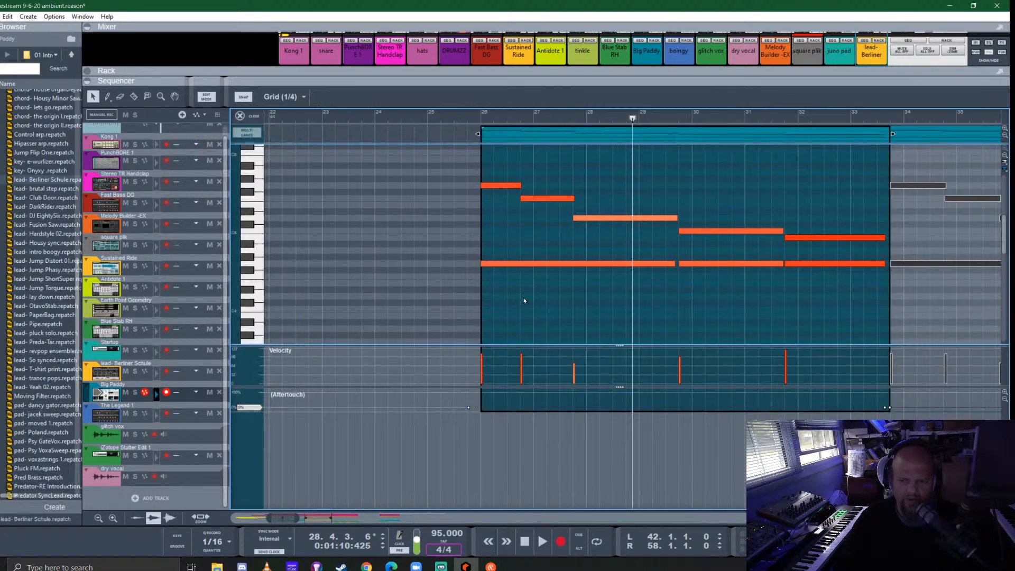
scroll(433, 221, "up", 3)
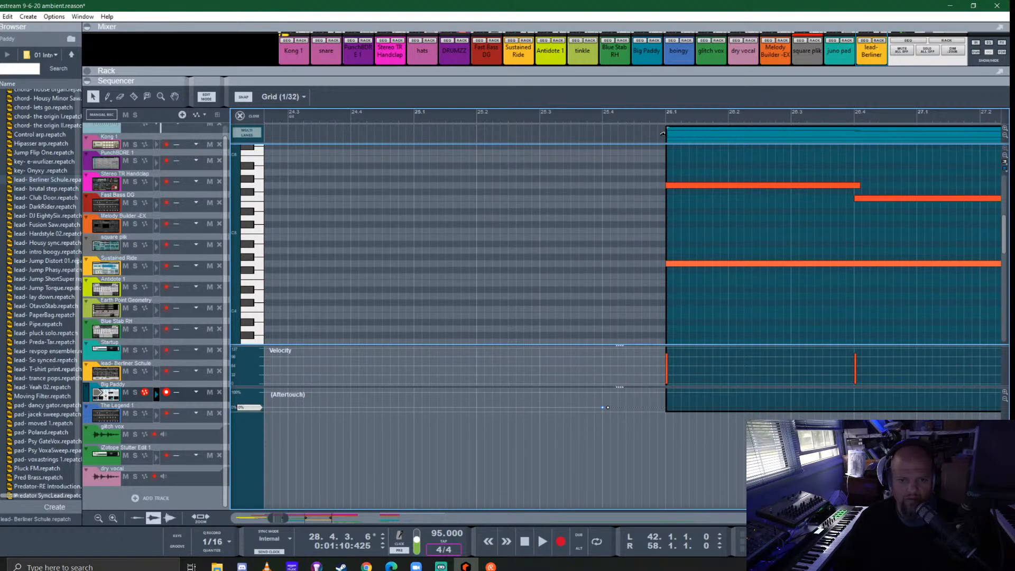
left_click_drag(663, 134, 635, 136)
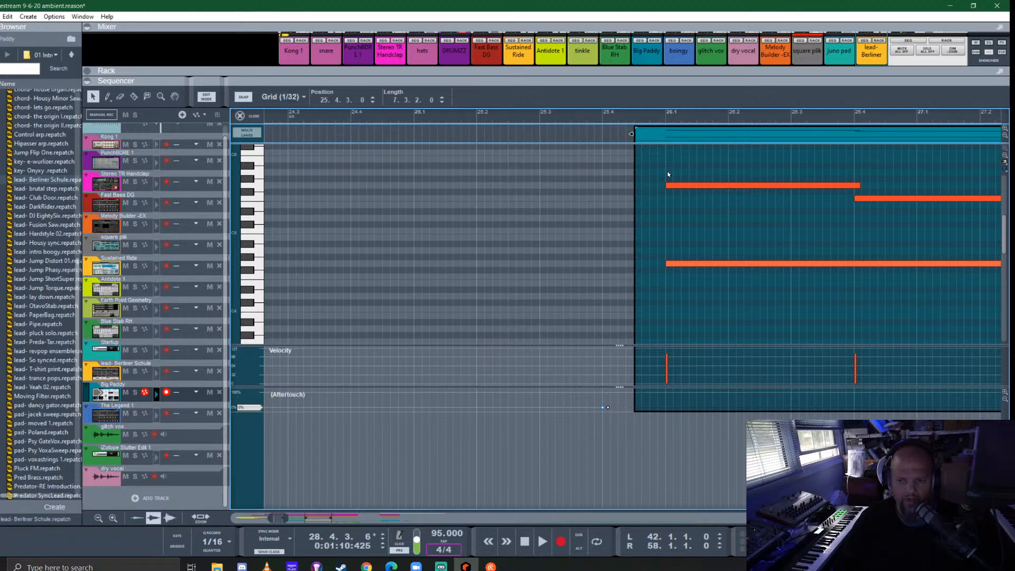
left_click_drag(667, 172, 680, 269)
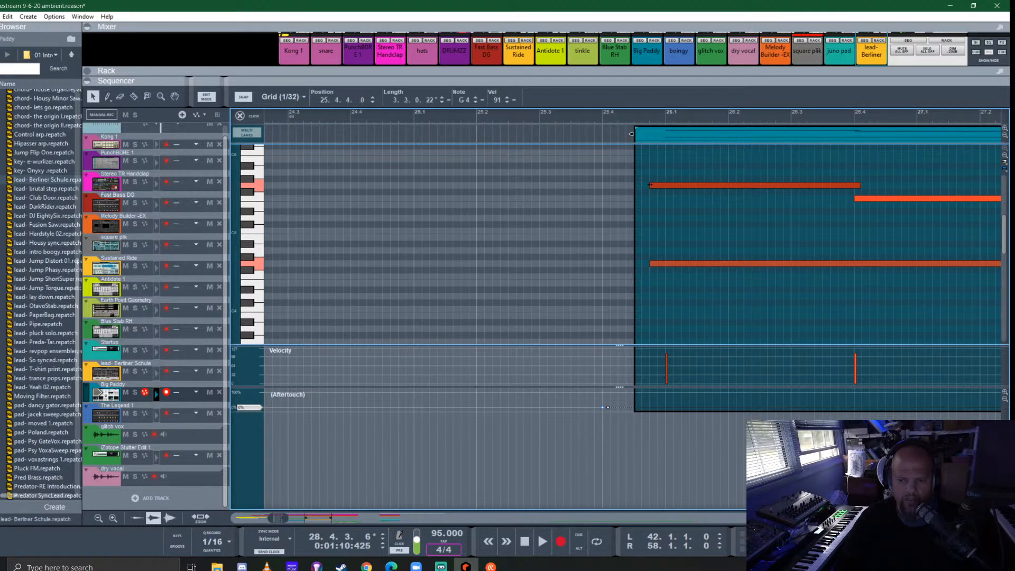
left_click(247, 115)
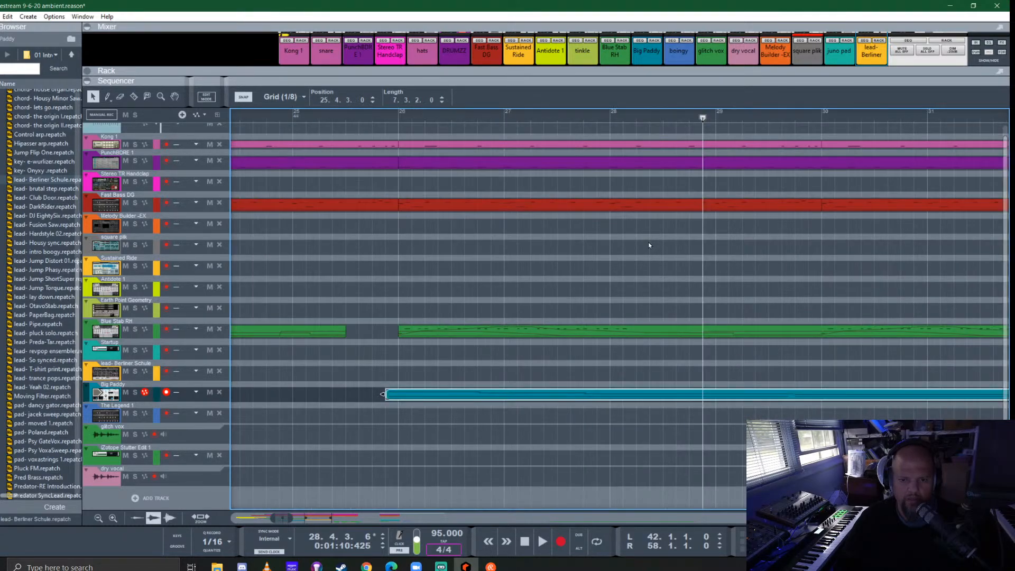
- Play from just after bar 25 to check how the earlier Big Paddy entry sounds into the following section
left_click(321, 115)
key("space")
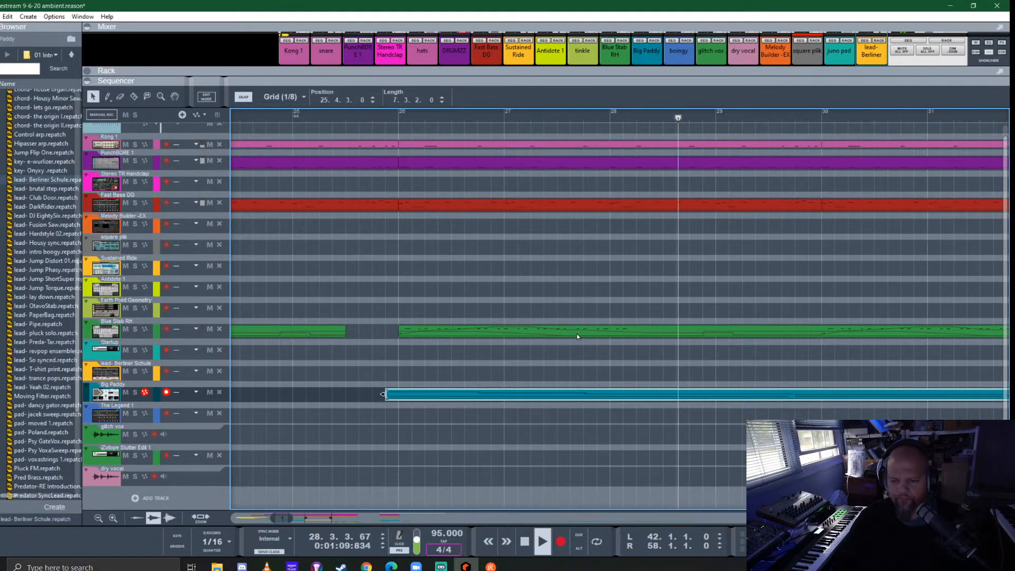
scroll(577, 336, "down", 4)
scroll(577, 336, "down", 1)
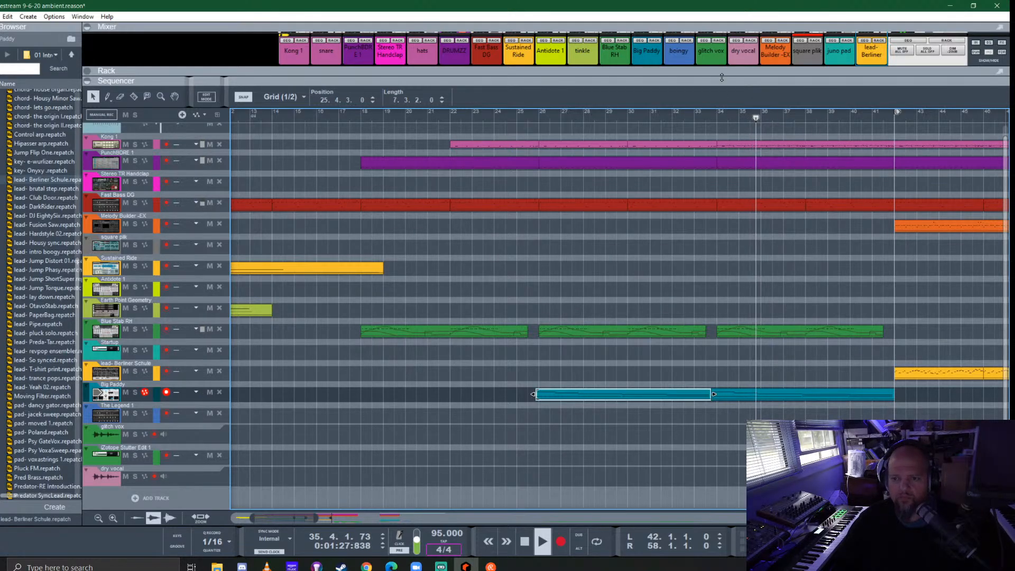
- Solo the hats channel in the mixer and compare it with the FX 2 send off and on, then unsolo it
left_click_drag(718, 70, 718, 380)
scroll(364, 228, "down", 2)
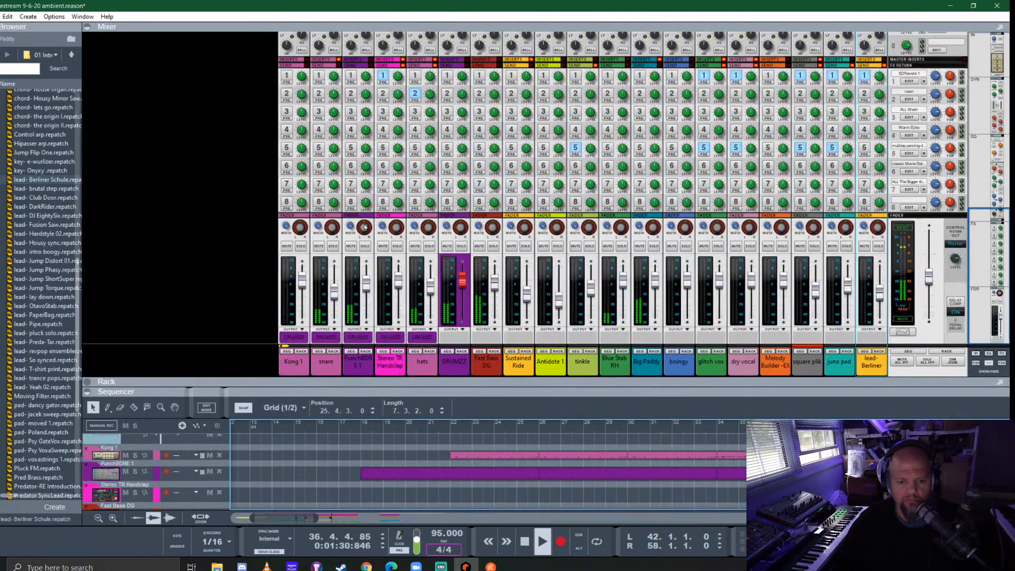
left_click(429, 247)
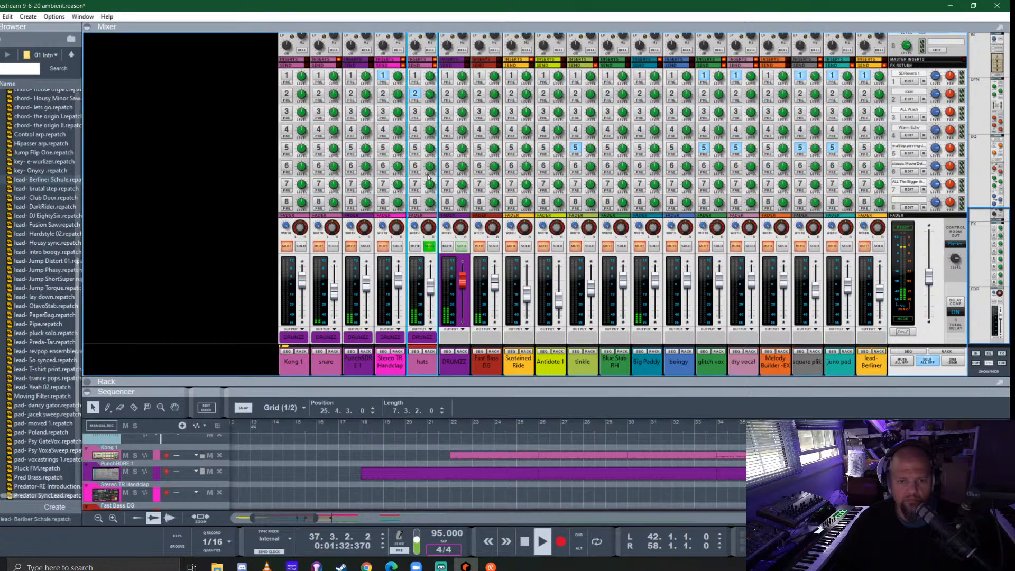
left_click(416, 94)
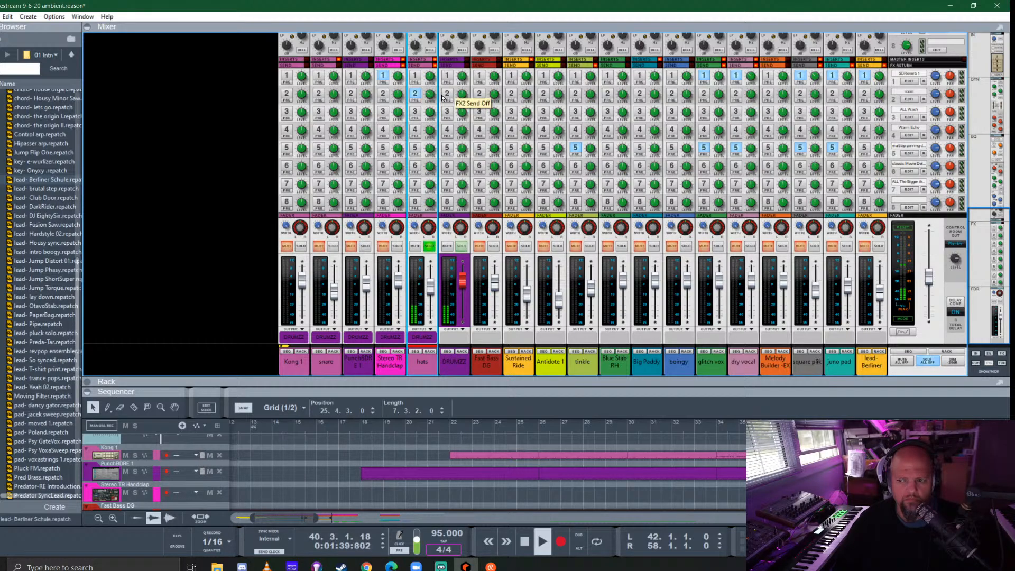
left_click(416, 94)
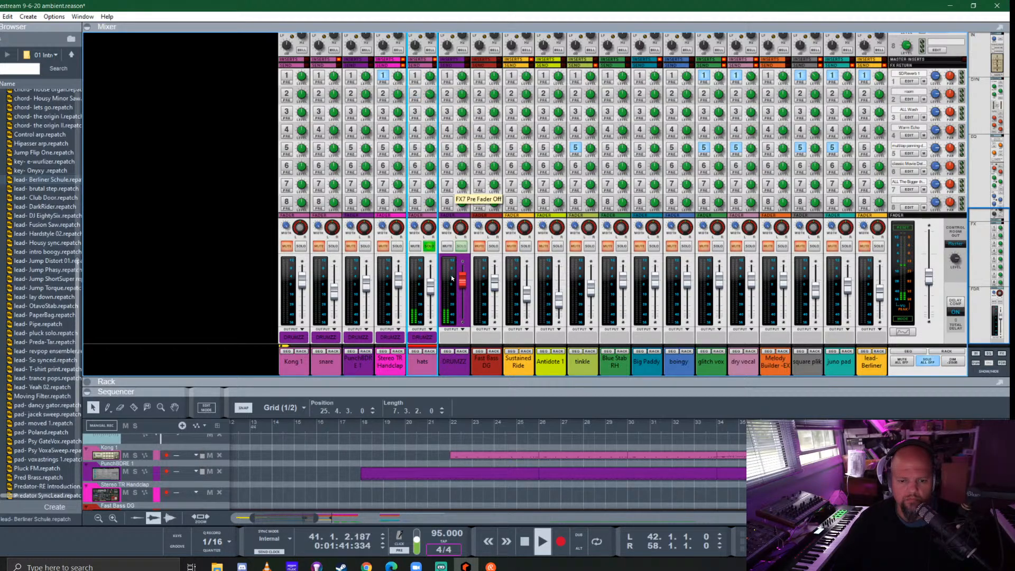
left_click(429, 247)
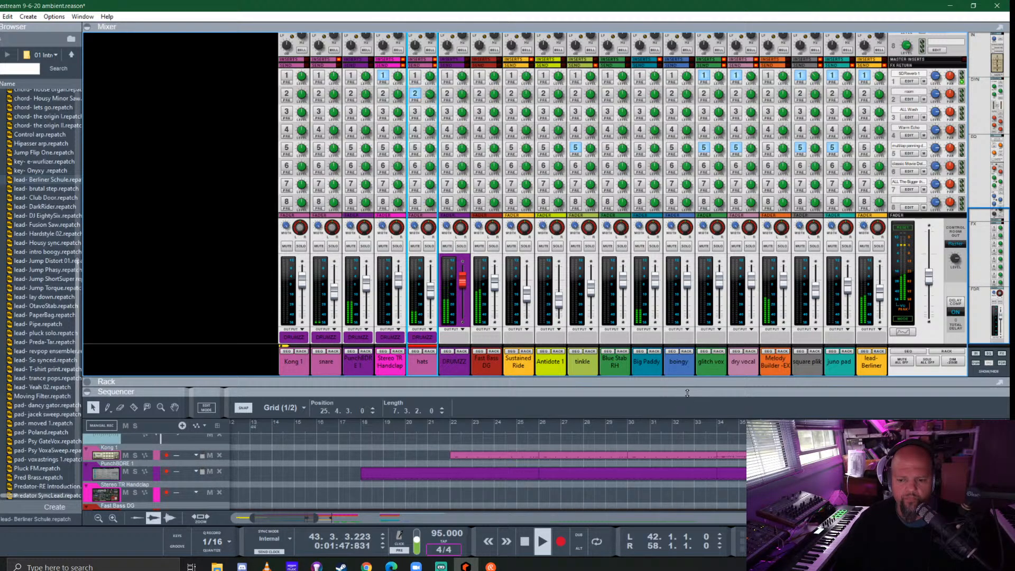
left_click_drag(688, 393, 687, 81)
- Review the arrangement from bar 42 onward during playback and set the playback position to bar 50
scroll(664, 299, "down", 2)
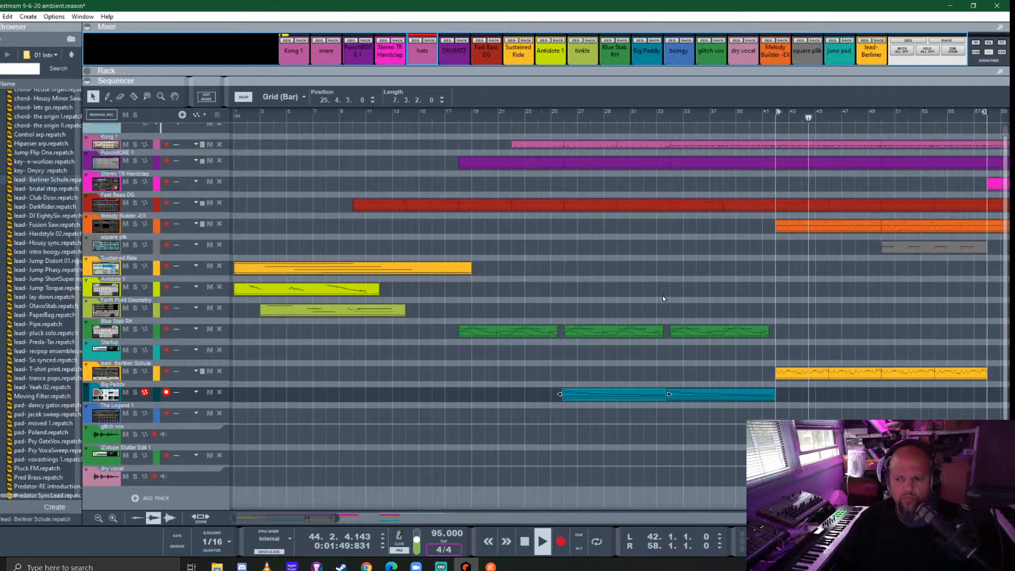
scroll(663, 299, "right", 6)
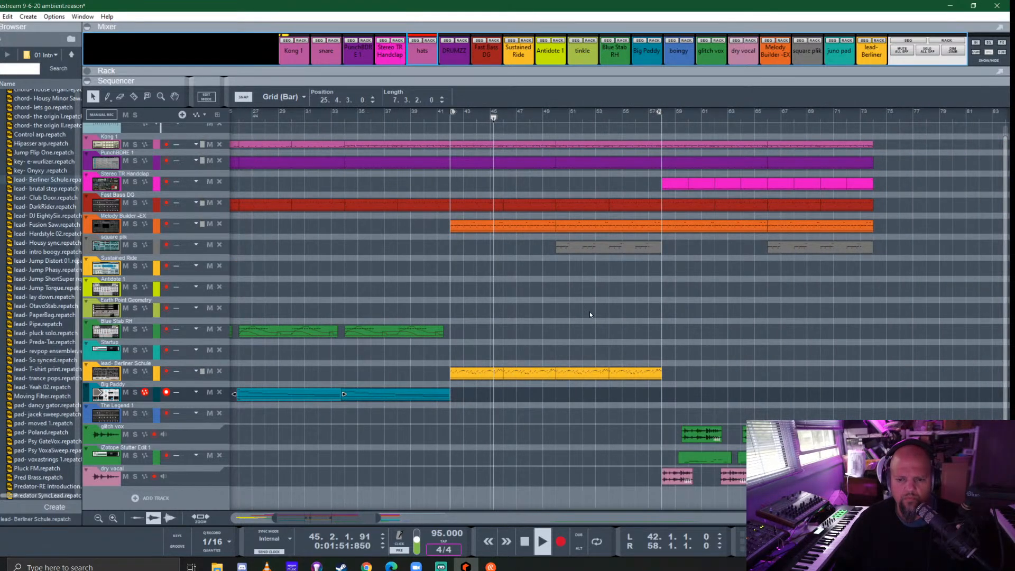
scroll(578, 306, "down", 1)
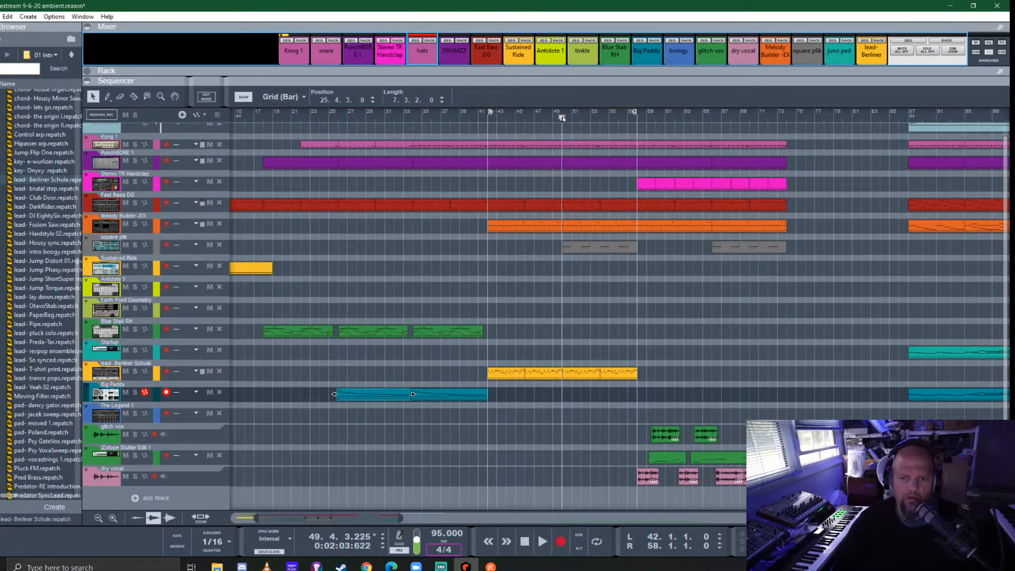
left_click(564, 117)
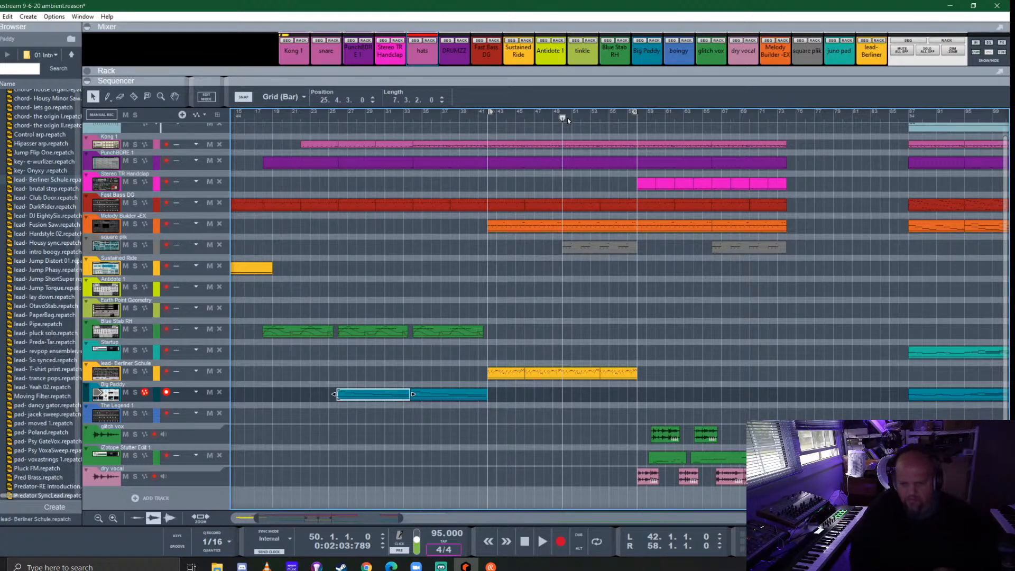
- Add a new audio track and record a take on it from bar 41 to just past bar 58
left_click(145, 499)
left_click(182, 502)
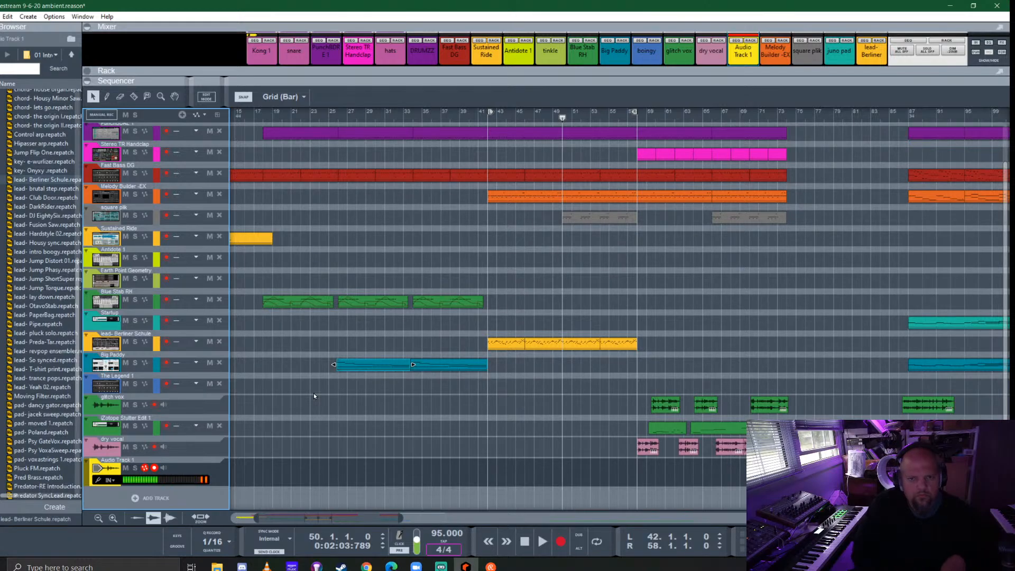
left_click(479, 113)
key("ctrl+Return")
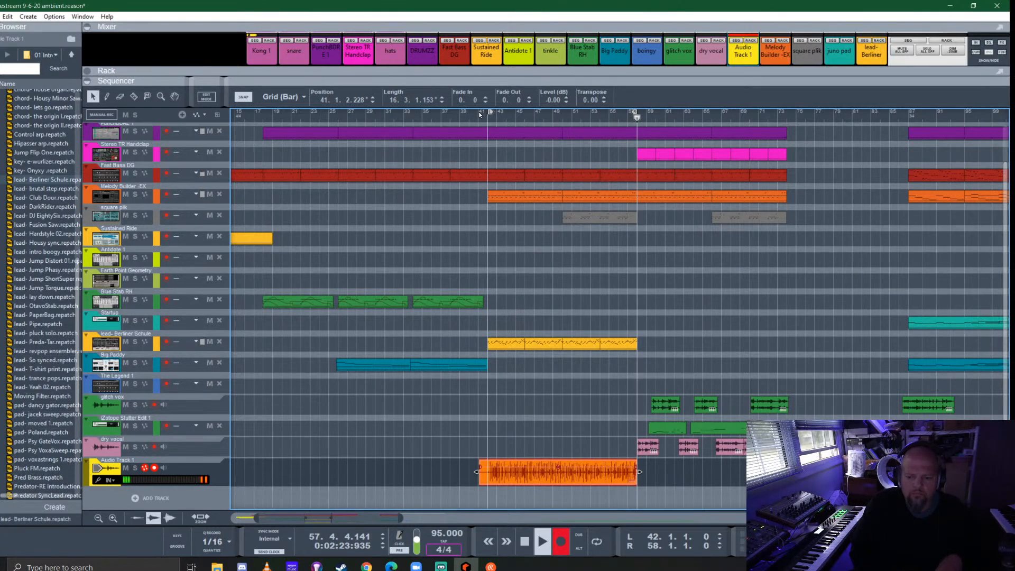
key("ctrl+Return")
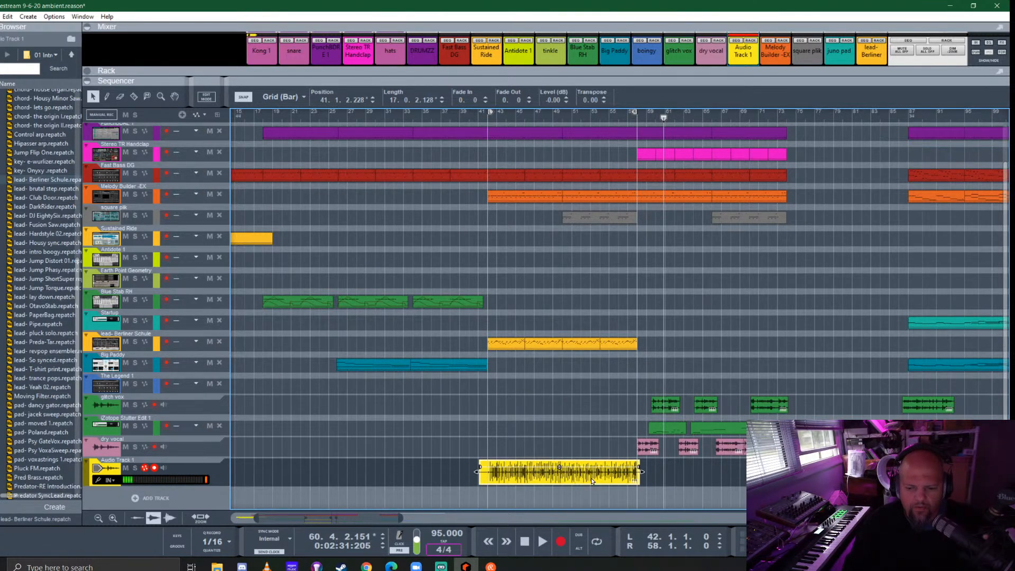
- Open the newly recorded audio clip in the comp editor
scroll(591, 481, "up", 5)
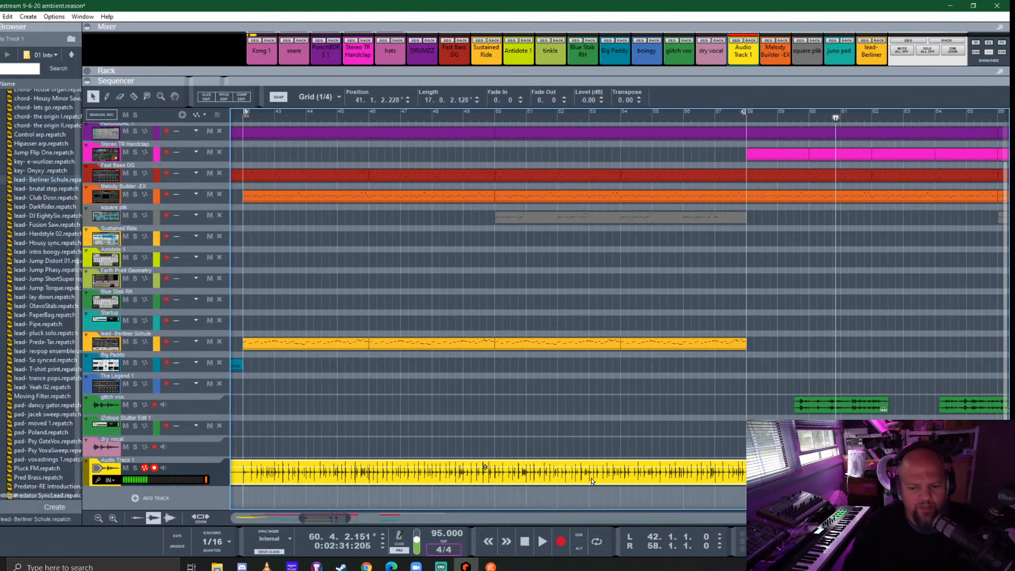
double_click(517, 479)
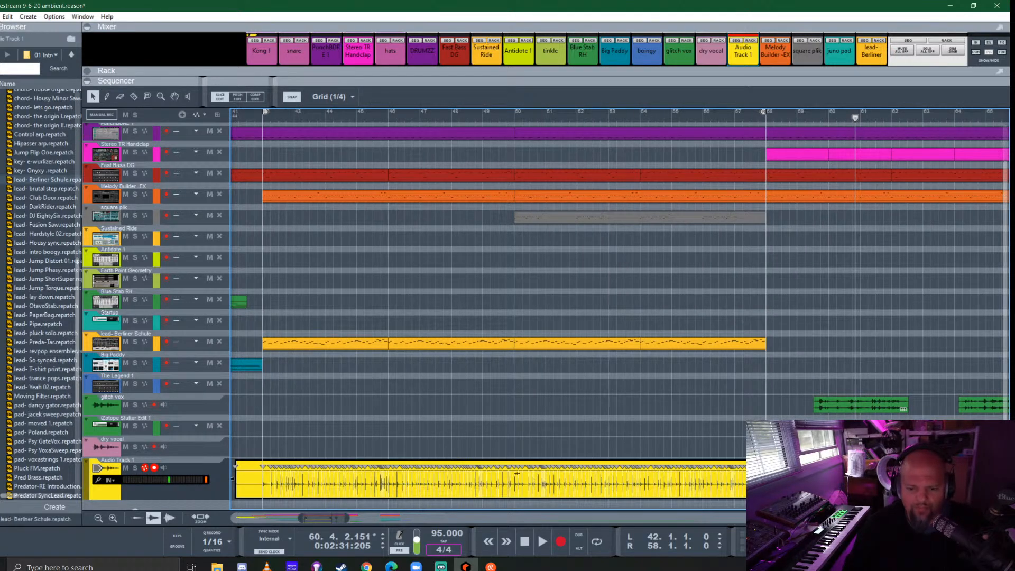
double_click(491, 430)
left_click(457, 481)
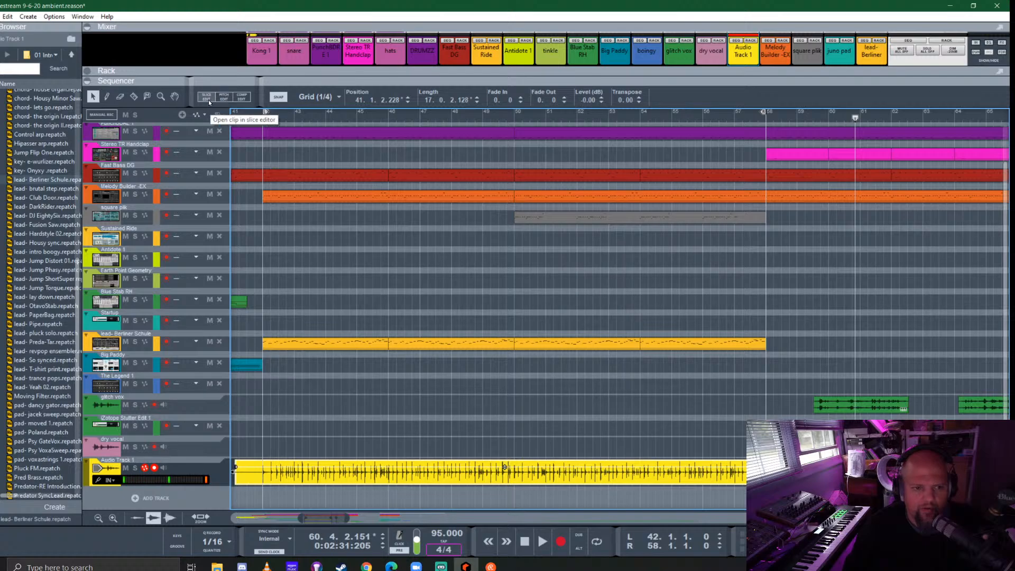
left_click(244, 99)
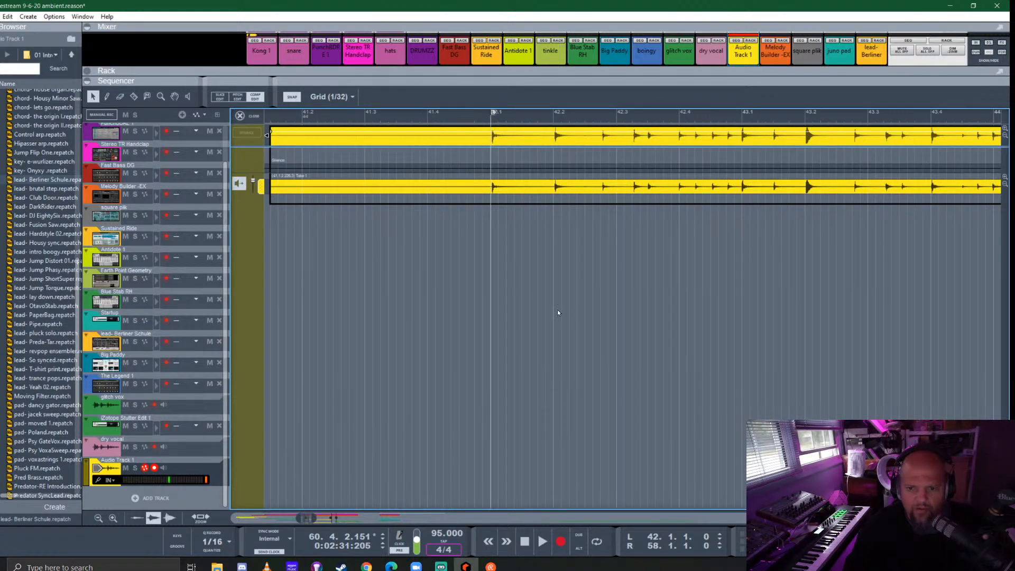
- Split the recorded take at bar 50 and delete the part before the cut
scroll(544, 196, "right", 5)
scroll(638, 199, "up", 5)
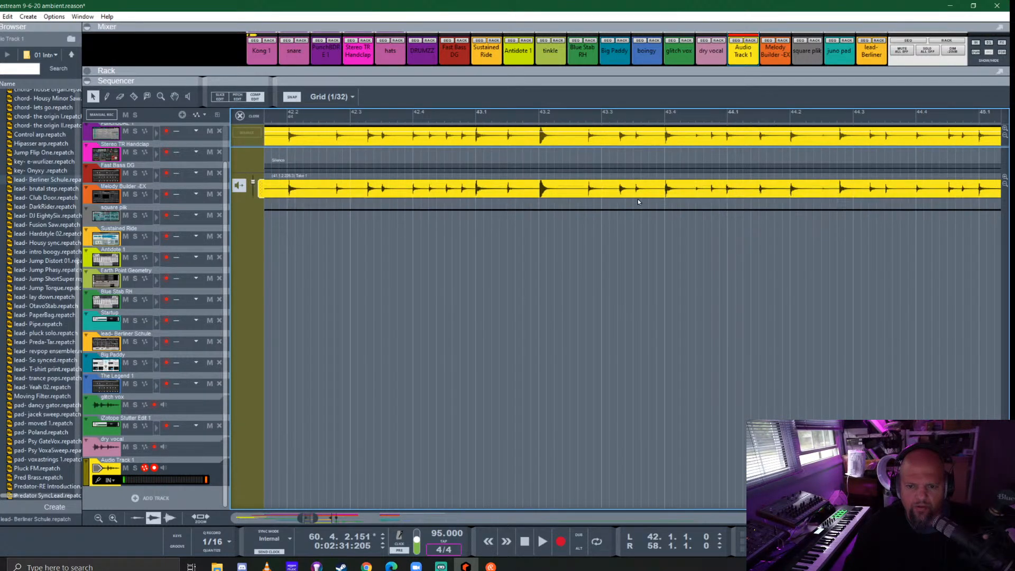
scroll(564, 259, "down", 8)
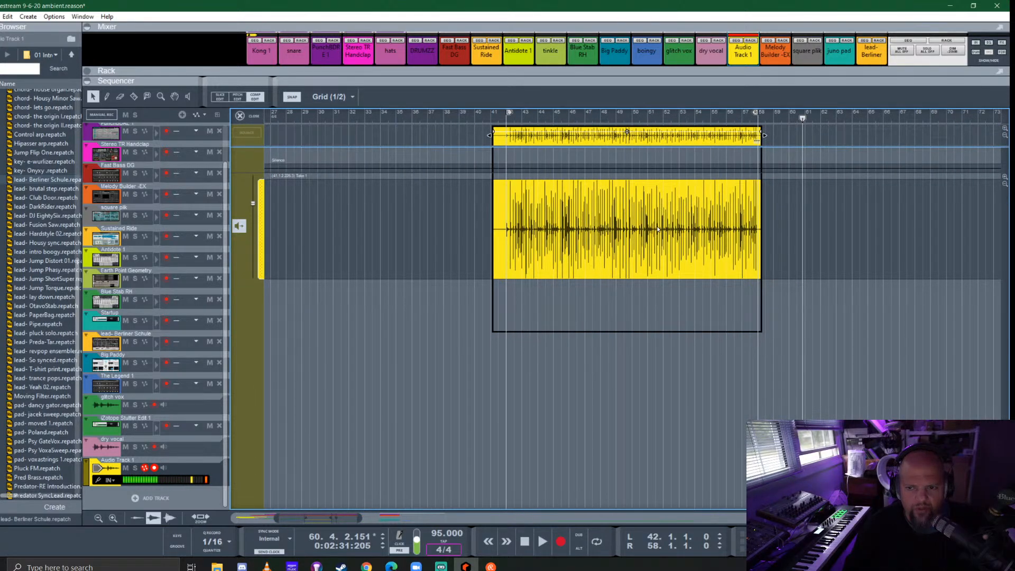
scroll(626, 177, "up", 3)
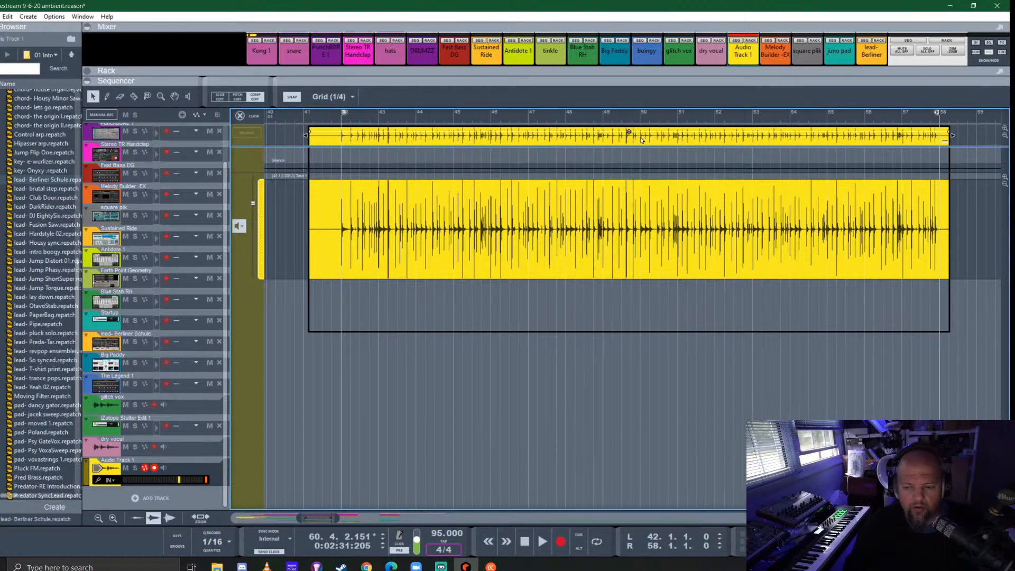
scroll(634, 142, "up", 10)
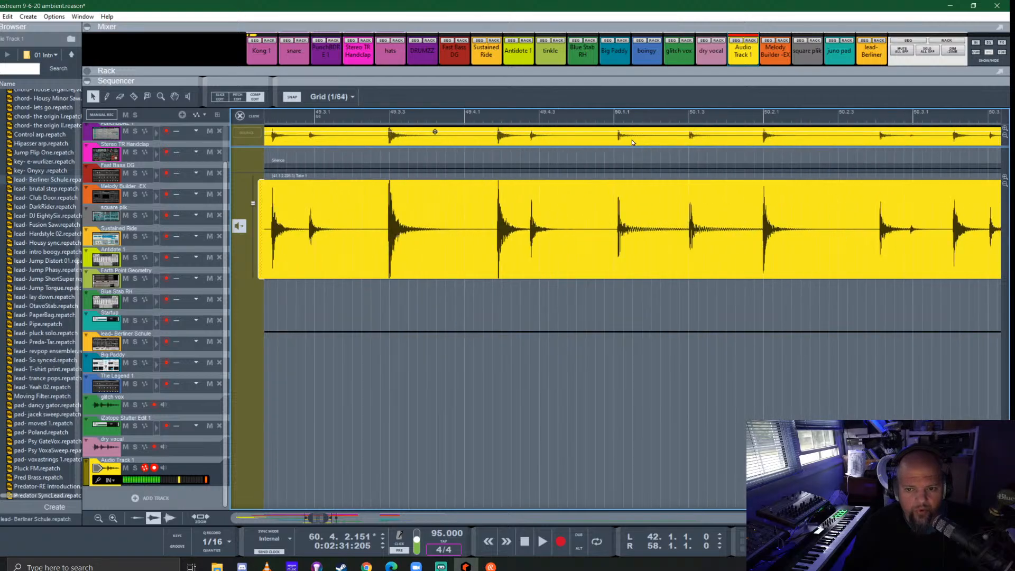
left_click(607, 135)
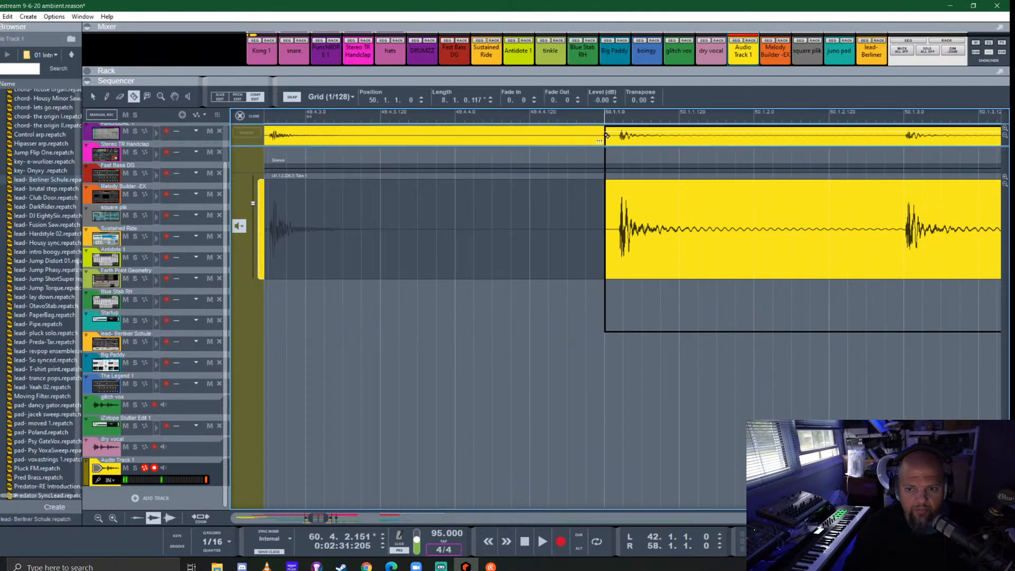
scroll(588, 156, "down", 10)
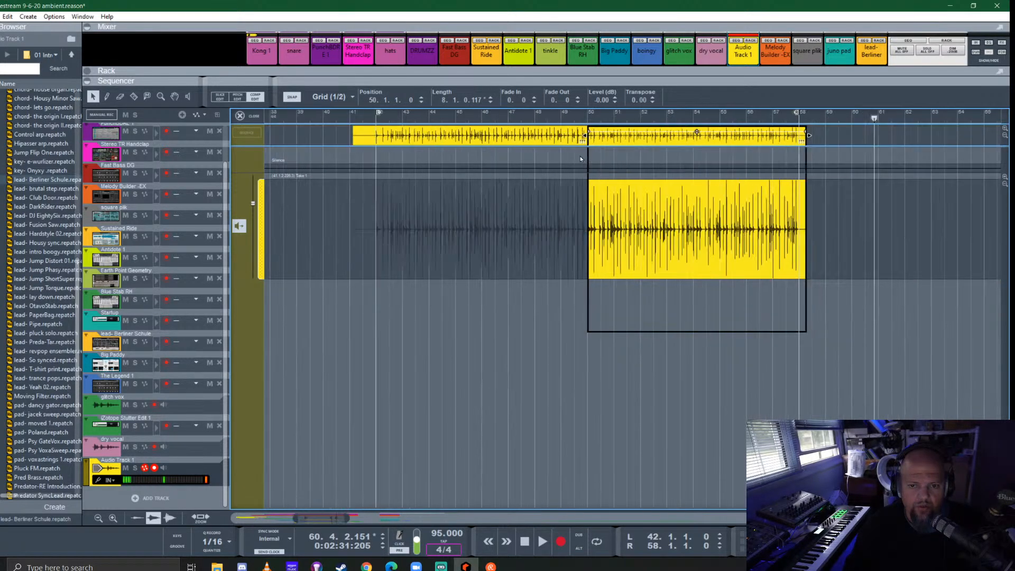
left_click(456, 135)
key("Delete")
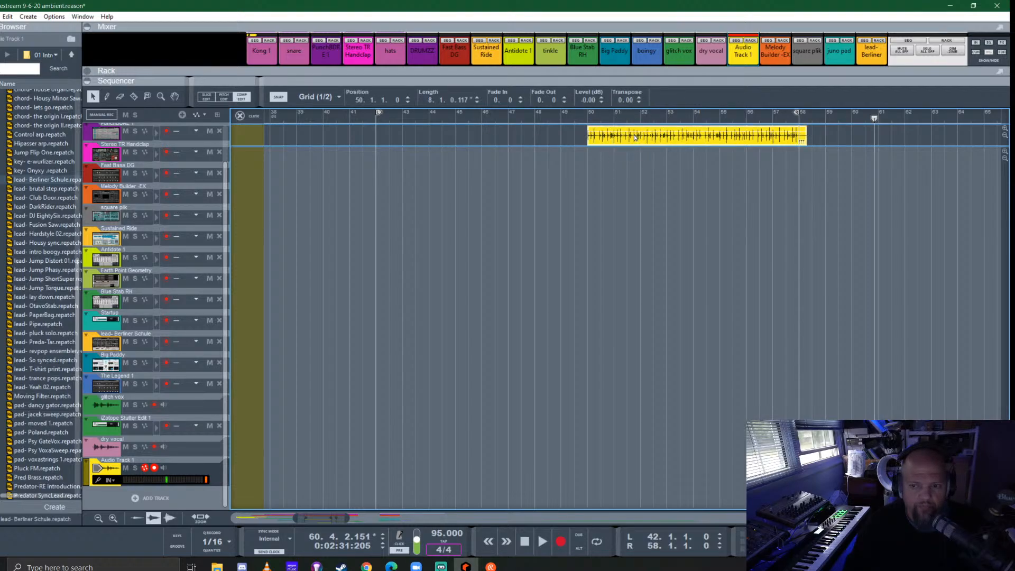
- Move the remaining audio clip to bar 42 and place an 8-bar copy at bar 50, leaving the comp editor
left_click_drag(633, 134, 419, 134)
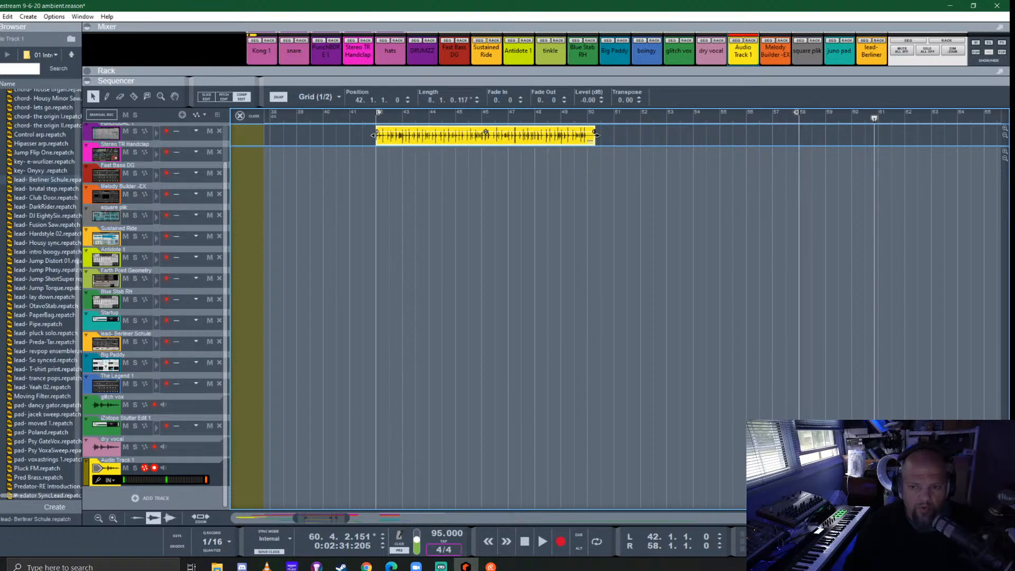
left_click_drag(423, 137, 639, 138)
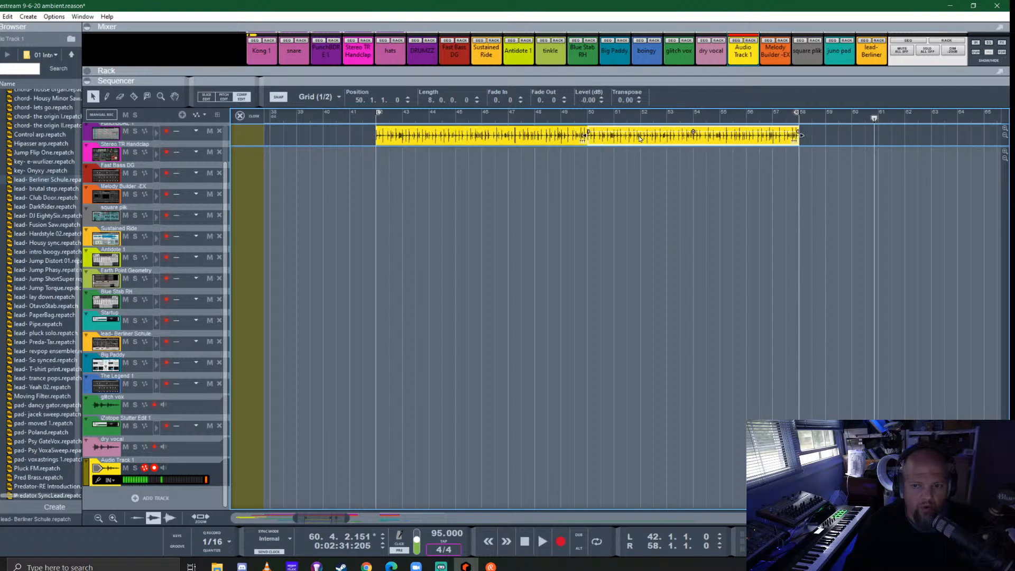
left_click(243, 116)
left_click(507, 274)
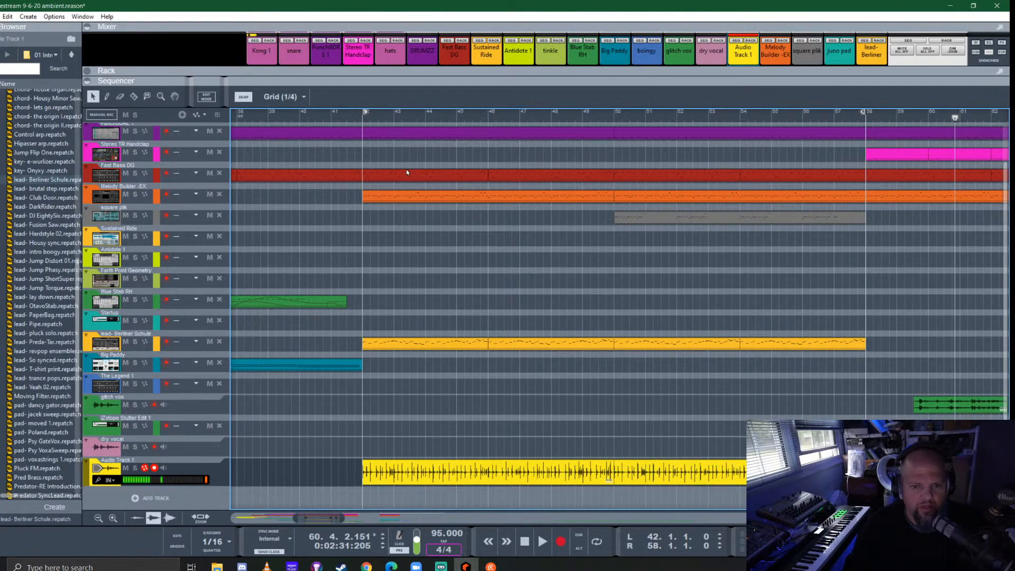
- Solo the new audio track and play it from bar 42 to check the repeated recording
left_click(362, 119)
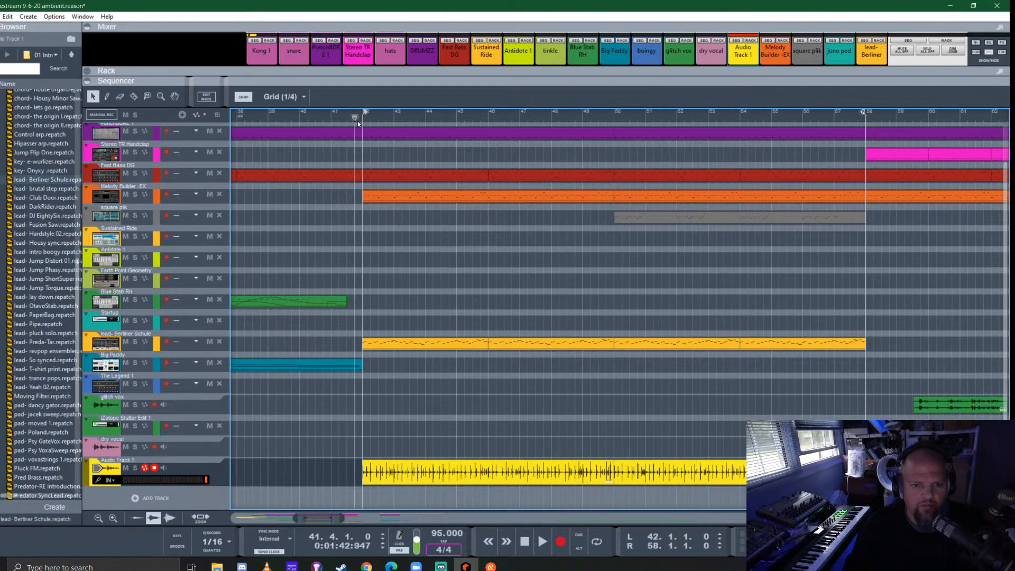
left_click(135, 468)
key("space")
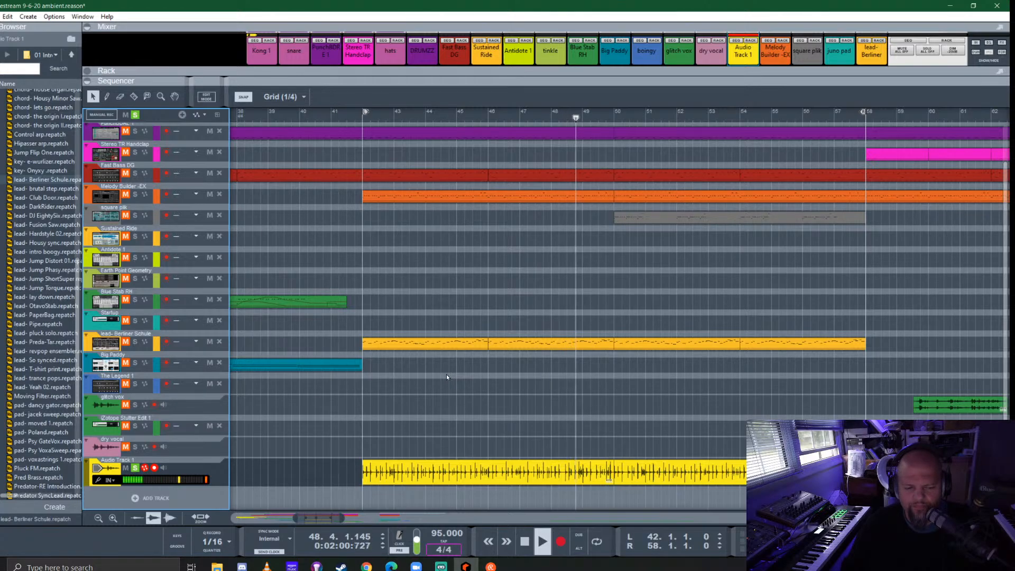
- Listen through the repeated audio clip after bar 50 and stop playback
left_click(666, 480)
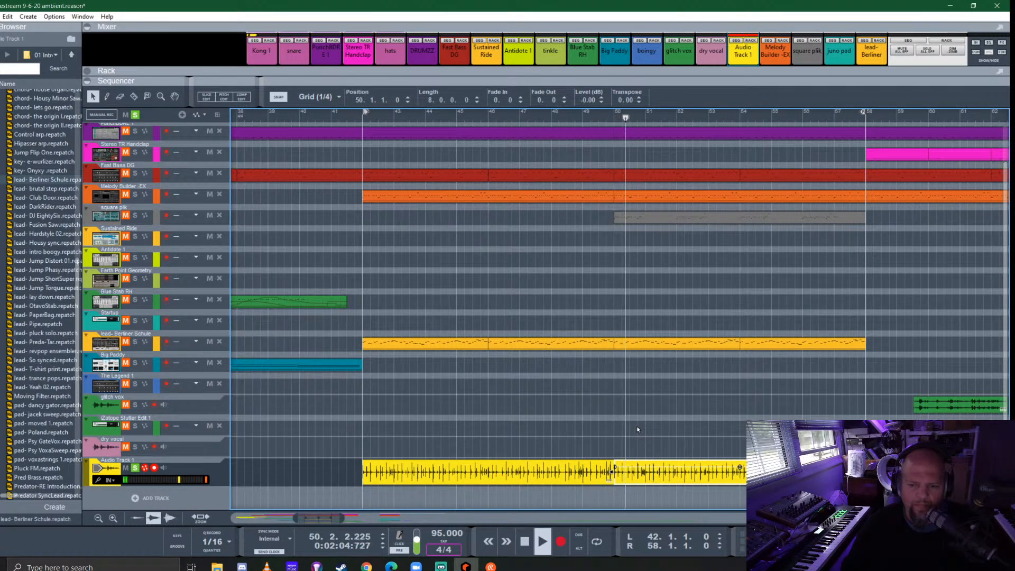
left_click(655, 423)
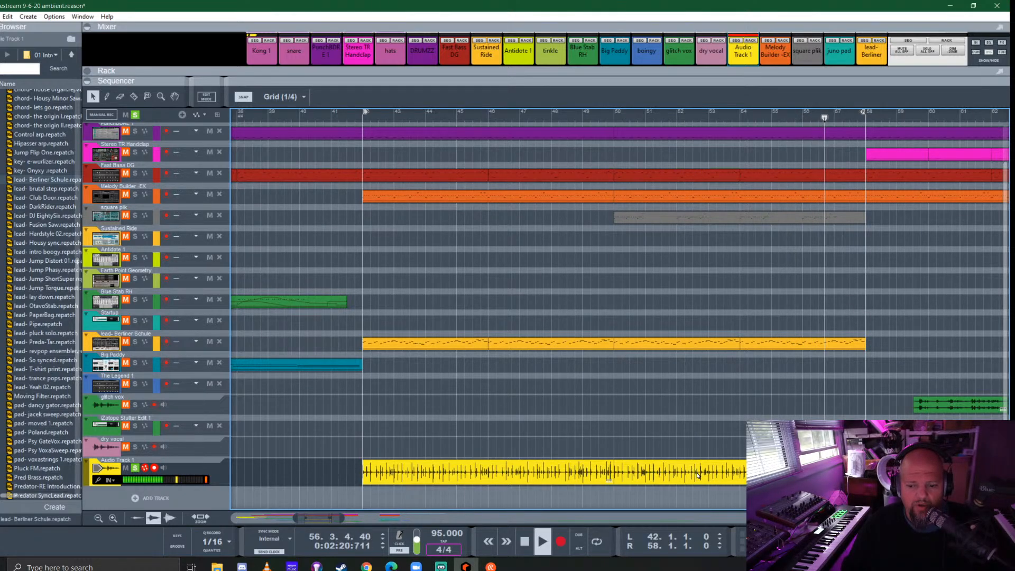
key("space")
- Set the loop locators to the first audio clip and return the playhead to bar 42
right_click(519, 475)
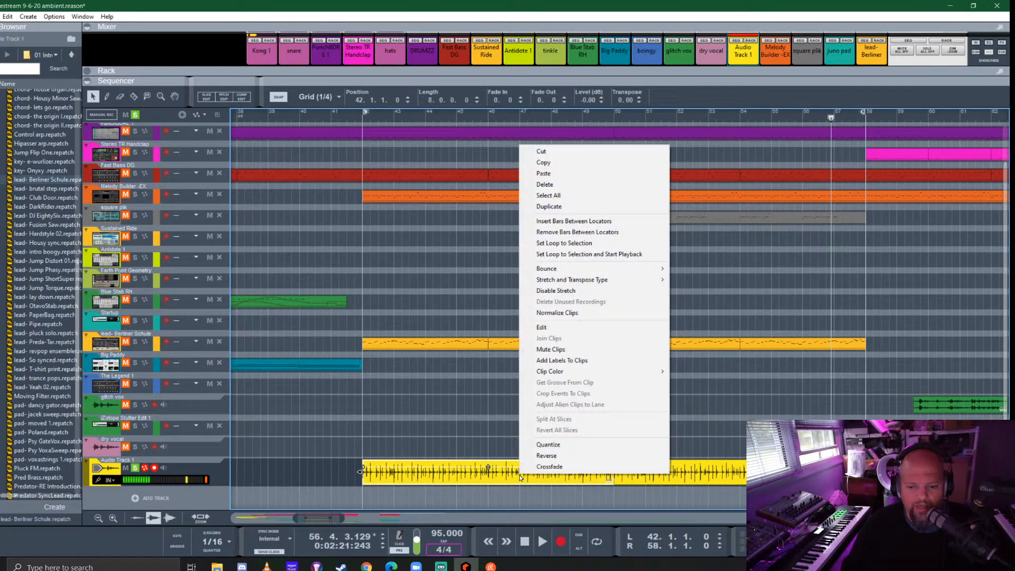
left_click(565, 244)
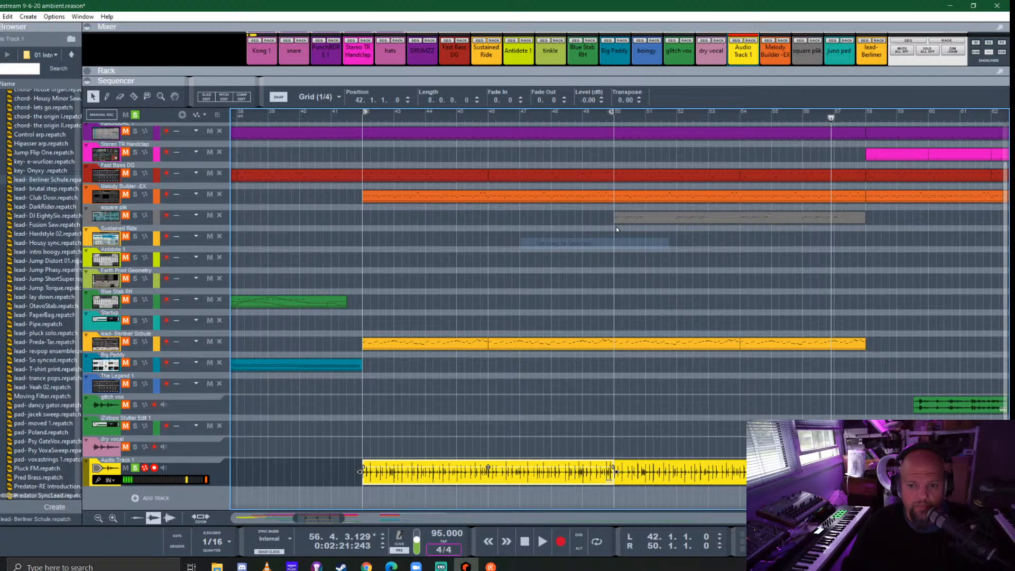
left_click(361, 119)
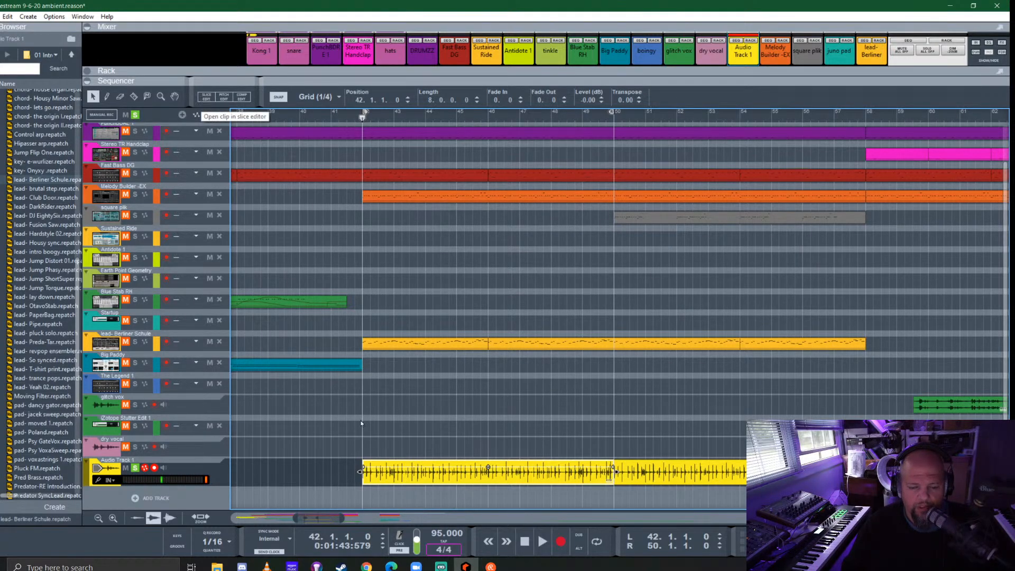
- Open the first audio clip in the slice editor and quantize the fast hits just before bar 43 to 1/32
double_click(431, 477)
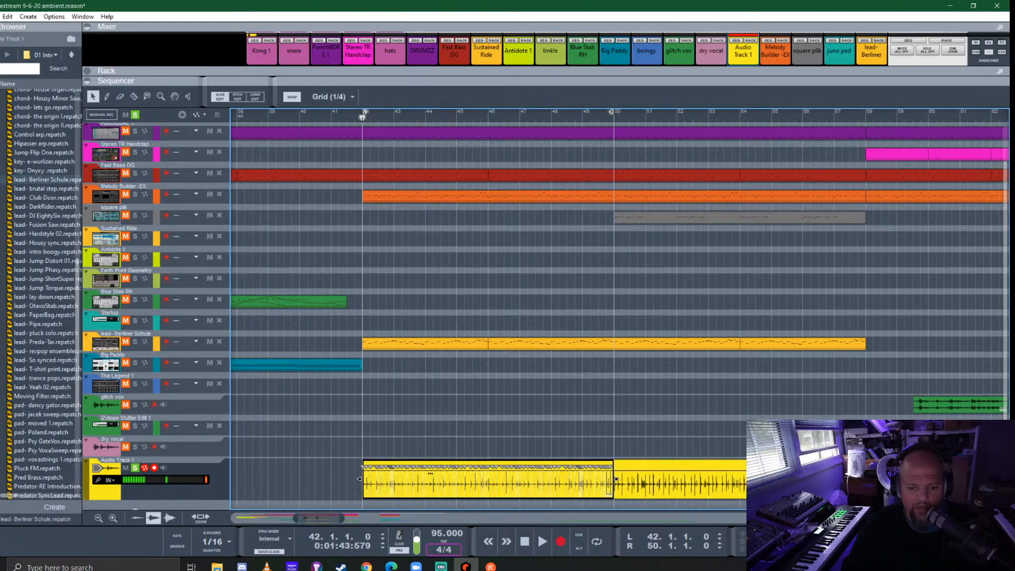
scroll(362, 478, "up", 5)
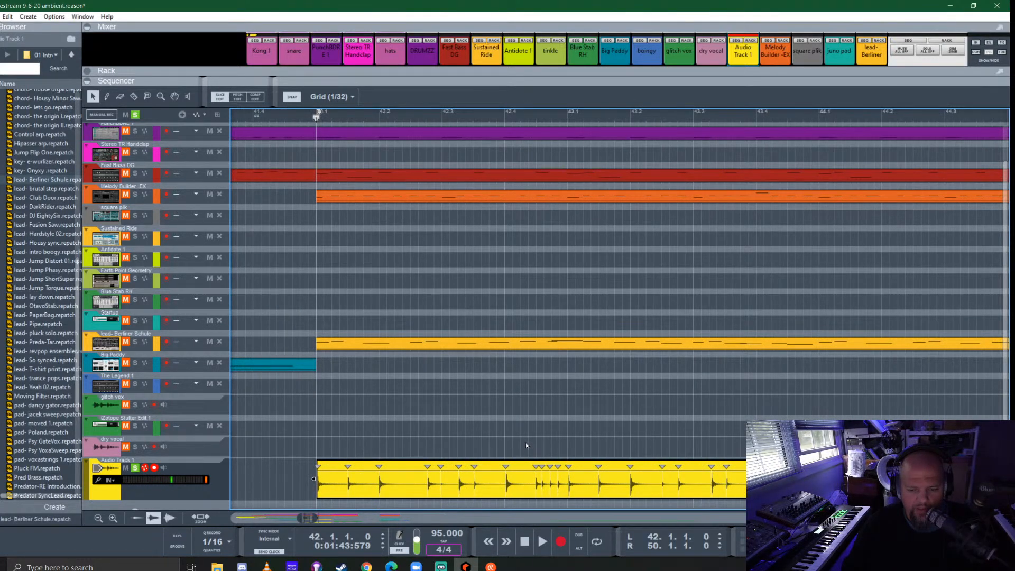
left_click_drag(526, 438, 584, 480)
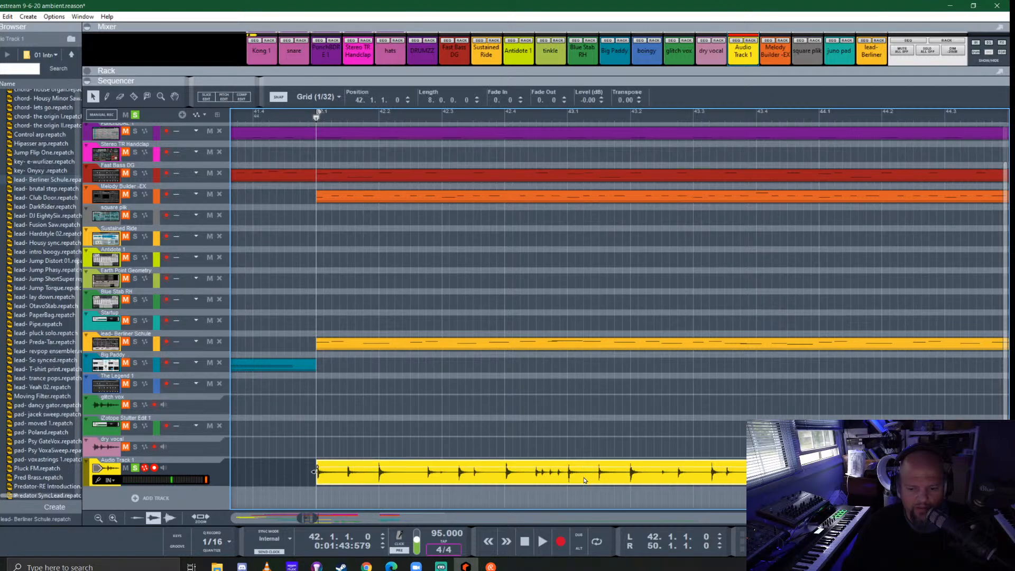
double_click(579, 476)
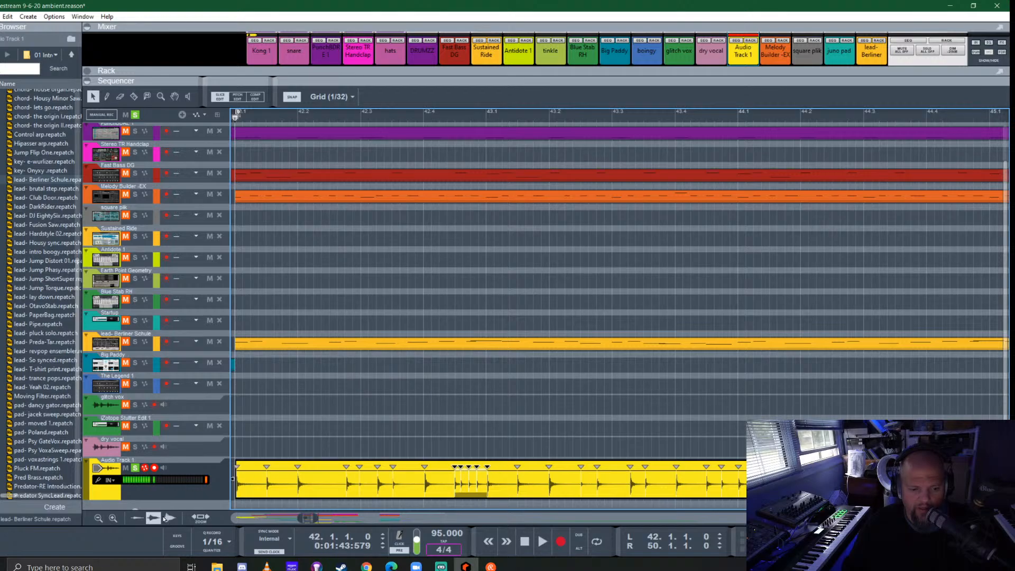
left_click(231, 542)
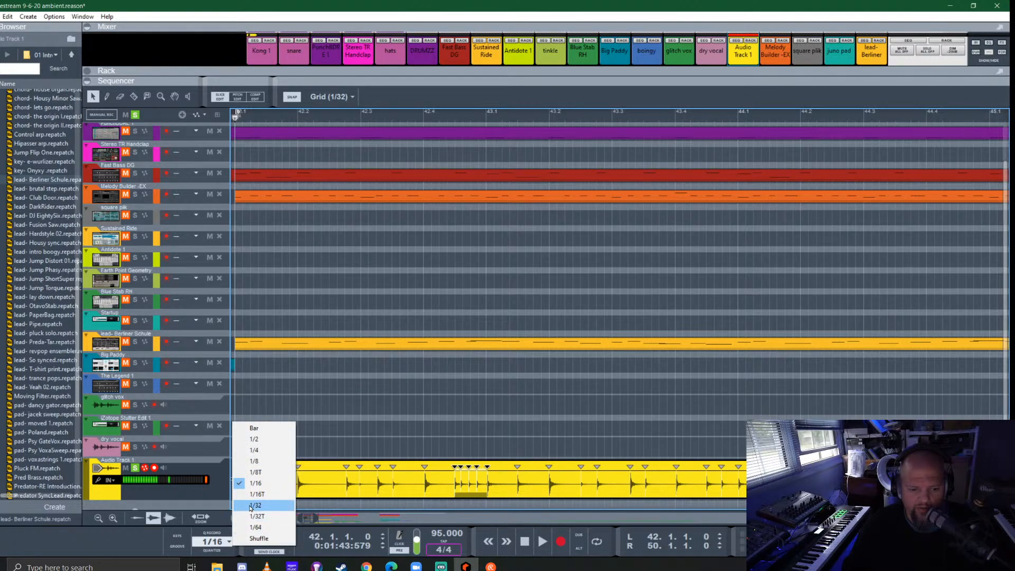
left_click(251, 506)
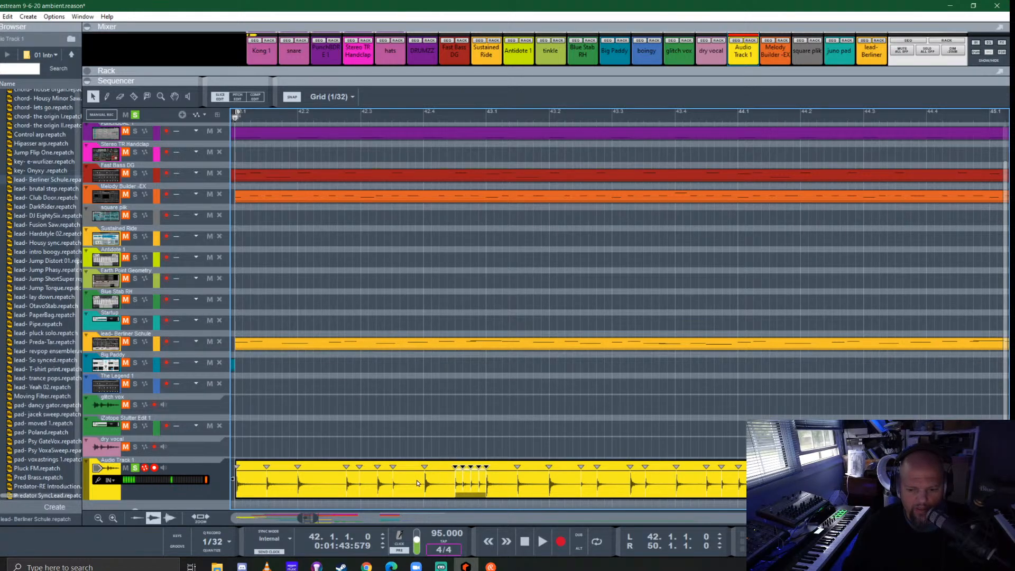
- Quantize the fast hits just before bars 45, 47 and 49 to 1/32 as well, and leave the slice editor
scroll(420, 481, "down", 3)
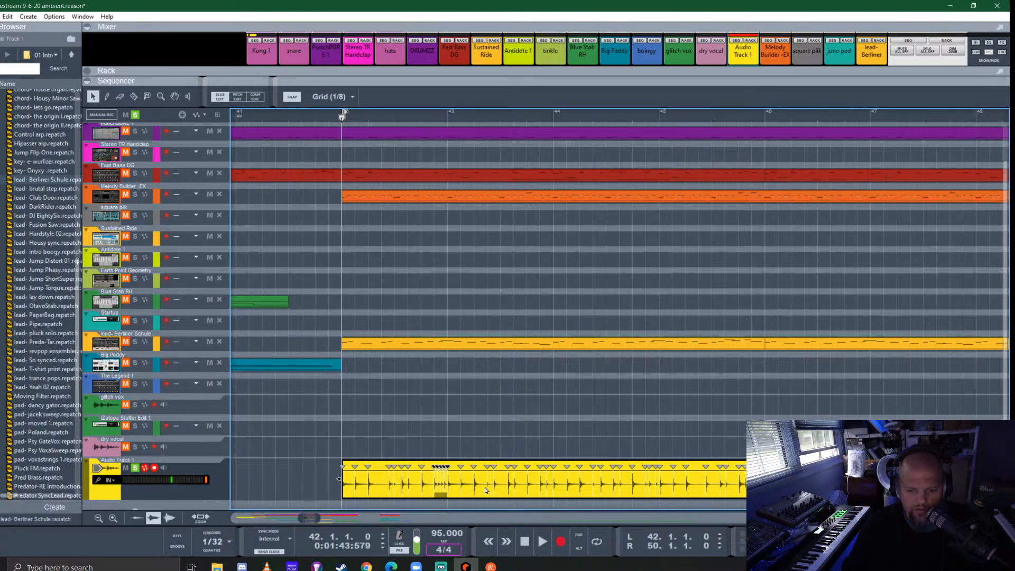
scroll(584, 482, "up", 3)
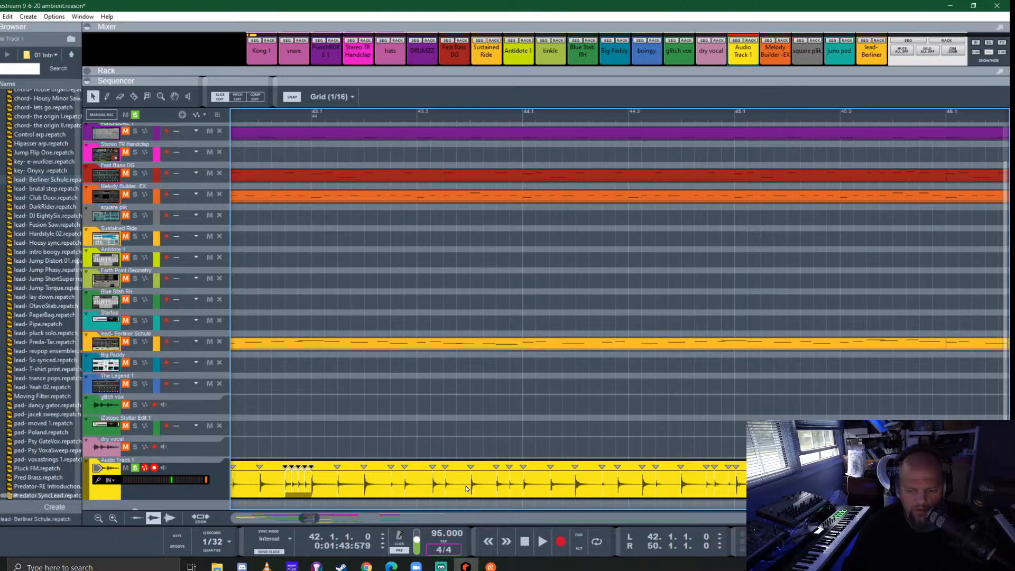
scroll(467, 488, "right", 2)
scroll(467, 483, "right", 3)
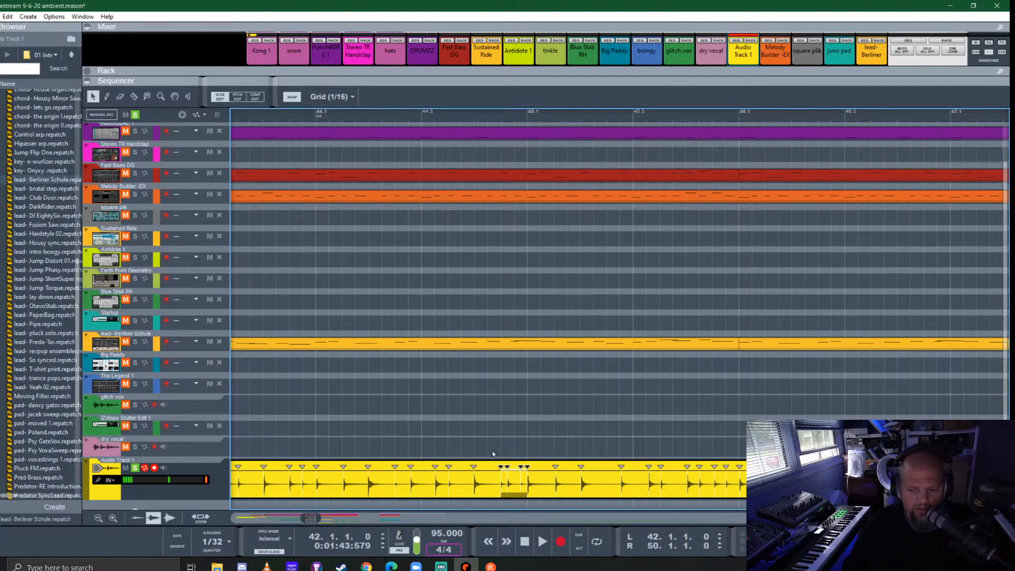
scroll(468, 447, "right", 9)
scroll(466, 447, "right", 9)
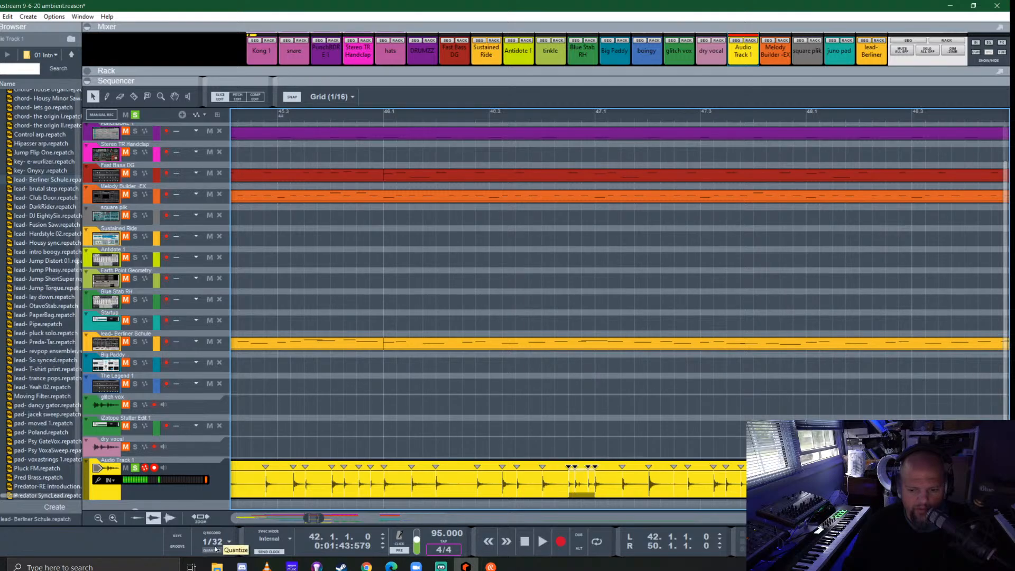
scroll(487, 439, "right", 20)
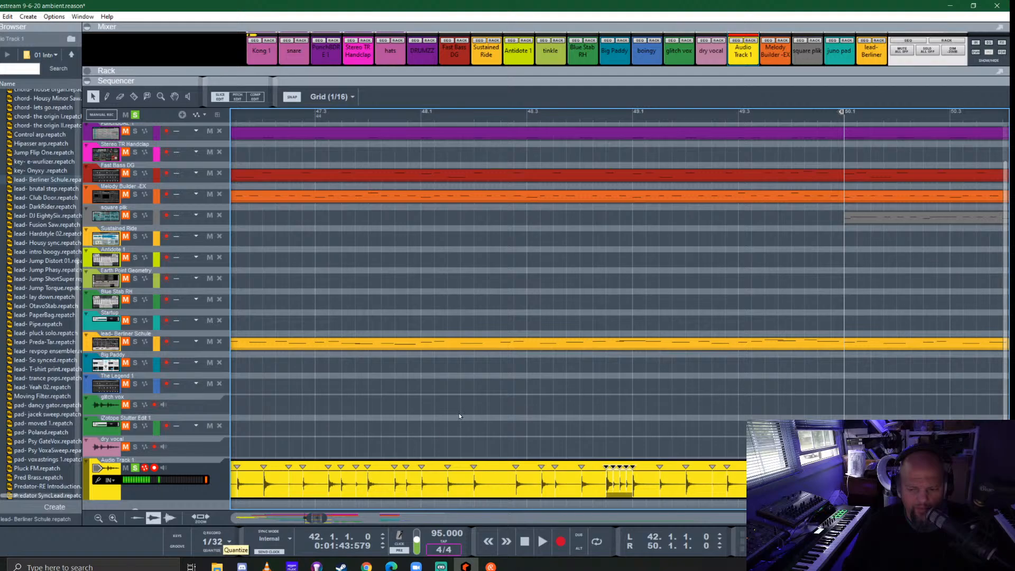
scroll(476, 385, "down", 5)
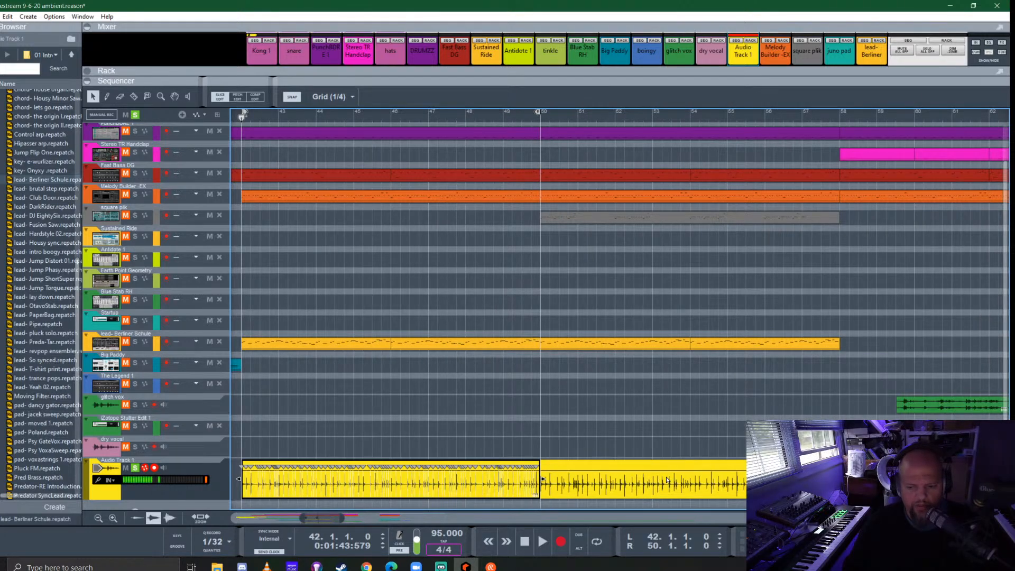
left_click(616, 413)
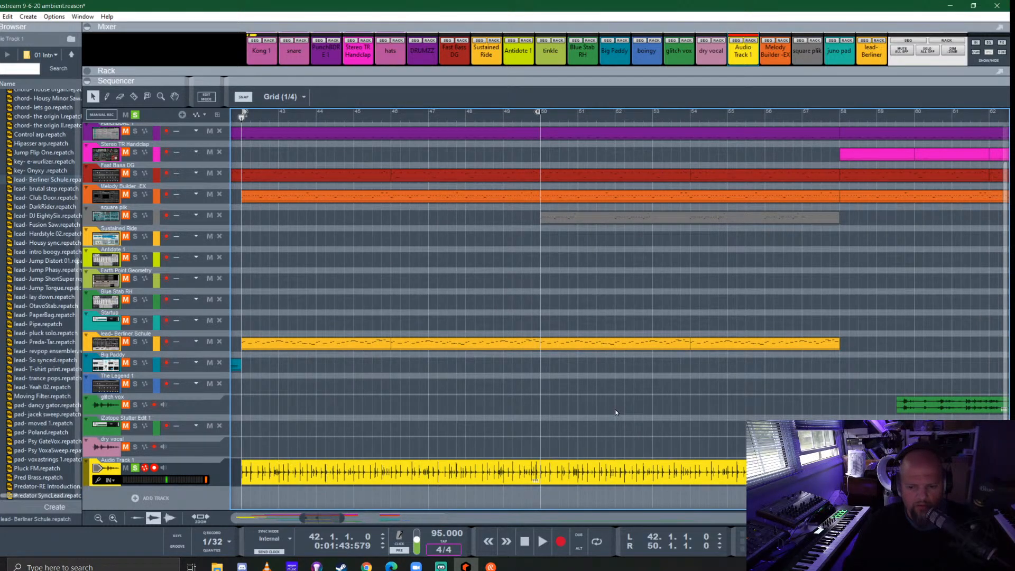
- Replace the old audio clip at bar 50 with a copy of the quantized clip from bar 42
left_click(621, 479)
key("Delete")
left_click_drag(287, 465, 593, 472)
- Play the quantized audio from bar 42 and extend the right locator to bar 58
key("space")
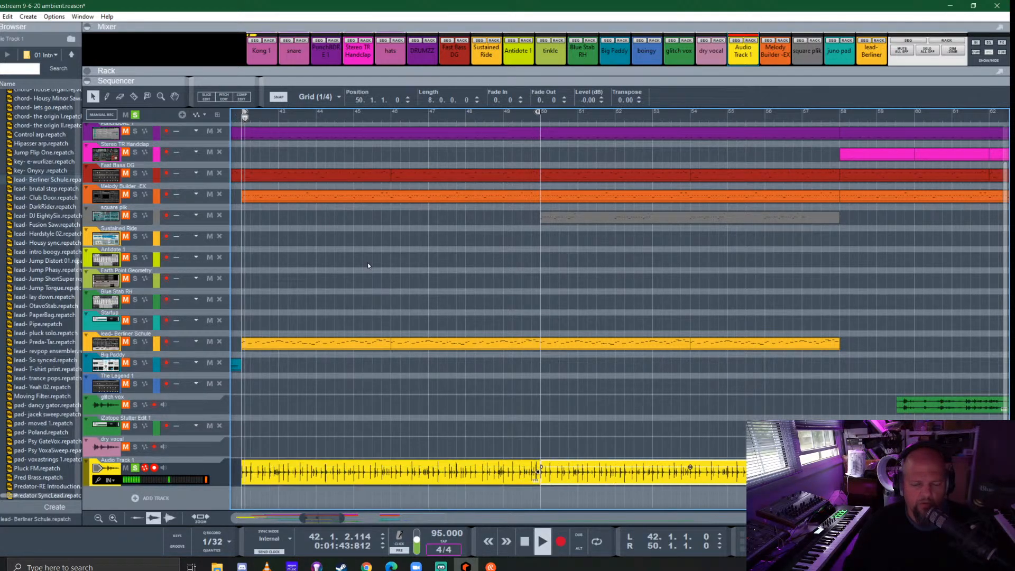
left_click(409, 253)
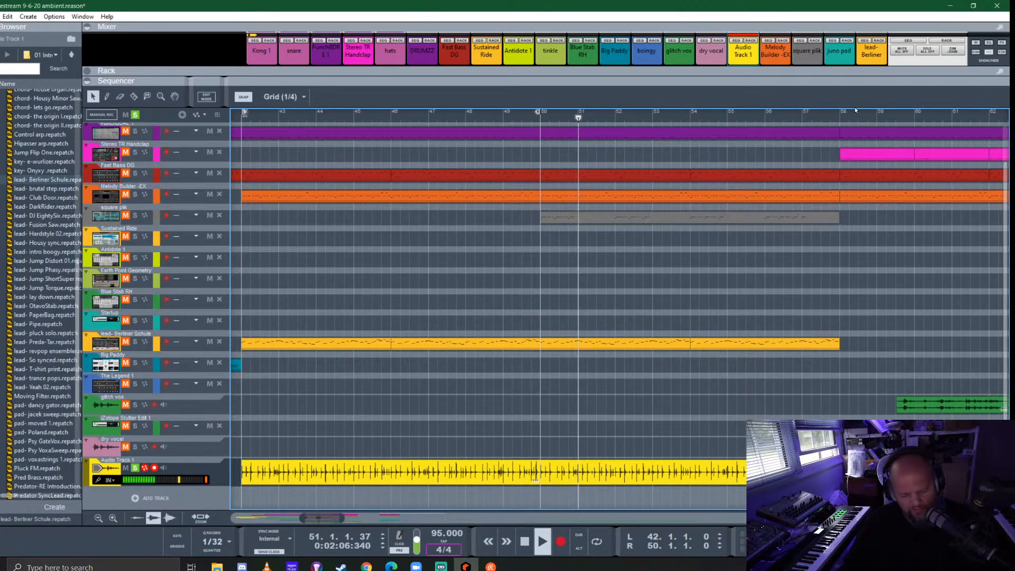
left_click(840, 112, "alt")
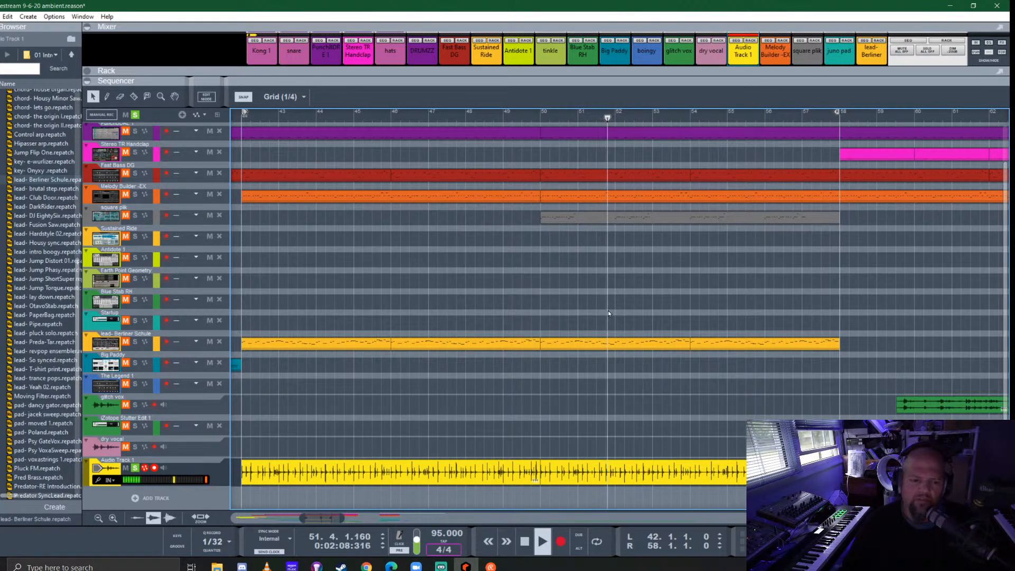
- Unfold Audio Track 1 in an enlarged rack and add the Polar Dual Pitch Shifter to its insert effects
left_click_drag(587, 80, 530, 488)
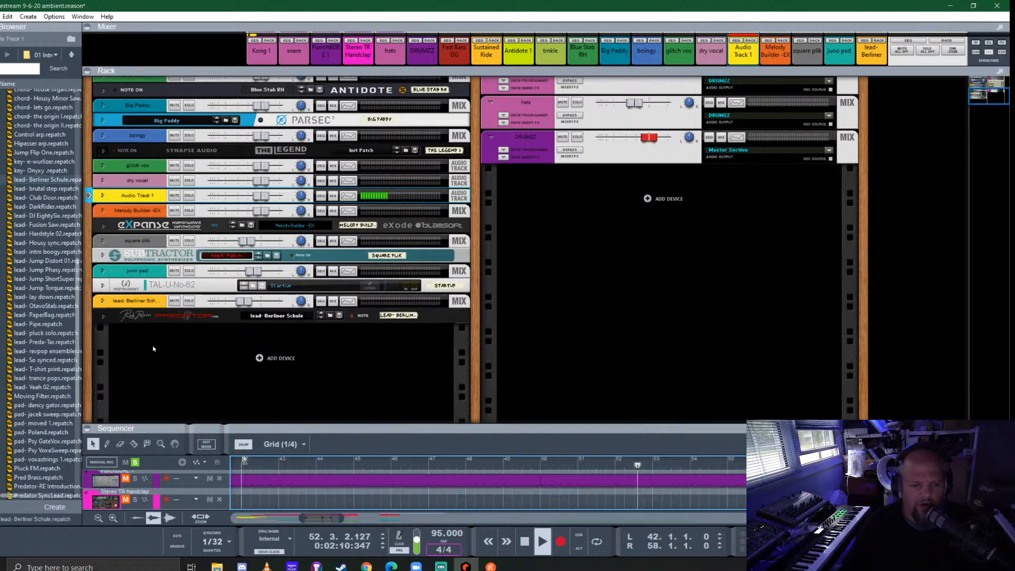
left_click(102, 196)
left_click(1, 100)
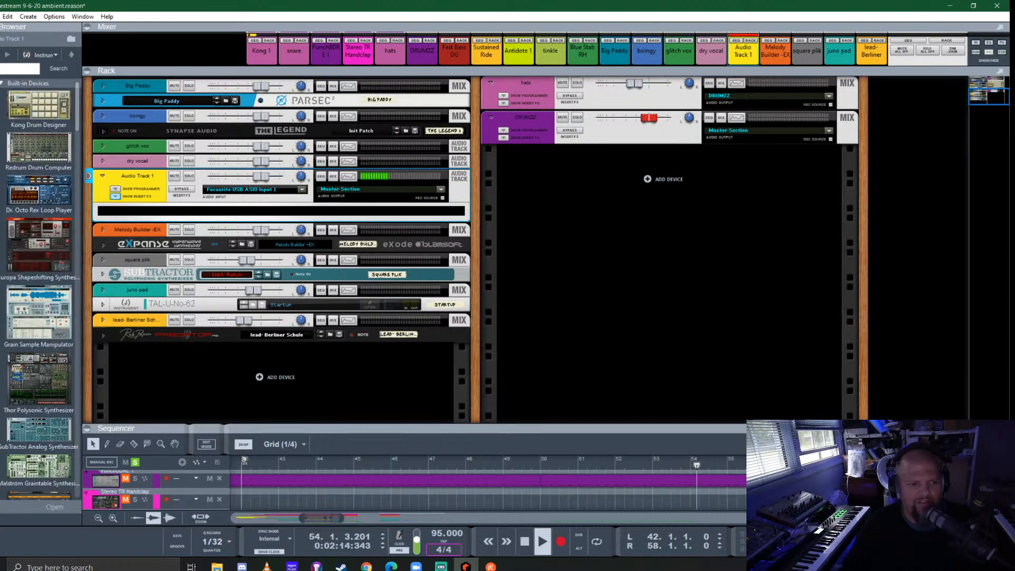
scroll(50, 278, "down", 8)
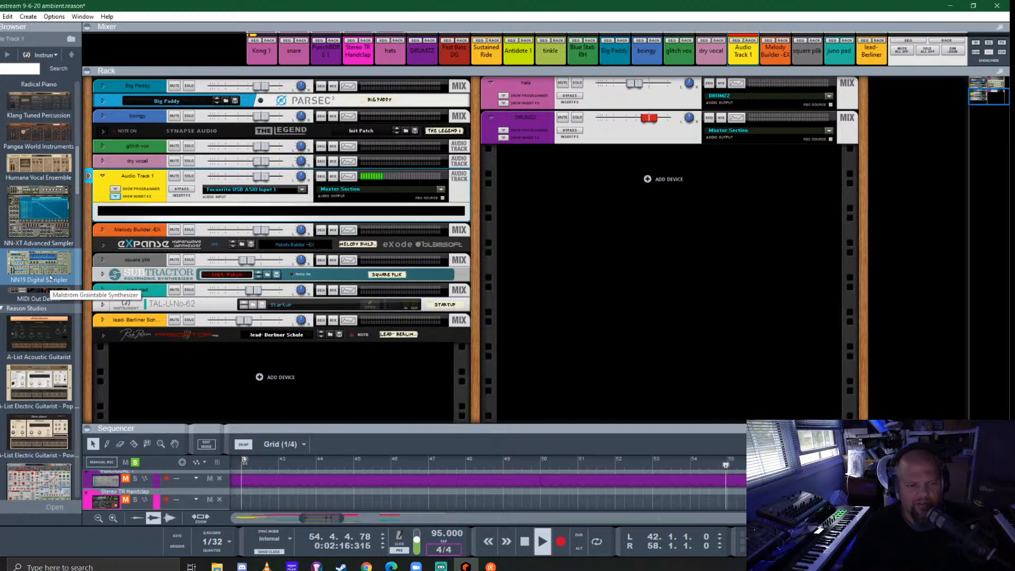
scroll(50, 277, "down", 10)
scroll(50, 276, "down", 12)
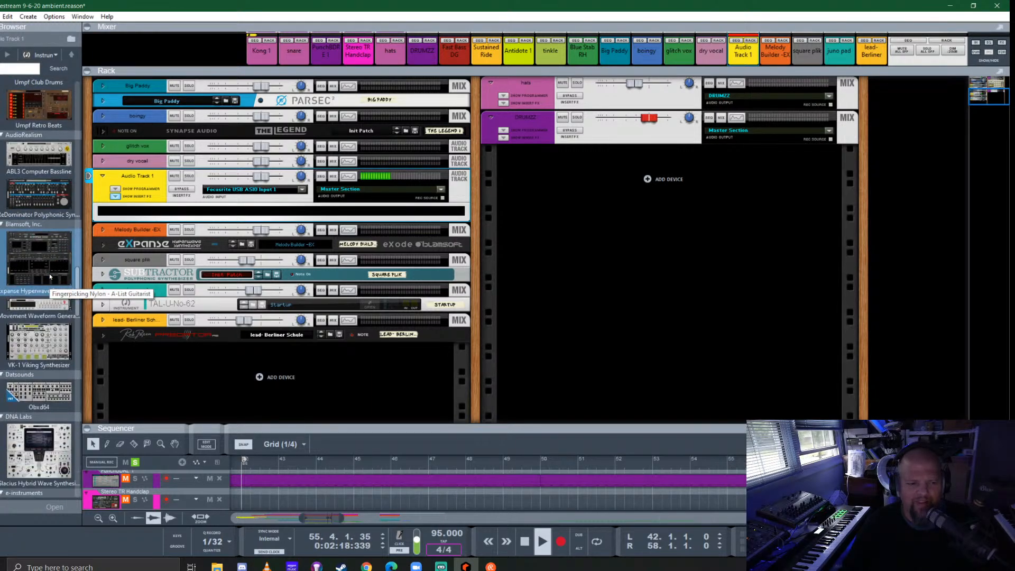
scroll(45, 270, "up", 4)
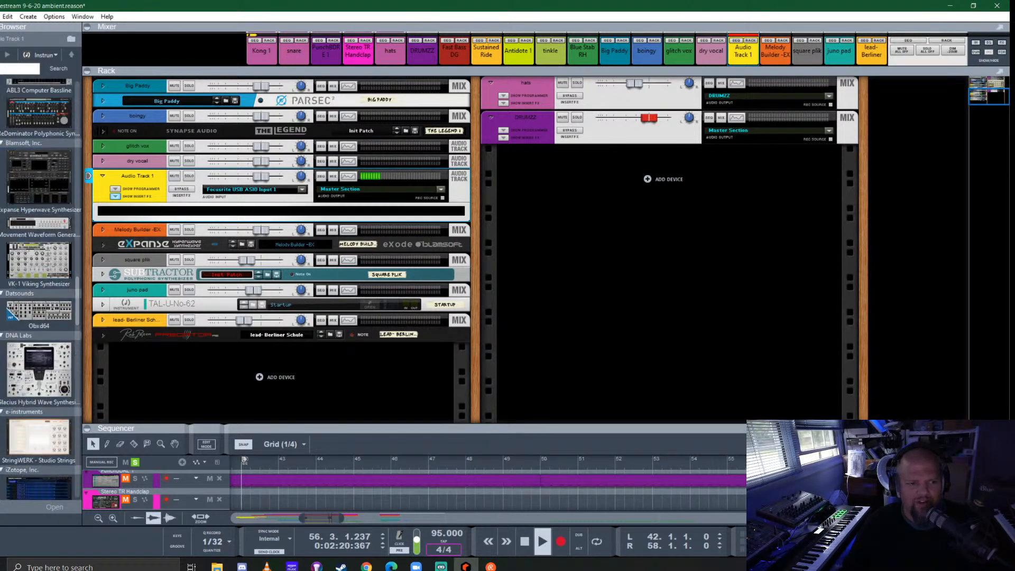
scroll(30, 258, "down", 15)
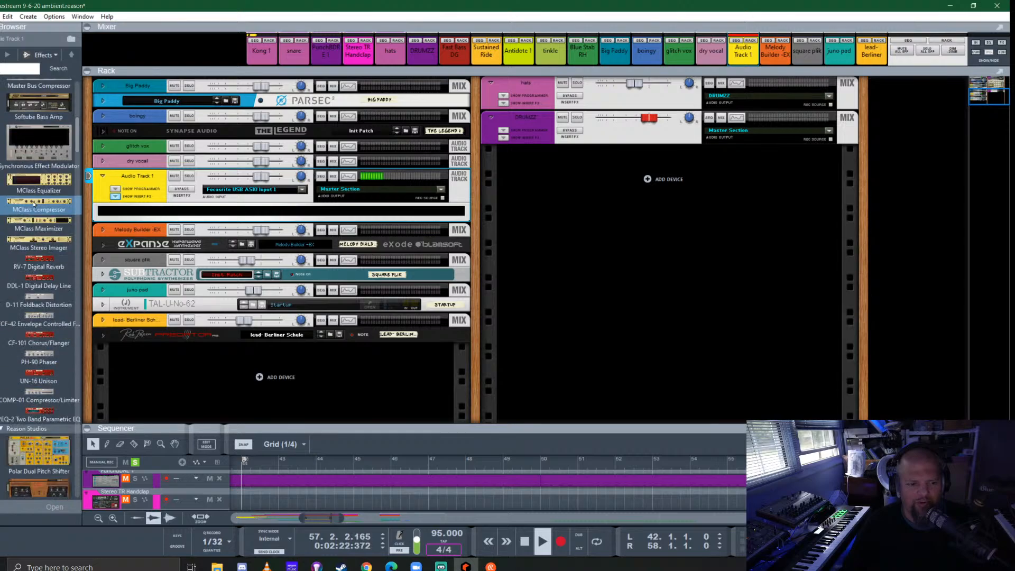
left_click_drag(30, 258, 216, 208)
- Play the loop from bar 42, try the Glass Chorus (For Pads) patch in Polar, and load Glittering Feedback instead
left_click(242, 462)
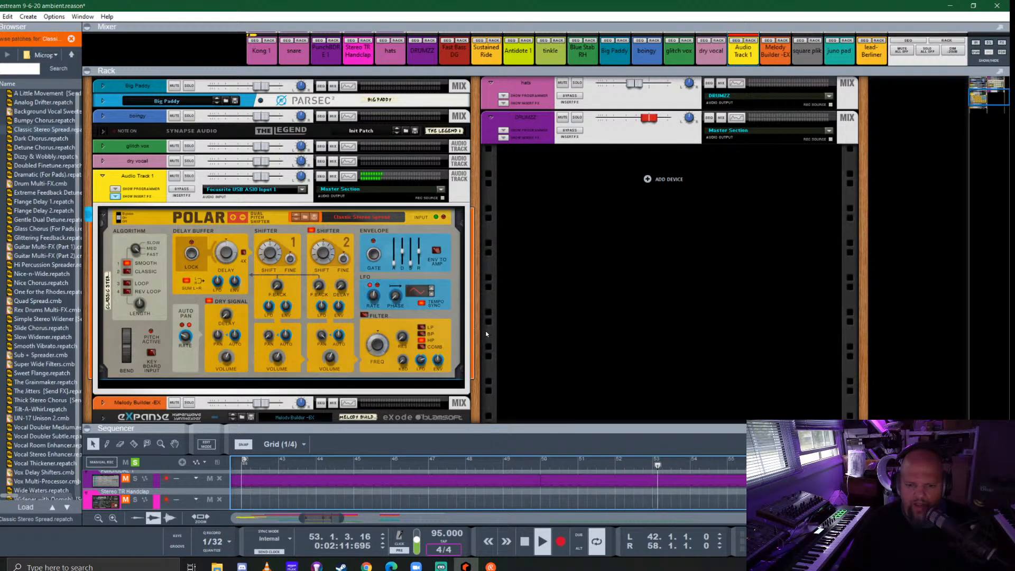
scroll(486, 331, "down", 1)
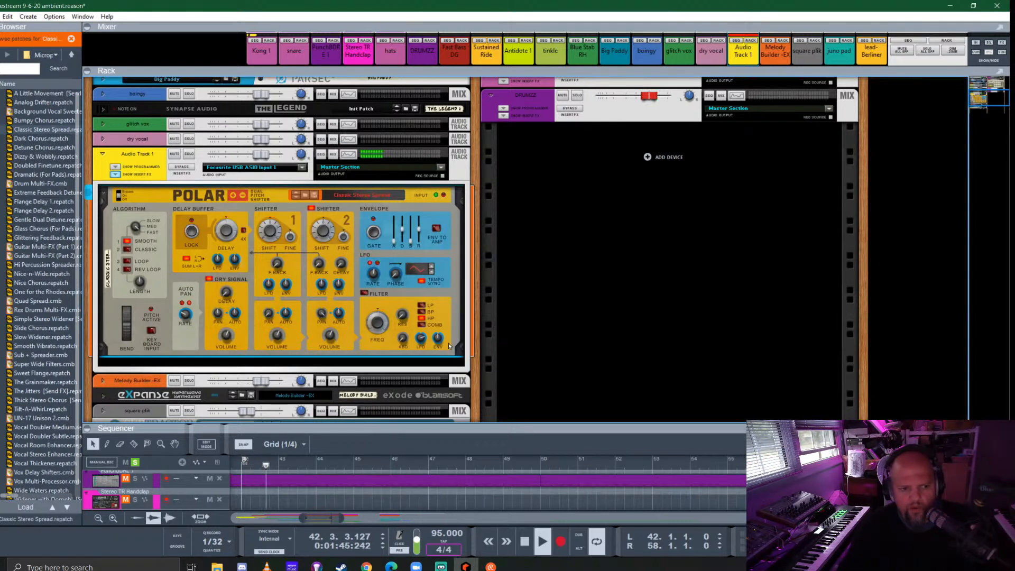
double_click(56, 229)
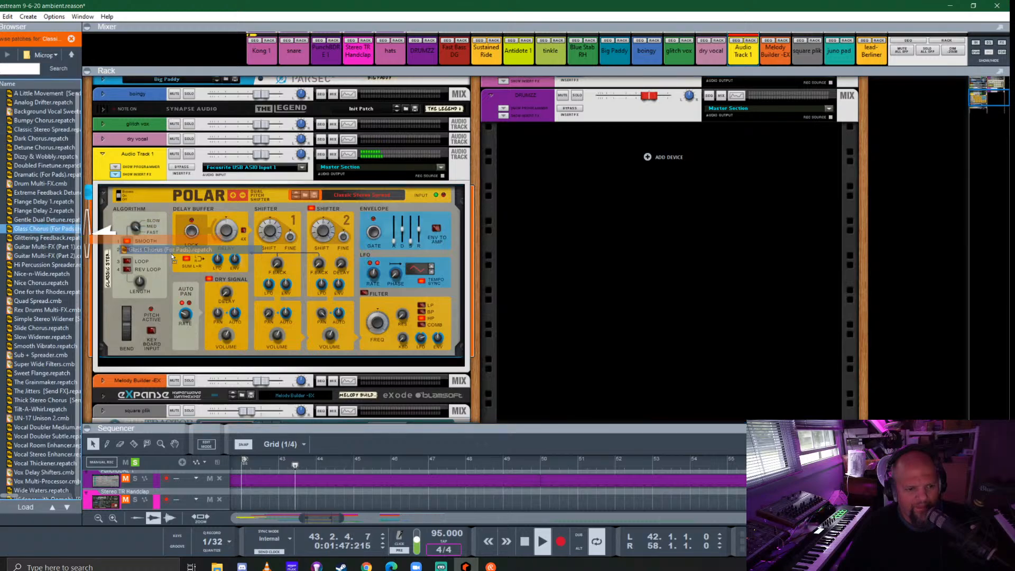
double_click(33, 237)
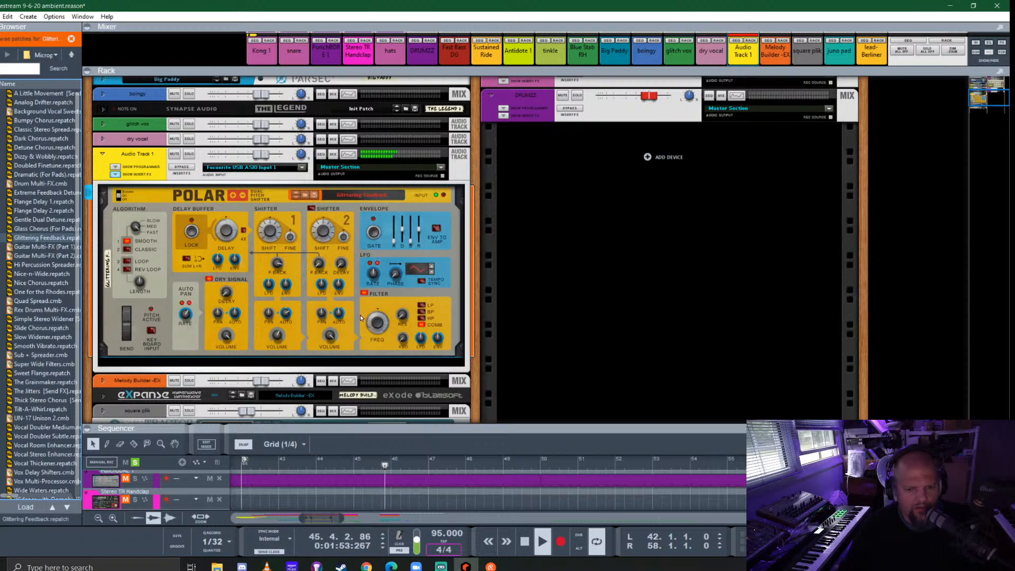
- Adjust Polar's envelope sliders with Env to Amp off, switch its filter to BP and raise the filter's envelope amount
mouse_move(418, 230)
left_mouse_down()
mouse_move(421, 249)
mouse_move(404, 226)
left_mouse_up()
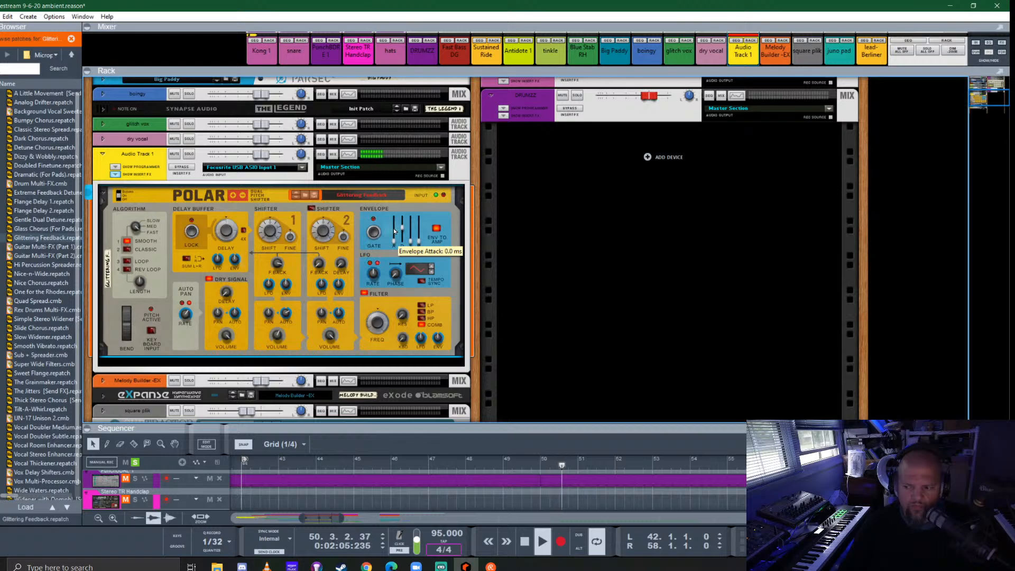
left_click(433, 229)
left_click_drag(417, 229, 412, 241)
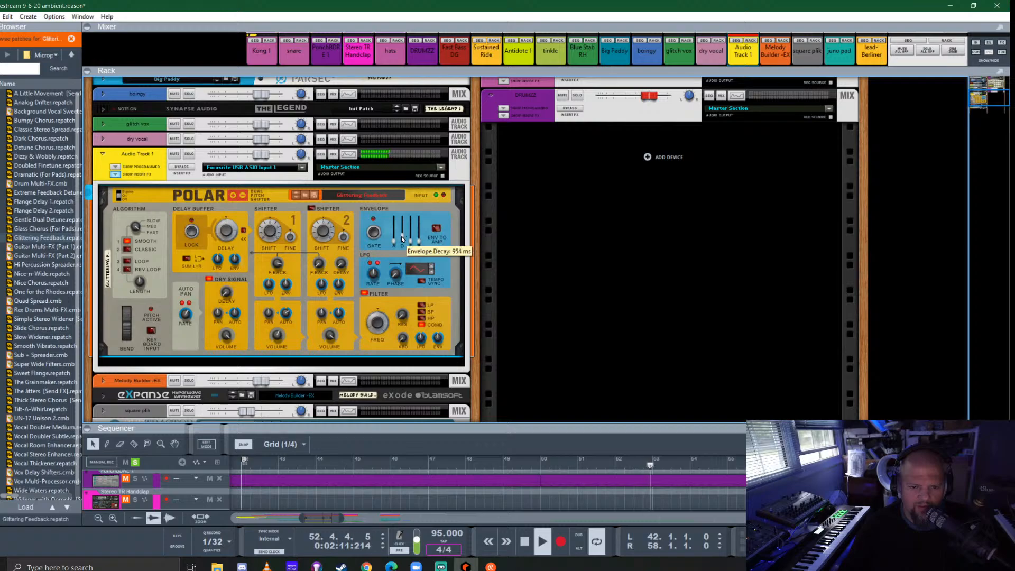
left_click_drag(402, 238, 402, 237)
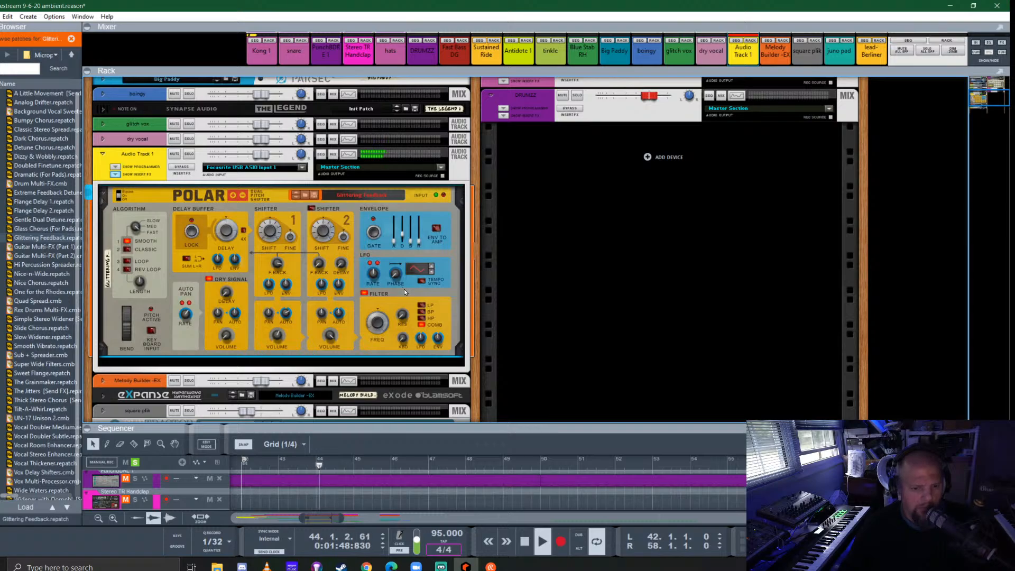
left_click_drag(438, 338, 445, 309)
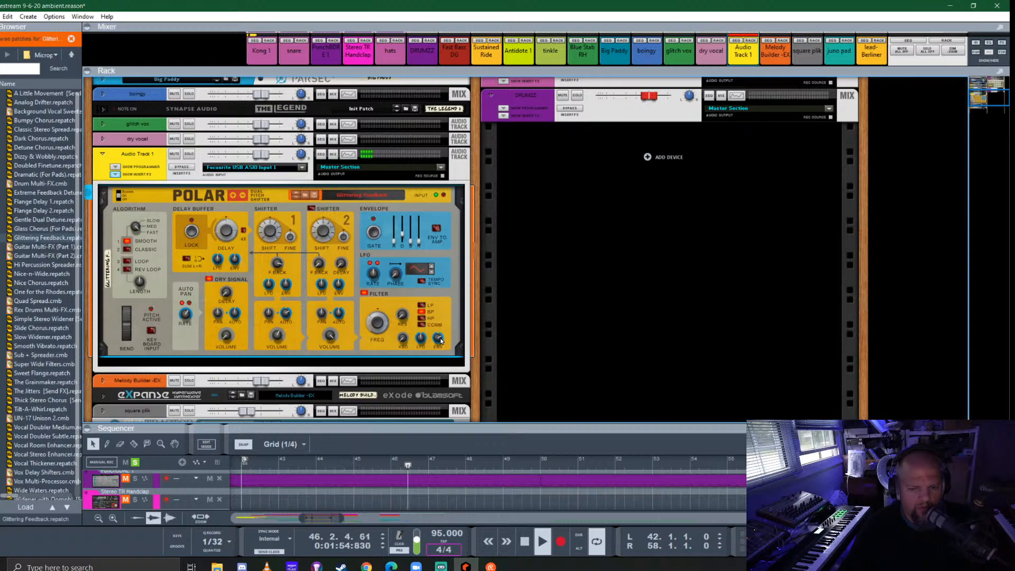
- Adjust the envelope amount and frequency of Polar's filter and switch the filter type to COMB
left_click_drag(441, 341, 443, 353)
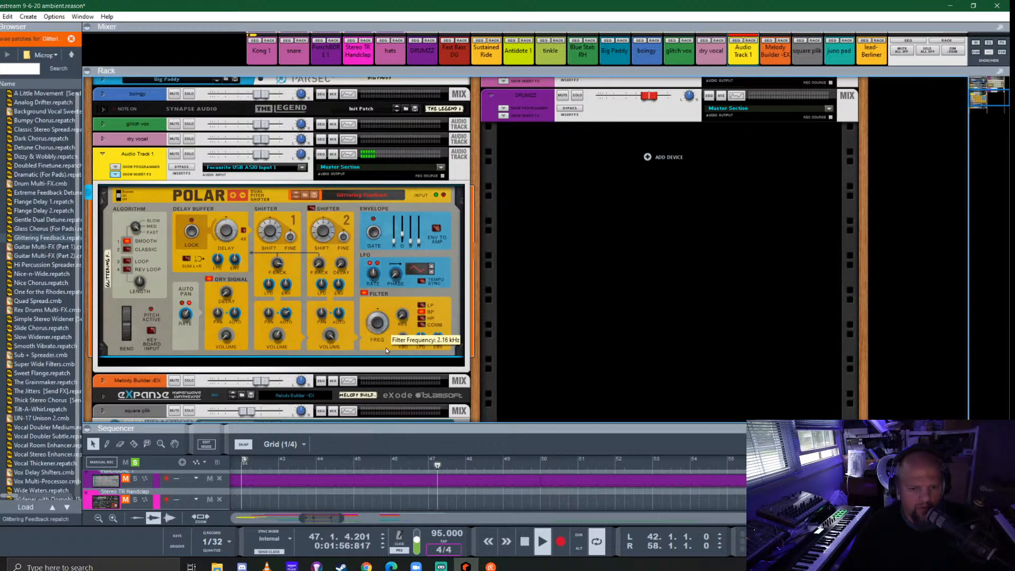
left_click_drag(488, 393, 388, 275)
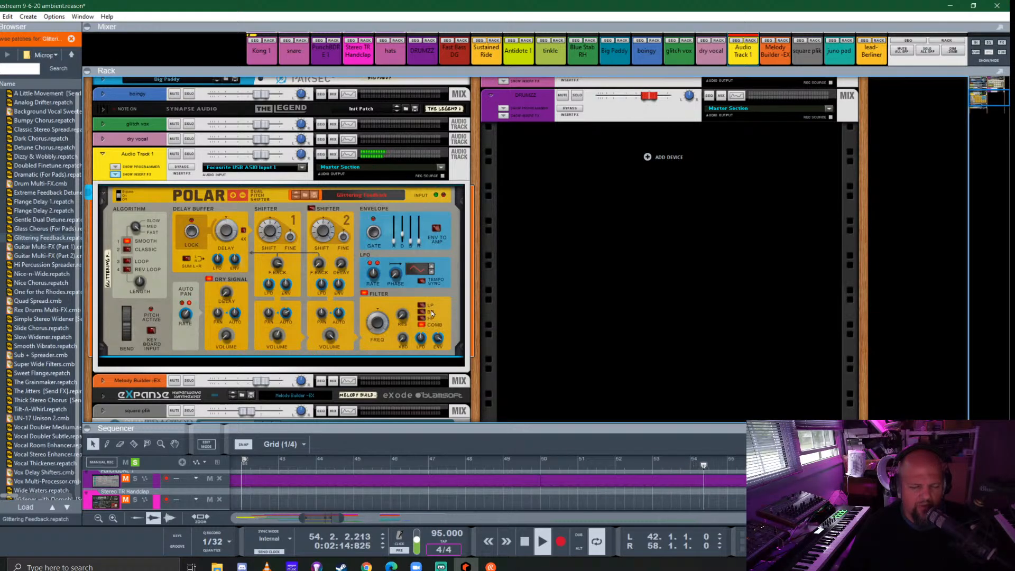
key("space")
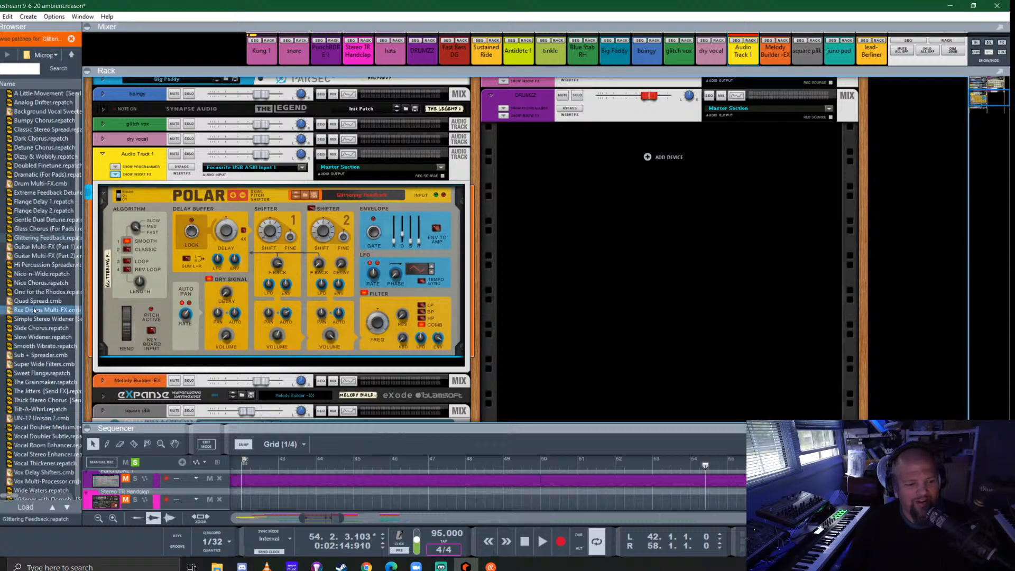
- Try The Grainmaker and Dizzy & Wobbly patches in Polar against the playing loop
scroll(53, 321, "down", 1)
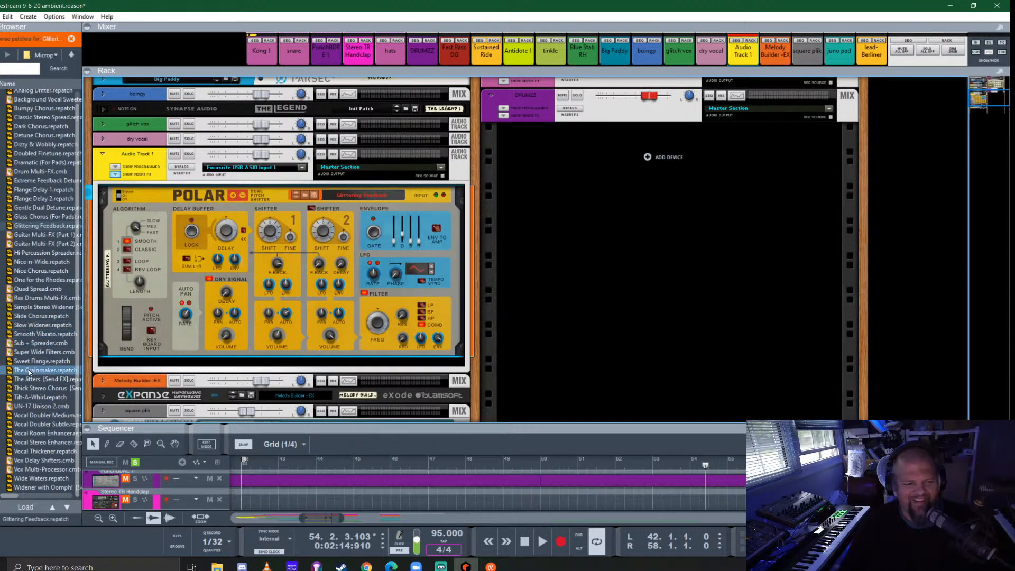
left_click(43, 370)
key("space")
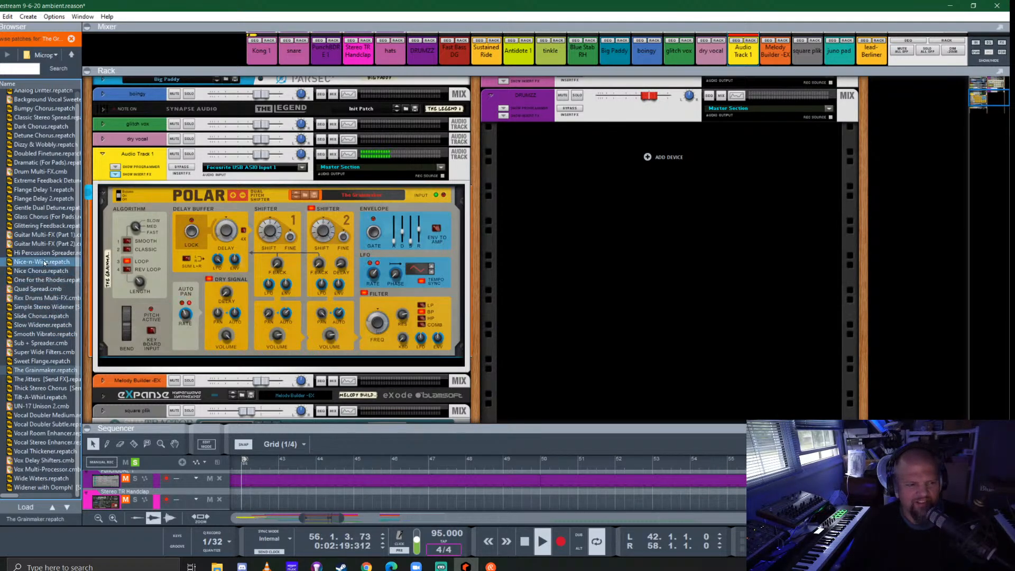
scroll(42, 261, "up", 1)
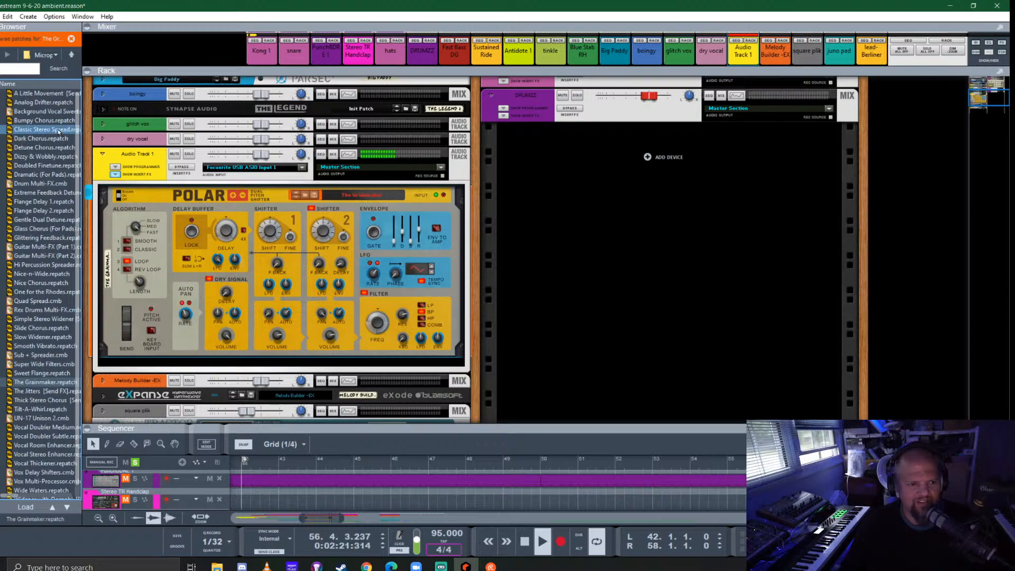
left_click_drag(45, 157, 280, 274)
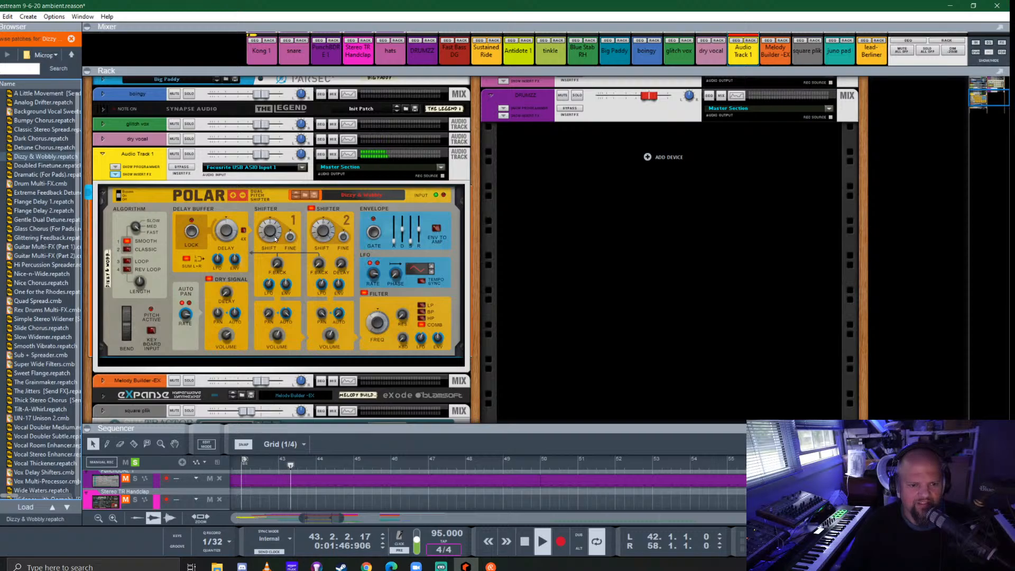
- Audition the Flange Delay 1, Hi Percussion Spreader and A Little Movement [Send FX] patches in Polar
left_click(65, 194)
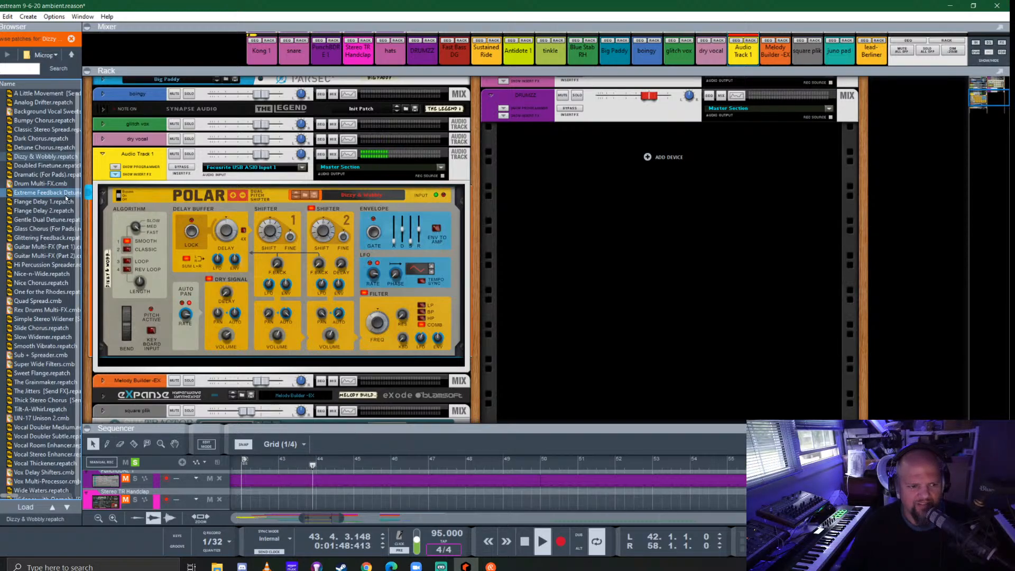
left_click(34, 202)
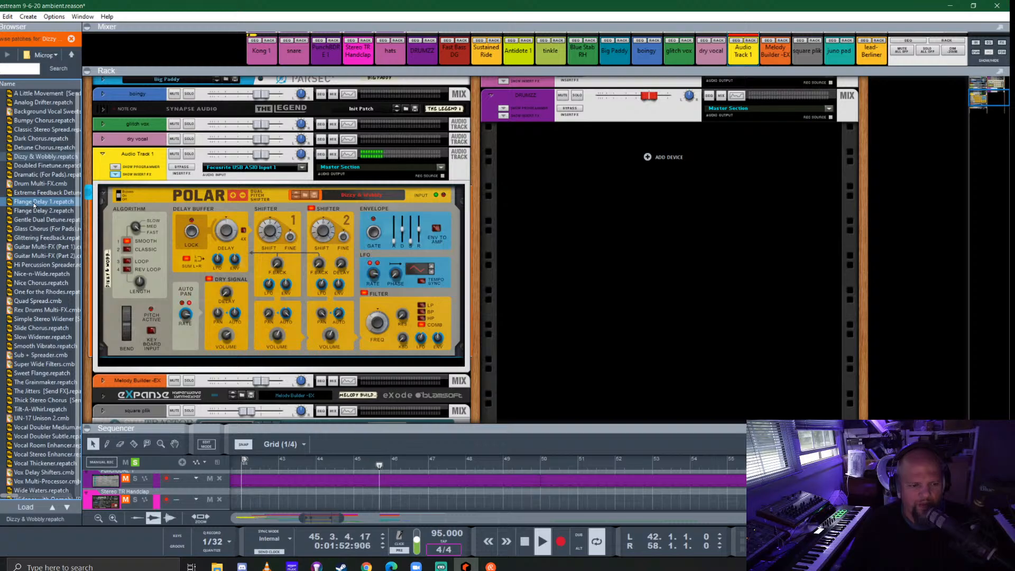
double_click(34, 203)
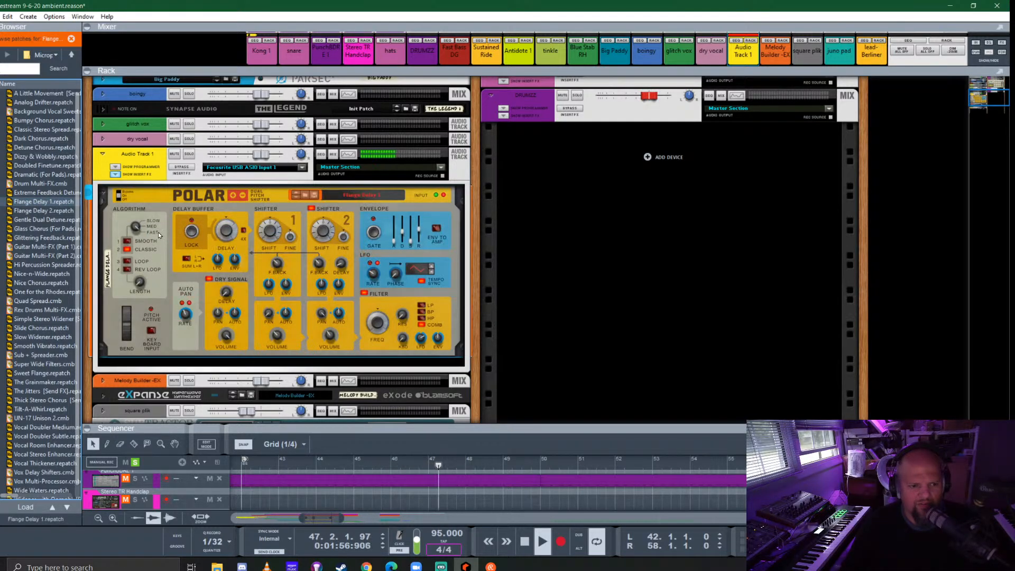
double_click(40, 265)
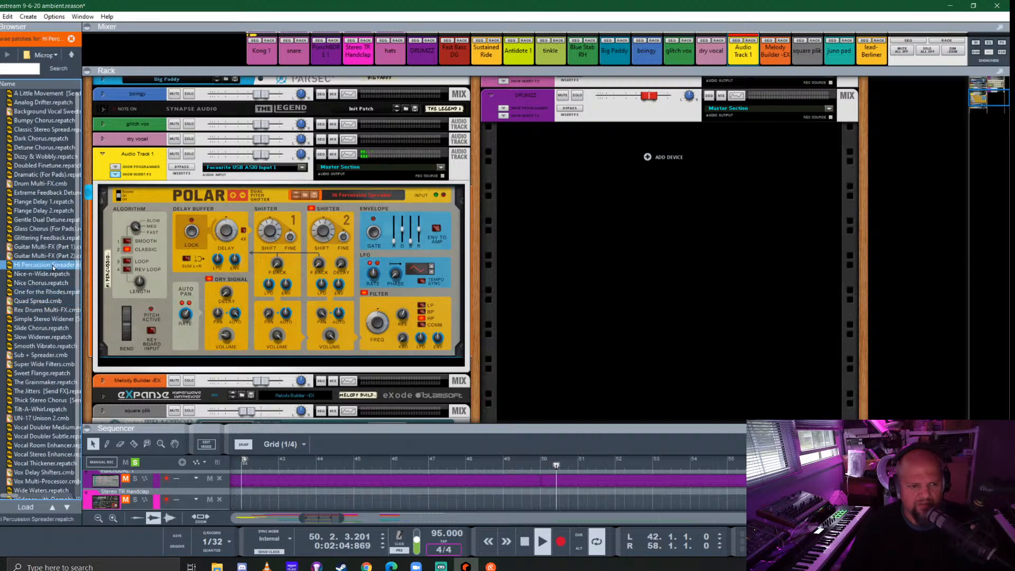
left_click_drag(37, 93, 227, 262)
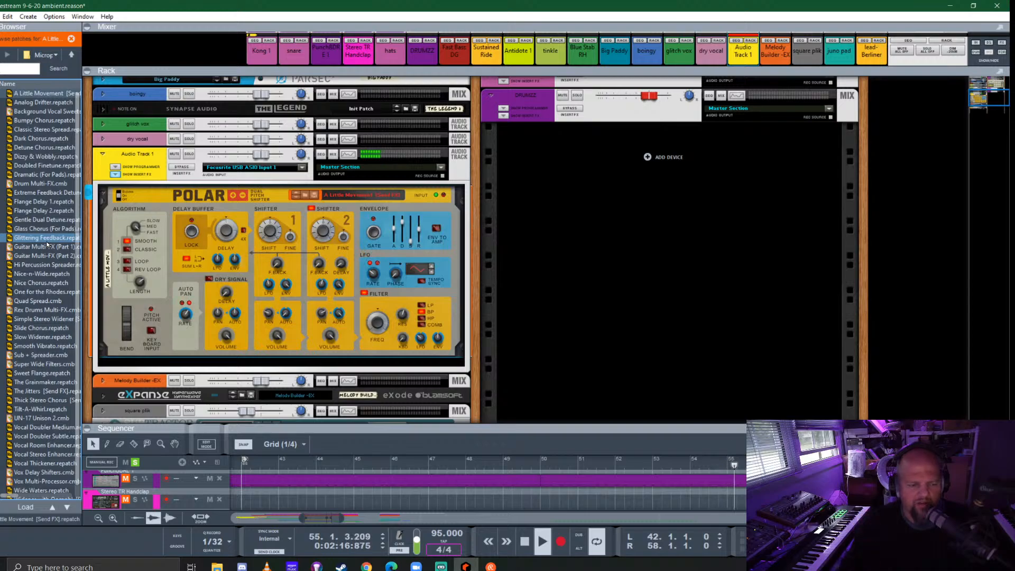
- Try the Thick Stereo Chorus [Send FX] patch in Polar and load Tilt-A-Whirl instead
key("Down")
key("Down")
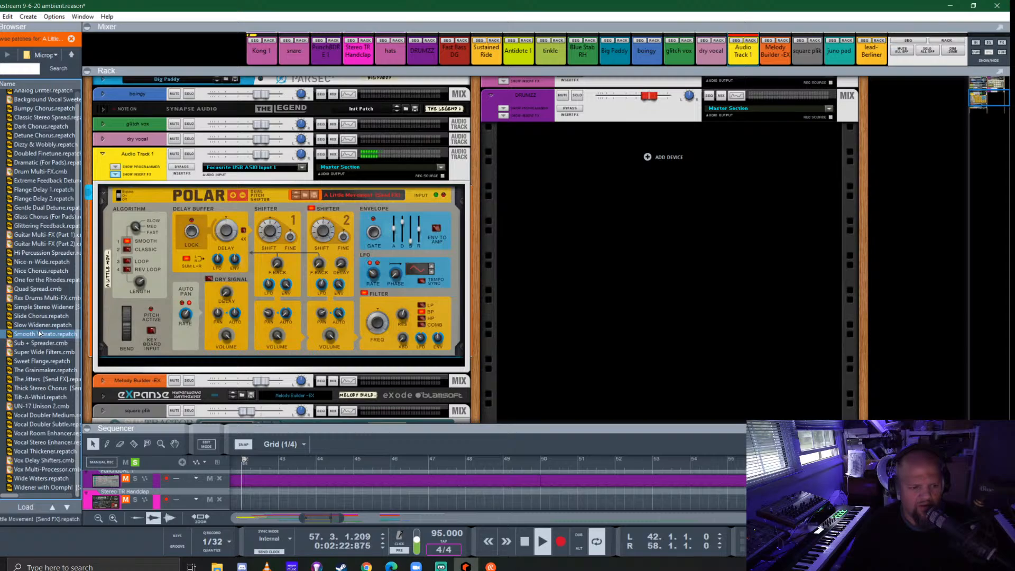
left_click(46, 387)
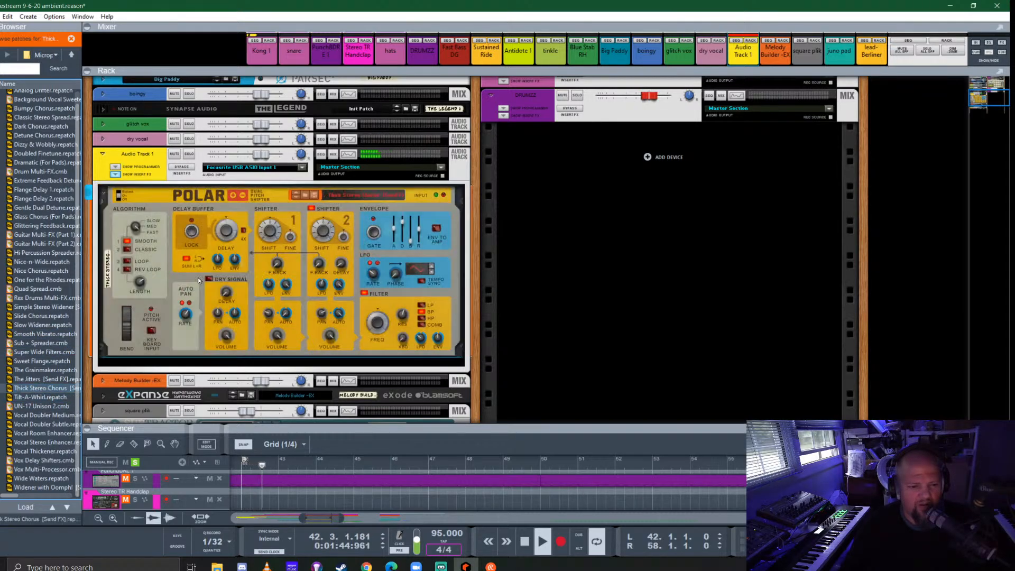
left_click(37, 398)
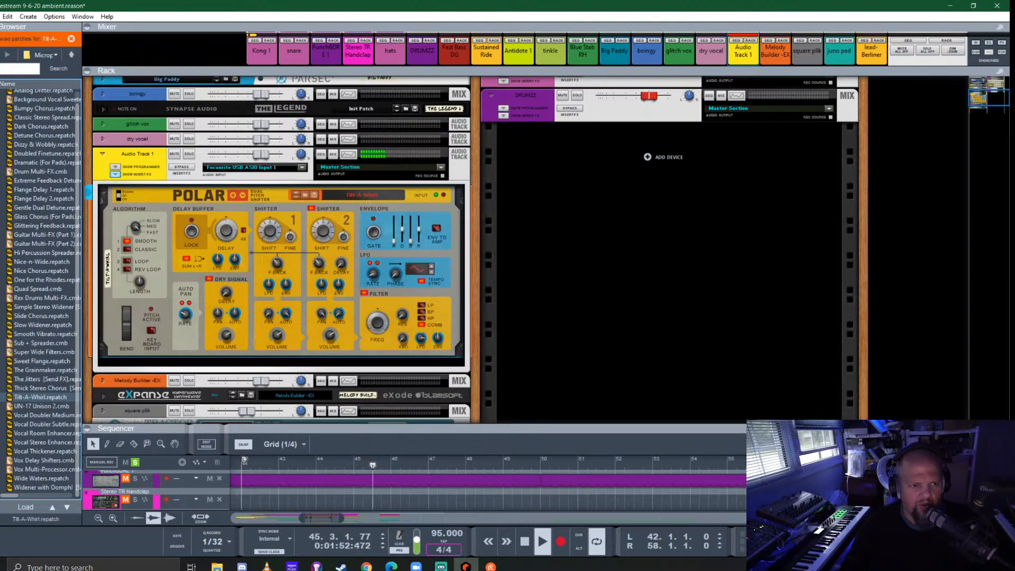
- Find iZotope Trash 2 among the effects and add it below Polar in Audio Track 1's insert effects
left_click(1, 117)
scroll(26, 252, "down", 5)
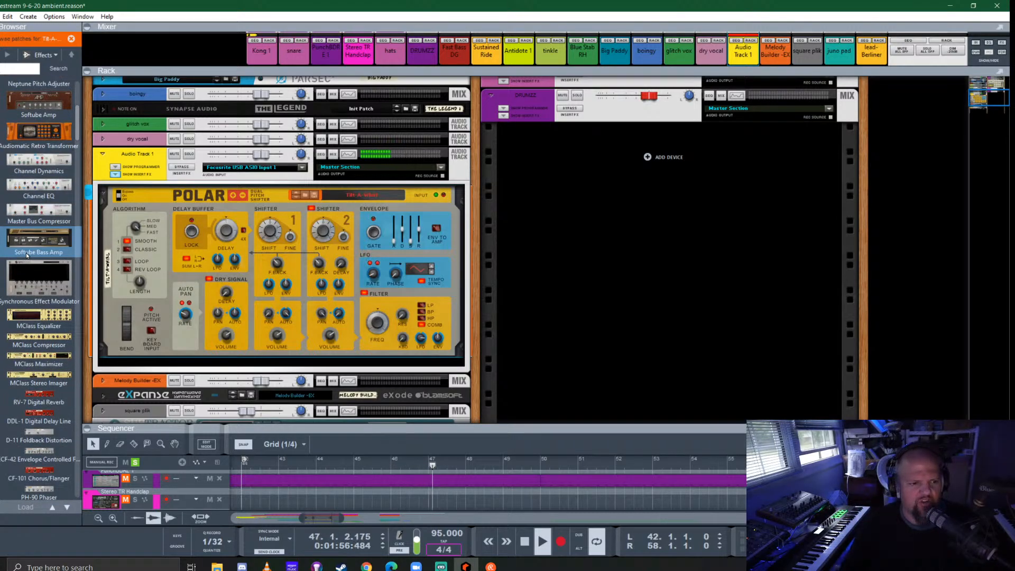
scroll(26, 253, "up", 5)
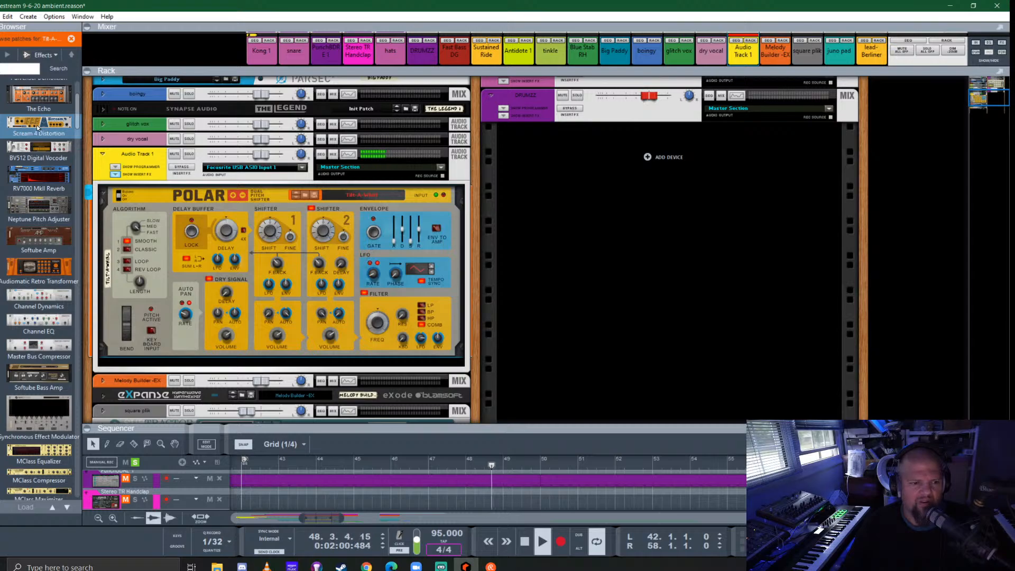
scroll(37, 127, "down", 15)
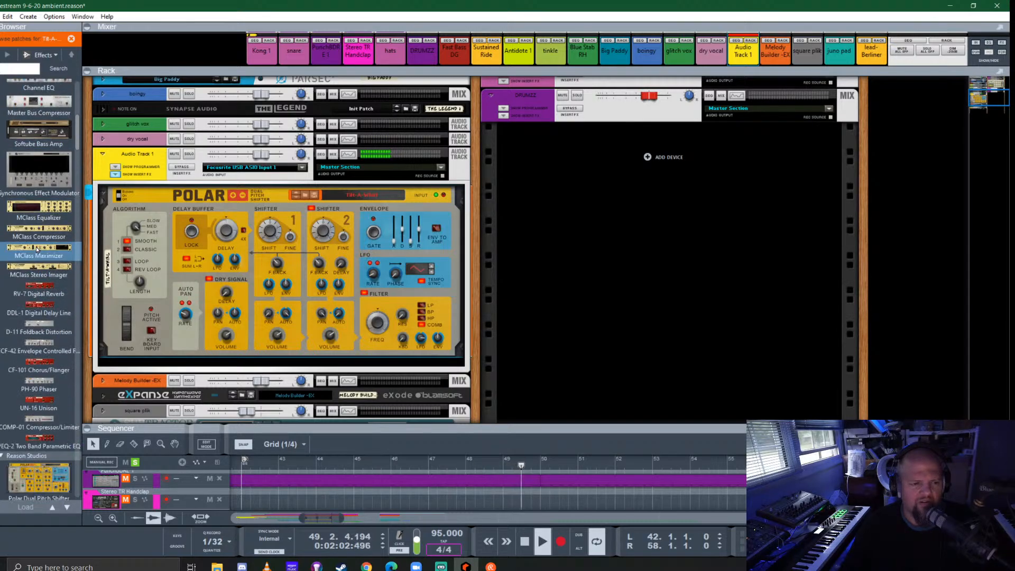
scroll(37, 250, "down", 15)
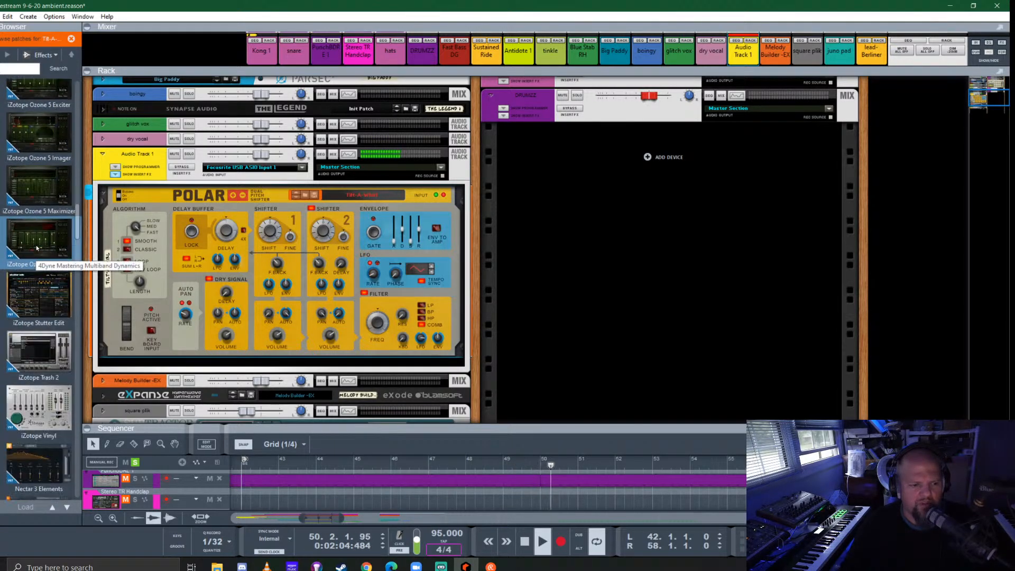
left_click_drag(35, 233, 295, 362)
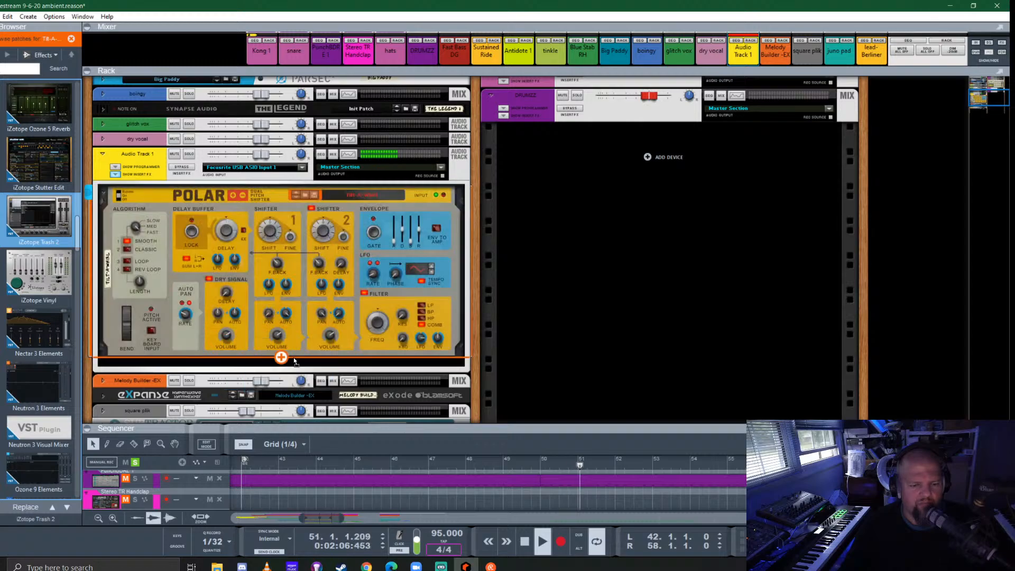
left_click_drag(369, 328, 370, 331)
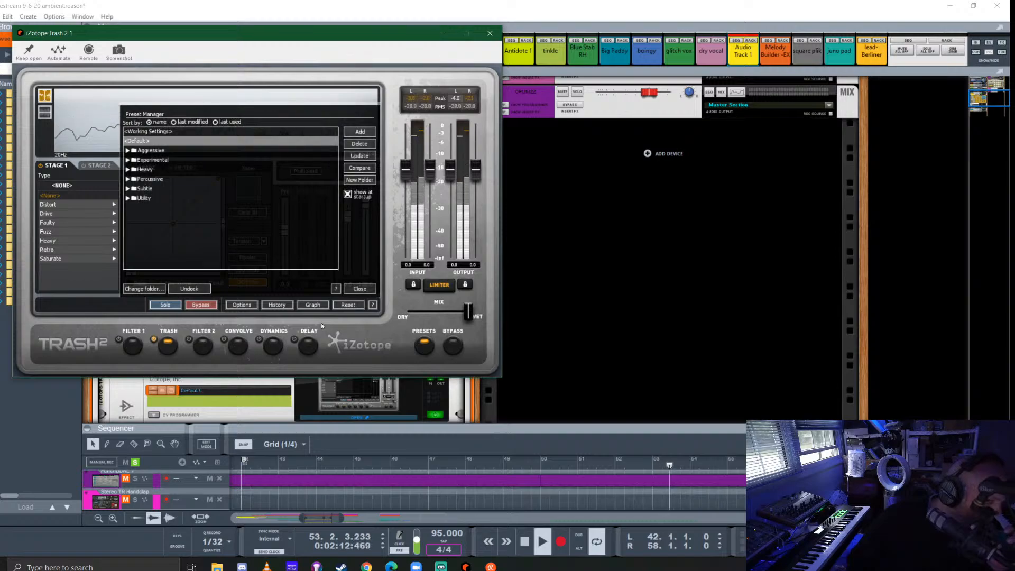
- Try Trash 2's Percussive presets 16th Trip Blaster and 4-Band Saturation, load Aminal, and dismiss the preset manager
left_click(141, 180)
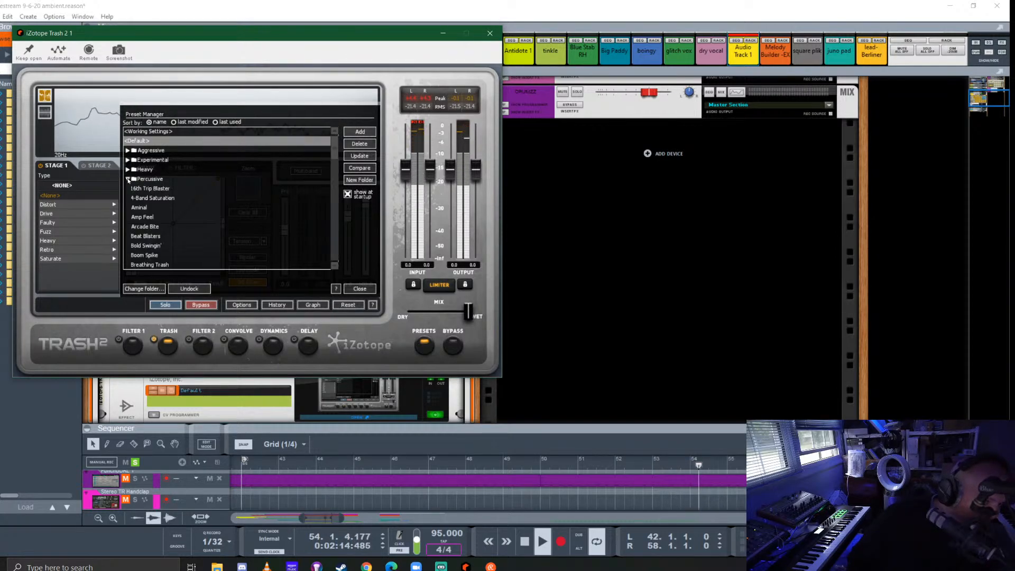
left_click(153, 188)
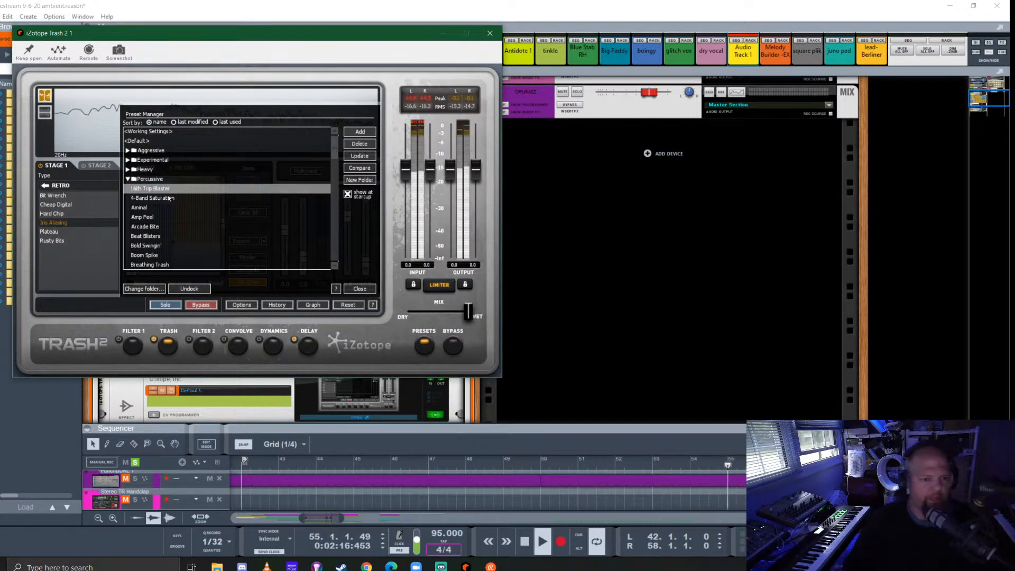
left_click(152, 198)
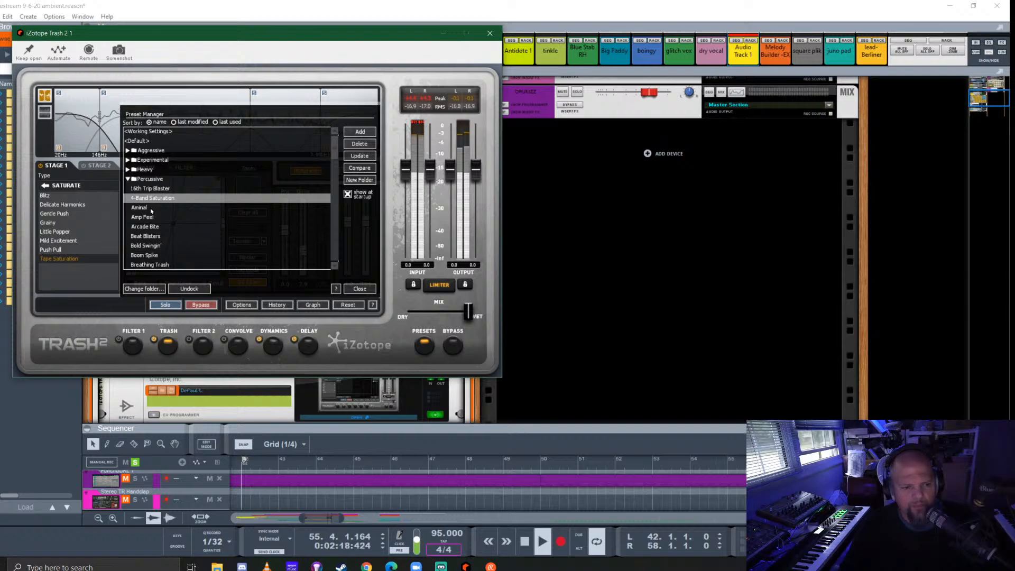
left_click(151, 208)
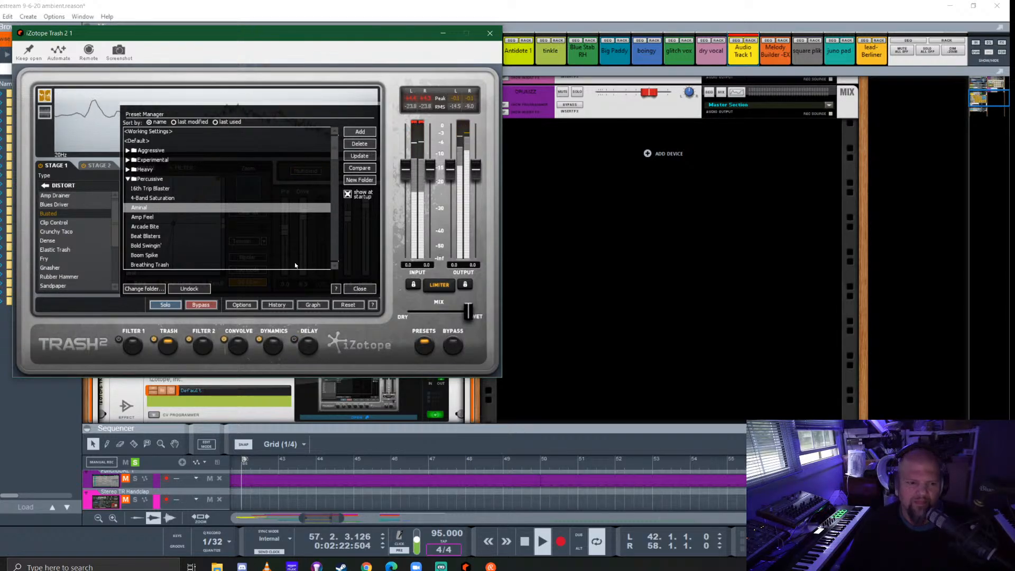
left_click(359, 290)
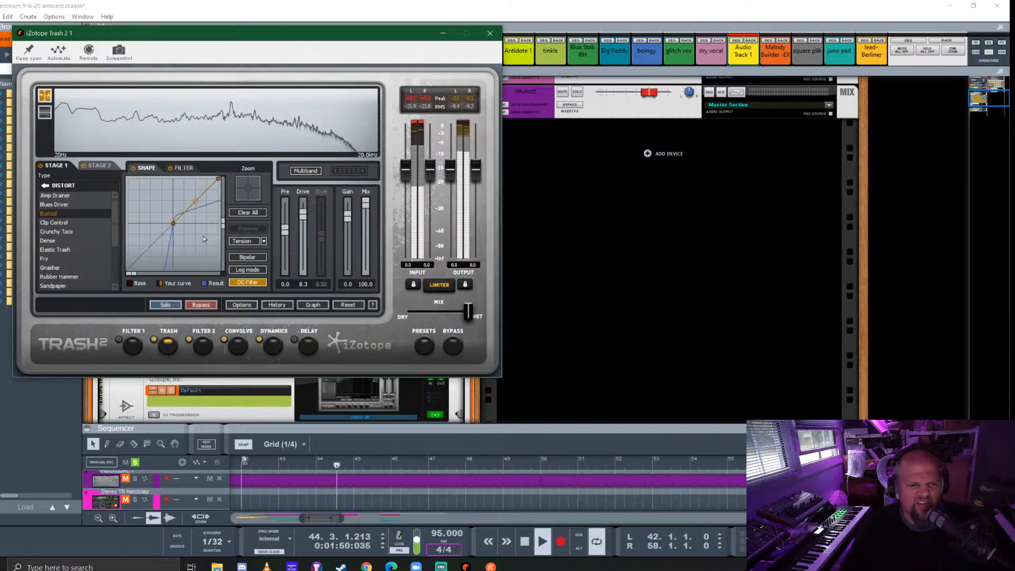
- Reshape the Stage 1 filter curve in Trash 2, check the Stage 2 filter and shape, and close the plugin window
left_click(182, 167)
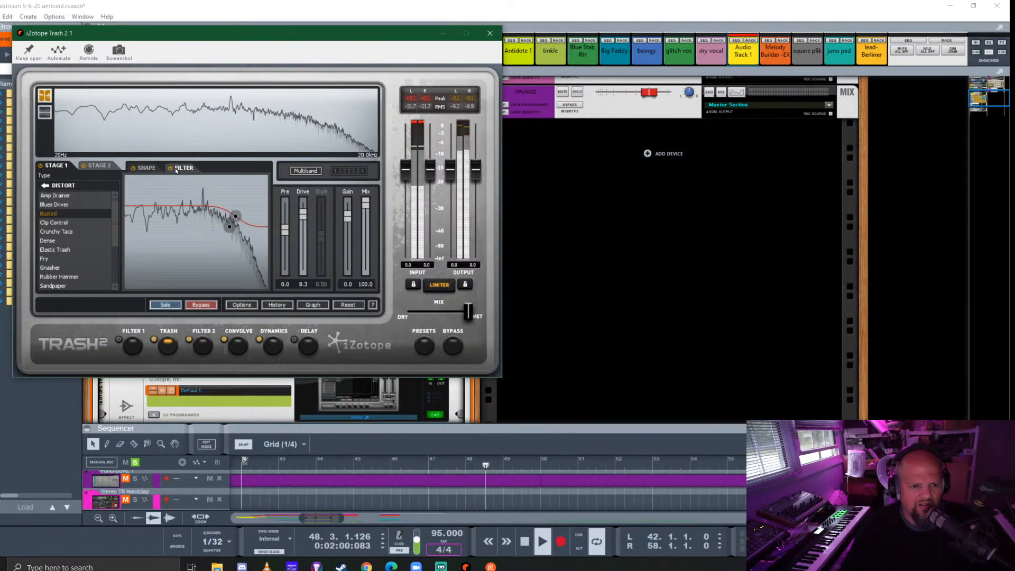
left_click_drag(236, 216, 244, 236)
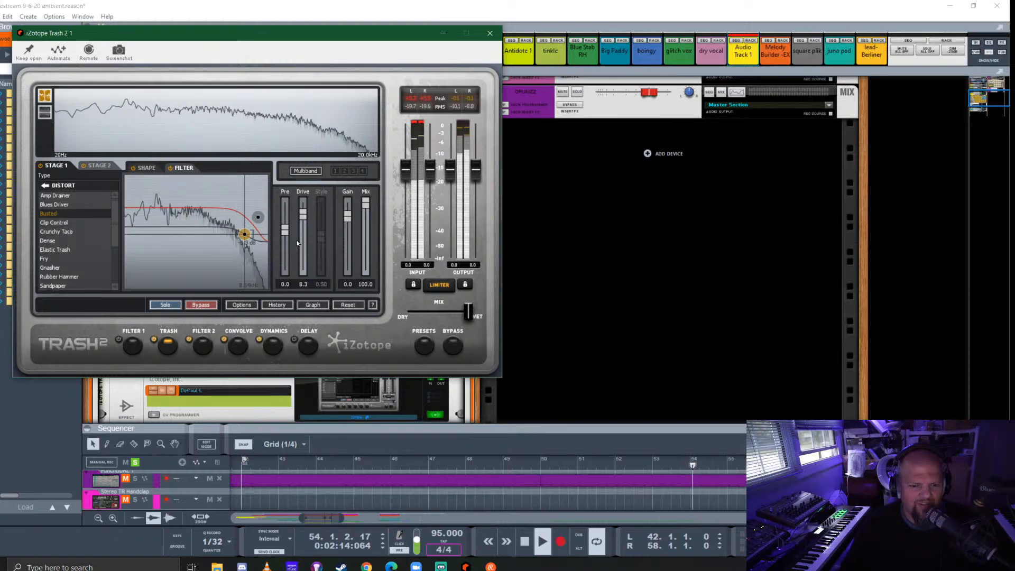
left_click(100, 166)
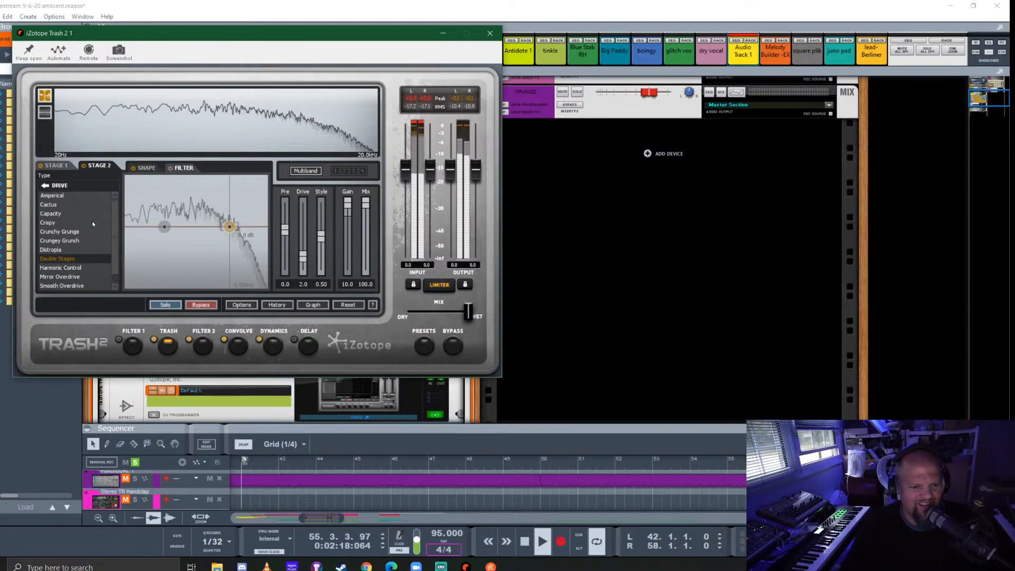
left_click(144, 168)
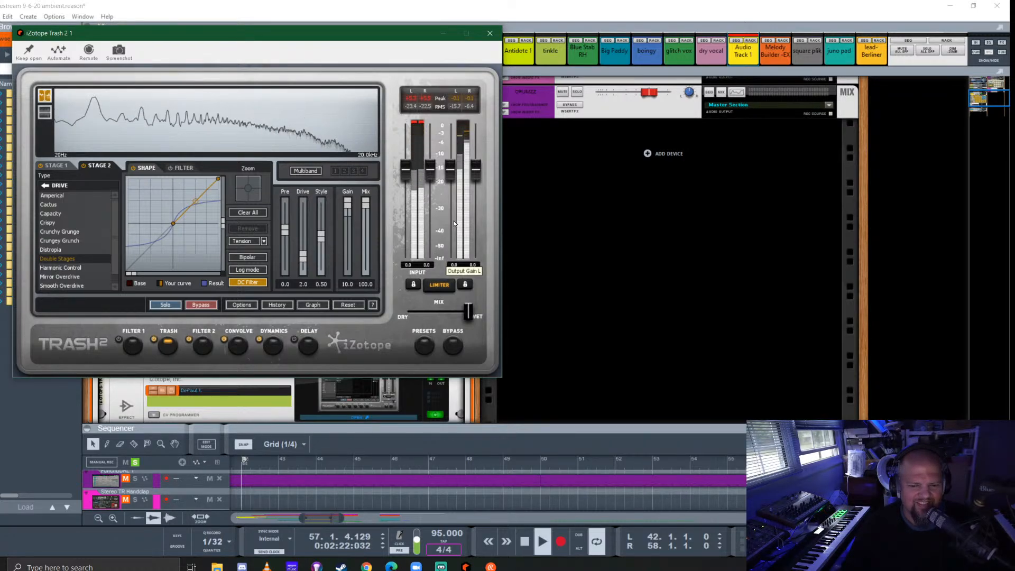
left_click(490, 38)
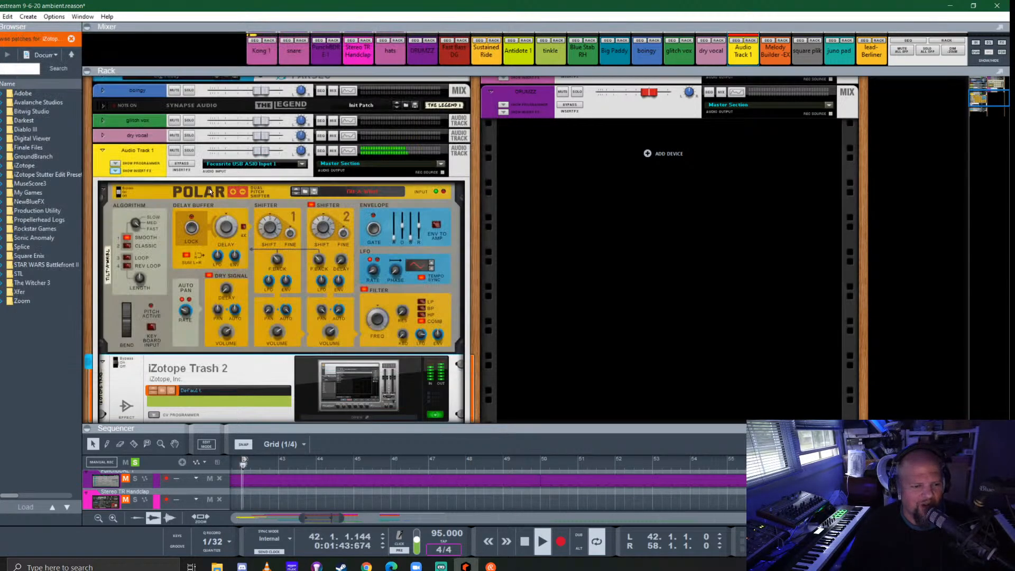
- Add the kHs Transient Shaper below iZotope Trash 2, adjusting its attack and setting its sustain to -100%
left_click(1, 105)
scroll(39, 277, "down", 15)
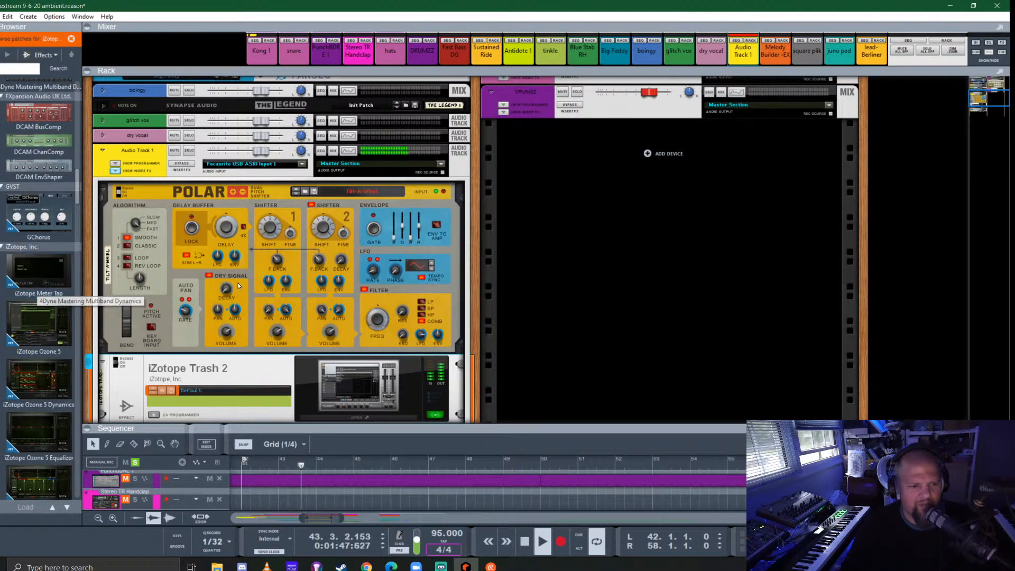
scroll(175, 277, "down", 3)
scroll(35, 248, "down", 10)
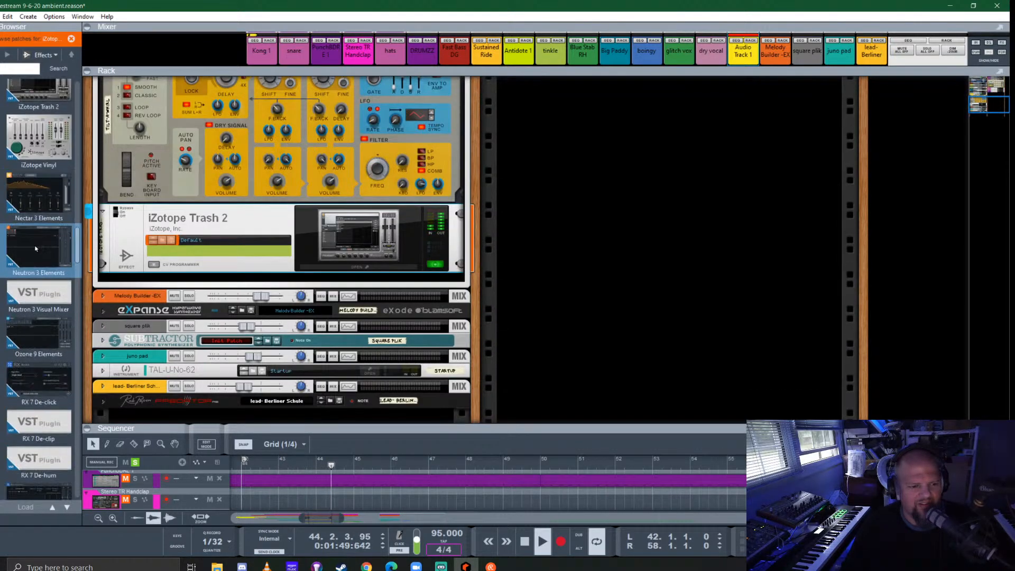
mouse_move(35, 350)
left_mouse_down()
mouse_move(99, 343)
mouse_move(46, 341)
left_mouse_up()
left_click_drag(42, 362, 221, 278)
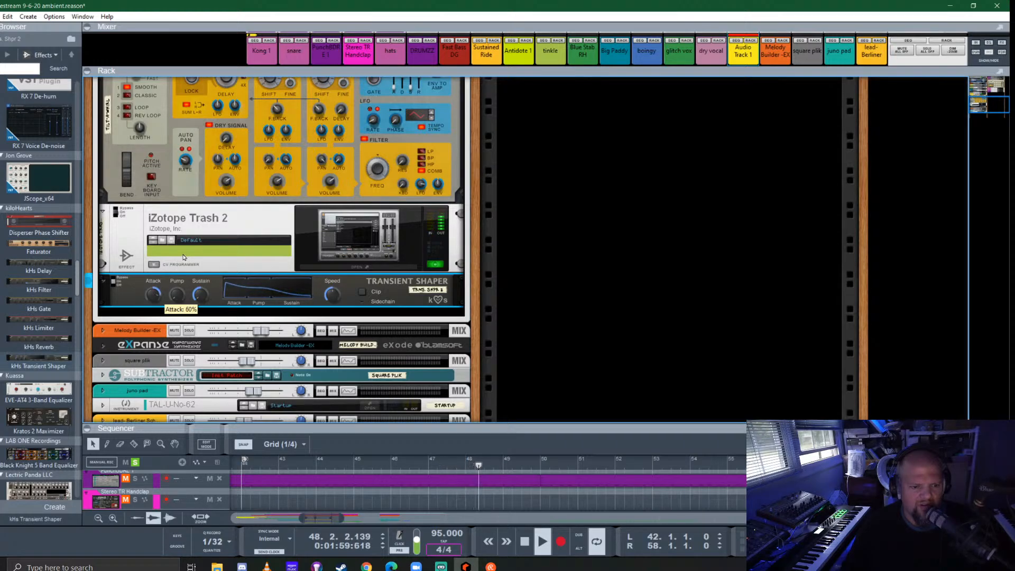
left_click_drag(191, 245, 178, 282)
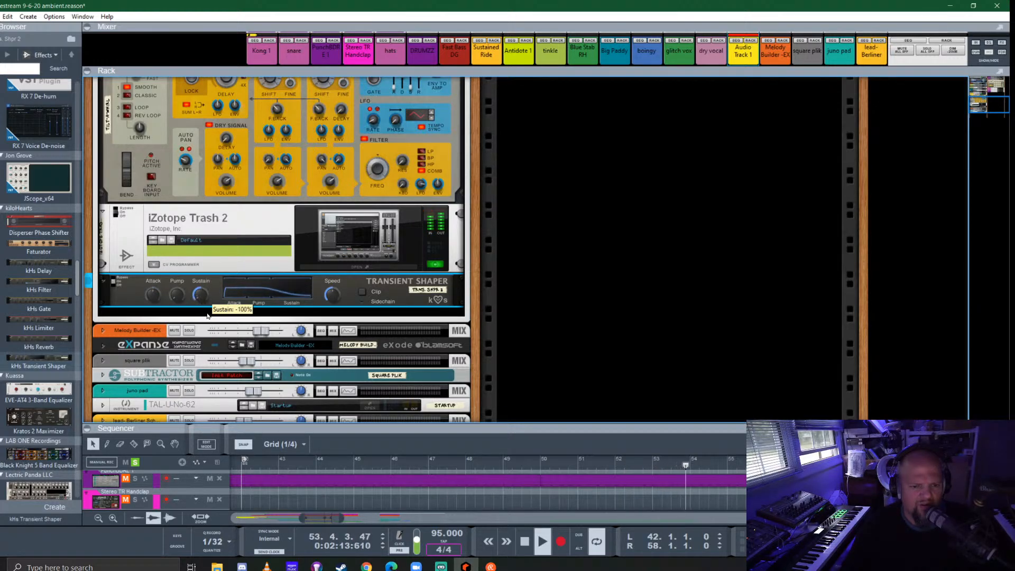
- Add Softube's FET Compressor below the Transient Shaper in Audio Track 1's insert effects, keeping the shaper's sustain at -100%
mouse_move(208, 290)
left_mouse_down()
mouse_move(215, 249)
mouse_move(214, 278)
left_mouse_up()
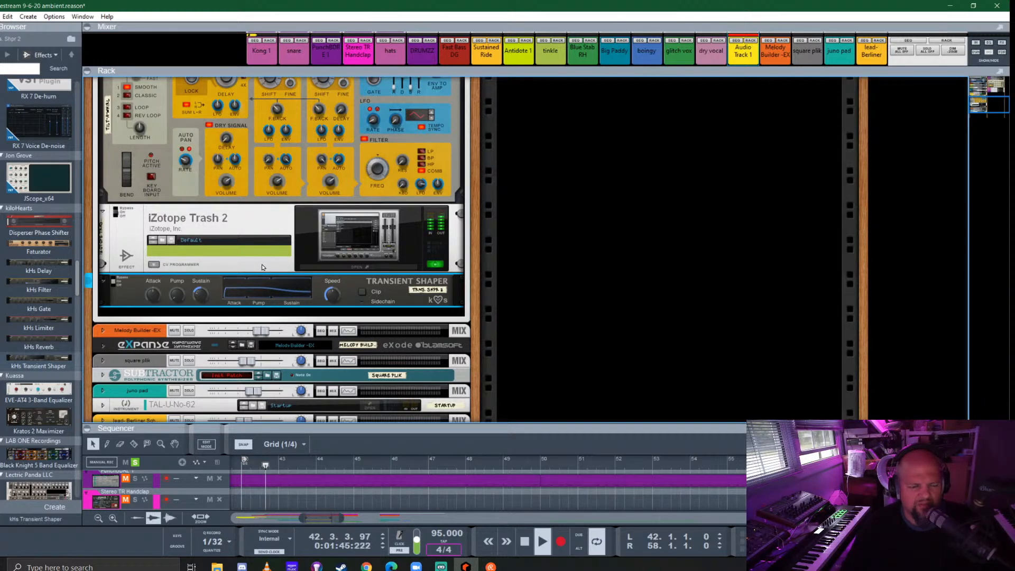
scroll(35, 291, "down", 5)
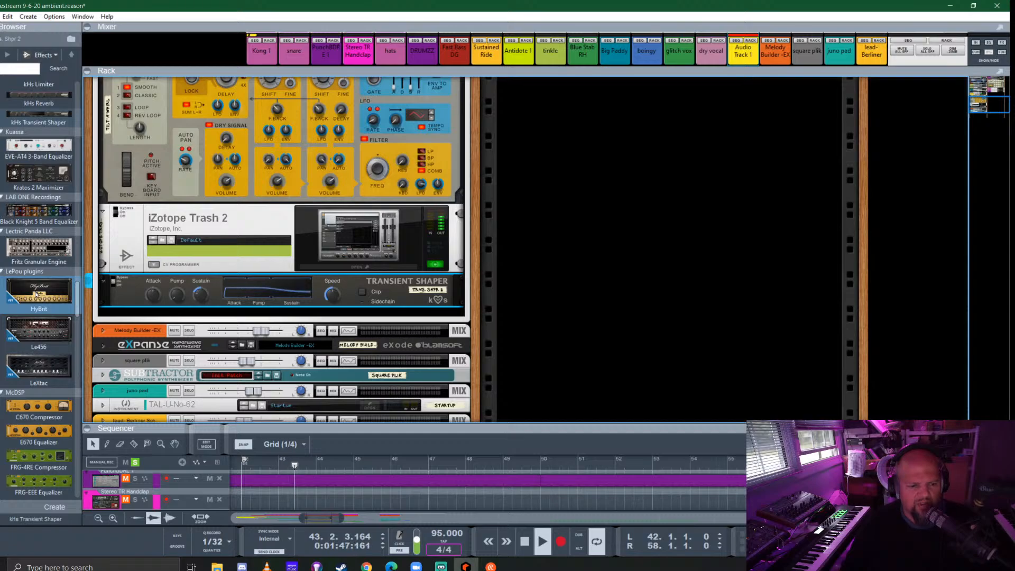
scroll(36, 294, "down", 5)
scroll(204, 222, "down", 1)
scroll(35, 297, "down", 5)
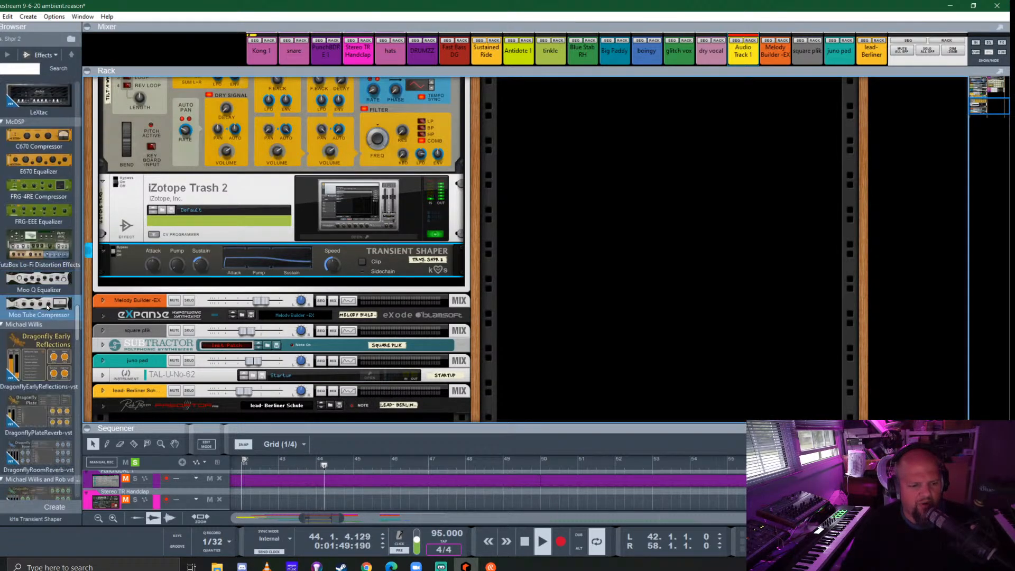
scroll(34, 296, "down", 15)
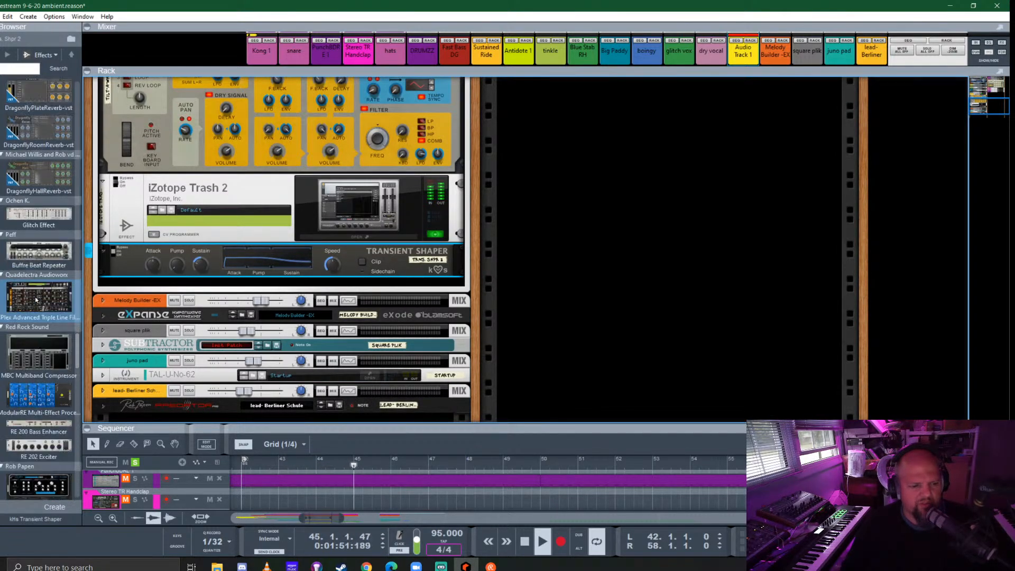
mouse_move(38, 344)
left_mouse_down()
mouse_move(132, 306)
mouse_move(264, 275)
mouse_move(315, 290)
left_mouse_up()
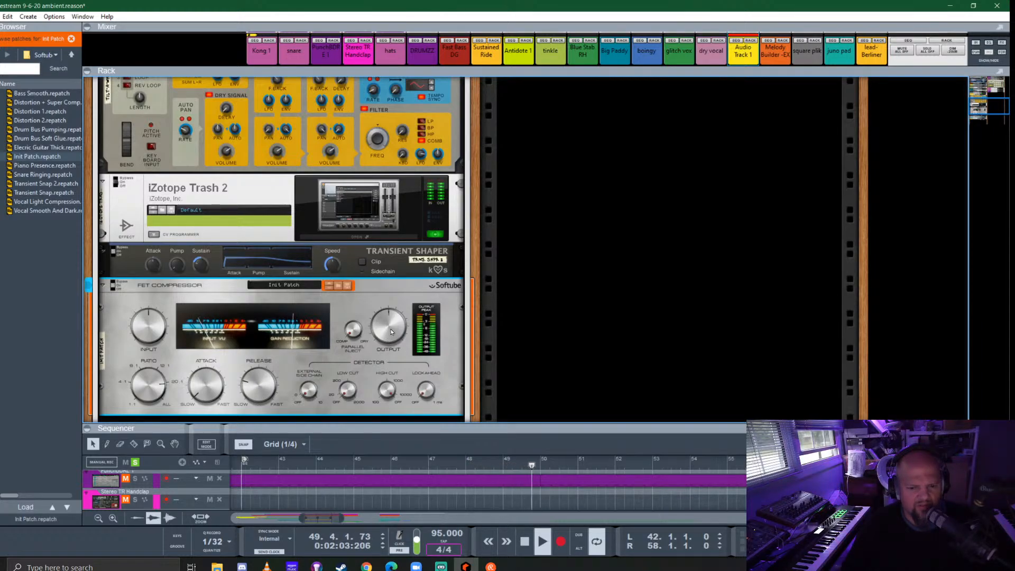
mouse_move(392, 332)
mouse_move(148, 332)
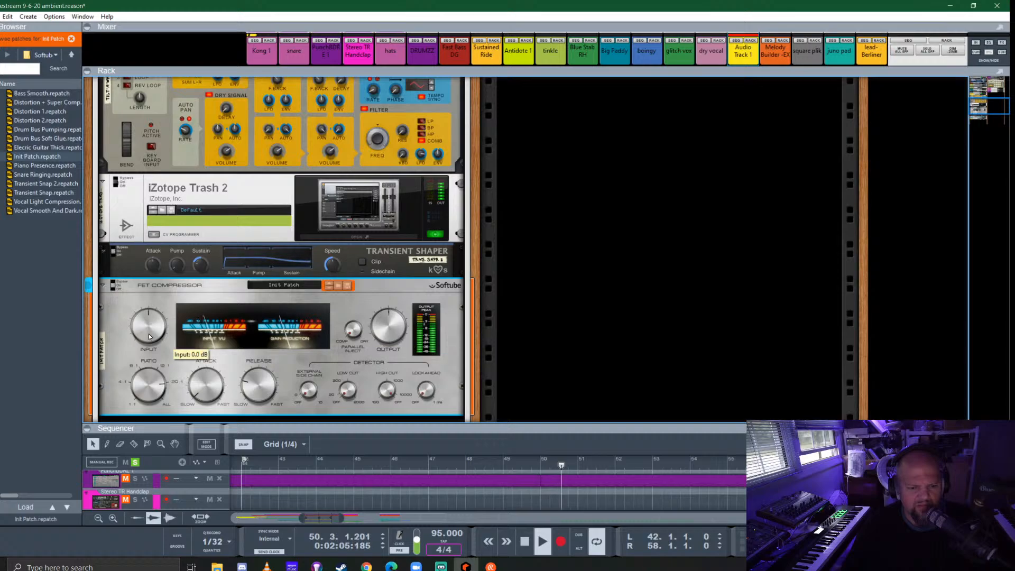
- Fold Audio Track 1's insert effects and, in its Spectrum EQ, enable a high-pass filter at 268.2 Hz and a low-pass filter at 1.46 kHz
scroll(148, 328, "up", 5)
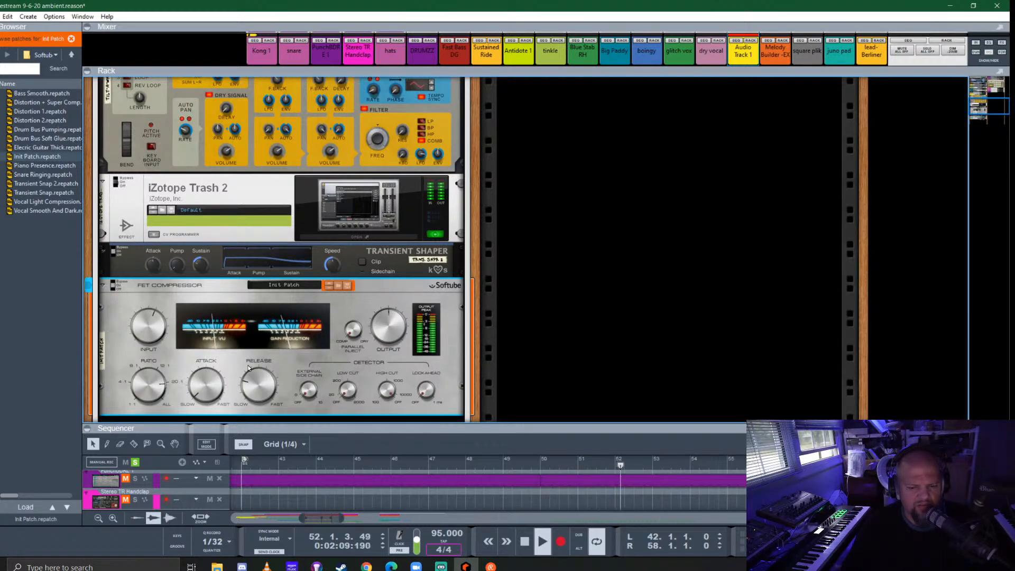
scroll(114, 217, "up", 5)
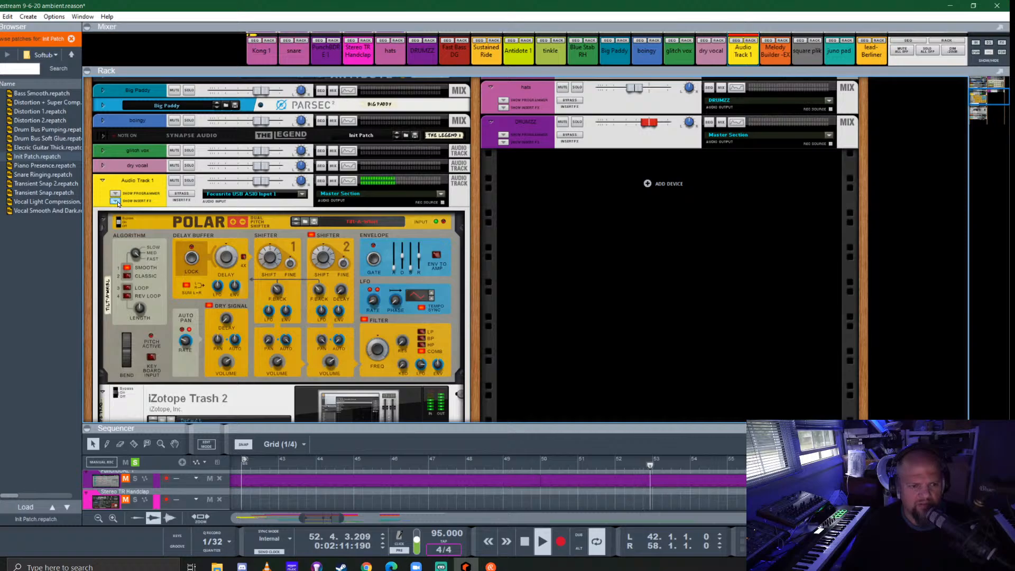
left_click(117, 202)
left_click(348, 181)
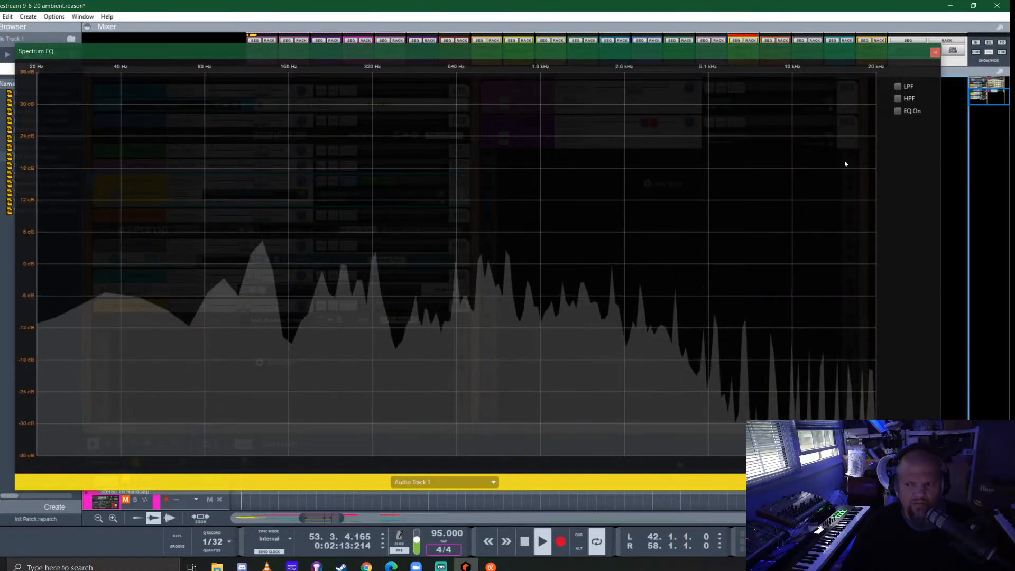
left_click(897, 98)
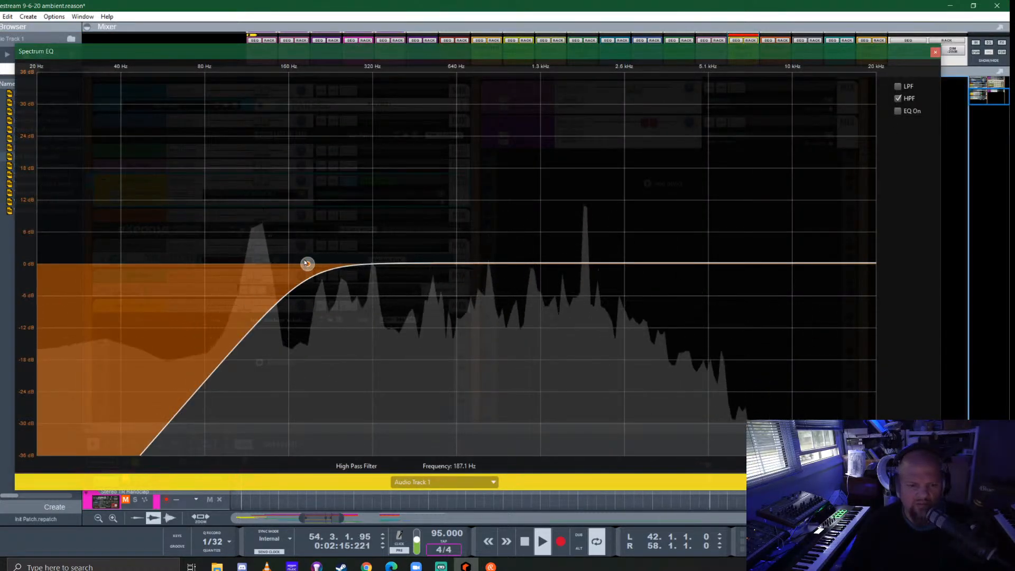
left_click_drag(306, 263, 350, 264)
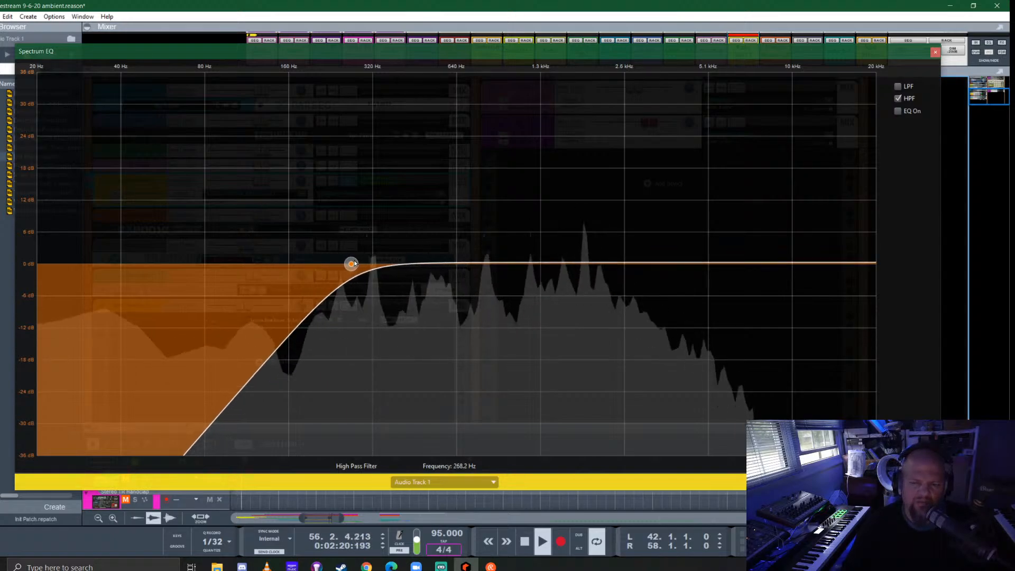
left_click(898, 85)
left_click_drag(662, 264, 556, 264)
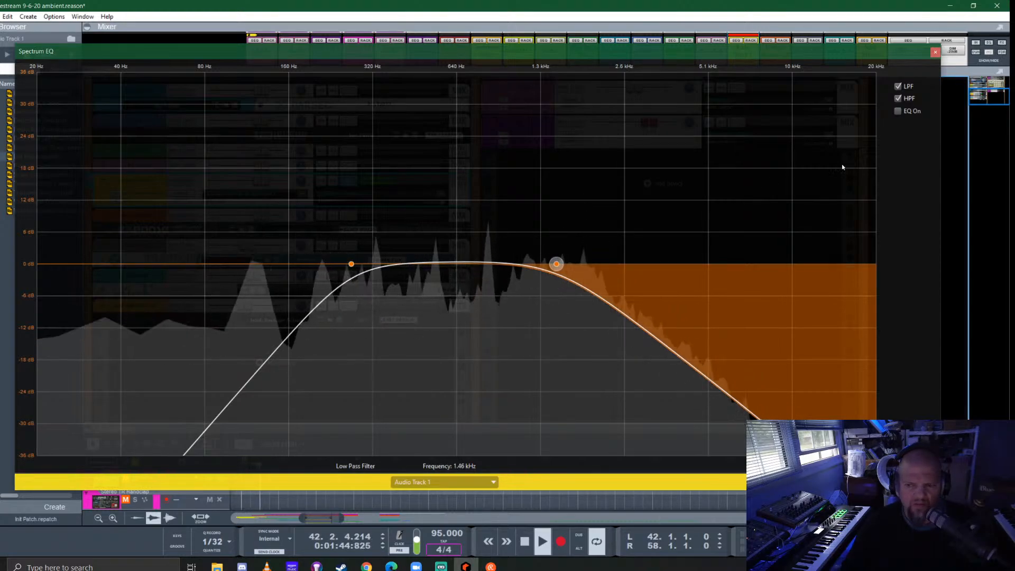
- Enable the EQ bands with E Mode and HF Bell, and boost the low-mid band by about 5 dB near 1.6 kHz
left_click(898, 110)
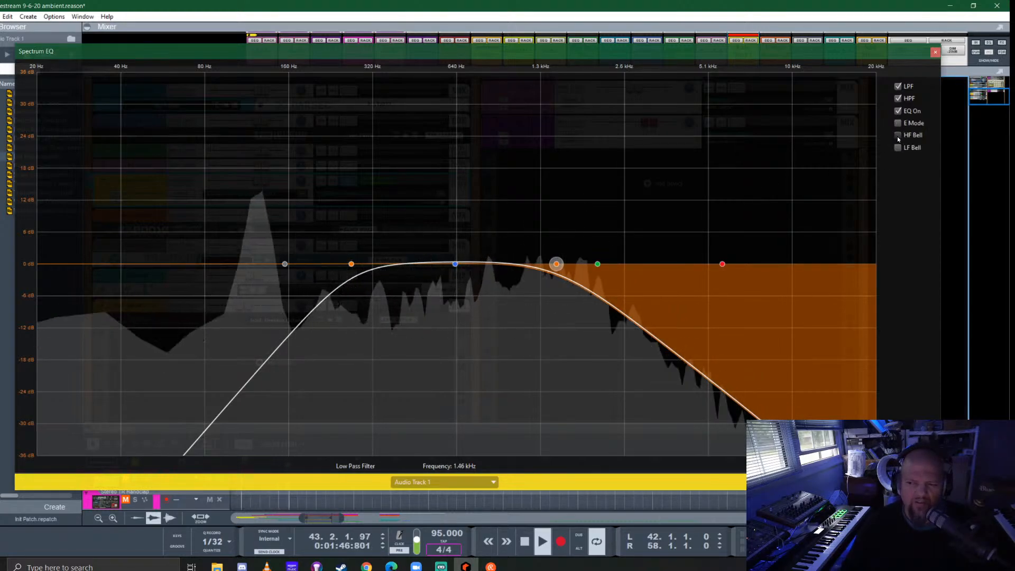
left_click(897, 136)
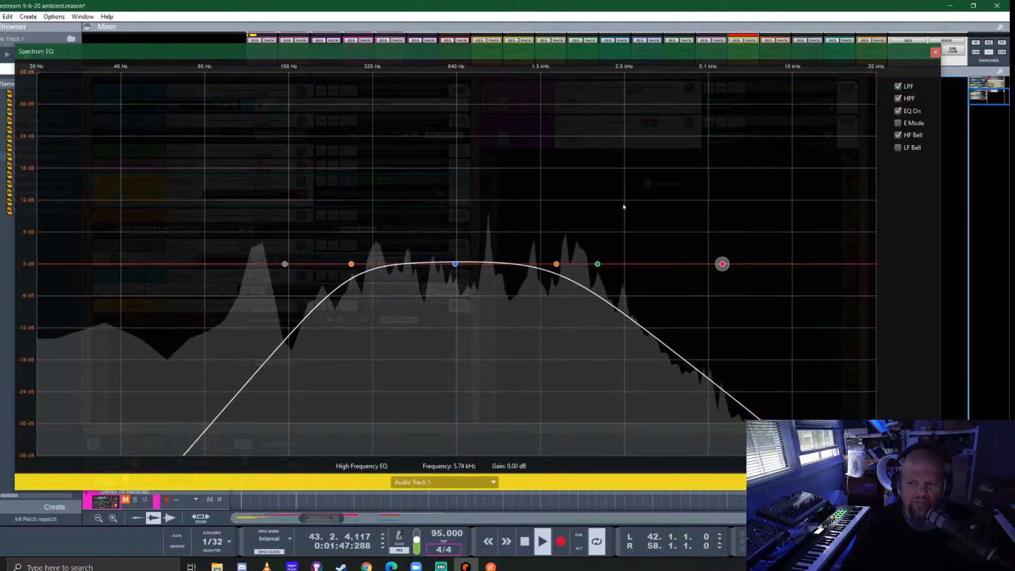
left_click(897, 122)
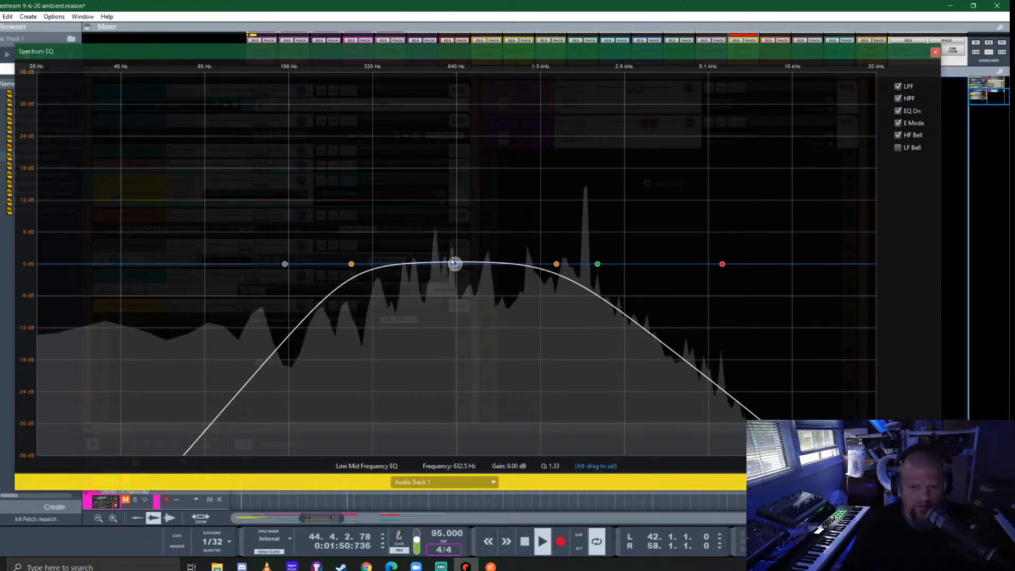
left_click_drag(453, 262, 568, 234)
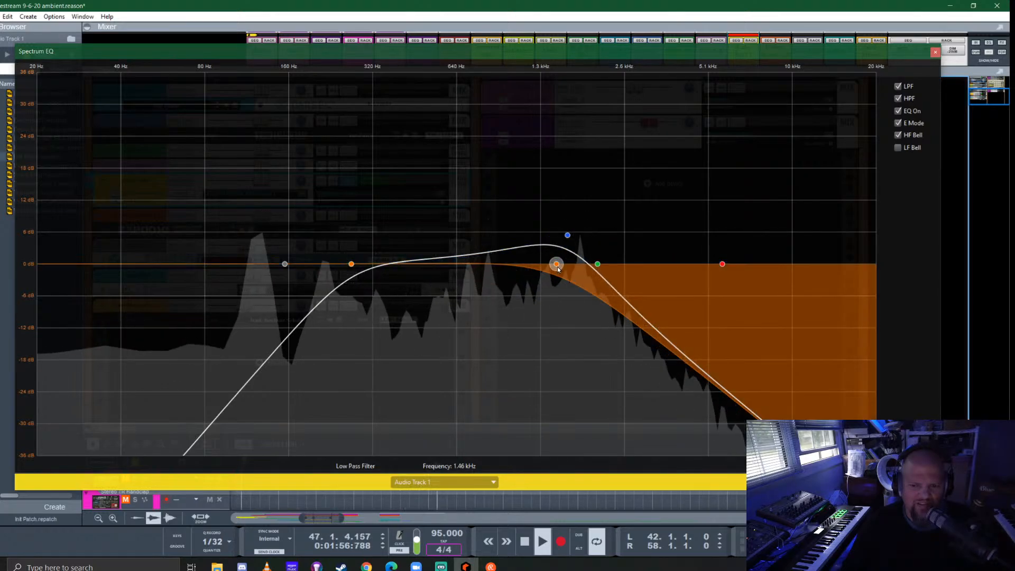
- Cut the high-frequency band by about 20 dB near 12 kHz, raise the low-pass filter to 2.10 kHz, and close the Spectrum EQ
left_click_drag(722, 264, 816, 370)
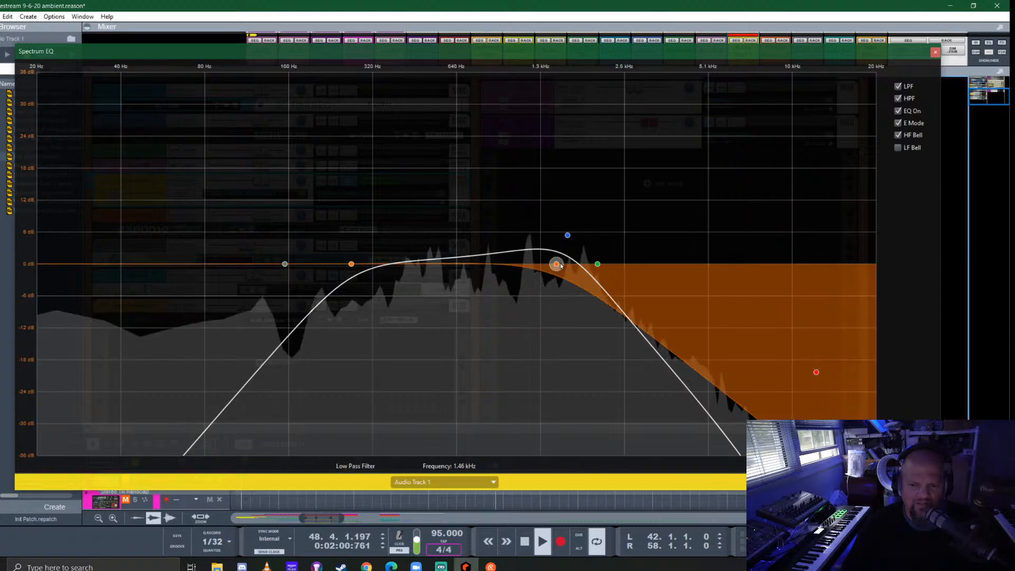
left_click_drag(560, 265, 599, 261)
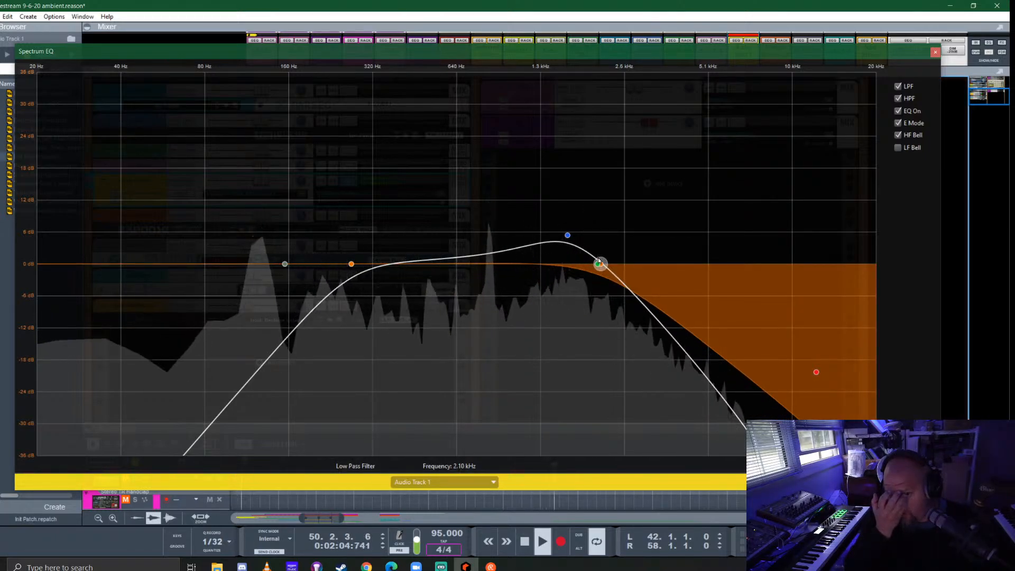
left_click(935, 50)
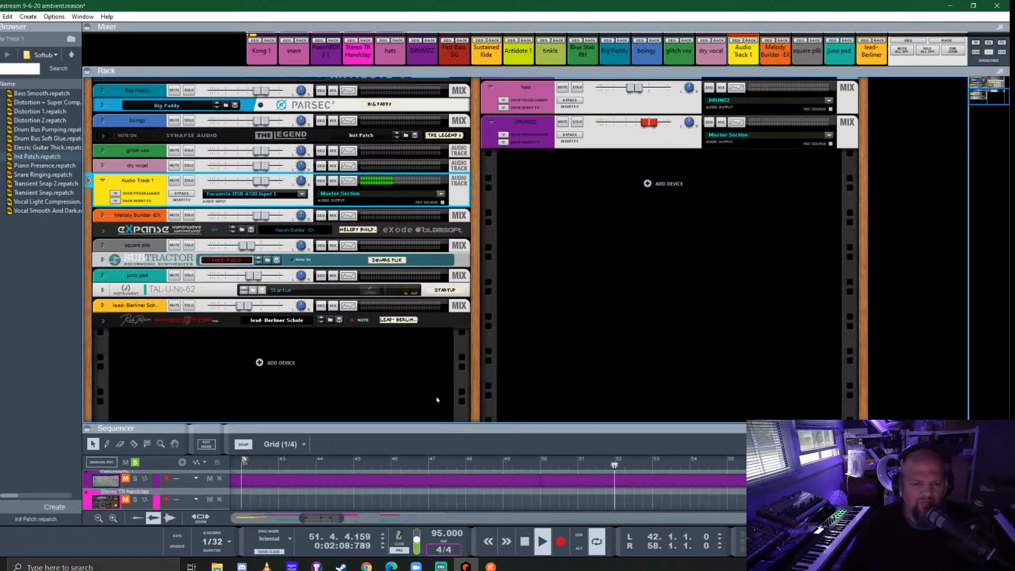
- Turn off all track solos in an enlarged sequencer and restart playback of the full mix from bar 34
left_click_drag(519, 429, 556, 165)
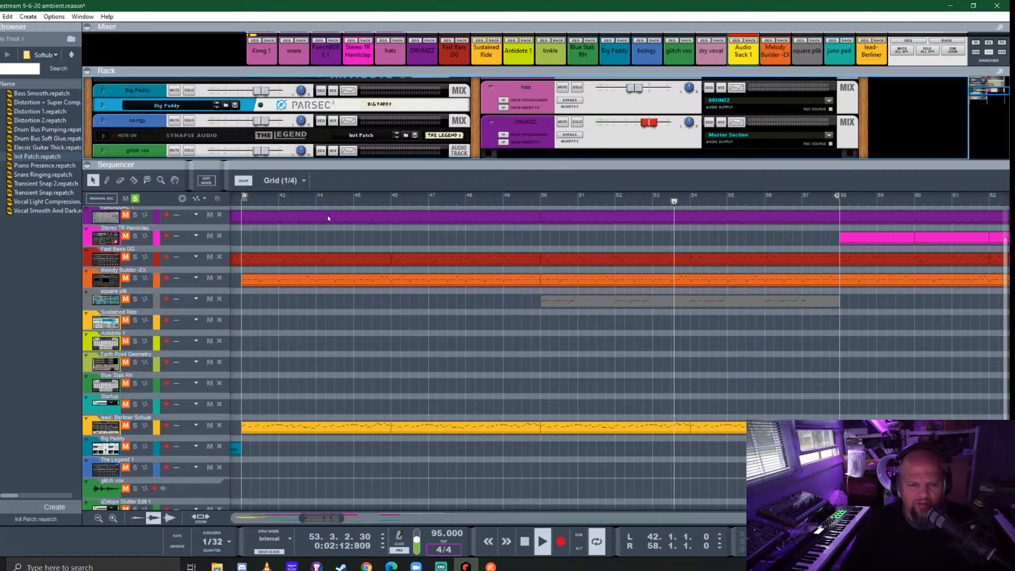
left_click(135, 199)
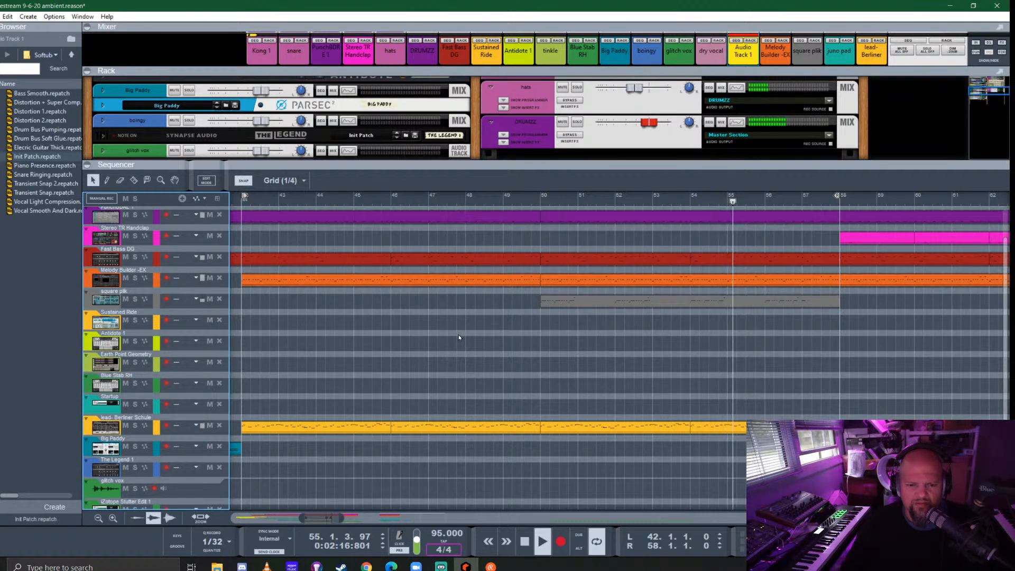
scroll(459, 334, "down", 3)
scroll(464, 350, "down", 3)
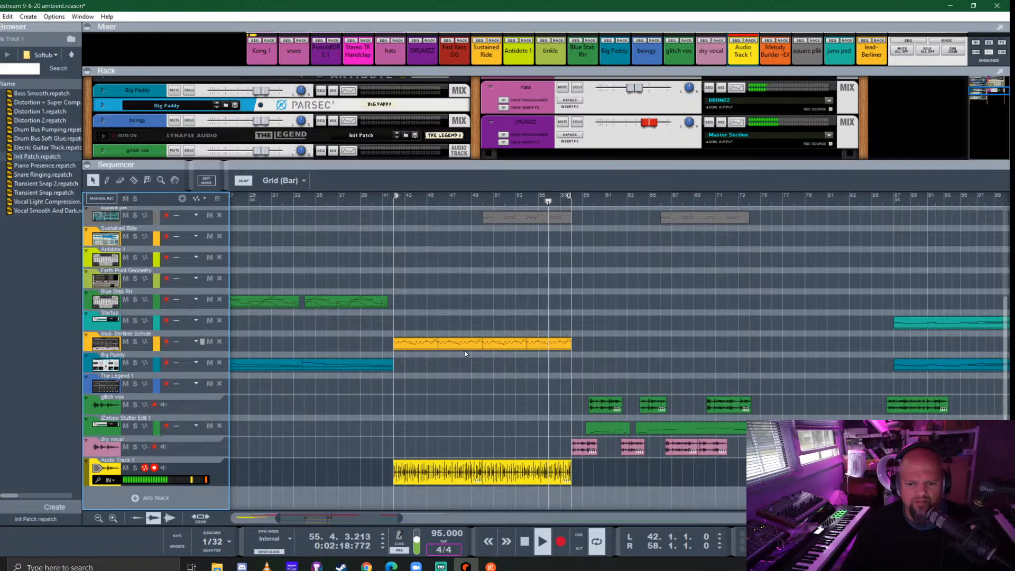
scroll(465, 351, "up", 3)
scroll(464, 351, "down", 2)
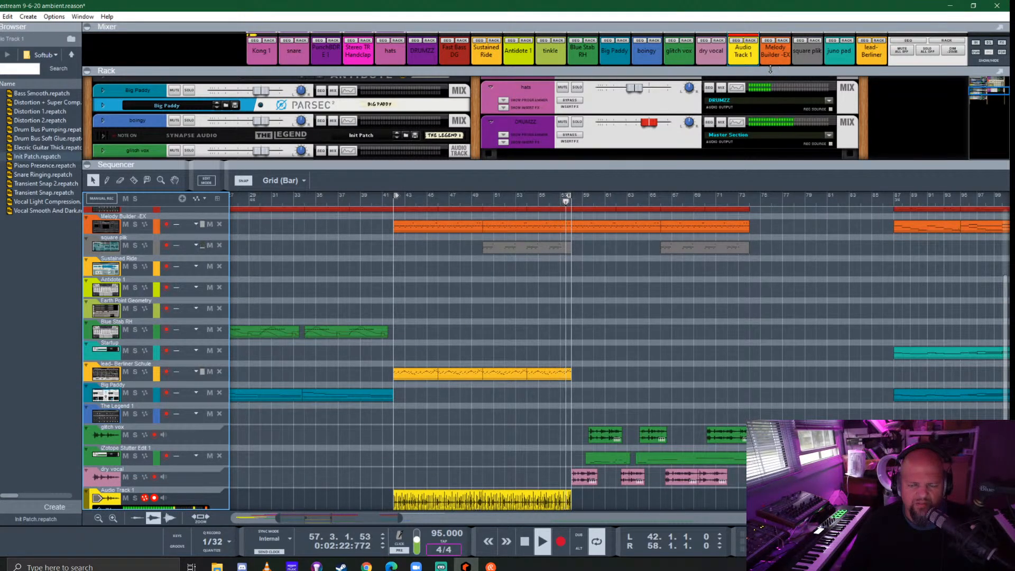
key("space")
left_click(311, 198)
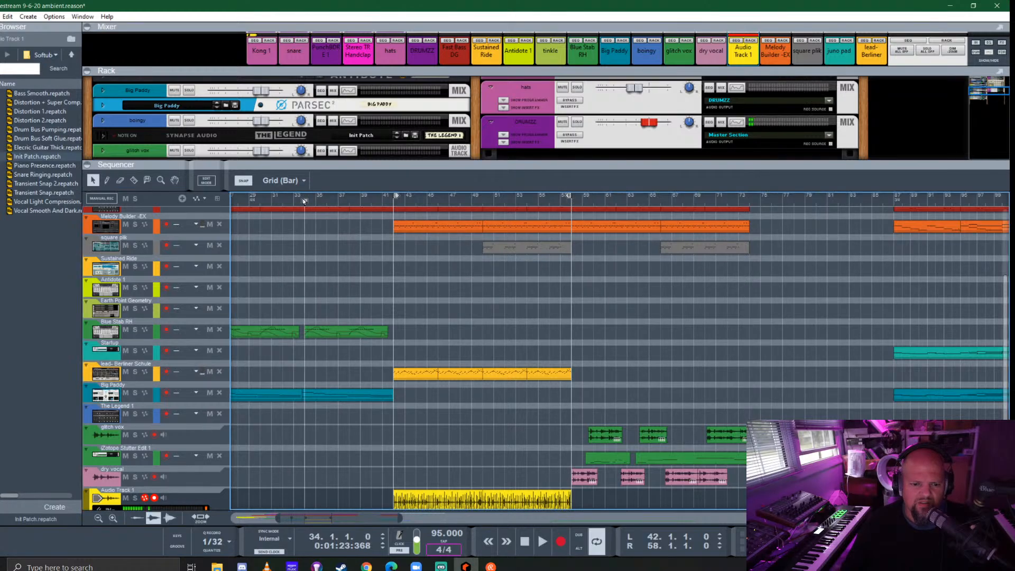
key("space")
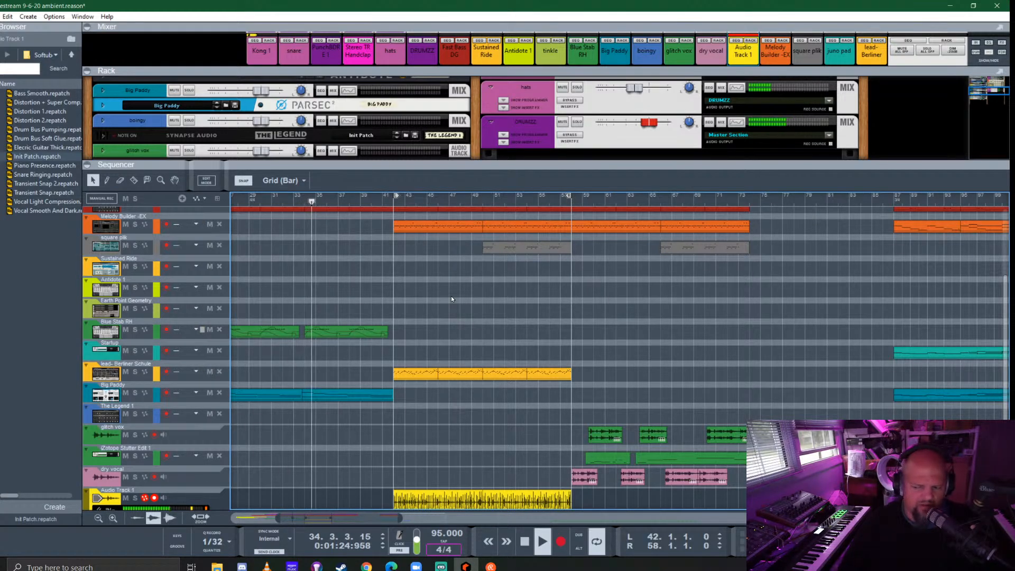
- Lower Audio Track 1's fader level to -2.69 dB in the rack
left_click_drag(404, 165, 404, 295)
left_click_drag(262, 183, 258, 184)
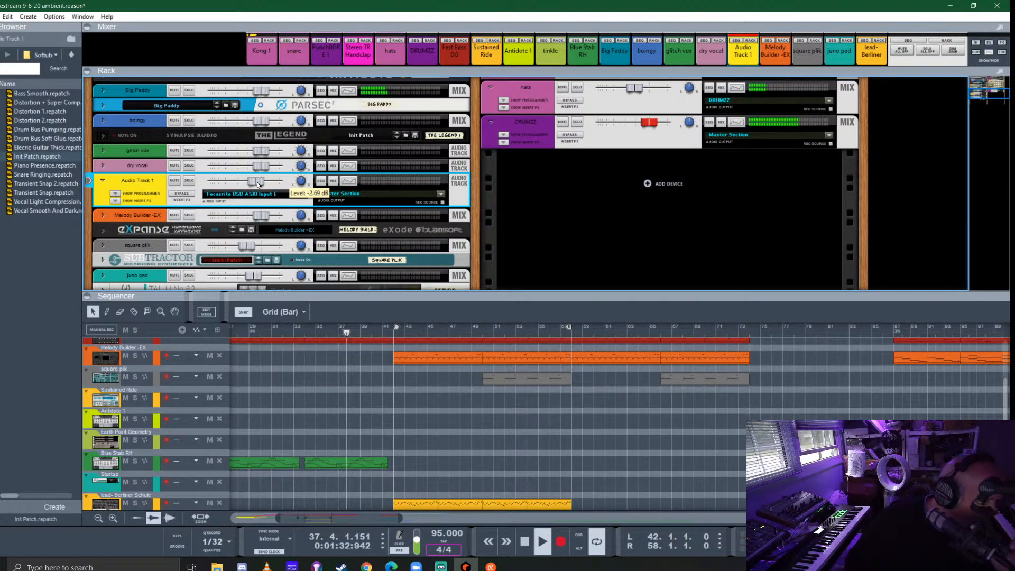
left_click(257, 182, "ctrl")
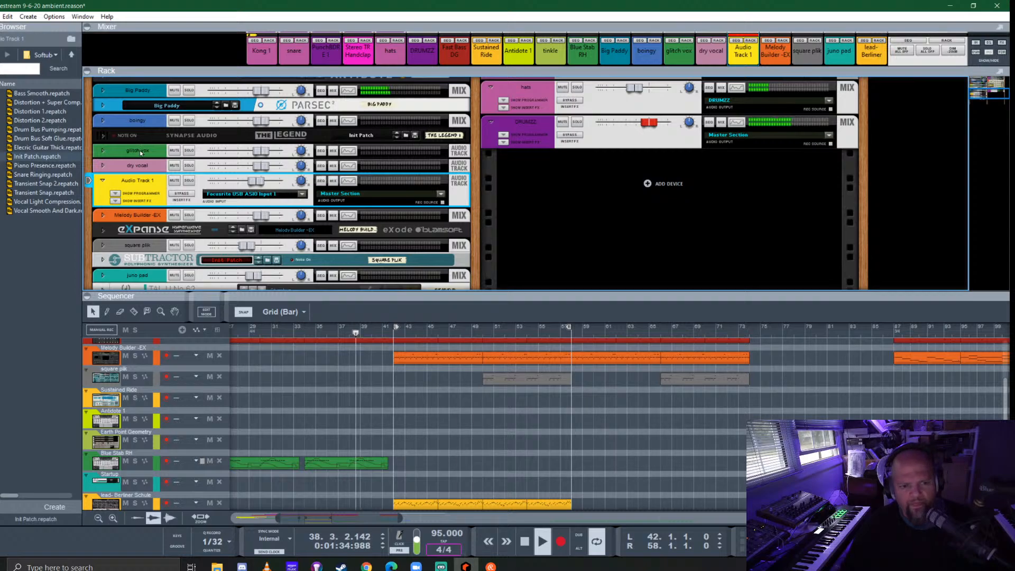
- Rename Audio Track 1 as doumbek
left_click_drag(531, 300, 530, 197)
left_click_drag(630, 400, 416, 403)
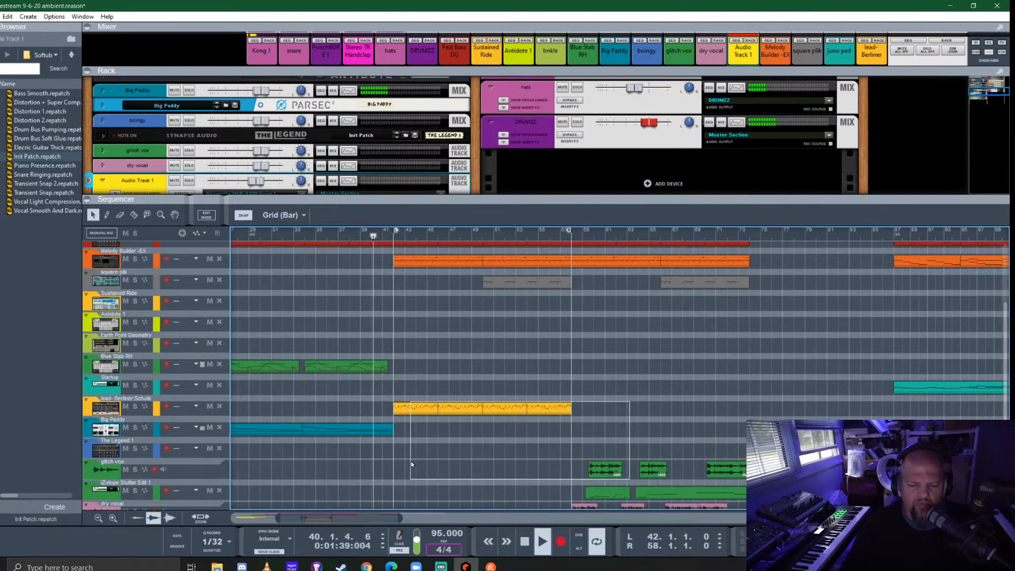
scroll(483, 440, "down", 3)
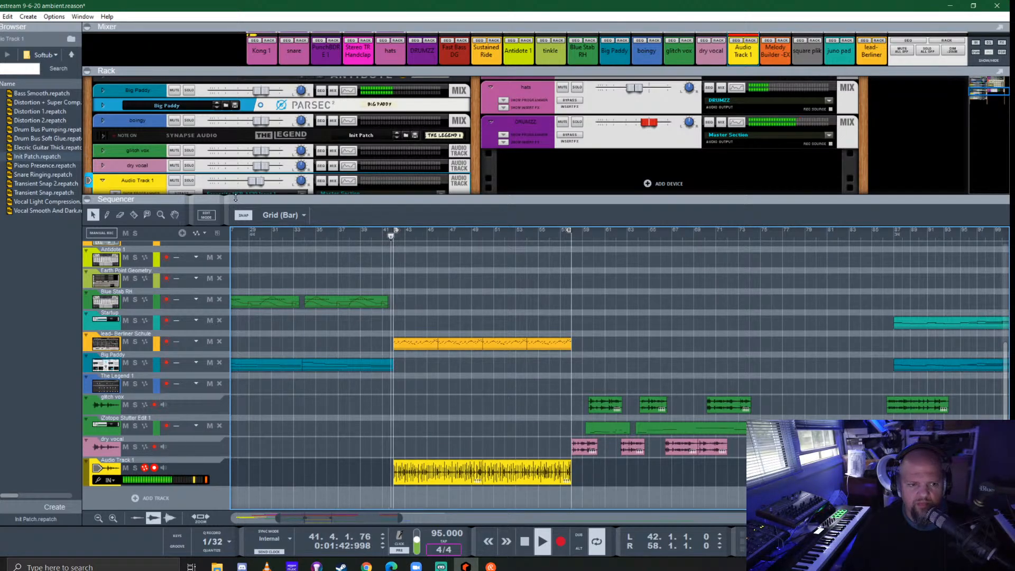
double_click(138, 181)
type("doumb")
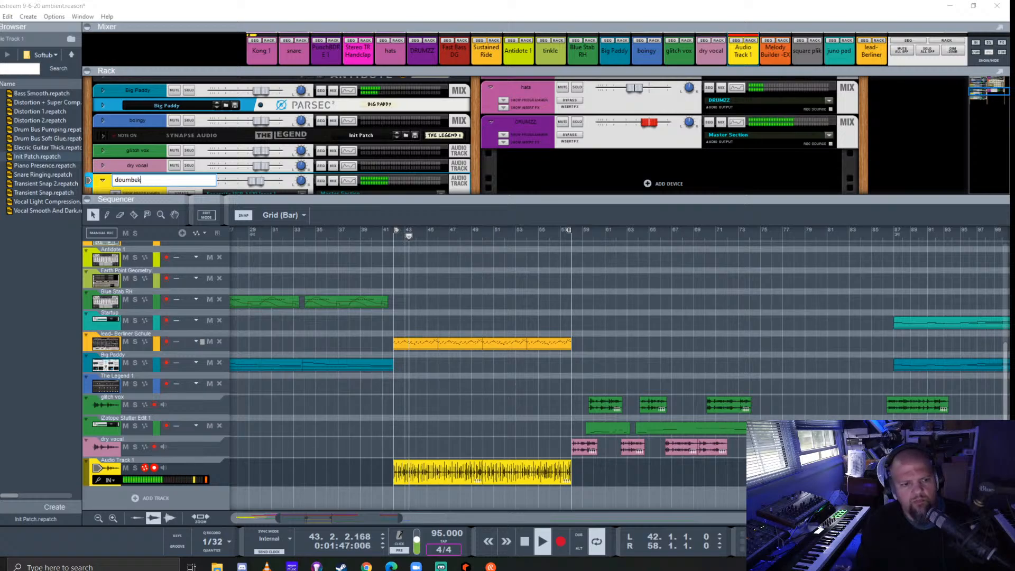
type("ek")
key("Return")
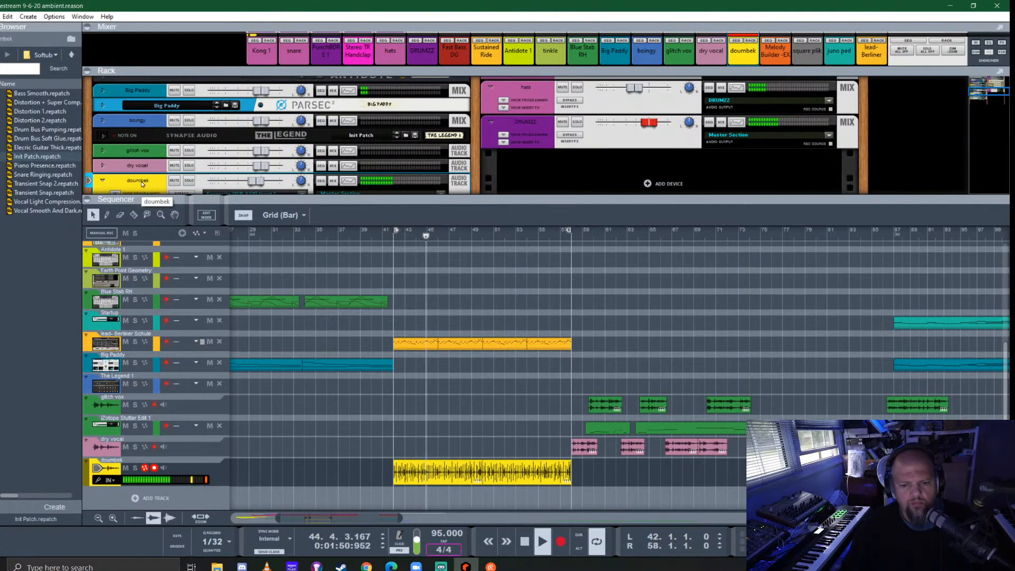
- Delete the first doumbek clip, covering bars 42 to 50, and check the square plk clip's position against the remaining one
left_click(431, 471)
key("Delete")
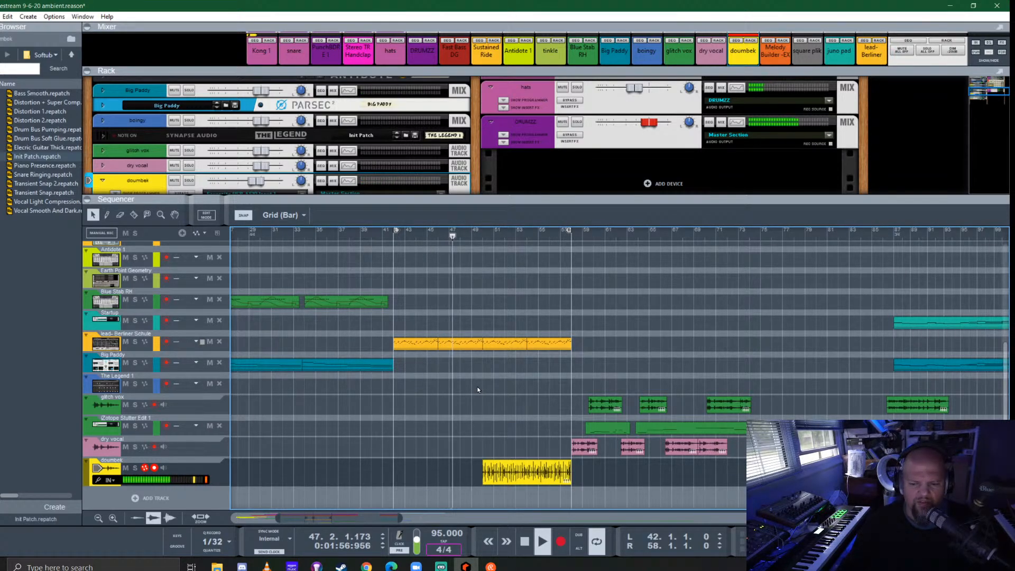
scroll(577, 359, "up", 4)
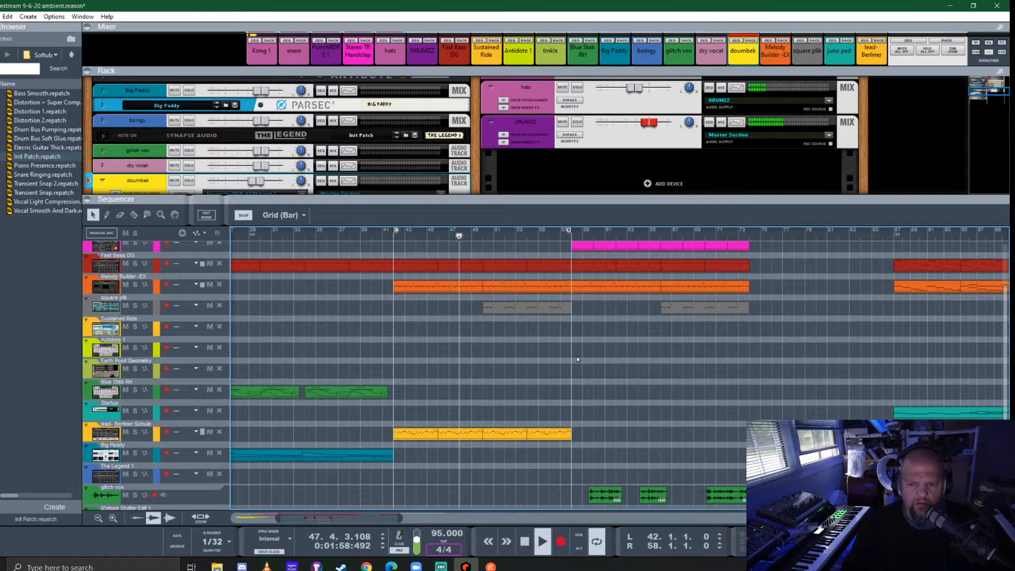
left_click(536, 309)
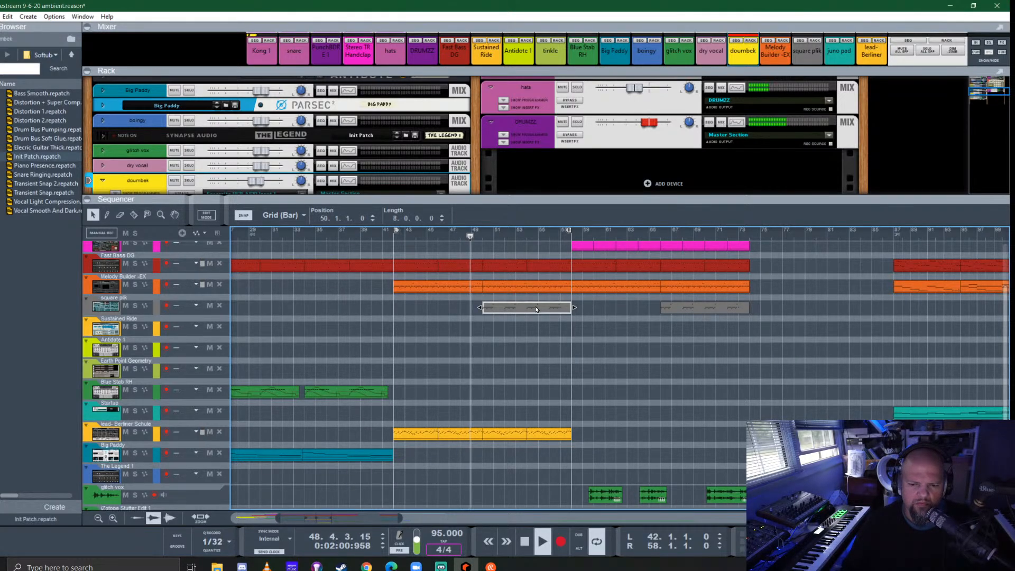
left_click(547, 369)
scroll(547, 369, "down", 4)
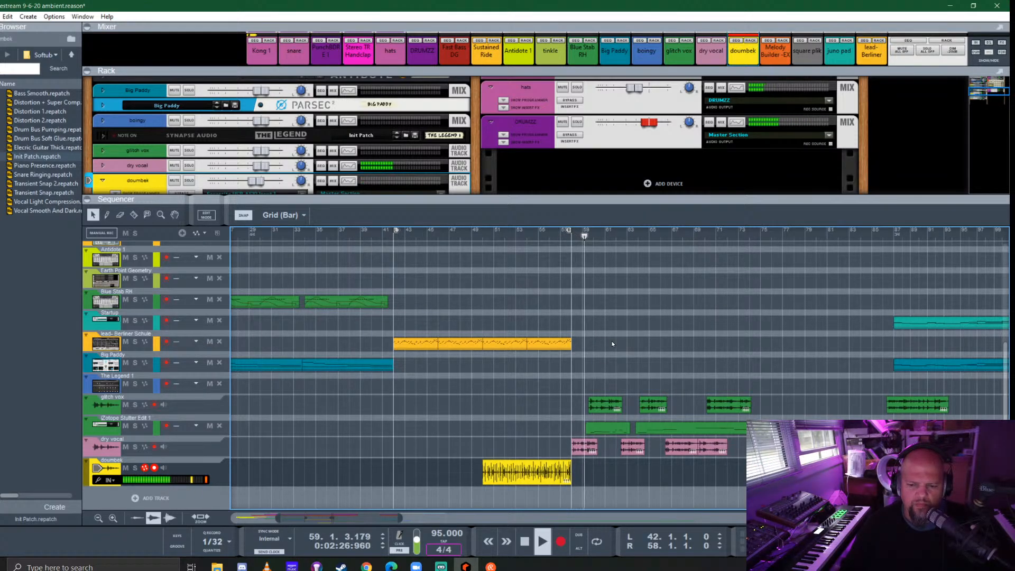
- Turn on loop playback and restart the song from bar 50
key("l")
key("space")
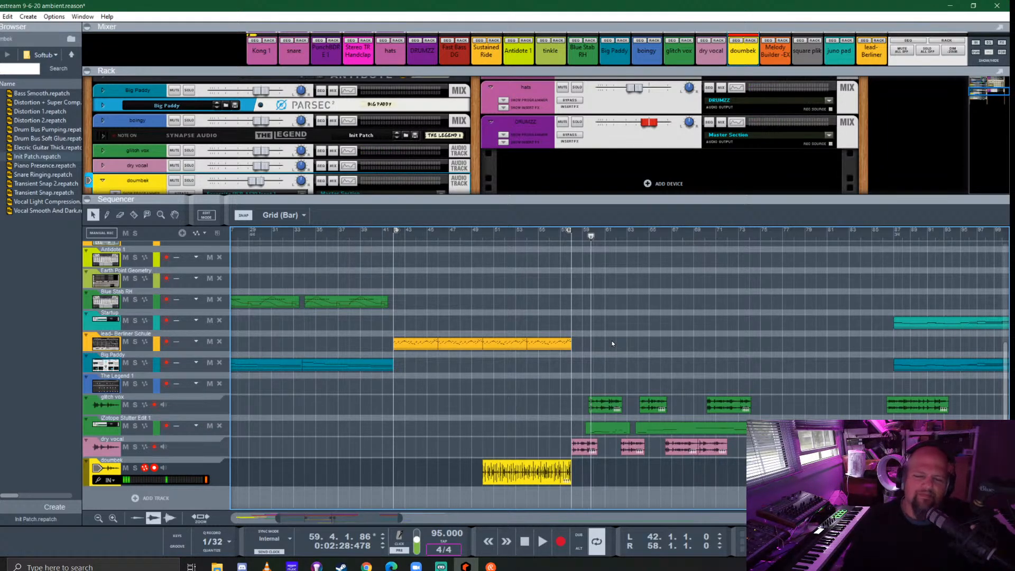
left_click(497, 232)
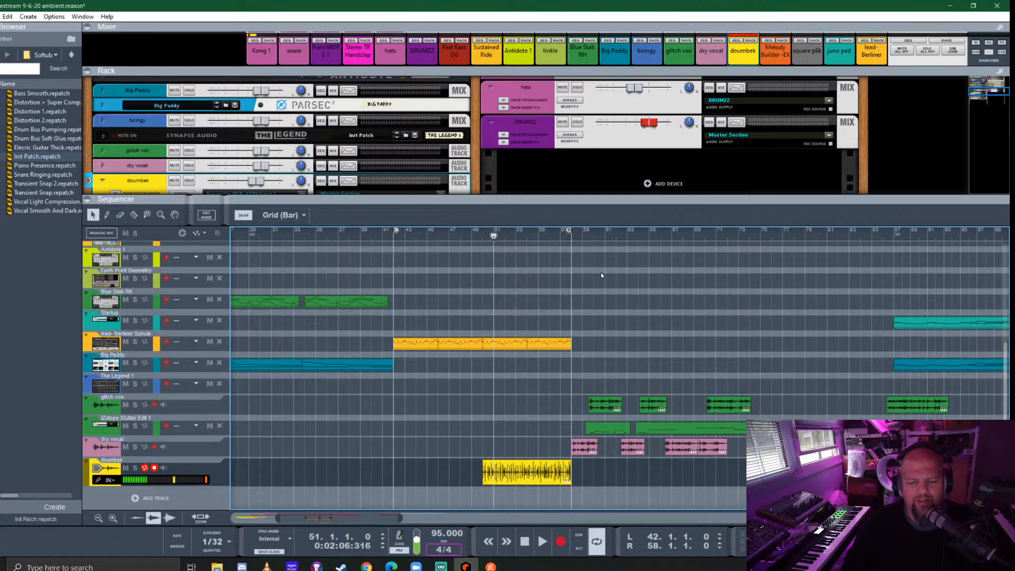
left_click_drag(478, 237, 483, 236)
key("space")
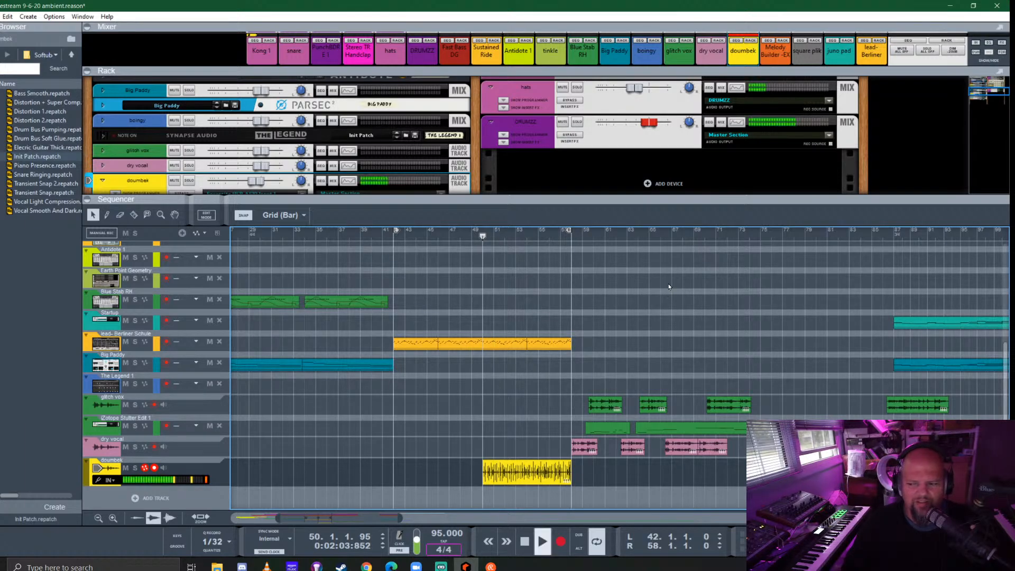
- Show the doumbek track's insert effects in an enlarged rack and bypass the Transient Shaper and FET Compressor
left_click_drag(563, 202, 569, 285)
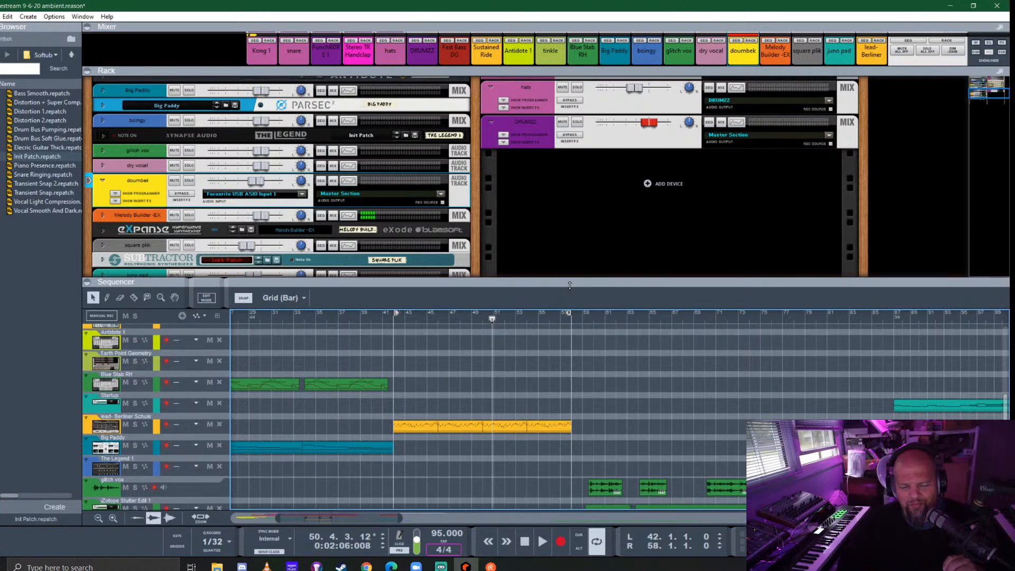
left_click(115, 202)
left_click_drag(391, 278, 392, 417)
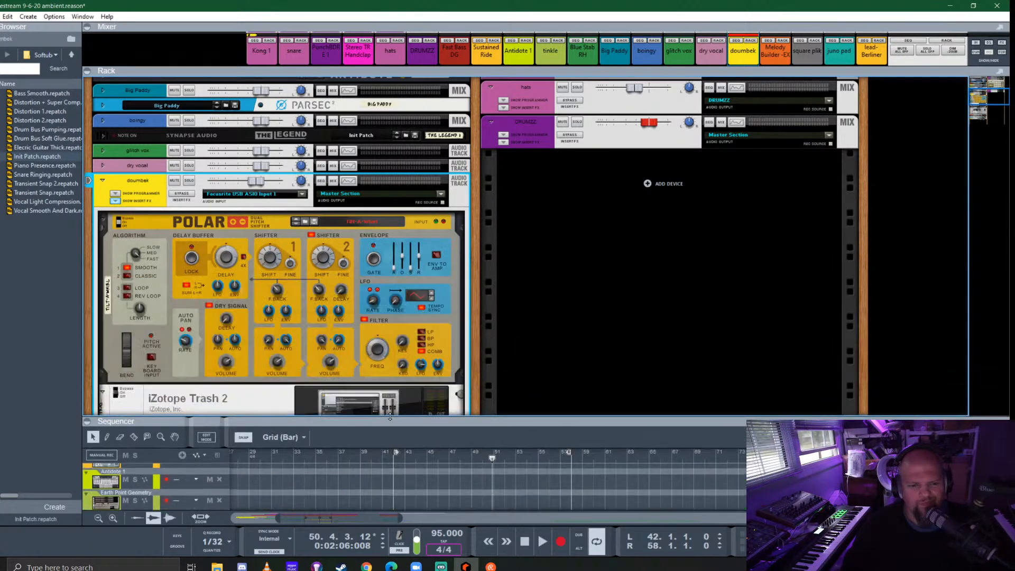
scroll(378, 158, "down", 5)
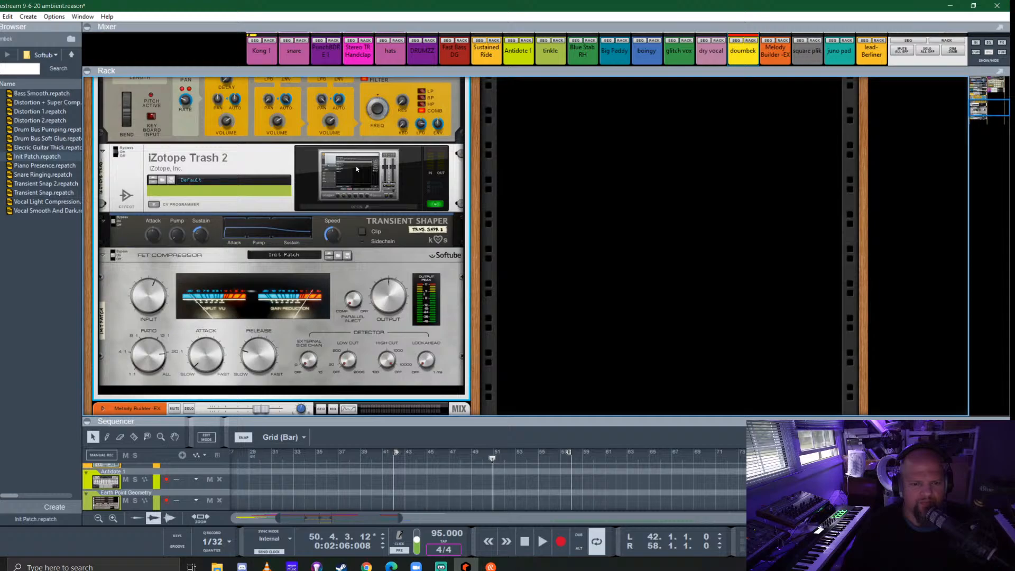
left_click(115, 220)
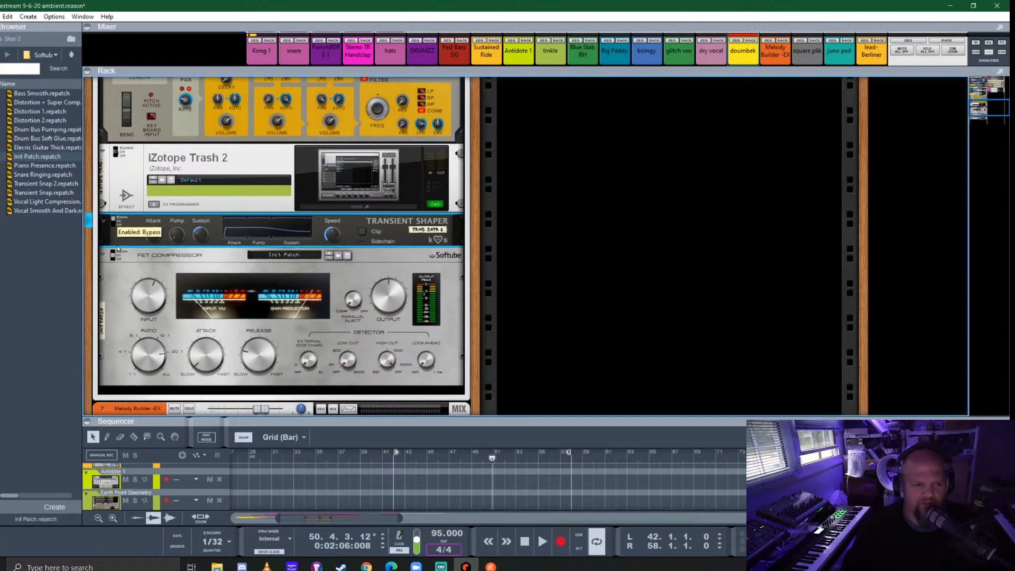
left_click(113, 254)
- Open the iZotope Trash 2 editor in the doumbek inserts and solo the doumbek track
left_click(368, 175)
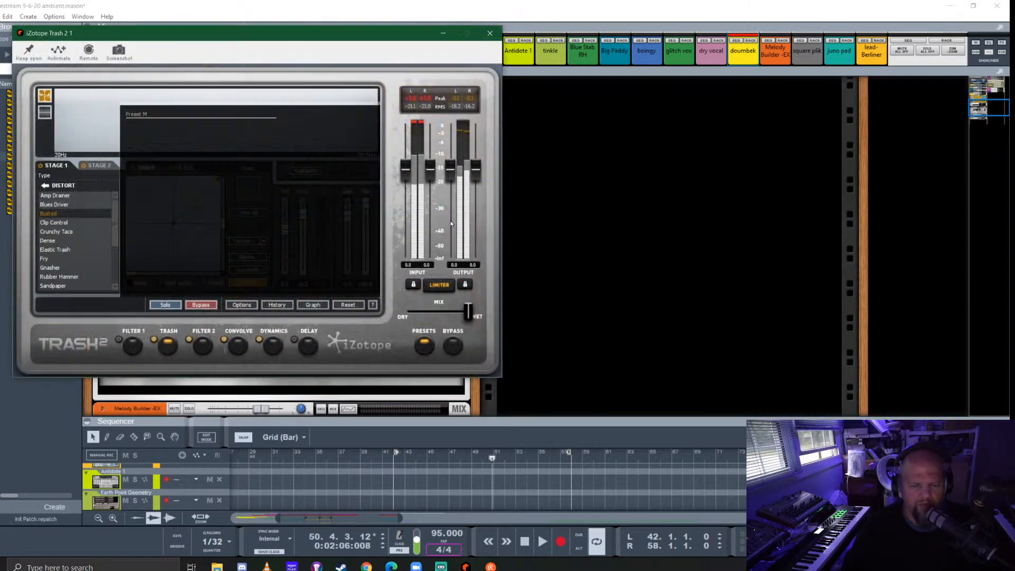
left_click_drag(313, 35, 528, 190)
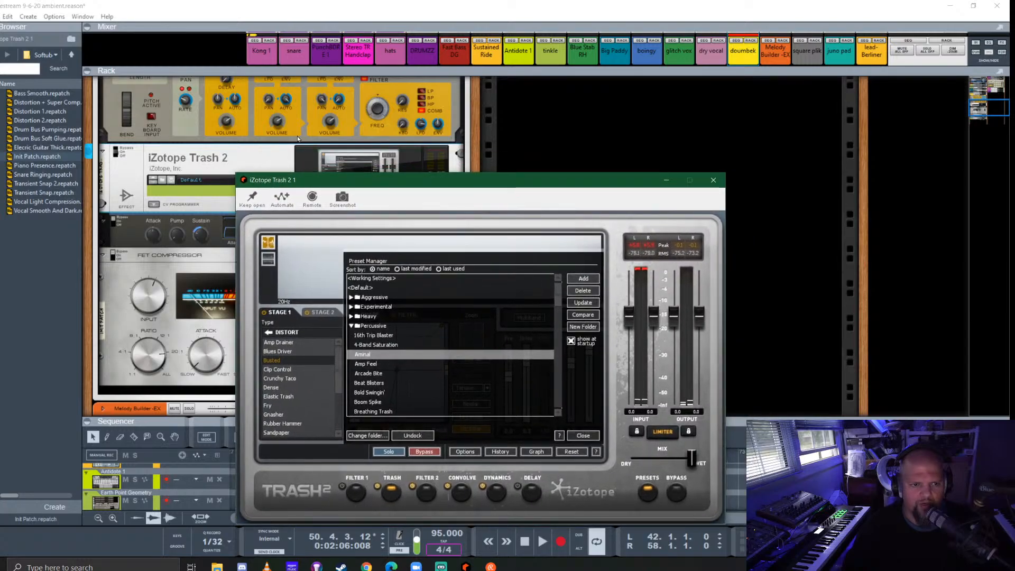
scroll(168, 157, "up", 4)
left_click(188, 120)
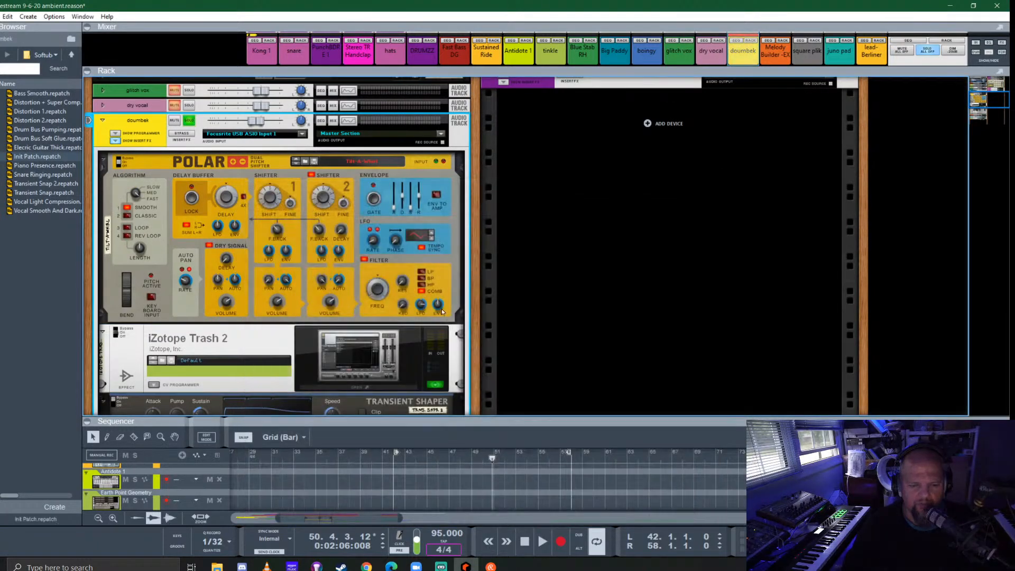
left_click_drag(494, 185, 519, 130)
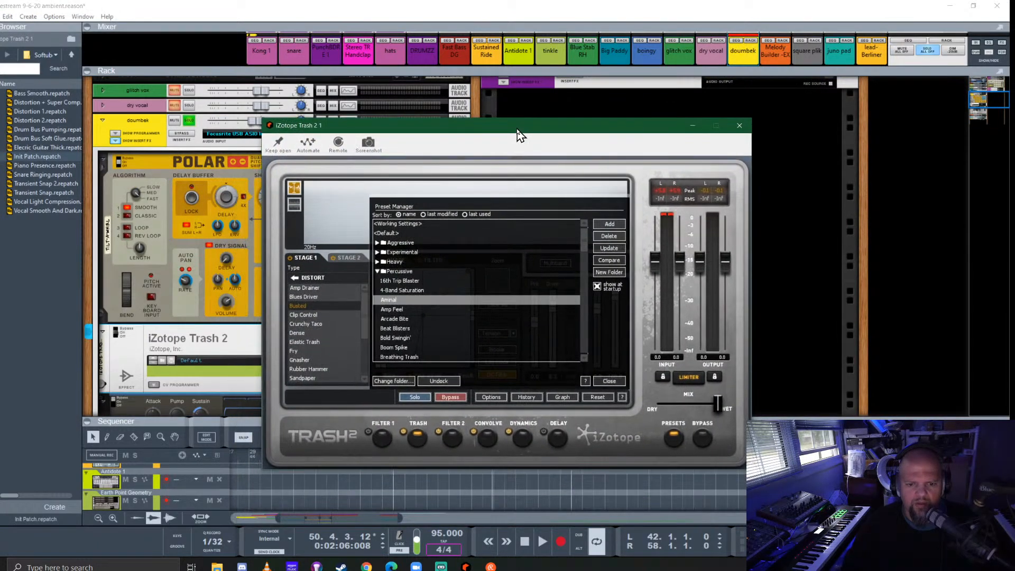
- Audition the Percussive presets Beat Blisters, Bold Swingin' and Boom Spike in Trash 2 during playback, and load Breathing Trash
scroll(438, 289, "down", 1)
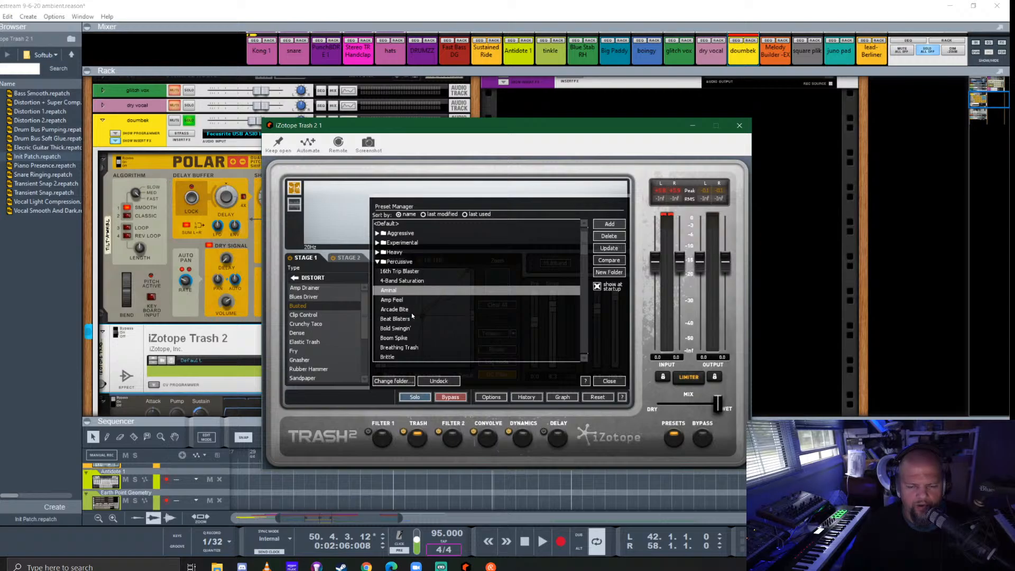
scroll(412, 315, "down", 3)
left_click(394, 252)
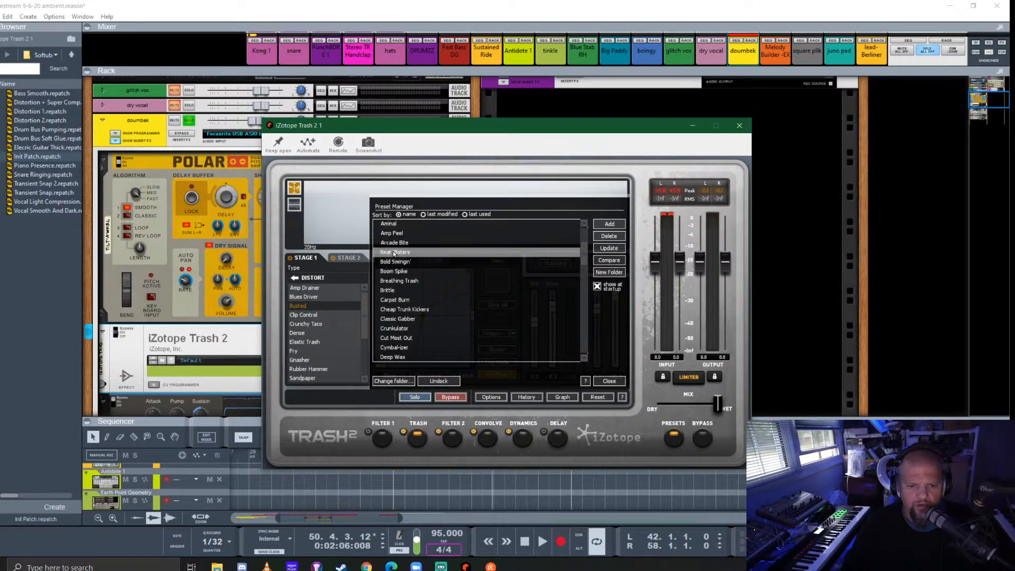
key("space")
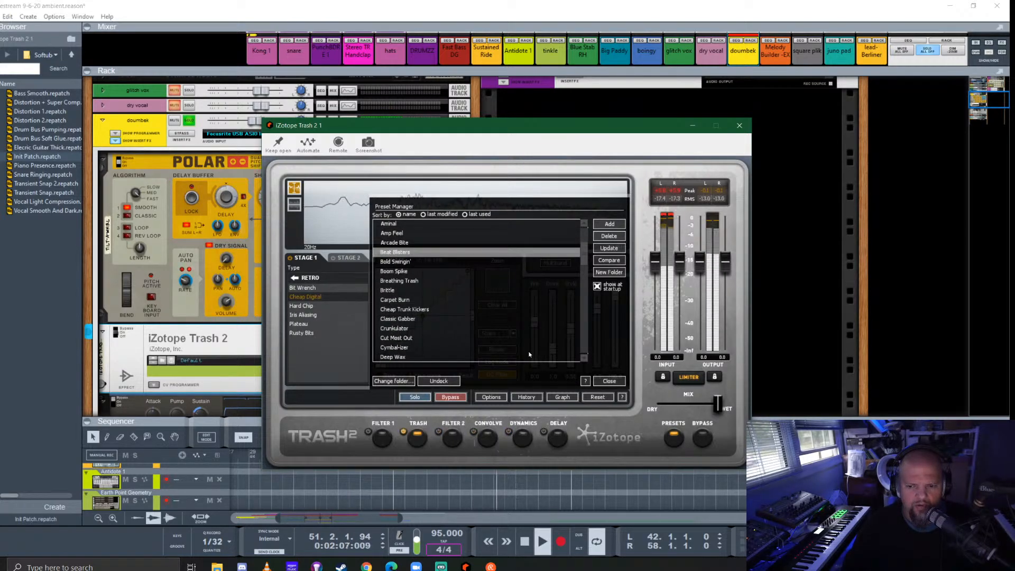
key("Down")
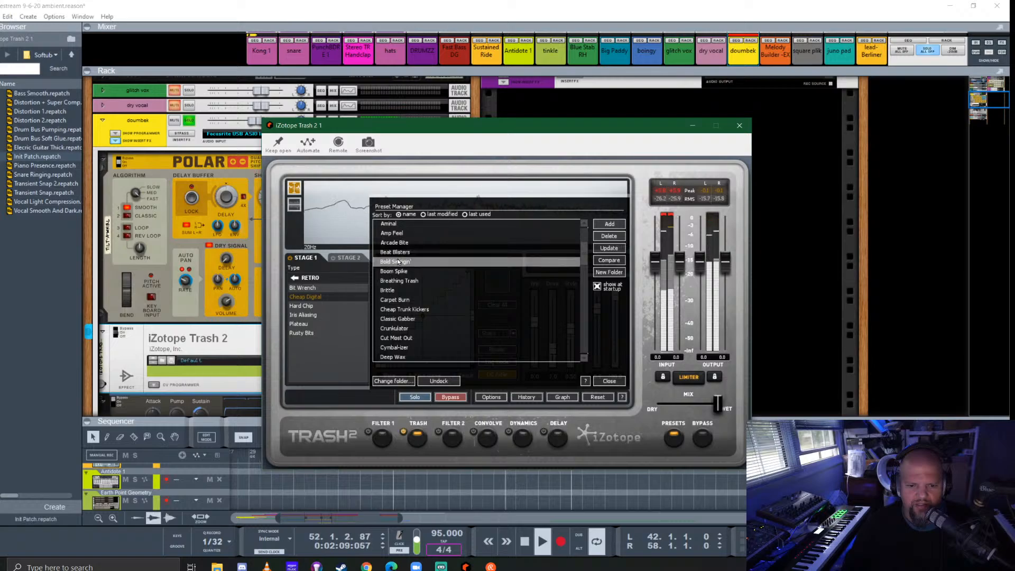
left_click(402, 271)
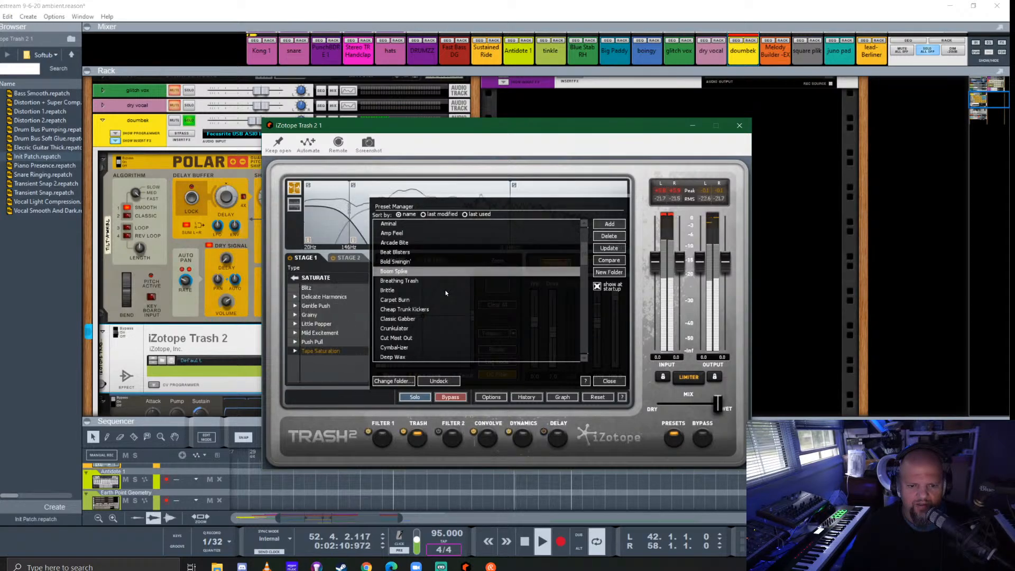
left_click(403, 281)
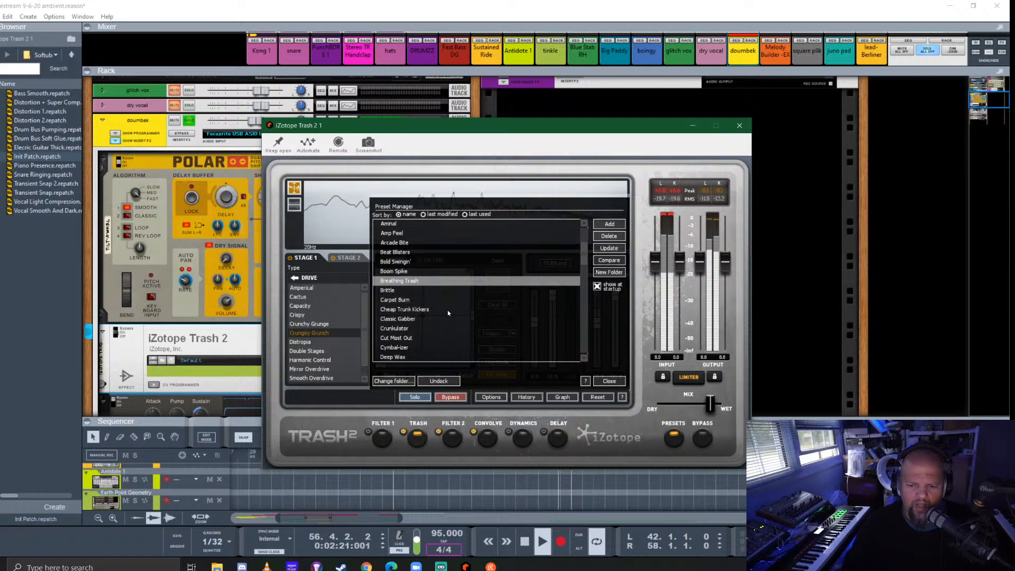
- Close the preset manager, listen to the doumbek through Trash 2, and close its editor
left_click(609, 380)
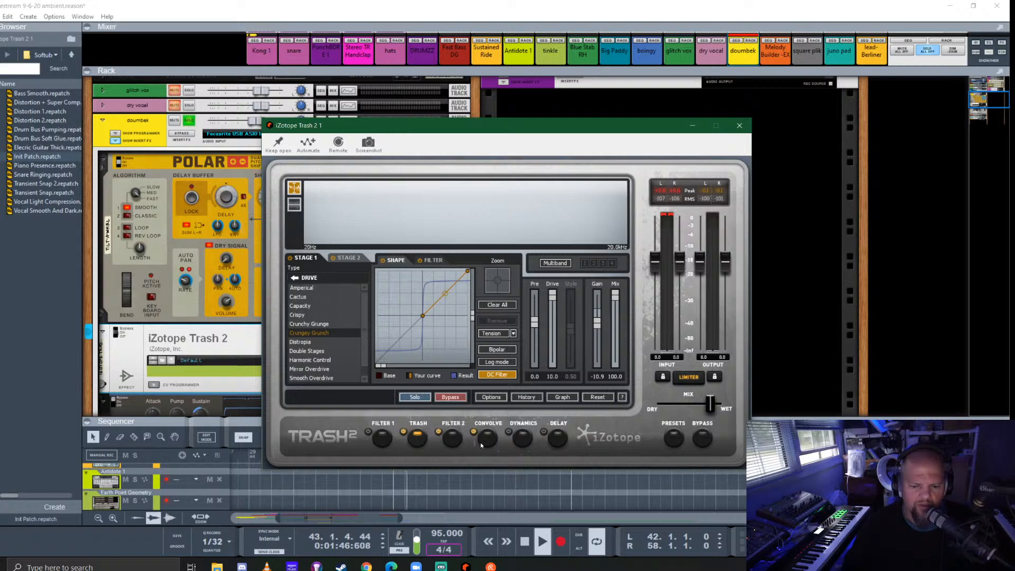
key("space")
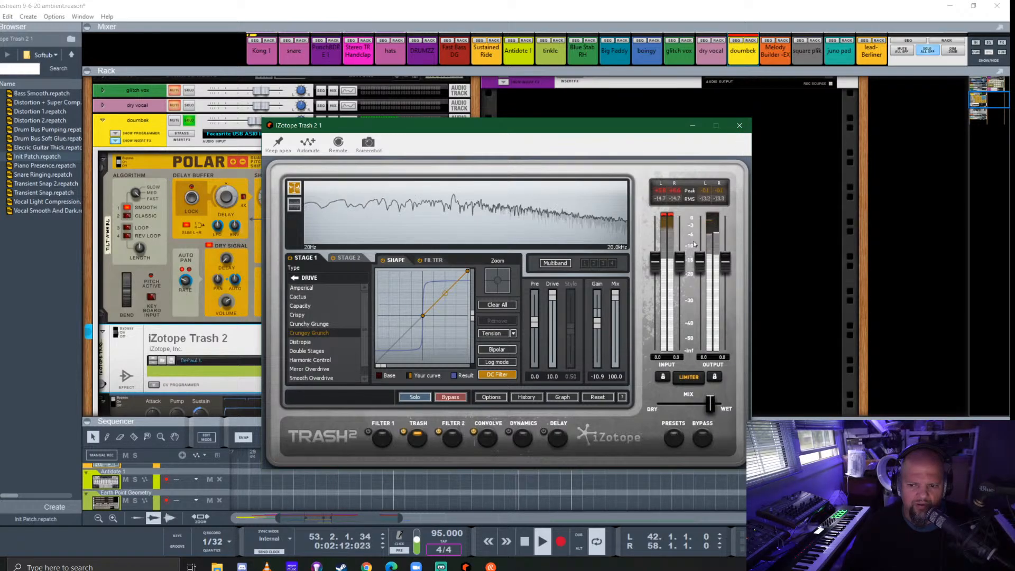
left_click(739, 127)
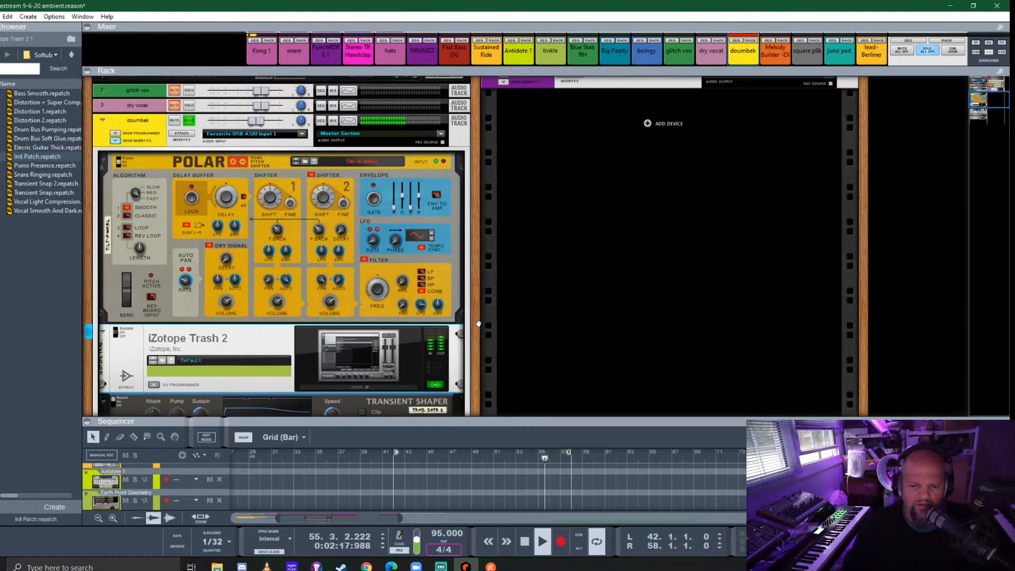
key("space")
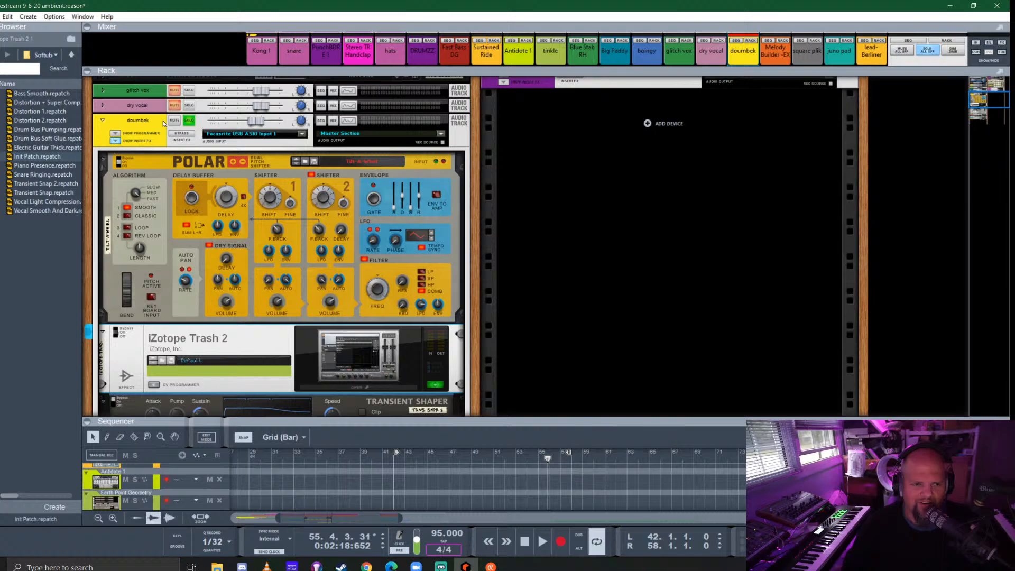
- Switch the doumbek's Transient Shaper back on and play from bar 42
scroll(126, 326, "down", 2)
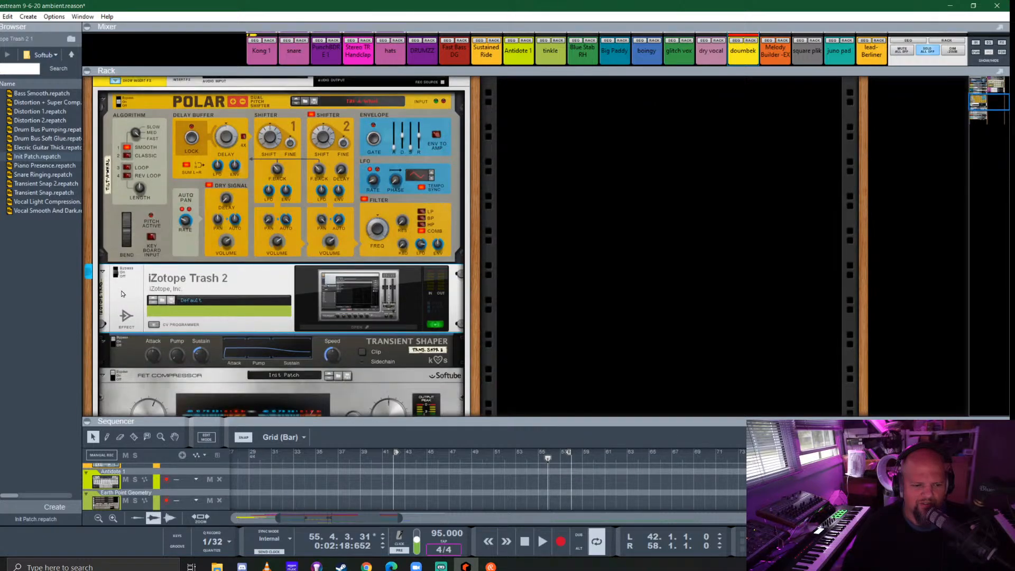
left_click(117, 343)
key("space")
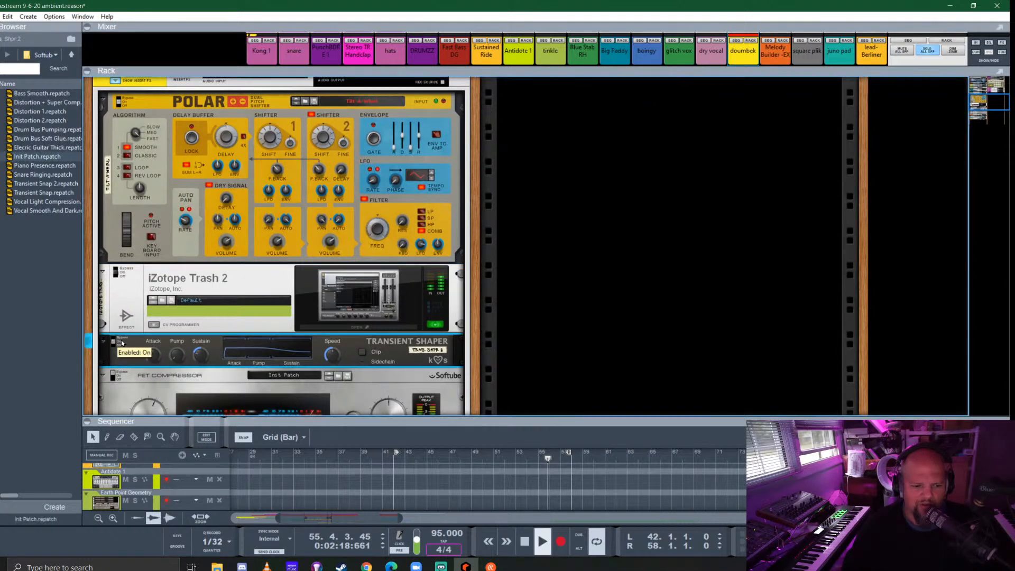
left_click(395, 465)
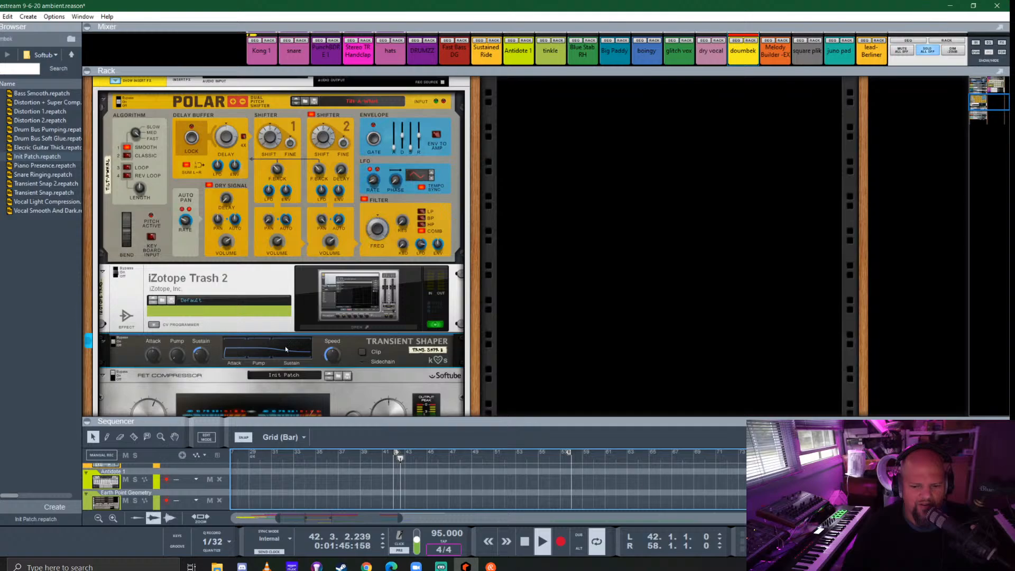
- Set the loop to the doumbek clip, bars 50 to 58, and continue playback from bar 50
left_click_drag(437, 420, 437, 206)
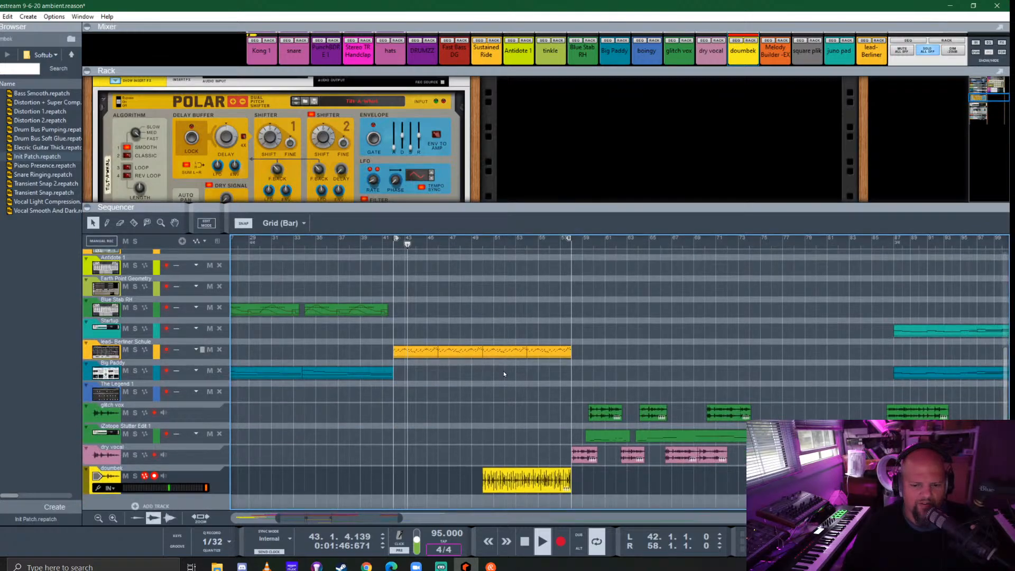
right_click(523, 480)
left_click(544, 247)
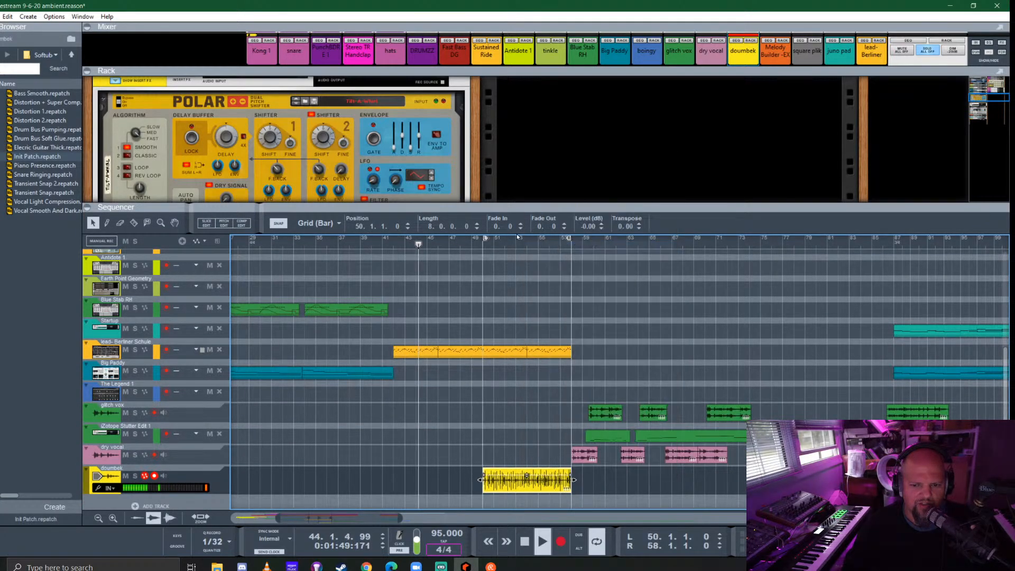
left_click(482, 244)
- Switch the FET Compressor in the doumbek's insert effects back on in an enlarged rack
left_click_drag(552, 207, 558, 418)
scroll(146, 277, "down", 3)
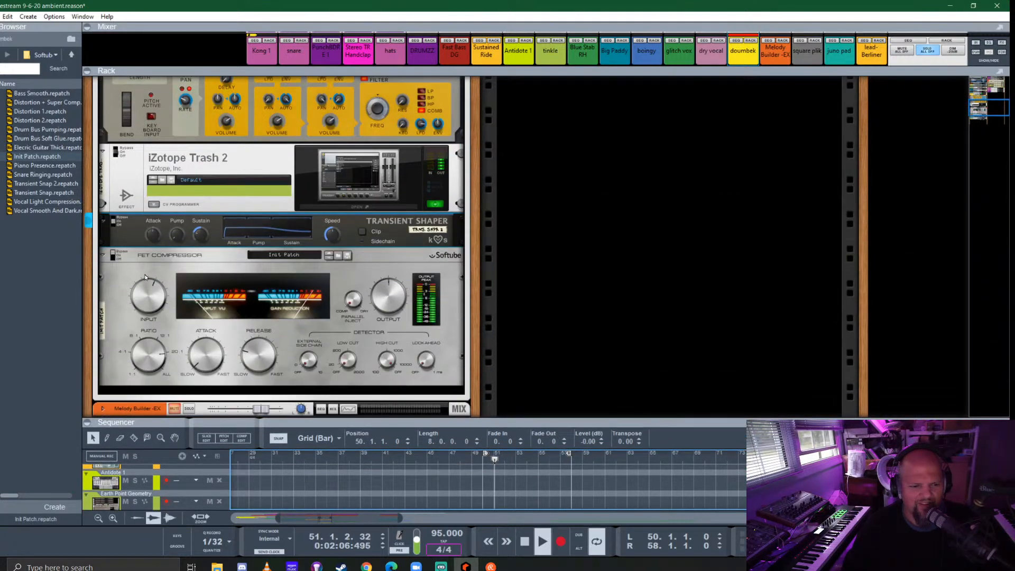
left_click(117, 256)
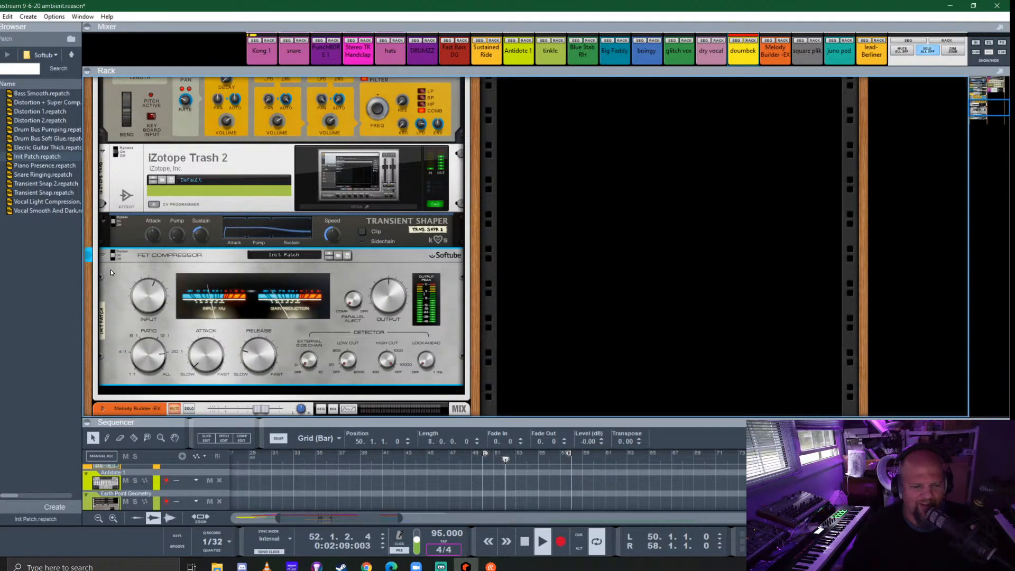
scroll(125, 256, "up", 3)
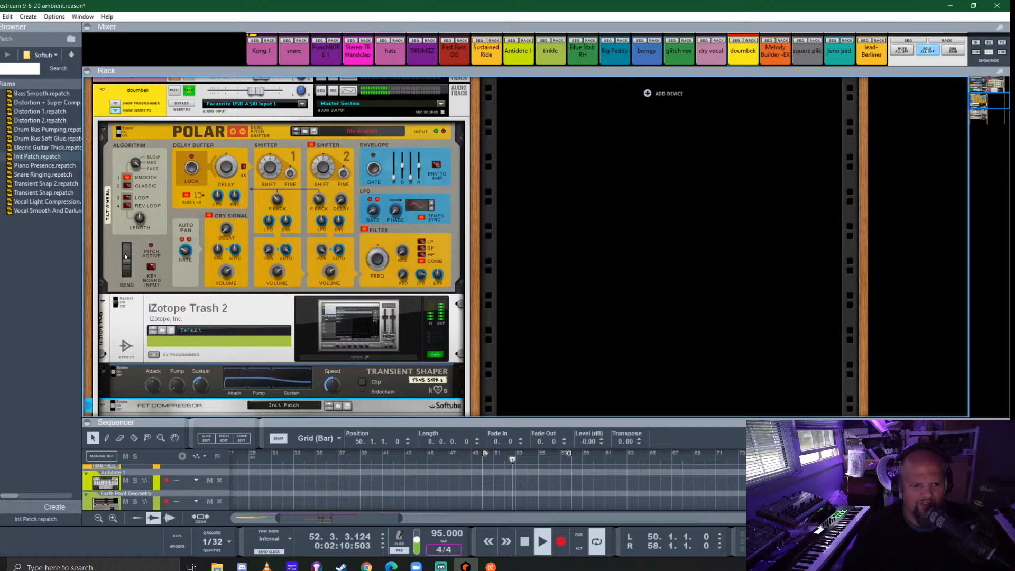
- Hide the doumbek's insert effects and turn off its solo
left_click(115, 111)
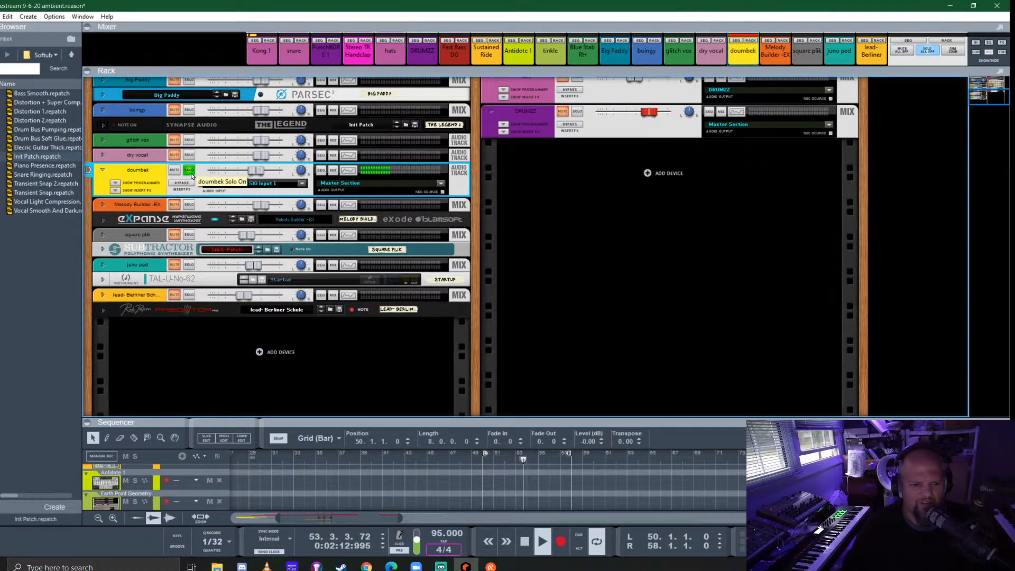
left_click(189, 171)
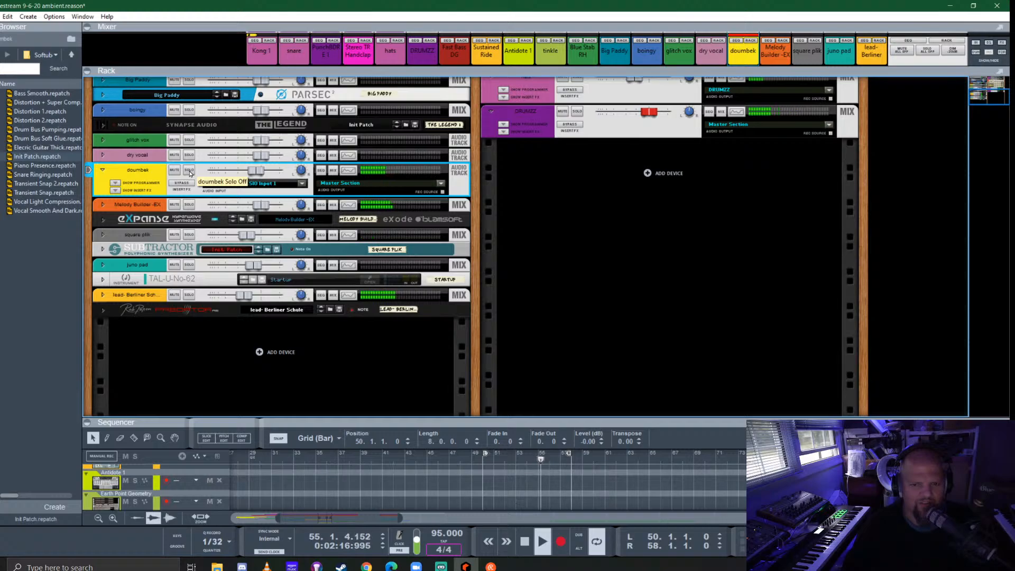
- Flip the rack to its rear and cable the hats channel's parallel output to the doumbek's dynamics sidechain input
scroll(242, 208, "up", 2)
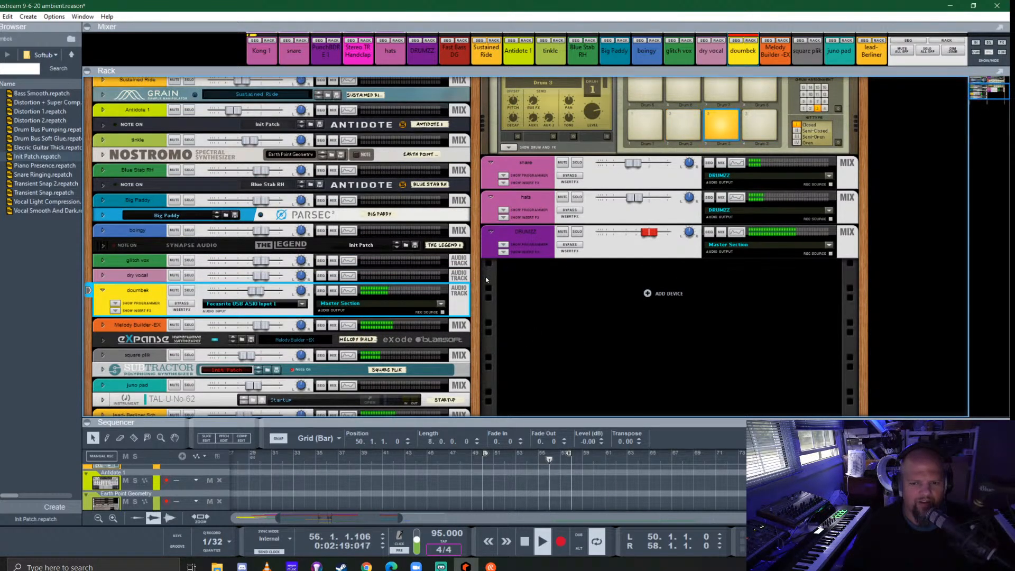
scroll(485, 277, "down", 1)
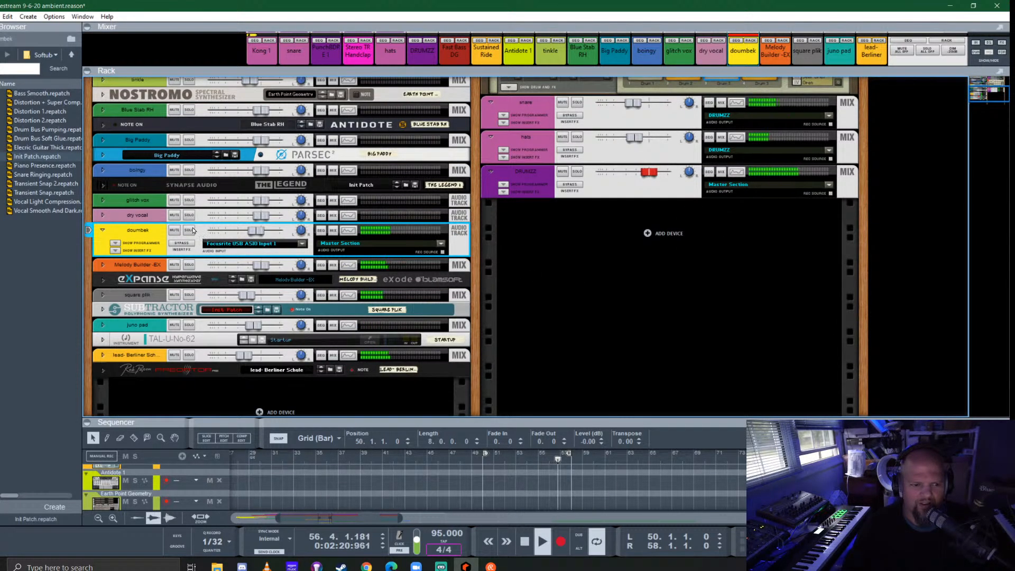
key("Tab")
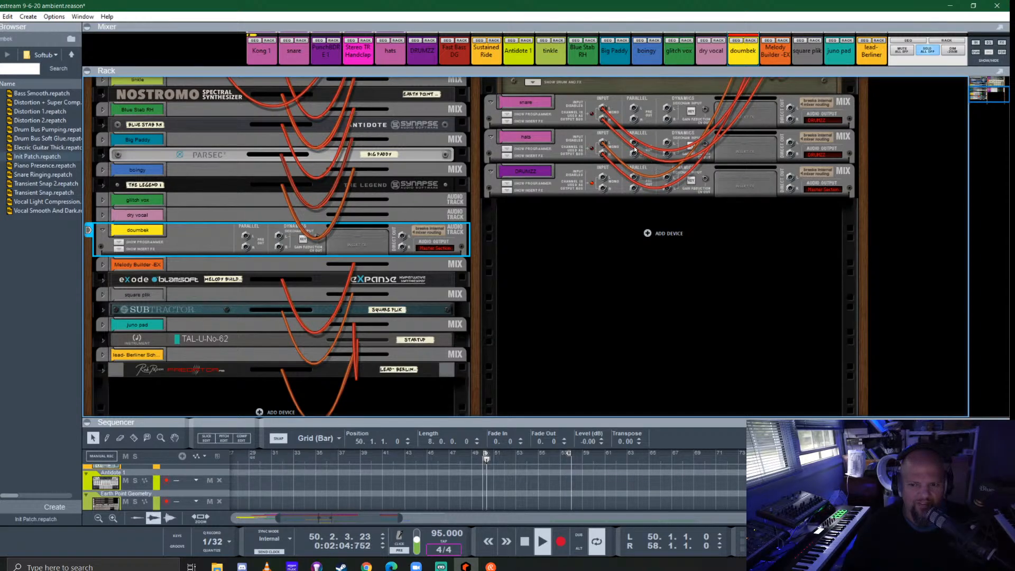
left_click_drag(635, 142, 280, 241)
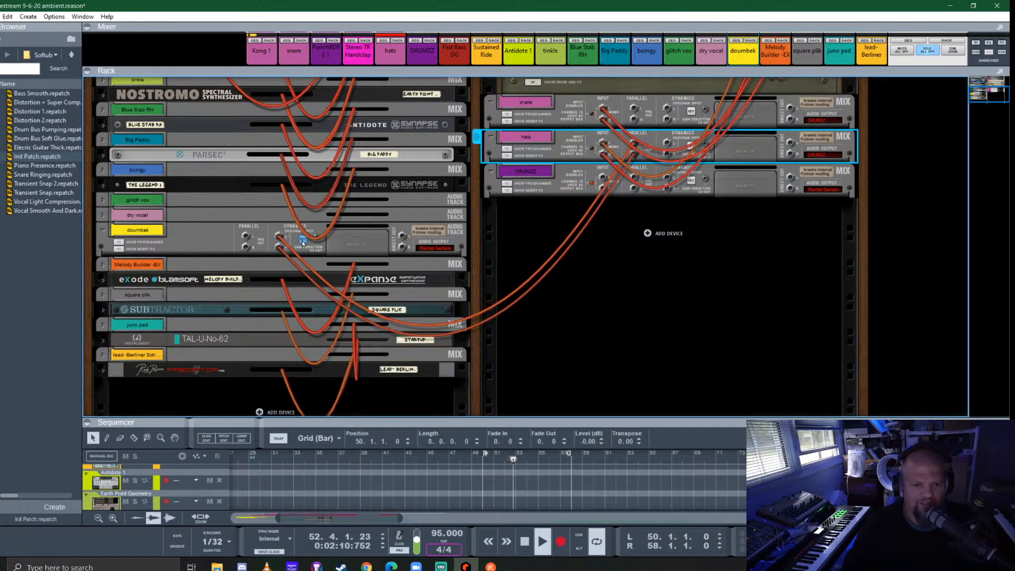
- Return the rack to its front, solo the hats alongside the doumbek, and enlarge the mixer
key("Tab")
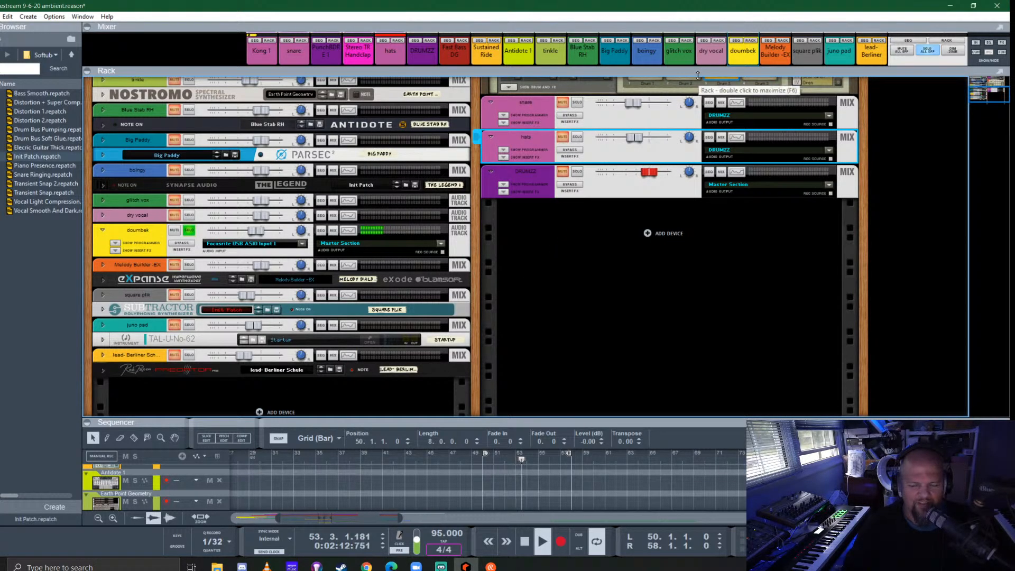
left_click_drag(691, 71, 664, 267)
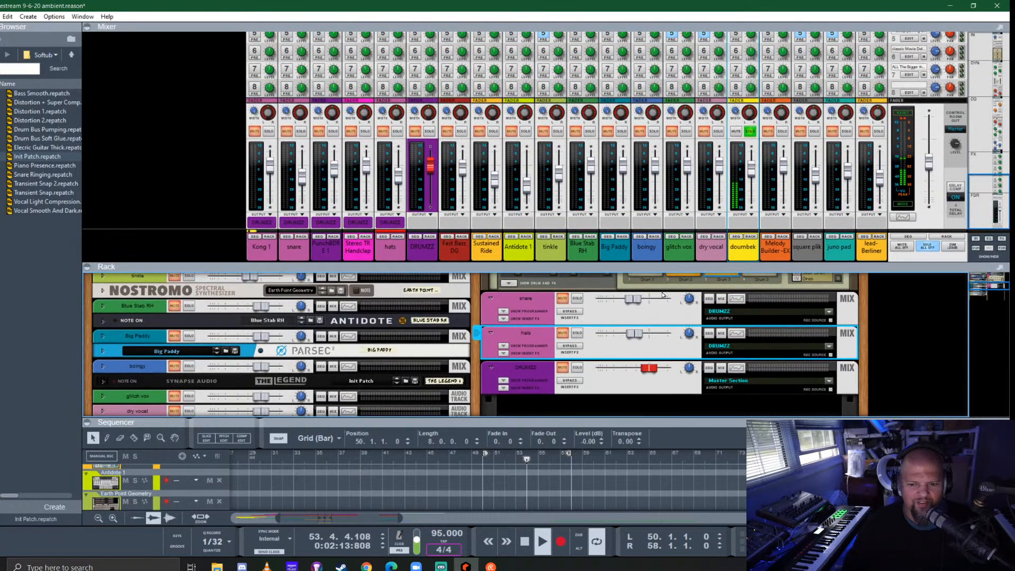
left_click(575, 333)
left_click_drag(698, 268, 667, 443)
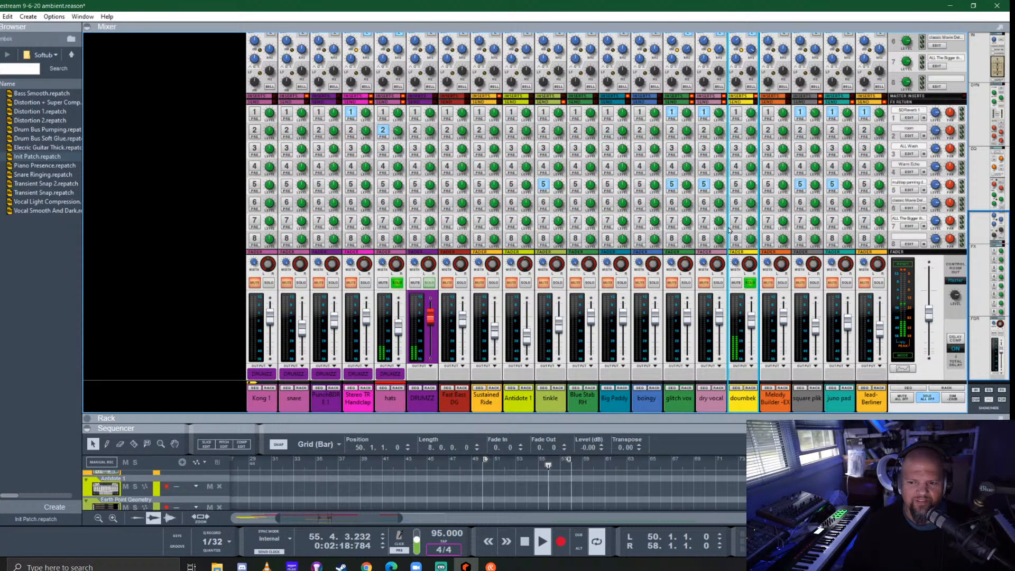
- Switch on the doumbek channel's compressor and adjust its threshold to about -40 dB
scroll(729, 141, "up", 5)
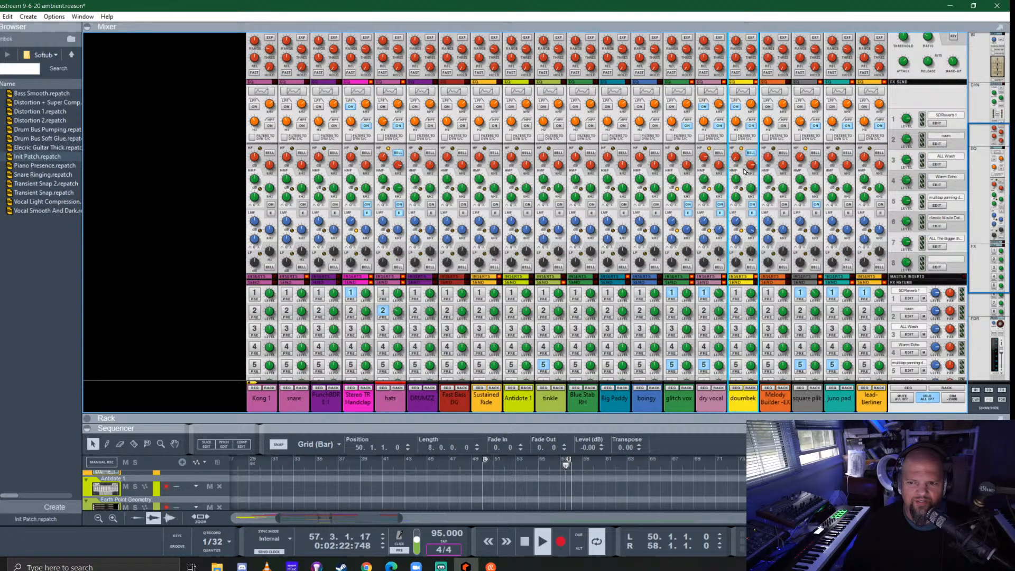
scroll(745, 170, "up", 3)
left_click(751, 109)
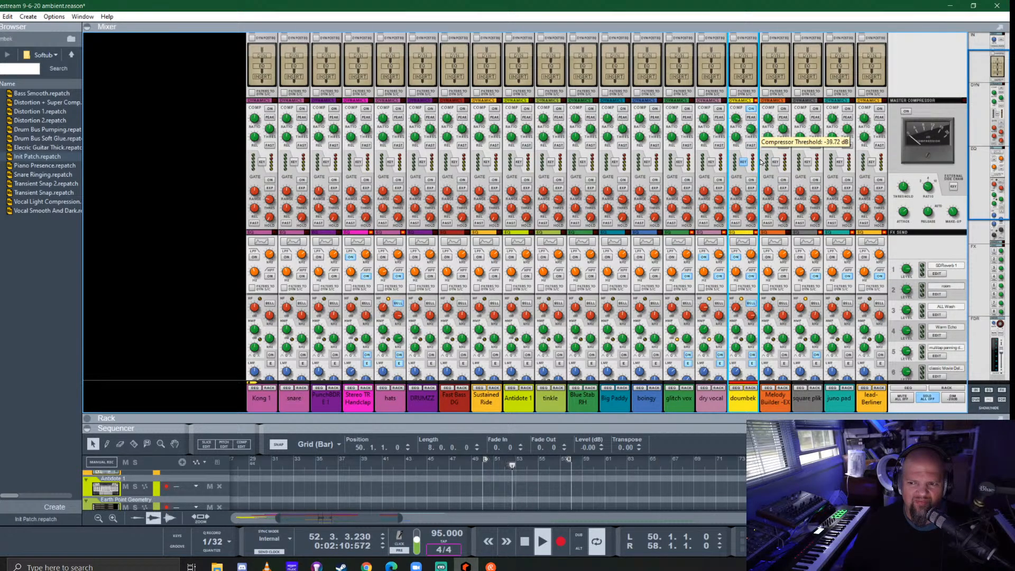
left_click_drag(761, 161, 769, 179)
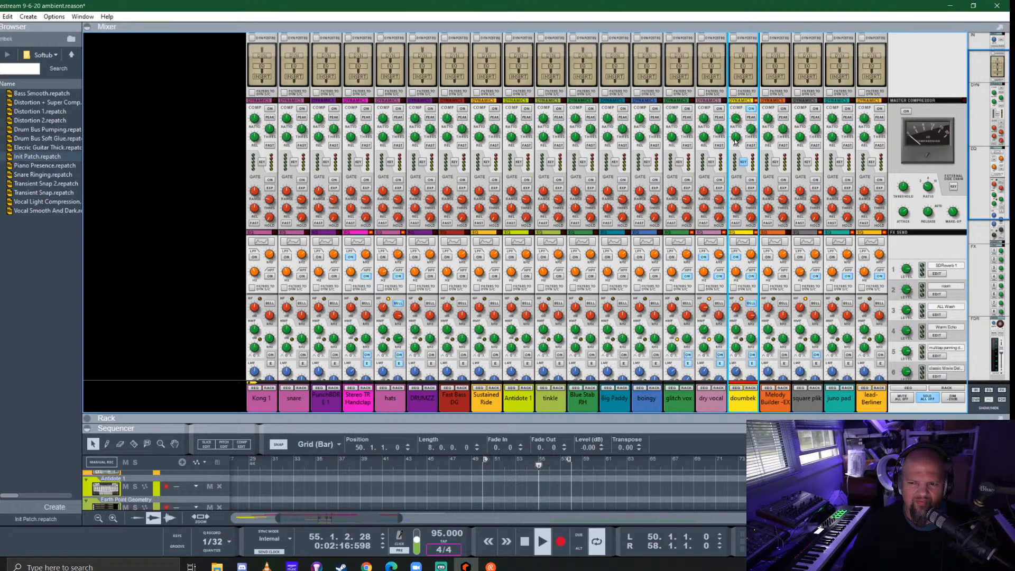
- Set the doumbek compressor's release to 185 ms and enable its fast attack
left_click_drag(735, 142, 743, 170)
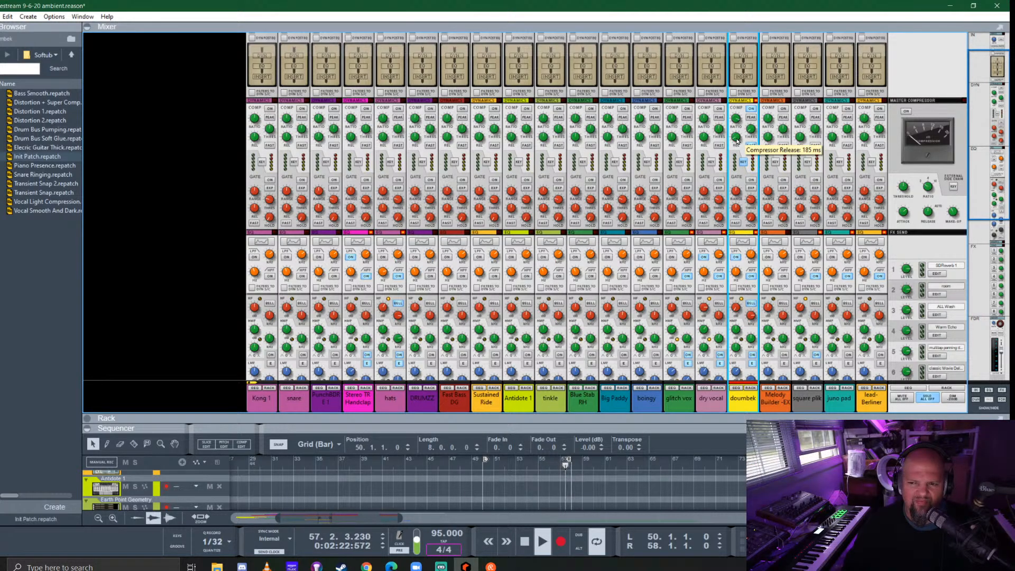
left_click(753, 146)
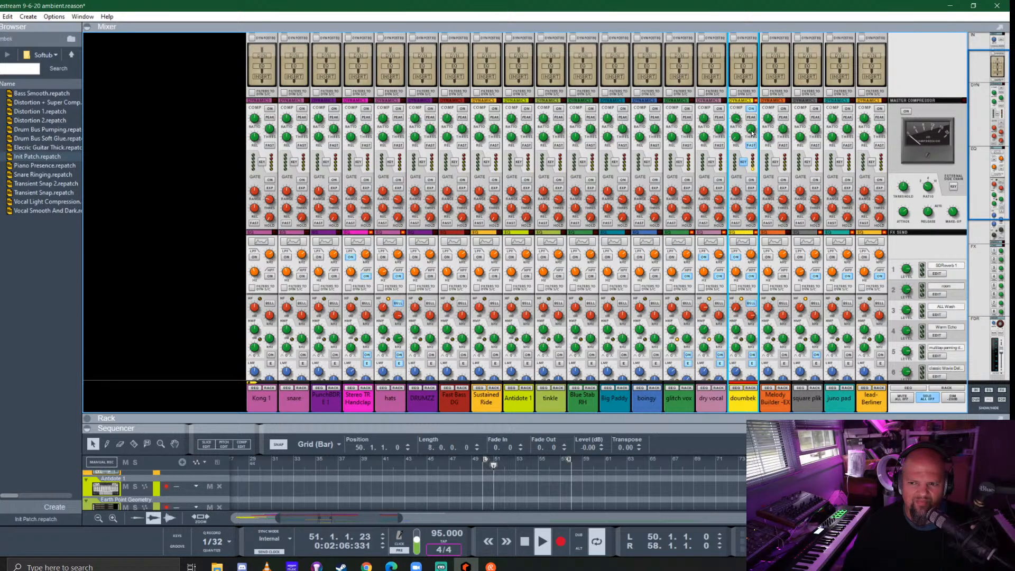
mouse_move(752, 134)
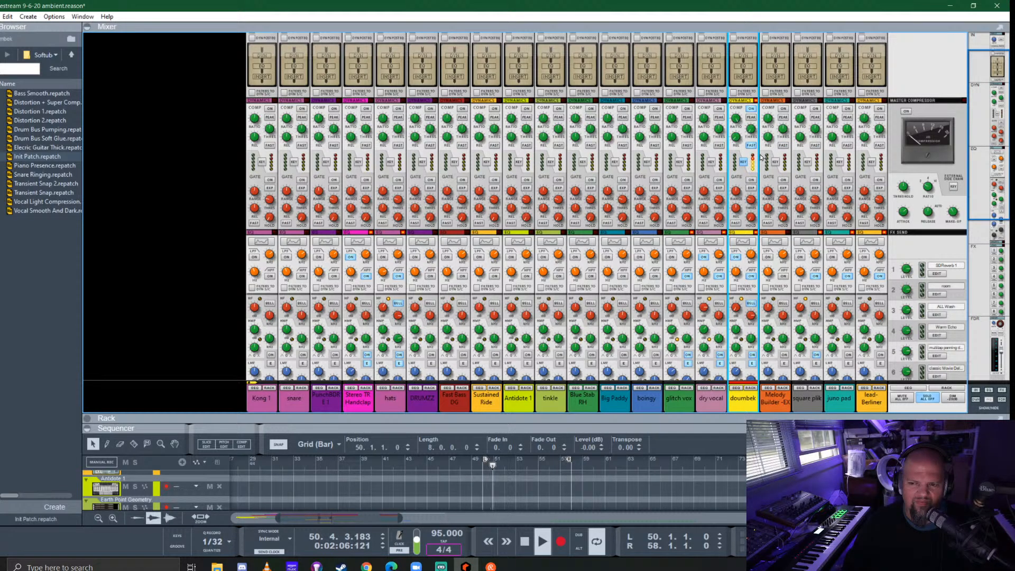
- Turn off the solos on the doumbek and hats channels
scroll(588, 257, "down", 10)
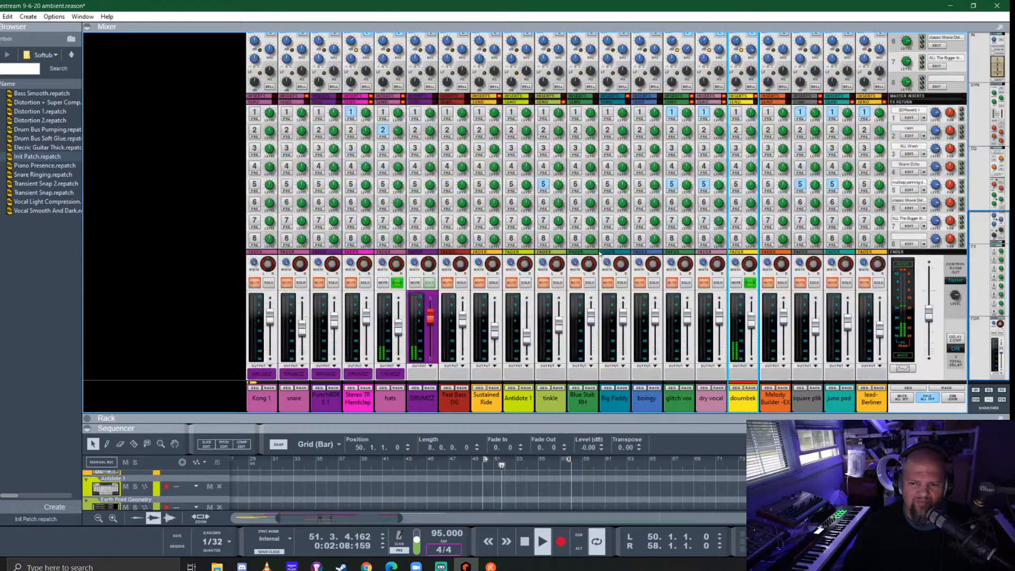
left_click(749, 284)
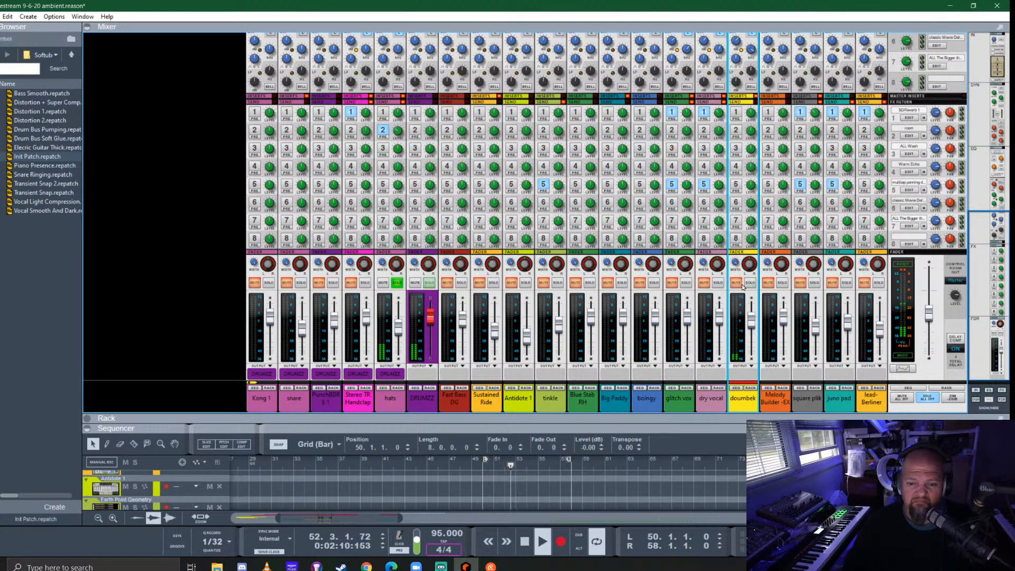
left_click(398, 283)
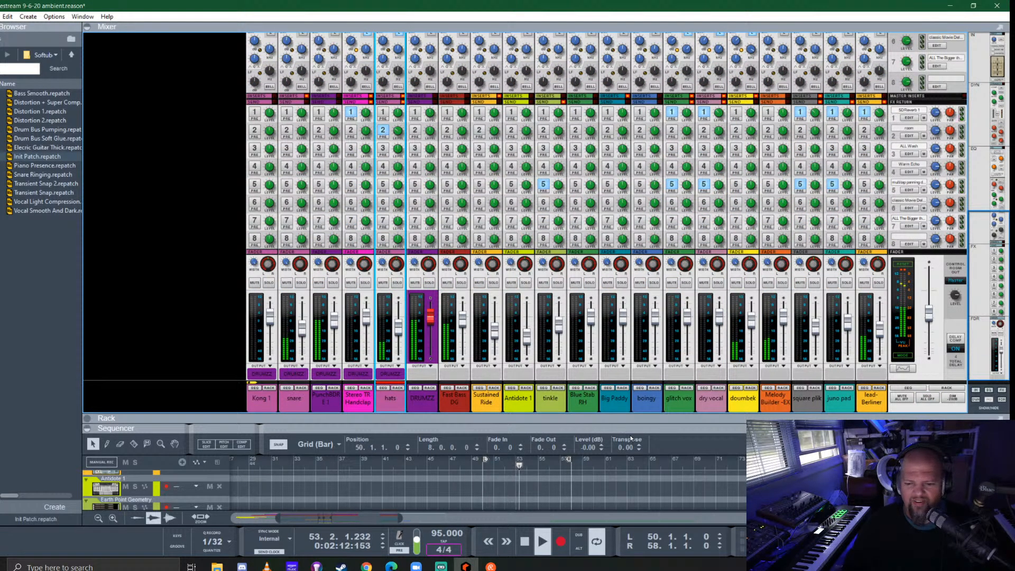
- Disconnect the hats' parallel output from the doumbek's dynamics sidechain input at the rear of the enlarged rack
left_click_drag(638, 422, 638, 354)
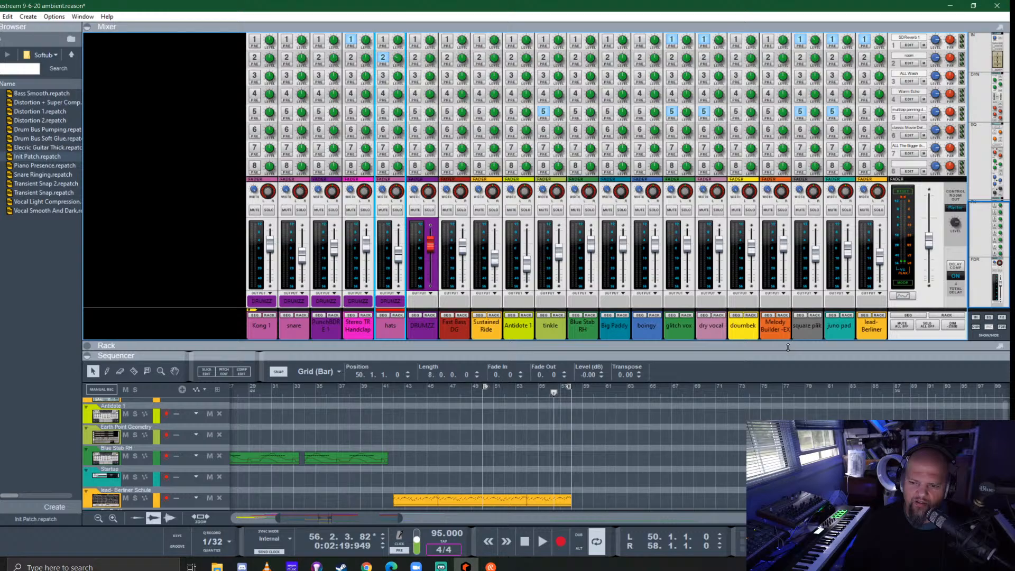
left_click_drag(788, 346, 788, 80)
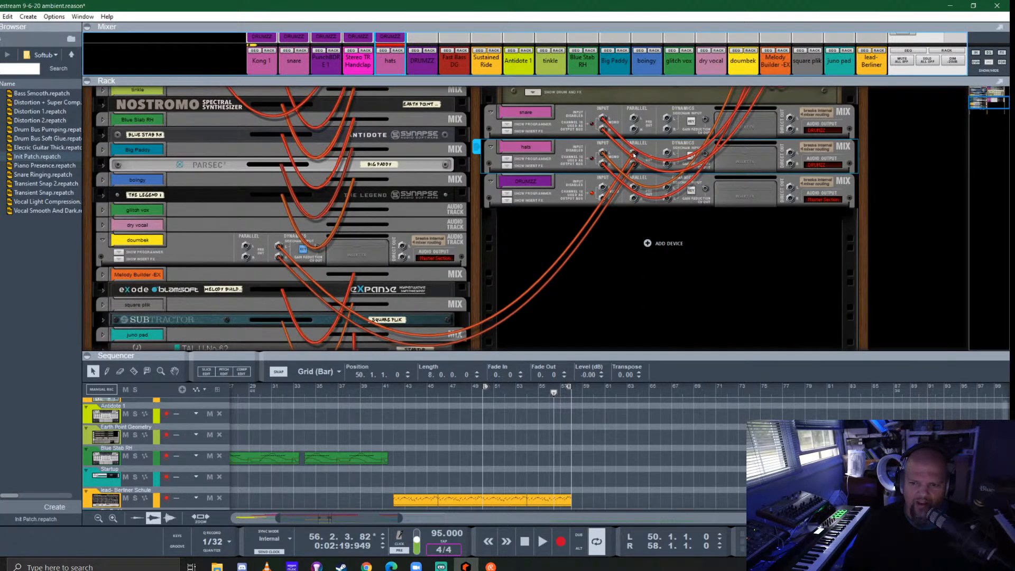
left_click_drag(634, 155, 652, 181)
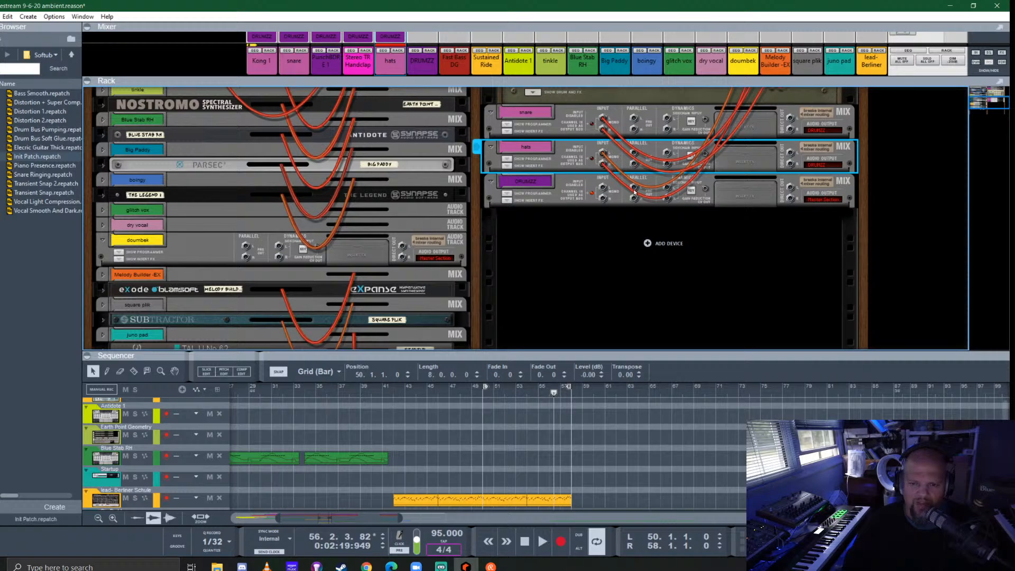
- Cable the PunchBOX 1 channel's parallel output to the doumbek's sidechain input and resume playback from the rack's front
scroll(635, 191, "up", 5)
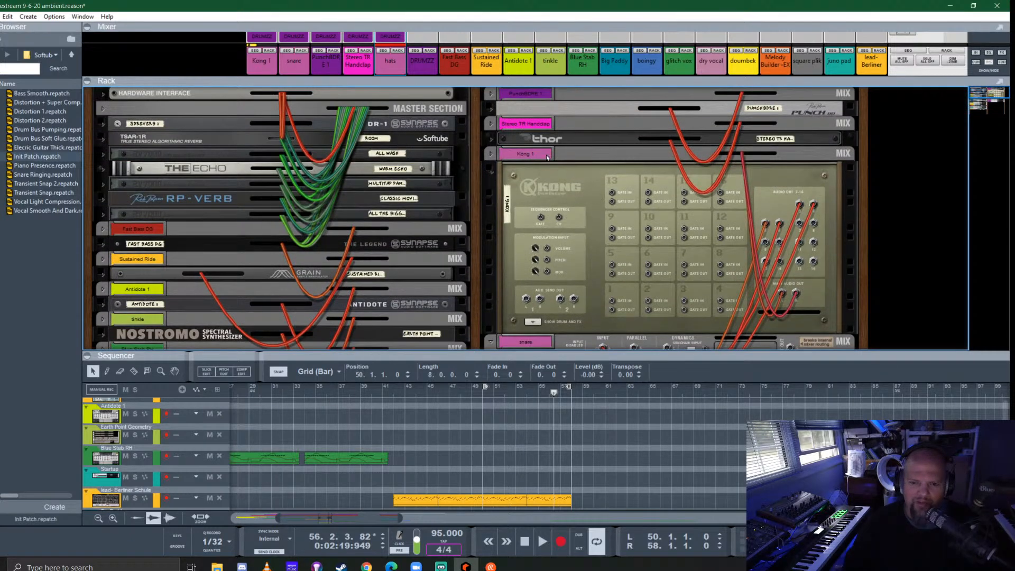
left_click(491, 95)
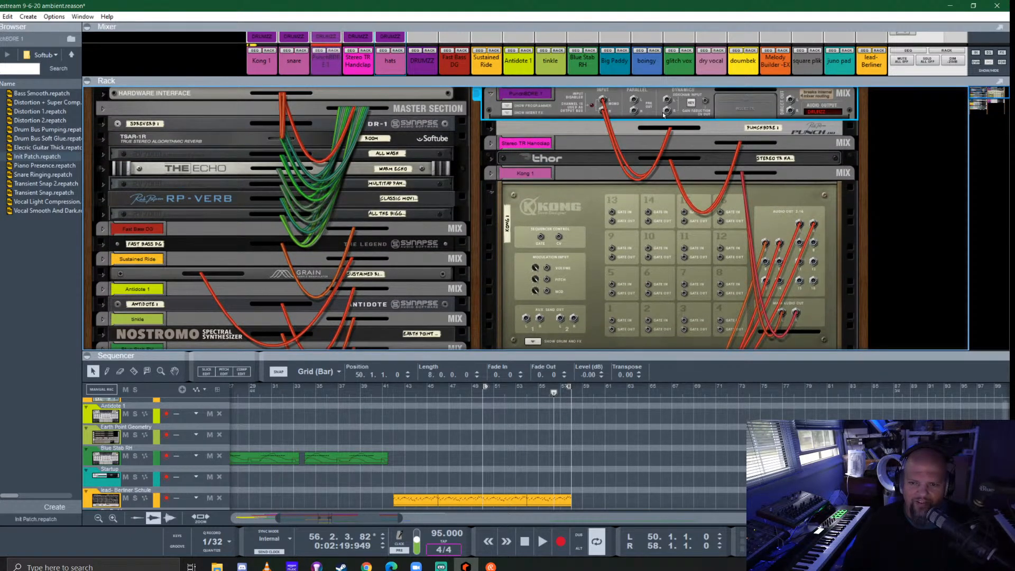
left_click_drag(634, 103, 279, 275)
key("Tab")
key("space")
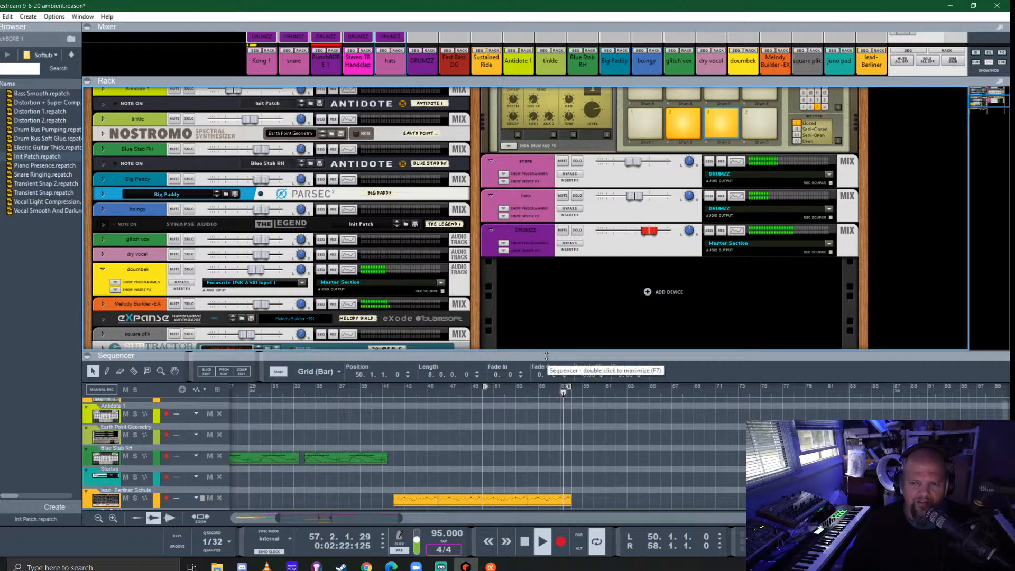
- Solo the doumbek and PunchBOX 1 channels in an enlarged mixer
key("F5")
left_click_drag(663, 383, 664, 424)
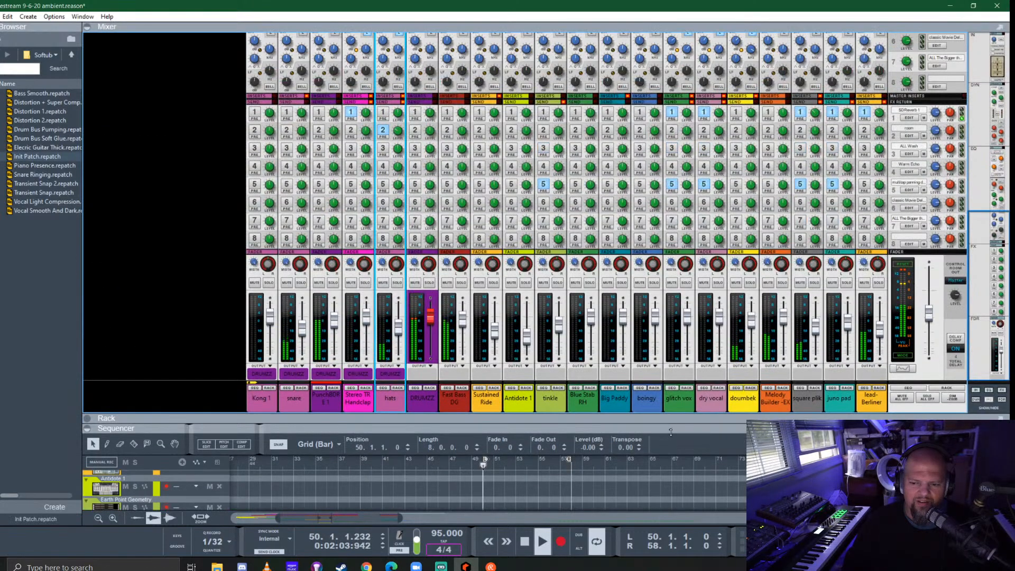
left_click(749, 283)
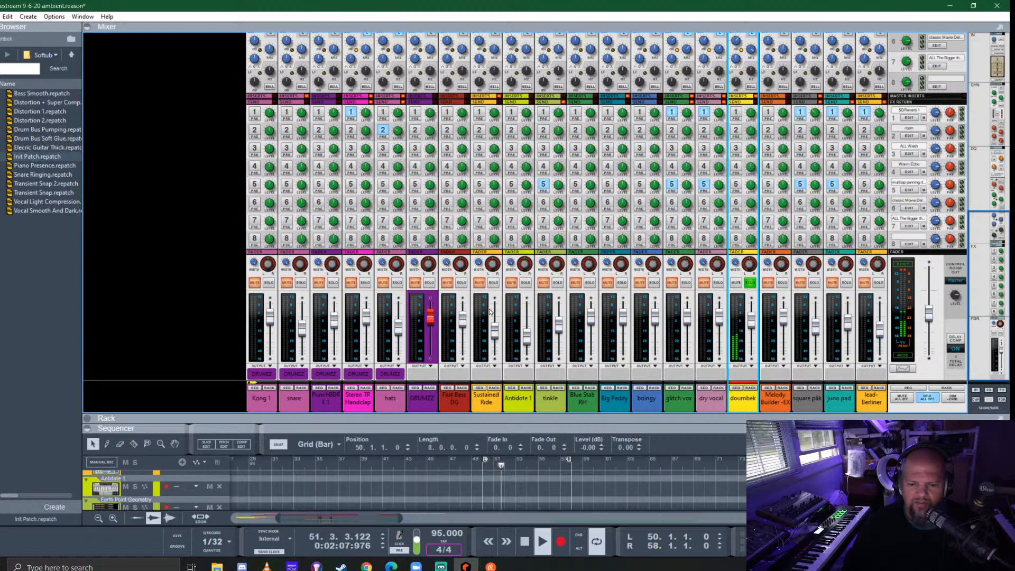
left_click(332, 282)
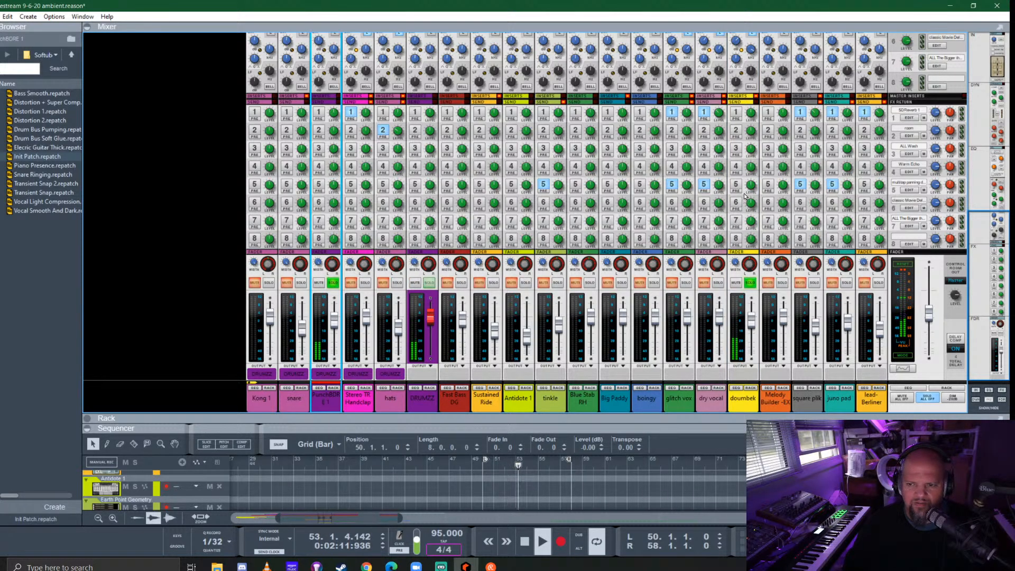
- Adjust the ratio of the doumbek's channel compressor while it plays against PunchBOX 1
scroll(756, 169, "up", 5)
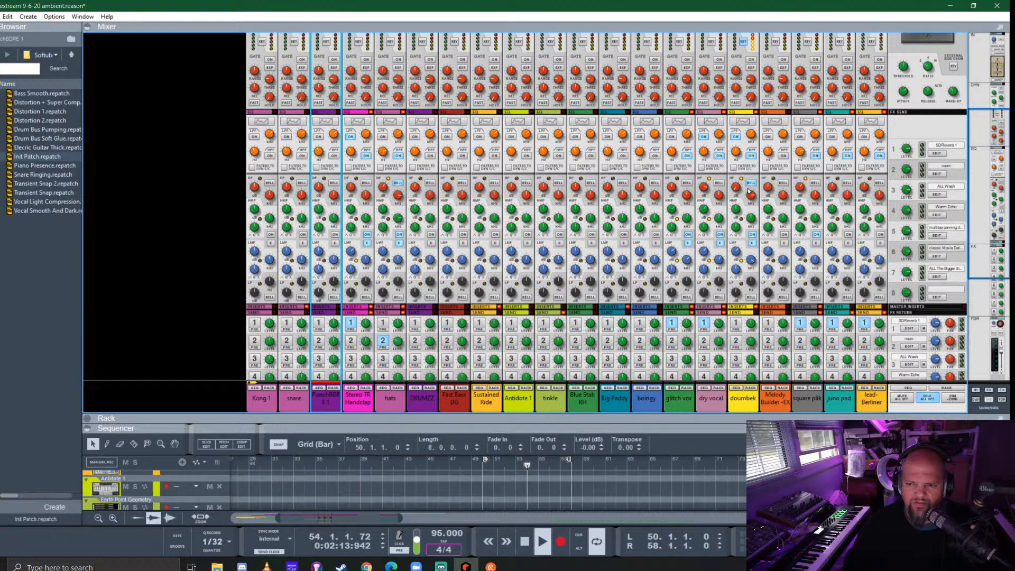
scroll(748, 192, "up", 3)
left_click_drag(737, 119, 739, 144)
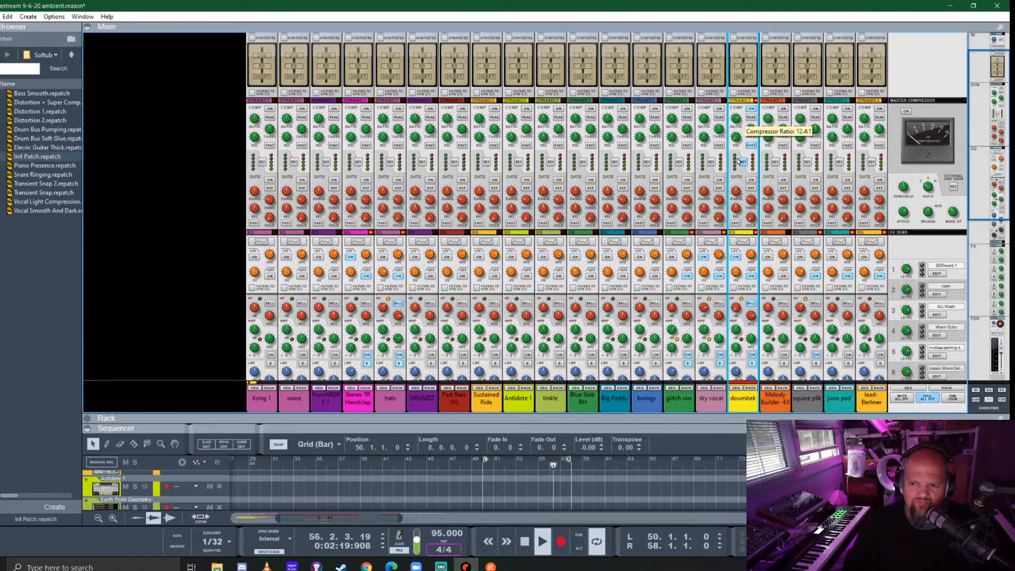
left_click_drag(737, 120, 737, 114)
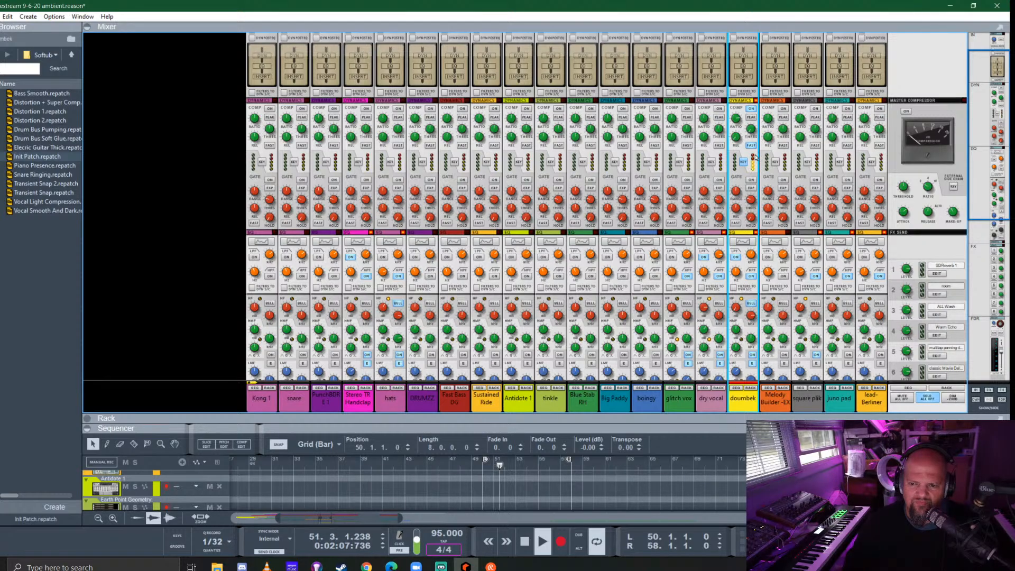
- Clear the doumbek and PunchBOX 1 solos so the full mix plays
key("F6")
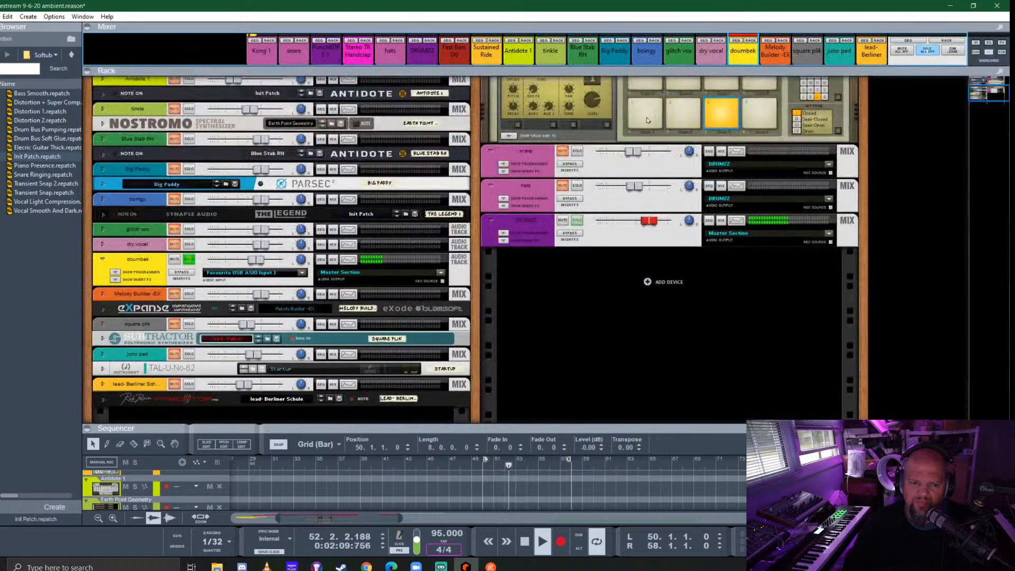
left_click(186, 261)
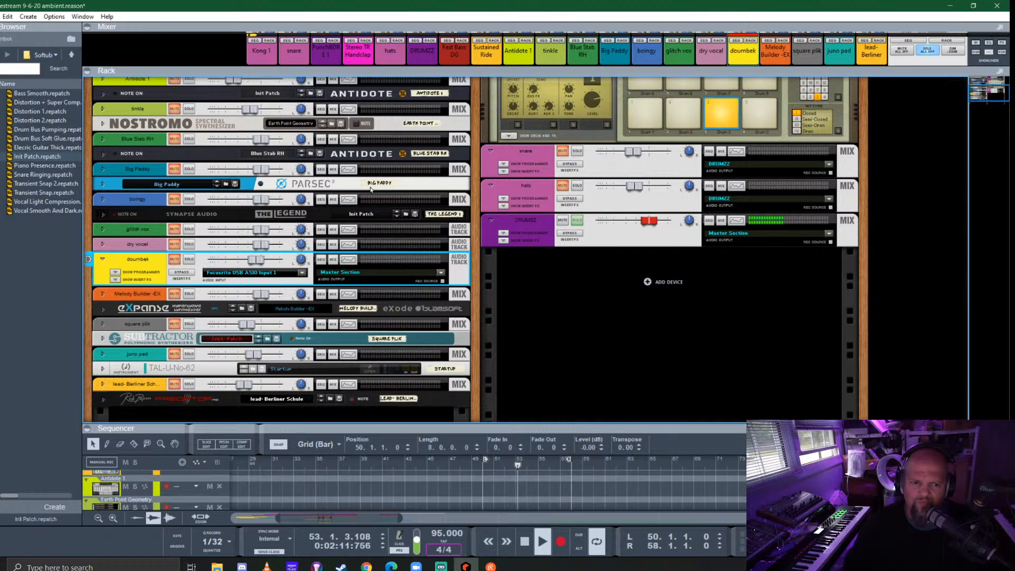
key("F5")
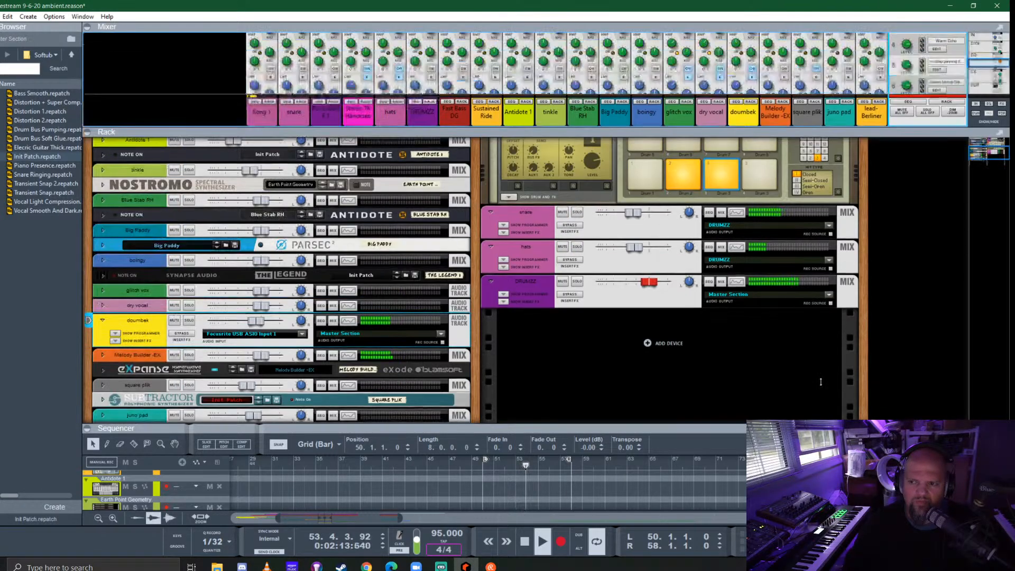
- Solo the doumbek, try its FX2 room send, then use FX3 ALL Wash instead and raise its send level
scroll(731, 443, "down", 5)
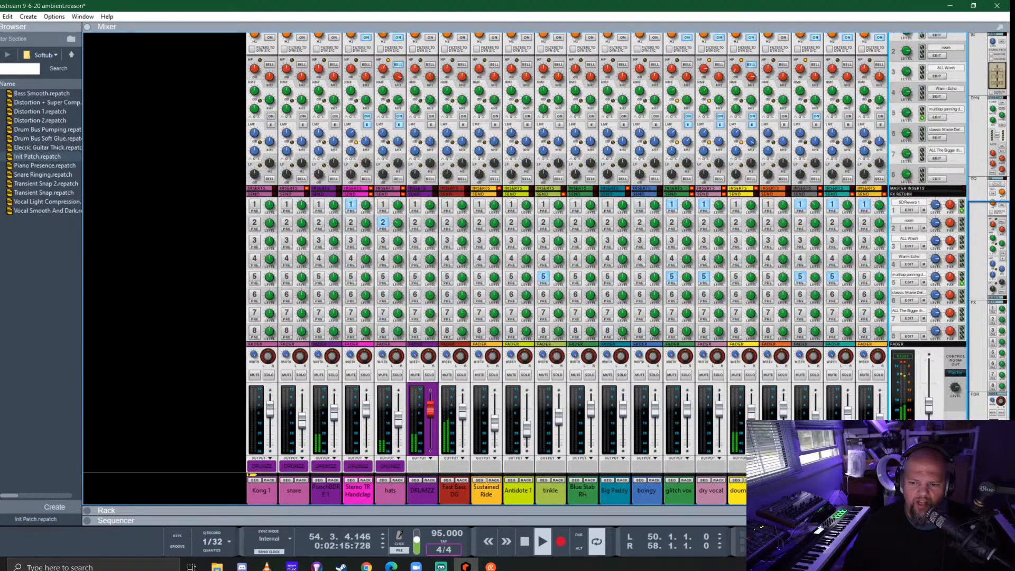
left_click(751, 375)
left_click(735, 222)
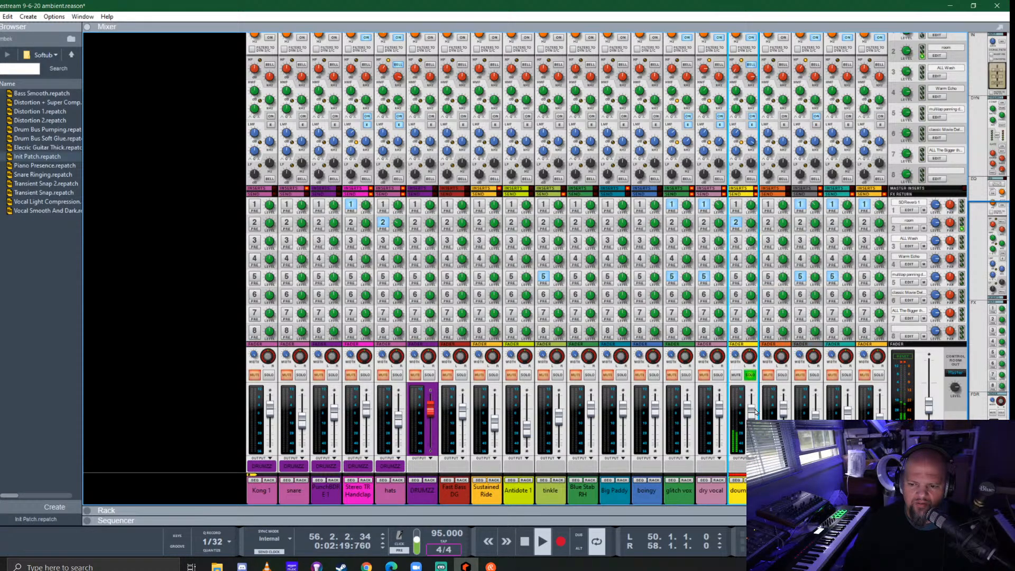
left_click(736, 241)
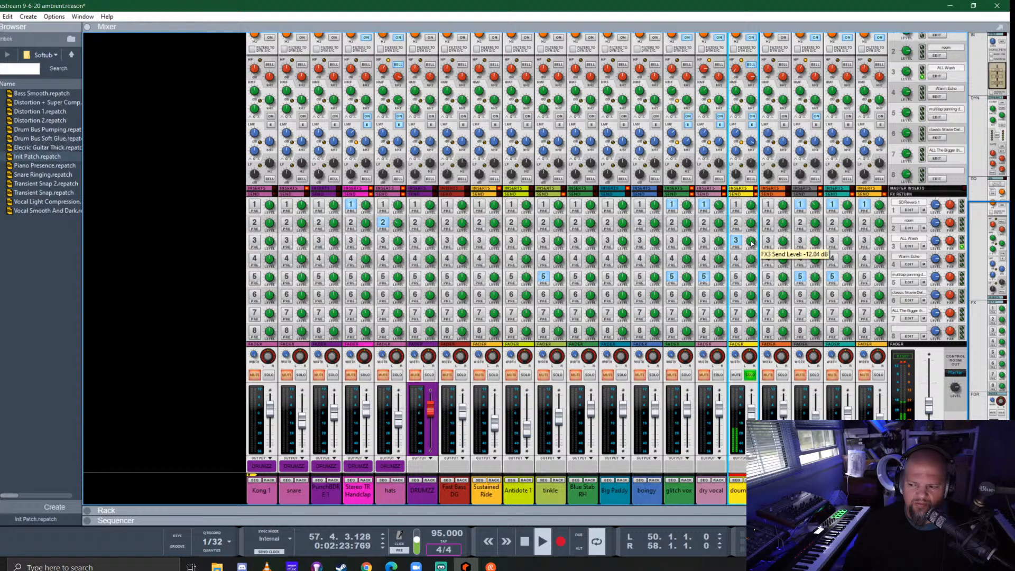
left_click_drag(751, 242, 751, 237)
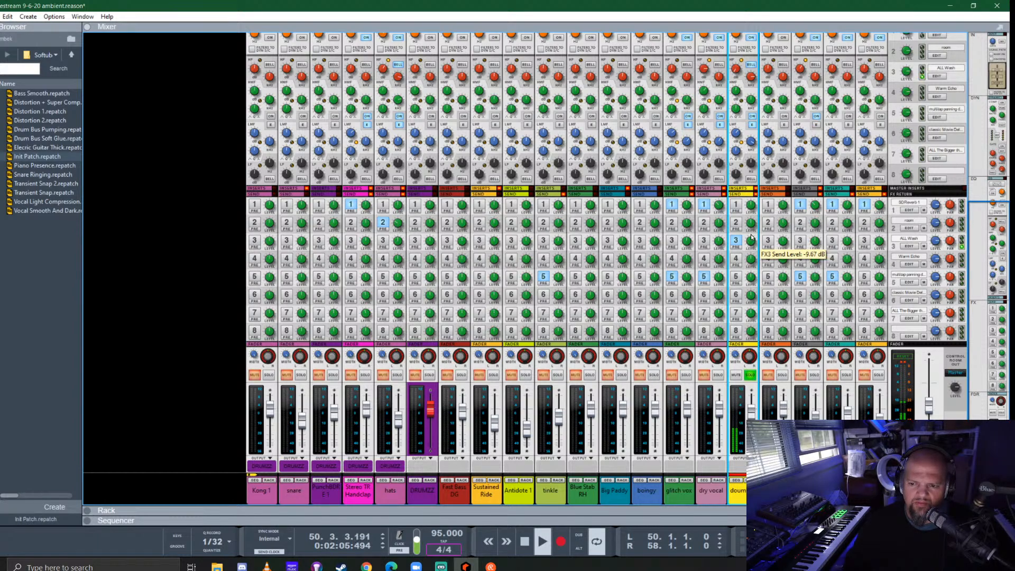
- Turn off the doumbek's solo and enlarge the sequencer to show the arrangement's tracks while playback continues past bar 58
left_click(750, 376)
key("F6")
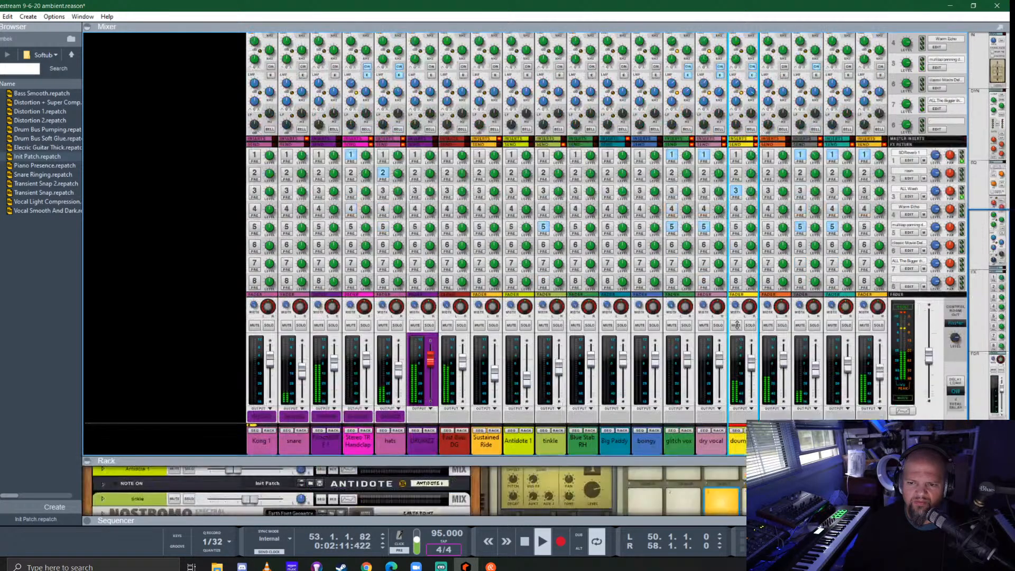
left_click_drag(737, 324, 727, 69)
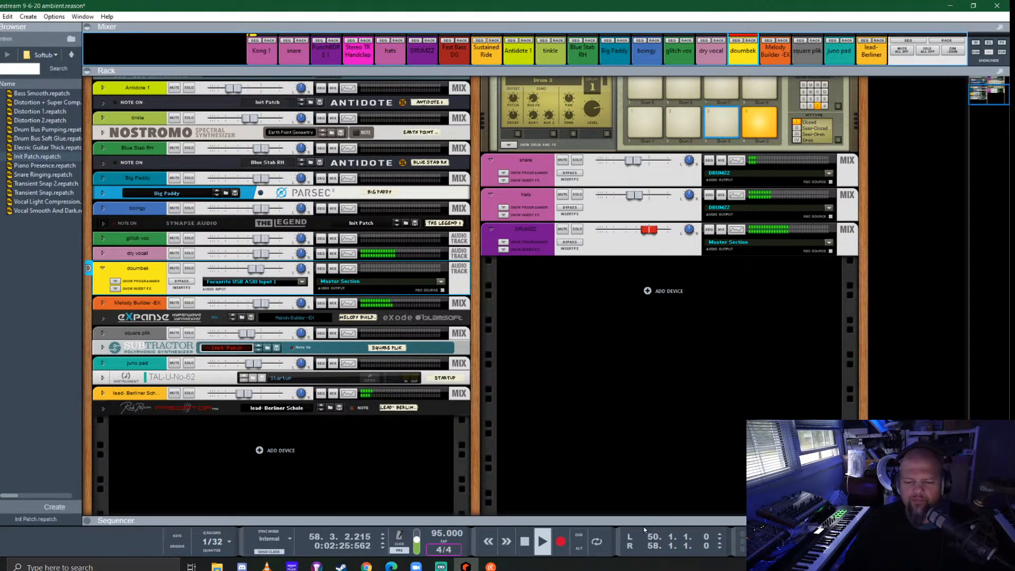
left_click_drag(644, 519, 616, 142)
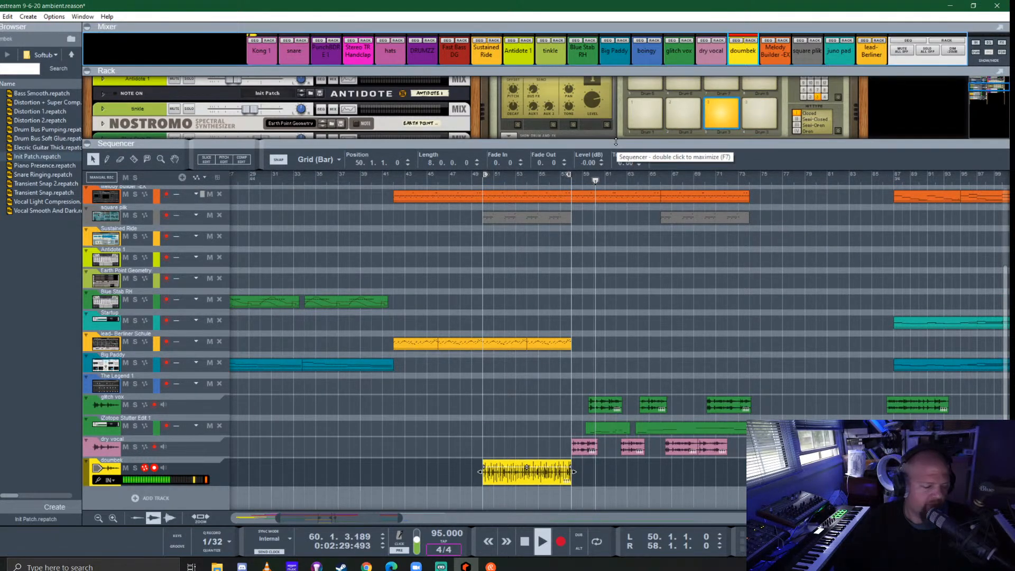
scroll(566, 326, "up", 5)
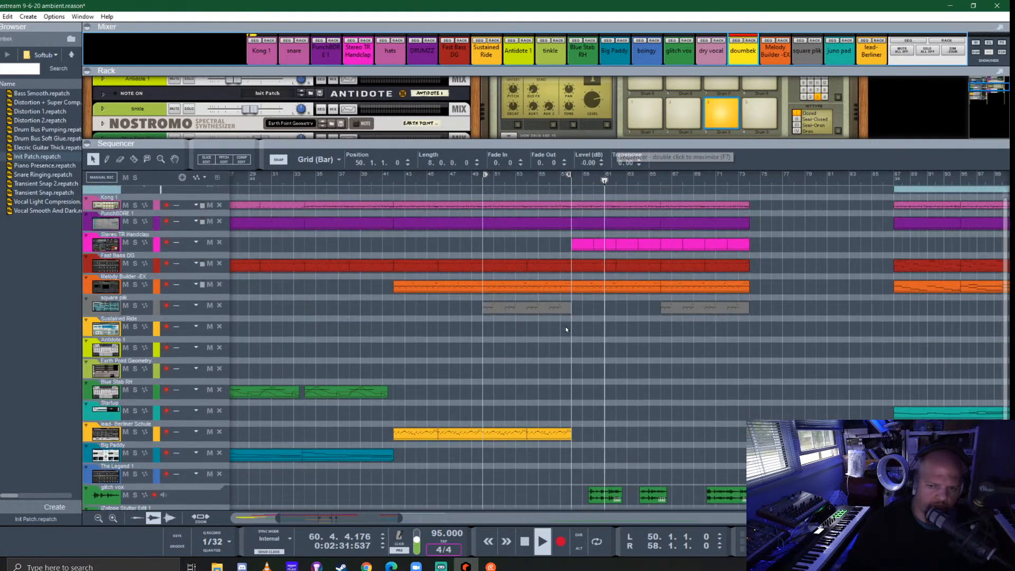
- Delete the Stereo TR Handclap clips between bars 58 and 66
left_click_drag(544, 250, 644, 258)
key("Delete")
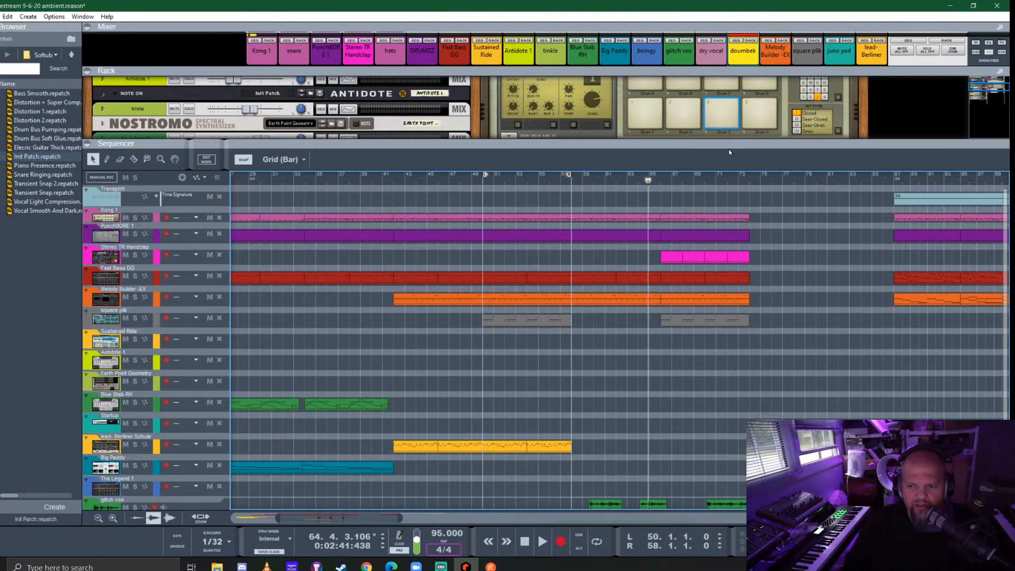
- Select Kong's drum 5 pad and browse its drum patches, going up to the main Kong sound categories
left_click_drag(727, 141, 728, 305)
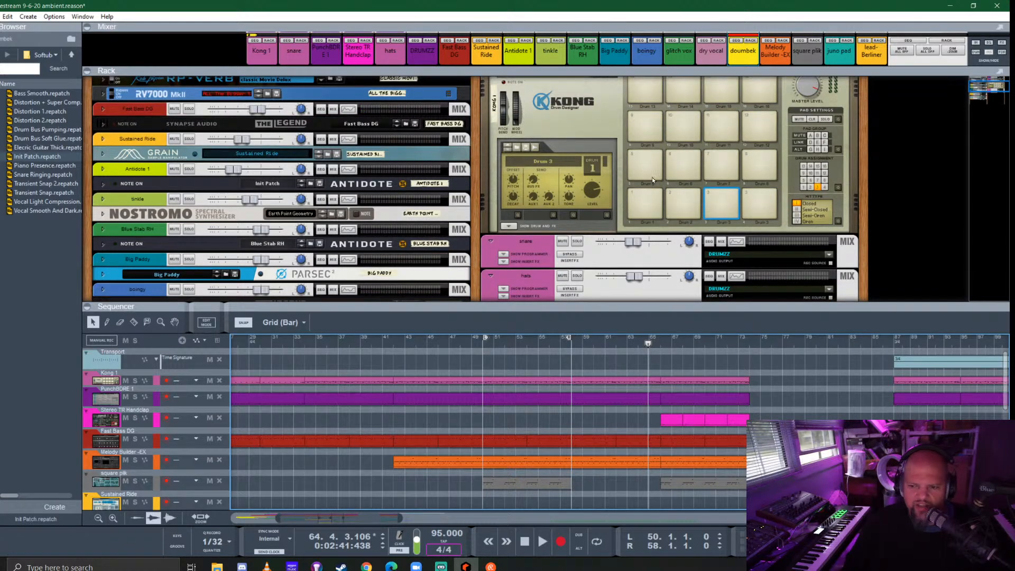
left_click(639, 163)
left_click(516, 148)
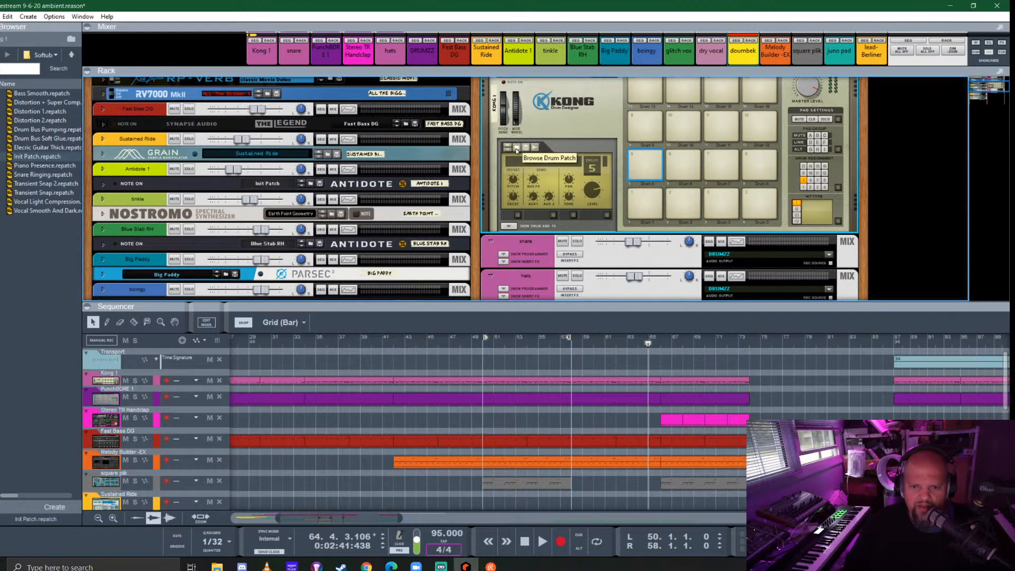
left_click(71, 54)
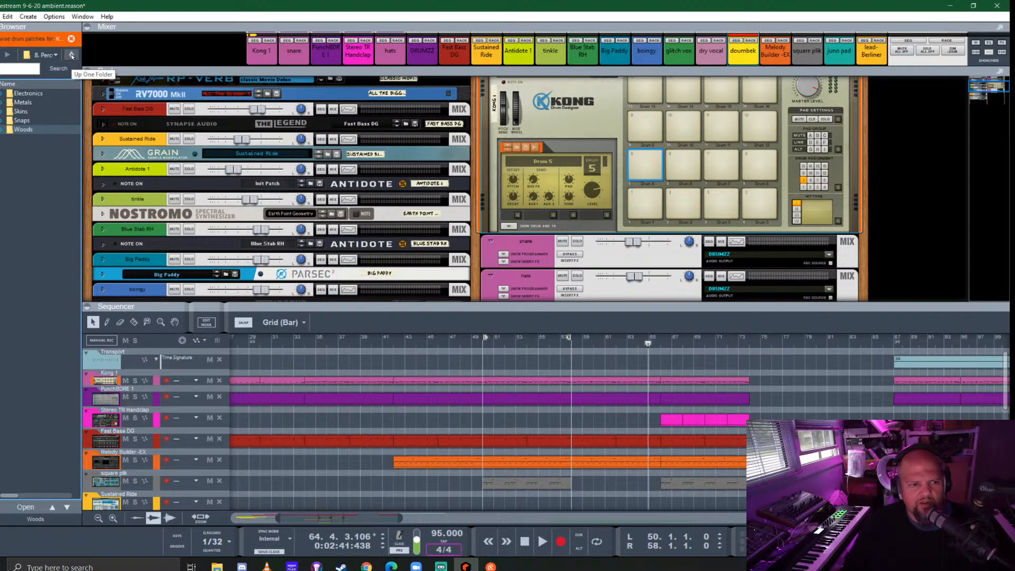
left_click(72, 56)
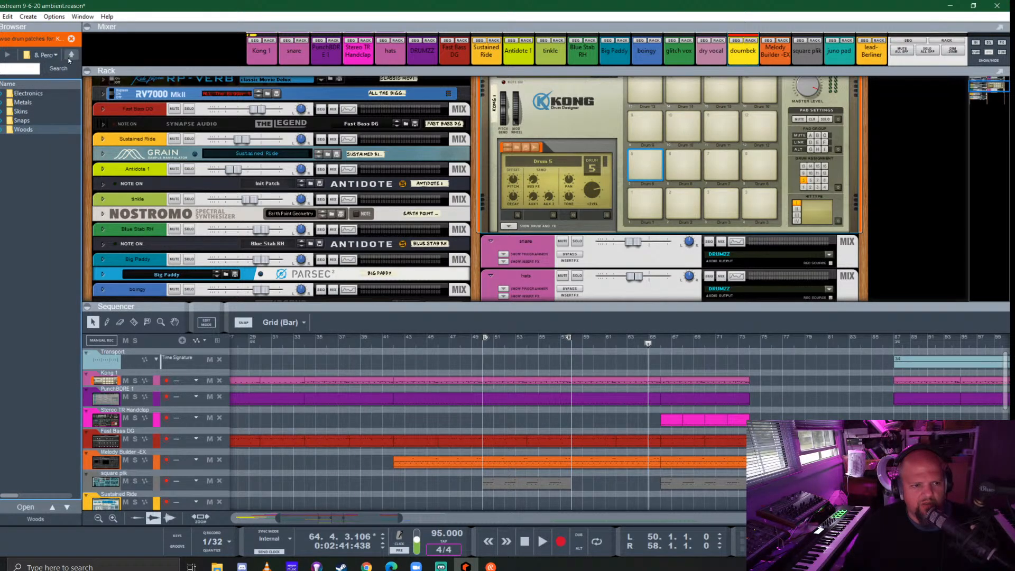
left_click(71, 55)
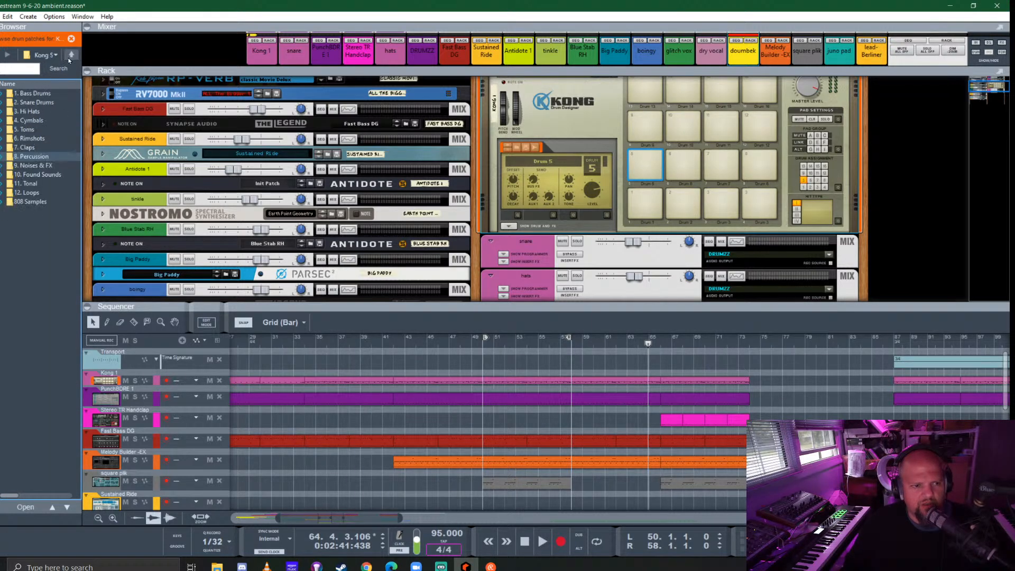
- Look through the 9. Noises & FX folder for a sound for drum 5
left_click(53, 141)
double_click(47, 165)
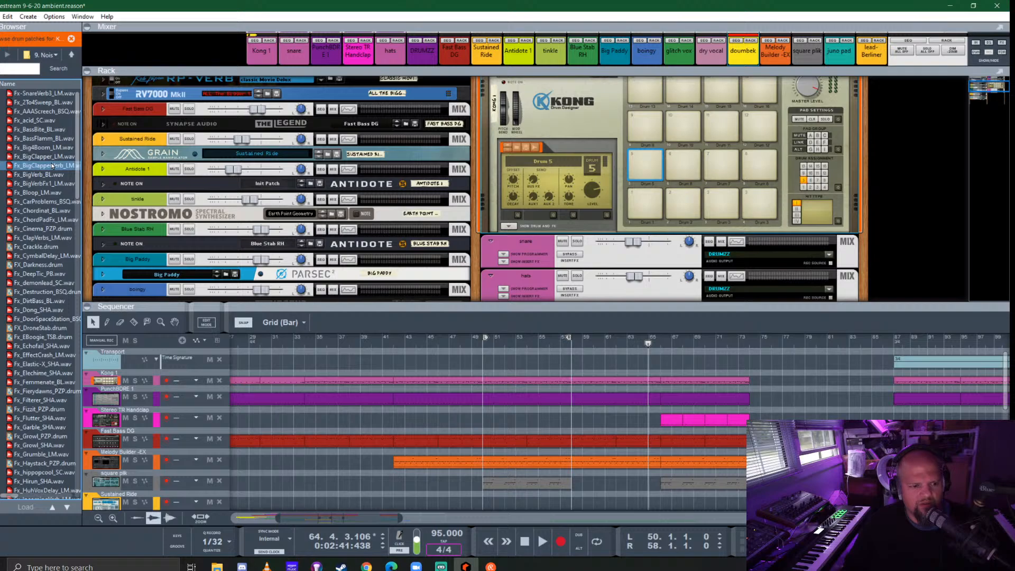
scroll(52, 163, "down", 10)
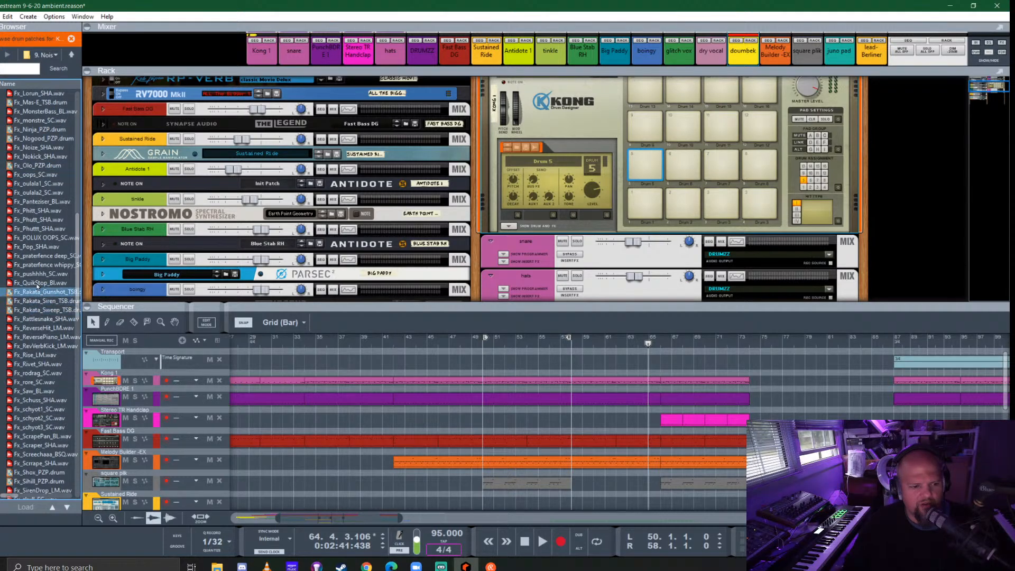
- Audition the Cbs samples in the Woods folder of 8. Percussion and load Cbs_Big_BL.wav onto Kong's drum 5 pad
left_click(71, 55)
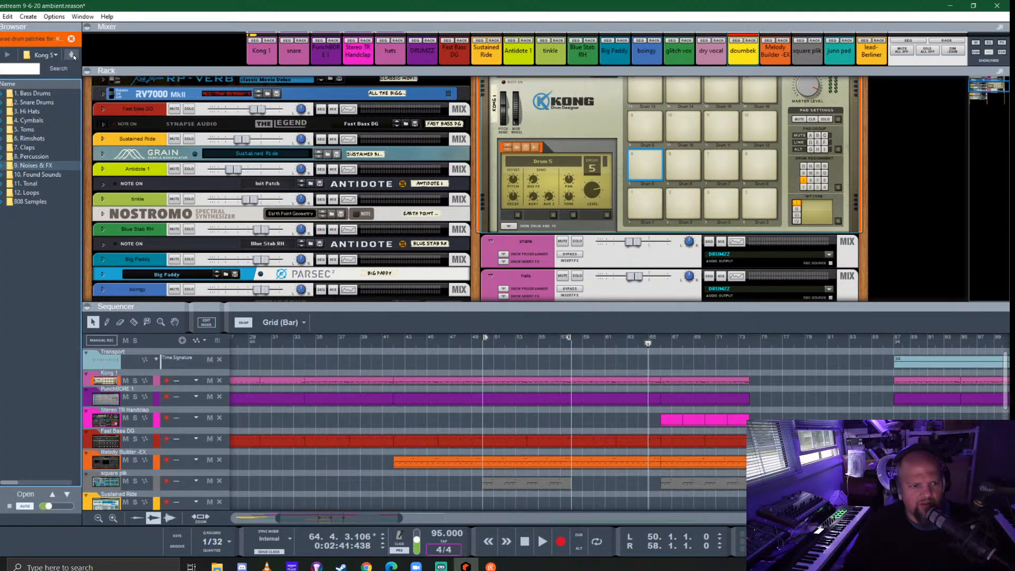
double_click(53, 158)
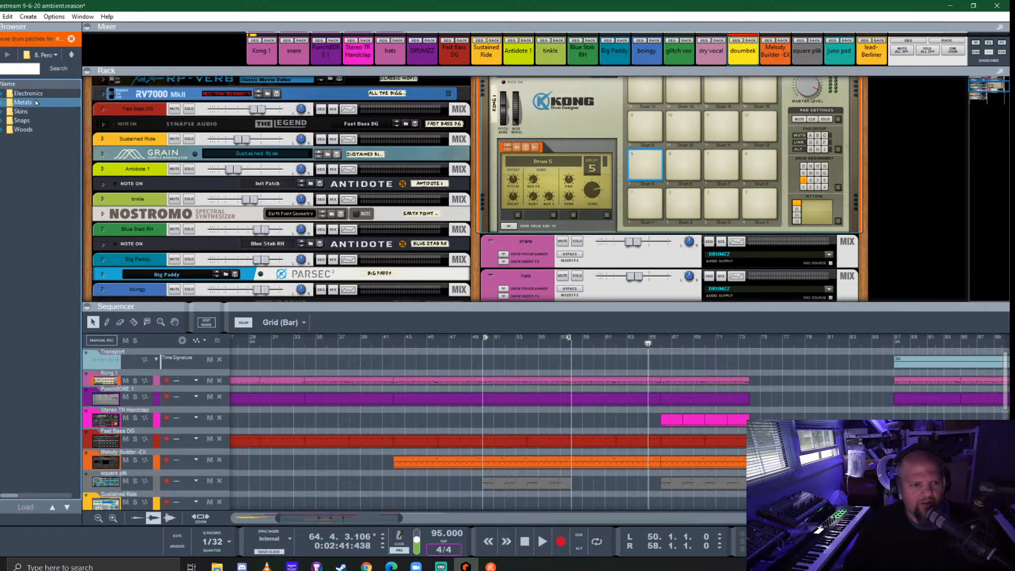
left_click(30, 130)
double_click(29, 130)
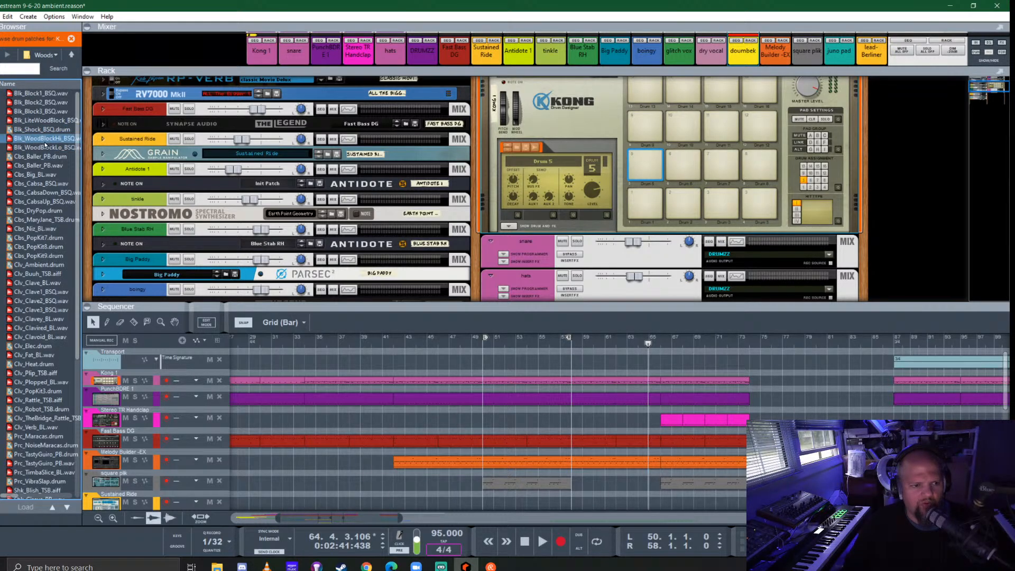
left_click(36, 175)
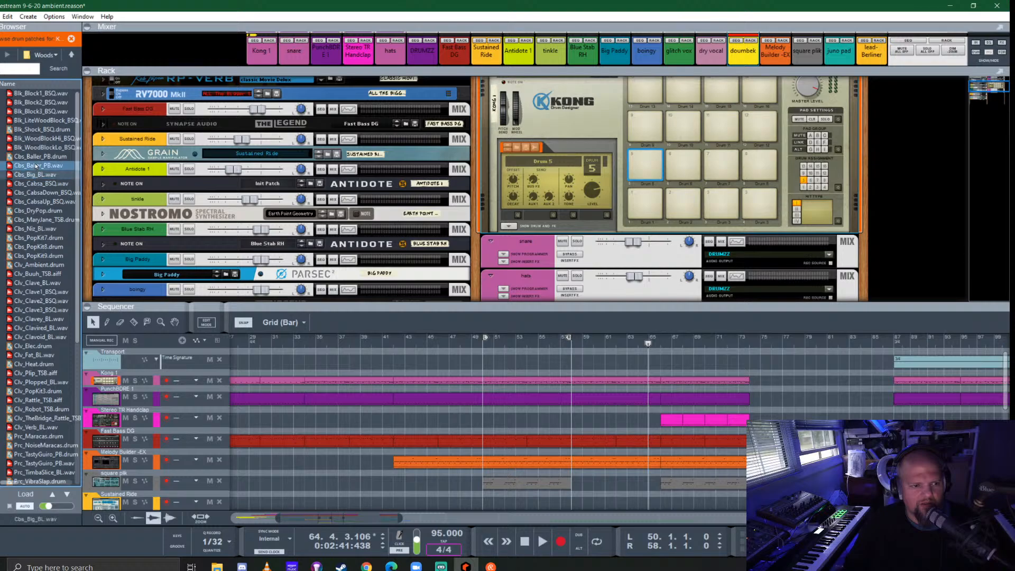
left_click(36, 166)
left_click(35, 175)
left_click(34, 185)
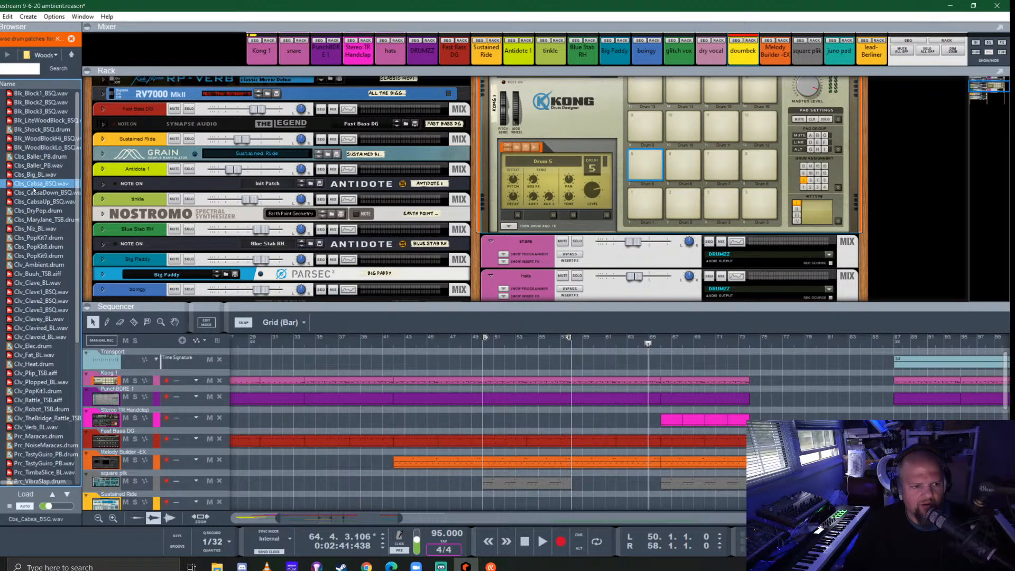
left_click(31, 175)
left_click_drag(31, 175, 645, 169)
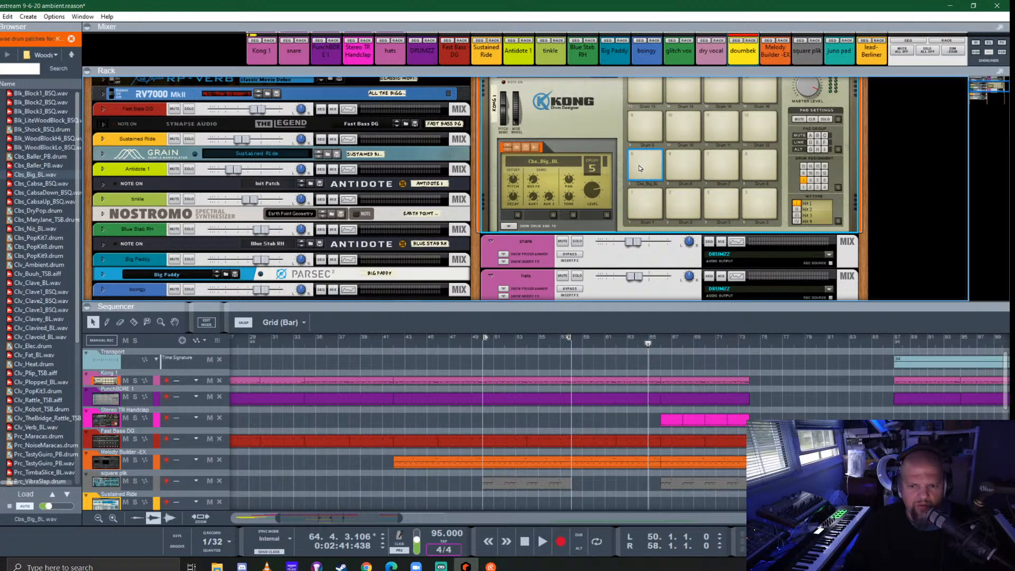
- In the Kong 1 clip starting at bar 58, draw a one-bar Cbs_Big_BL pattern of paired sixteenth notes ending with a group of three
left_click_drag(649, 307, 649, 197)
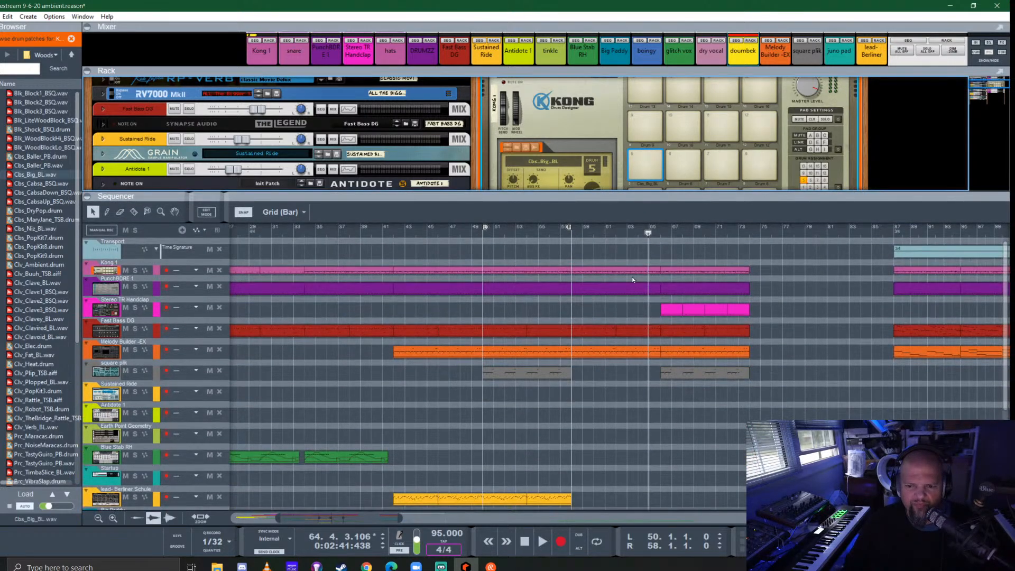
left_click(569, 233)
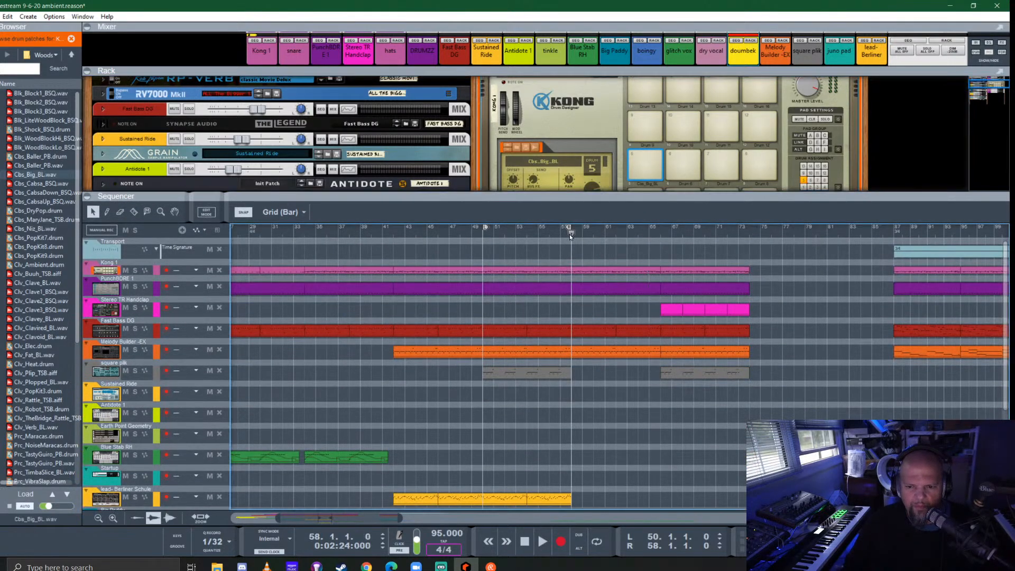
double_click(591, 272)
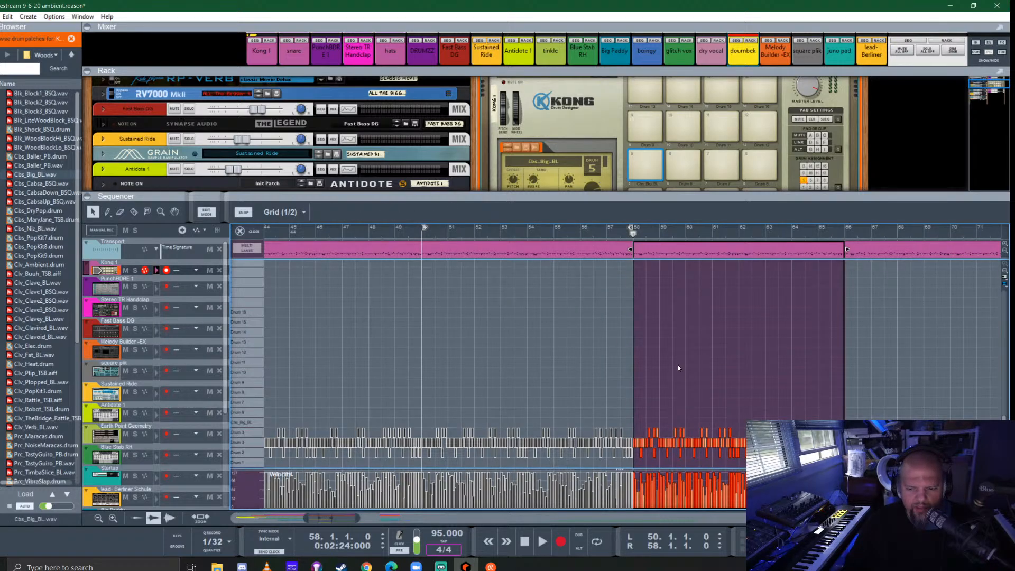
scroll(683, 433, "up", 3)
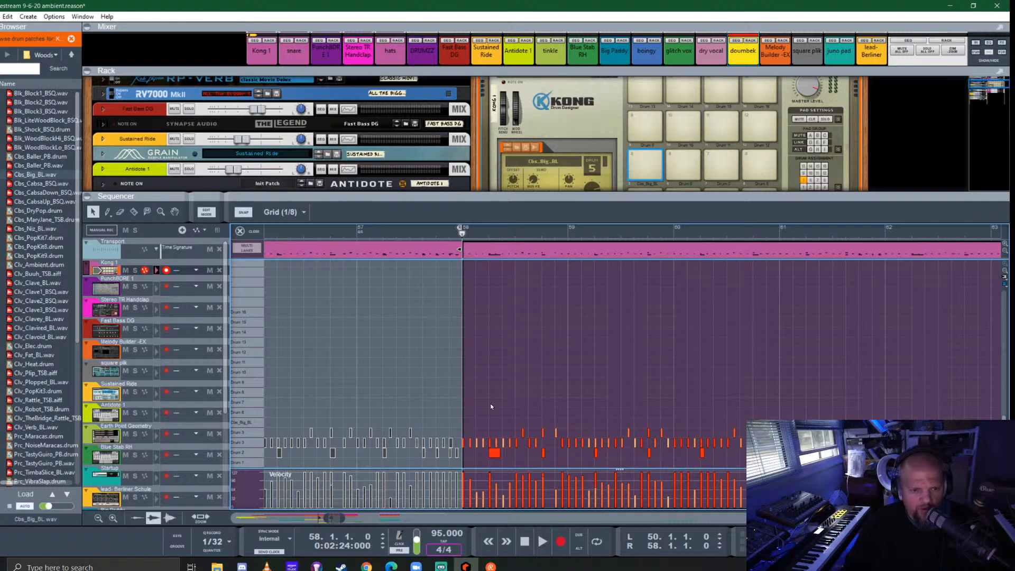
scroll(491, 406, "up", 1)
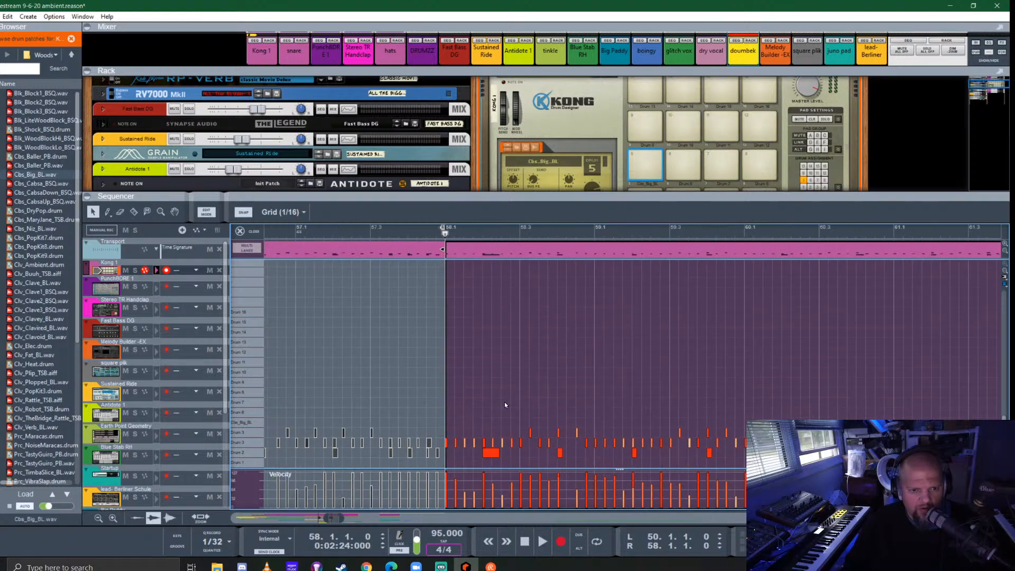
left_click(453, 422)
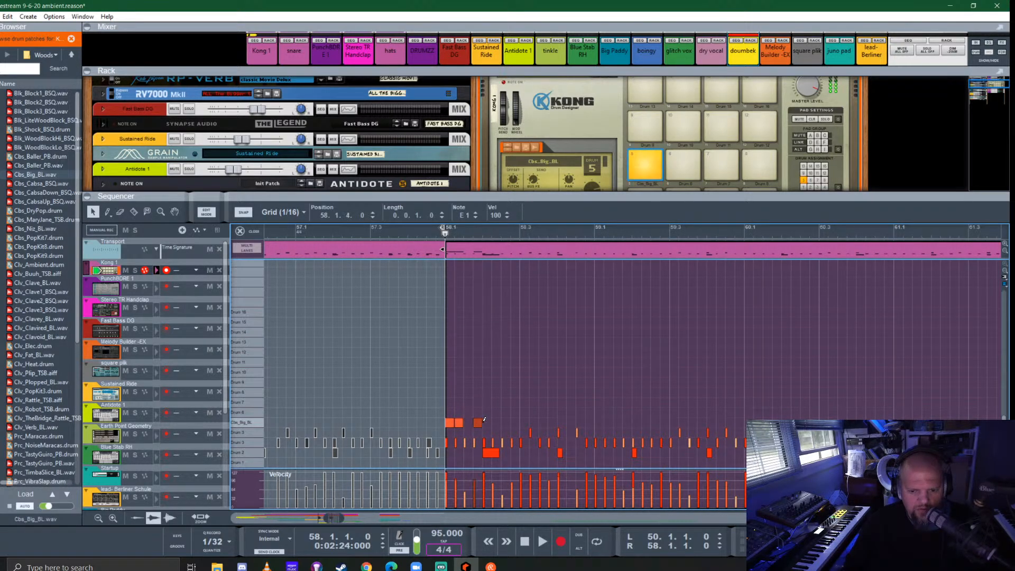
left_click(506, 422)
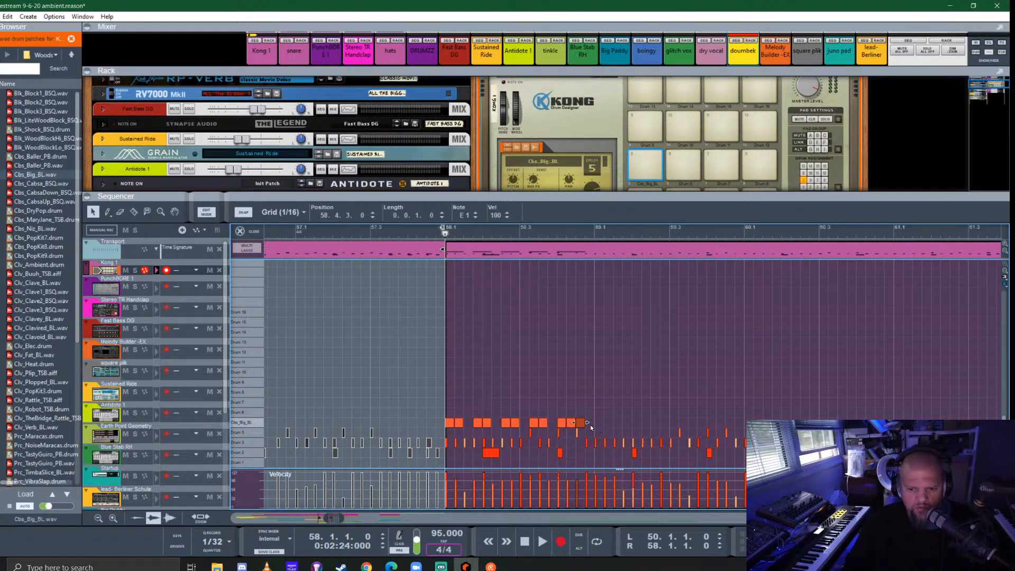
- Copy the bar 58 Cbs_Big_BL pattern and paste it into each of bars 59 through 65
left_click_drag(618, 409, 437, 425)
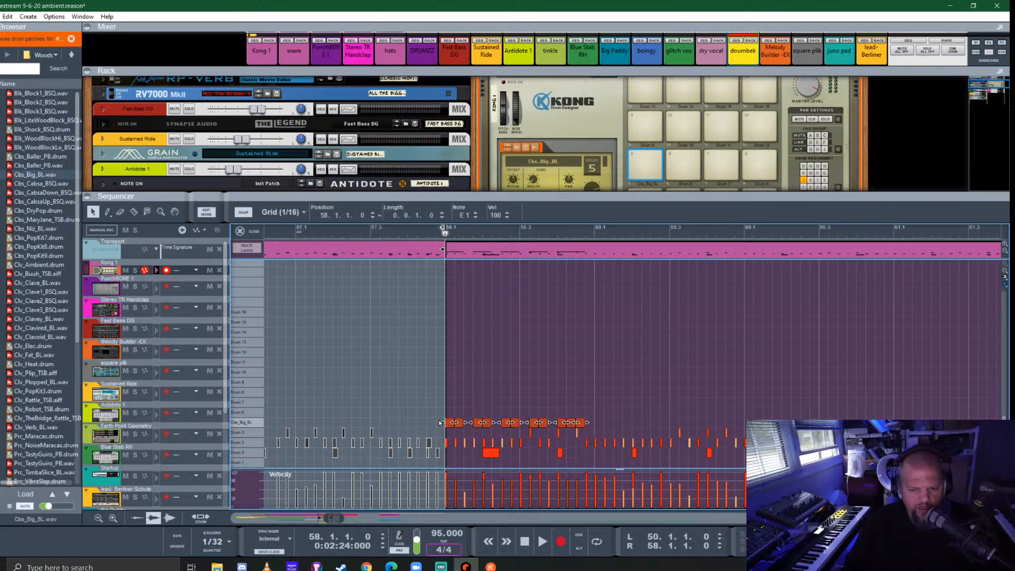
key("ctrl+c")
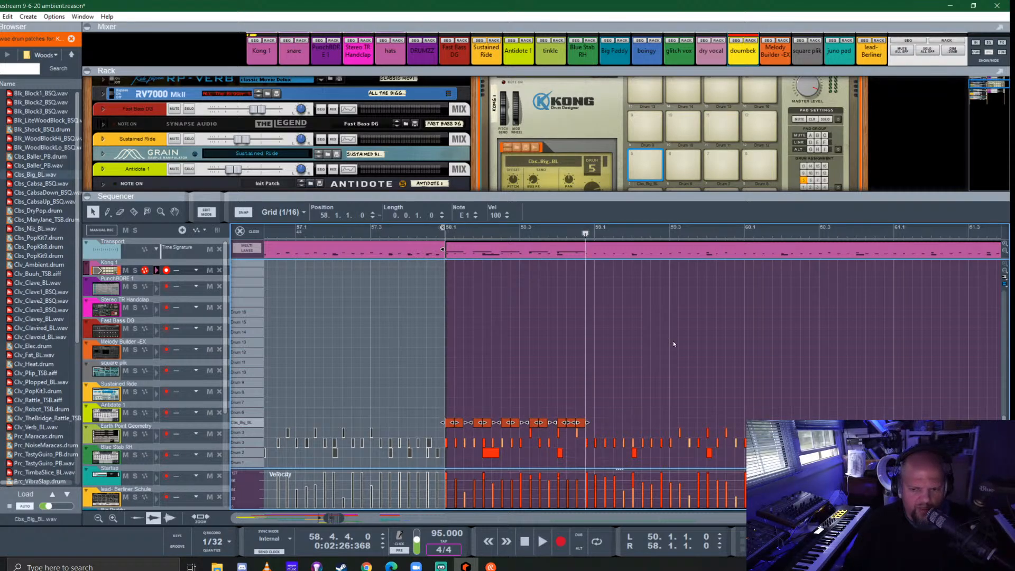
left_click(596, 232)
key("ctrl+v")
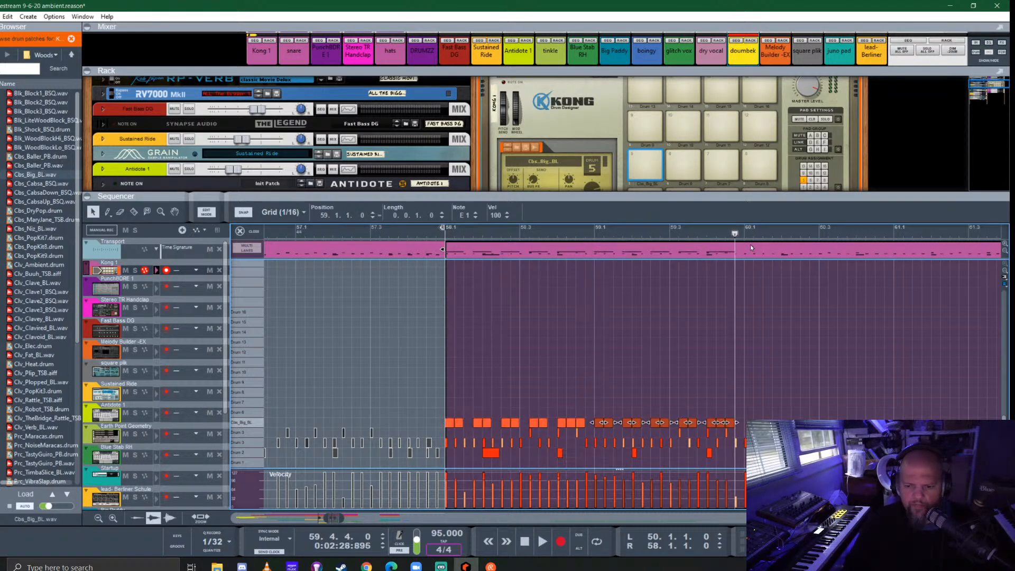
left_click(745, 233)
key("ctrl+v")
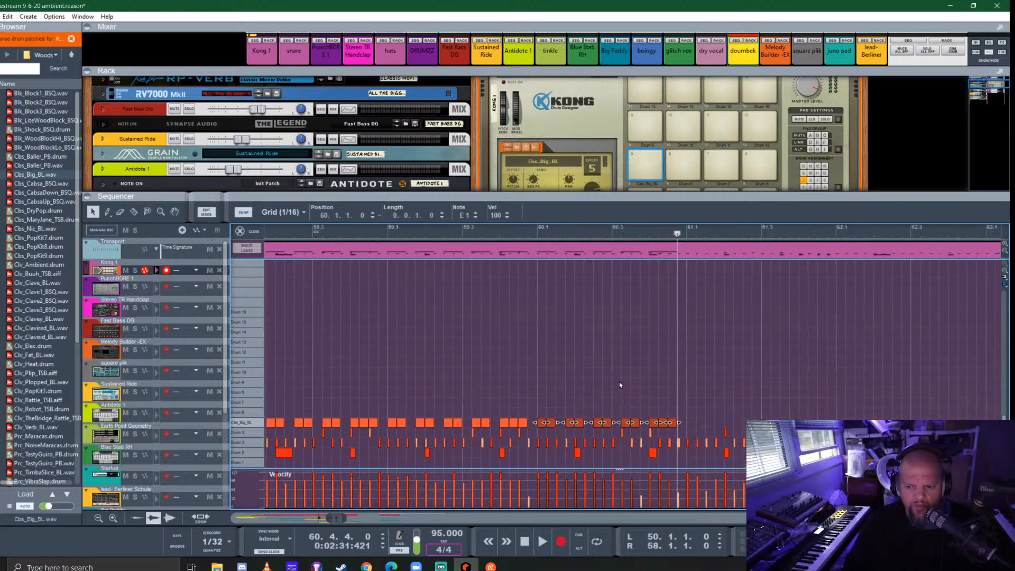
scroll(620, 381, "down", 2)
left_click_drag(638, 237, 641, 233)
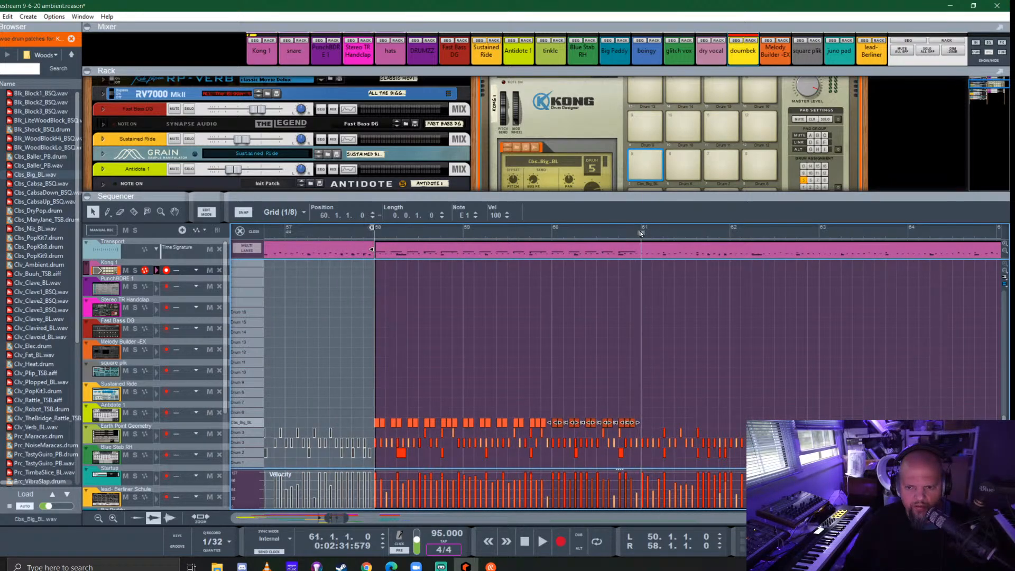
key("ctrl+v")
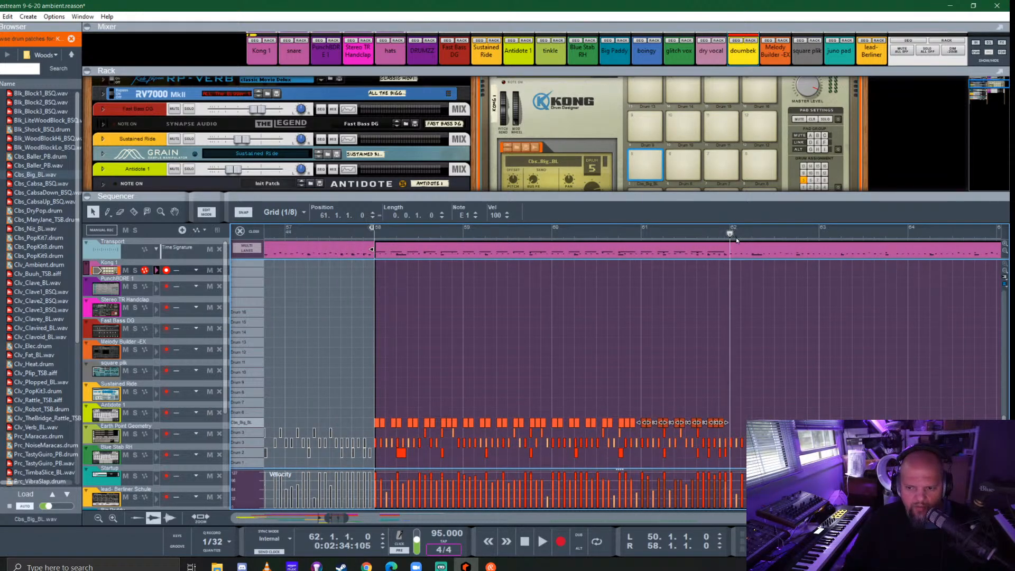
key("ctrl+v")
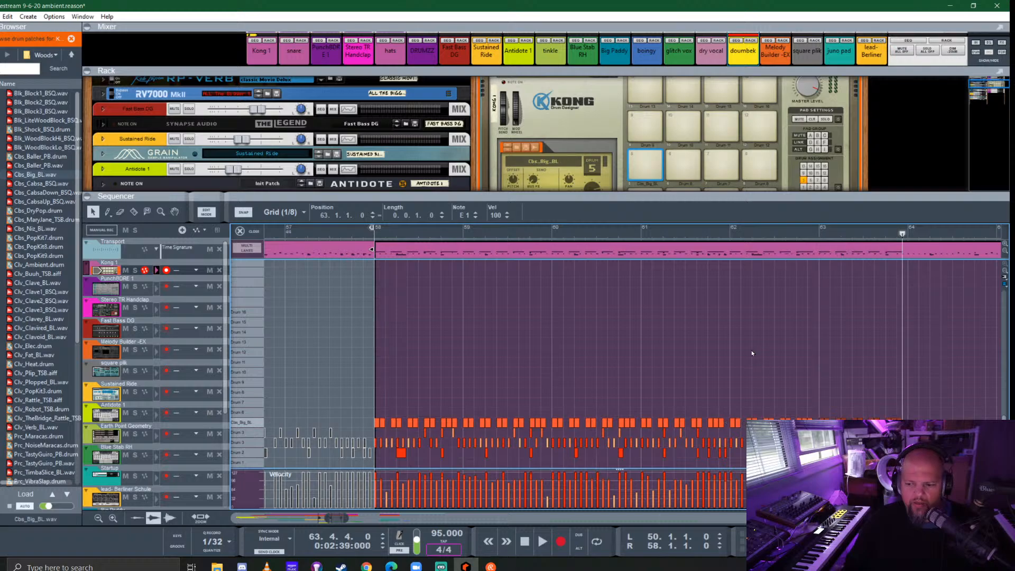
key("ctrl+v")
key("ctrl+v")
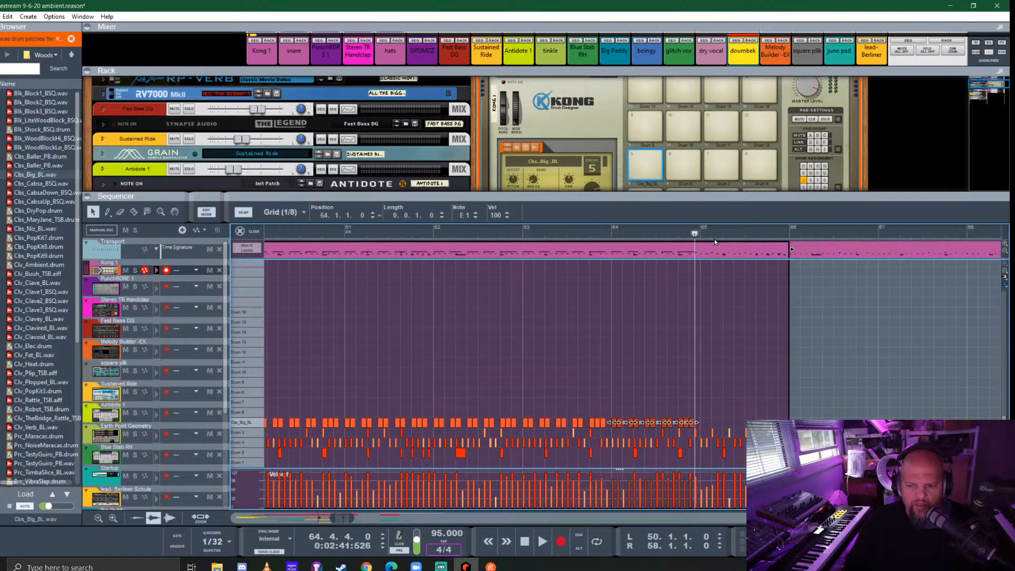
key("ctrl+v")
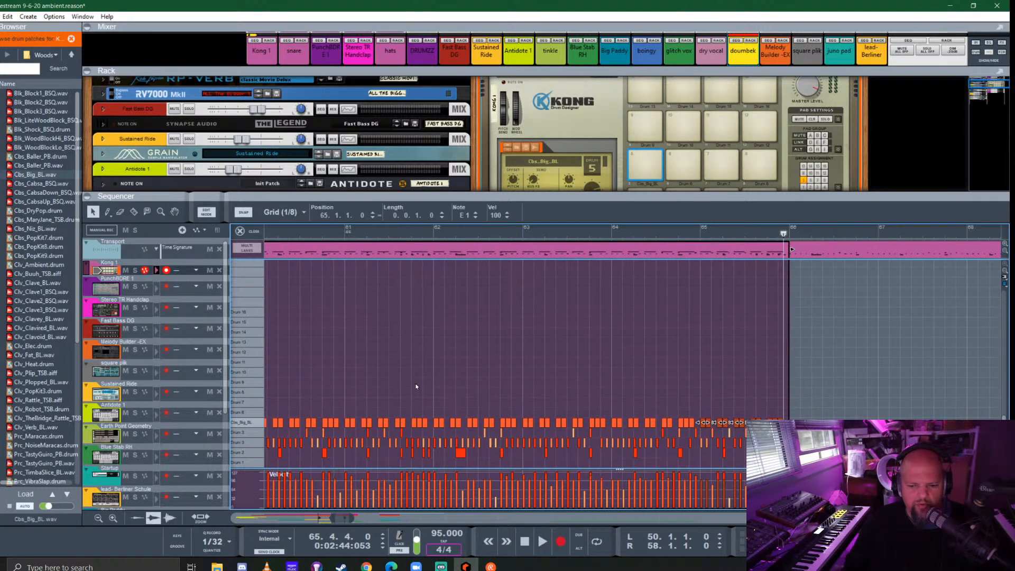
- Play the track from bar 58 with Kong in view and set drum 5's decay offset to -40
scroll(416, 386, "down", 1)
scroll(416, 386, "left", 3)
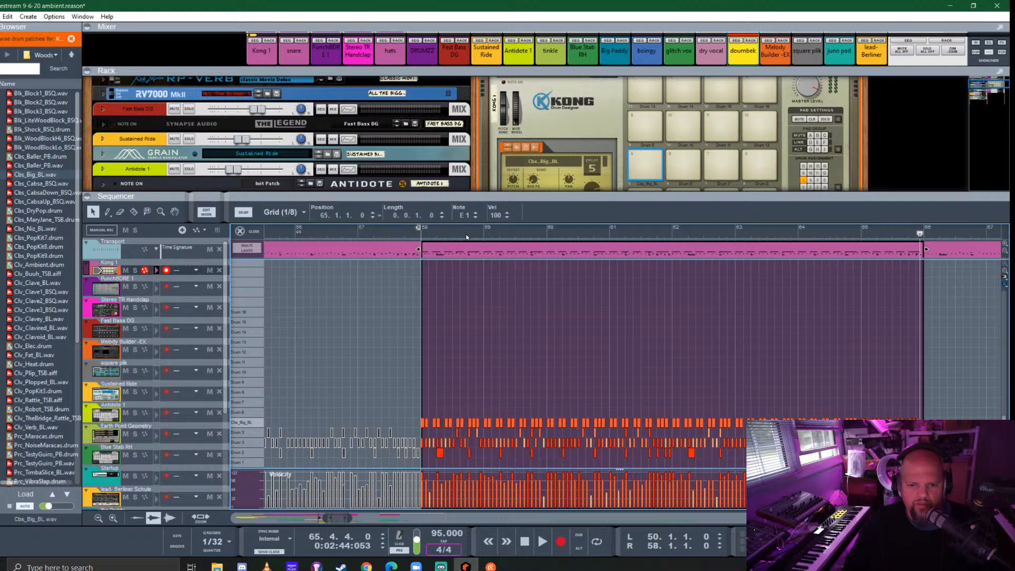
left_click(420, 237)
left_click_drag(682, 196, 688, 394)
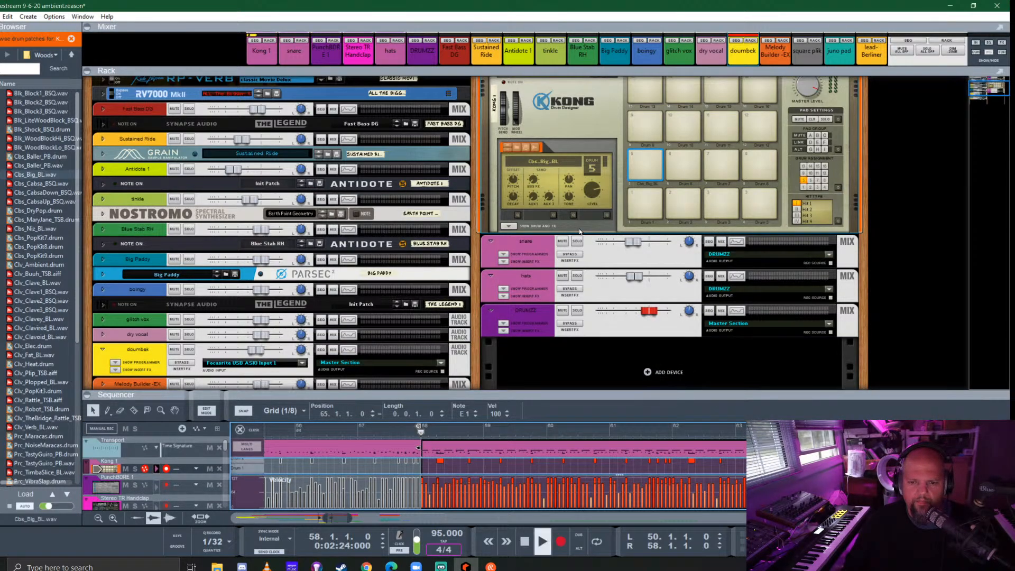
key("space")
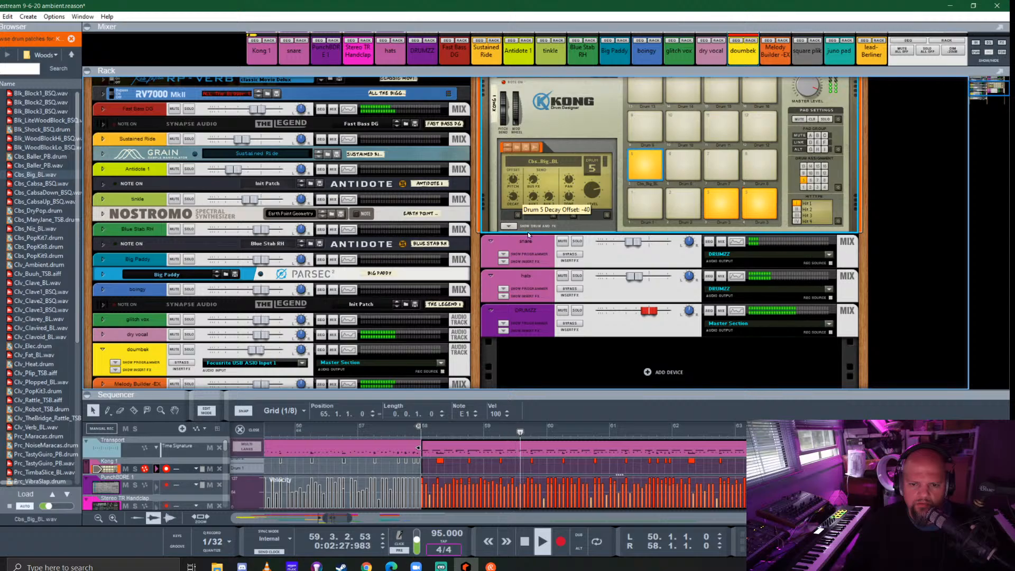
- Show Kong's drum and FX section and solo the Kong 1 channel
left_click(511, 228)
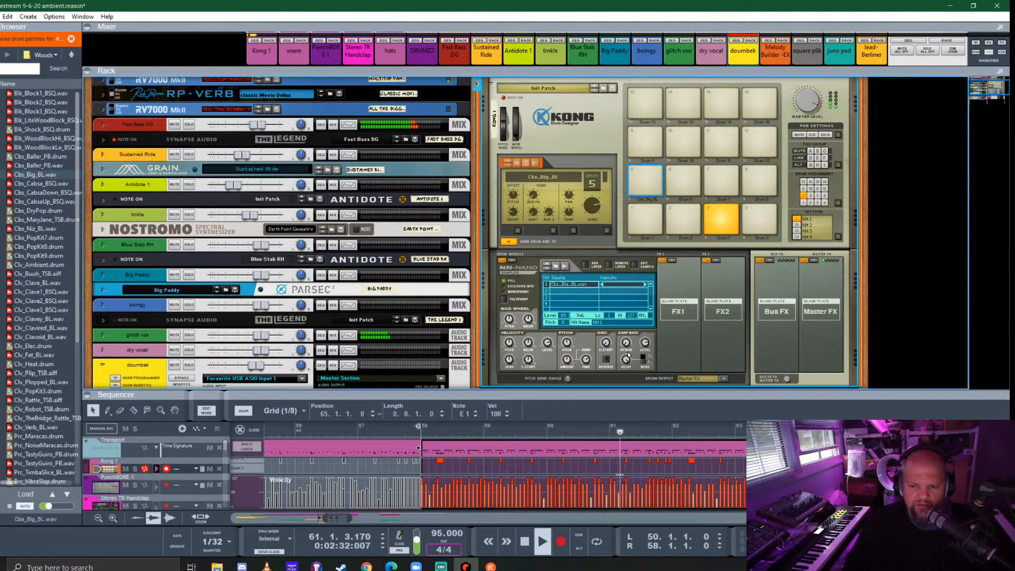
scroll(579, 184, "up", 2)
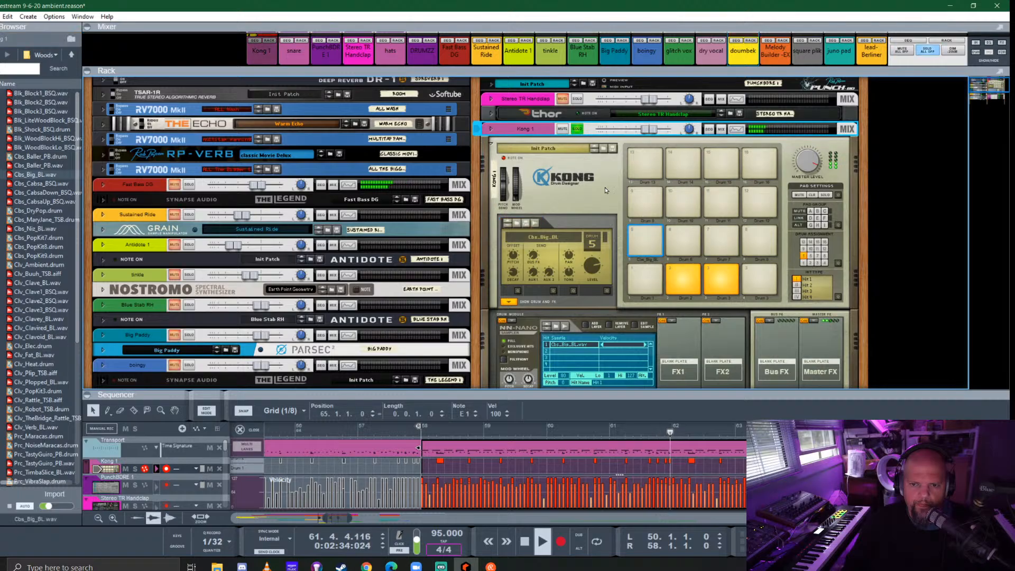
- Loop the Kong 1 clip from bar 58 to 66 and listen to it with drum 5's NN-Nano settings in view
scroll(605, 187, "down", 3)
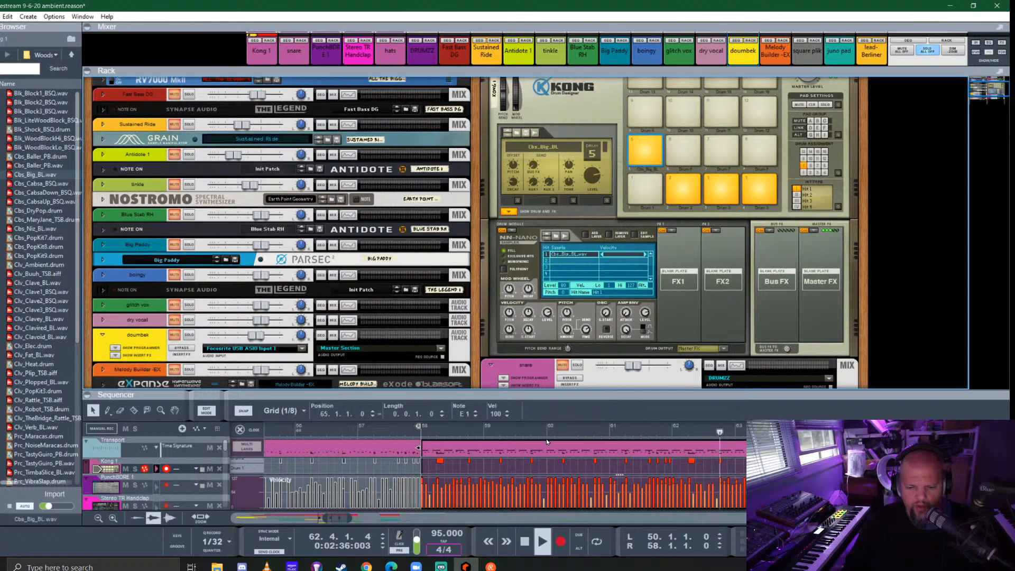
right_click(557, 449)
left_click(624, 264)
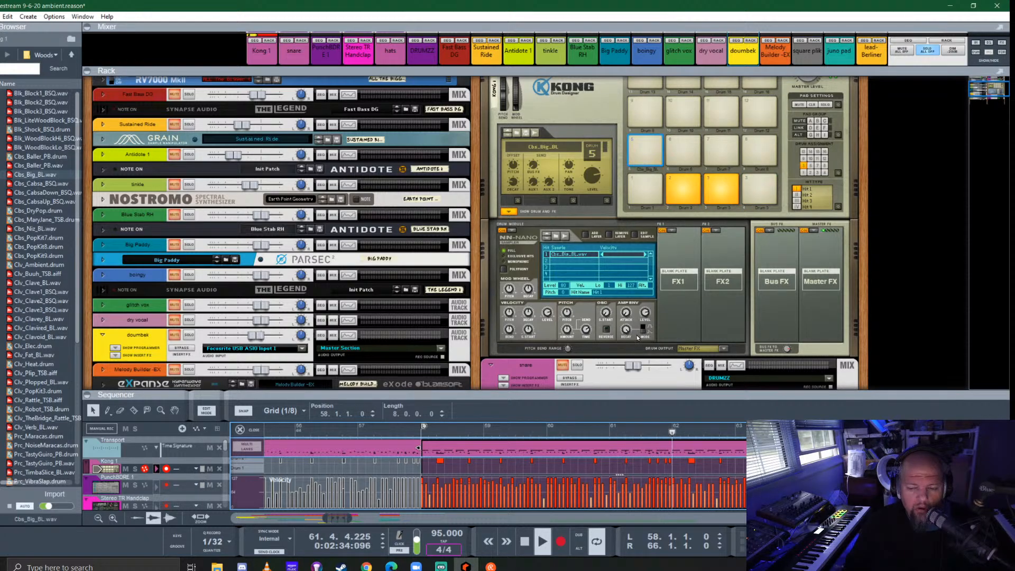
left_click(625, 313)
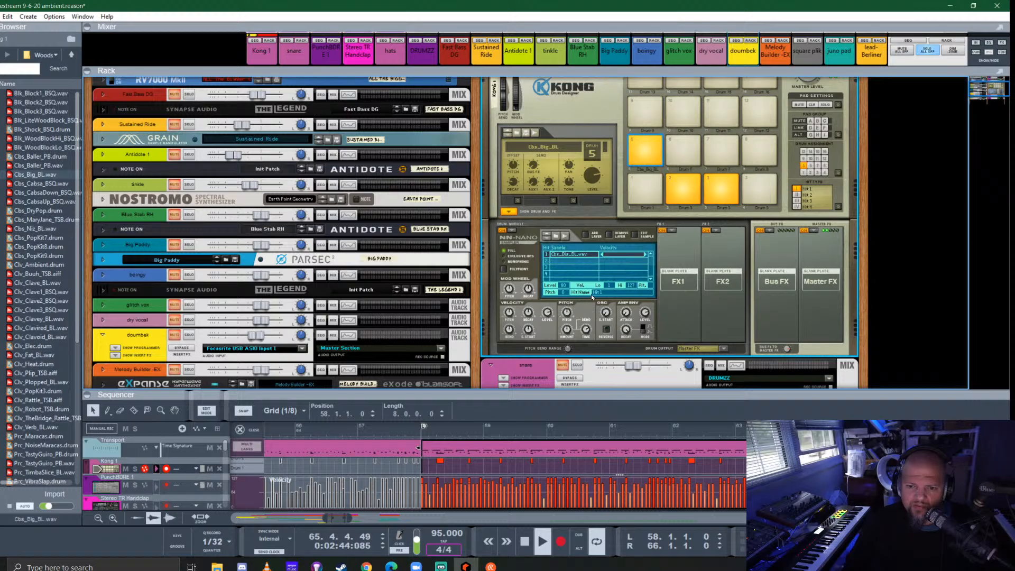
key("space")
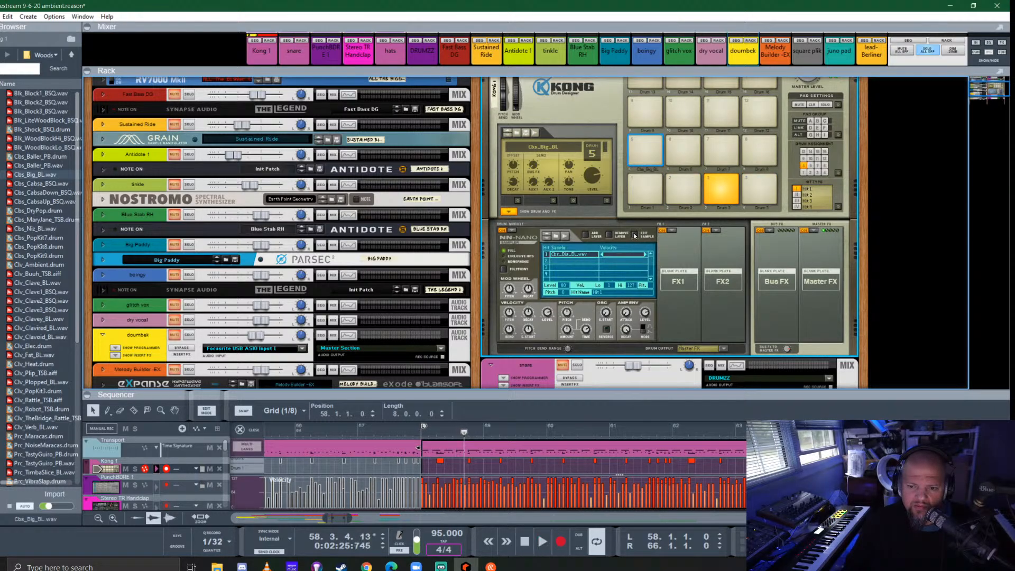
- Edit the Cbs_Big_BL.wav sample on drum 5, trimming its start to about 0.009, and save it
left_click(635, 235)
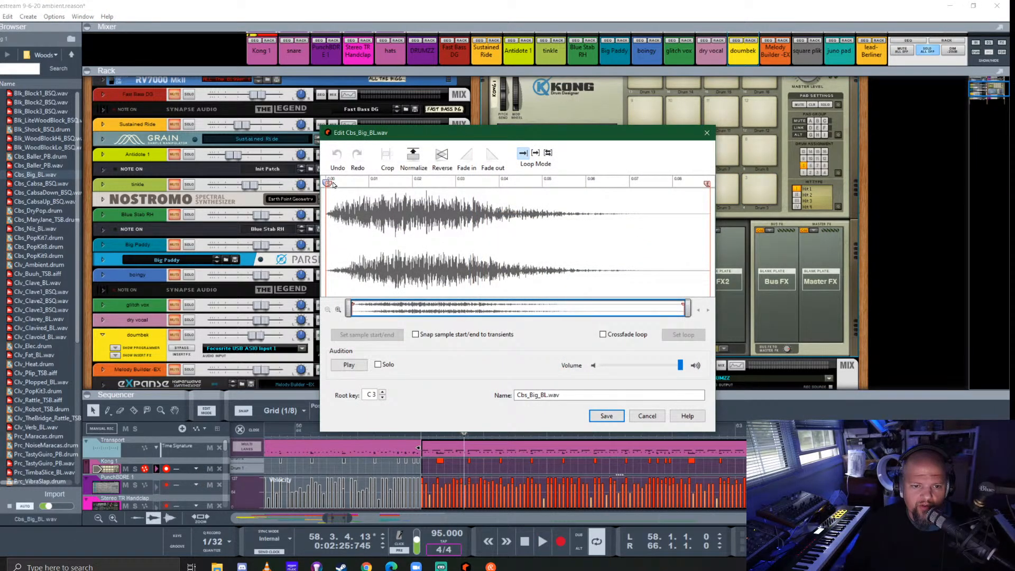
mouse_move(330, 184)
left_mouse_down()
mouse_move(376, 183)
mouse_move(368, 183)
left_mouse_up()
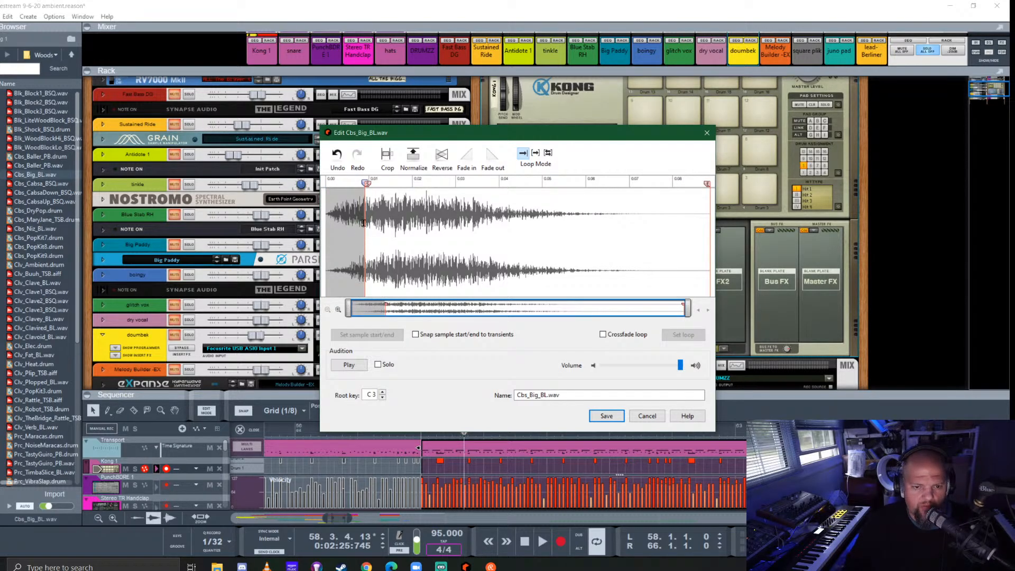
scroll(363, 223, "up", 8)
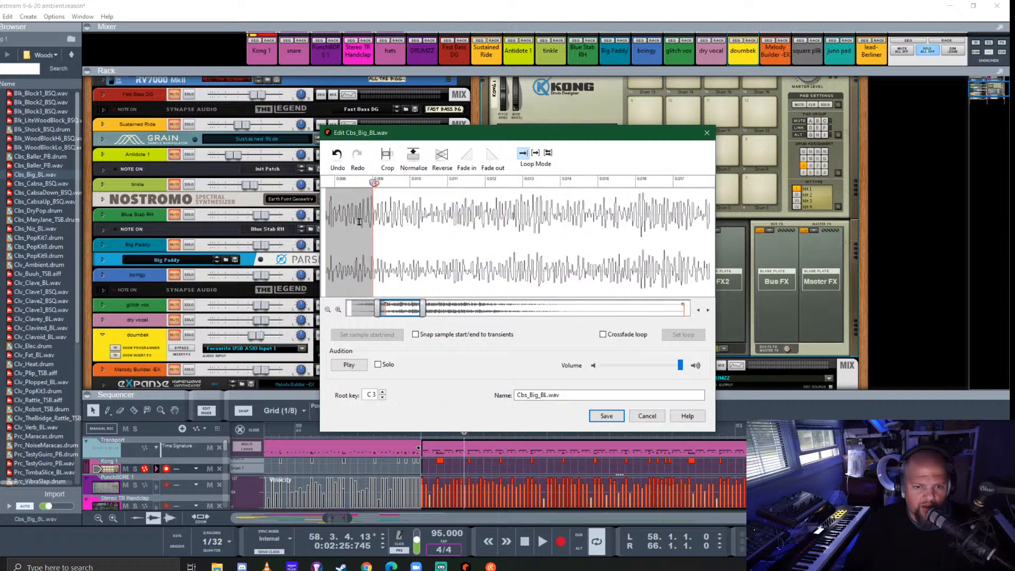
scroll(359, 221, "up", 6)
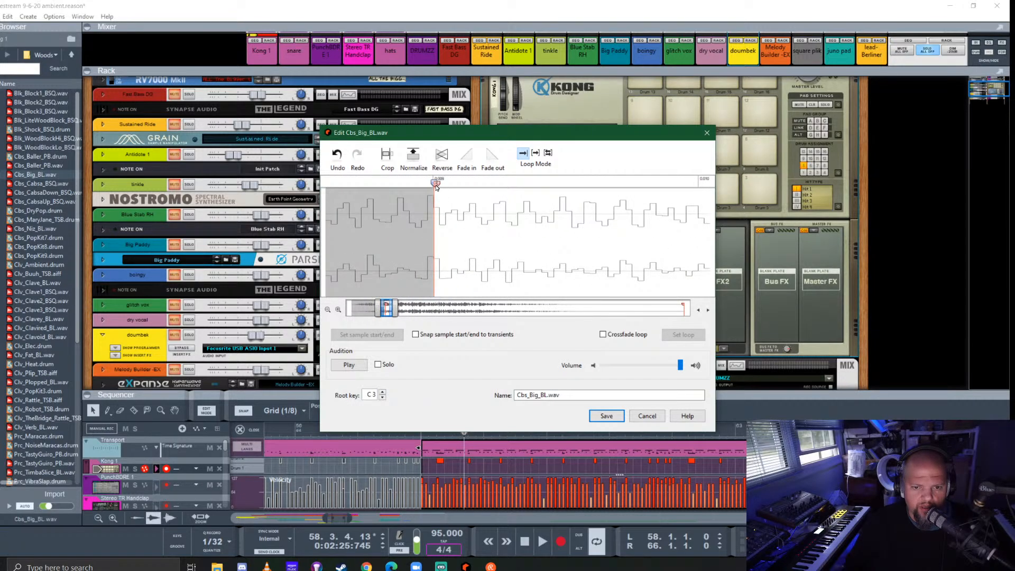
left_click_drag(437, 185, 440, 187)
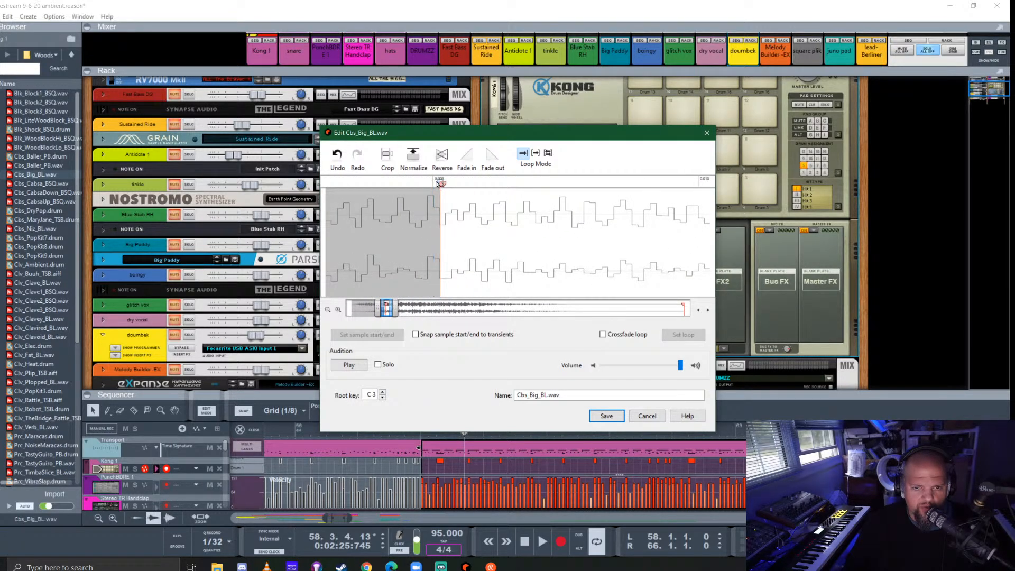
left_click(606, 416)
- Play the loop from bar 58, then hide Kong's drum and FX section and take Kong 1 out of solo
left_click(639, 156)
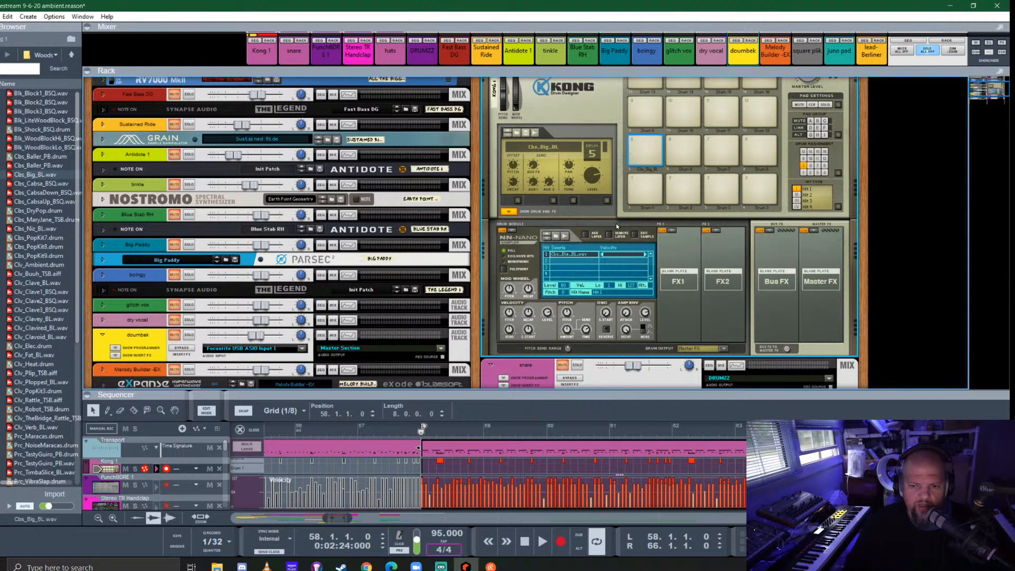
key("space")
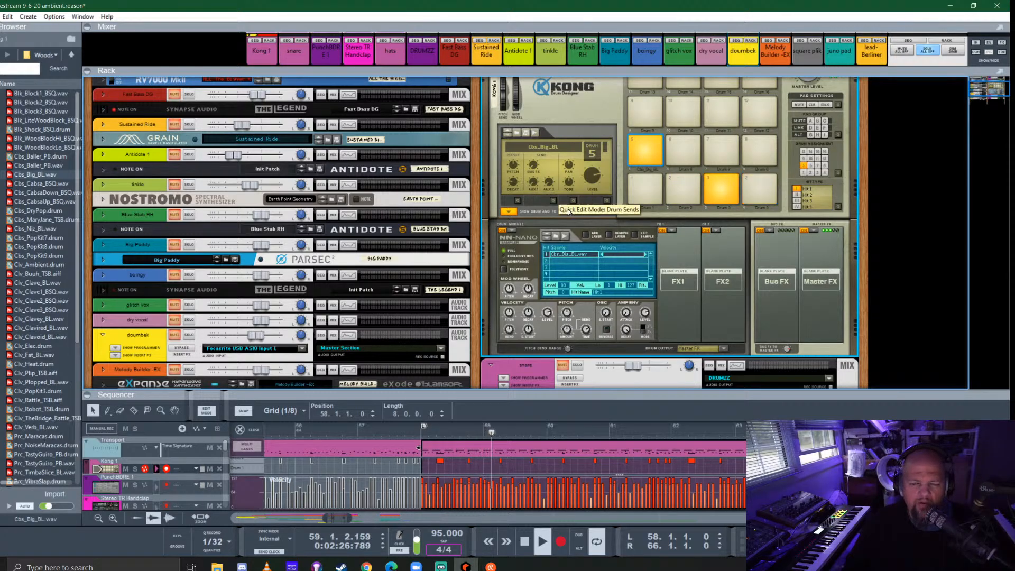
left_click(508, 211)
scroll(522, 183, "up", 3)
left_click(492, 182)
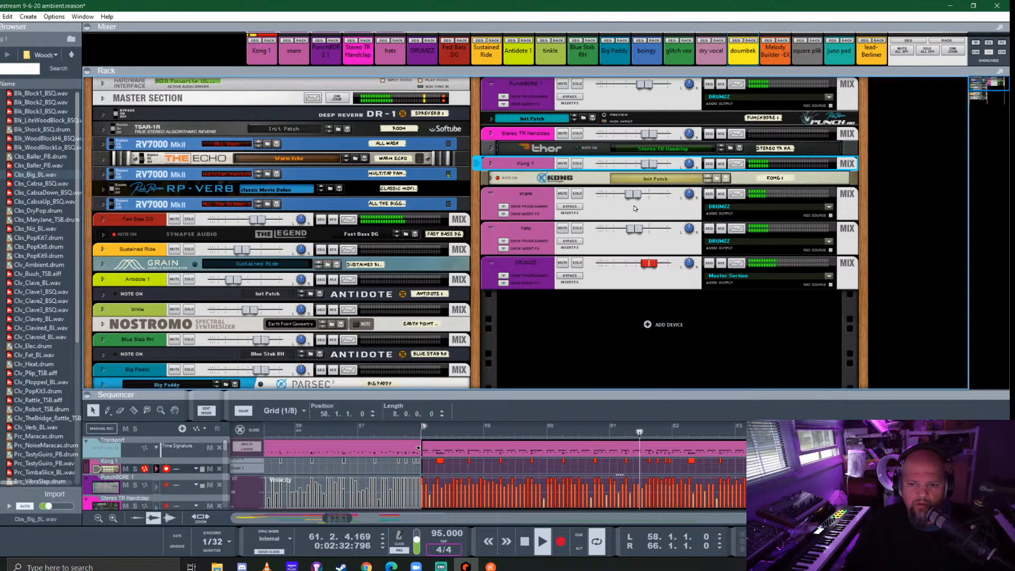
- Fold the Kong device, enlarge the sequencer over the rack and leave clip editing for the full arrangement
left_click(520, 208)
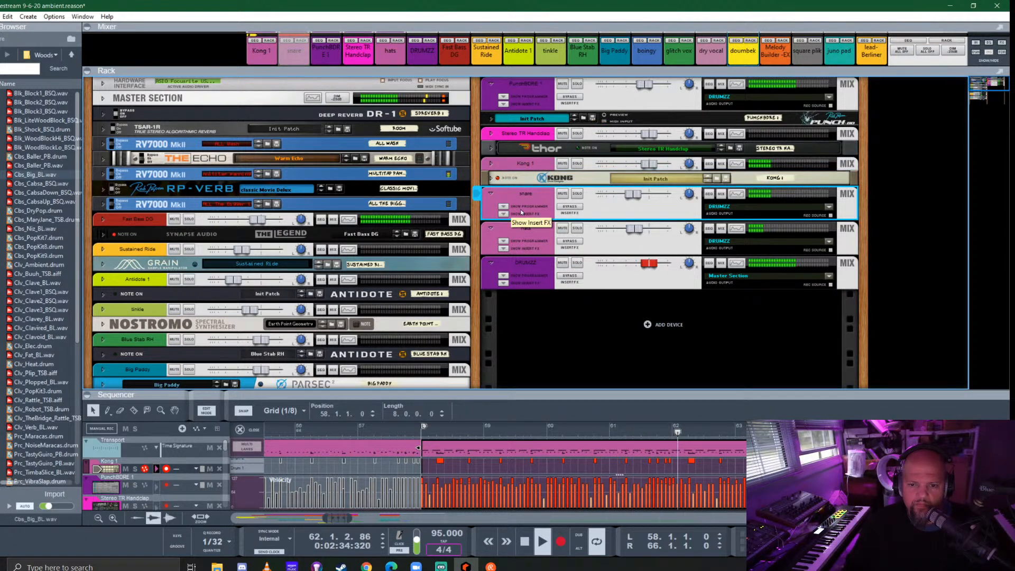
left_click(492, 177)
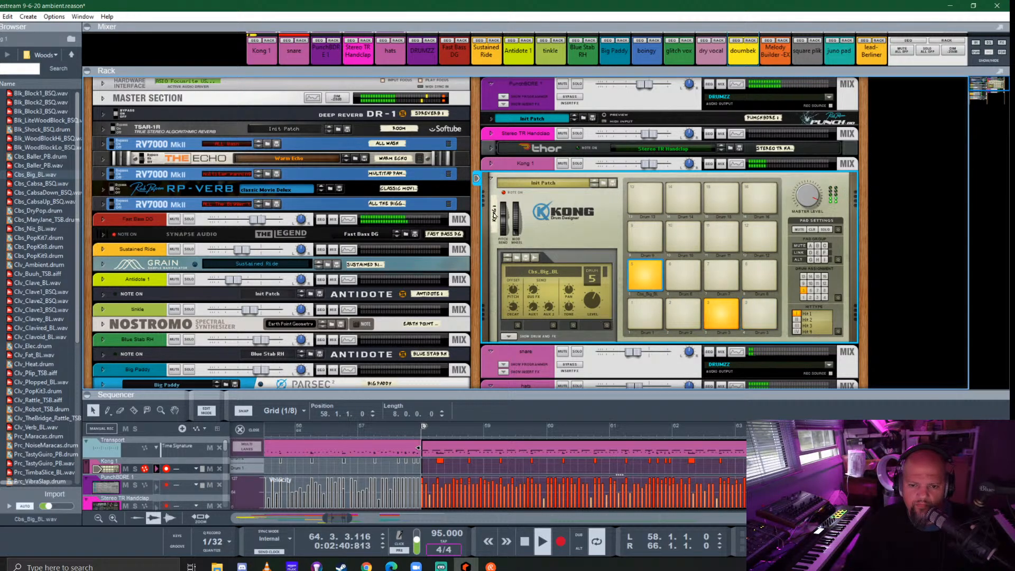
left_click(491, 180)
left_click_drag(610, 392, 601, 74)
key("Escape")
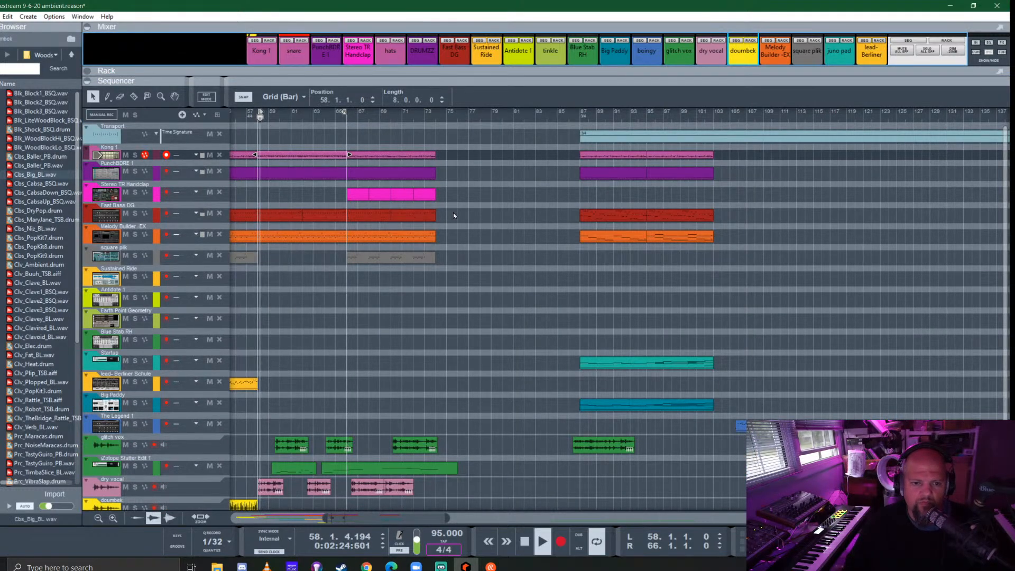
- Replace the Kong 1 clip at bar 66 with a copy of the eight-bar clip from bar 58, and extend the loop to bar 74
left_click(383, 154)
key("Delete")
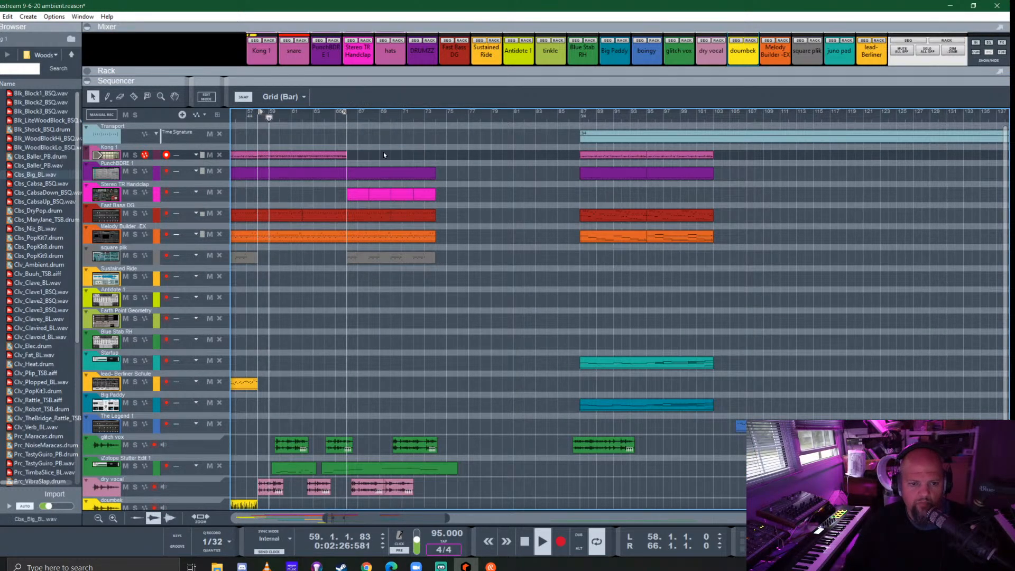
left_click_drag(300, 156, 388, 158)
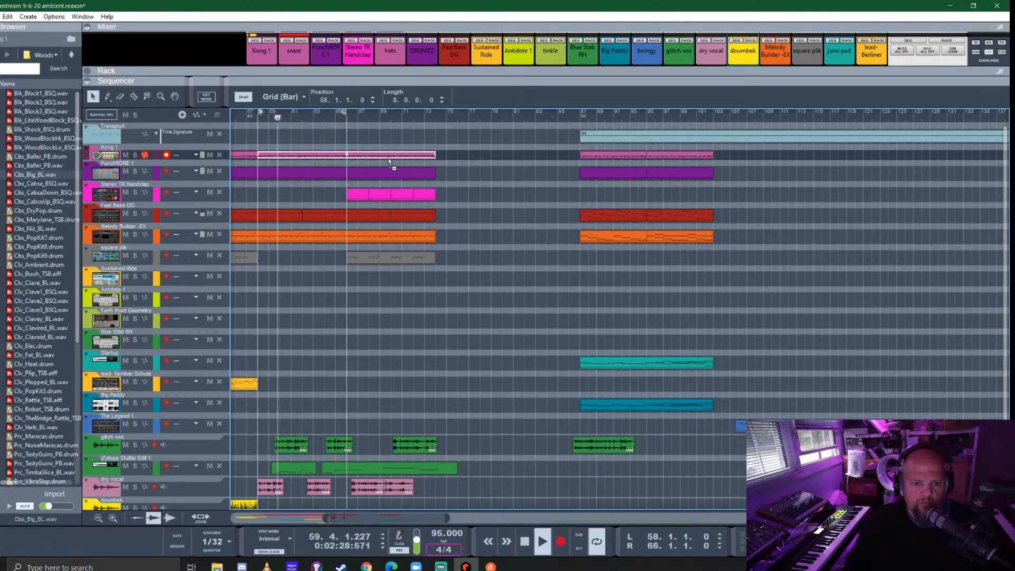
left_click(432, 113, "alt")
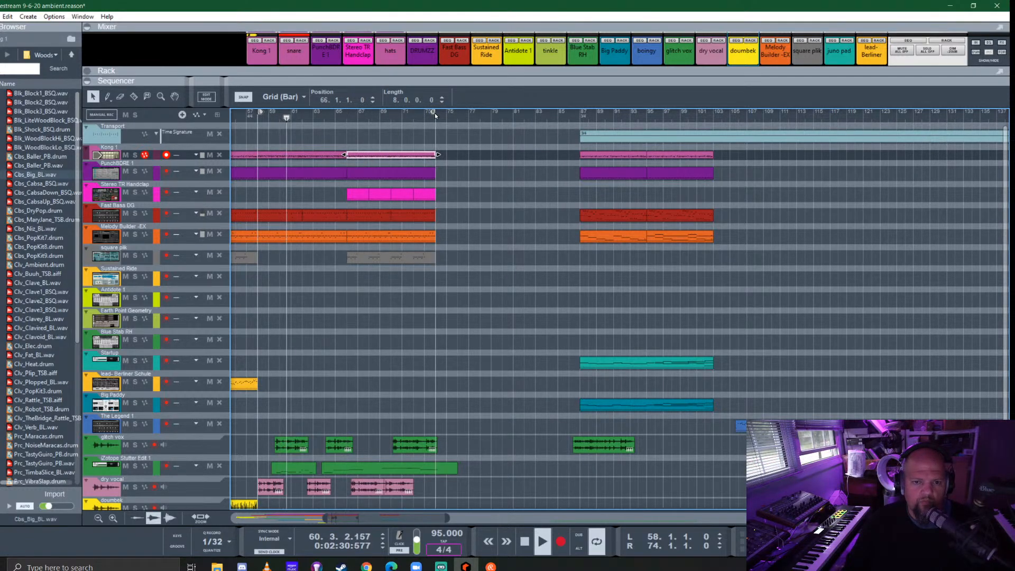
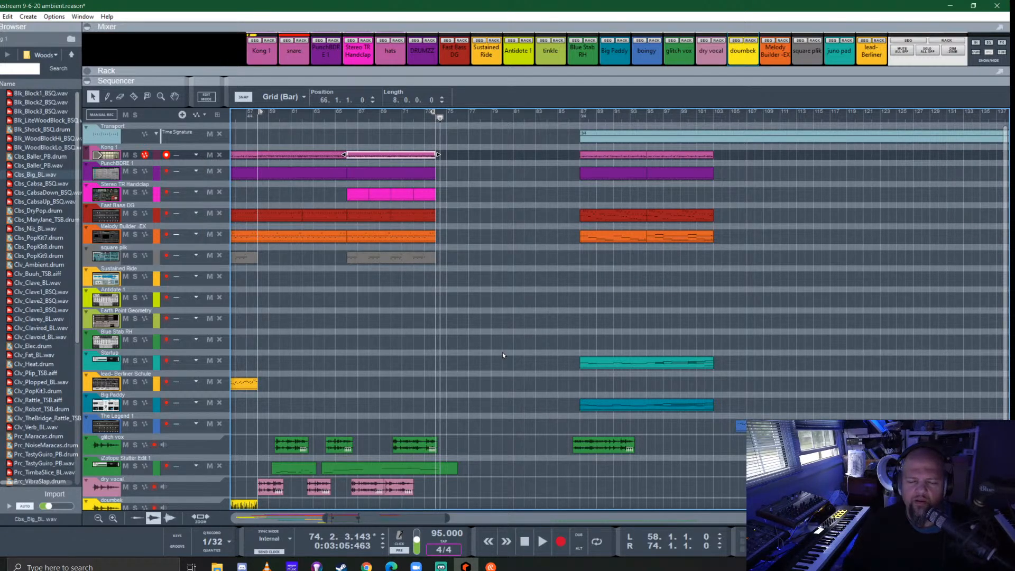
- Move the glitch vox clip from bar 86 out to about bar 116 and play the section from bar 87
left_click(579, 116)
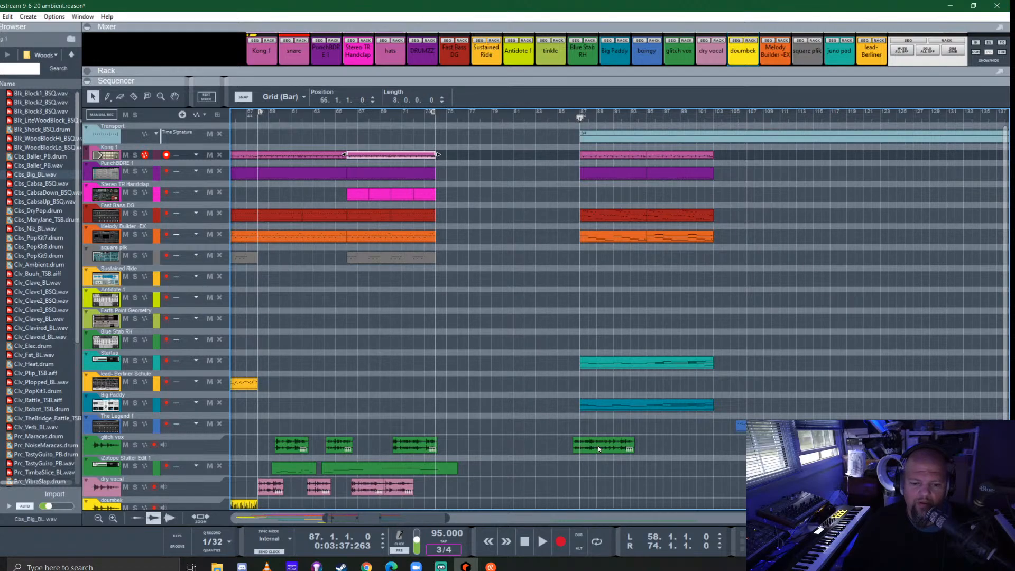
left_click_drag(599, 448, 851, 446)
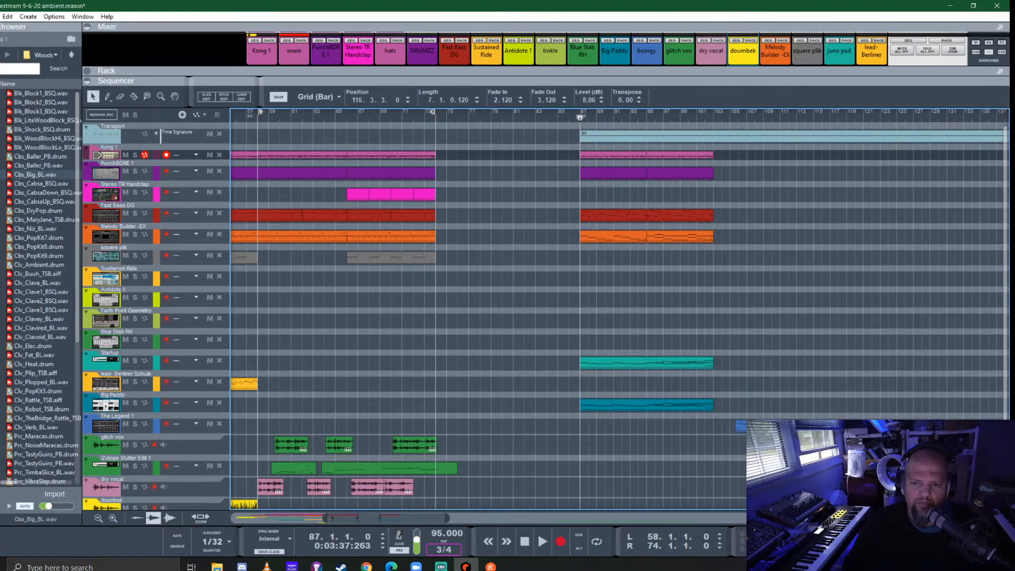
key("space")
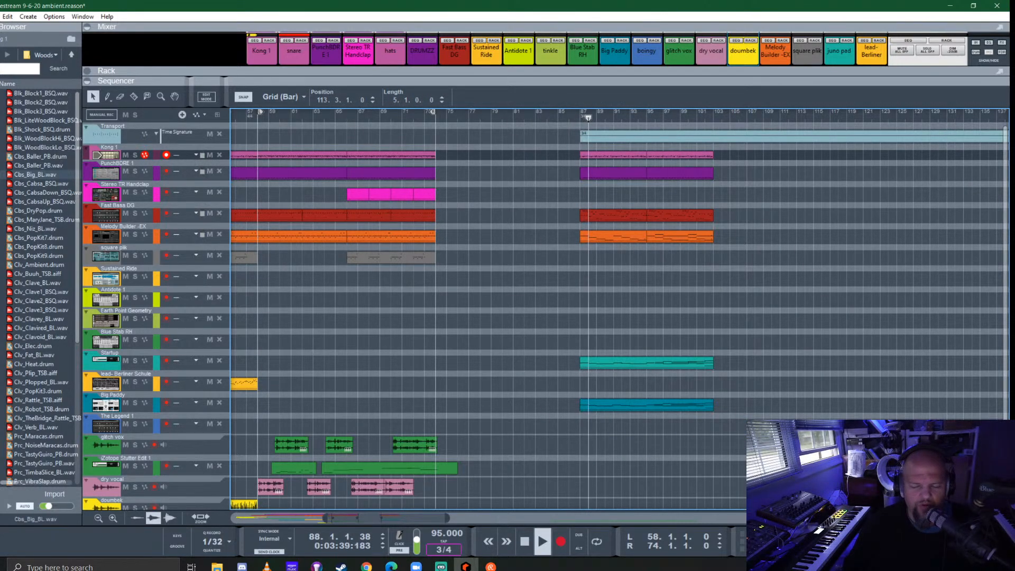
- Move The Legend 1 clip back to bar 74, stop playback and put the song position there
left_click_drag(851, 446, 631, 427)
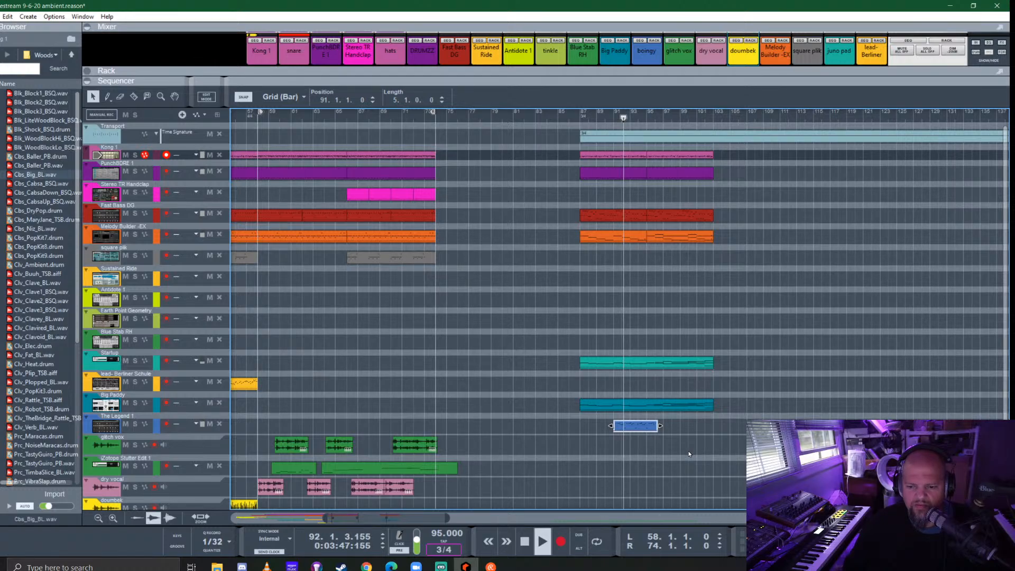
left_click_drag(638, 426, 738, 434)
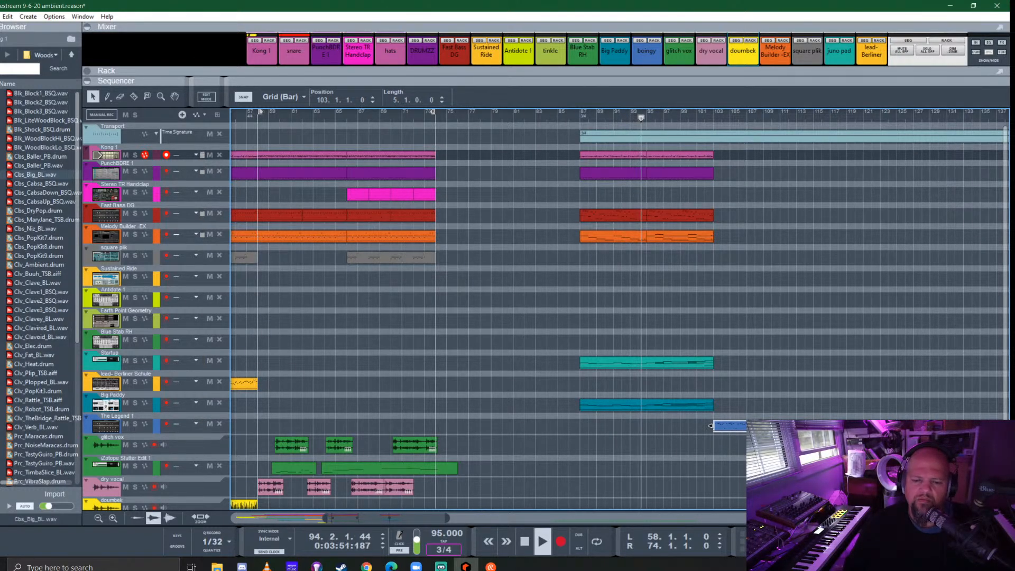
key("space")
left_click_drag(744, 429, 491, 434)
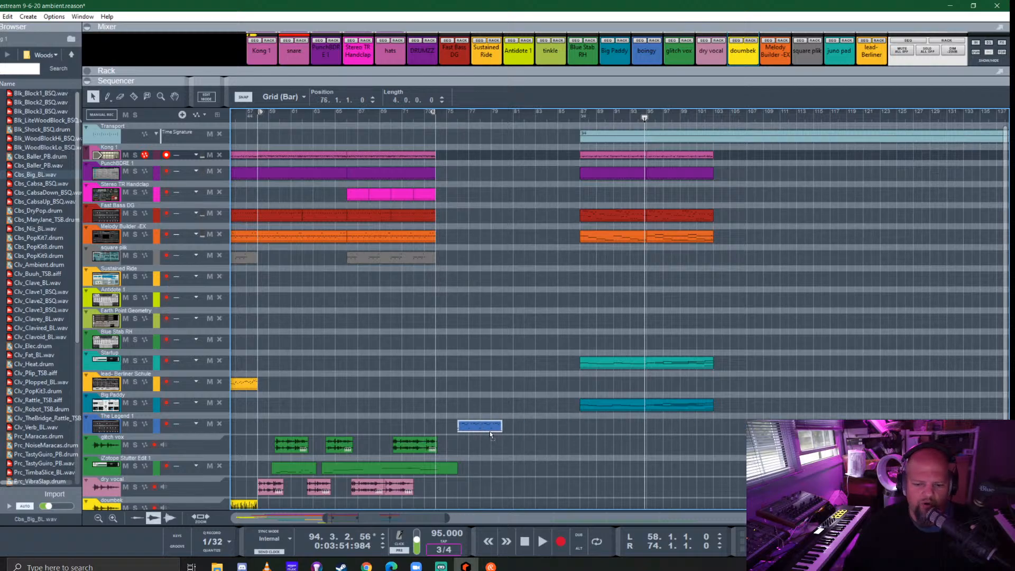
left_click(432, 120)
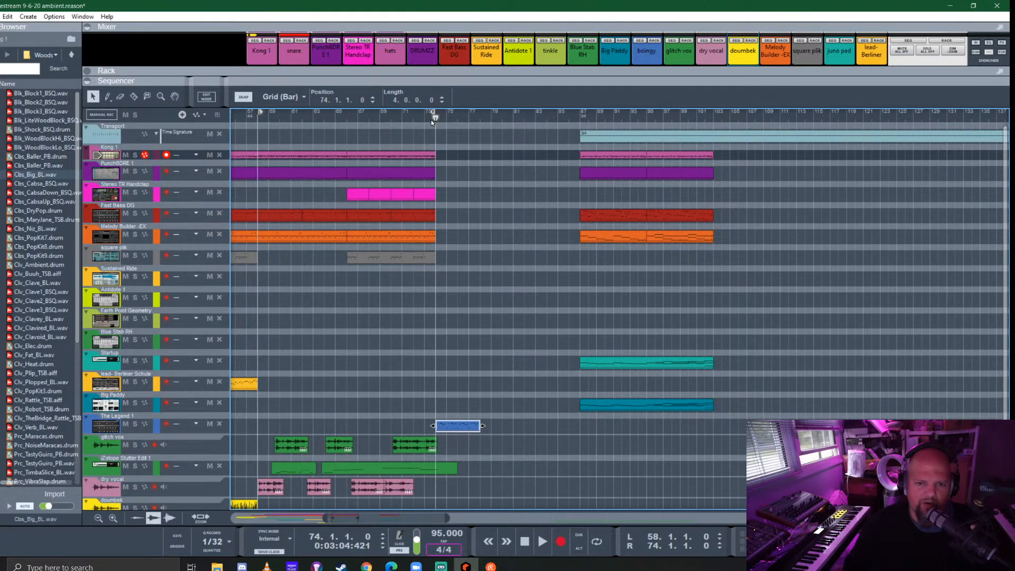
- Set the loop to The Legend 1 clip, turn looping on and play it from bar 74
right_click(461, 427)
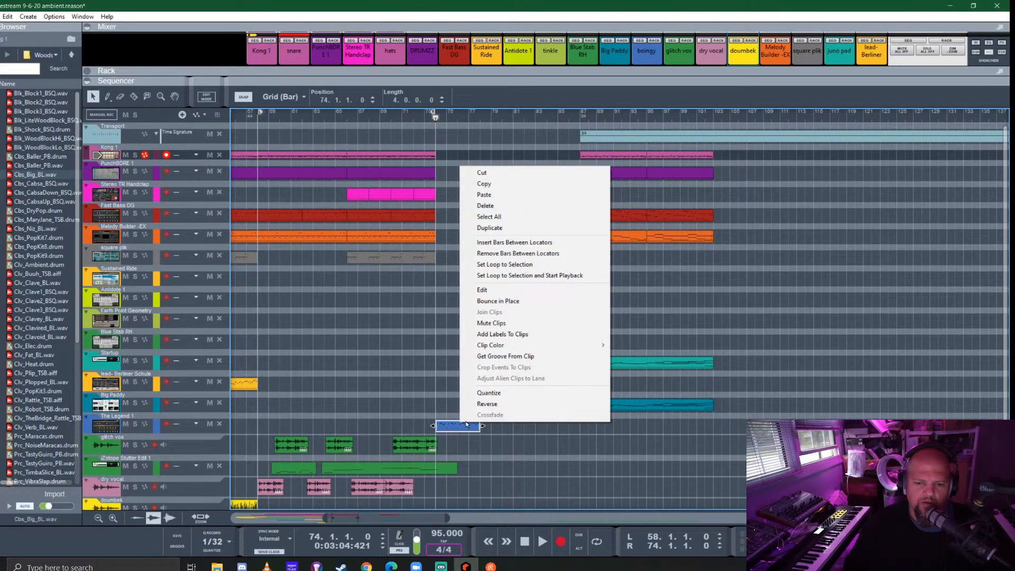
left_click(508, 265)
key("space")
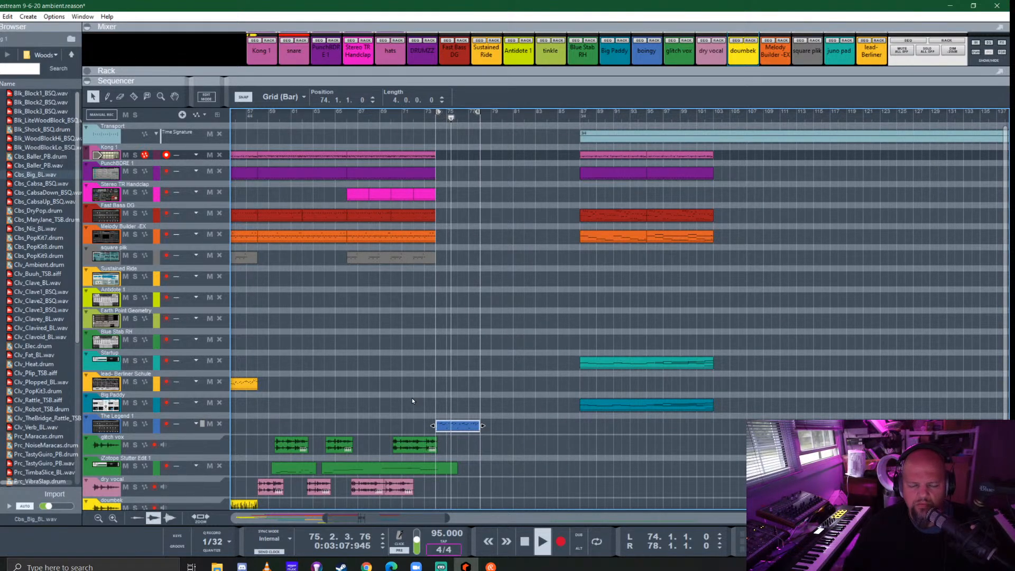
scroll(368, 394, "left", 5)
scroll(367, 392, "left", 1)
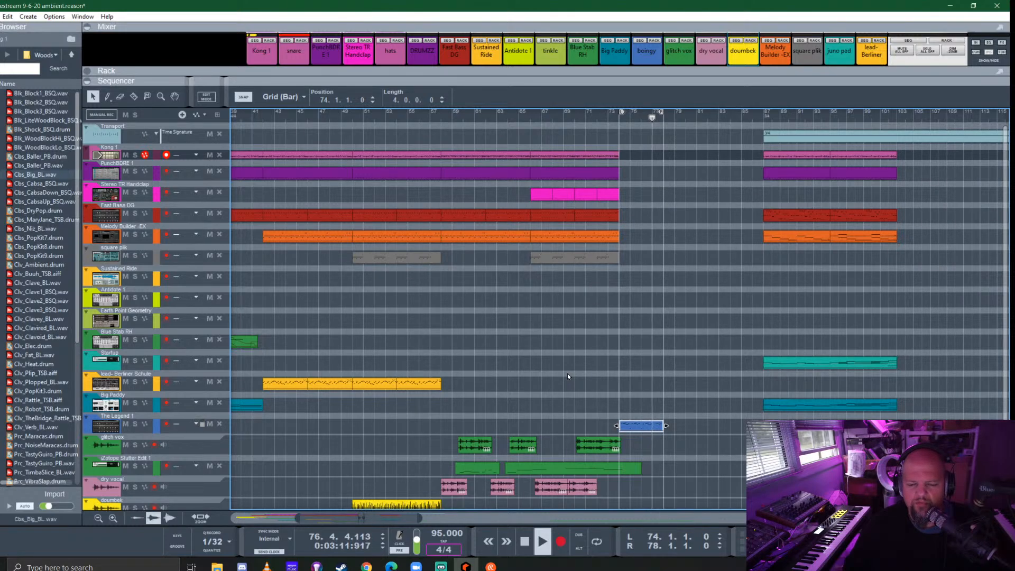
scroll(568, 375, "down", 2)
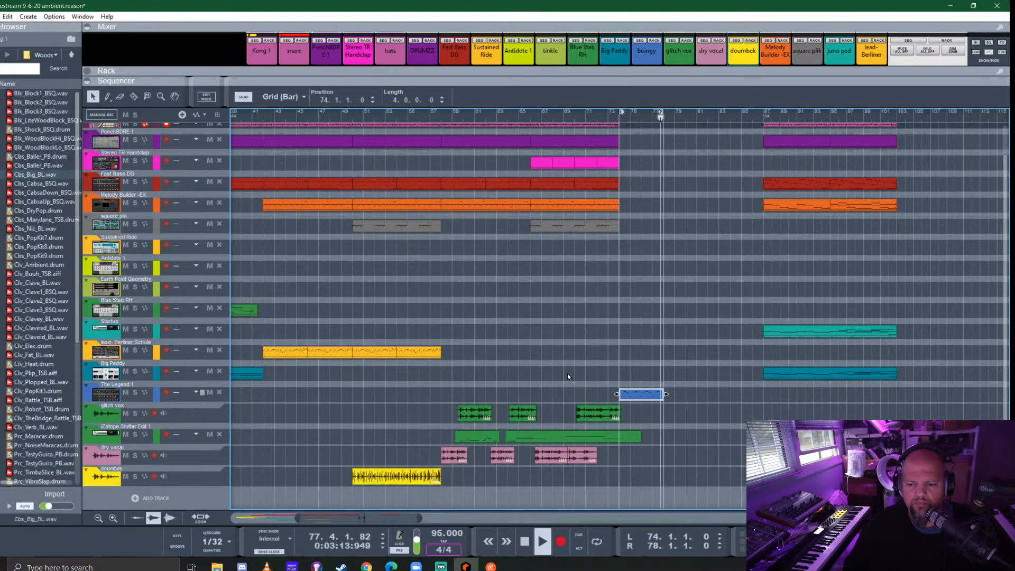
key("space")
key("l")
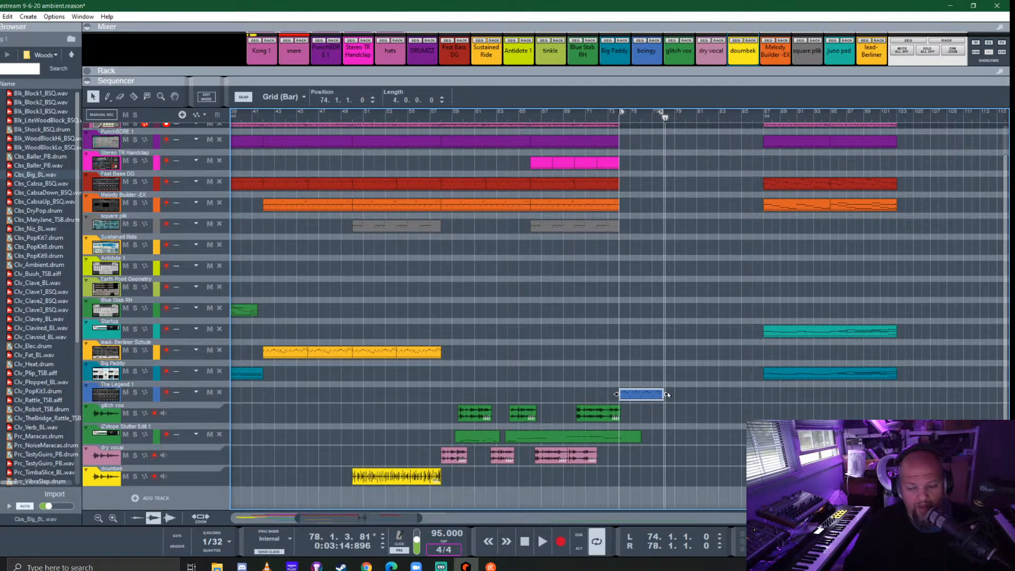
left_click(619, 115)
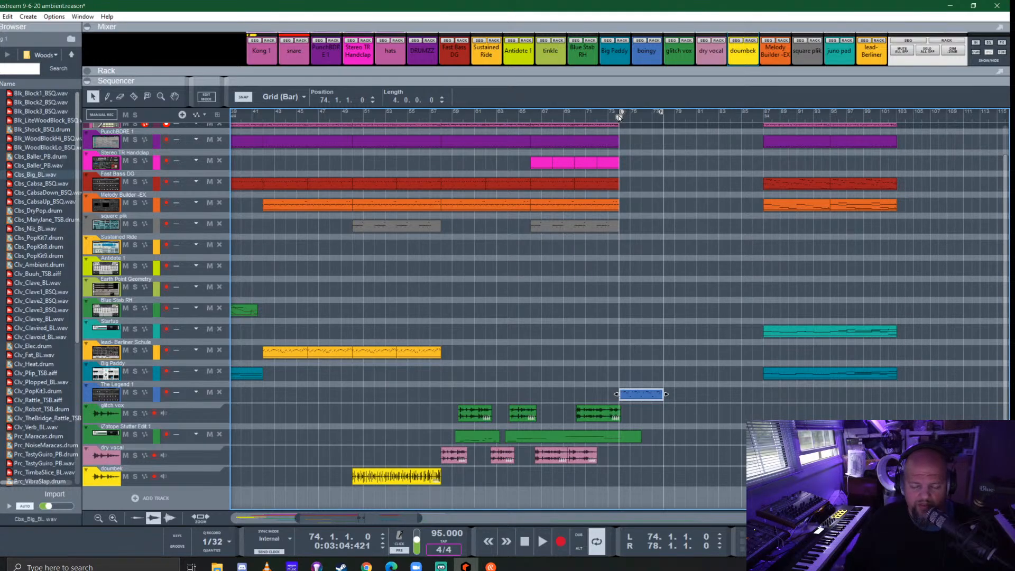
key("space")
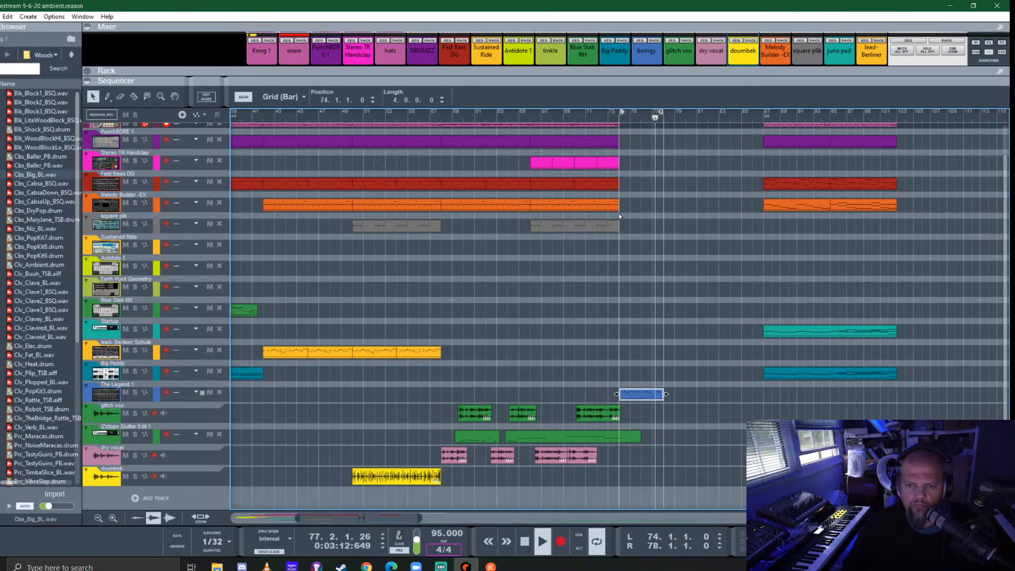
- Play from bar 66 while moving The Legend 1 clip to bar 70 and adding a copy at bar 74
left_click(531, 114)
left_click_drag(646, 397, 602, 397)
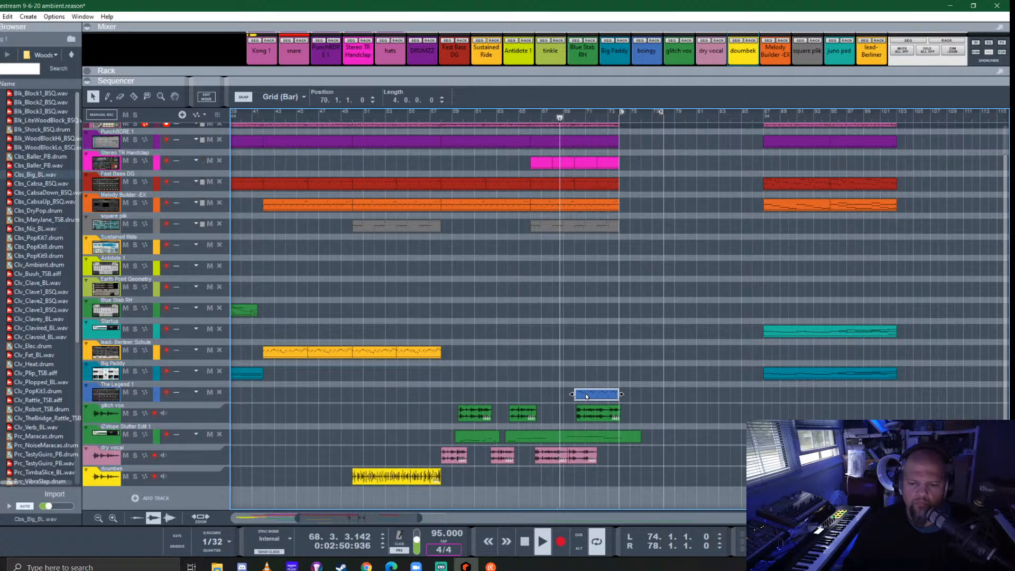
mouse_move(615, 400)
left_mouse_down()
mouse_move(667, 398)
mouse_move(632, 400)
left_mouse_up()
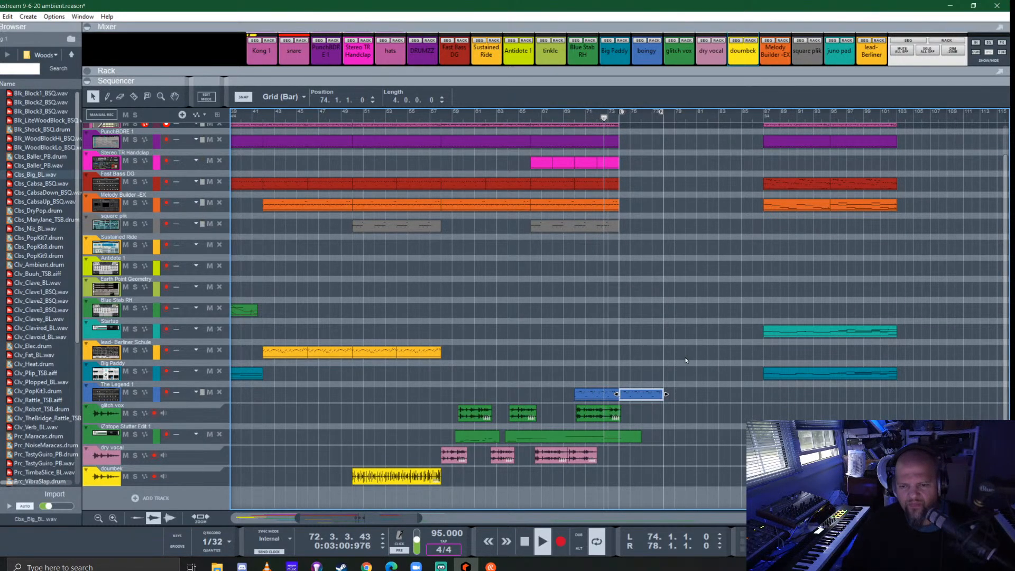
scroll(660, 325, "up", 1)
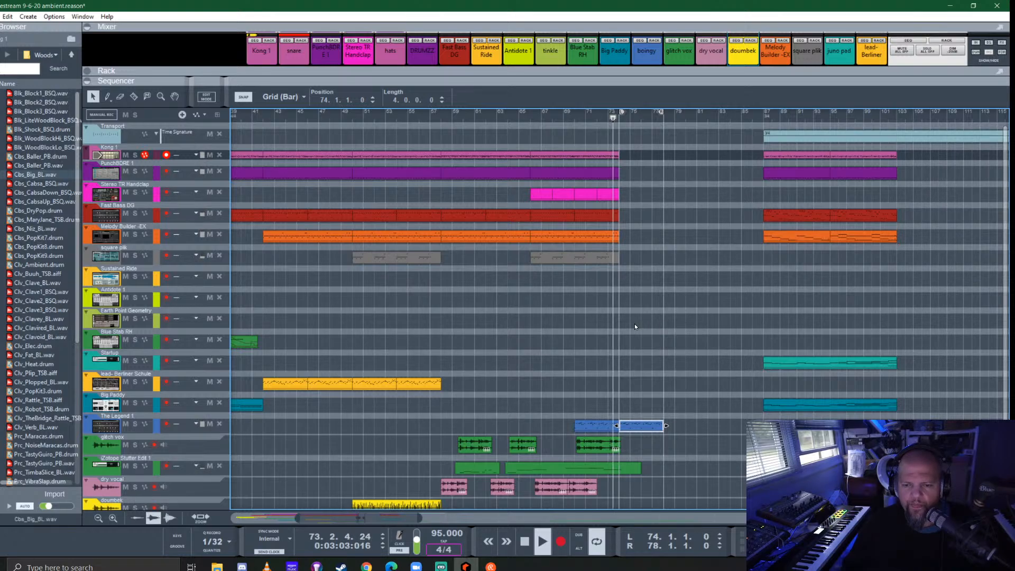
key("space")
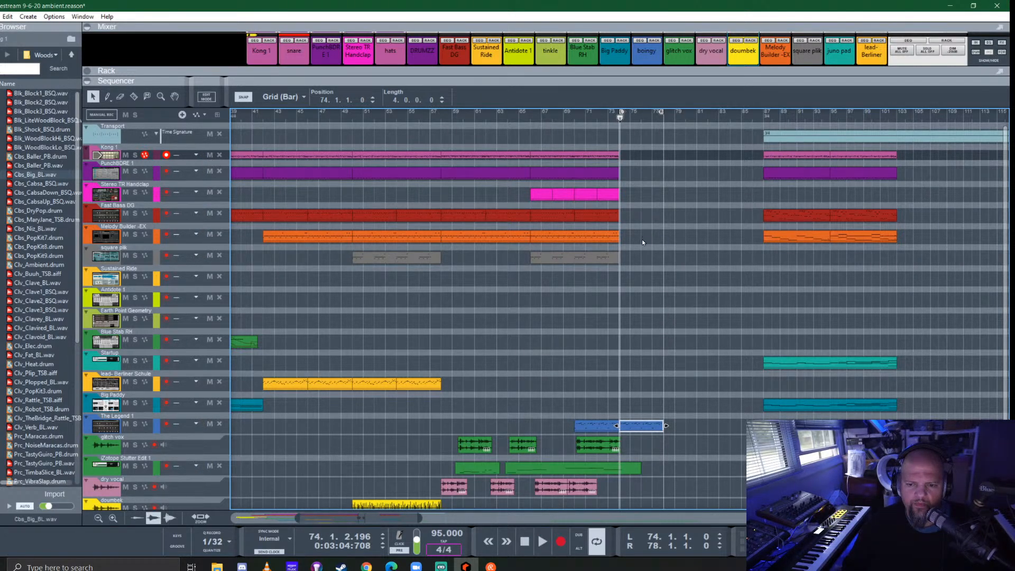
- Copy the top five instrument tracks' bar 66 clips to bar 74 and The Legend 1 clip to bar 78, extending the loop to bar 82
left_click_drag(642, 243, 626, 153)
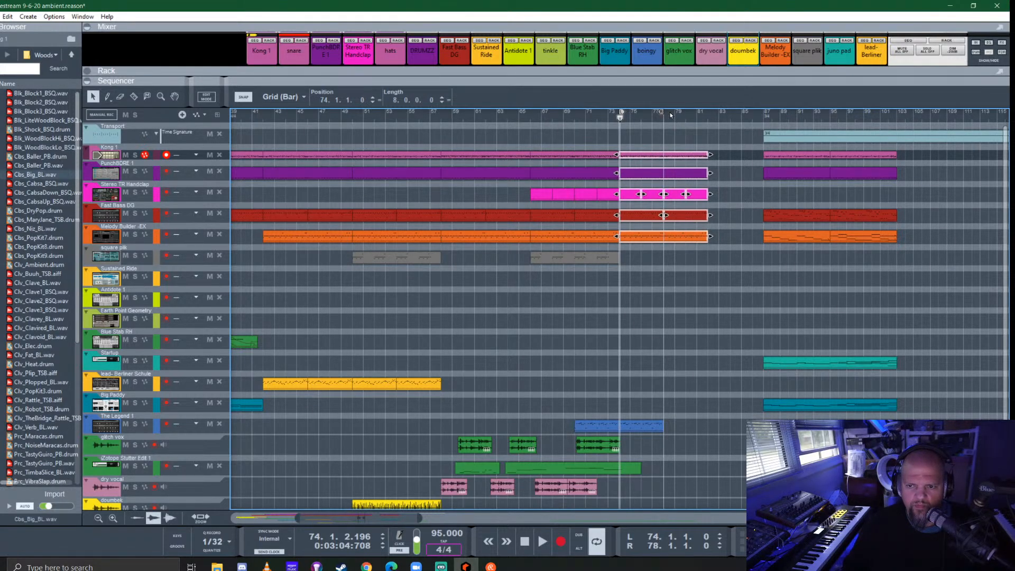
left_click_drag(662, 112, 706, 238)
left_click(640, 430)
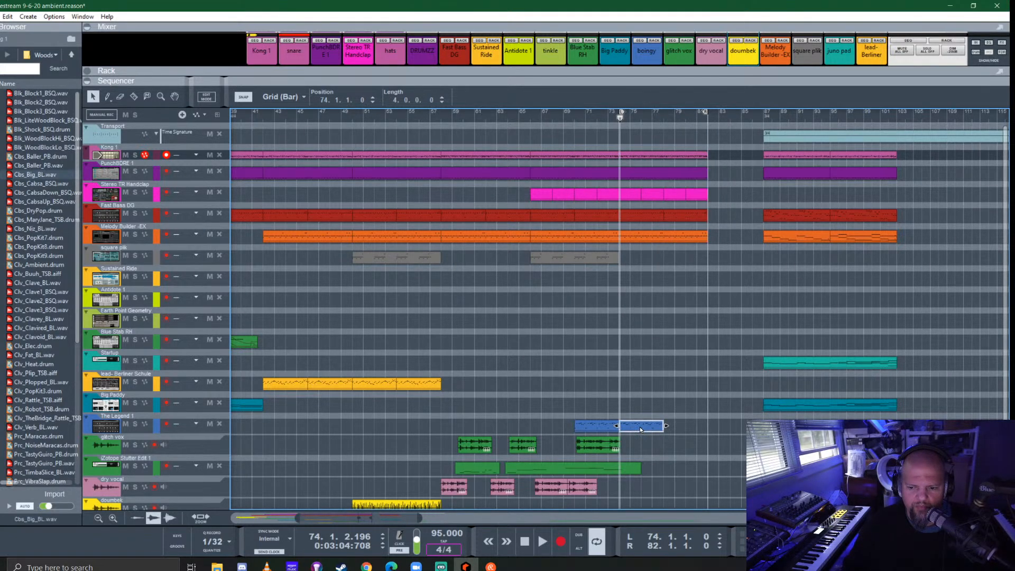
scroll(648, 383, "down", 1)
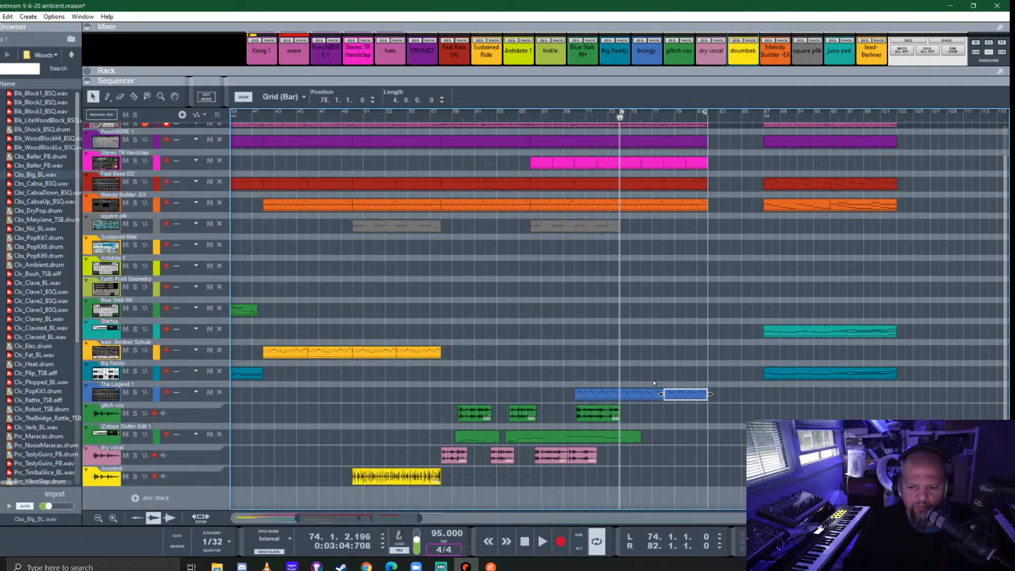
- Move the far glitch vox clip to position 75.2.3, audition it, and copy it to the dry vocal track at 74.2.3
scroll(715, 444, "right", 4)
left_click_drag(855, 413, 477, 417)
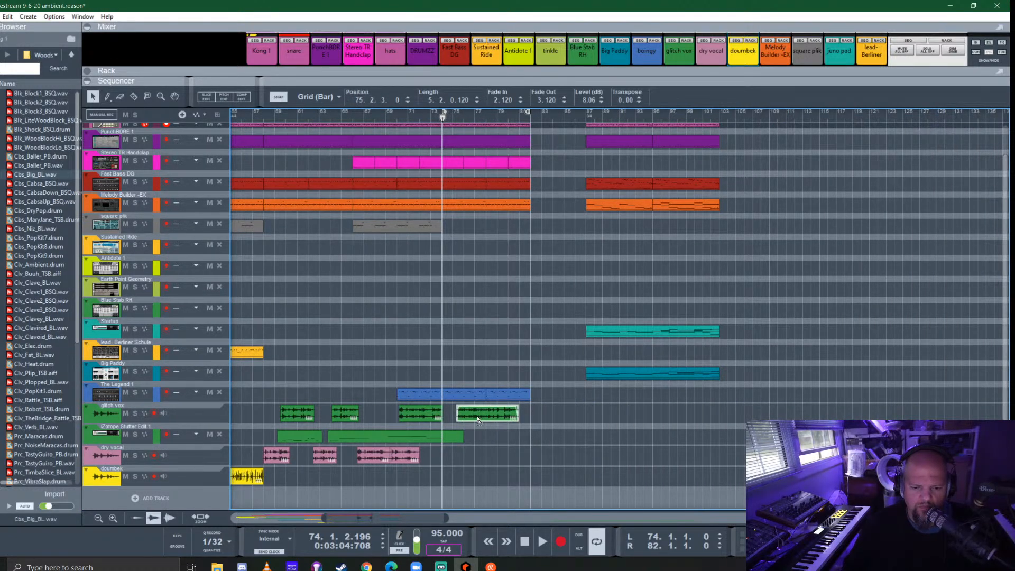
left_click(458, 116)
key("space")
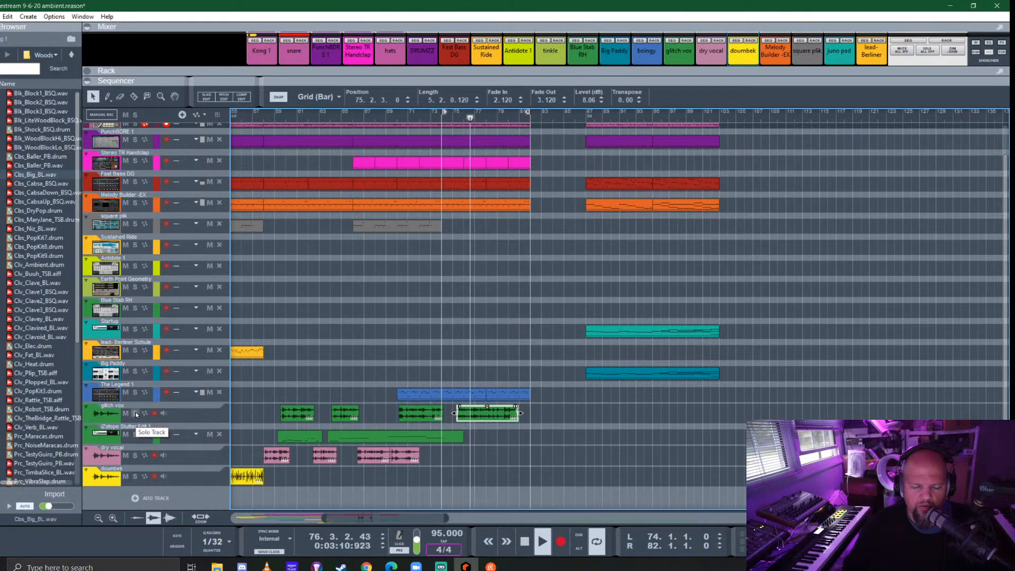
key("space")
key("space")
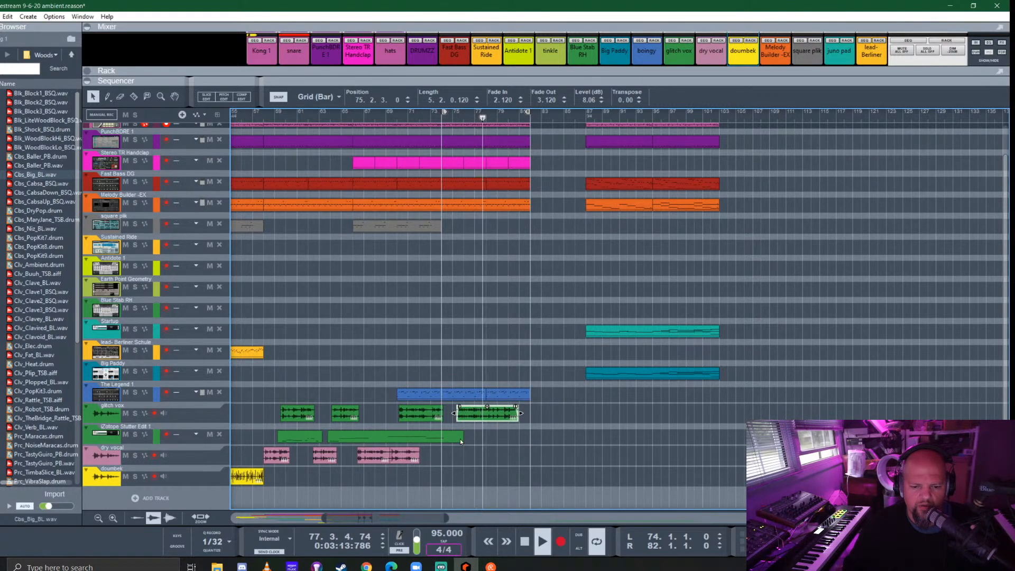
key("space")
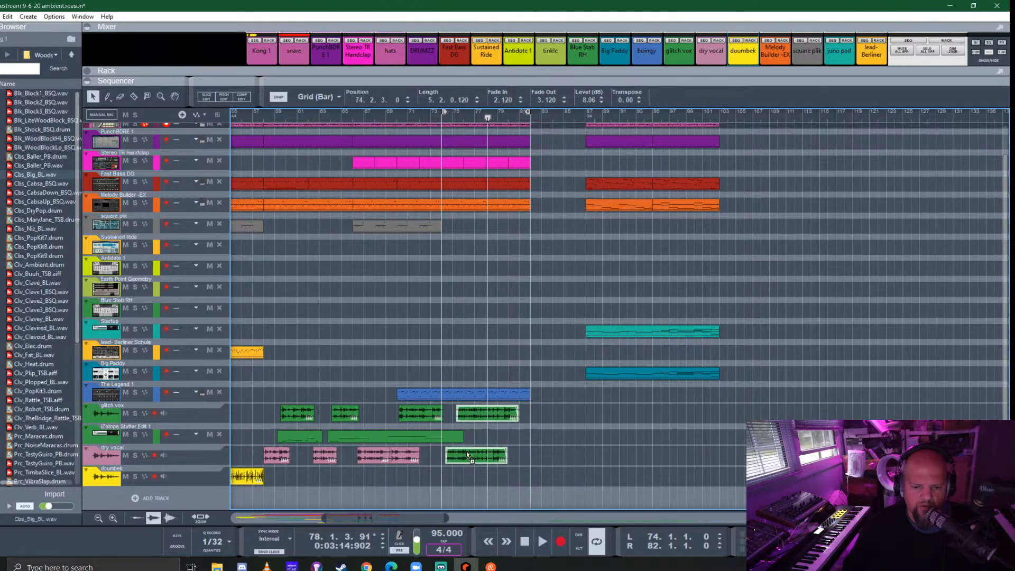
left_click_drag(453, 455, 462, 454)
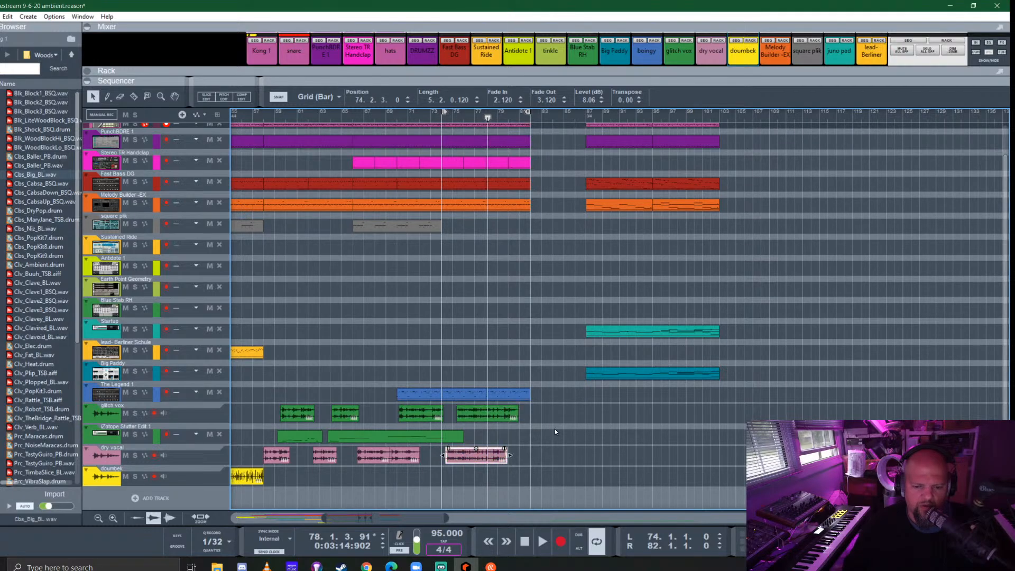
- Split the long iZotope Stutter Edit 1 clip at bar 75 and extend the new piece to bar 81
left_click(457, 438)
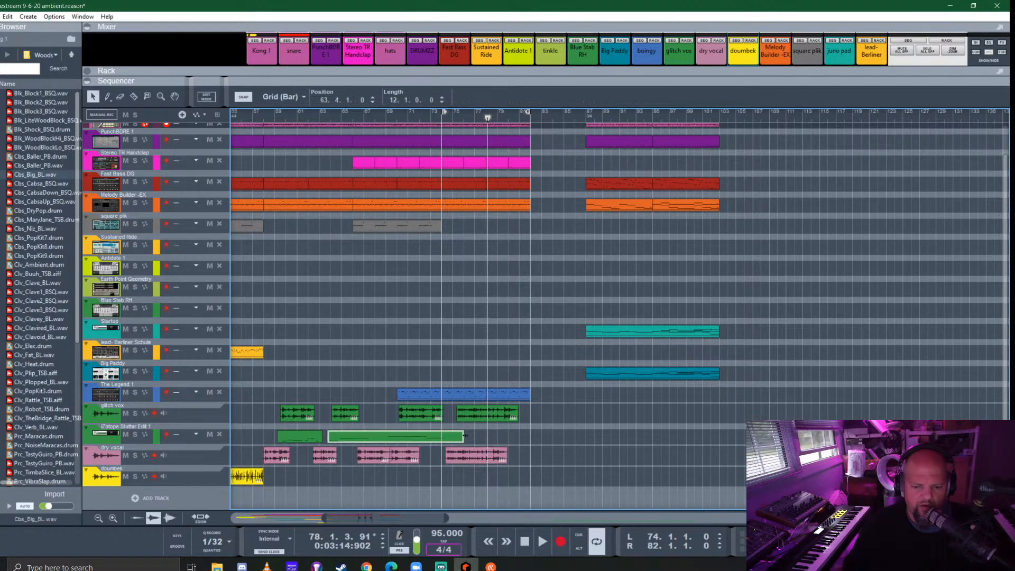
left_click(459, 434, "alt")
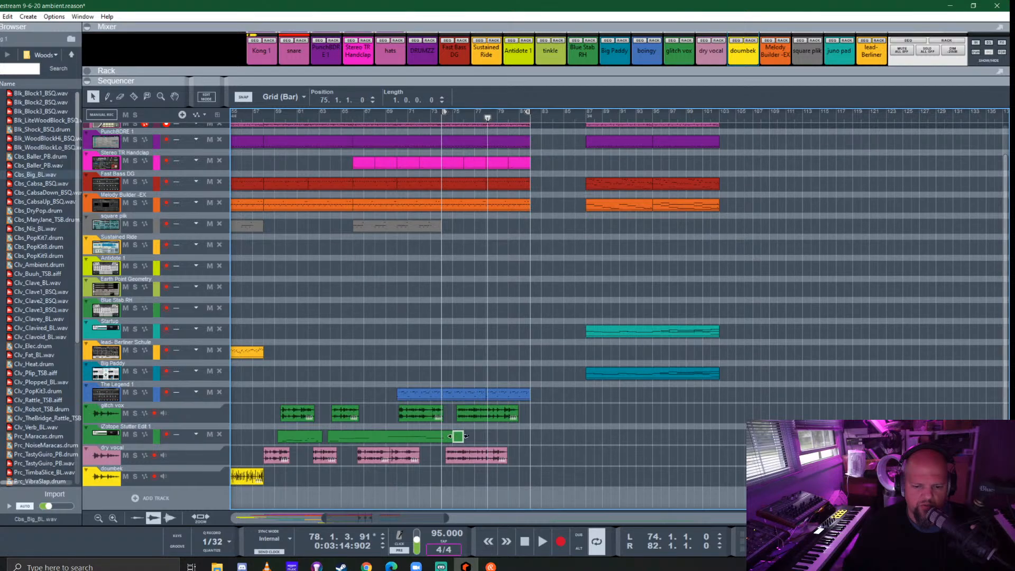
left_click_drag(465, 435, 522, 429)
- Fill the new iZotope Stutter Edit 1 clip from bar 75 to 81 with half-bar notes ranging between F2 and B1, using 1/2 snap
double_click(499, 440)
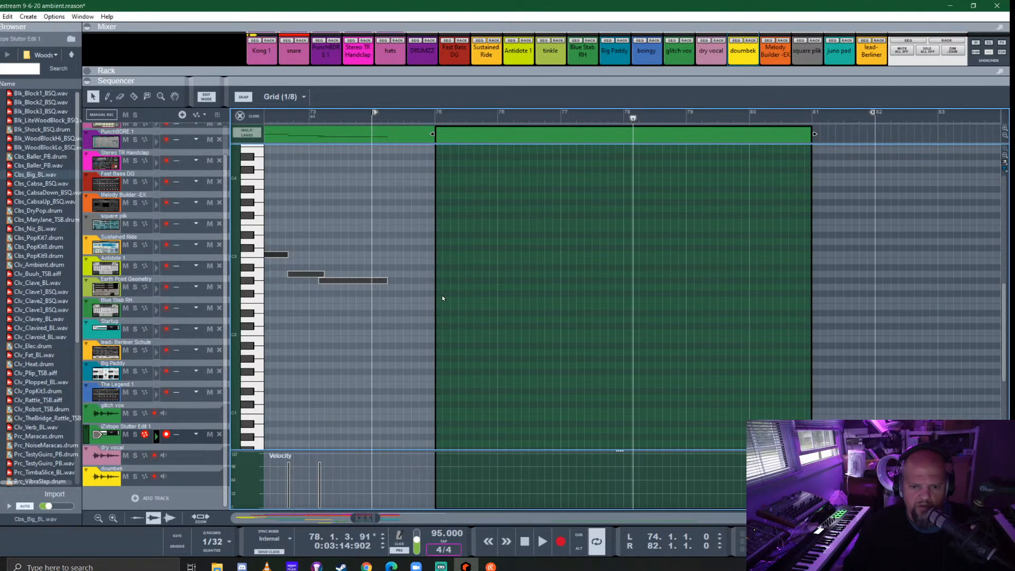
left_click(284, 97)
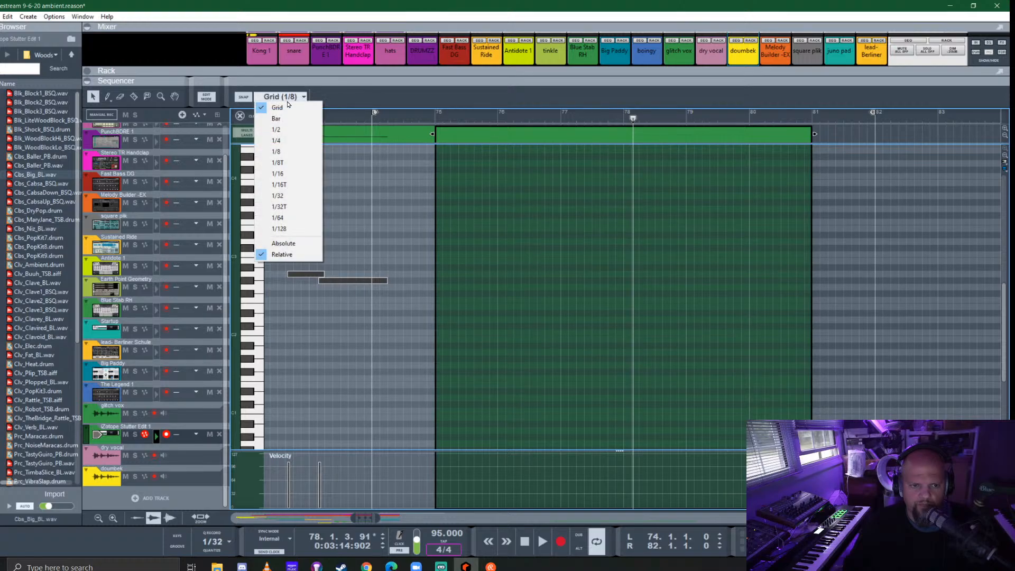
left_click(290, 130)
left_click(443, 299)
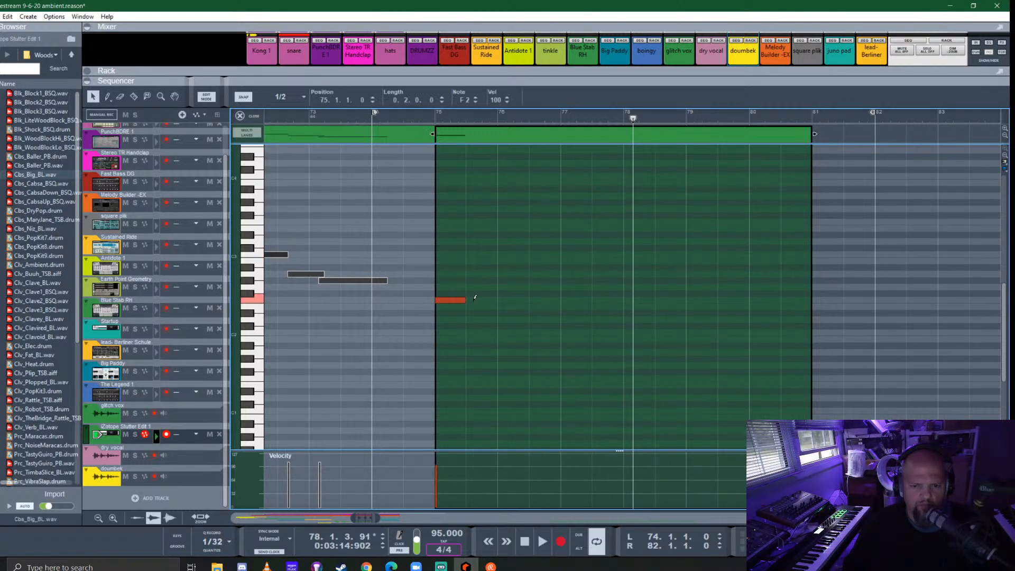
left_click(478, 326)
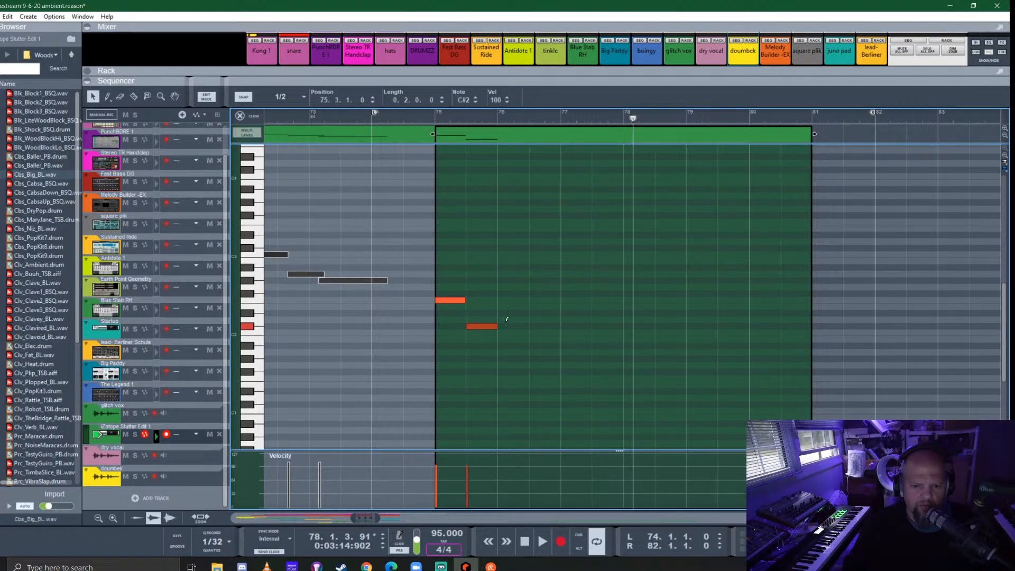
left_click(515, 313)
left_click(544, 319)
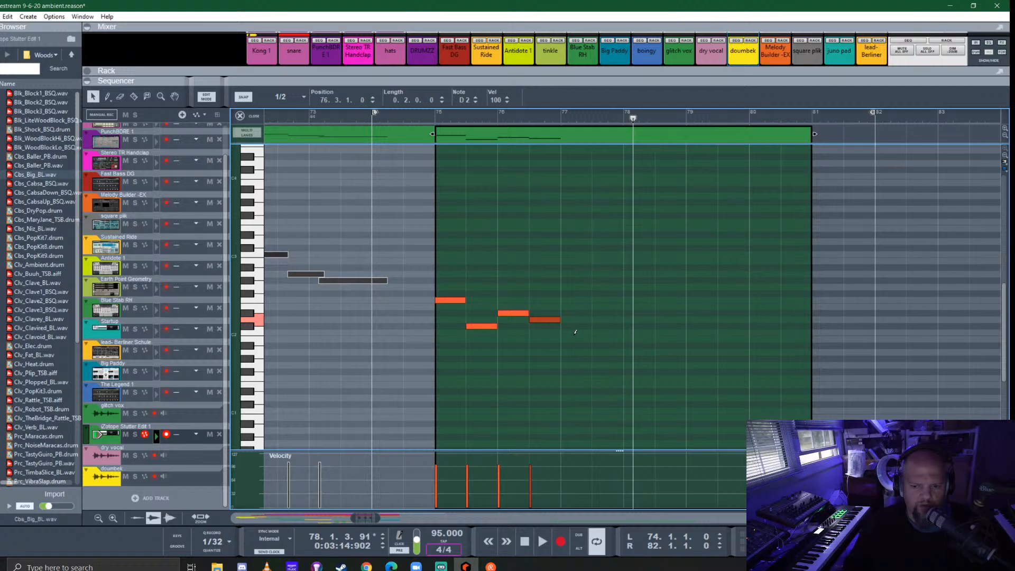
left_click(575, 333)
left_click(608, 320)
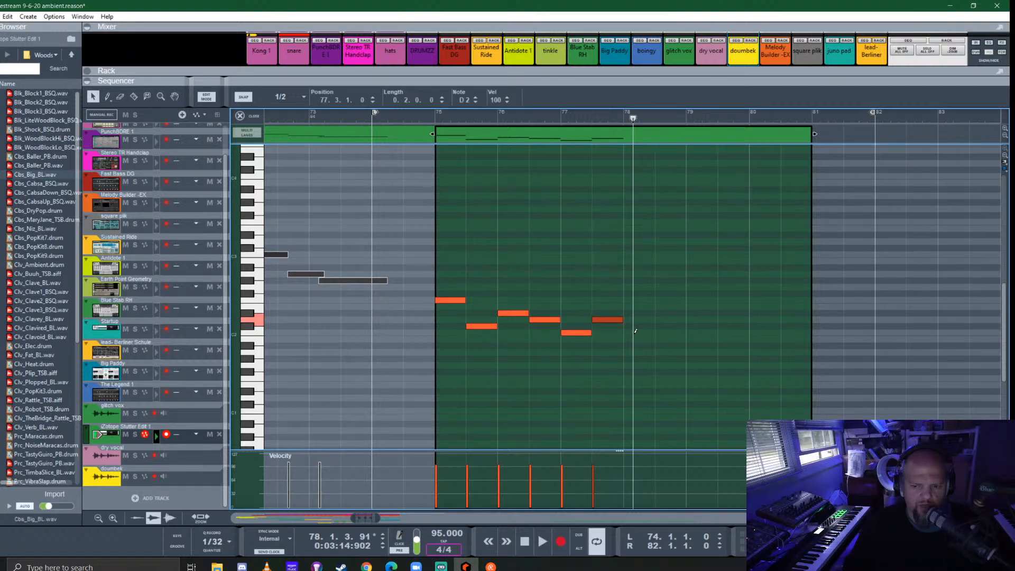
left_click(639, 333)
left_click(671, 339)
left_click(702, 326)
left_click(732, 319)
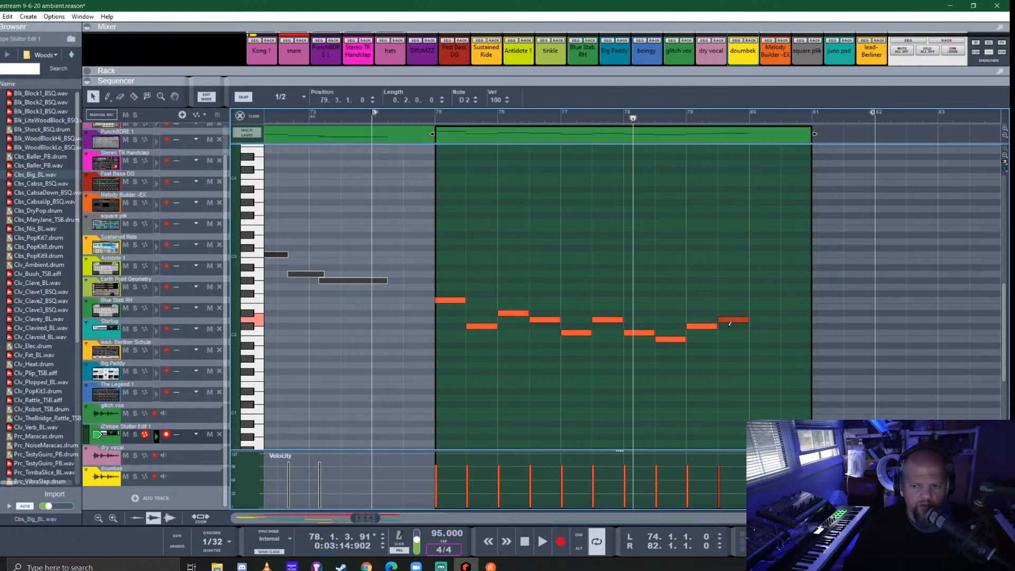
left_click(765, 333)
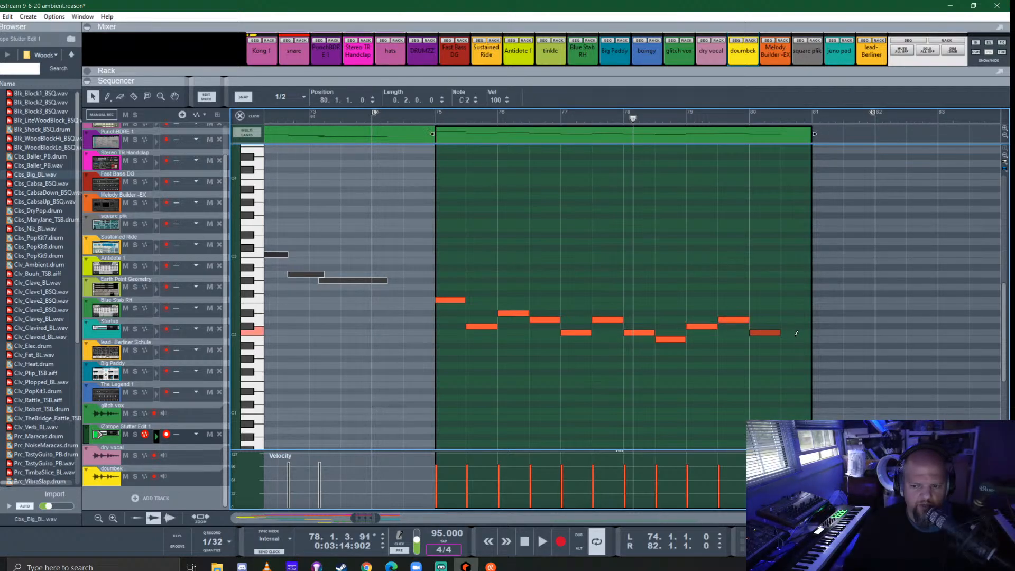
- Solo the glitch vox and iZotope Stutter Edit 1 tracks and audition them from bar 75
left_click(435, 116)
key("space")
key("Tab")
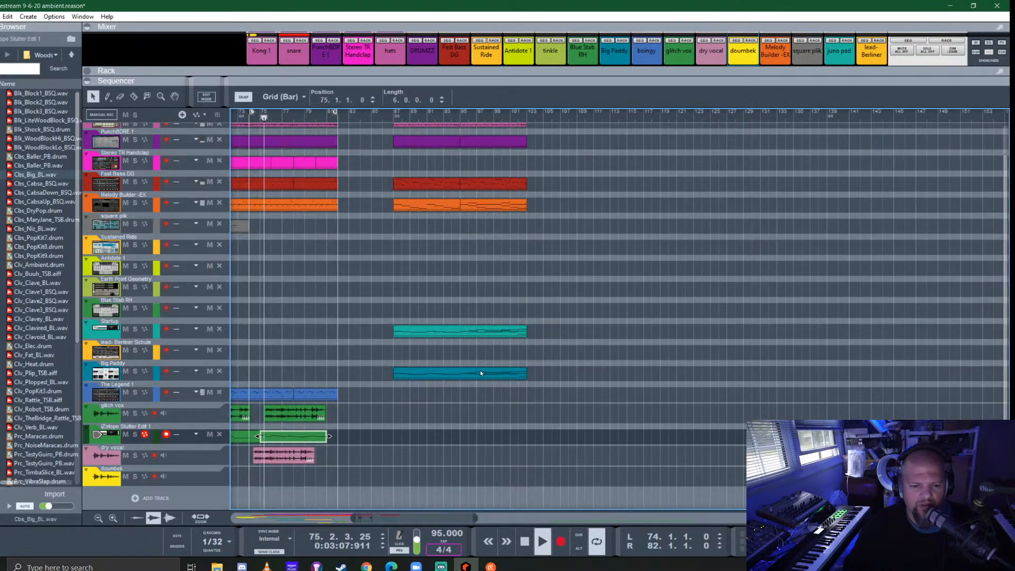
left_click(134, 413)
left_click(135, 434)
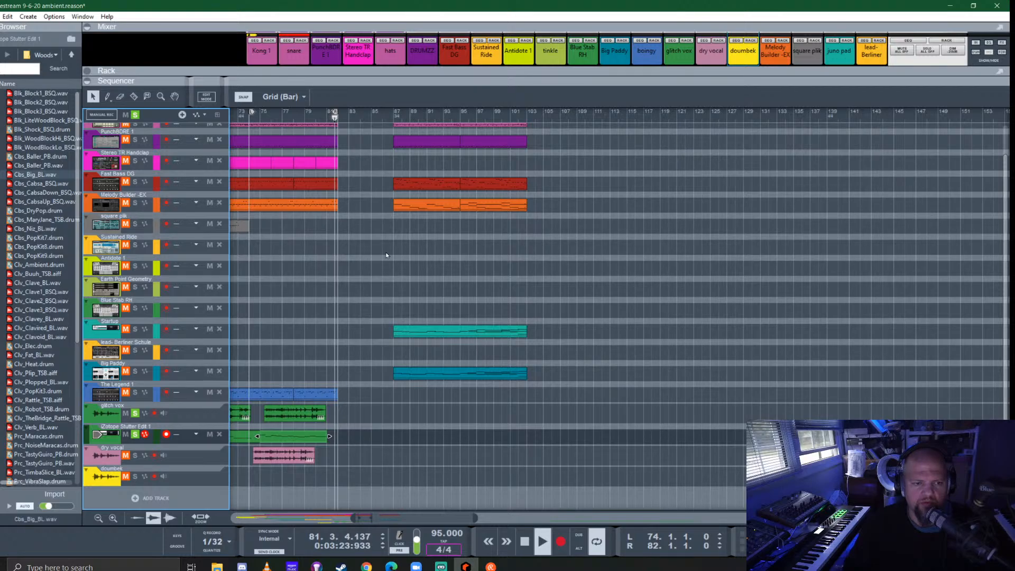
key("space")
- Try stretching the last glitch vox and Stutter Edit clips together to bar 82, audition them, and clear all solos
left_click_drag(347, 442, 333, 415)
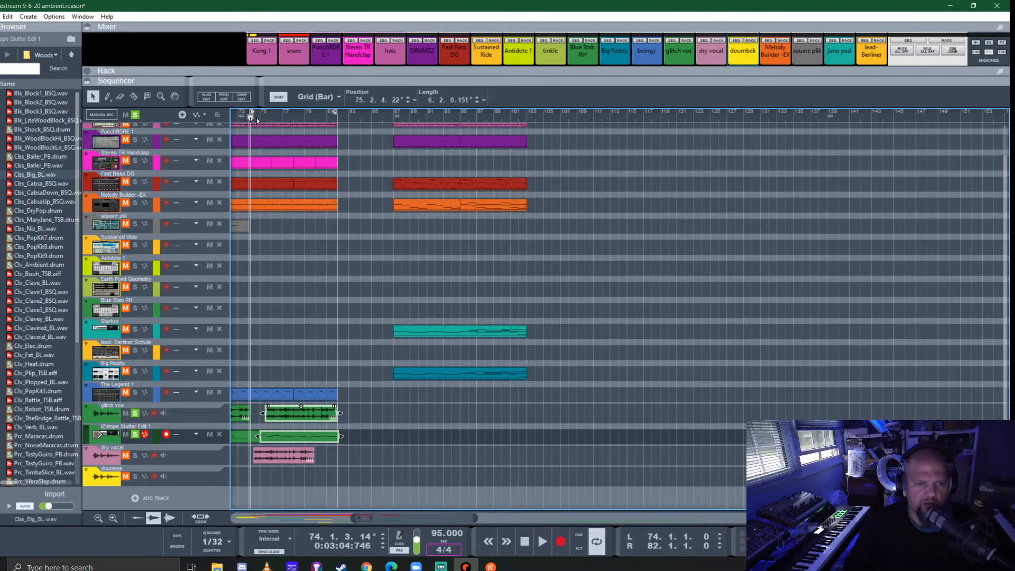
key("space")
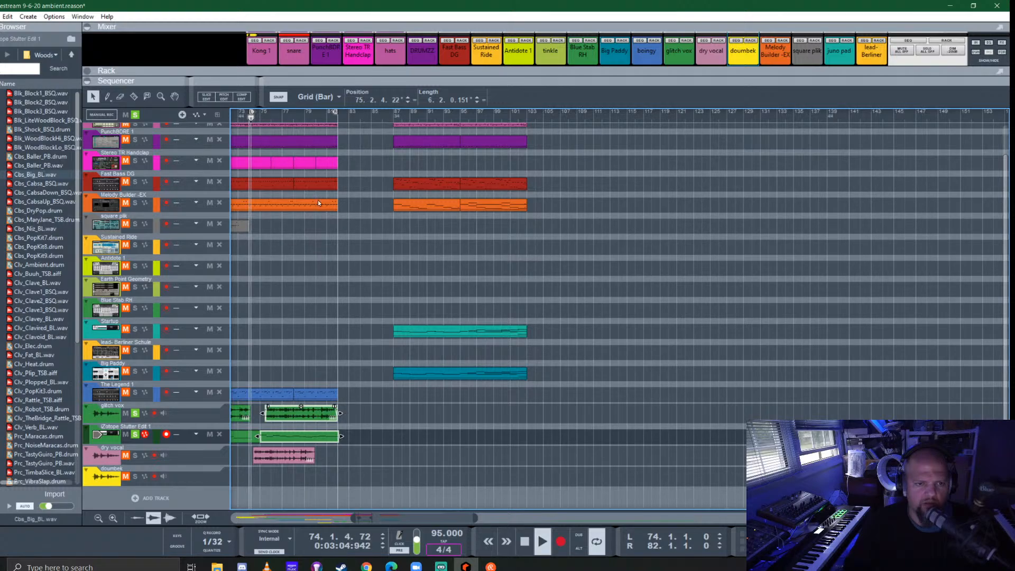
left_click(135, 456)
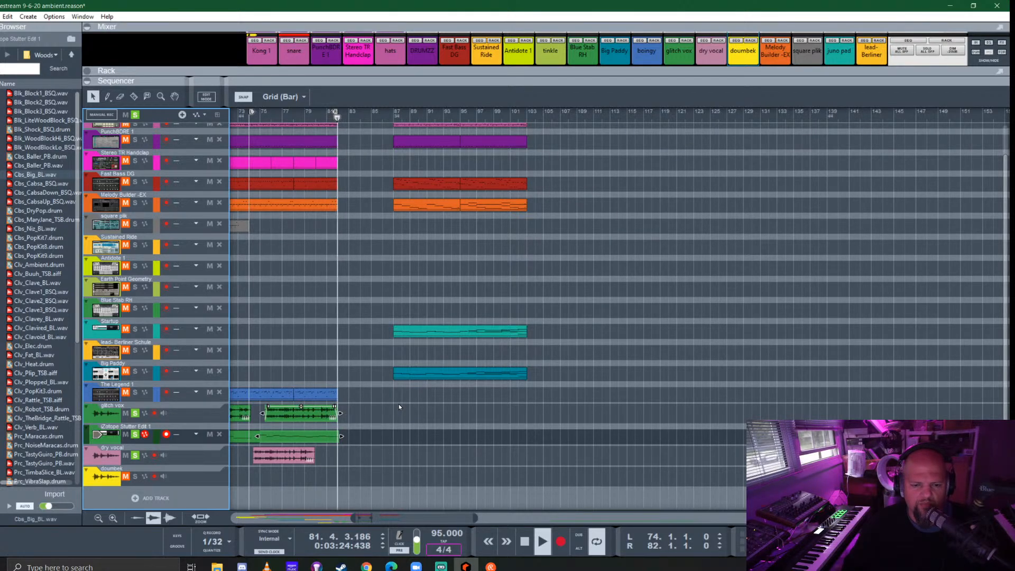
key("space")
scroll(392, 332, "left", 3)
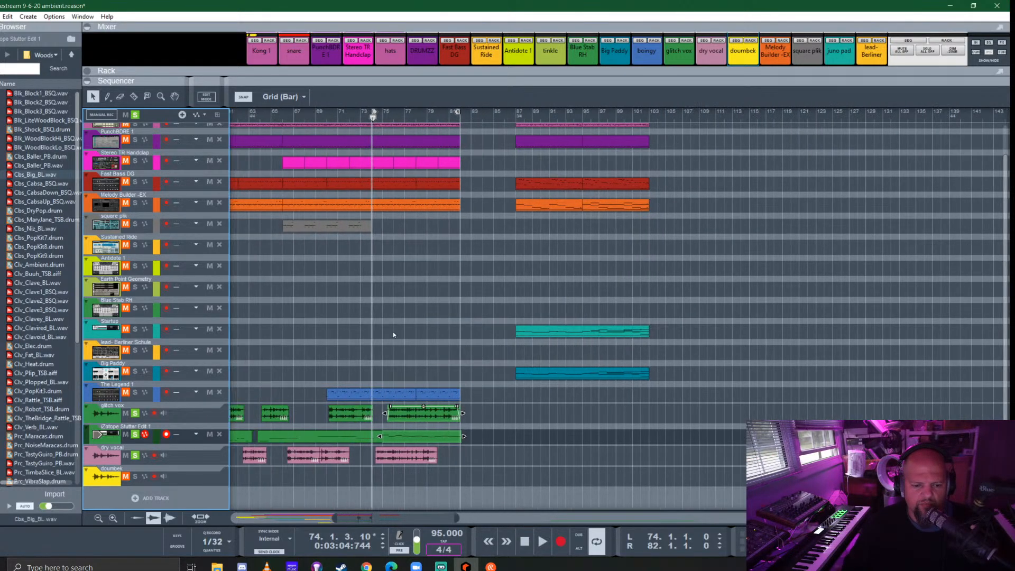
left_click(135, 115)
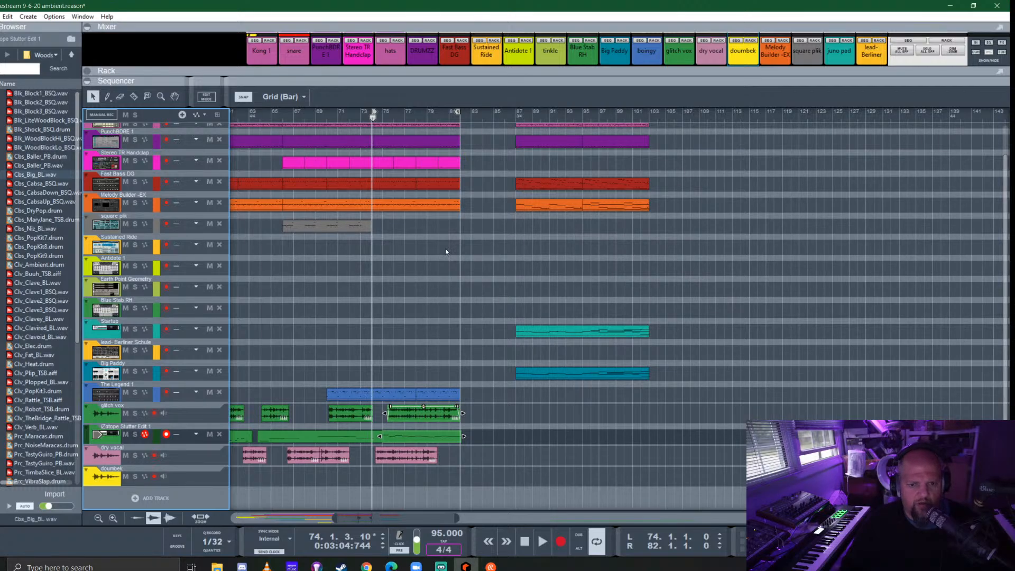
- Try replacing the Melody Builder -EX clip at bar 74 with copies of The Legend 1 clips, playing from bar 74
left_click(372, 117)
left_click(101, 210)
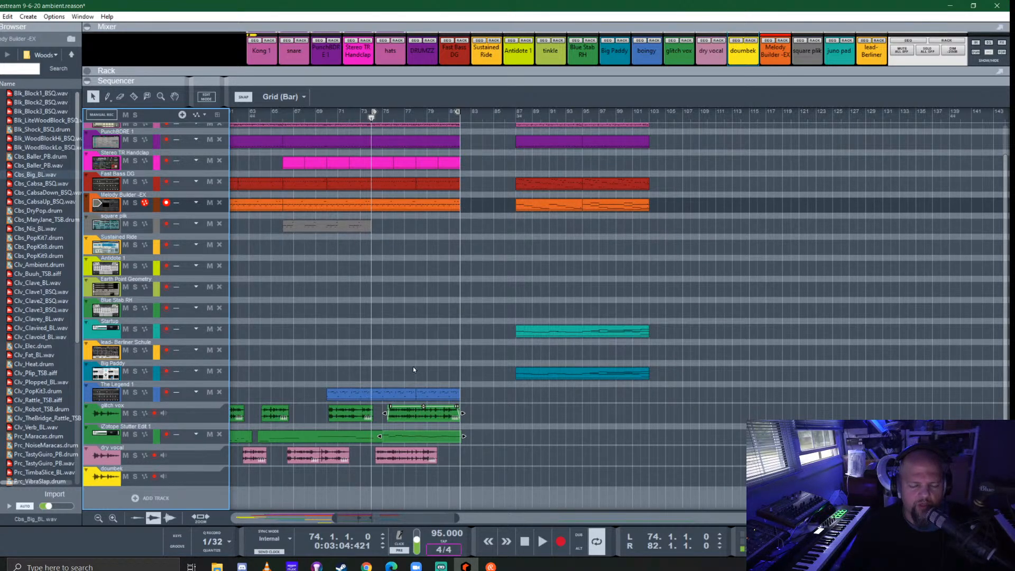
left_click(382, 206)
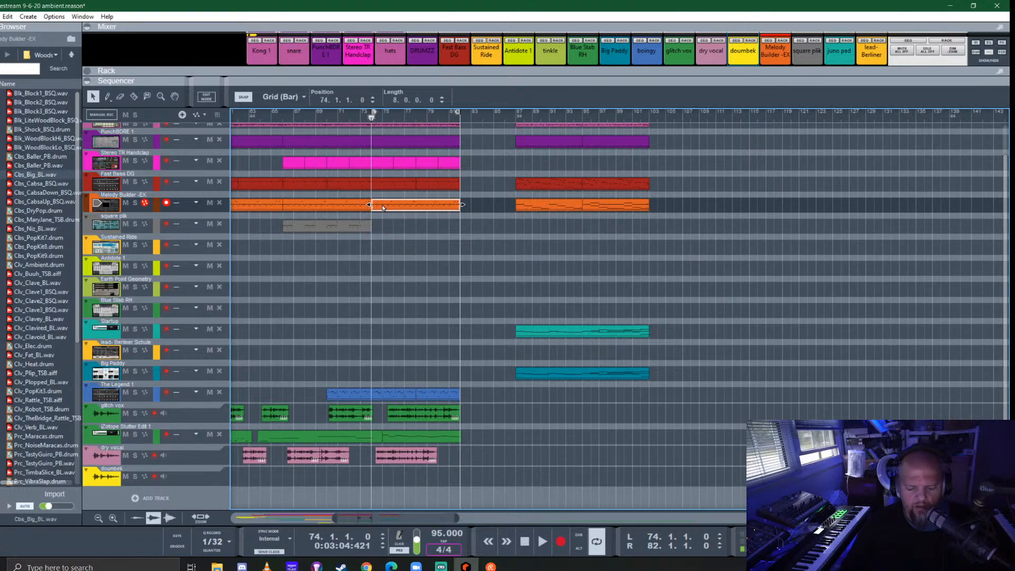
key("Delete")
left_click_drag(385, 397, 422, 201)
left_click_drag(446, 397, 436, 202)
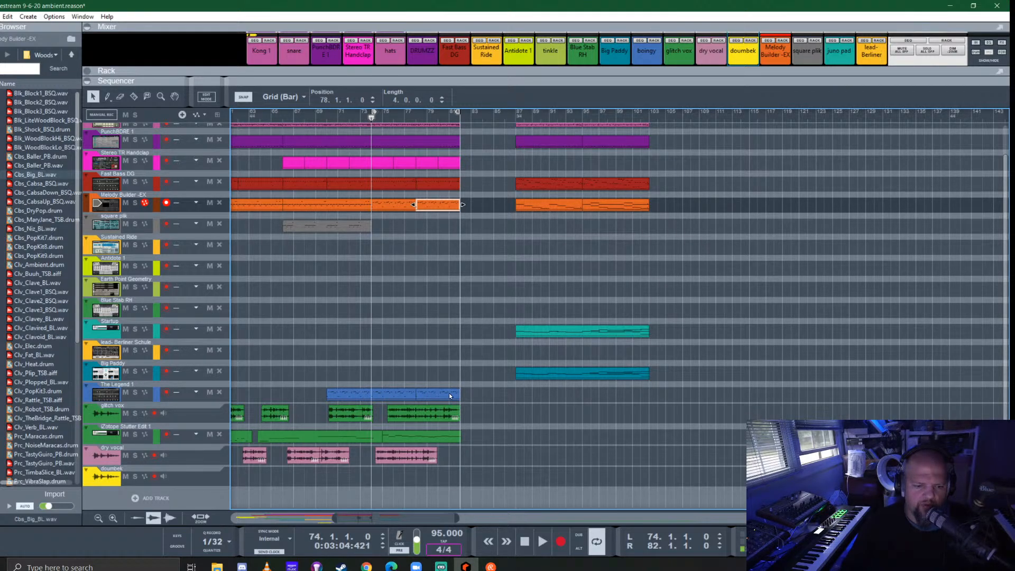
key("space")
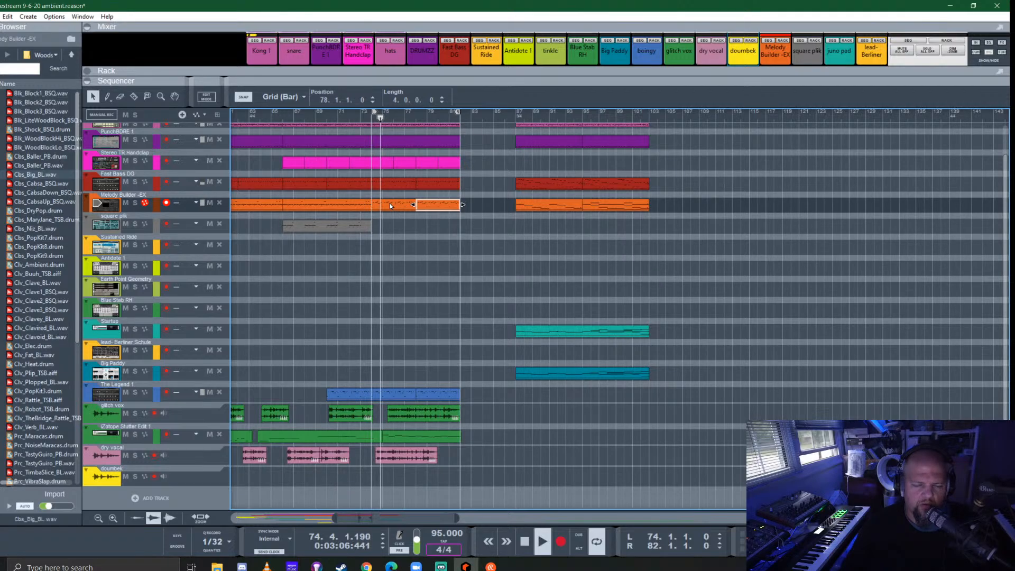
left_click_drag(440, 206, 397, 207)
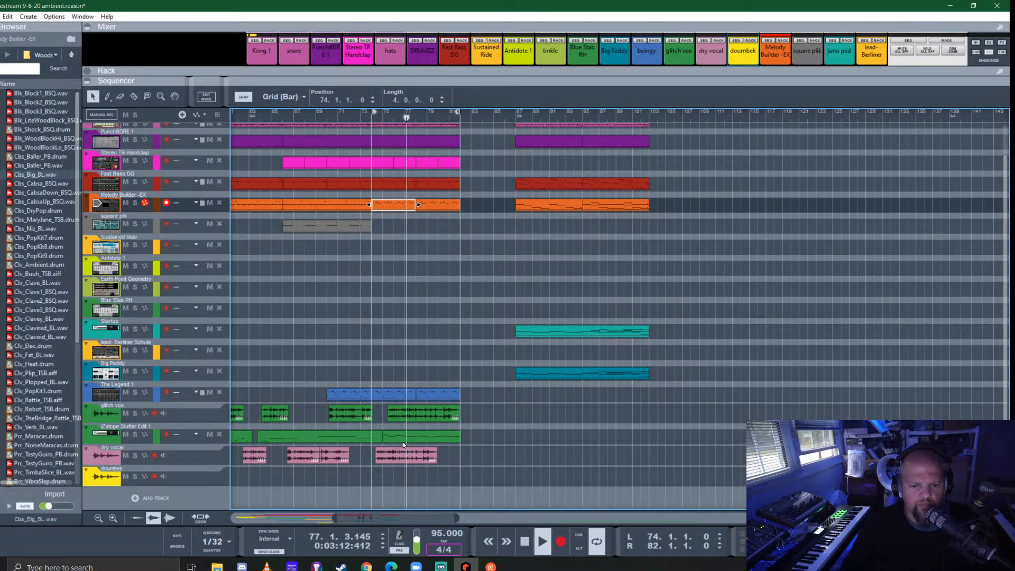
left_click(399, 414)
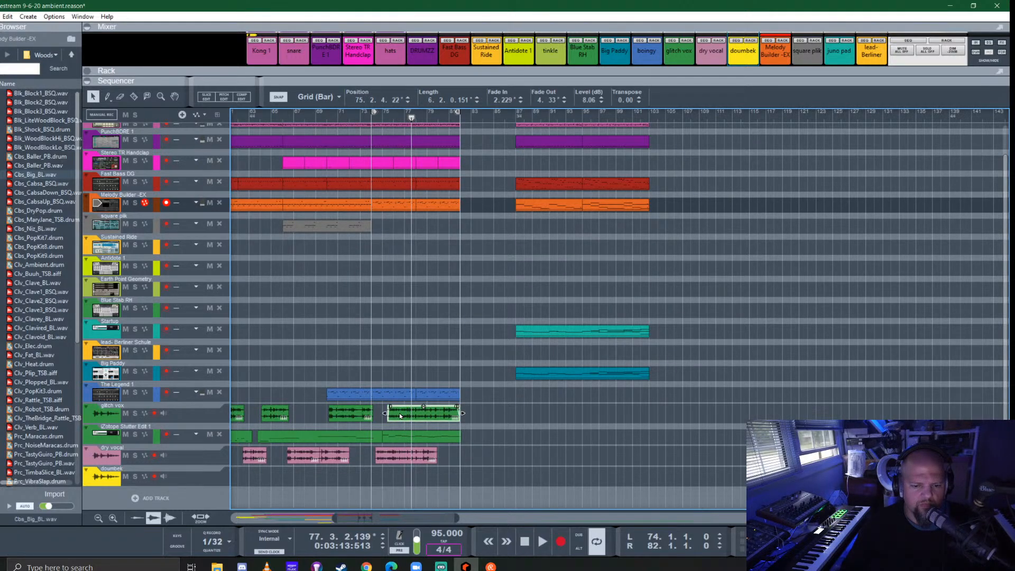
right_click(399, 413)
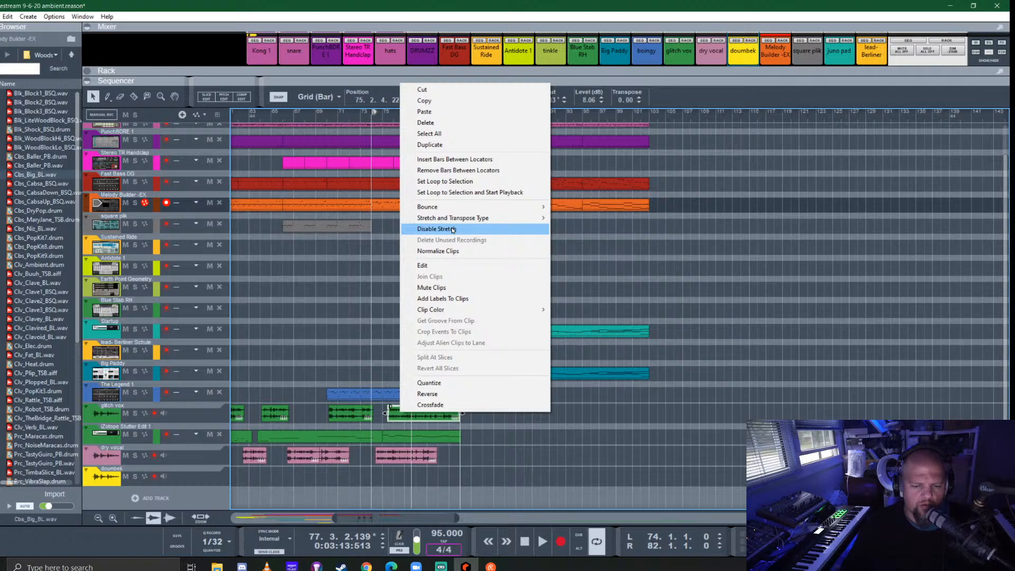
left_click(310, 317)
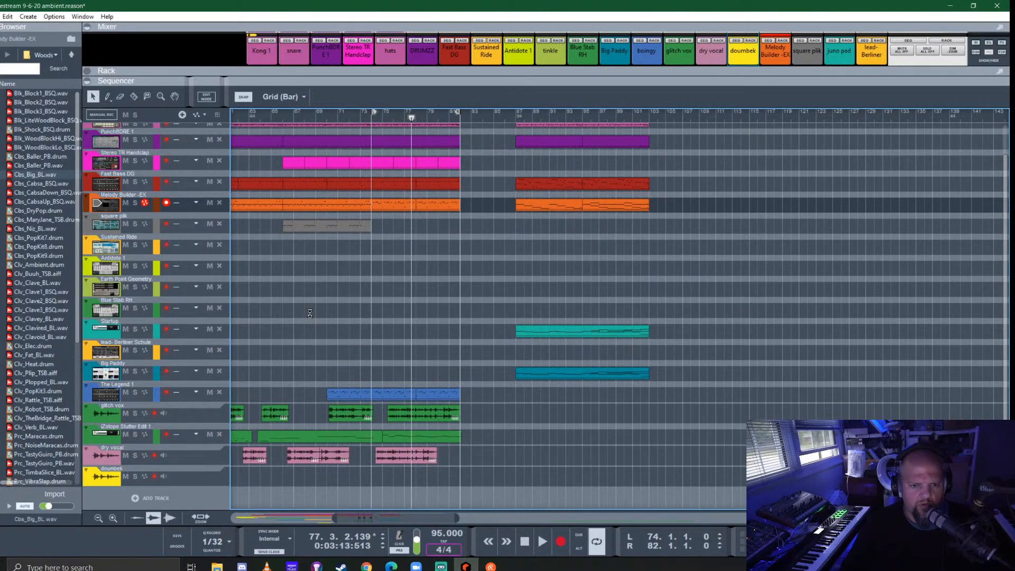
- Undo the Melody Builder -EX clip replacement and the stretching of the glitch vox and Stutter Edit clips
key("ctrl+z")
key("ctrl+z")
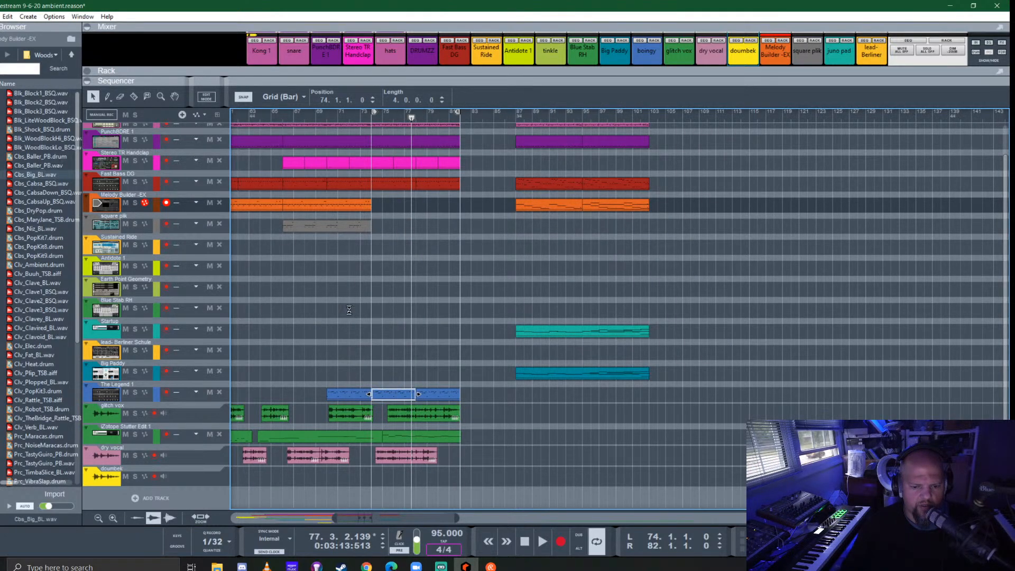
key("ctrl+z")
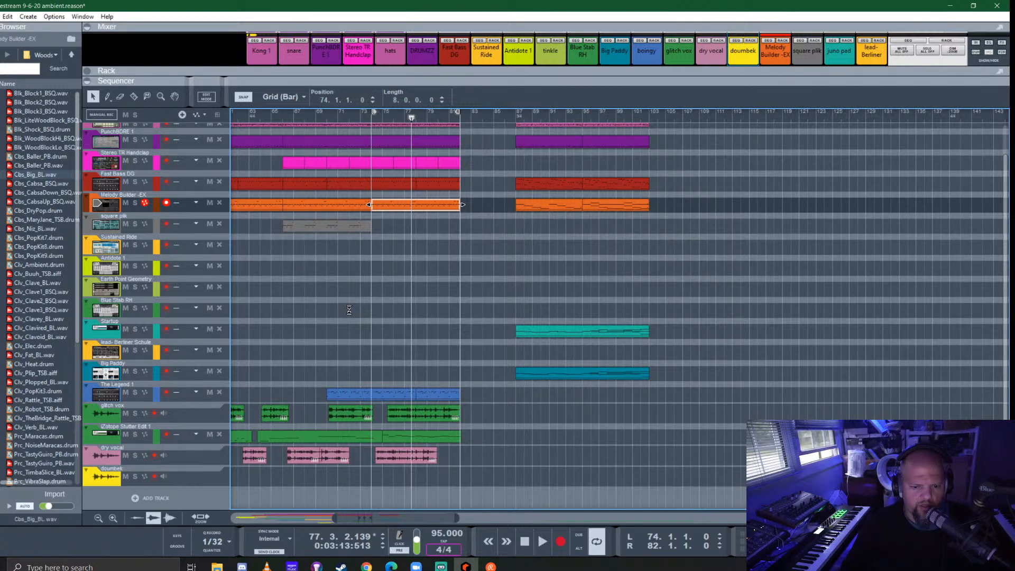
key("ctrl+z")
scroll(349, 313, "right", 5)
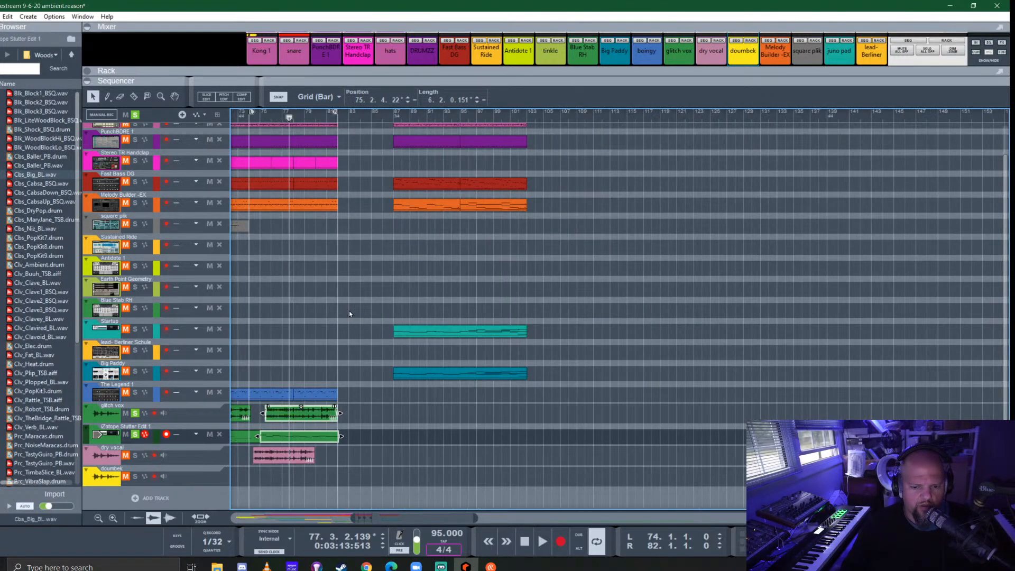
key("ctrl+z")
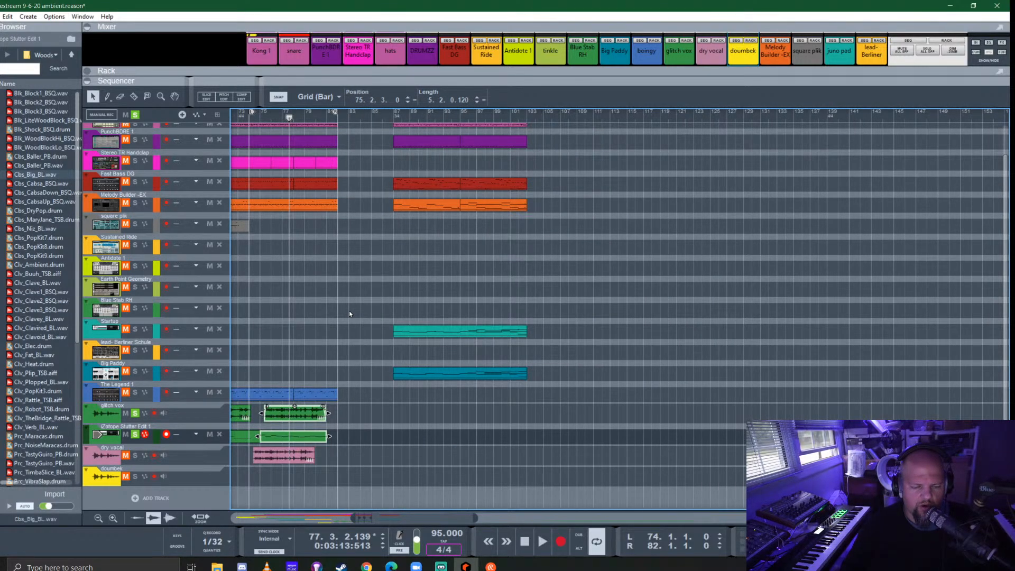
scroll(303, 362, "left", 5)
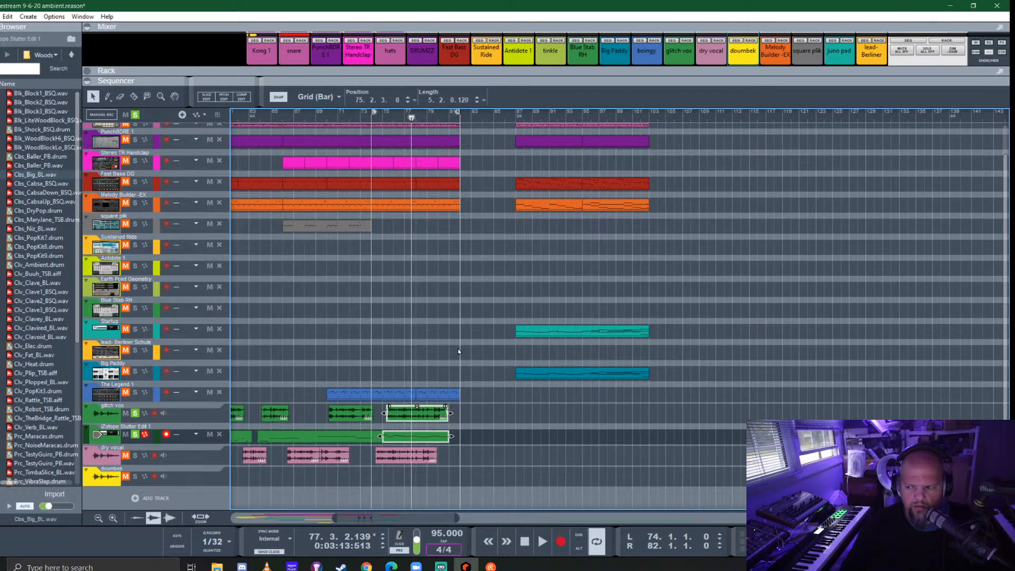
- Clear all solos and replace the eight-bar Melody Builder -EX clip at bar 74 with copies of The Legend 1 clips at bars 74 and 78
left_click(372, 120)
left_click(136, 116)
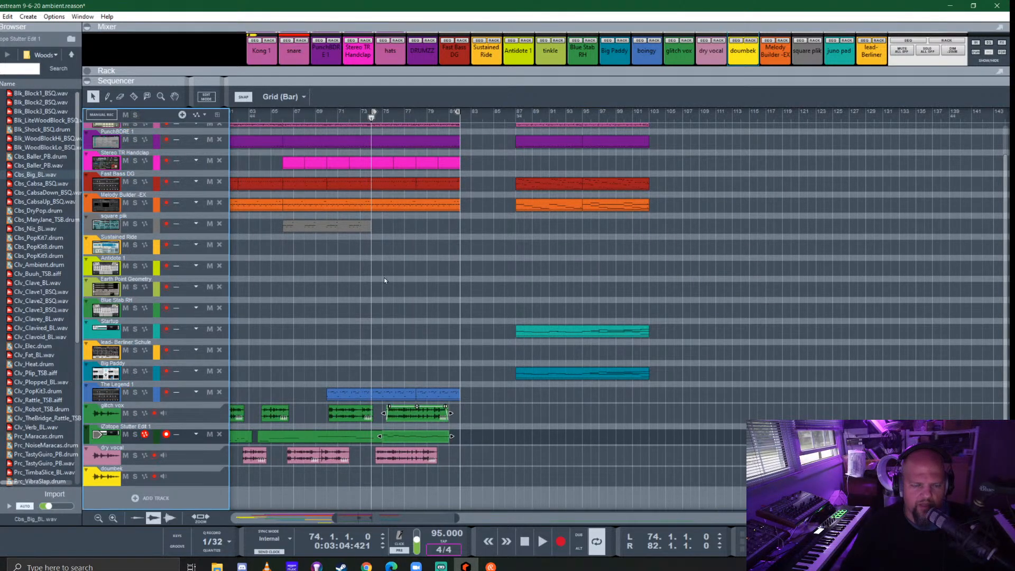
scroll(428, 347, "up", 2)
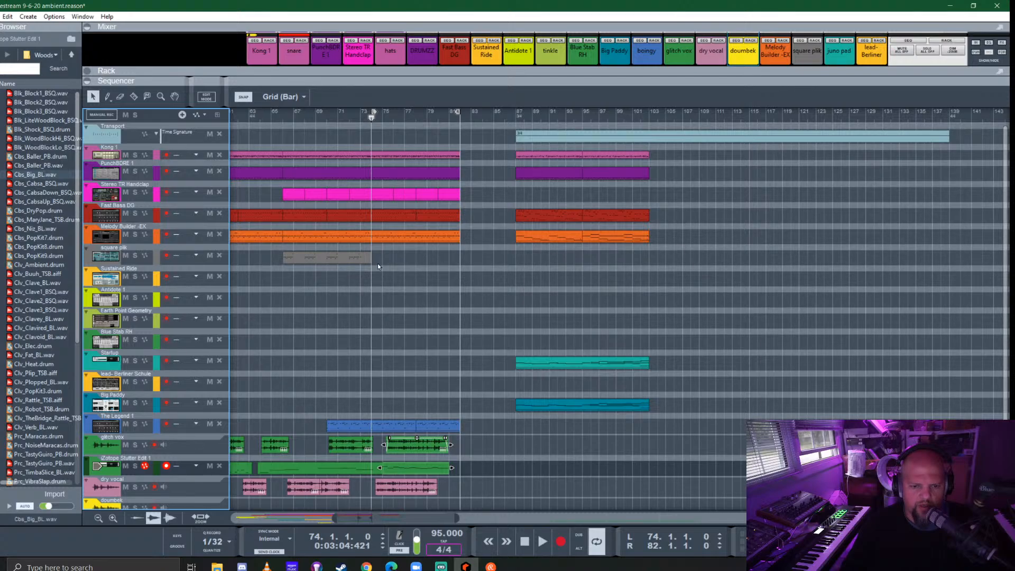
left_click(402, 236)
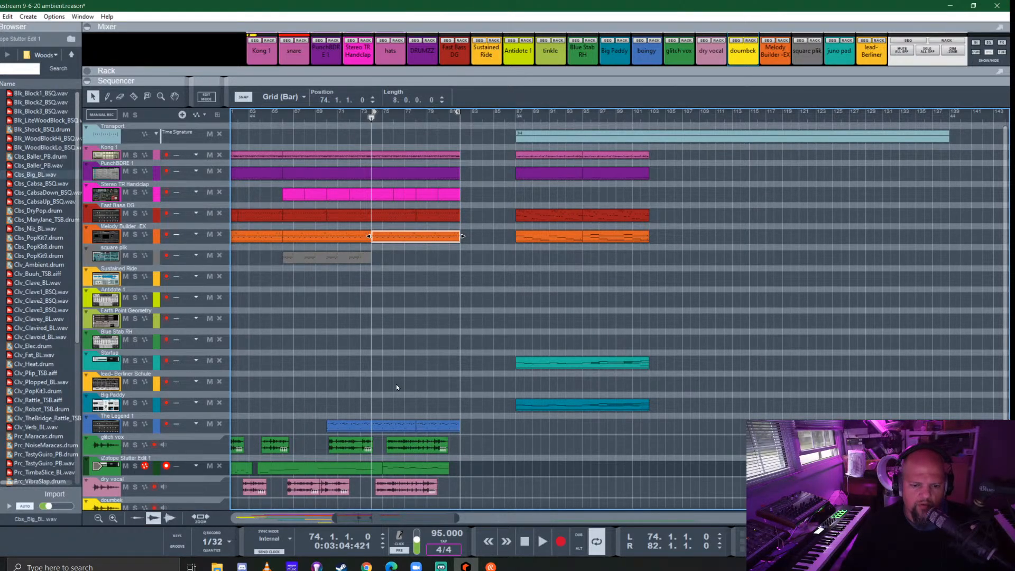
key("Delete")
left_click_drag(407, 418, 405, 425)
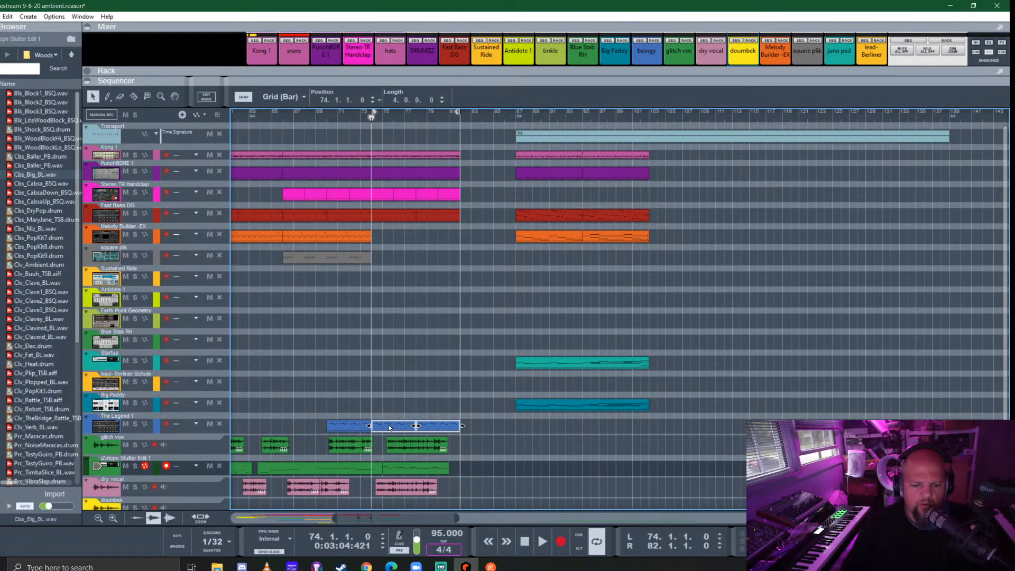
key("ctrl+z")
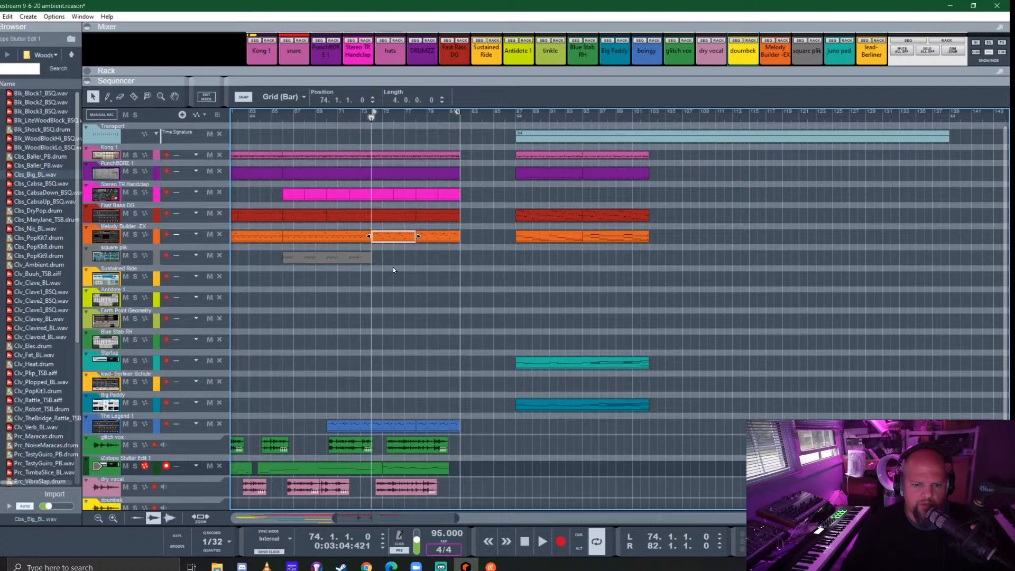
- Transpose the Melody Builder -EX clip at bar 74 by -12 semitones
key("F8")
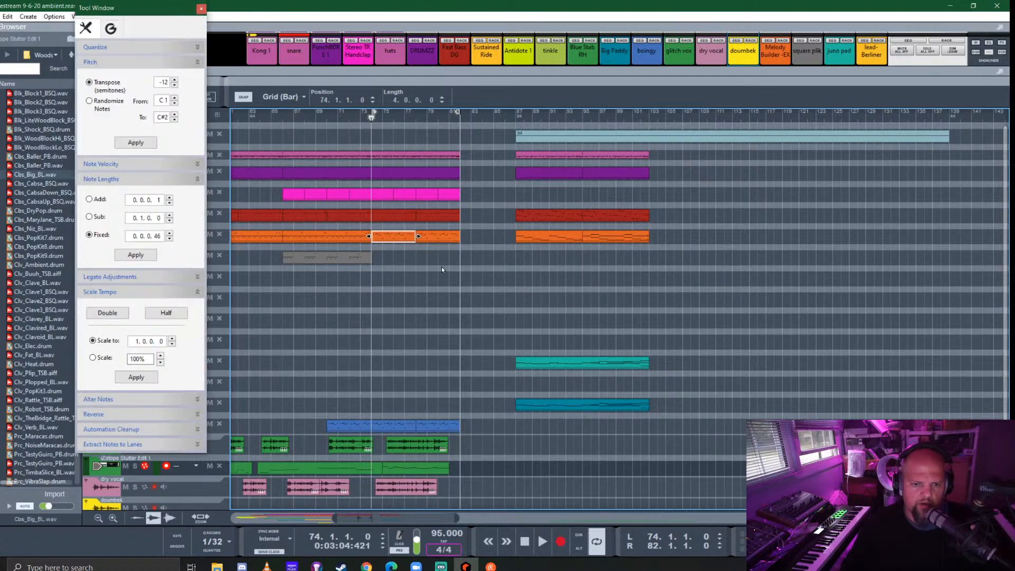
left_click(136, 144)
left_click(201, 9)
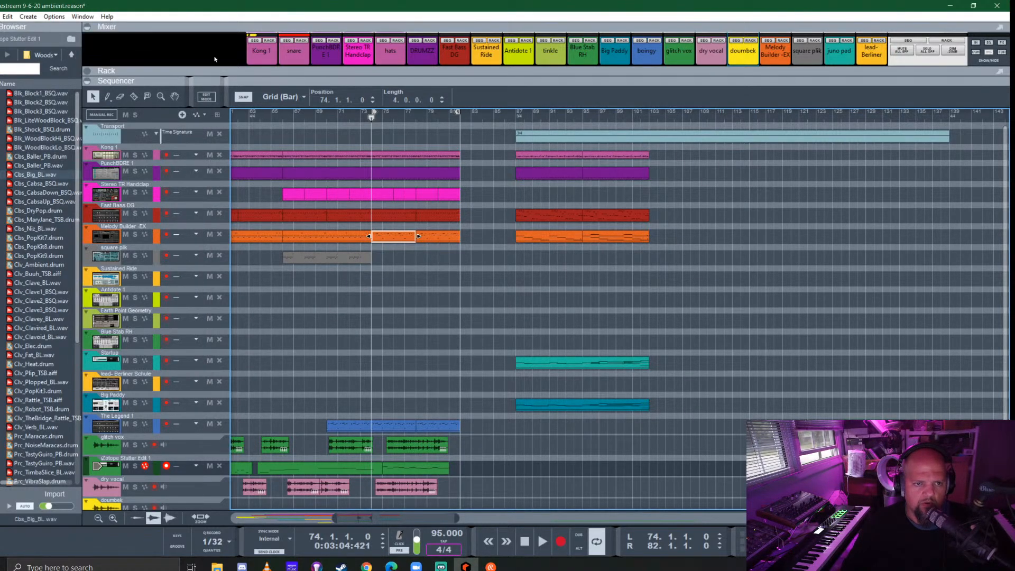
- Replace the Melody Builder -EX clip at bar 78 with a copy of the bar 74 clip while playing from bar 74
key("space")
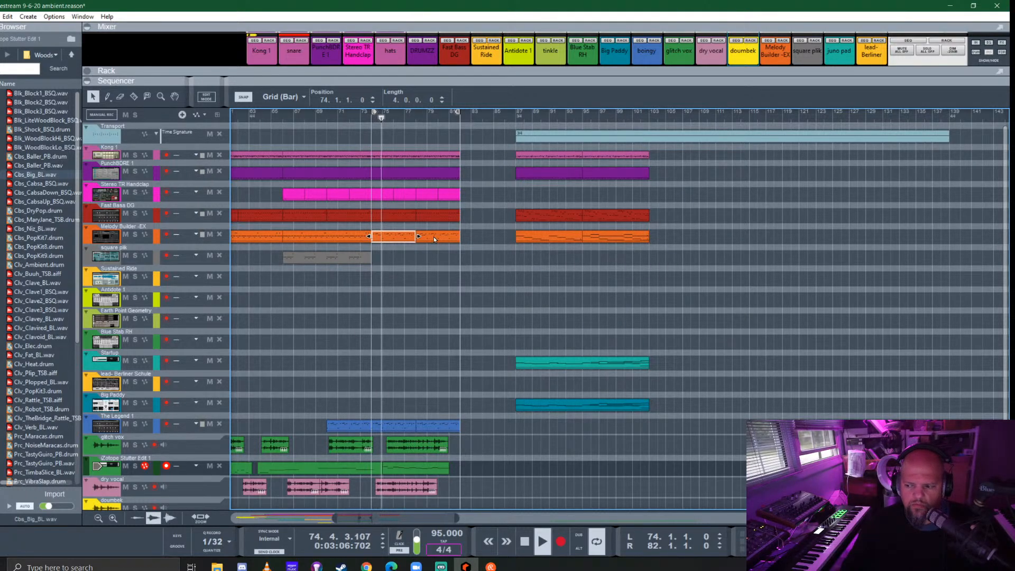
left_click(434, 238)
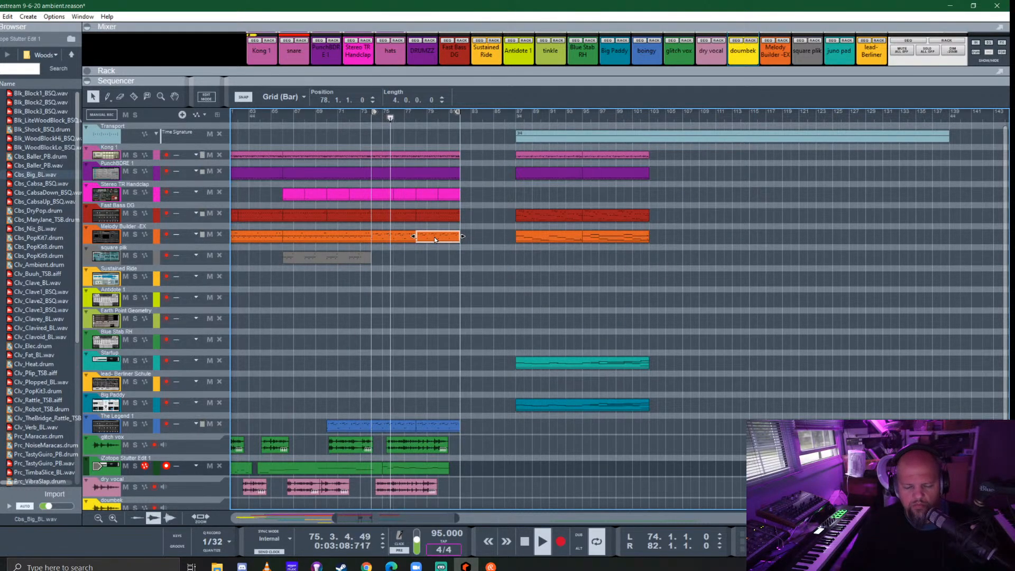
key("Delete")
left_click_drag(389, 238, 434, 235)
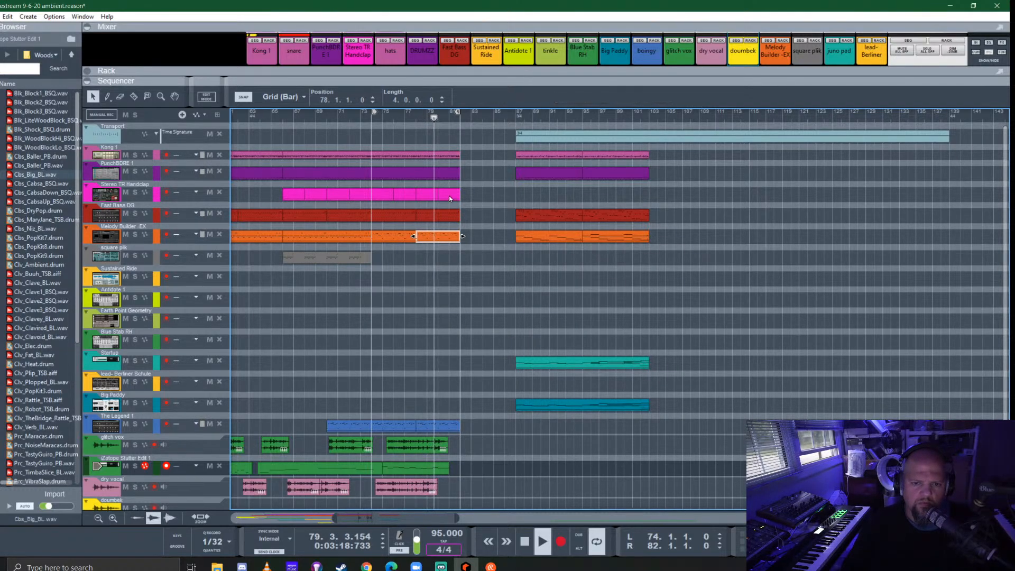
key("space")
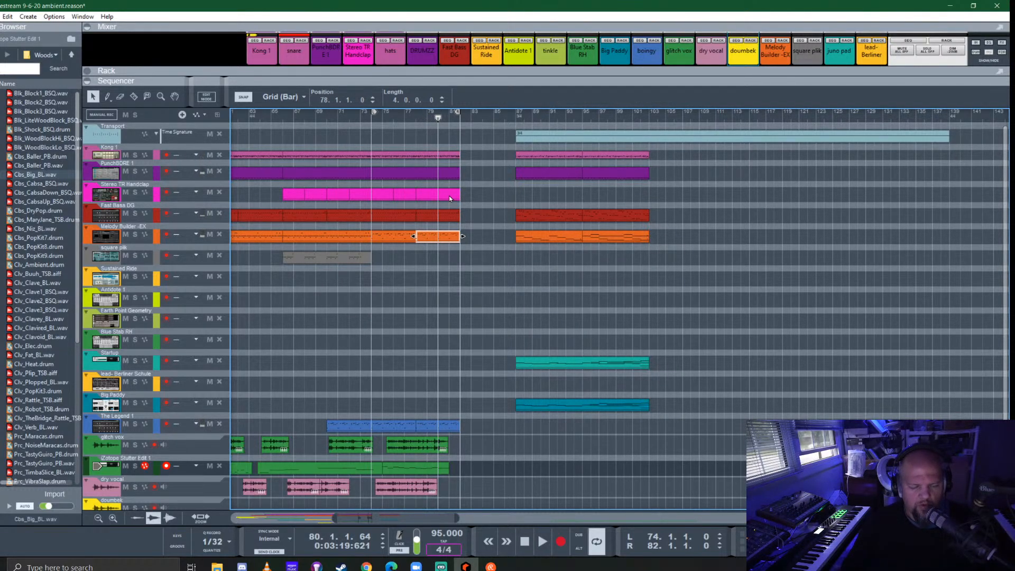
- Replace the Stereo TR Handclap material at bars 79 and 81 with copies of the one-bar clips at bars 78 and 80
left_click(452, 195)
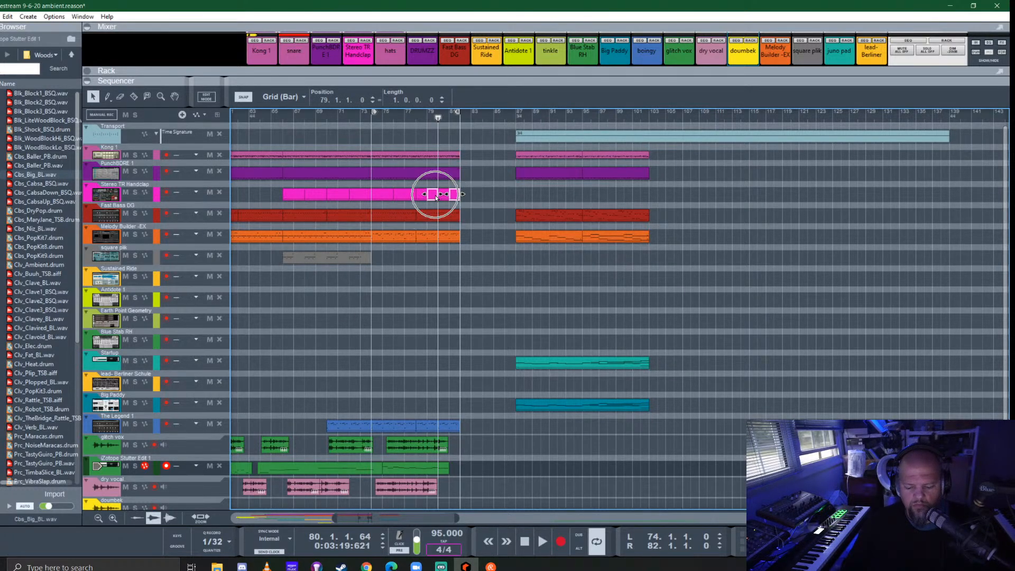
left_click(443, 194)
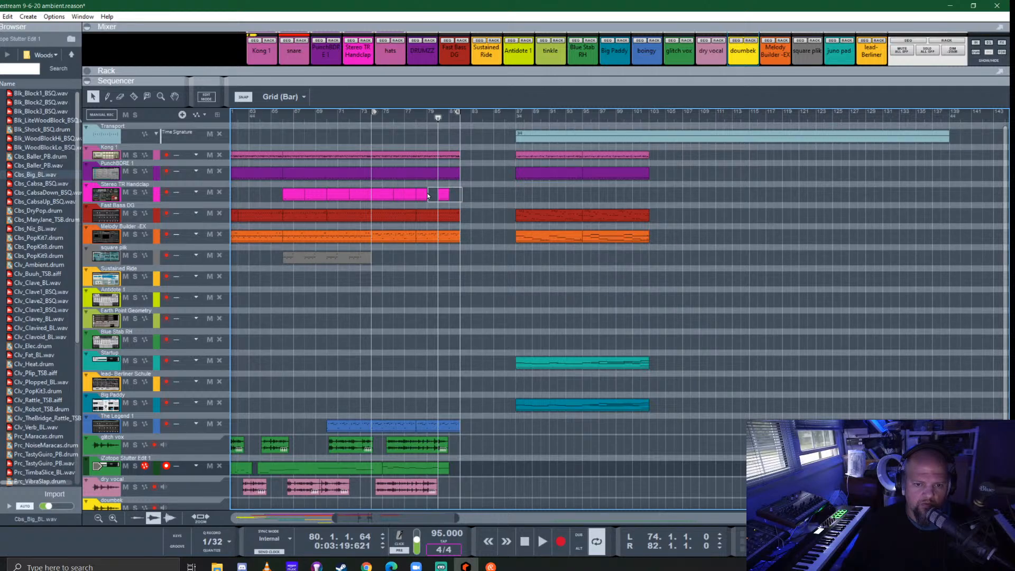
left_click(421, 195, "shift")
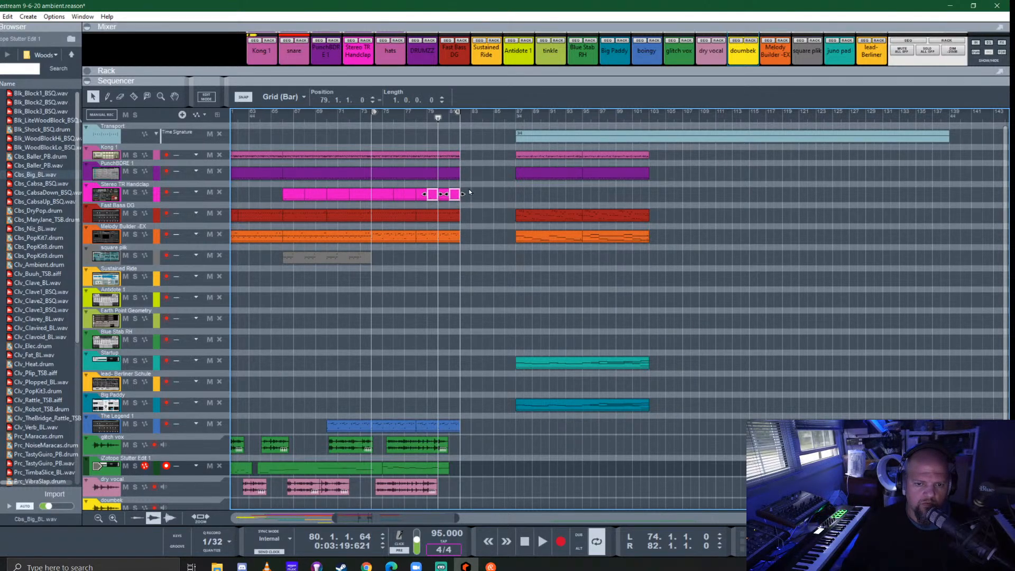
left_click(509, 222)
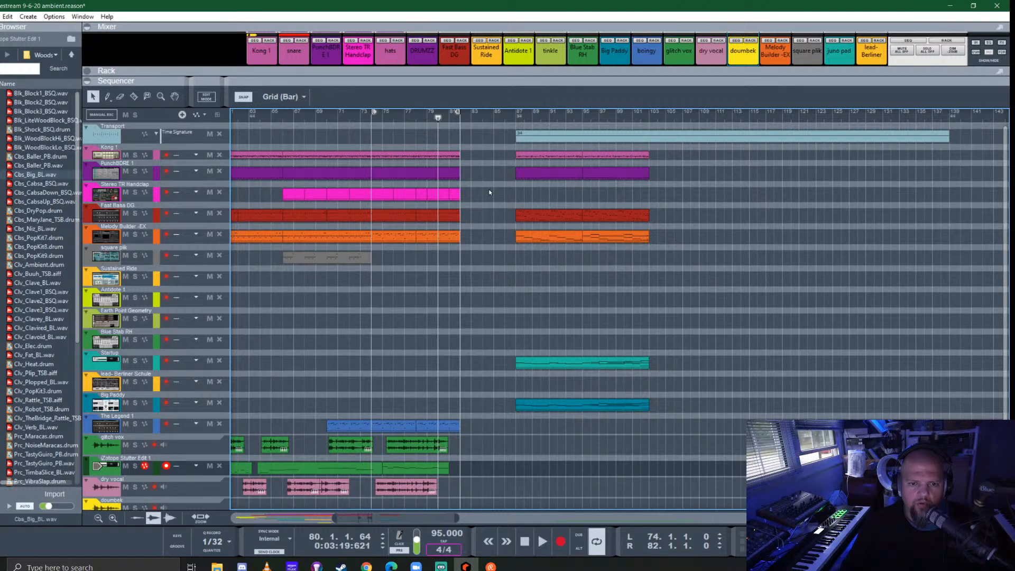
- Join the four one-bar Stereo TR Handclap clips from bar 78 into a single four-bar clip and play it
left_click_drag(423, 190, 421, 191)
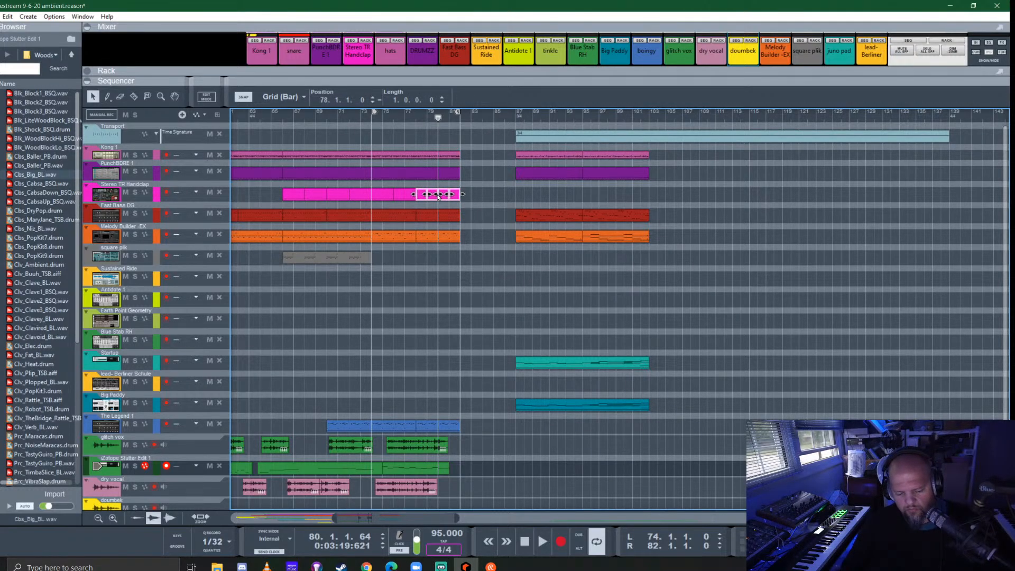
left_click(423, 118)
key("space")
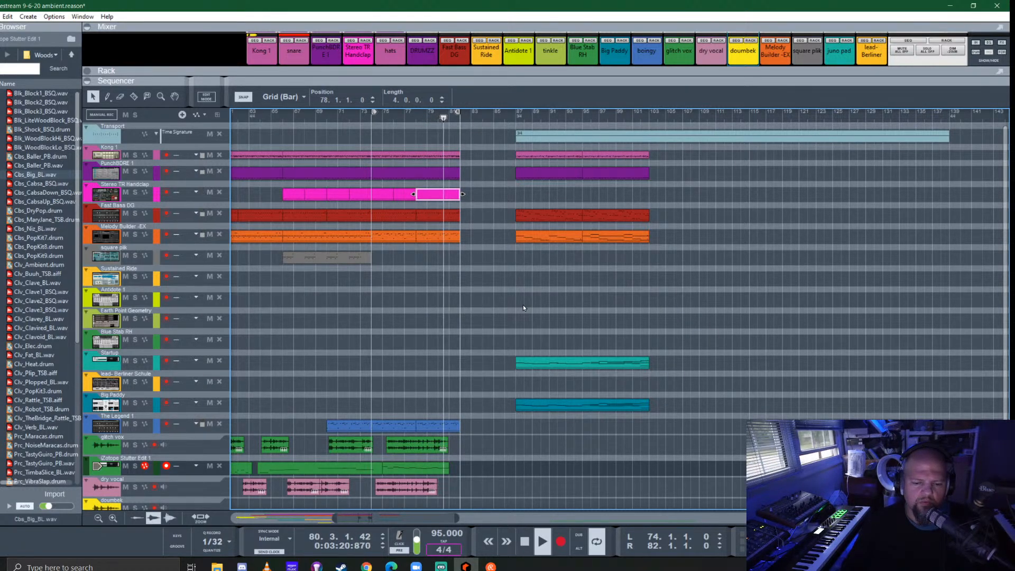
key("space")
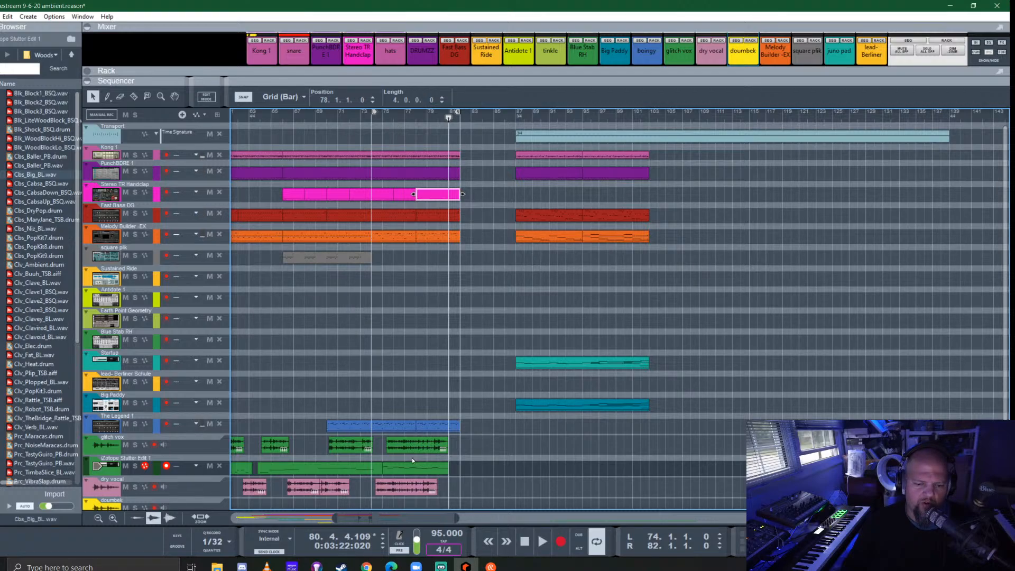
- Move the bar 76 note of the iZotope Stutter Edit 1 clip to E 2, auditioning the clip from bar 75
double_click(412, 466)
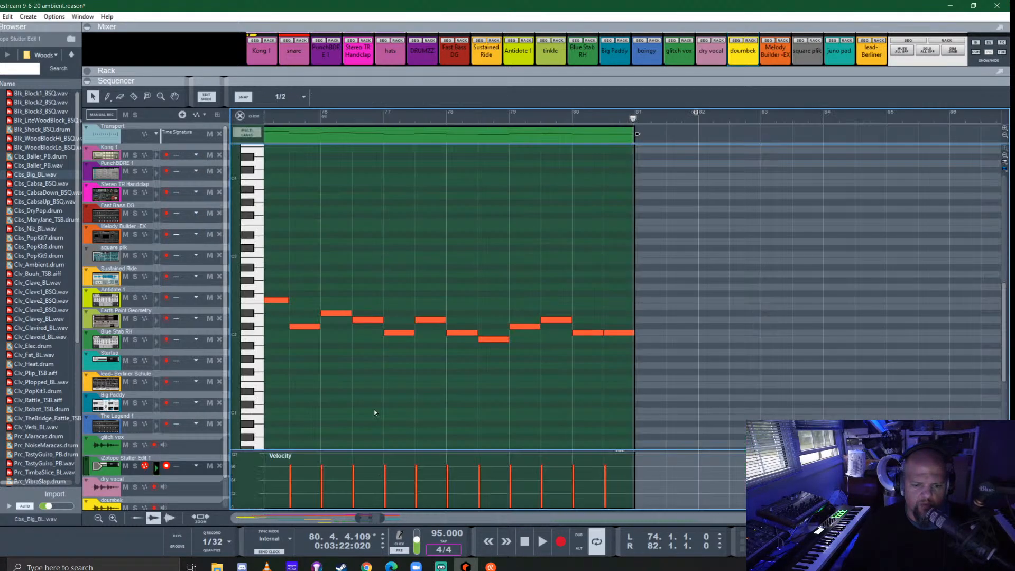
scroll(448, 335, "left", 3)
left_click(545, 113)
key("space")
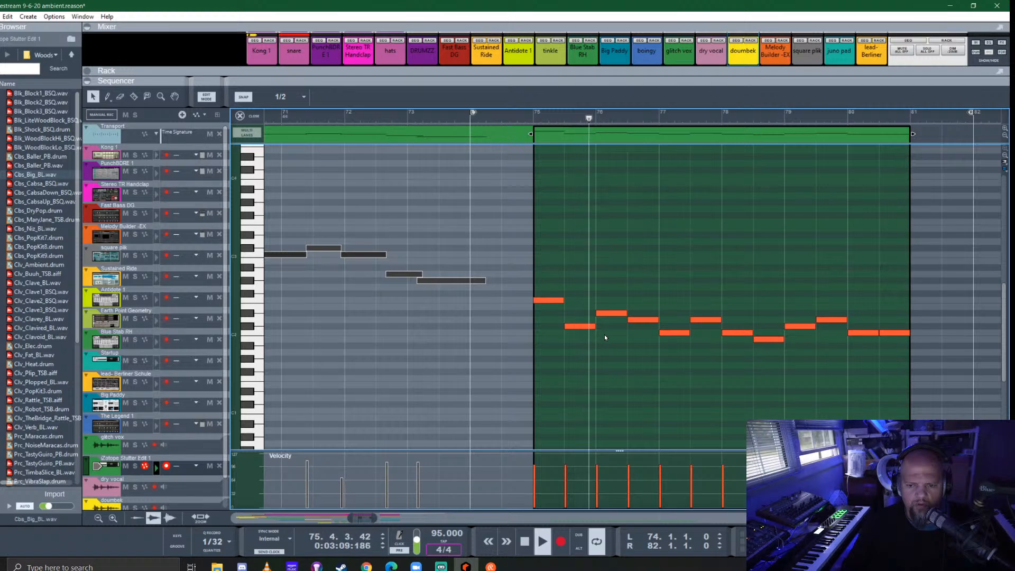
key("space")
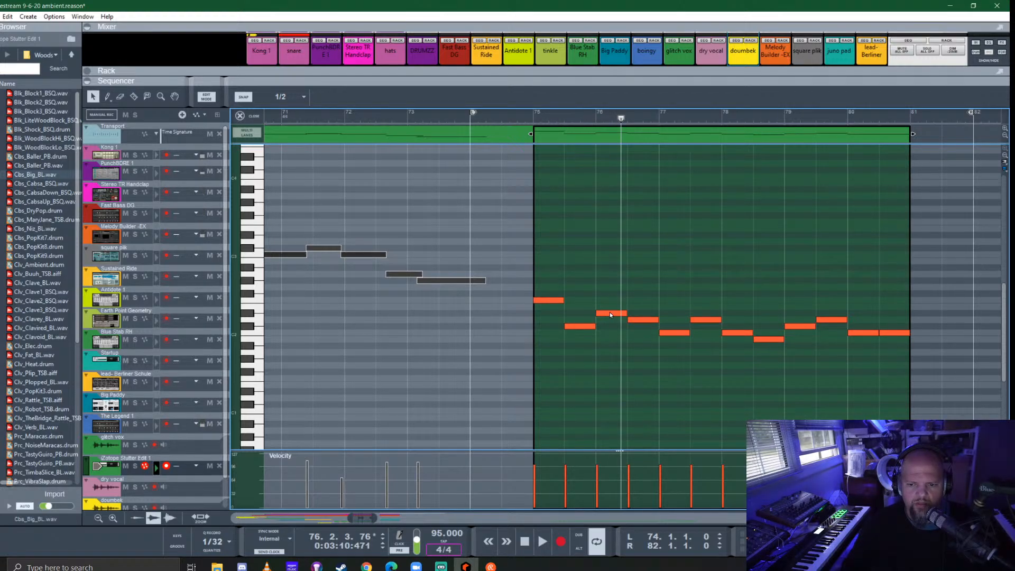
left_click_drag(610, 314, 608, 304)
left_click(535, 113)
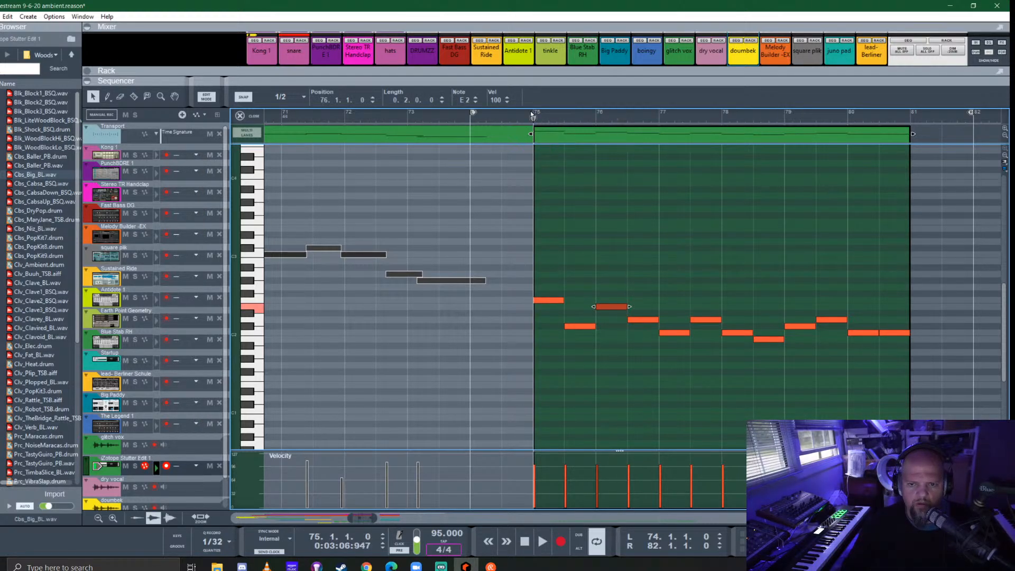
key("space")
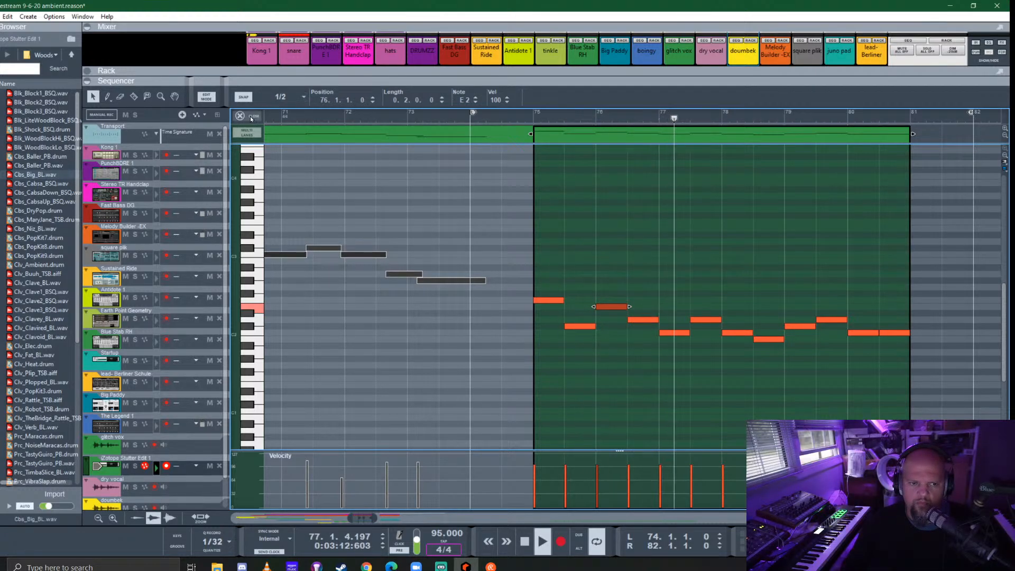
key("Tab")
- Expand The Legend 1 in the rack and create an automation lane for its filter cutoff while playing
scroll(636, 369, "down", 5)
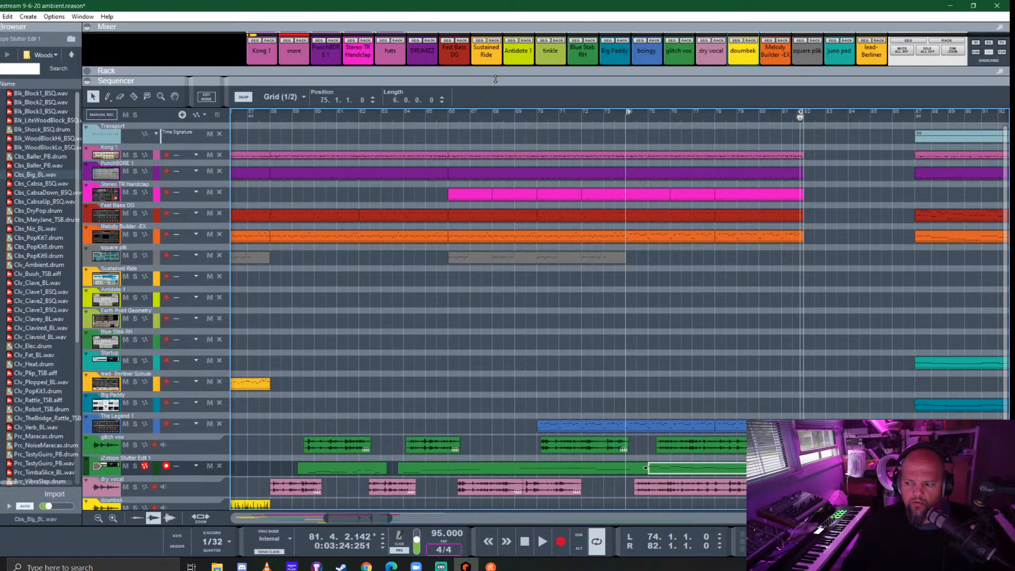
left_click_drag(496, 79, 465, 422)
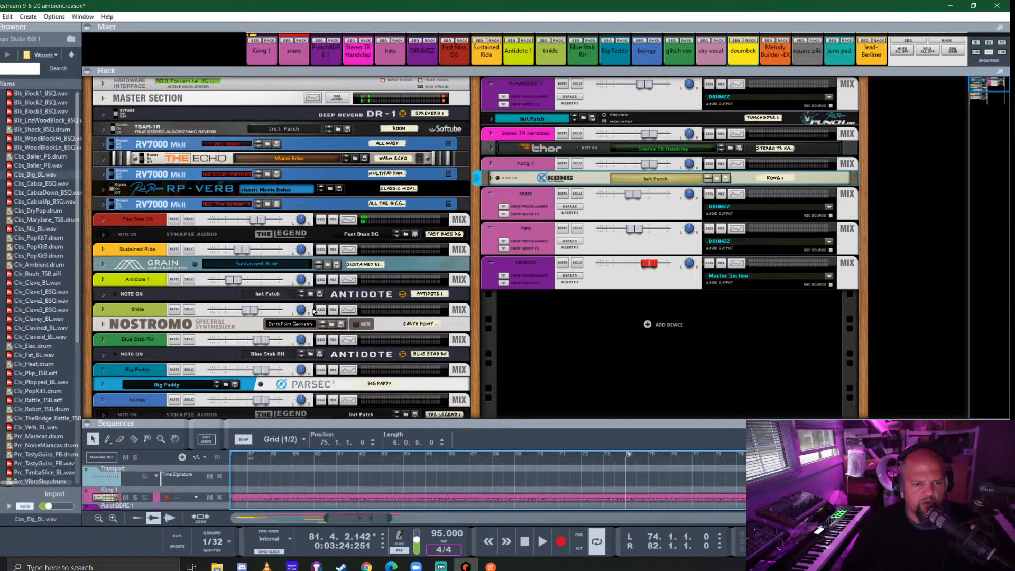
scroll(314, 312, "down", 5)
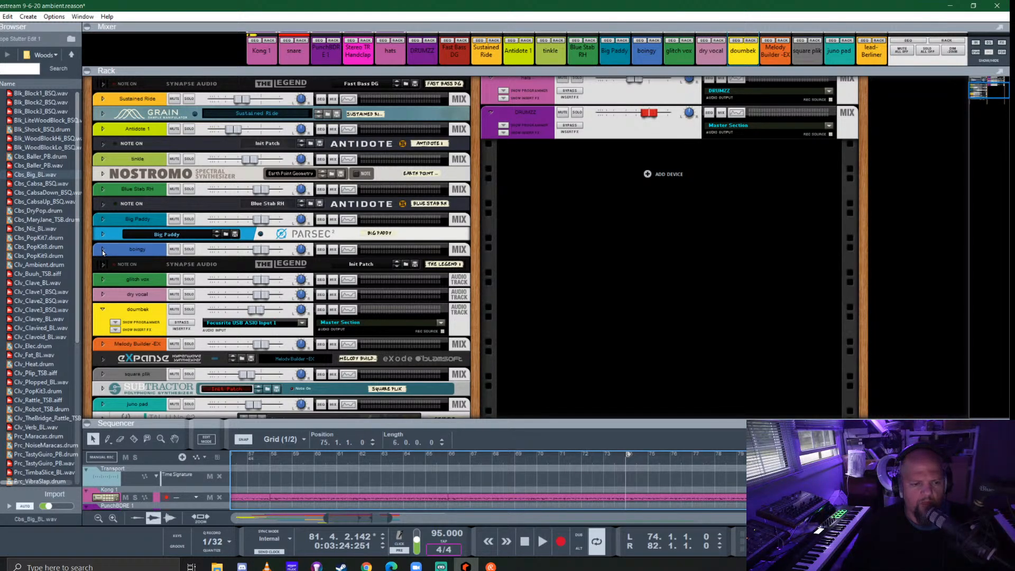
left_click(103, 265)
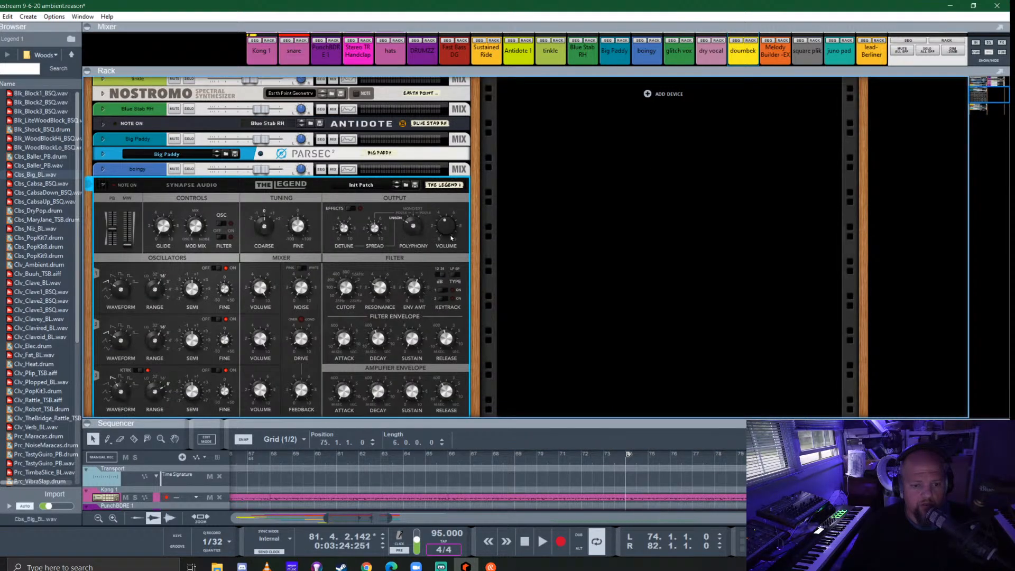
key("space")
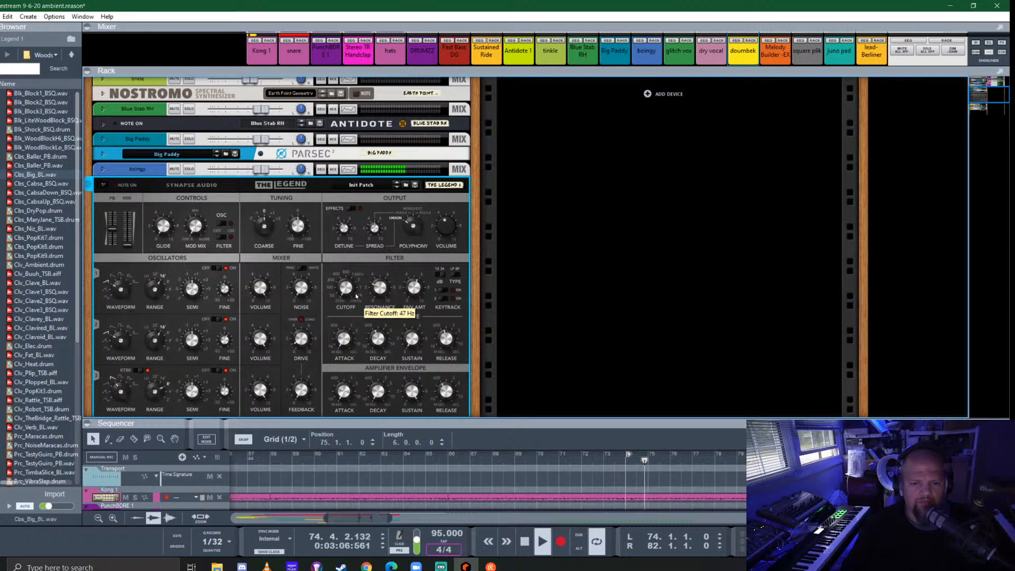
right_click(346, 287)
left_click(377, 294)
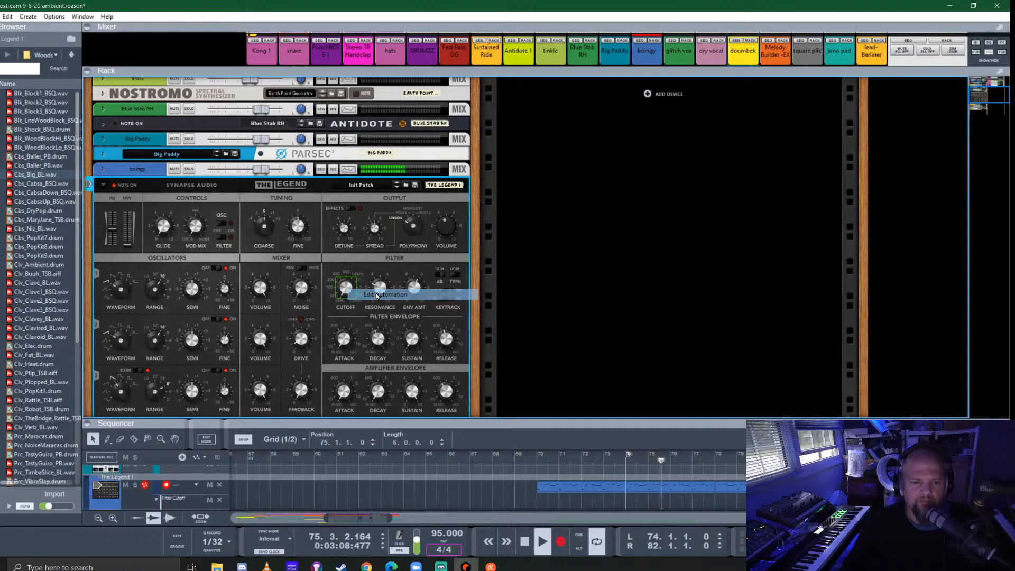
key("space")
- Draw a Filter Cutoff automation clip on The Legend 1 from bar 70 to bar 82 and open it for editing
left_click_drag(551, 418, 574, 37)
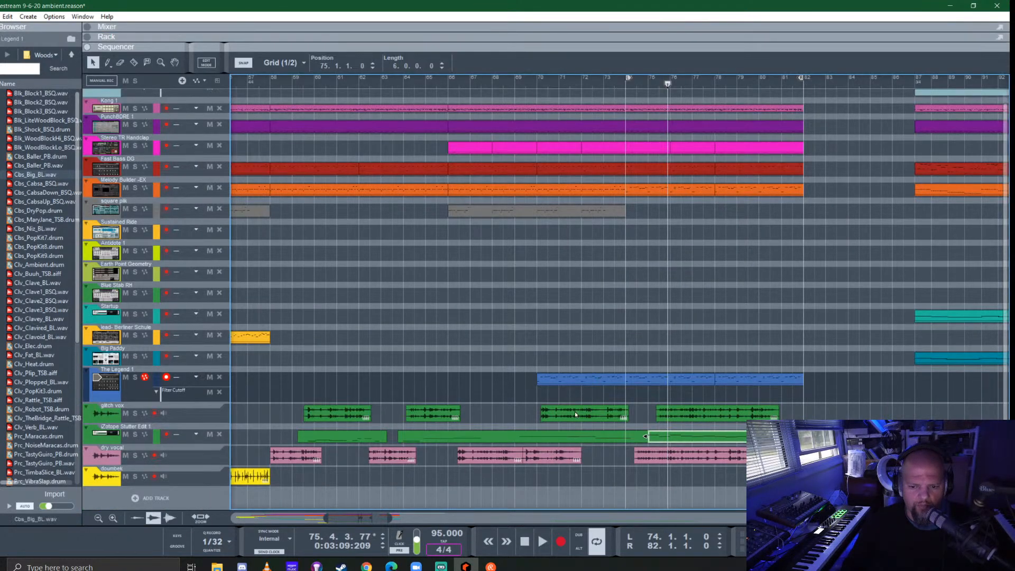
left_click_drag(544, 394, 809, 404)
double_click(787, 397)
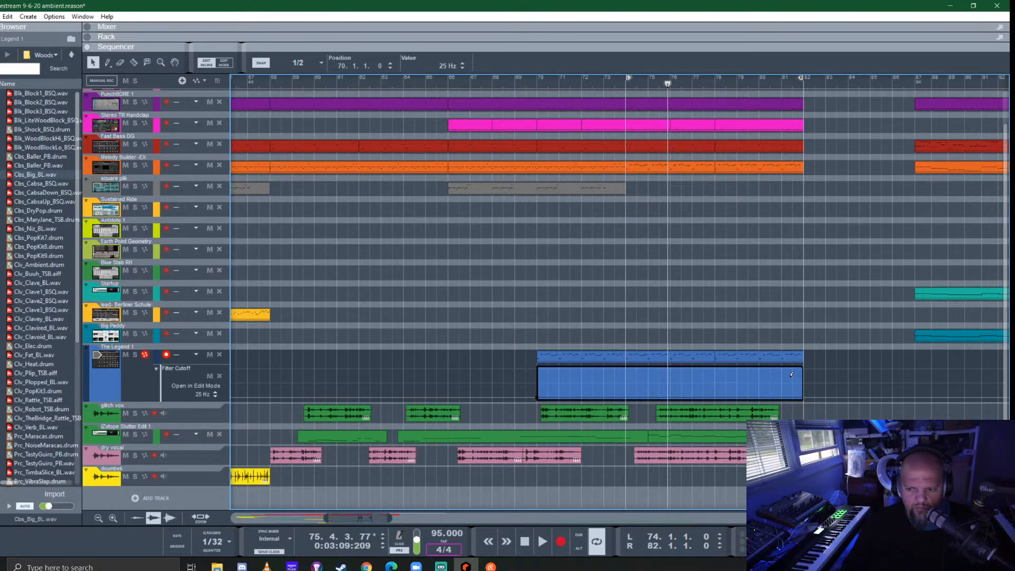
- Raise The Legend 1's filter cutoff in a bent curve from bar 70 to 15 kHz at bar 82 and play it
left_click(793, 377)
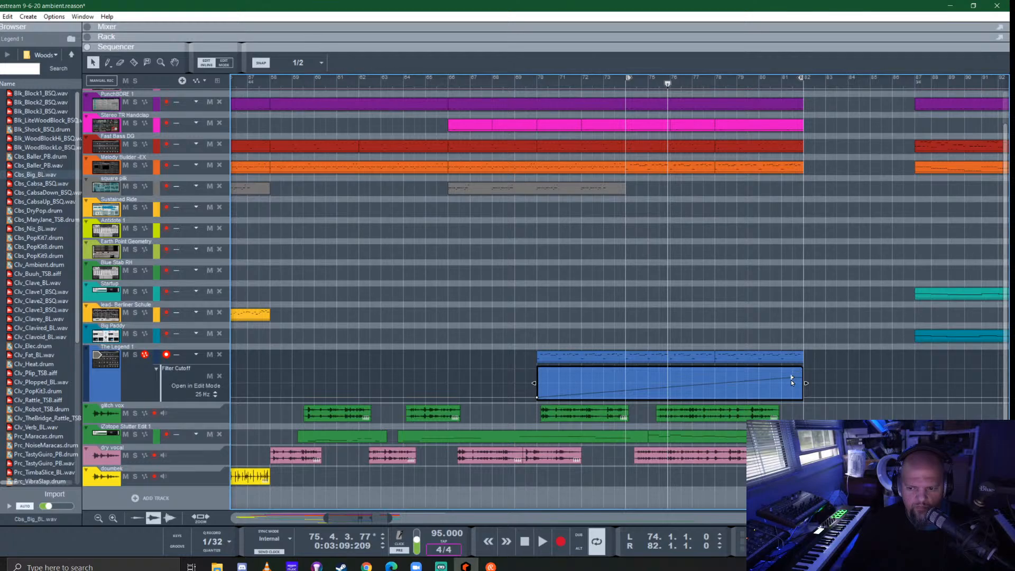
left_click_drag(793, 379, 802, 373)
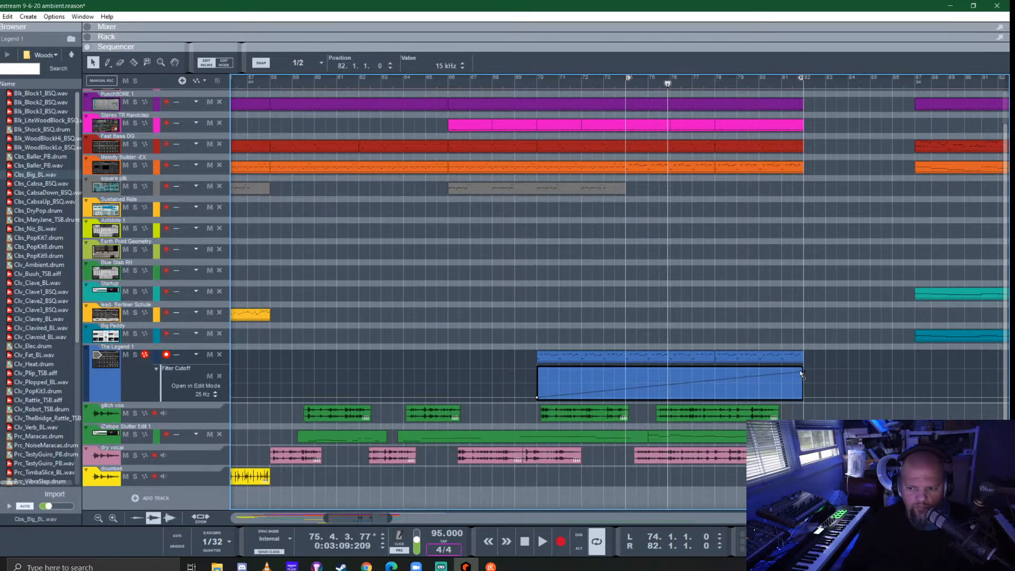
left_click_drag(700, 381, 706, 388)
left_click(540, 83)
key("space")
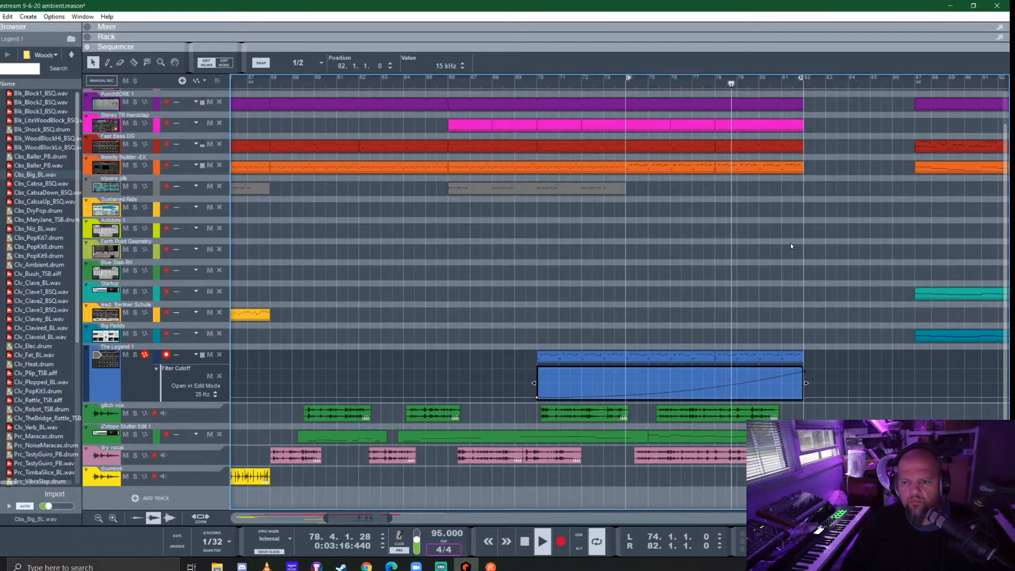
- Listen to Melody Builder -EX soloed from about bar 79, clear the solo and stop playback near bar 82
left_click(757, 167)
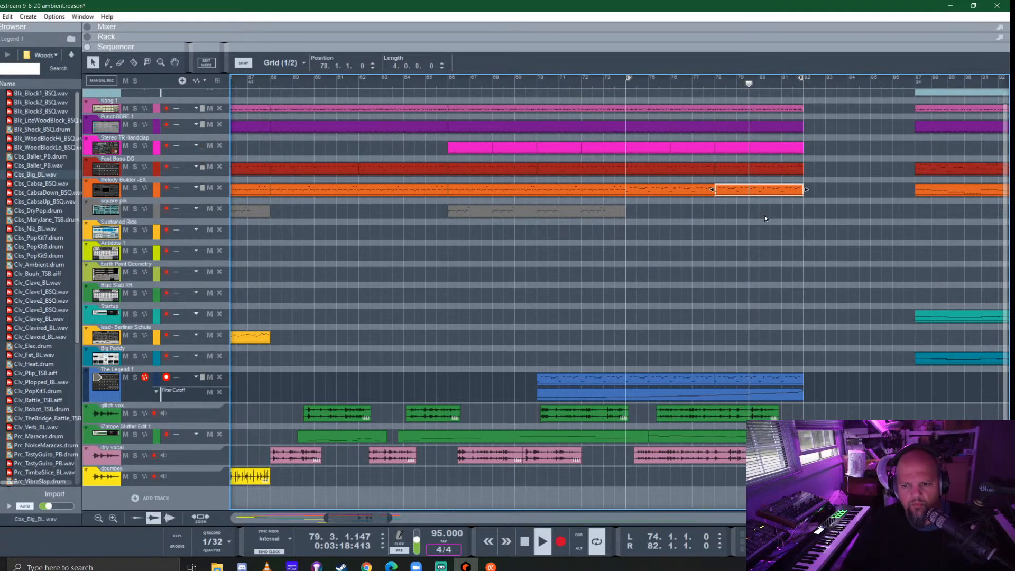
left_click(135, 188)
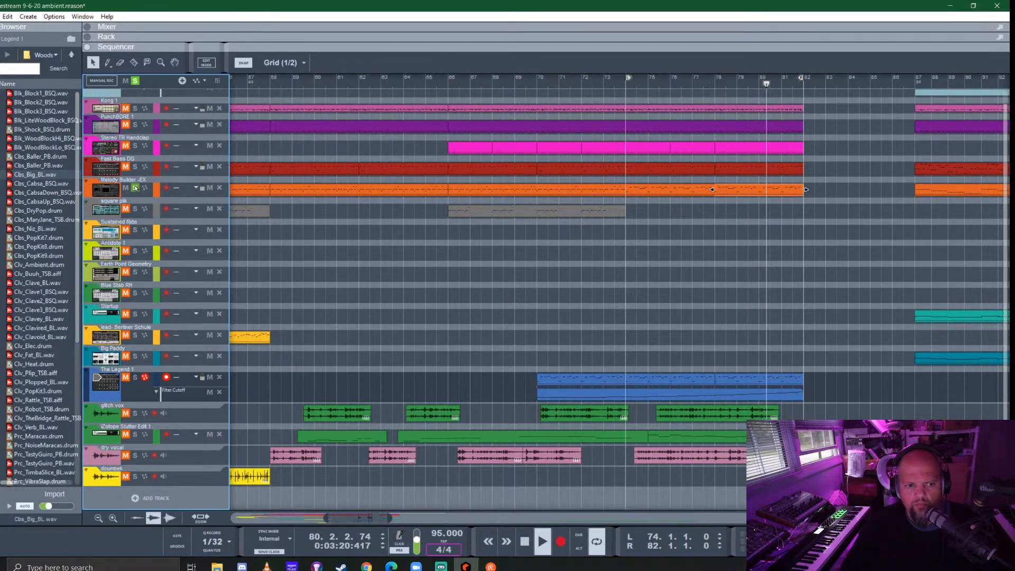
left_click(135, 188)
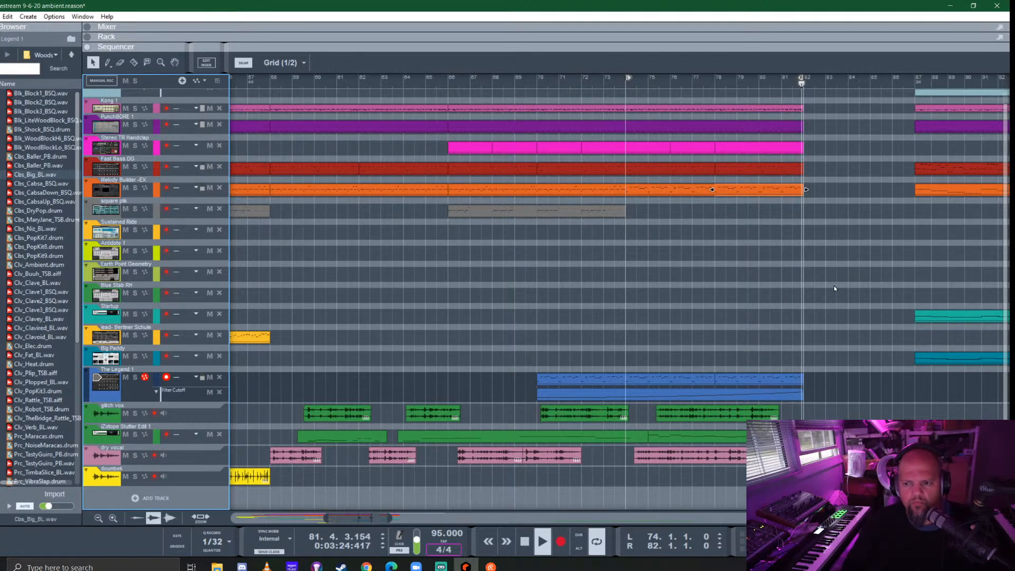
key("space")
- Transpose the Melody Builder -EX clip at bar 78 by 12 semitones
left_click(758, 198)
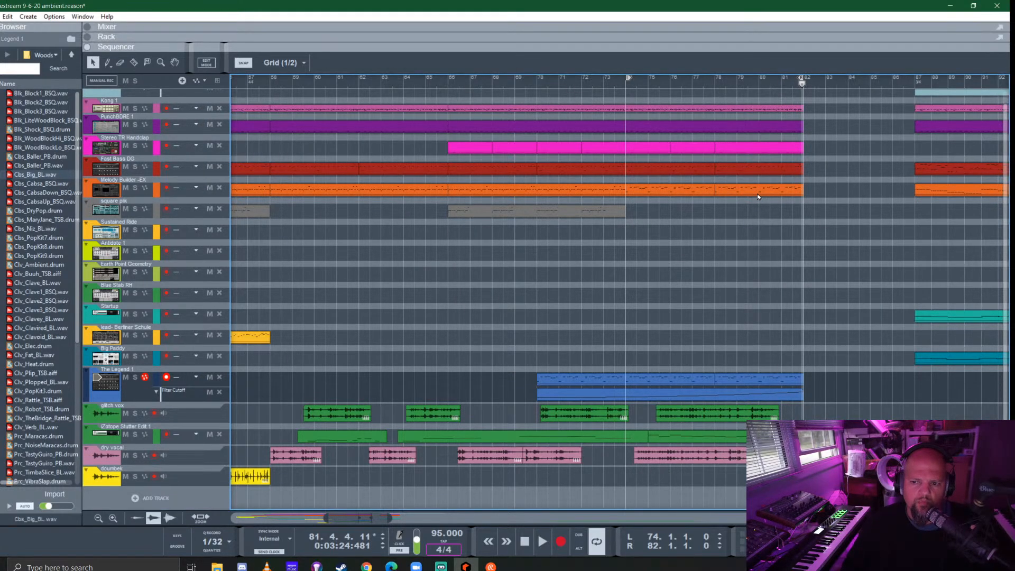
left_click(757, 193)
key("F8")
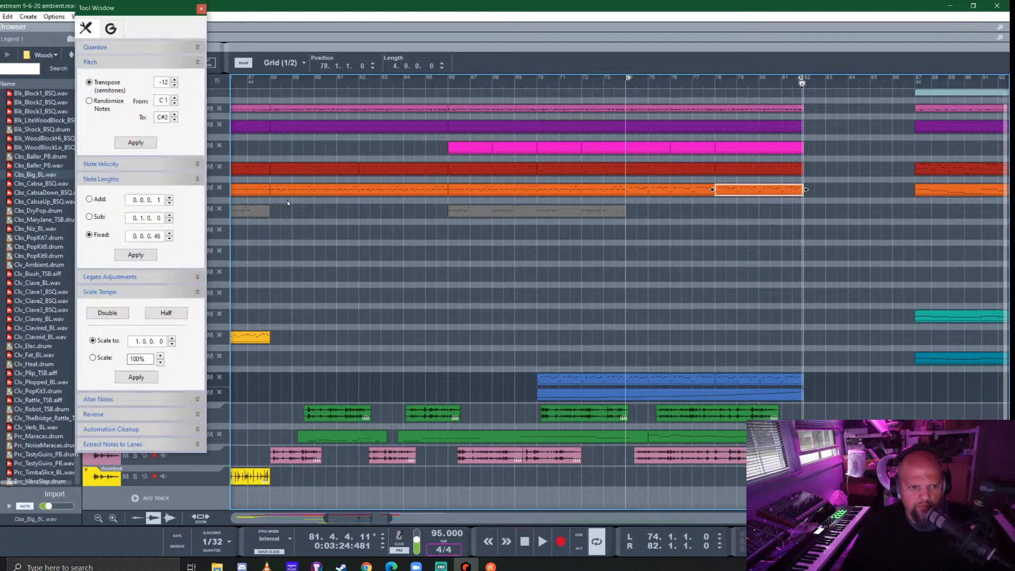
double_click(161, 83)
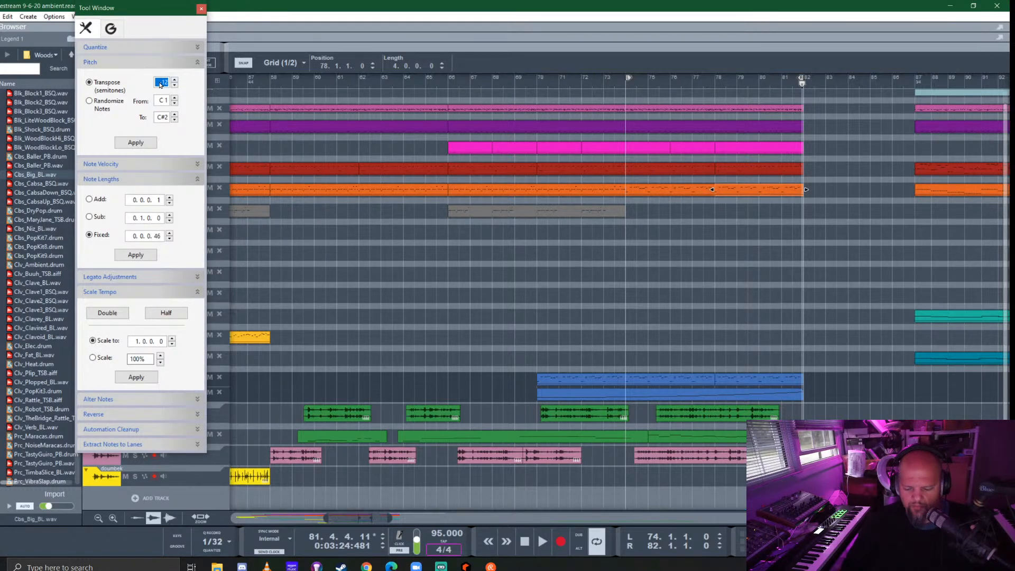
left_click(746, 190)
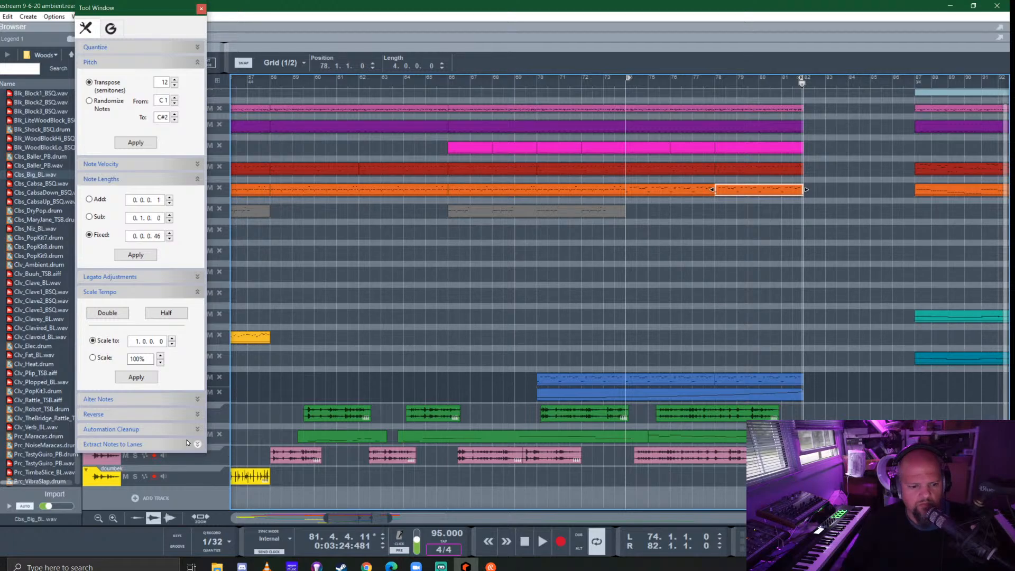
left_click(137, 143)
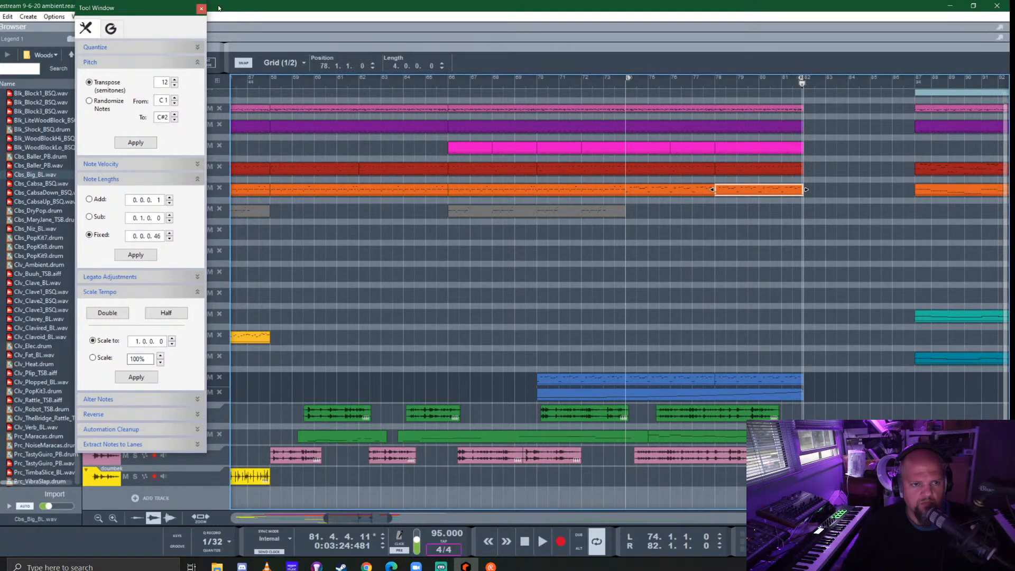
- Close the pitch and note tools and listen to the transposed Melody Builder -EX clip from bar 78 to about bar 82
left_click(201, 10)
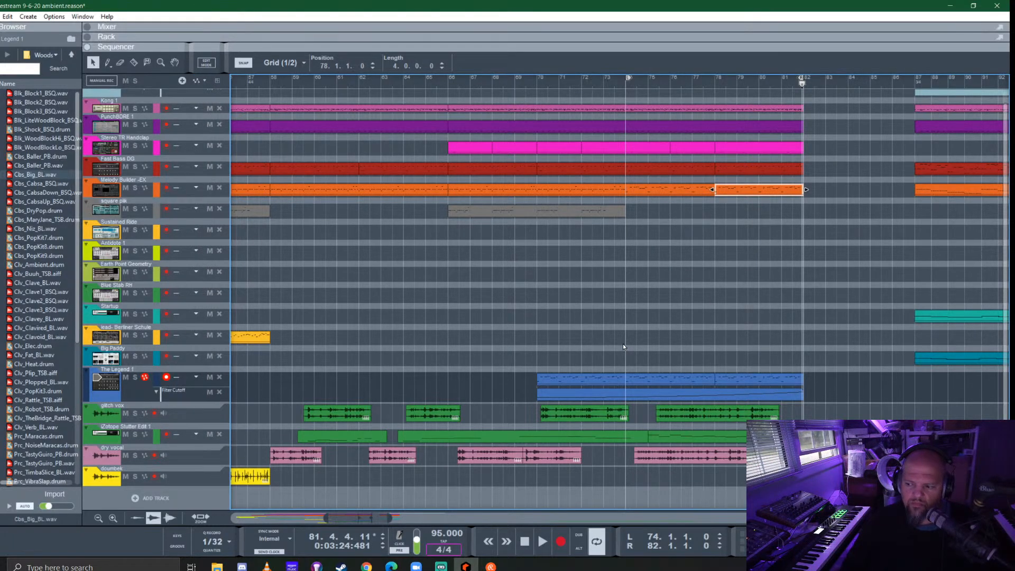
left_click(709, 83)
key("space")
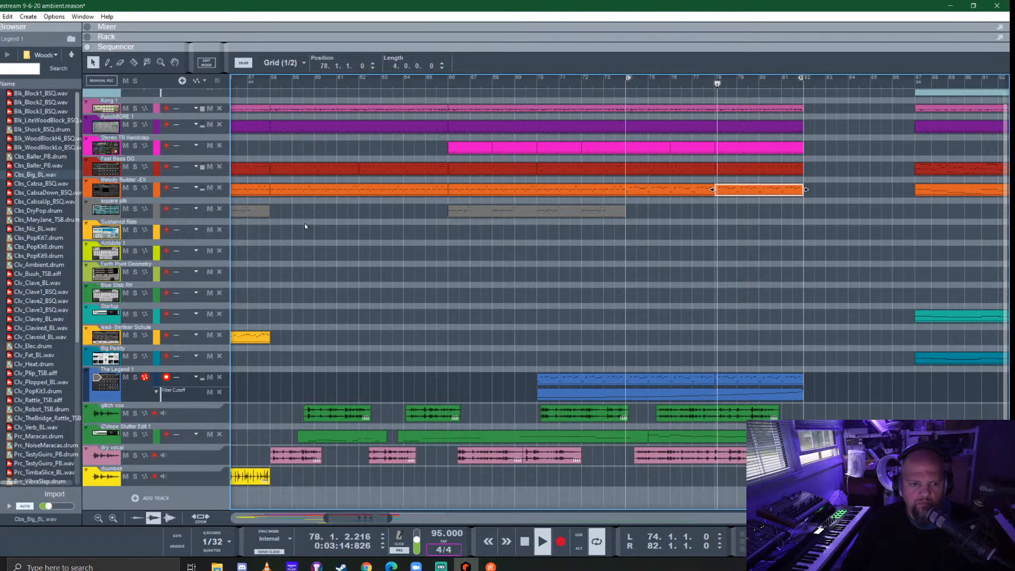
left_click(134, 188)
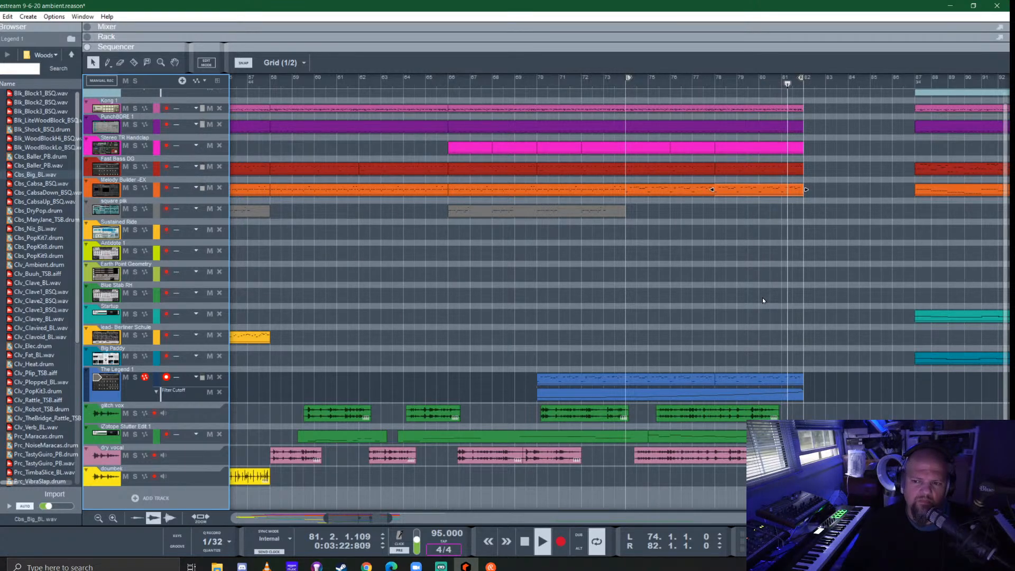
key("space")
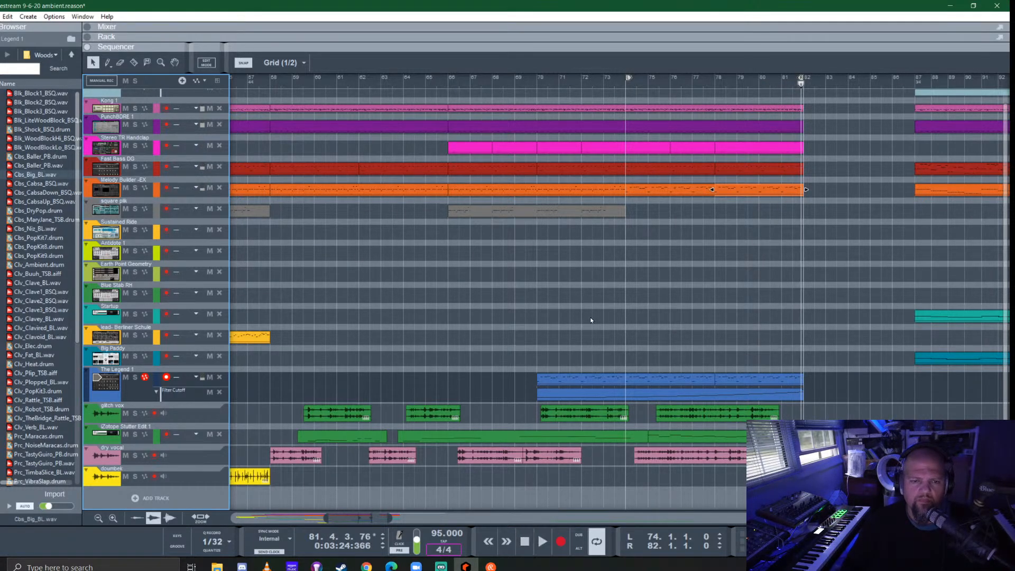
- Solo the Fast Bass DG track and play it from bar 10
scroll(581, 318, "down", 4)
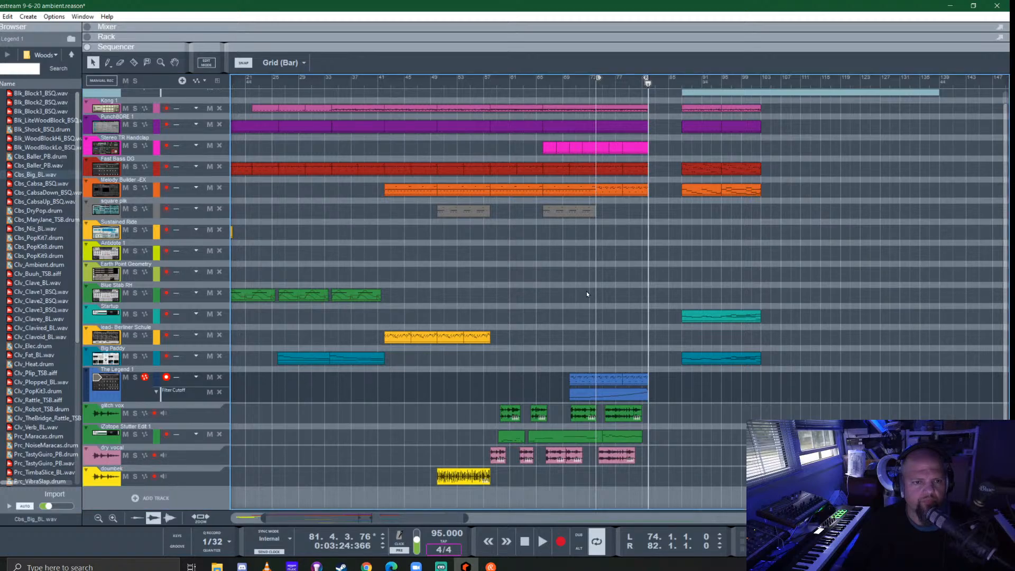
scroll(585, 291, "left", 3)
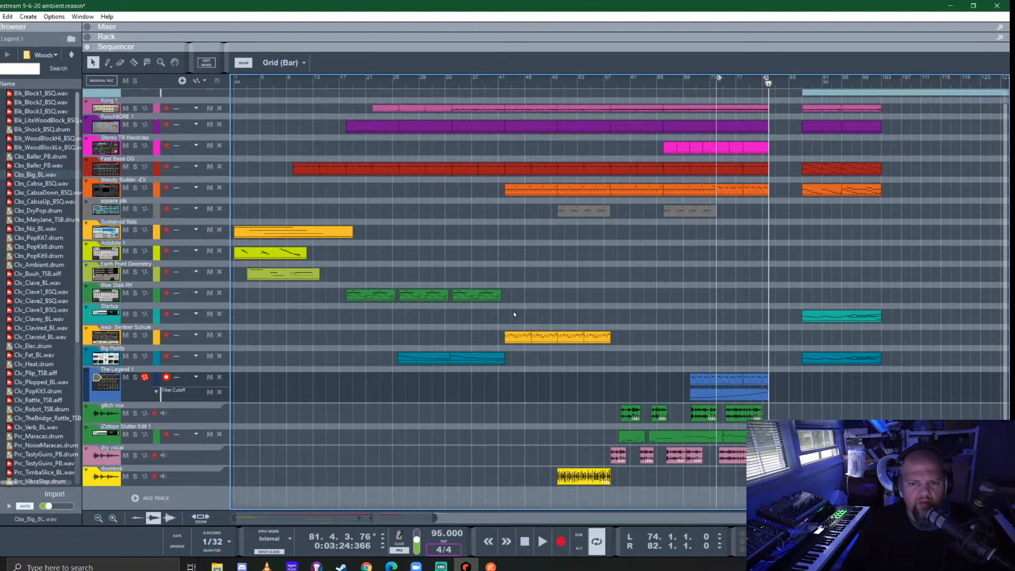
scroll(525, 305, "up", 3)
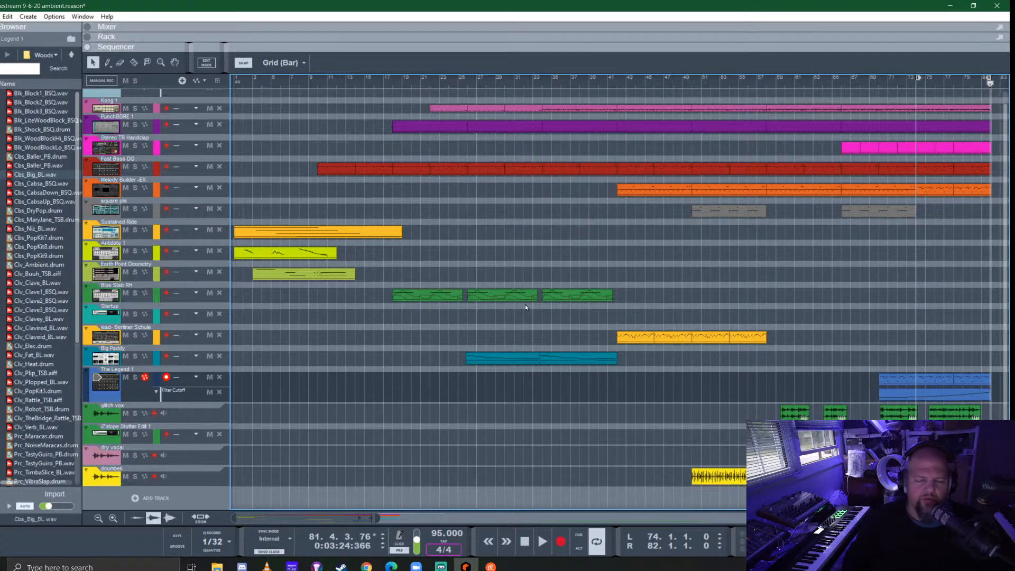
left_click(318, 82)
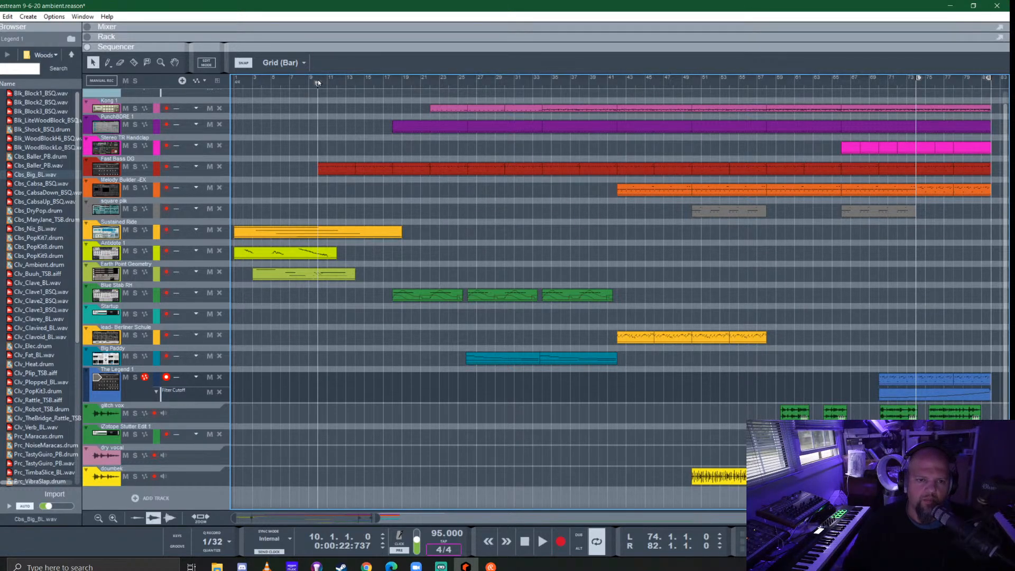
left_click(135, 167)
key("space")
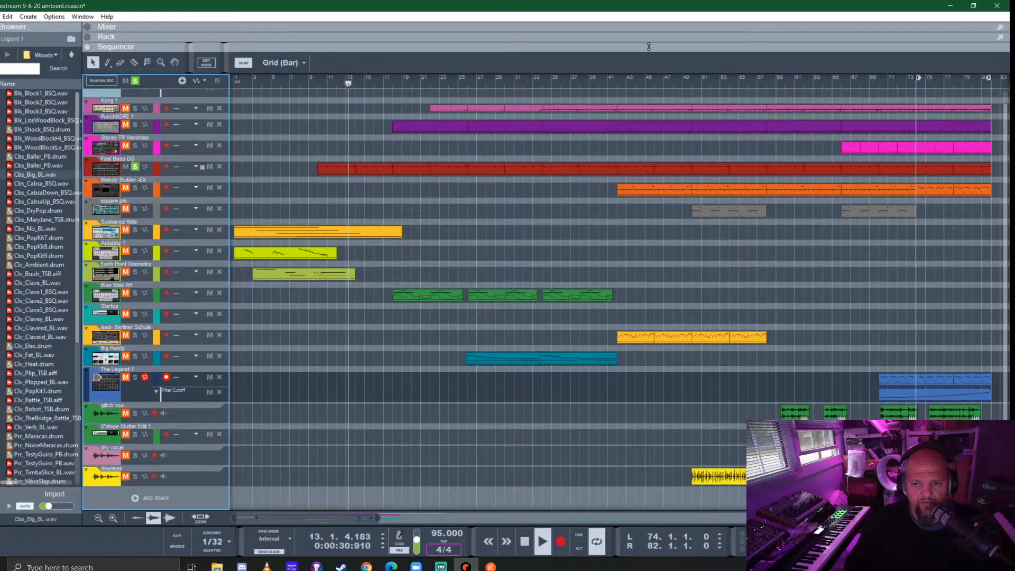
- Fold The Legend 1 in the rack, unfold the Fast Bass DG mix channel and show its insert effects
key("F6")
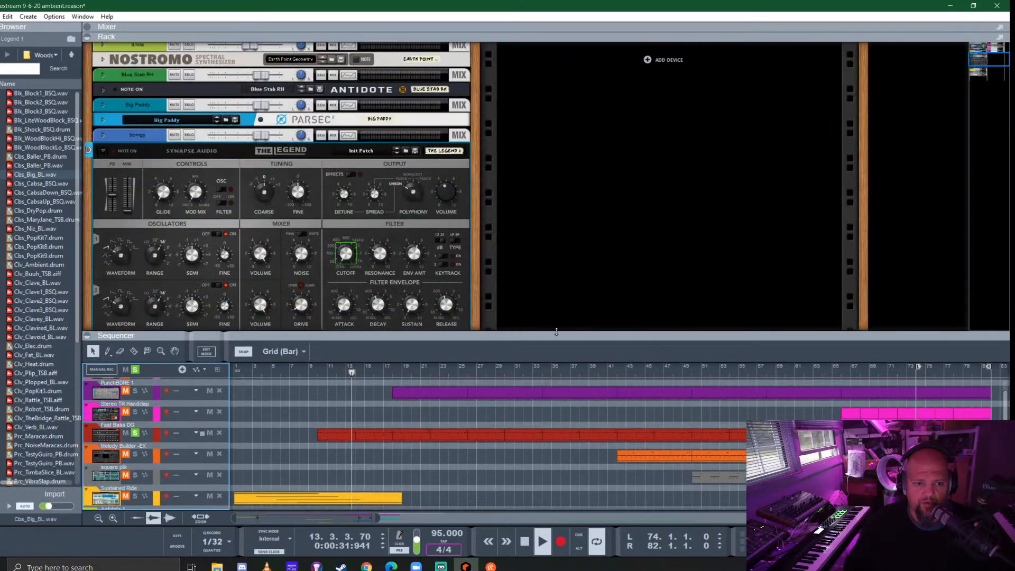
left_click(103, 150)
scroll(260, 190, "up", 5)
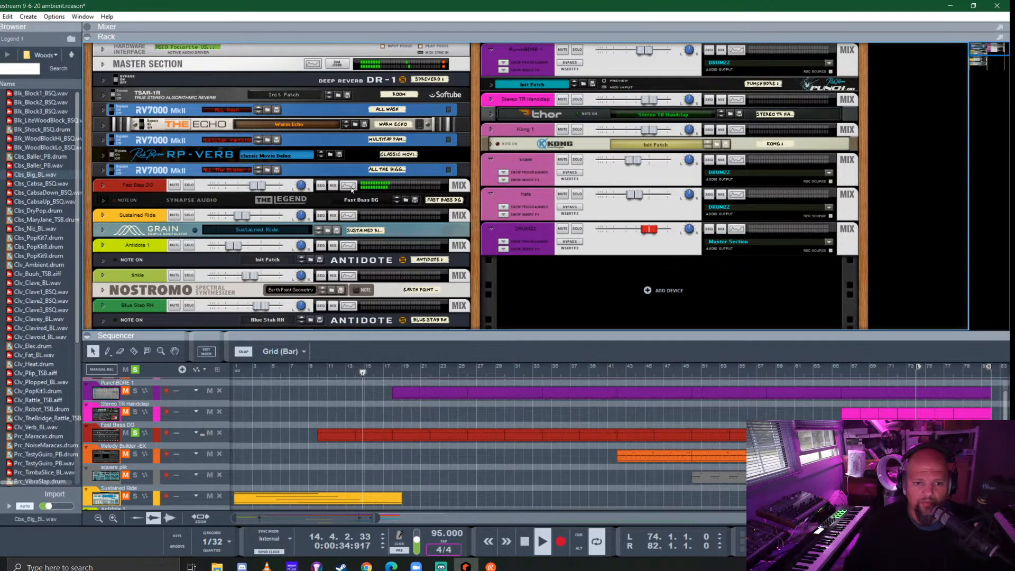
left_click(103, 186)
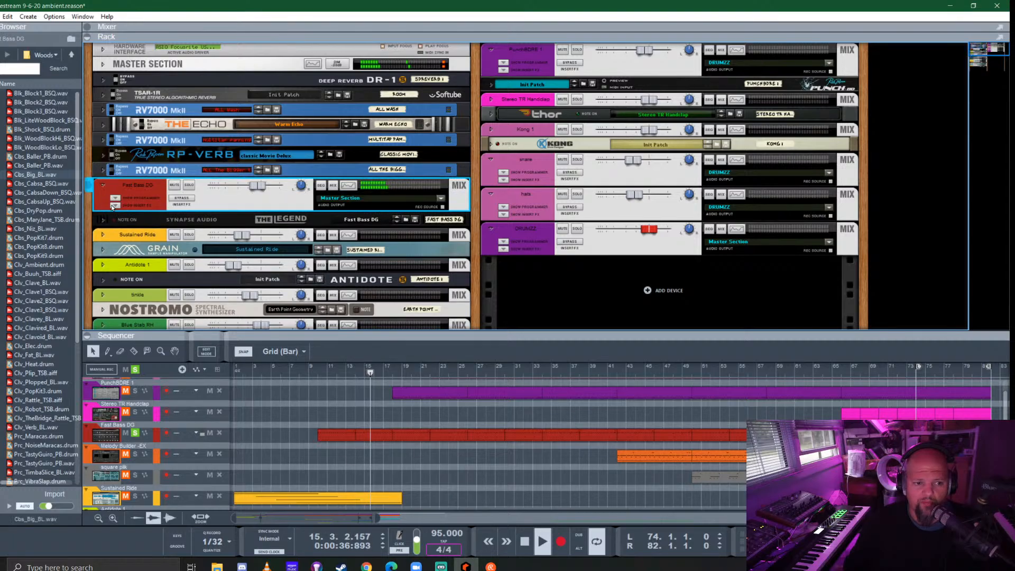
left_click(1, 103)
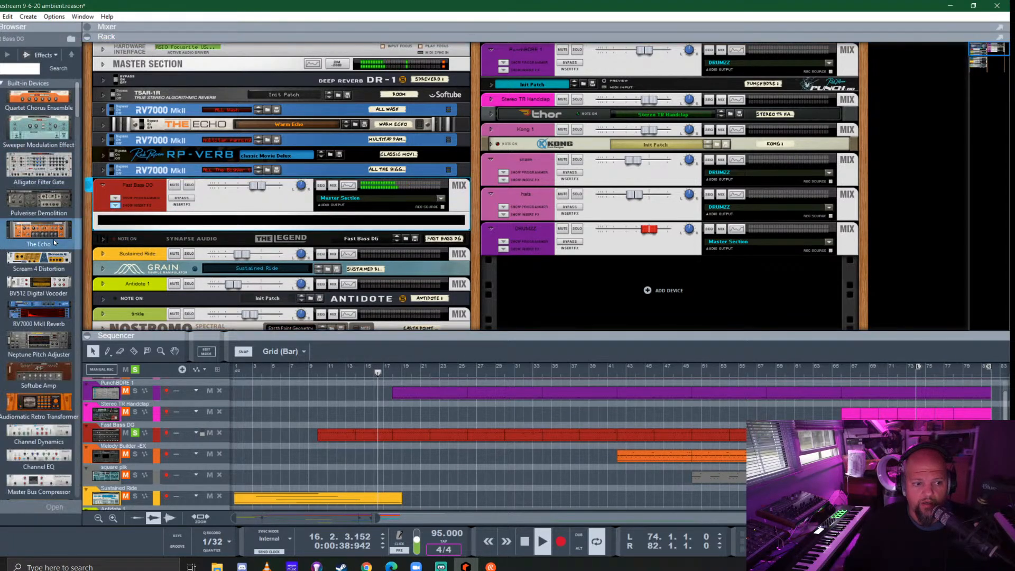
- Add Neutron 3 Elements to the Fast Bass DG insert effects and open its editor
scroll(52, 240, "down", 10)
scroll(53, 238, "down", 2)
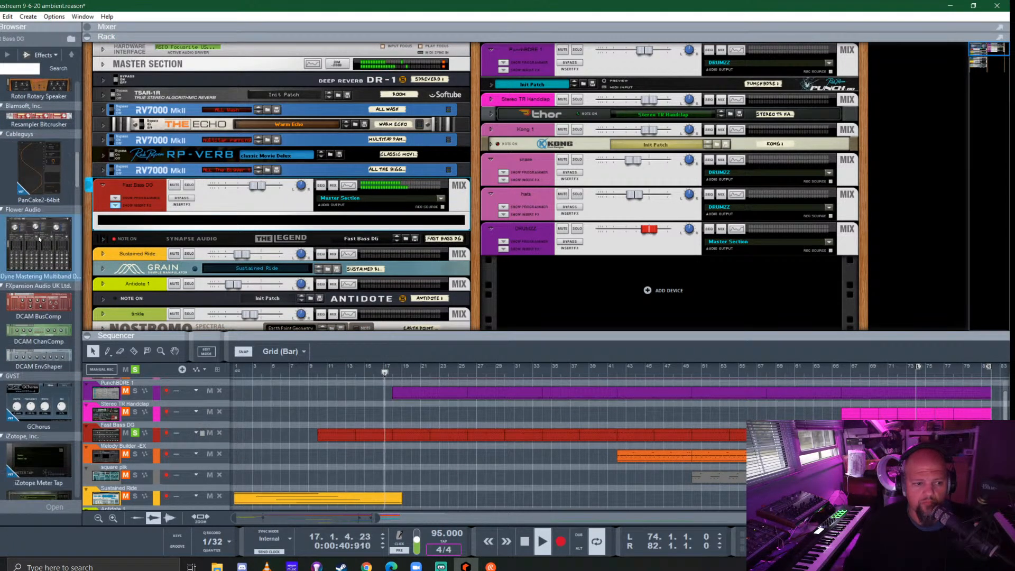
scroll(39, 238, "down", 12)
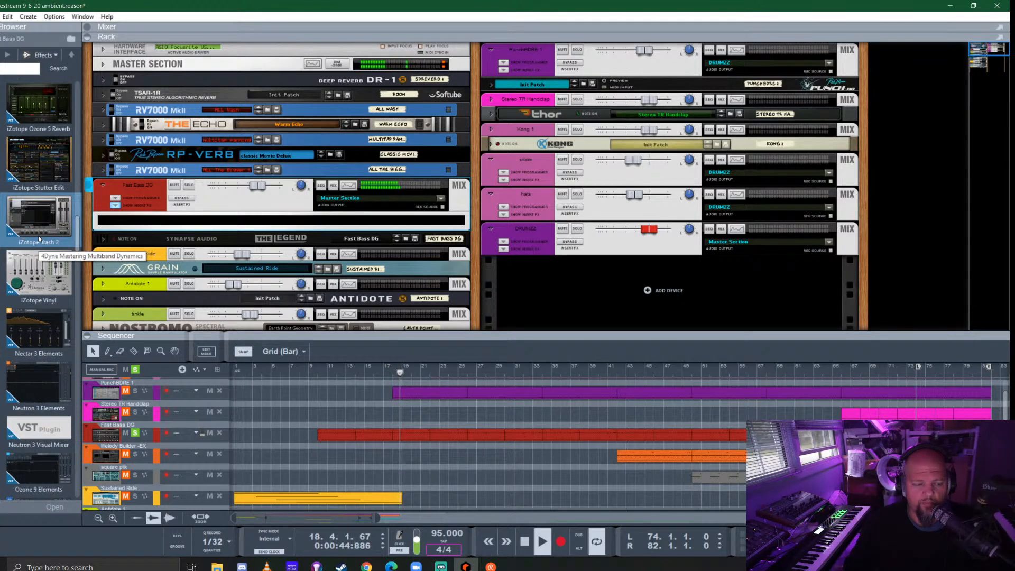
scroll(39, 238, "down", 10)
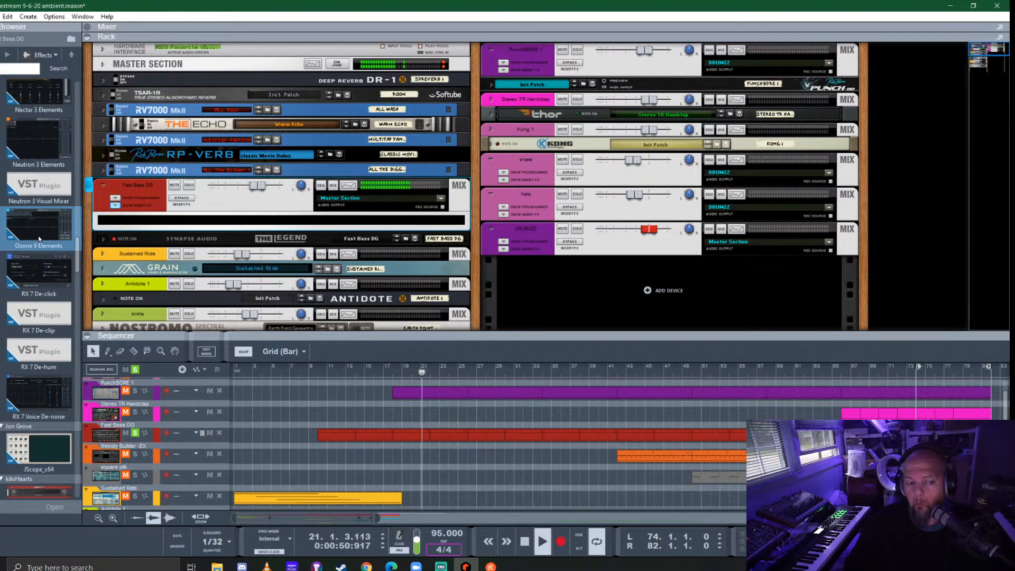
left_click_drag(24, 138, 209, 215)
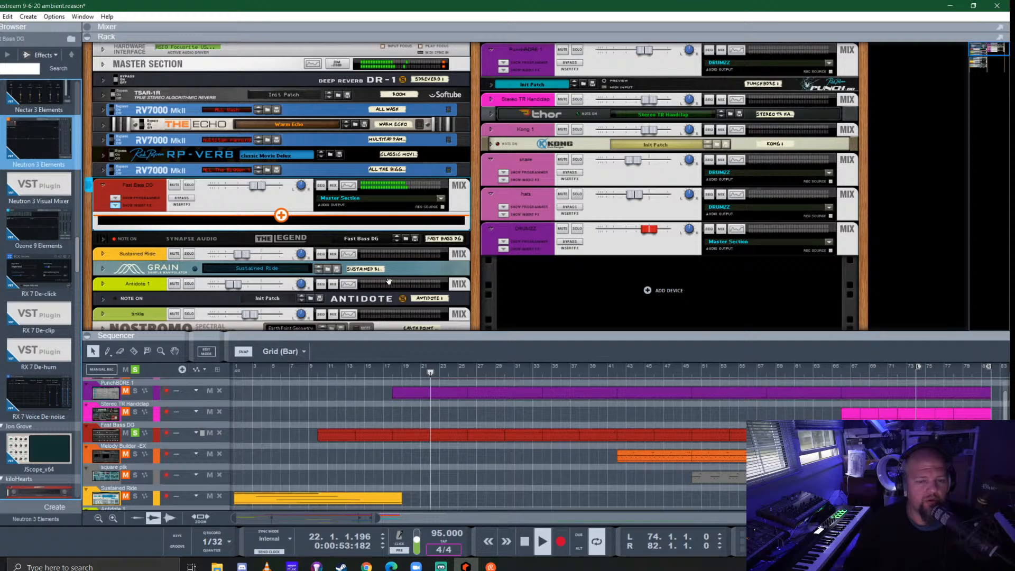
left_click_drag(389, 281, 382, 259)
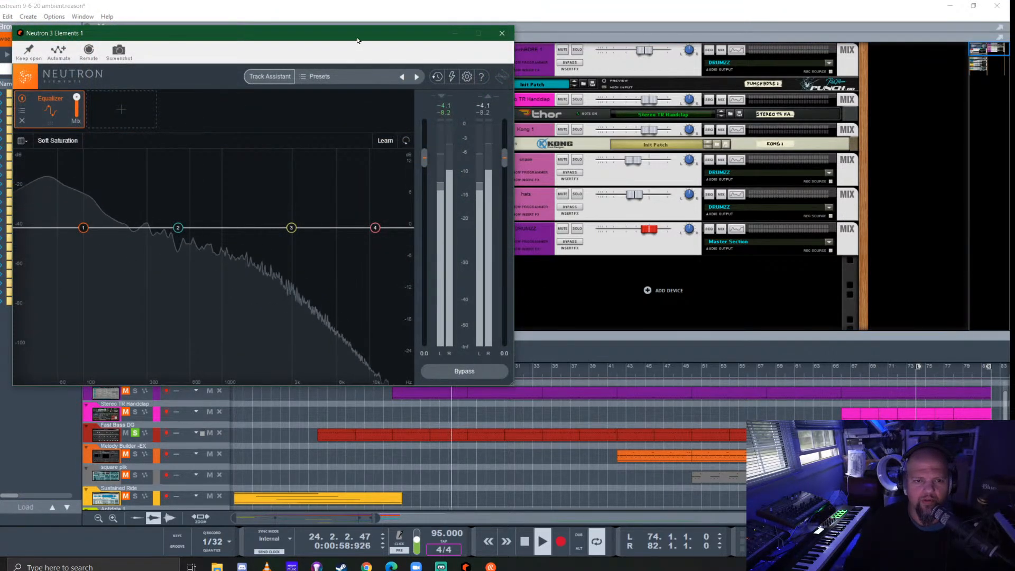
left_click_drag(360, 38, 581, 114)
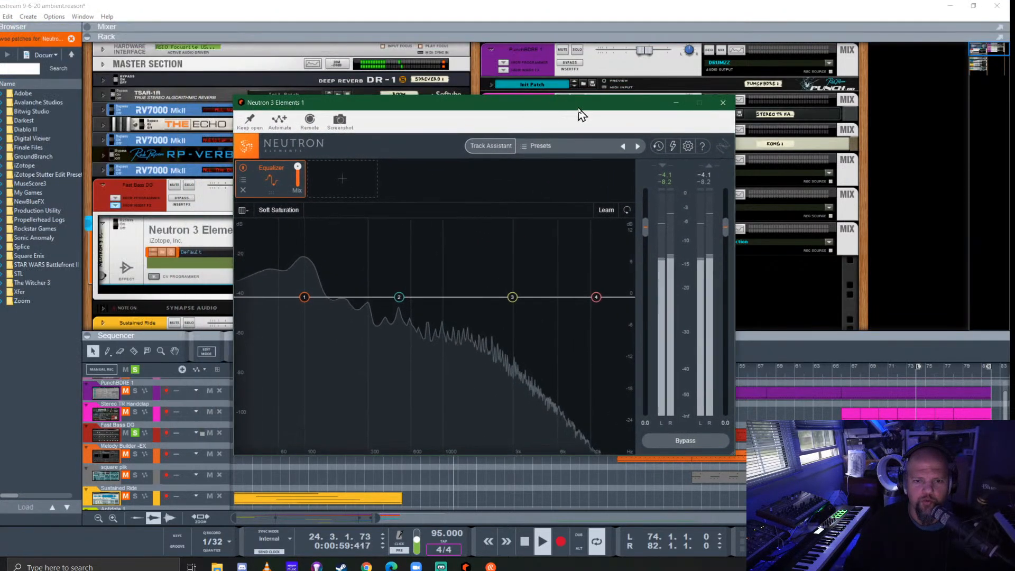
- Audition the Synth Bass presets Thick Stab Bass and Textured Punch in Neutron 3 Elements
left_click(534, 146)
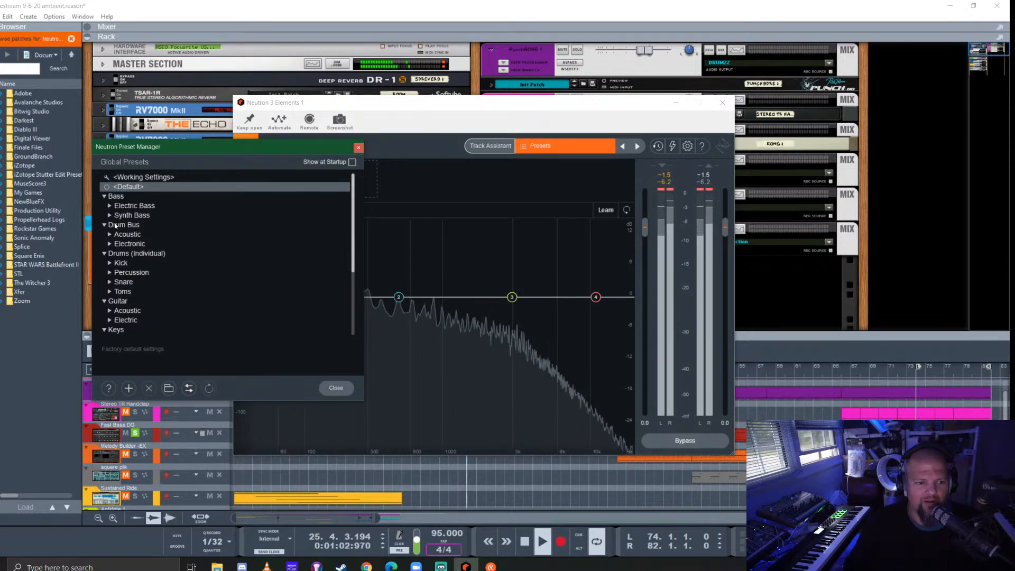
left_click(109, 216)
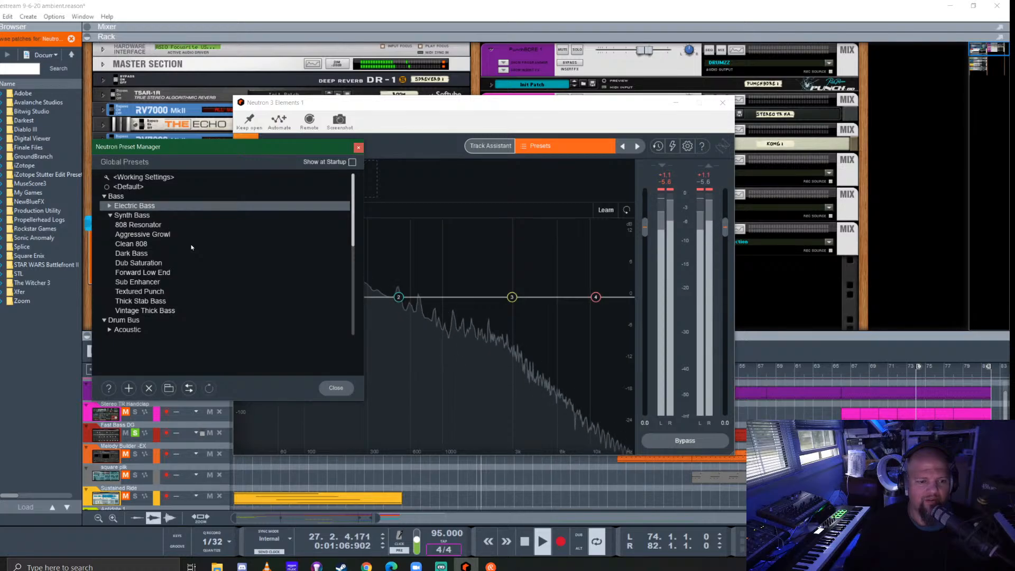
left_click(145, 301)
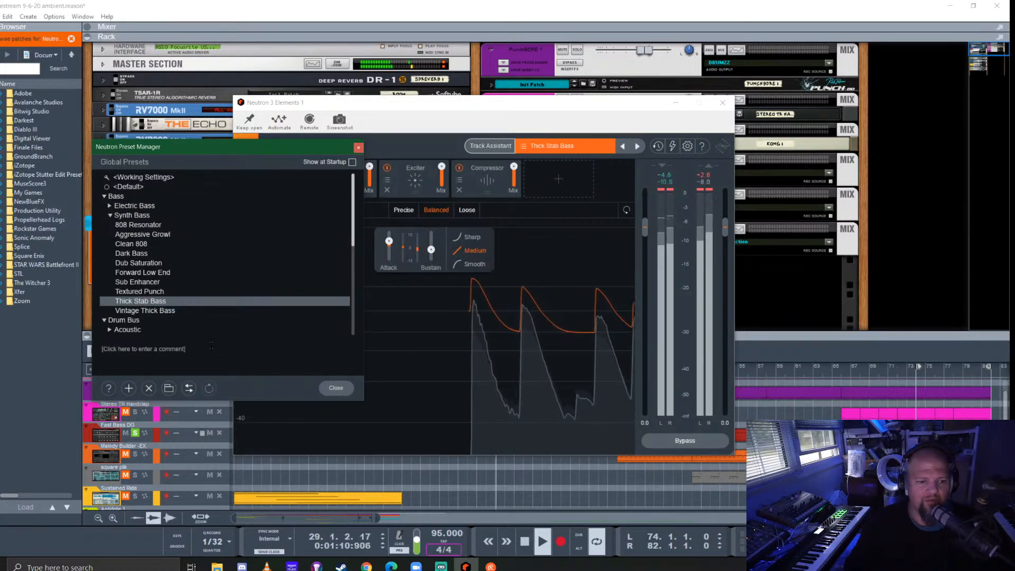
left_click(157, 291)
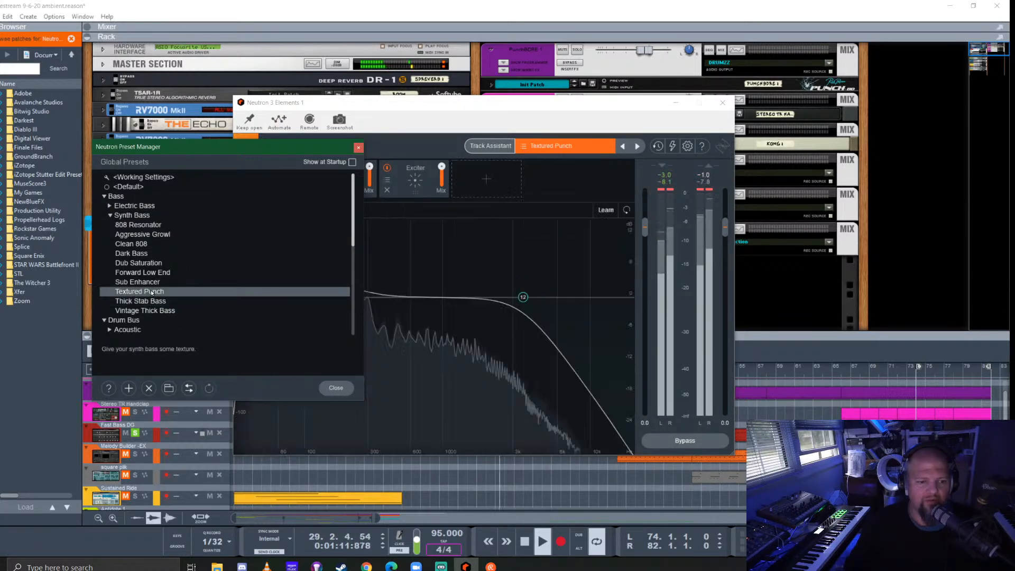
left_click(336, 390)
- Run Neutron's Track Assistant with the instrument set to Bass and the Balanced style, and accept its suggestion
left_click(494, 143)
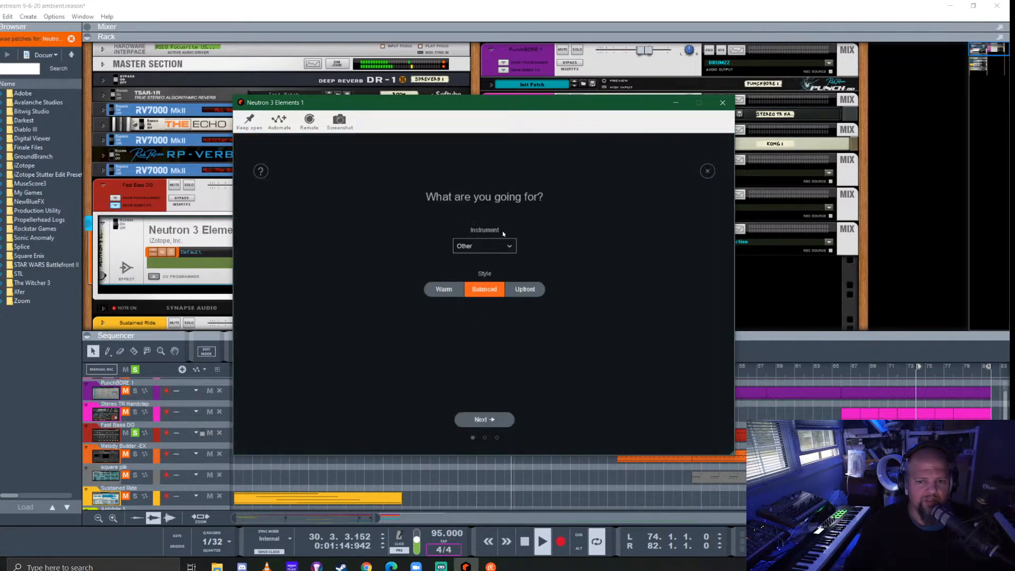
left_click(501, 245)
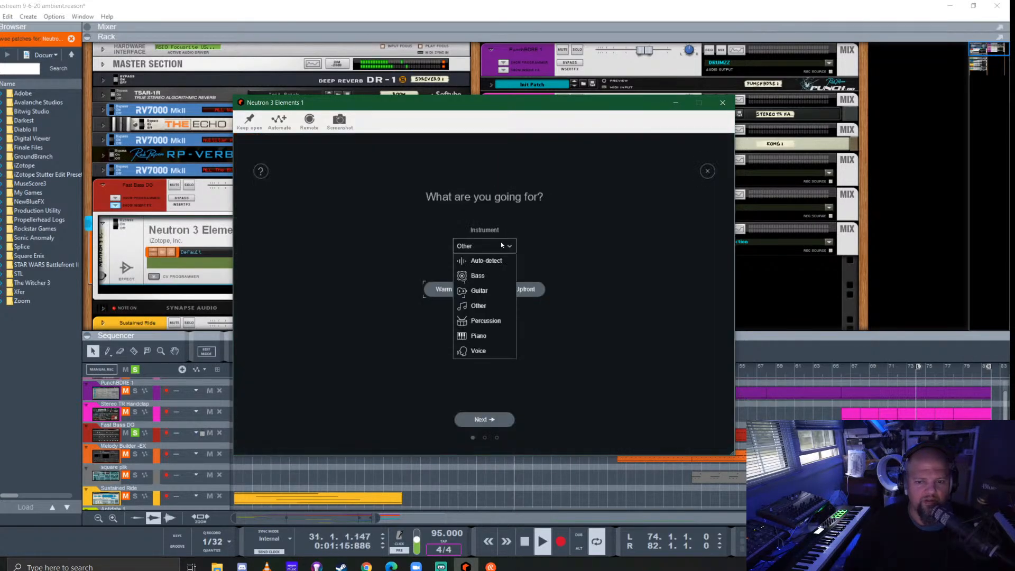
left_click(485, 276)
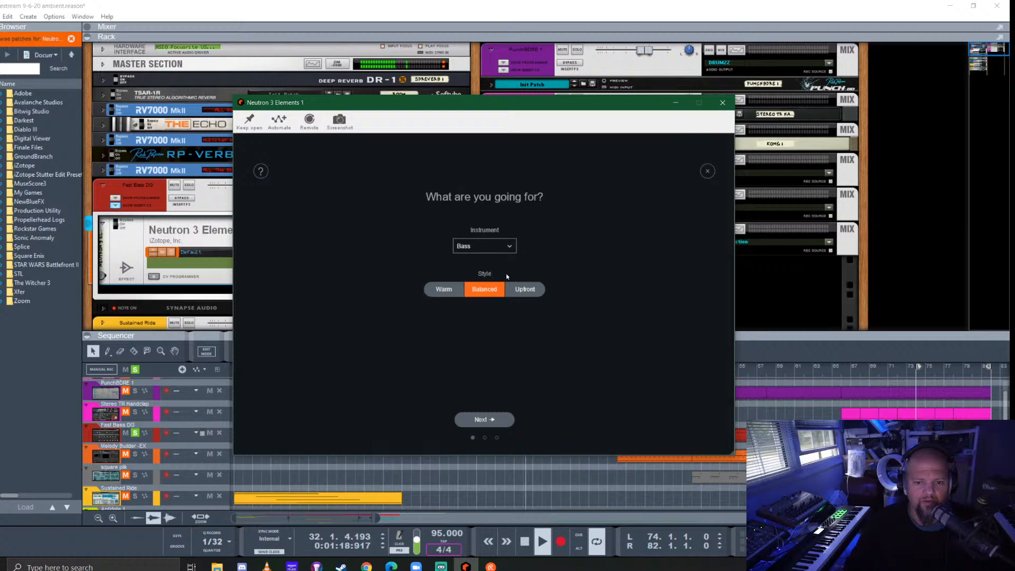
left_click(487, 419)
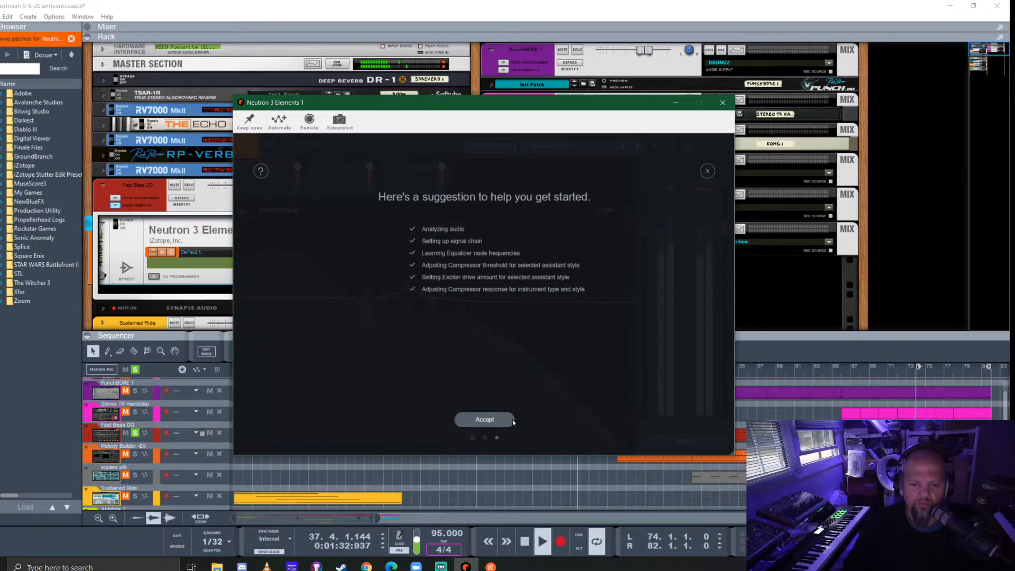
left_click(482, 420)
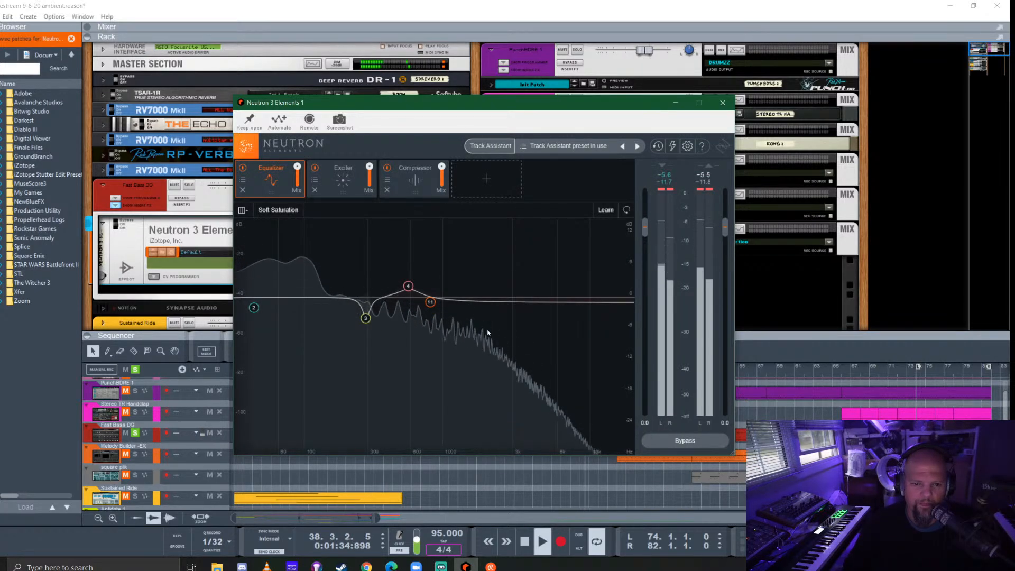
- Switch Neutron's compressor to Vintage Mode with Peak detection and lower its threshold to about -28.4 dB
left_click(415, 179)
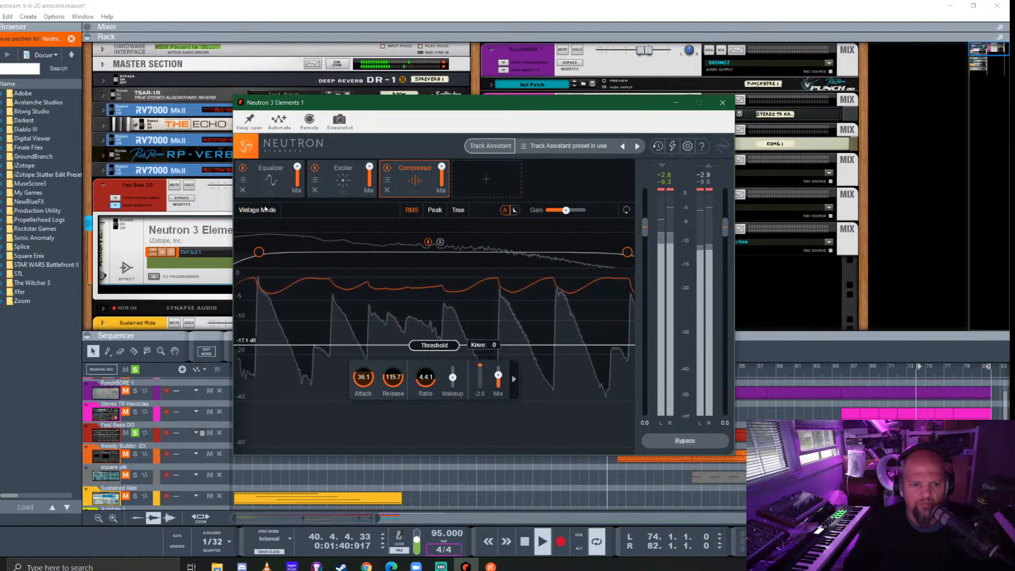
left_click(439, 211)
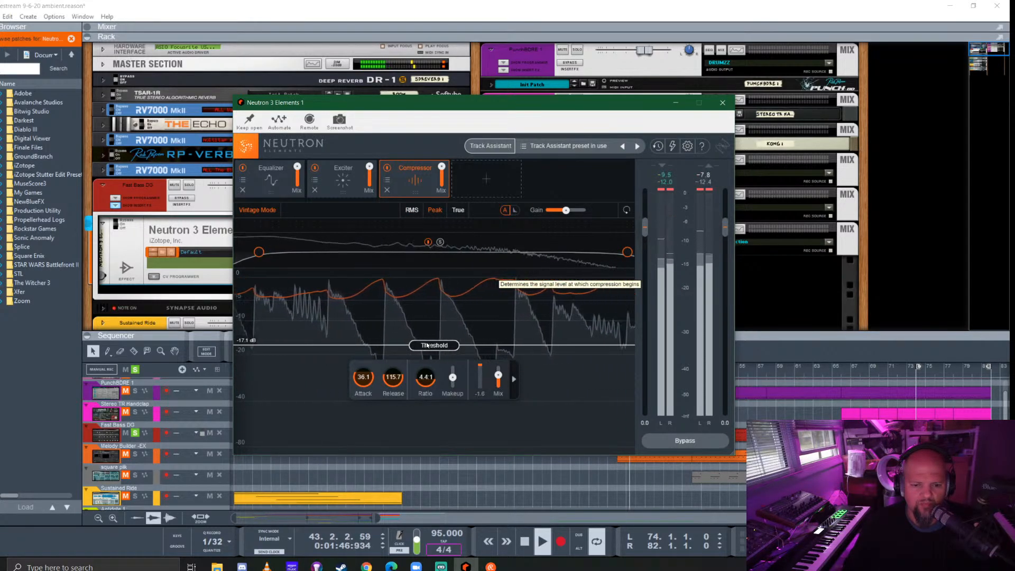
left_click_drag(432, 347, 459, 378)
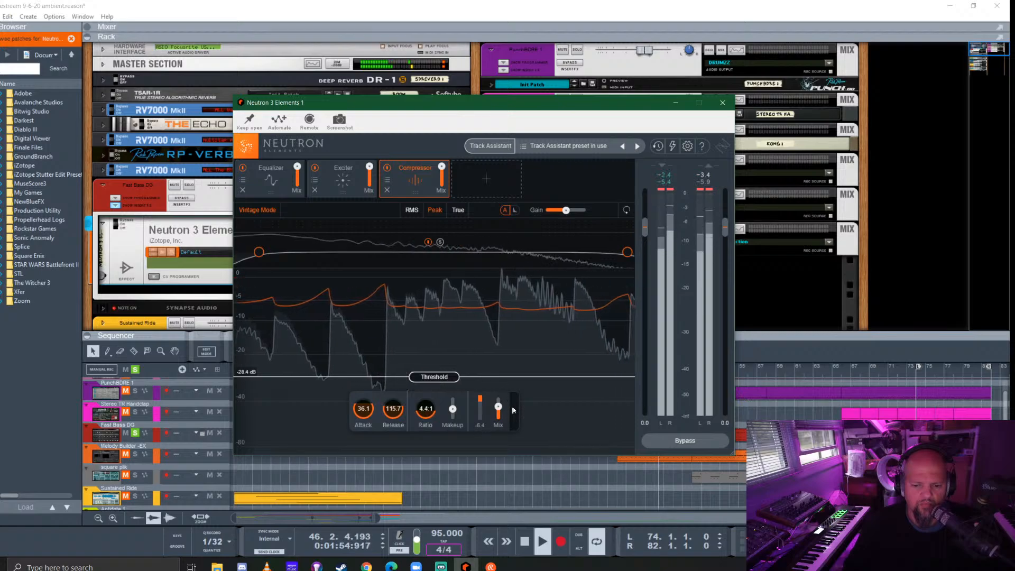
- Check the compressor's sidechain options, hide them again and close the Neutron editor
left_click(513, 410)
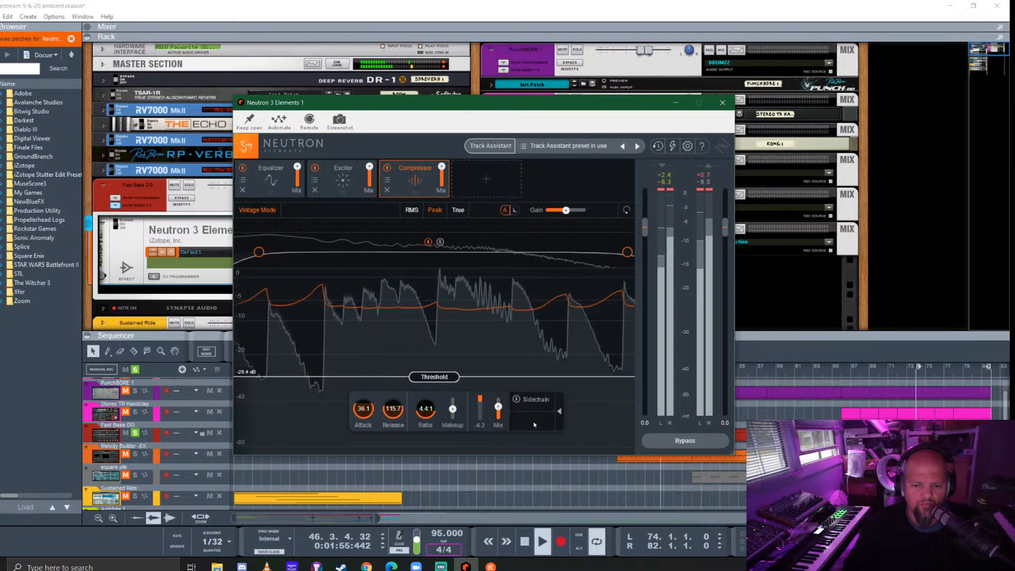
left_click(558, 410)
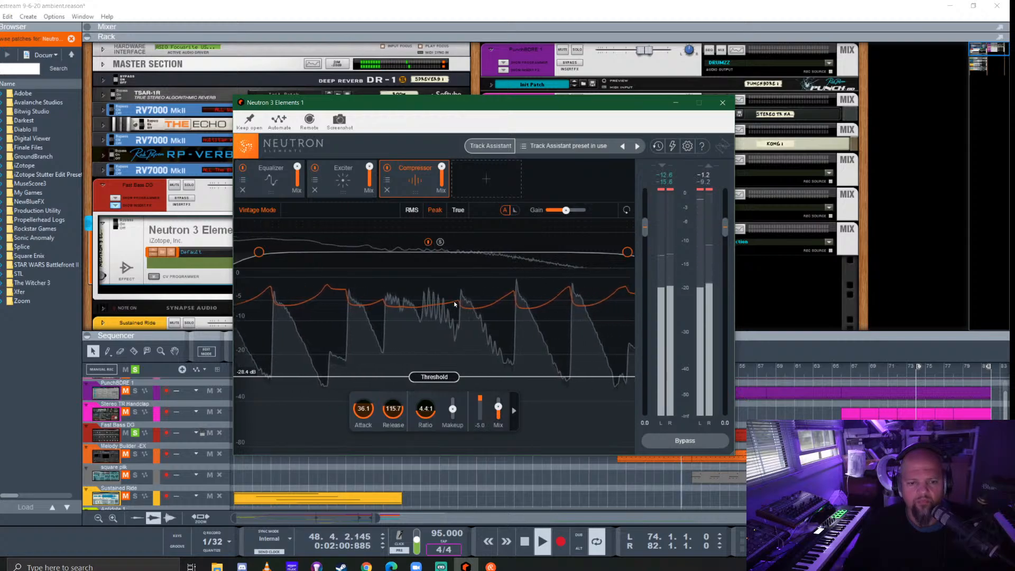
mouse_move(454, 413)
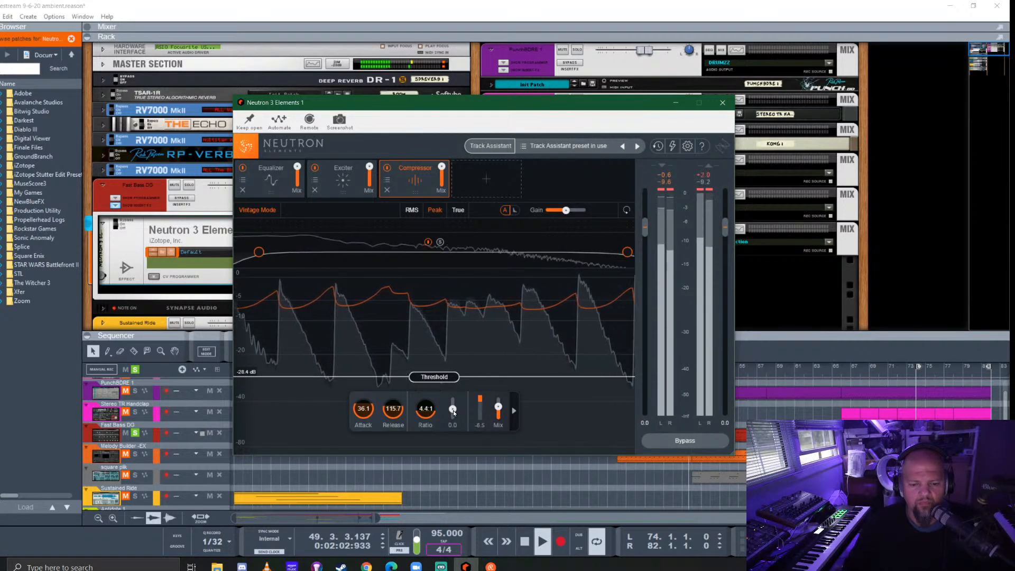
left_click(723, 102)
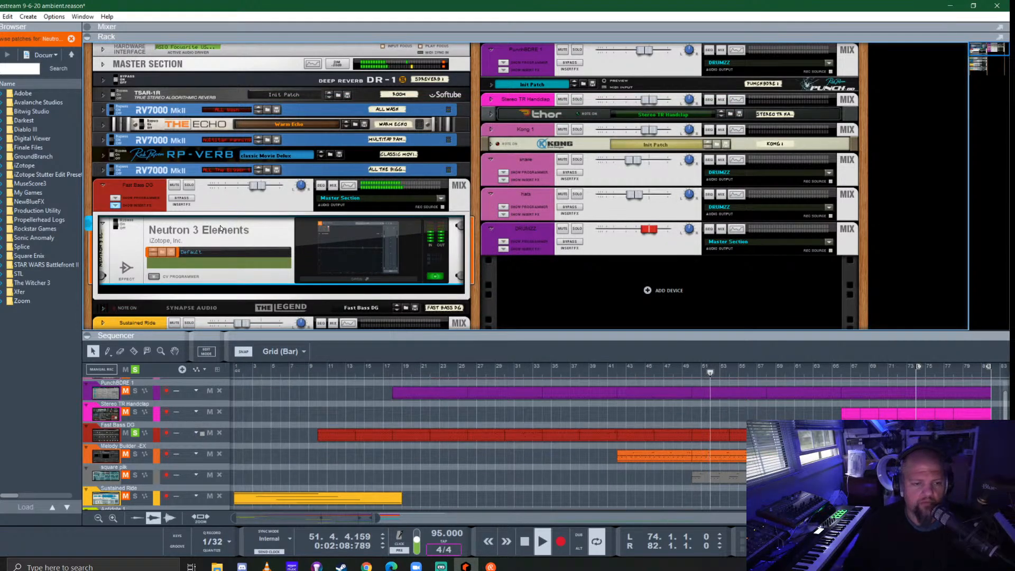
- Replace Neutron 3 Elements in the Fast Bass DG channel's inserts with the MBC Multiband Compressor from the effects browser
key("Delete")
left_click(1, 114)
scroll(29, 263, "down", 5)
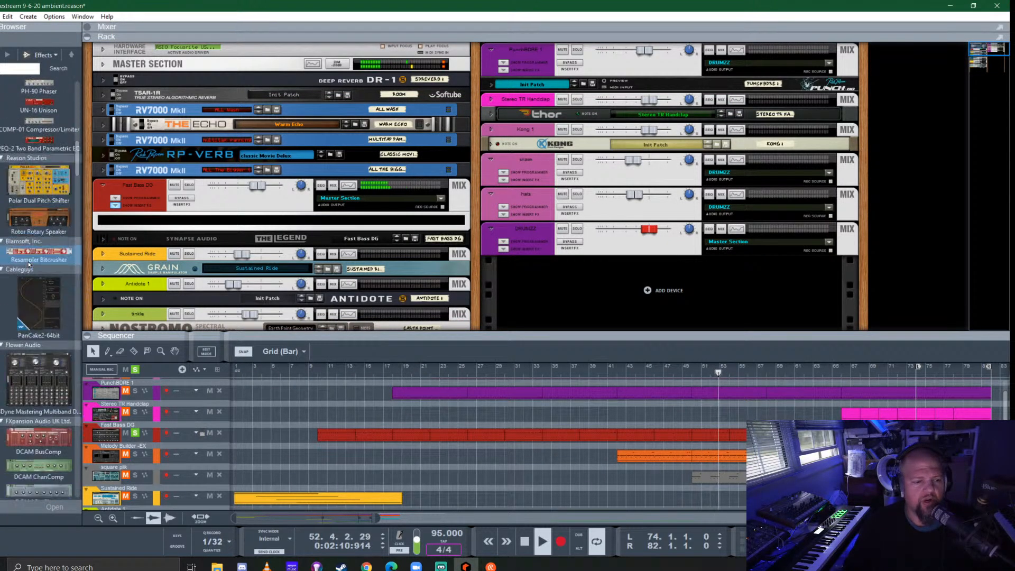
scroll(28, 262, "down", 10)
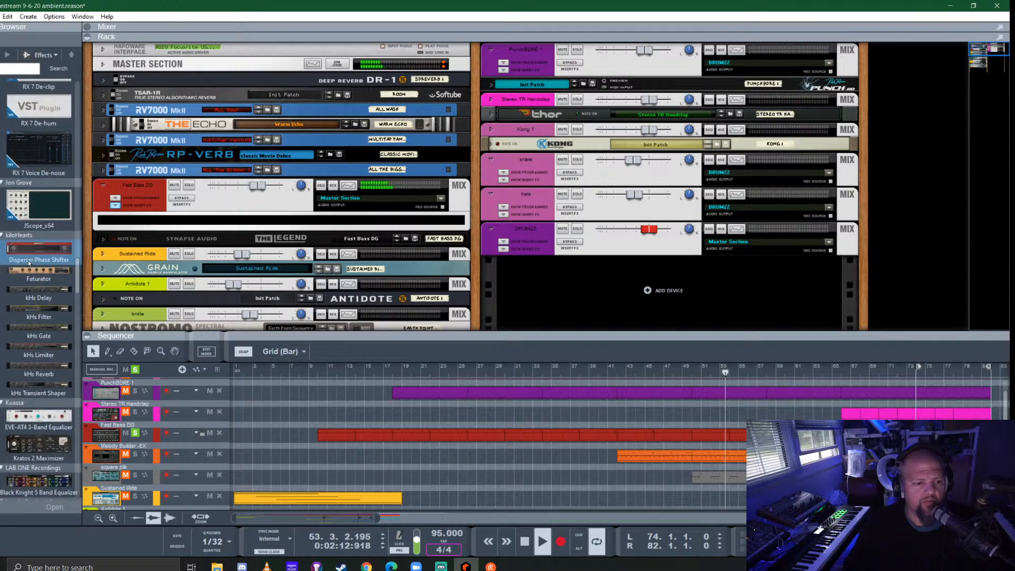
scroll(30, 263, "down", 10)
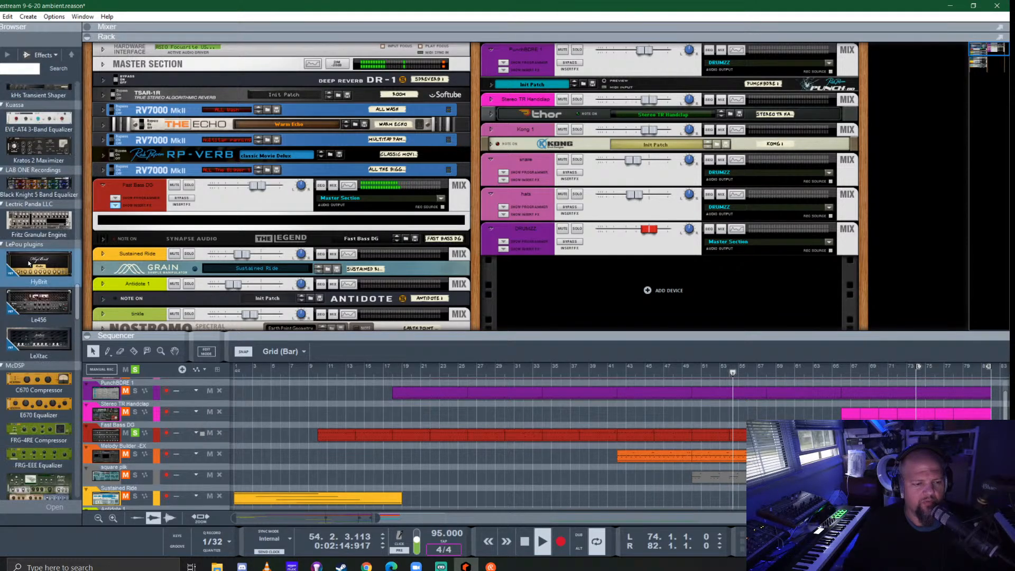
scroll(29, 263, "down", 5)
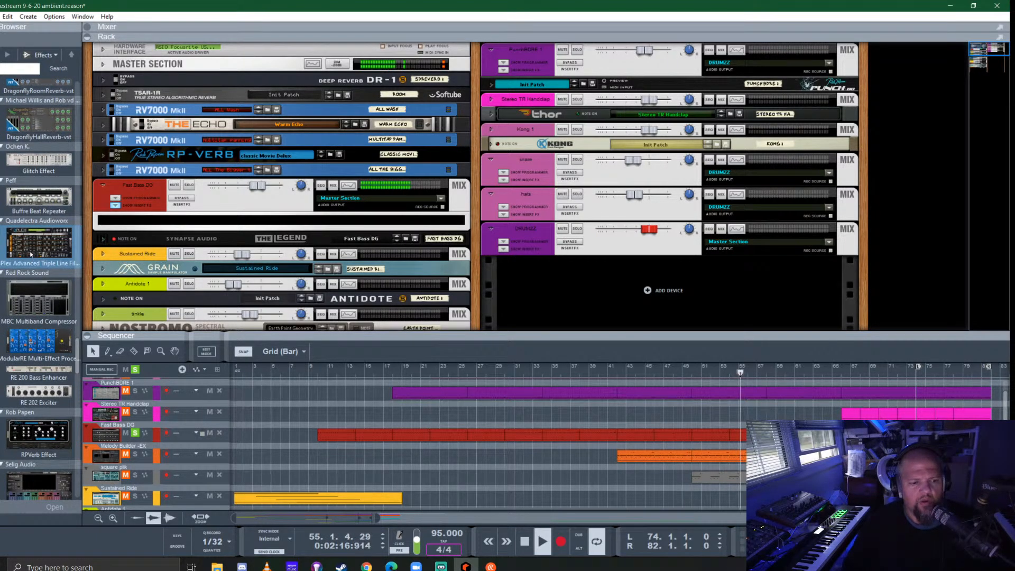
left_click_drag(30, 299, 241, 233)
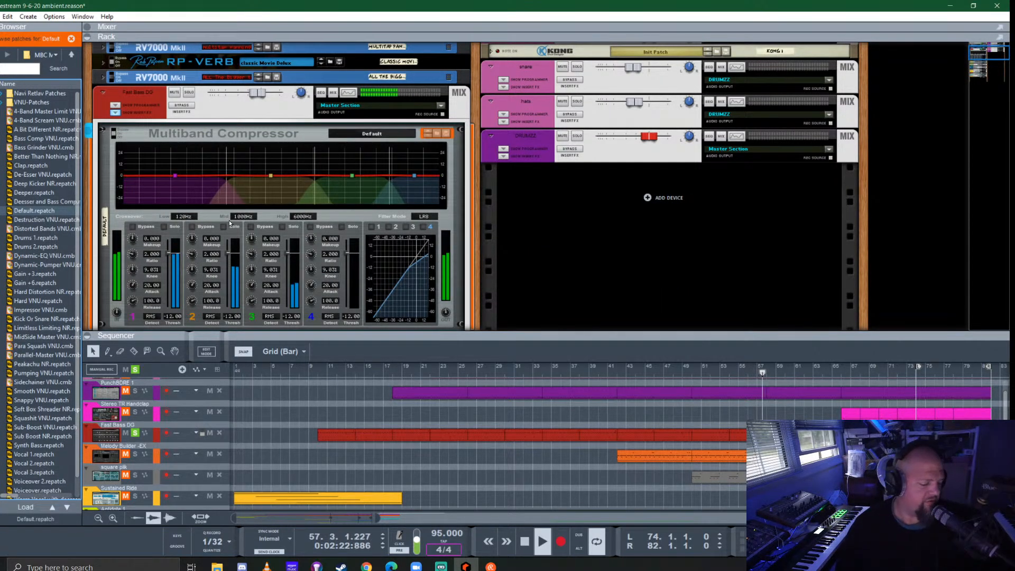
- Solo band 1 of the Multiband Compressor and load the Synth Bass patch into it
left_click(163, 227)
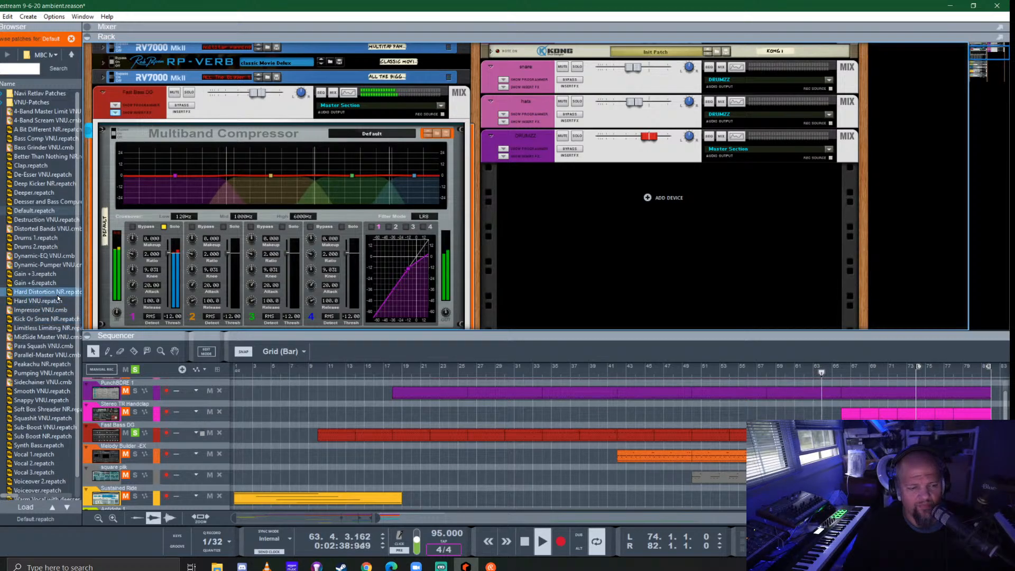
double_click(43, 445)
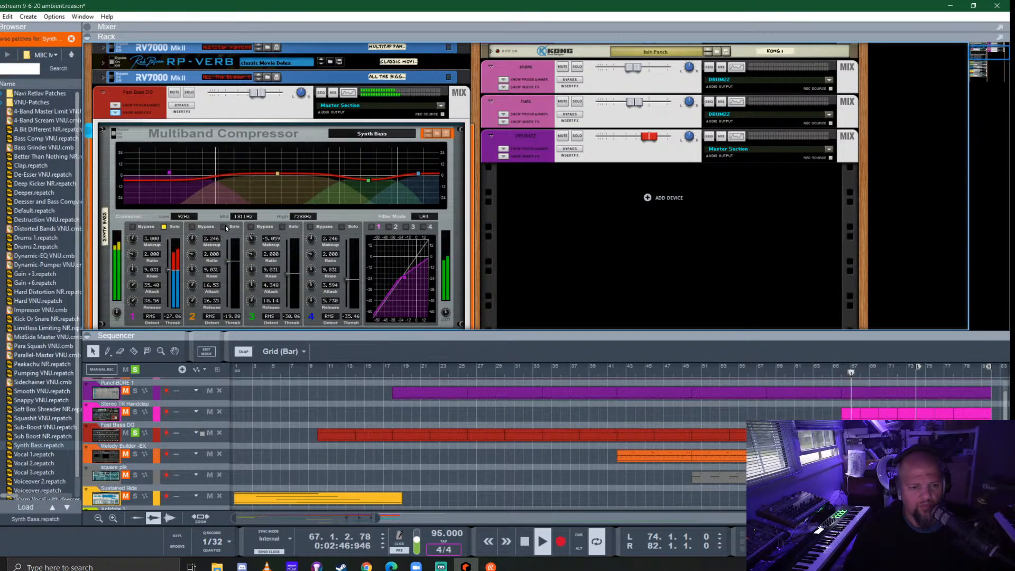
- Audition band 2 on its own, end the soloing of bands 1 and 2, and set band 2's threshold to about -21.66 dB
left_click(224, 227)
left_click(164, 226)
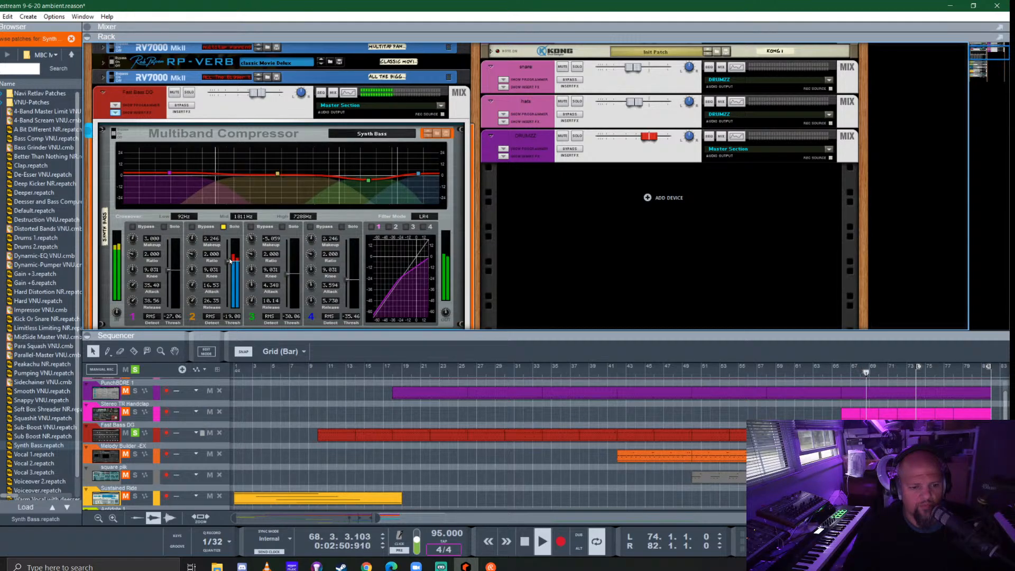
left_click_drag(230, 260, 230, 268)
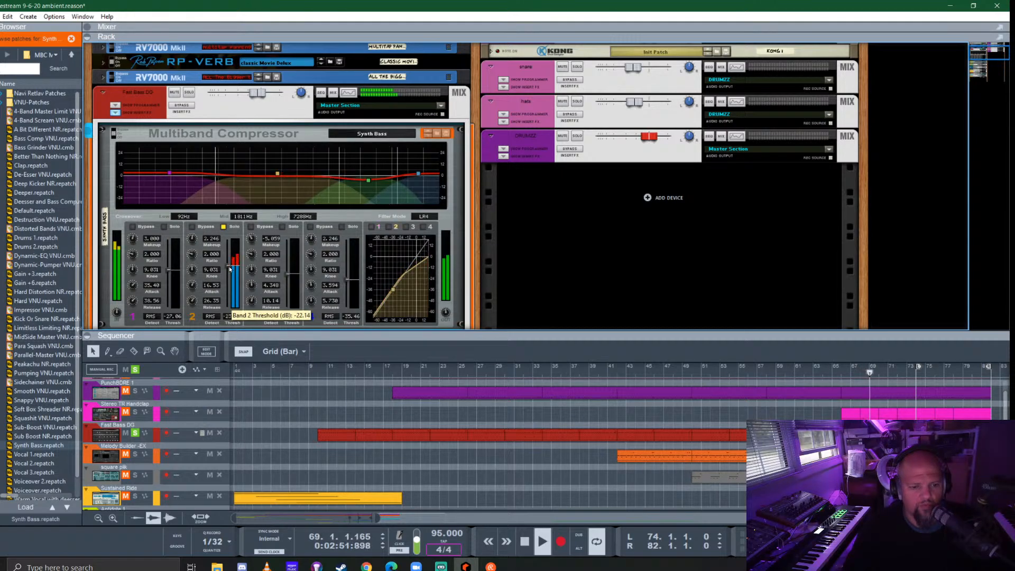
left_click(224, 226)
left_click_drag(229, 274, 289, 255)
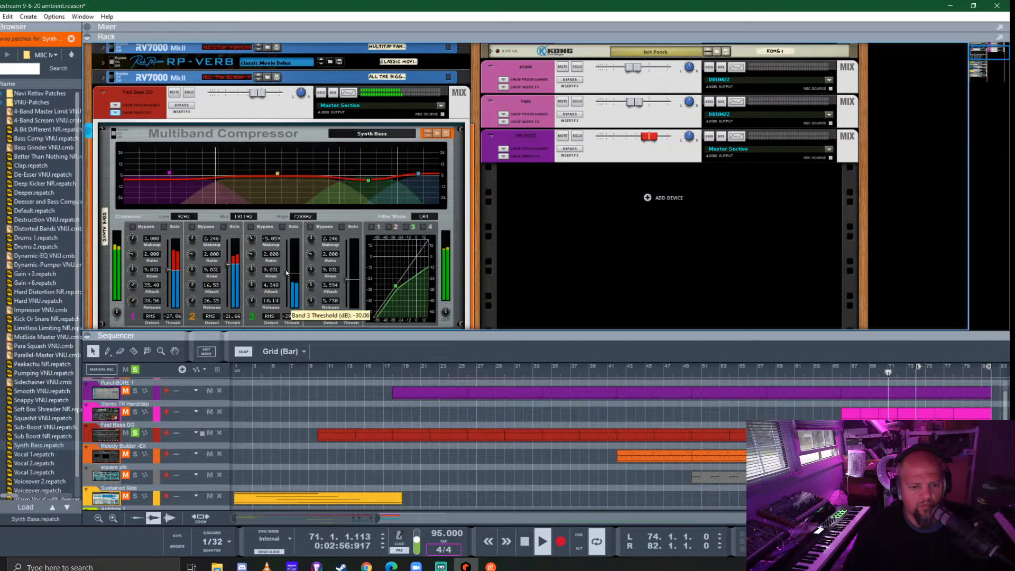
- Lower band 3's threshold to about -37.56 dB and set the Multiband Compressor's output gain to about 5.34 dB
left_click(290, 229)
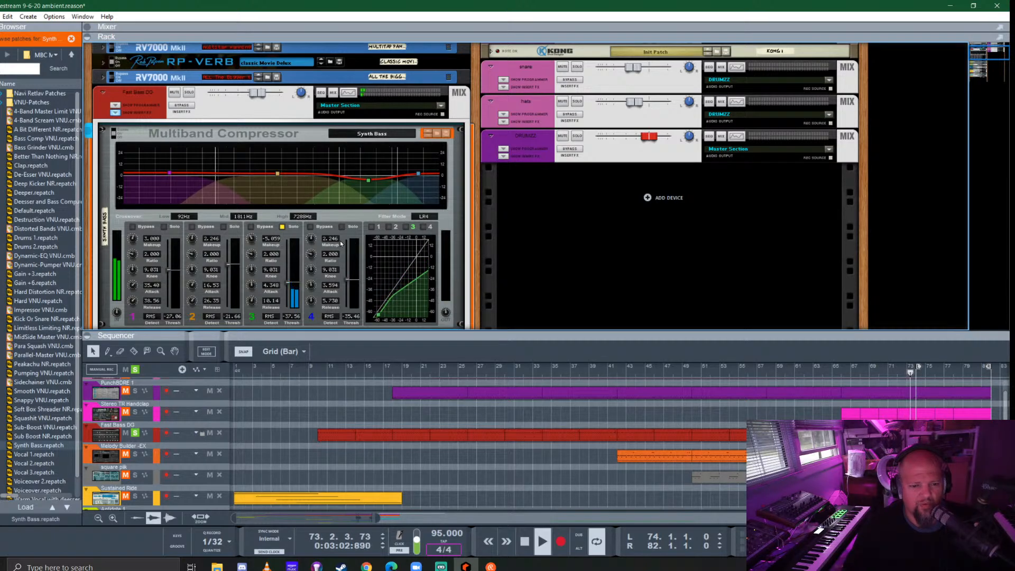
left_click(289, 229)
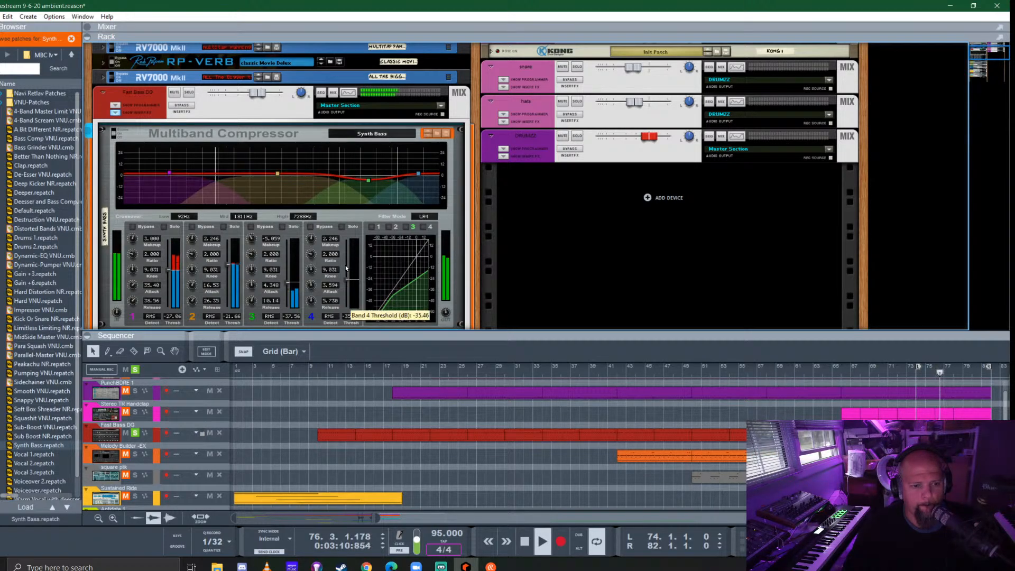
left_click(428, 227)
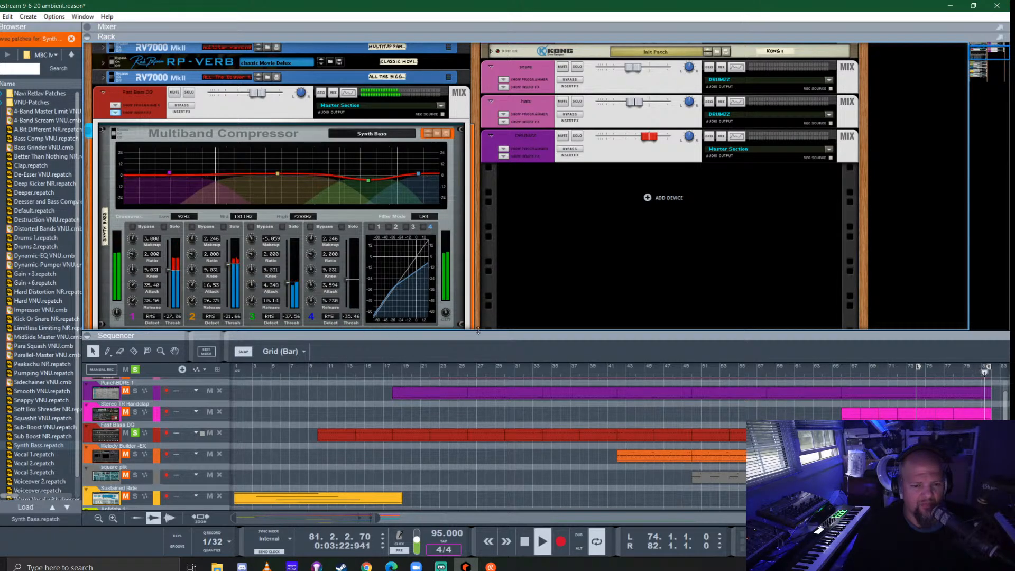
left_click_drag(448, 311, 451, 307)
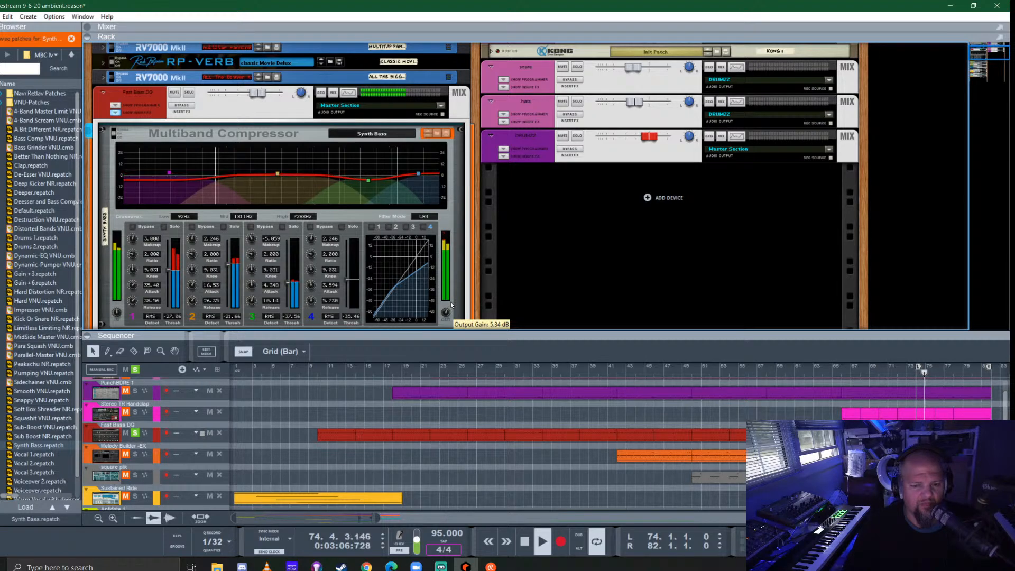
- Hide the Fast Bass DG inserts, collapse its mix channel and clear the track solo
left_click(114, 113)
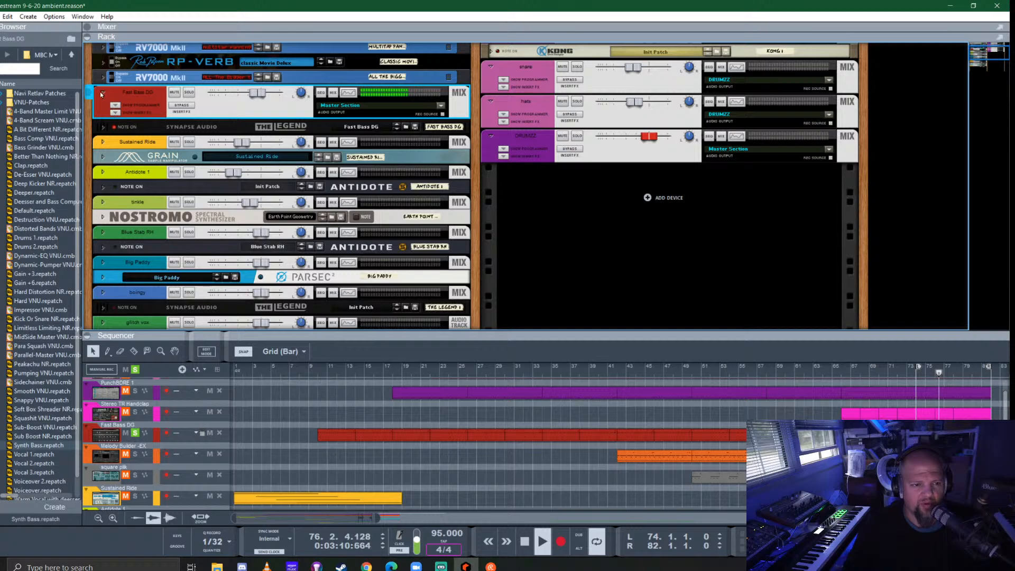
left_click(102, 90)
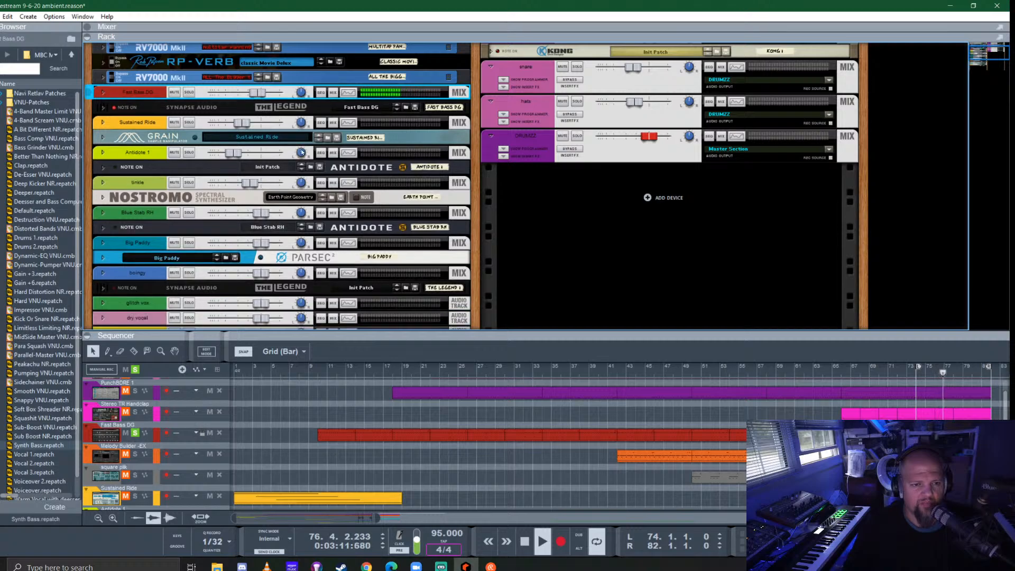
left_click(135, 369)
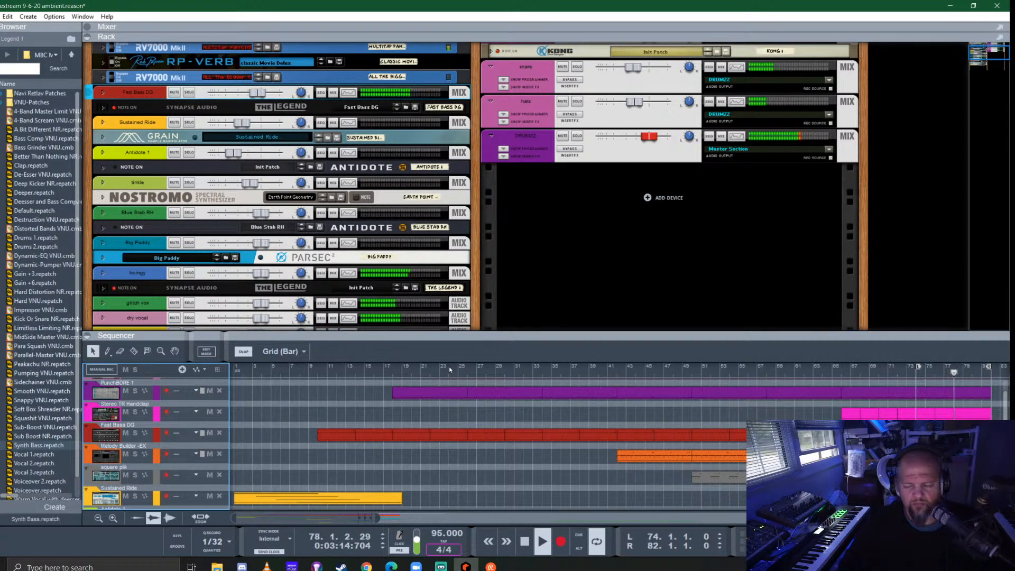
- Stop playback and return the song position to the start at bar 1
key("shift+Return")
key("shift+Return")
key("shift+Return")
key("shift+Return")
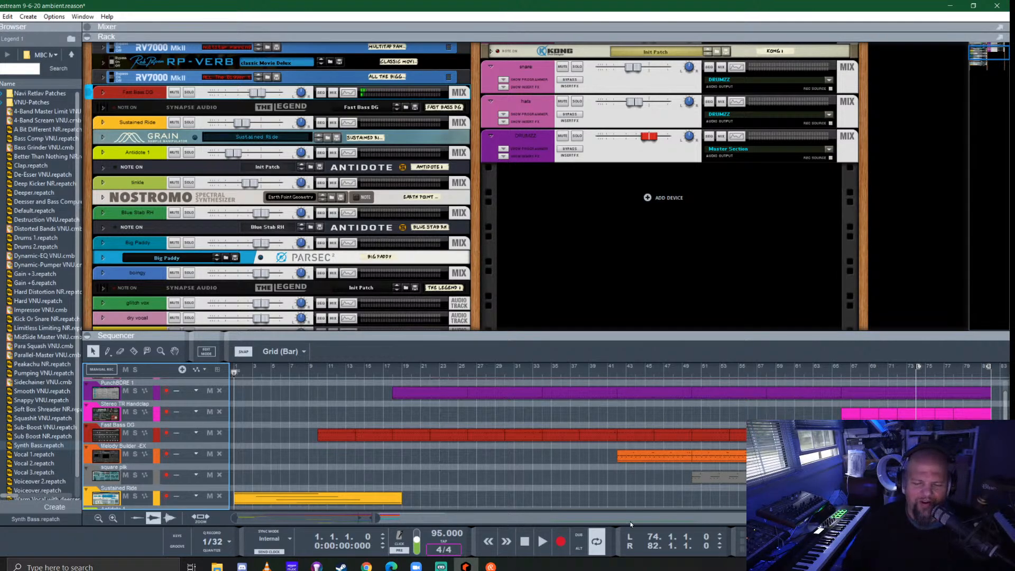
- Check the running processes and the CPU performance graph in Windows Task Manager, then close it
right_click(663, 568)
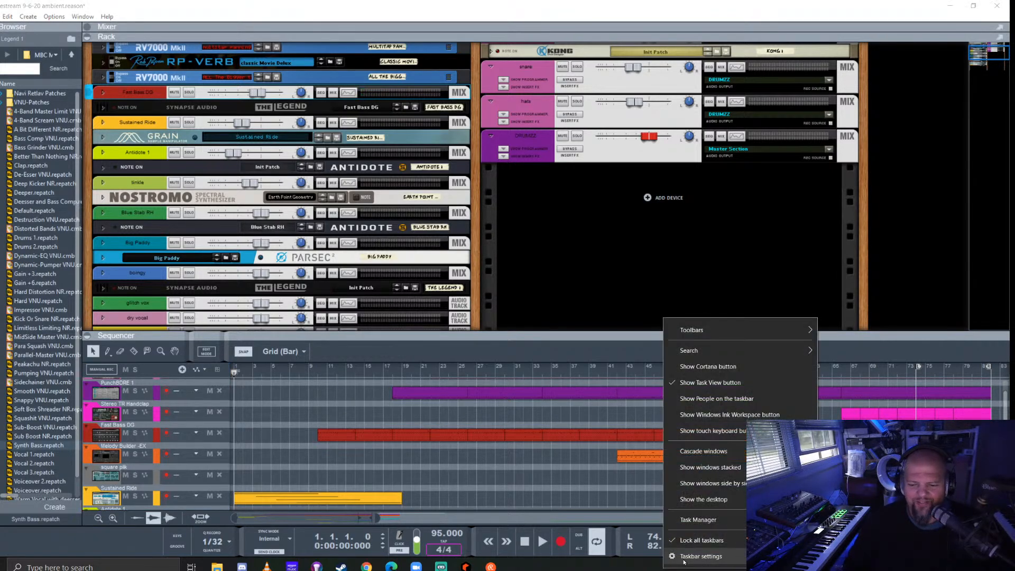
left_click(711, 520)
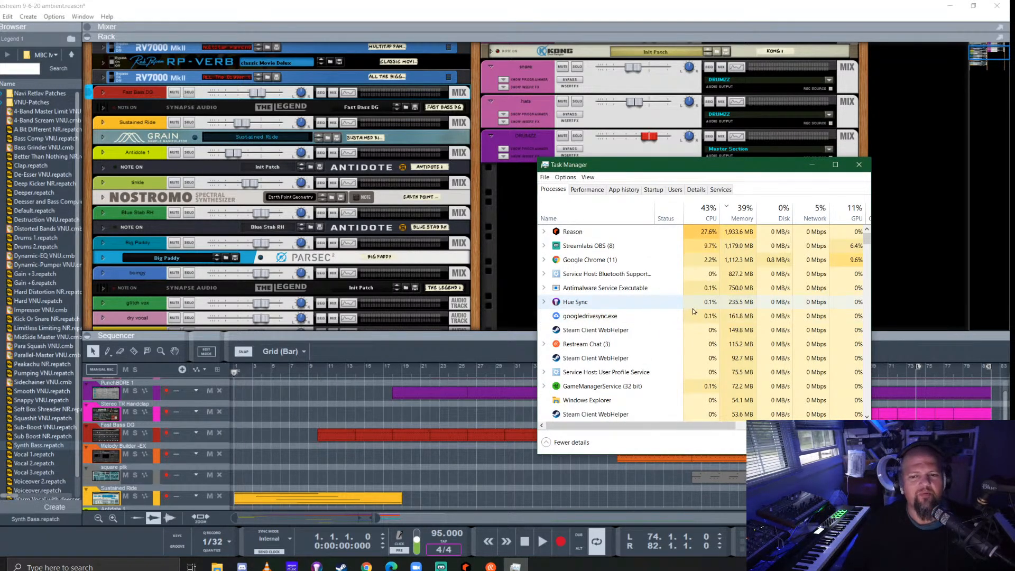
left_click(588, 177)
left_click(623, 179)
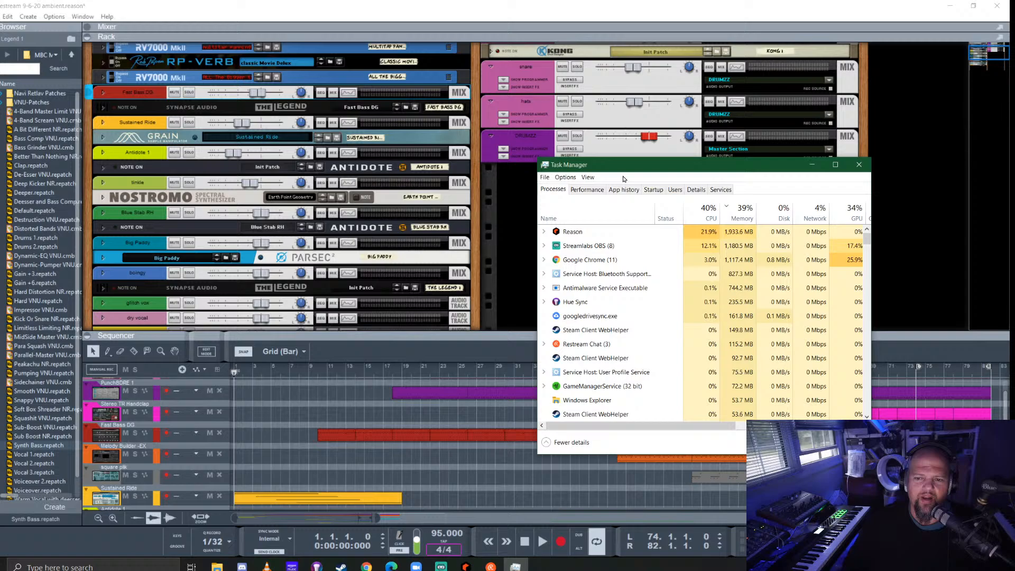
left_click(573, 189)
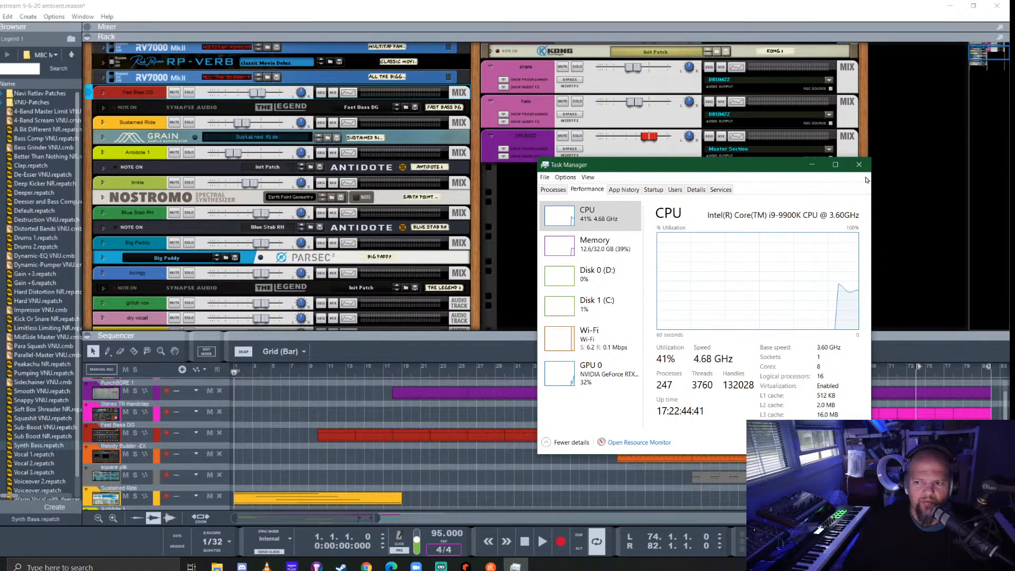
left_click(859, 165)
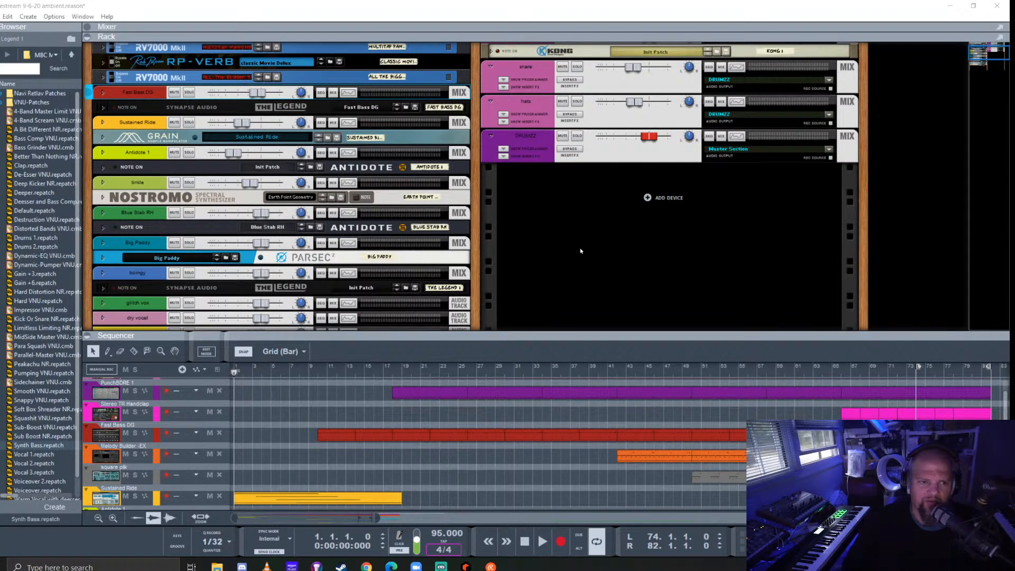
- Return to Reason, play the song from the start, and enlarge the sequencer to show more tracks and bars of the arrangement
left_click(531, 8)
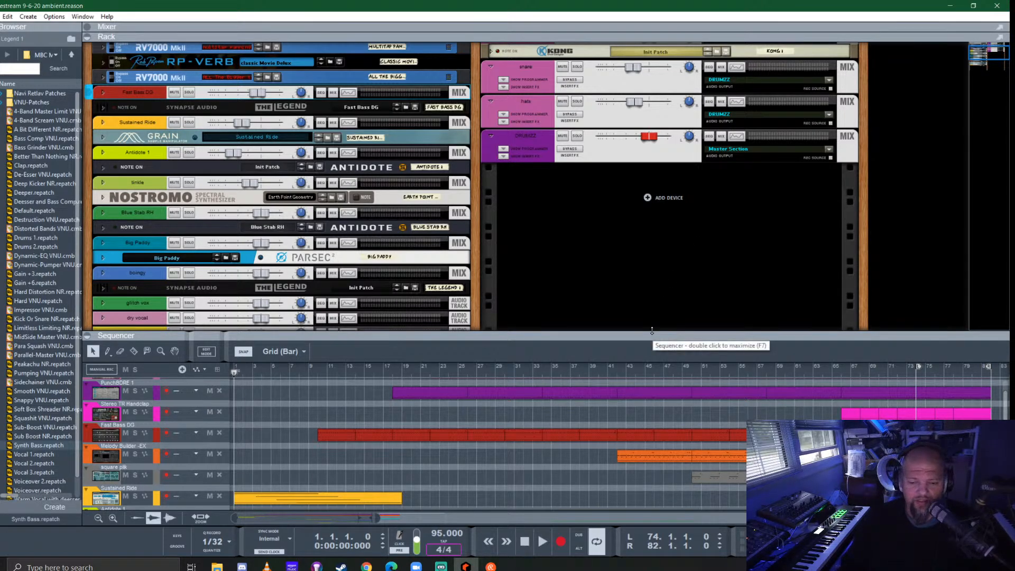
key("space")
left_click_drag(654, 333, 679, 164)
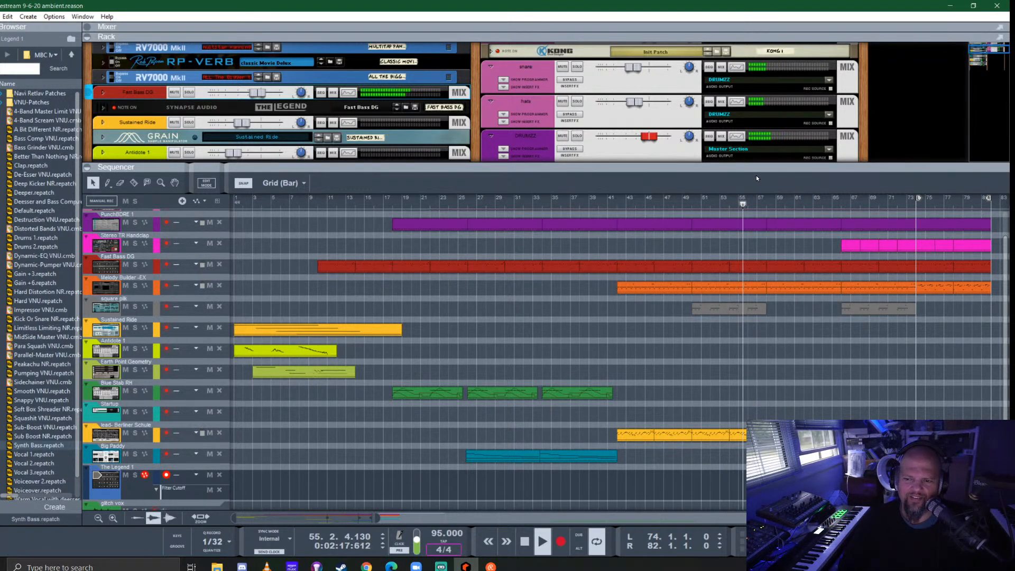
left_click_drag(378, 515, 473, 517)
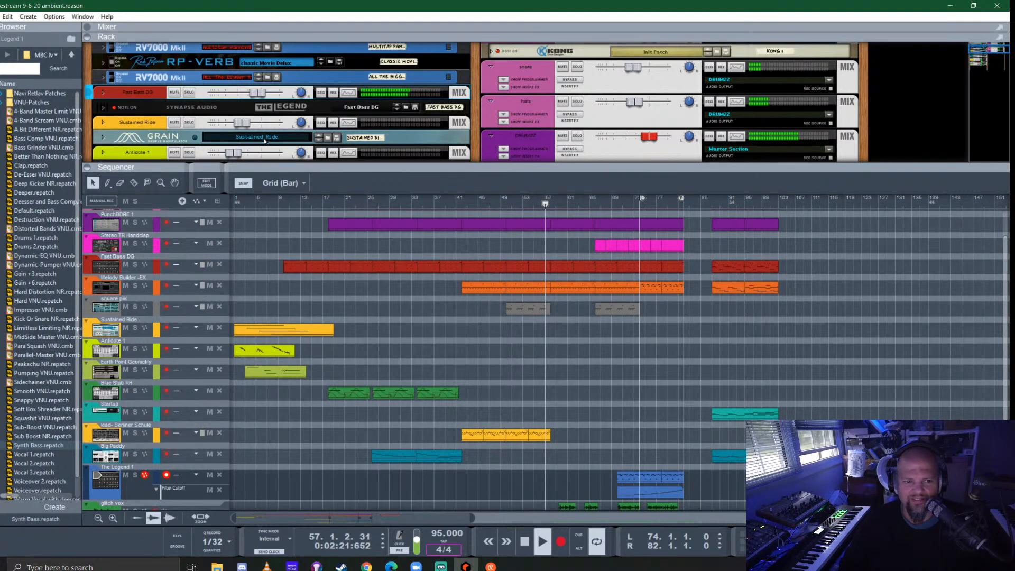
- Raise the doumbek audio track's fader slightly in the rack and expand the sequencer to fill the window
scroll(413, 109, "down", 6)
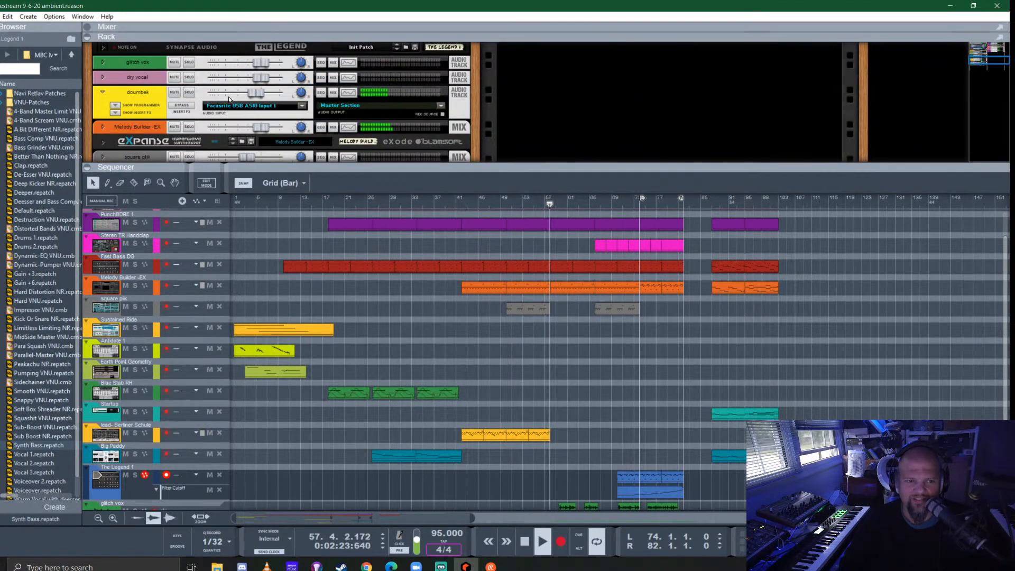
left_click_drag(256, 93, 262, 95)
left_click_drag(645, 166, 651, 45)
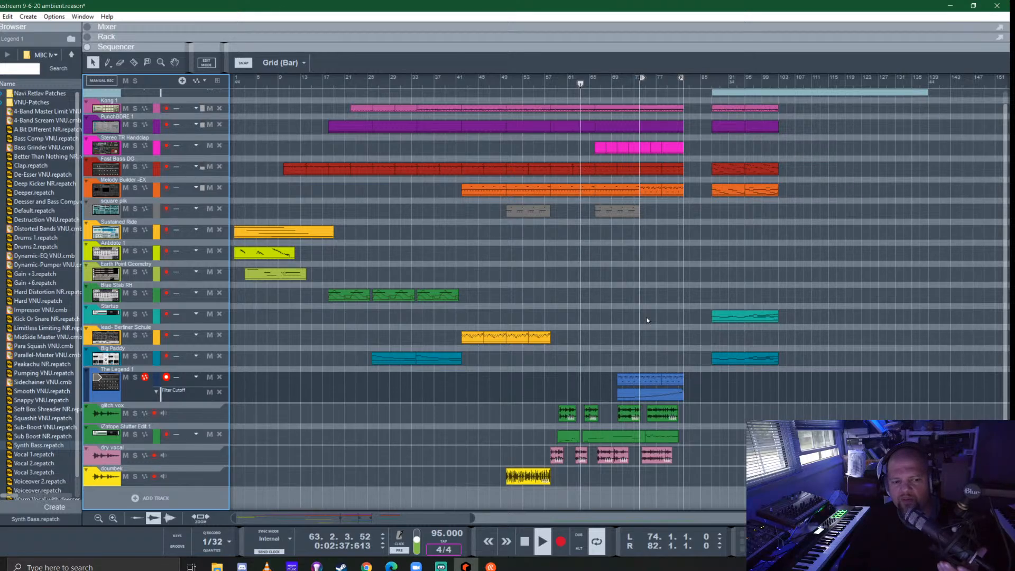
- Record a new Big Paddy part as a 15-bar clip starting at bar 67, and play the arrangement back from bar 57
left_click(107, 357)
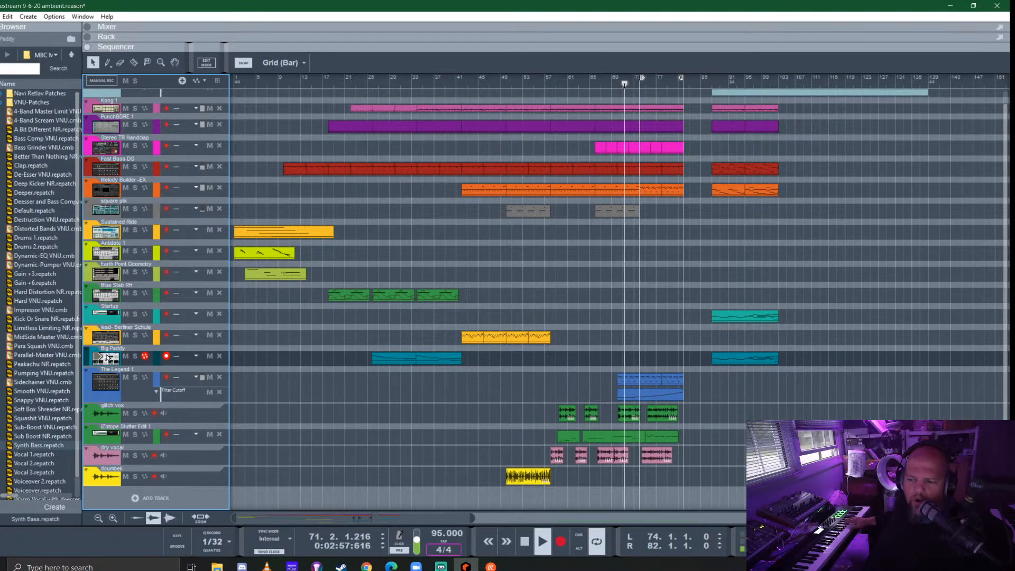
key("ctrl+Return")
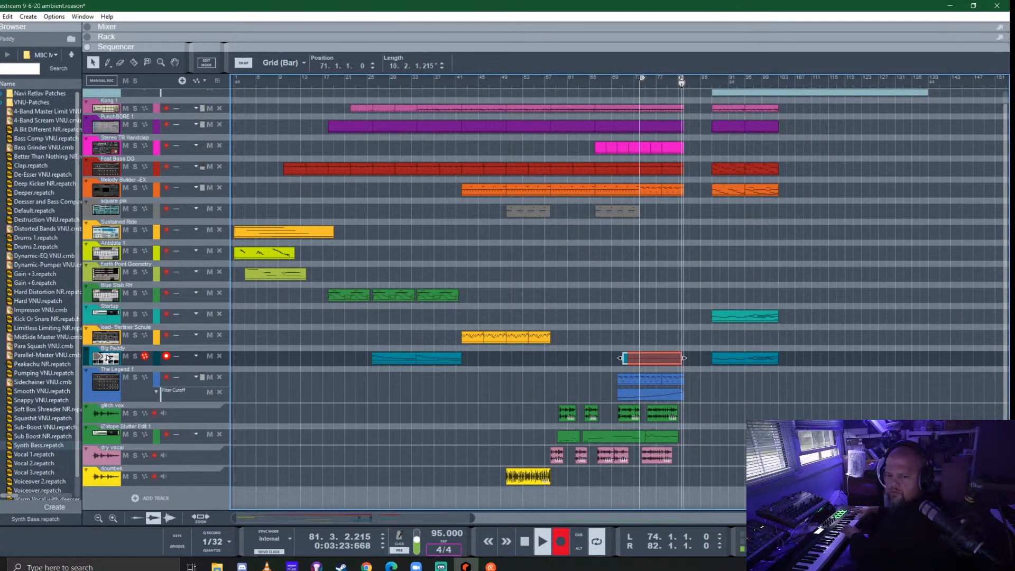
key("ctrl+Return")
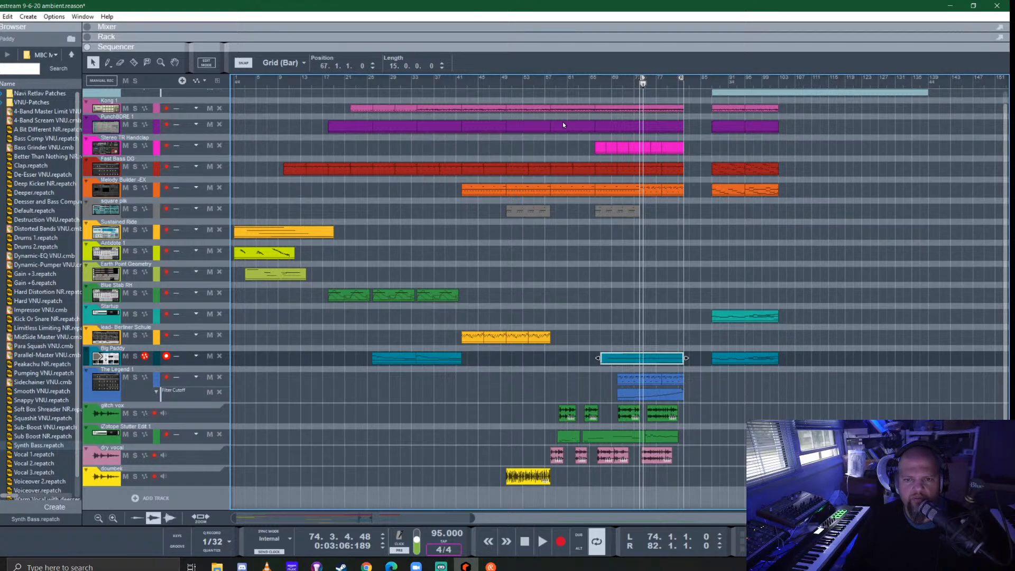
left_click(545, 83)
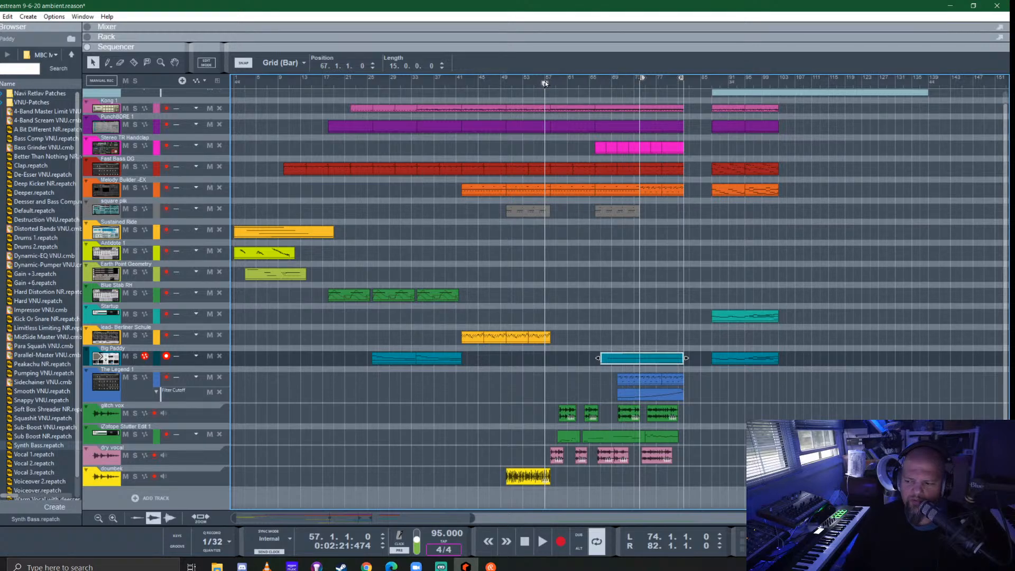
key("space")
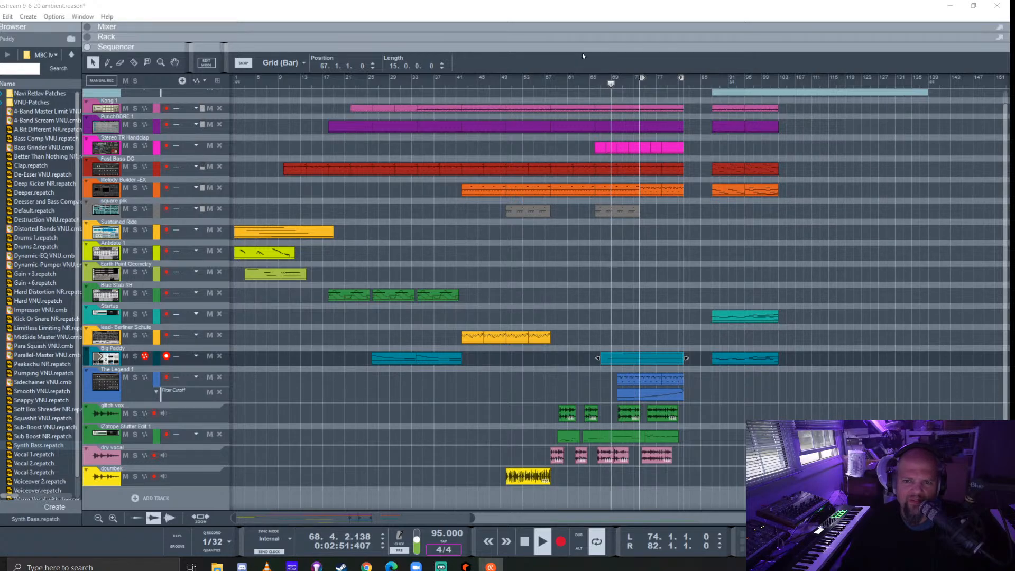
- Bring the rack back into view and unfold the glitch vox audio track with its insert effects shown
left_click_drag(589, 47, 549, 382)
scroll(168, 276, "up", 2)
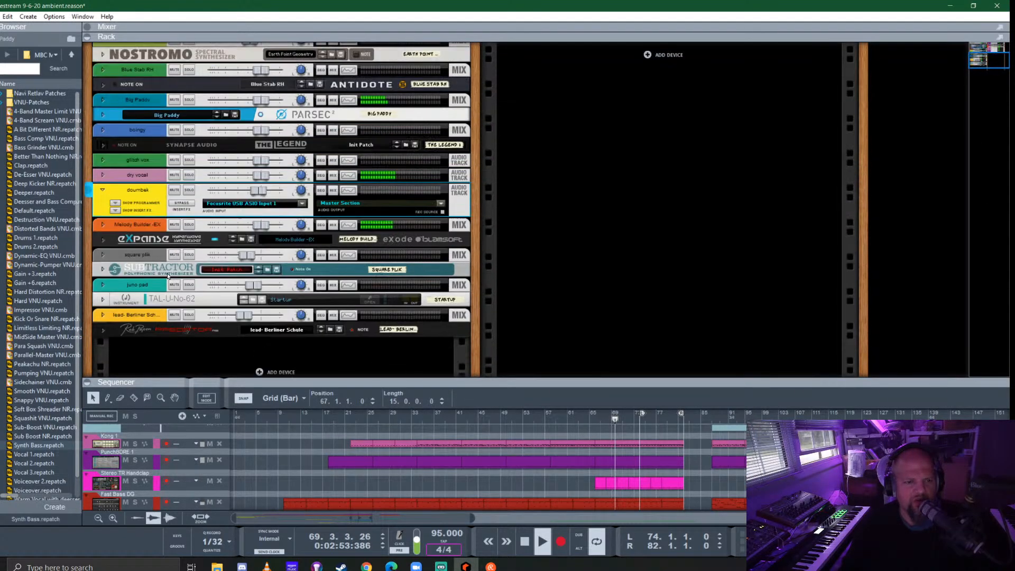
left_click(103, 159)
left_click(115, 180)
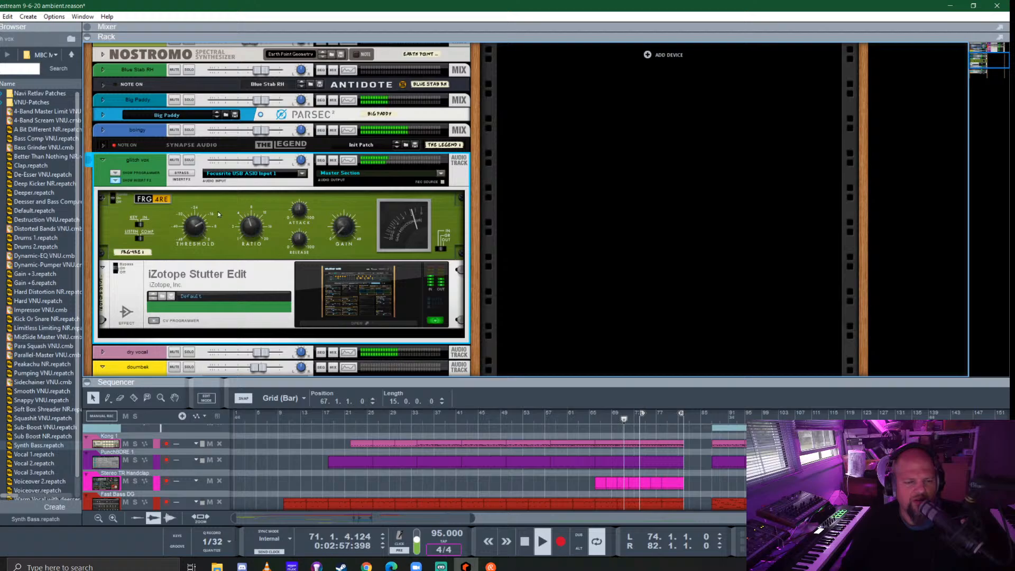
- Move the FRG-4RE compressor below iZotope Stutter Edit in the glitch vox inserts and set its threshold to about -13.9 dB
left_click_drag(172, 212, 185, 327)
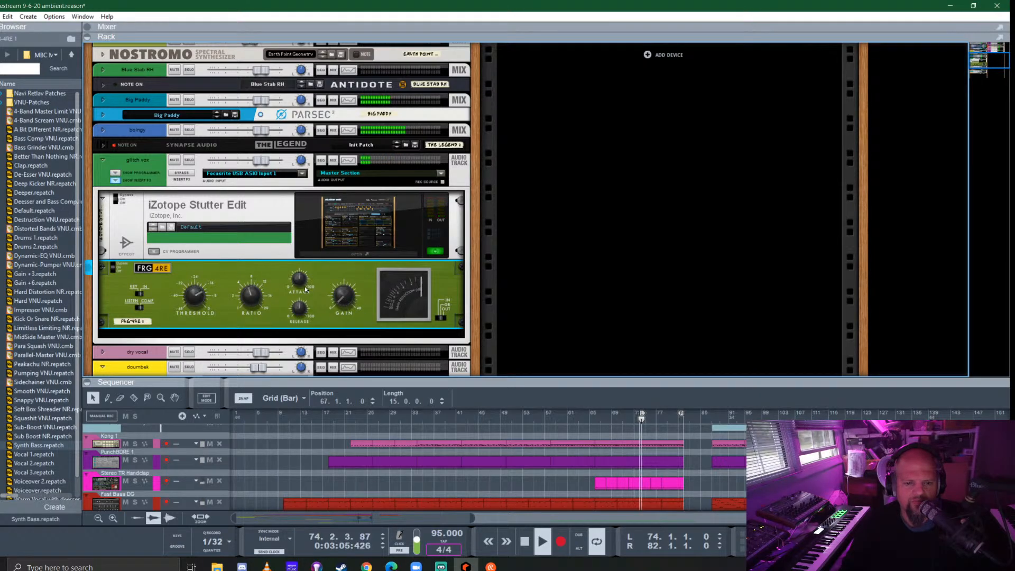
mouse_move(193, 297)
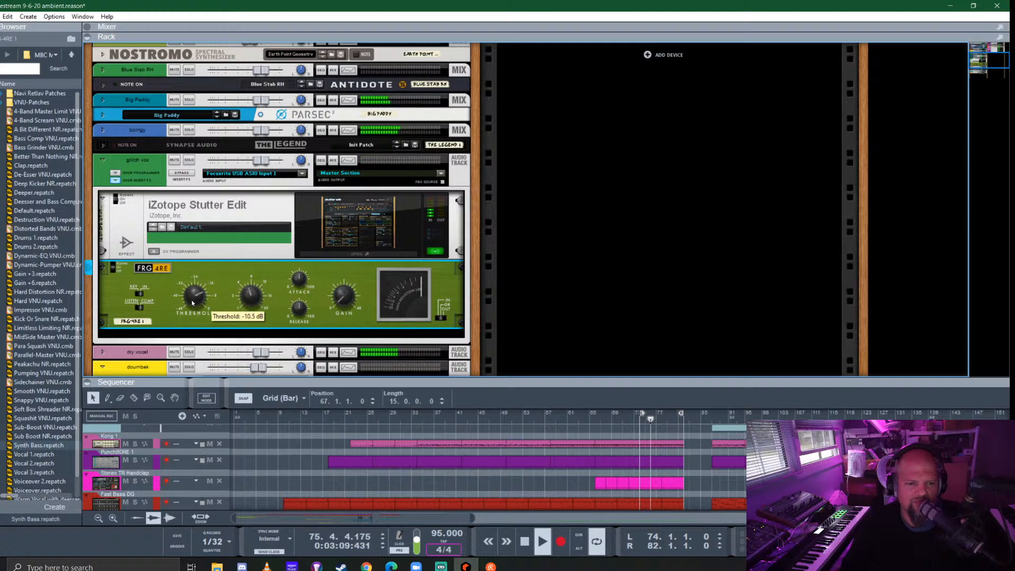
left_click_drag(193, 297, 204, 304)
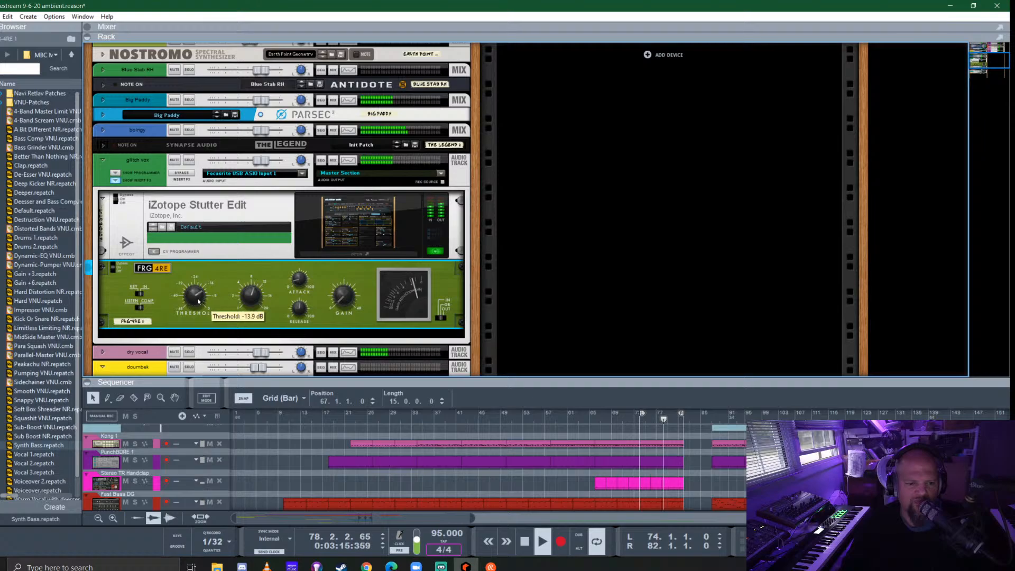
left_click_drag(340, 302, 344, 294)
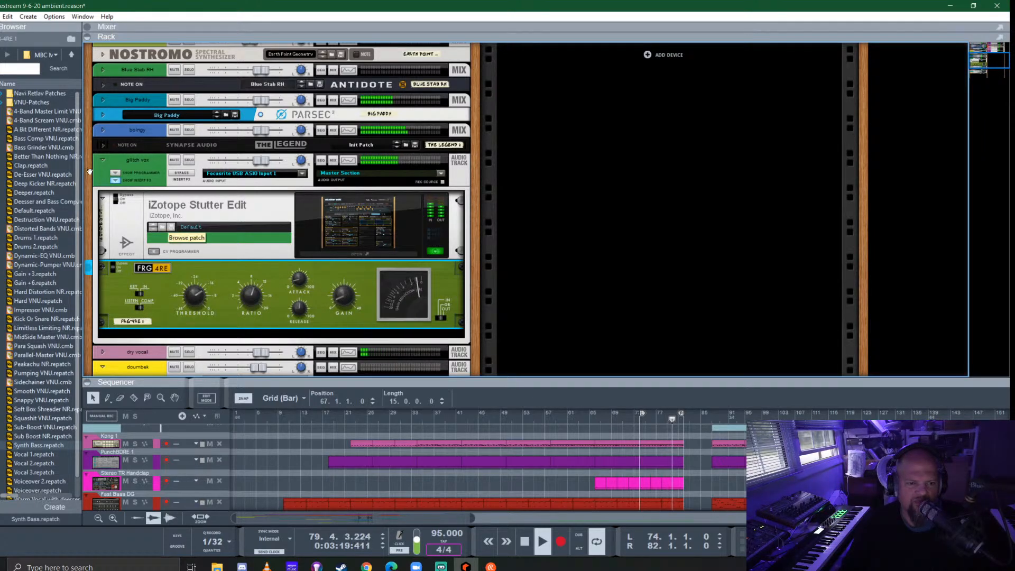
- Fold the glitch vox track, enlarge the sequencer, and move the 3/4 time signature clip to start at bar 82
left_click(102, 159)
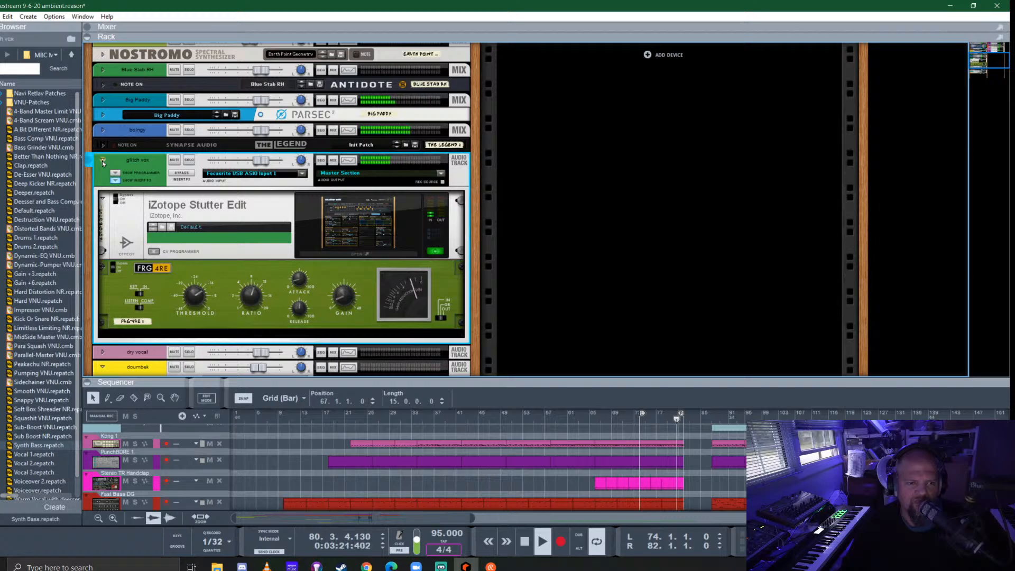
left_click_drag(633, 379, 633, 213)
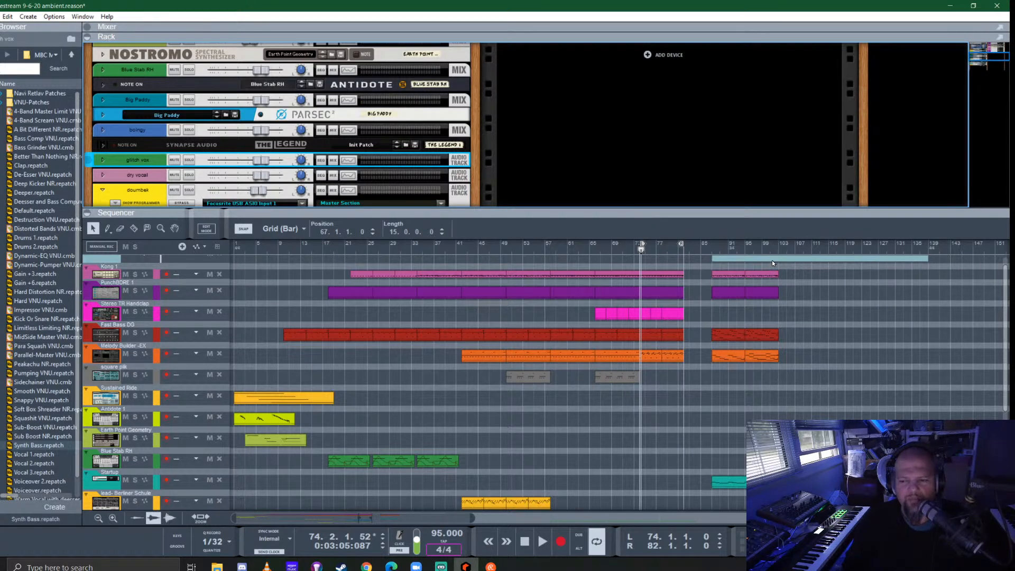
left_click_drag(772, 260, 745, 265)
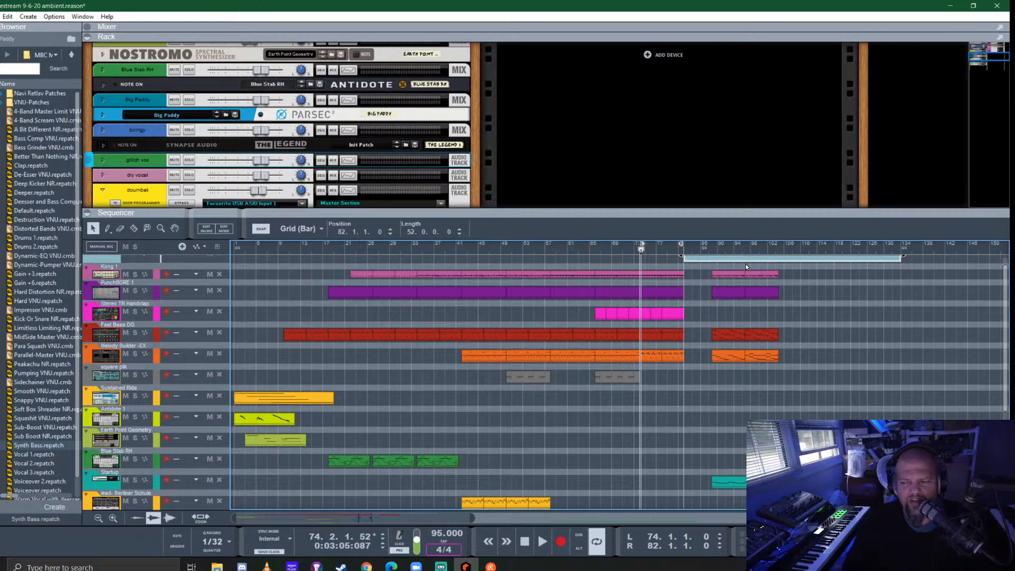
- Delete the stray Fast Bass DG and Melody Builder clips that lie beyond bar 82
left_click_drag(813, 405, 712, 270)
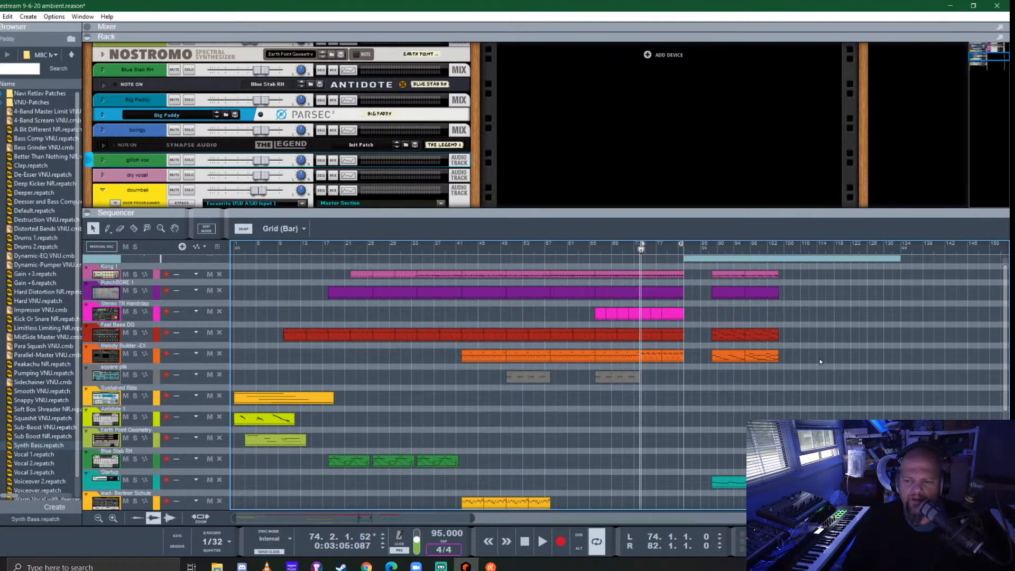
left_click_drag(821, 362, 709, 321)
key("Delete")
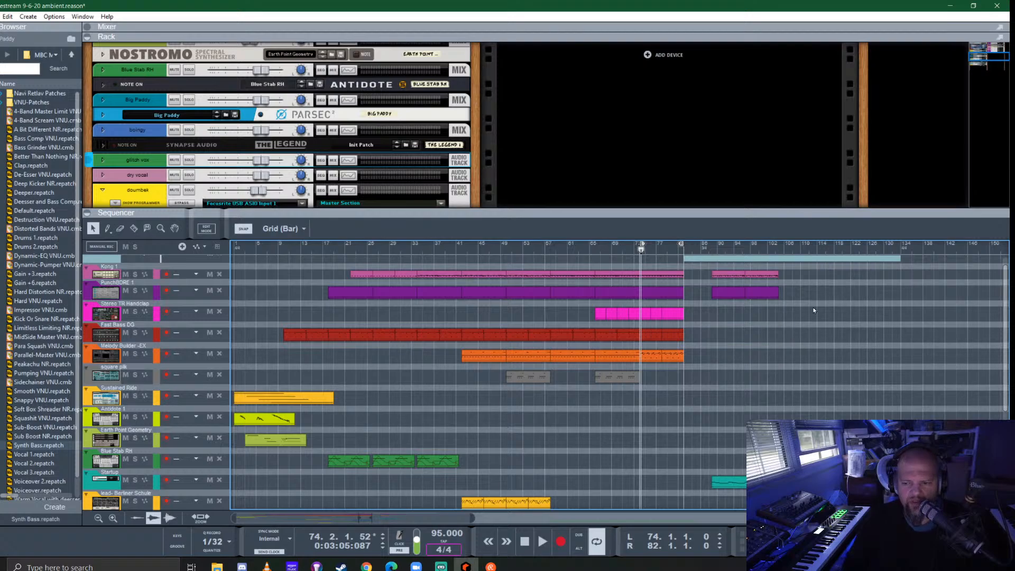
- Move the remaining Kong 1 and PunchBORE 1 clips to start at bar 82, loop bars 82 to 98, and play that section
left_click_drag(813, 321, 696, 278)
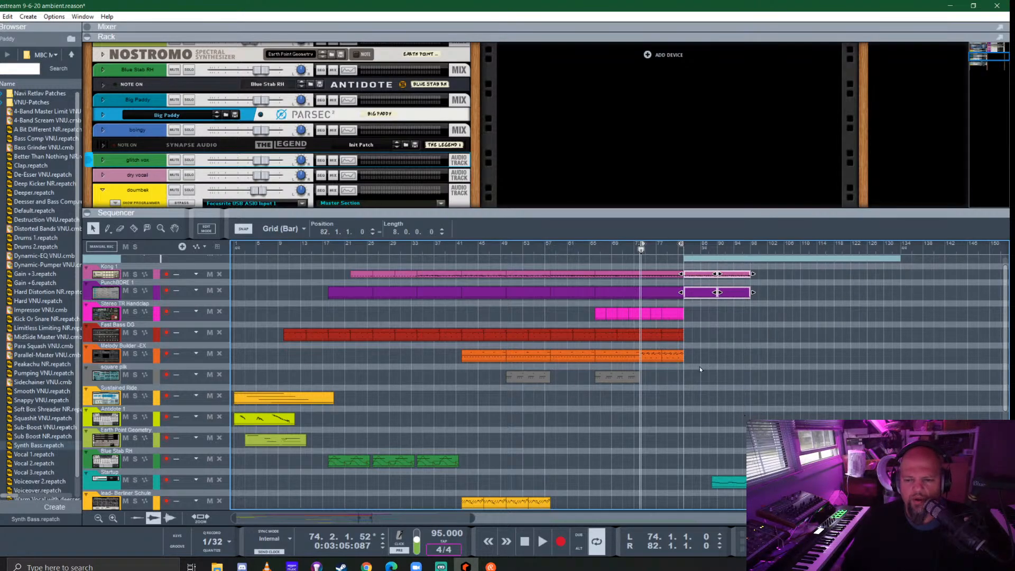
left_click(639, 250)
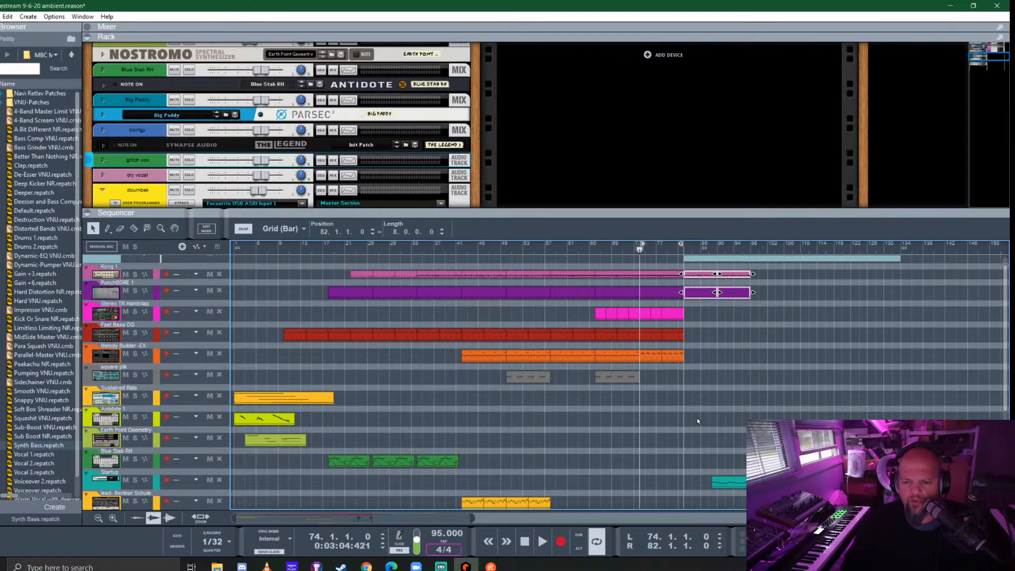
scroll(661, 346, "right", 3)
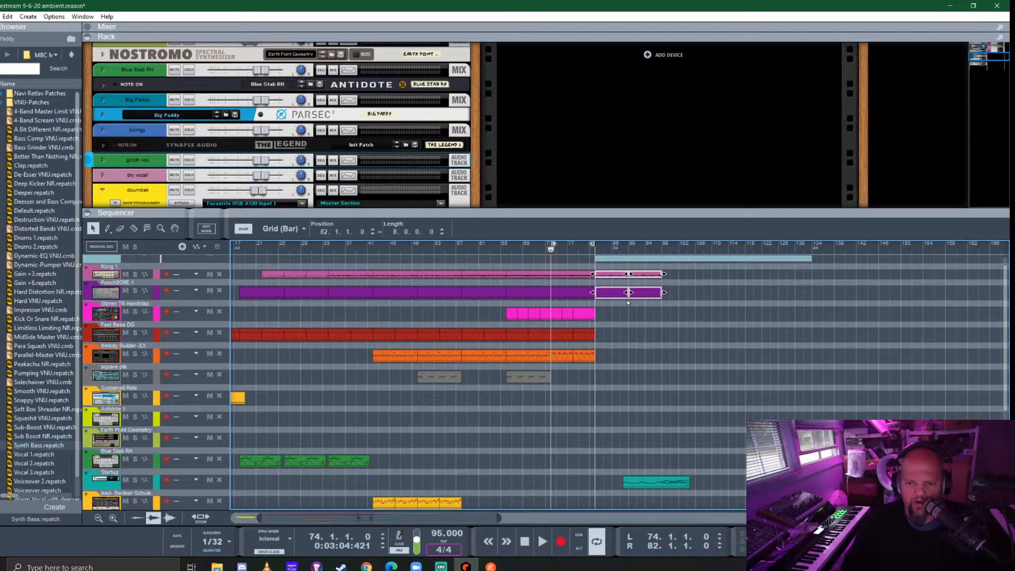
right_click(614, 296)
left_click(668, 391)
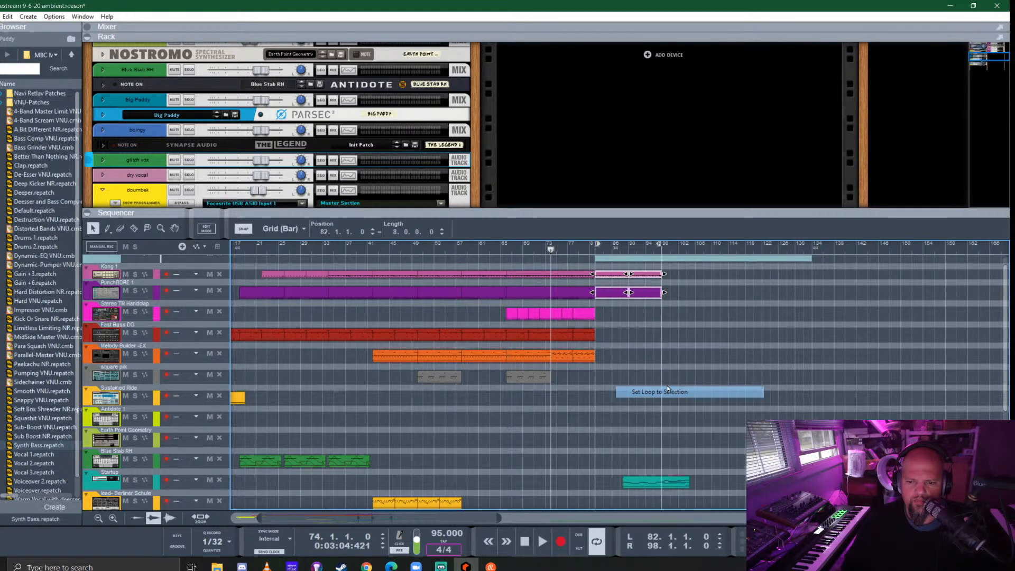
left_click(599, 256)
key("space")
- Delete the Startup and Big Paddy clips that lie beyond bar 82
scroll(700, 399, "down", 3)
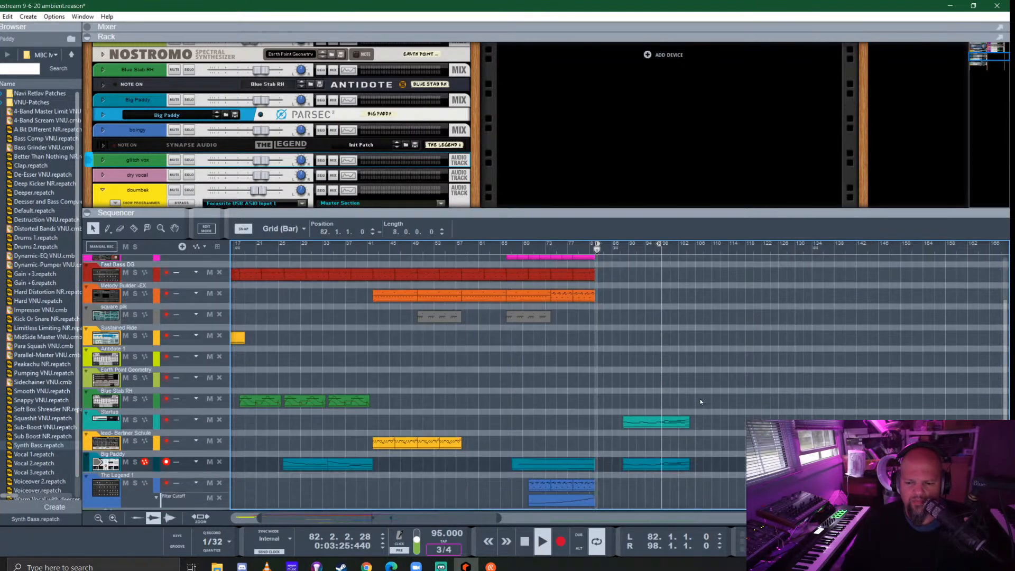
left_click_drag(630, 394, 672, 474)
key("Delete")
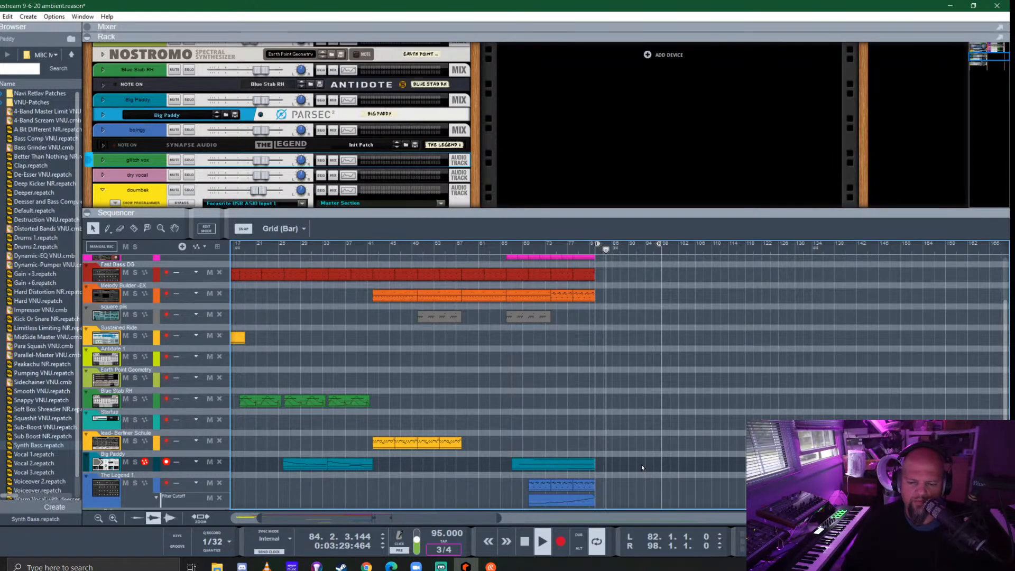
scroll(640, 464, "down", 4)
scroll(641, 464, "up", 2)
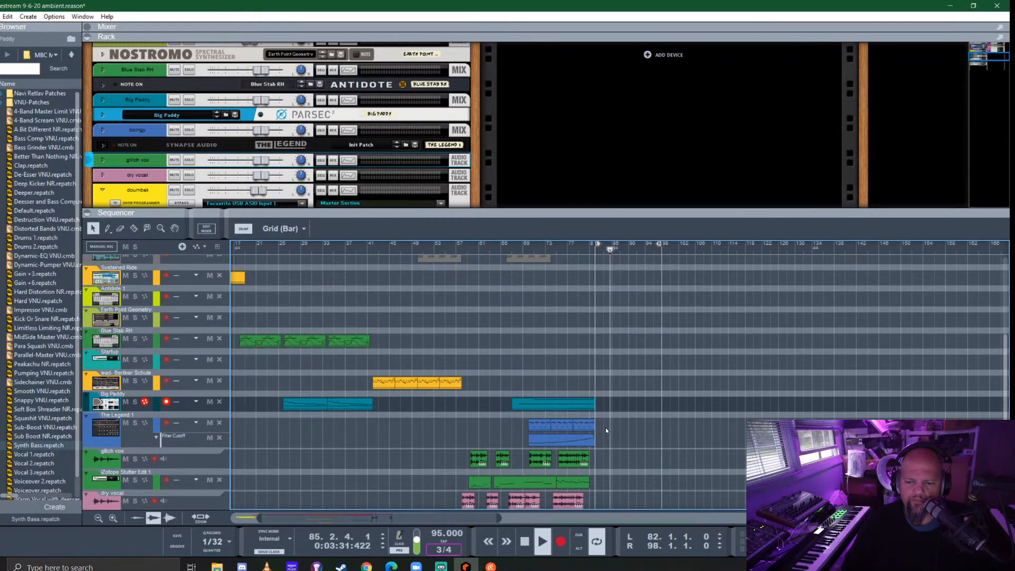
- Record a new part on The Legend 1 track from bar 82 within the loop, and stop playback
left_click(113, 432)
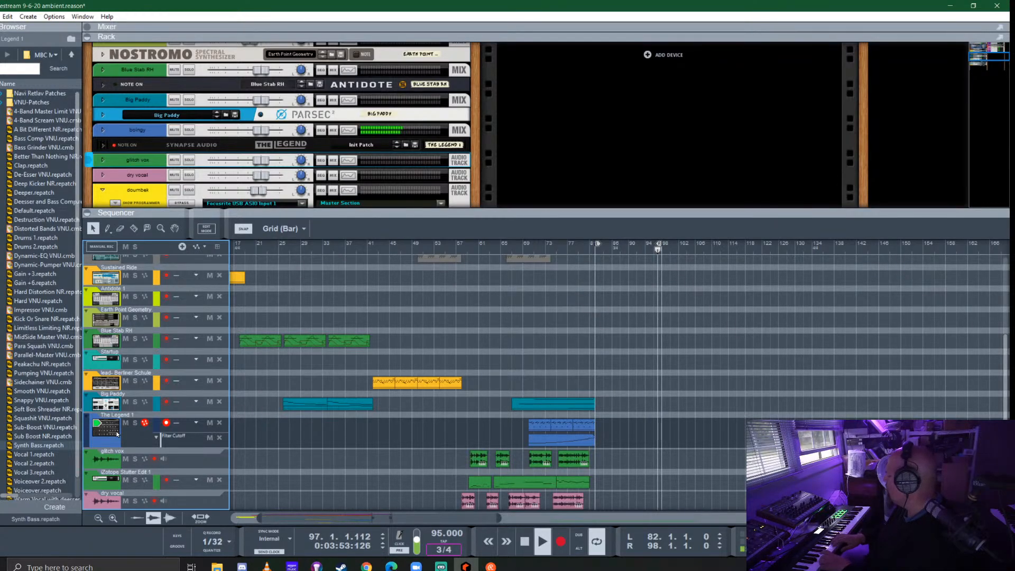
key("ctrl+Return")
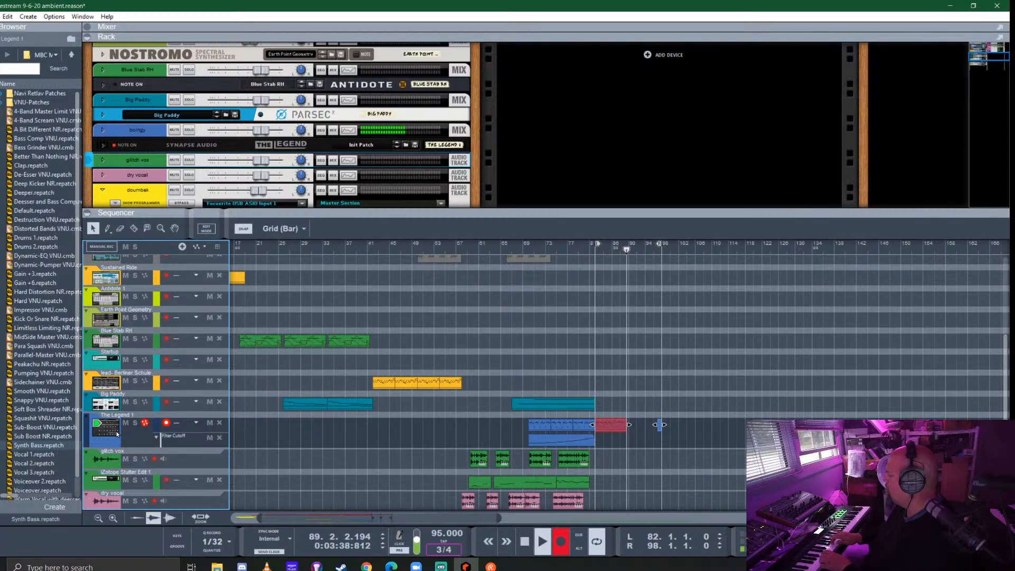
key("ctrl+Return")
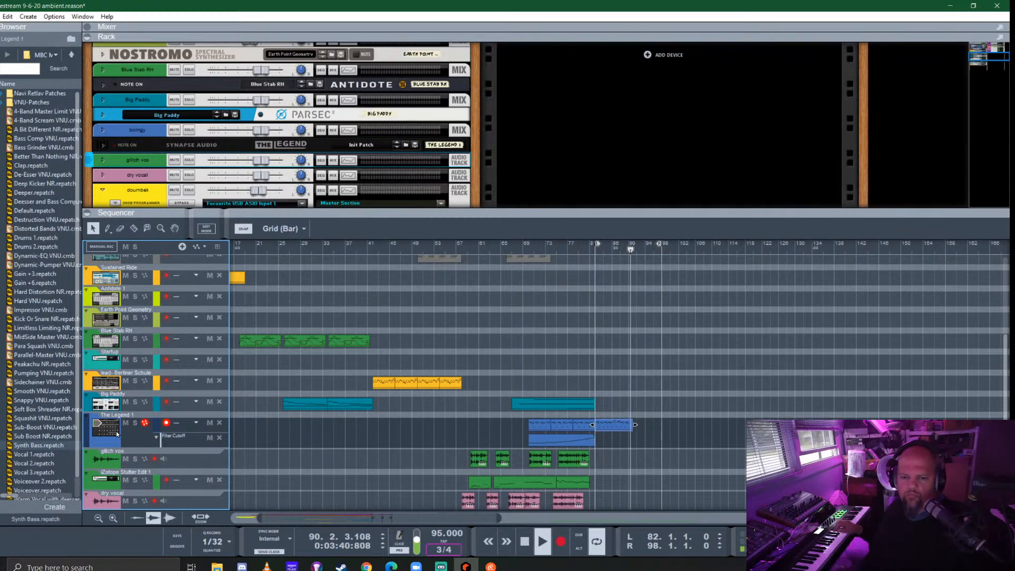
key("space")
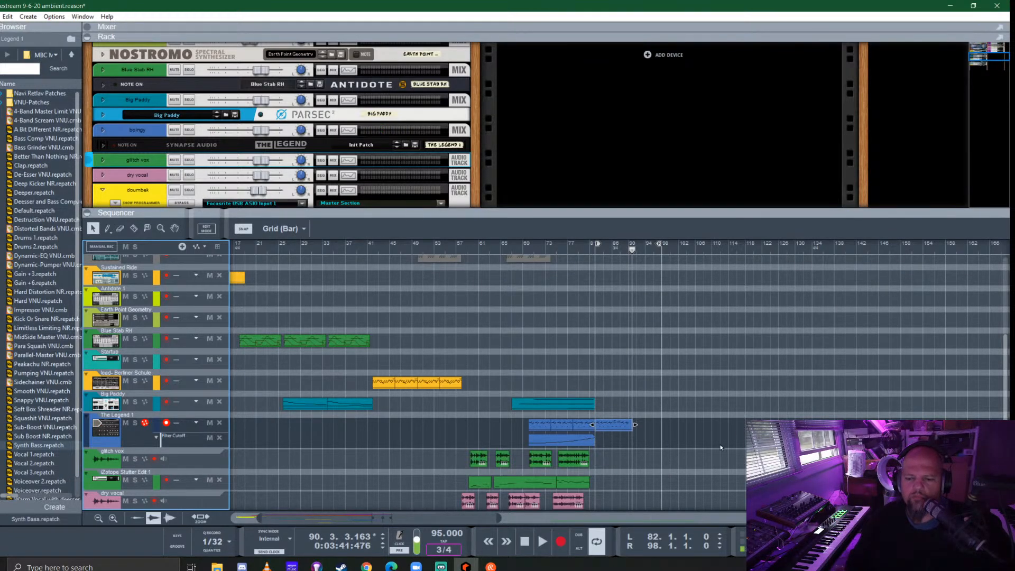
- Set the quantize value to 1/16, trim the new The Legend 1 clip at bar 90, and duplicate it through bar 98
left_click(214, 542)
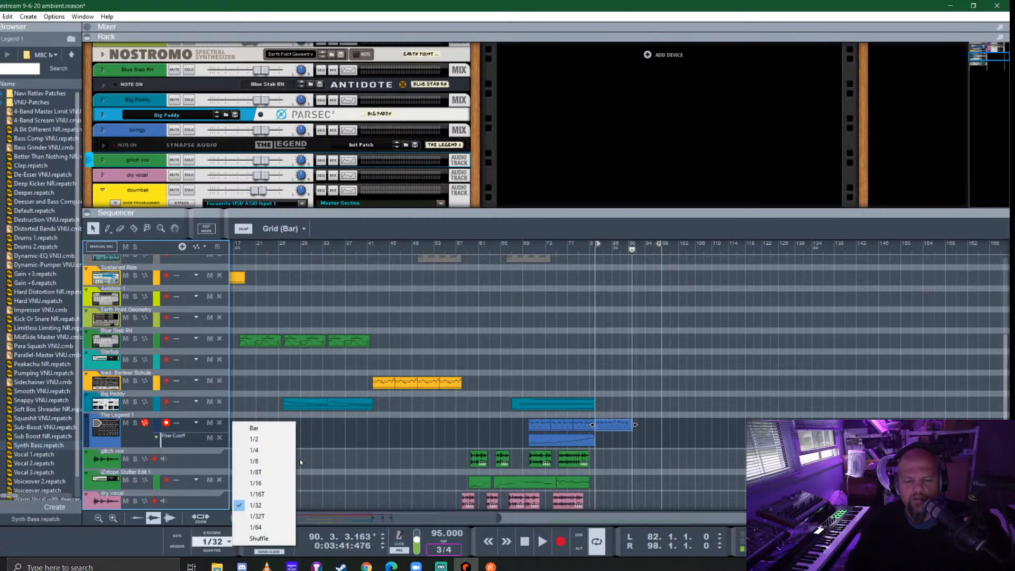
left_click(254, 484)
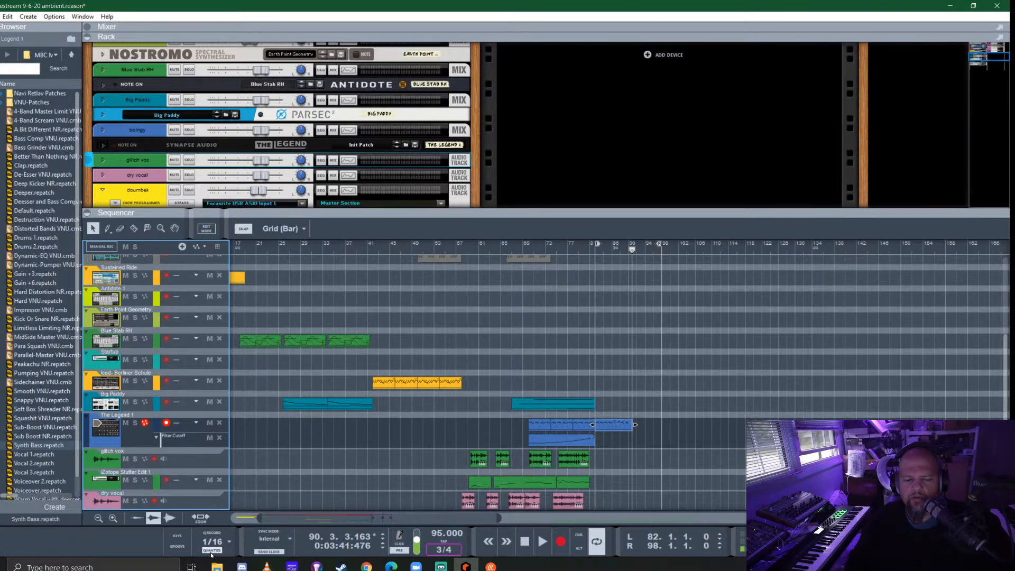
scroll(633, 429, "up", 5)
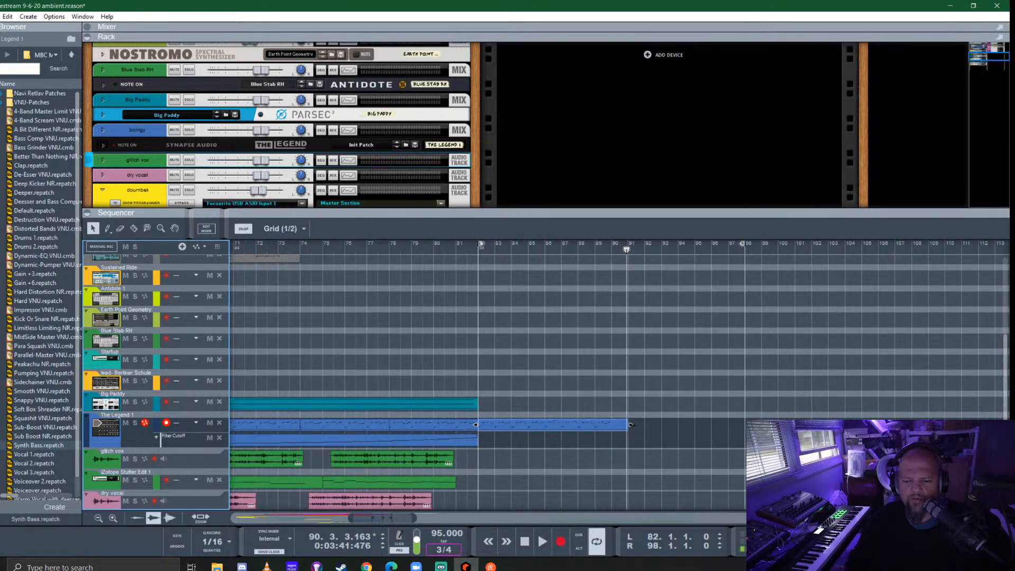
left_click_drag(516, 429, 644, 423)
- Extend The Legend 1 Filter Cutoff automation clip to 28 bars, ending at bar 98, and play from about bar 80
left_click(465, 441)
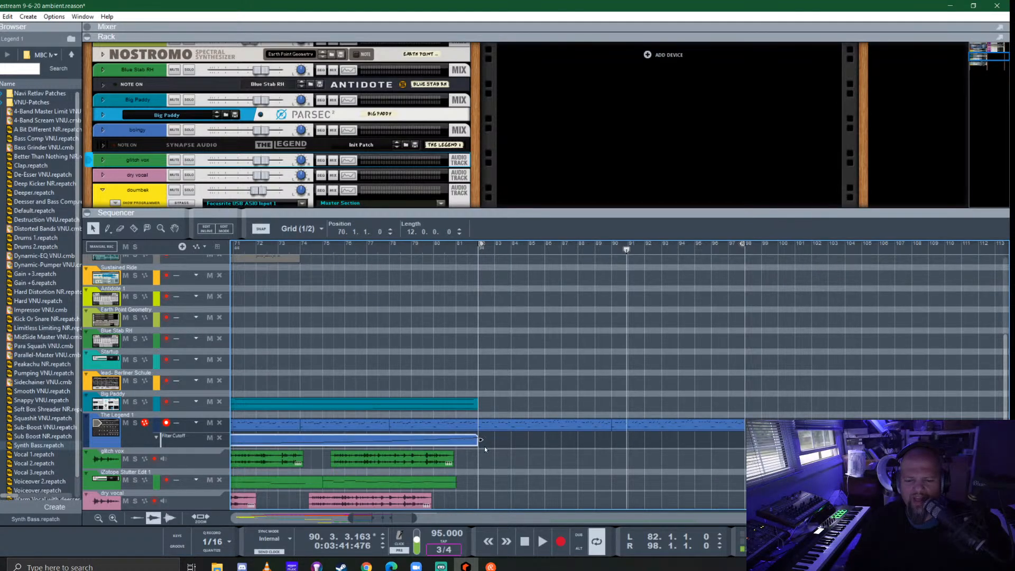
left_click(479, 444)
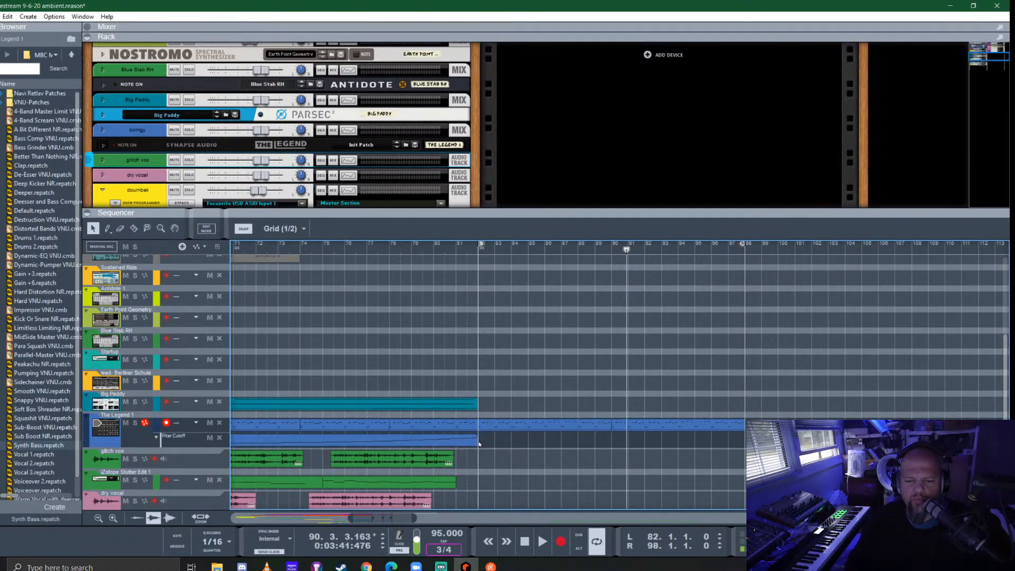
left_click(469, 442)
left_click_drag(479, 440, 708, 438)
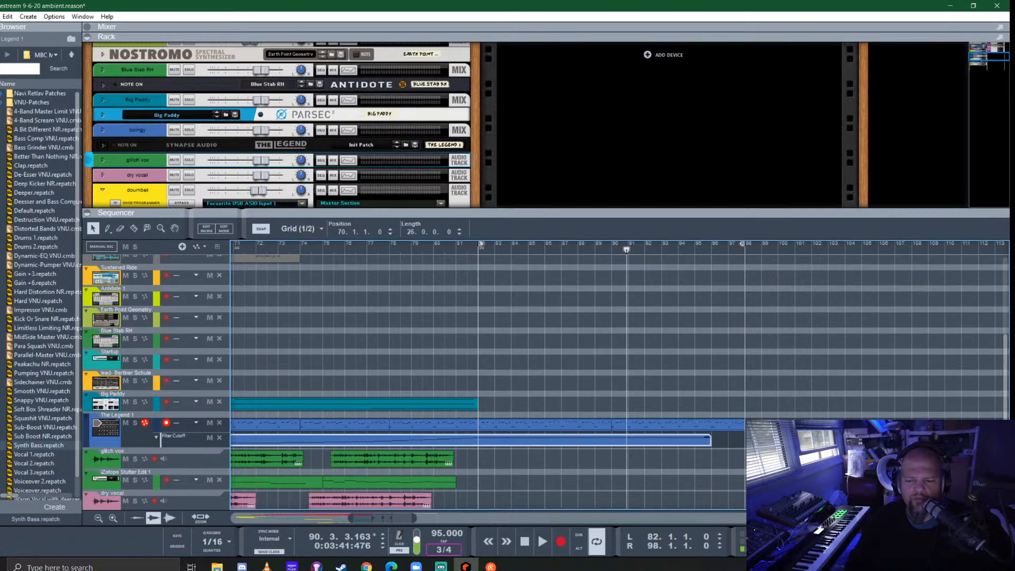
left_click(445, 246)
key("space")
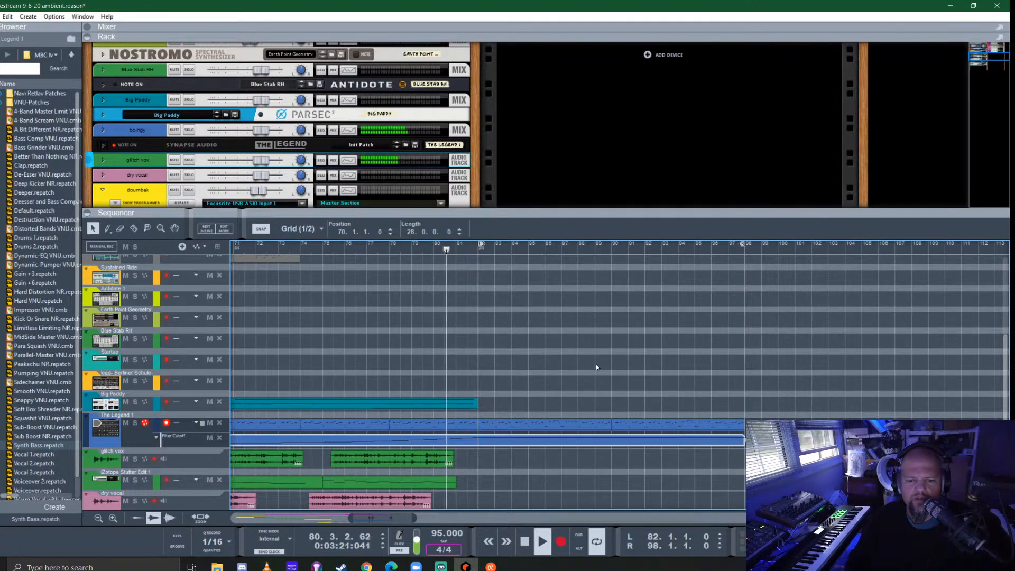
scroll(538, 394, "down", 2)
scroll(538, 394, "down", 1)
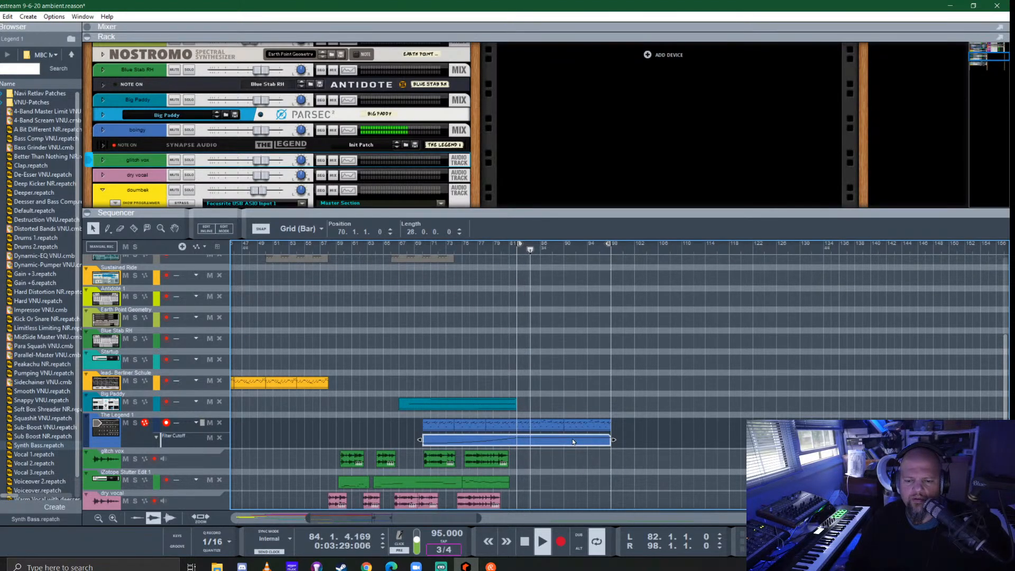
- Shape the Filter Cutoff automation with a curved drop after bar 82, a 180 Hz rise near bar 93 and 25 Hz at bar 98, then replay it
double_click(555, 442)
left_click_drag(550, 440, 544, 467)
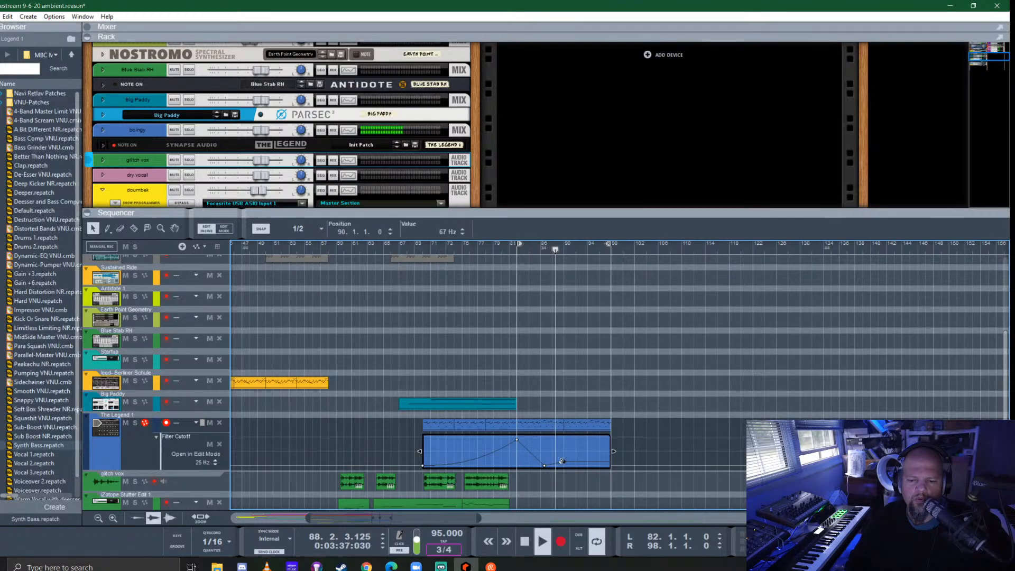
left_click(589, 466)
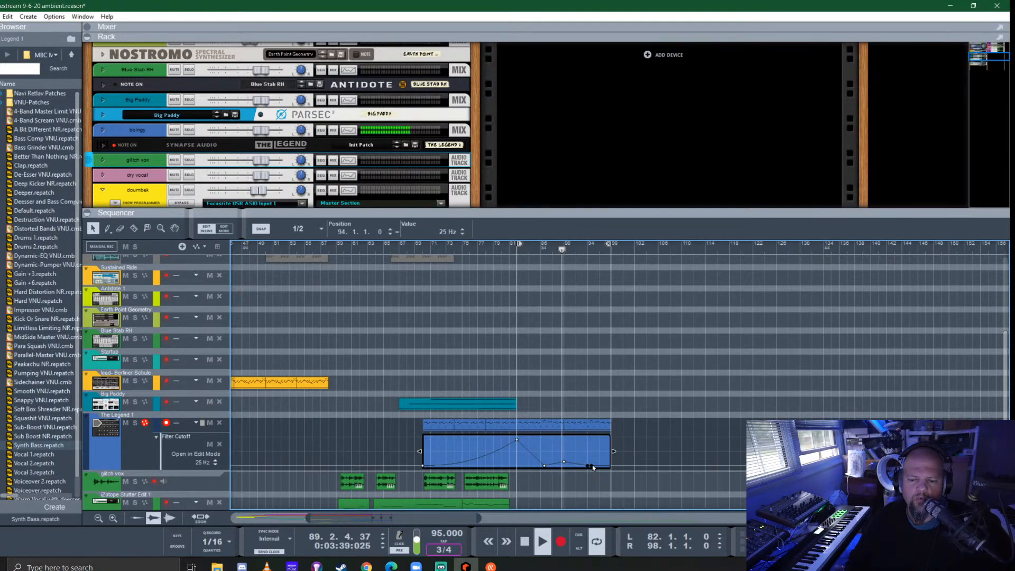
left_click(592, 464)
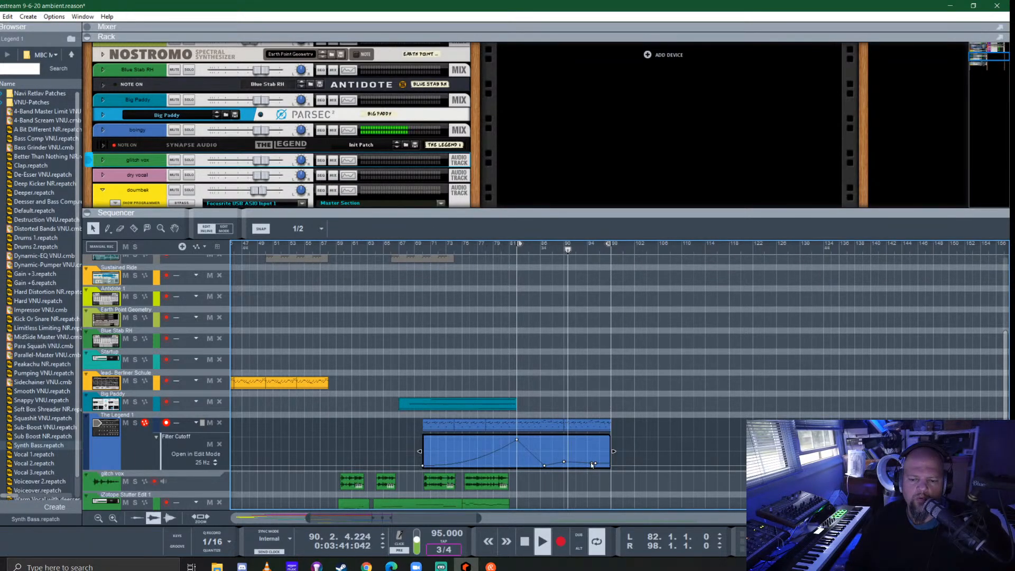
left_click(584, 458)
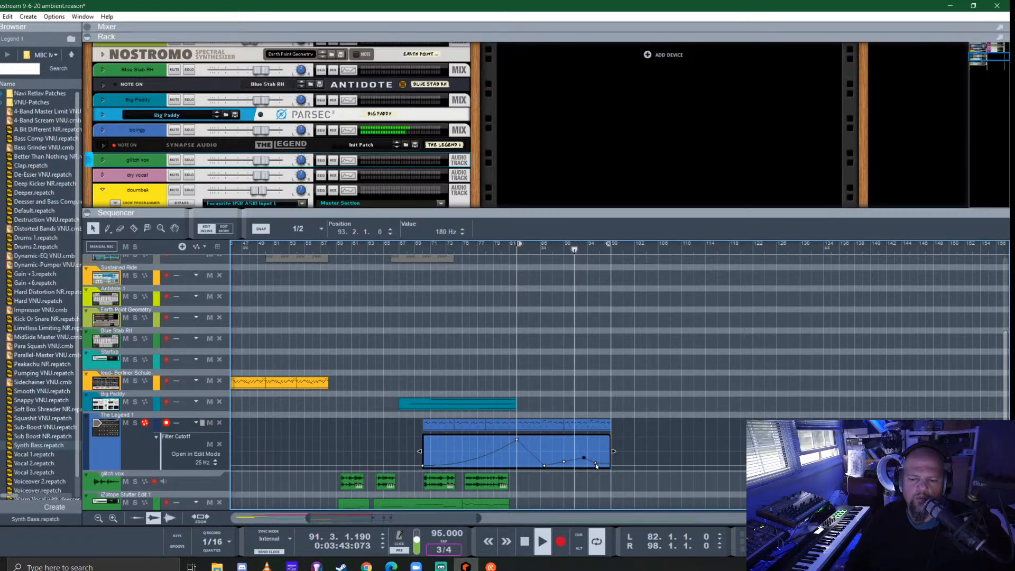
left_click(597, 466)
left_click_drag(597, 466, 609, 468)
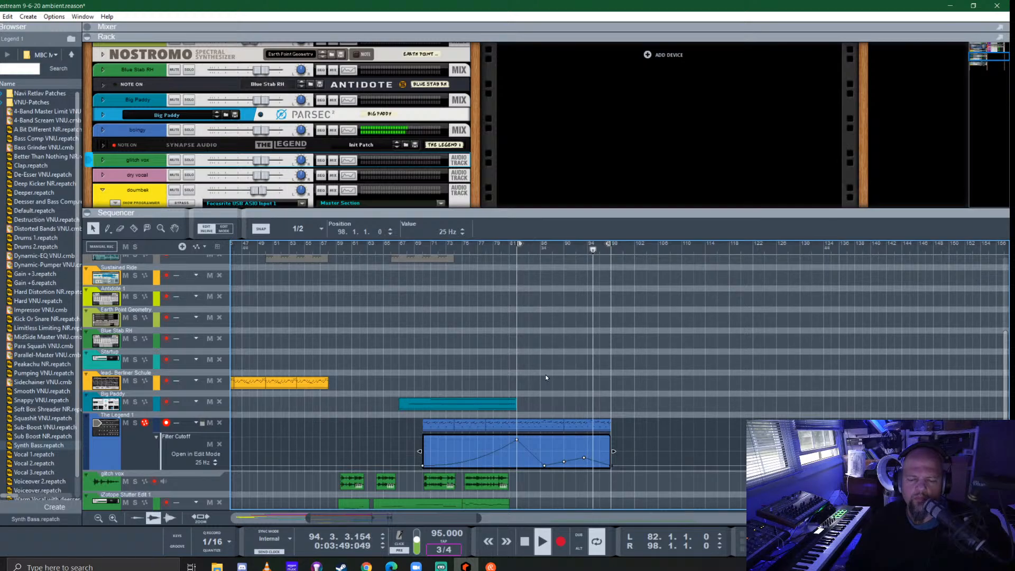
left_click_drag(530, 453, 533, 461)
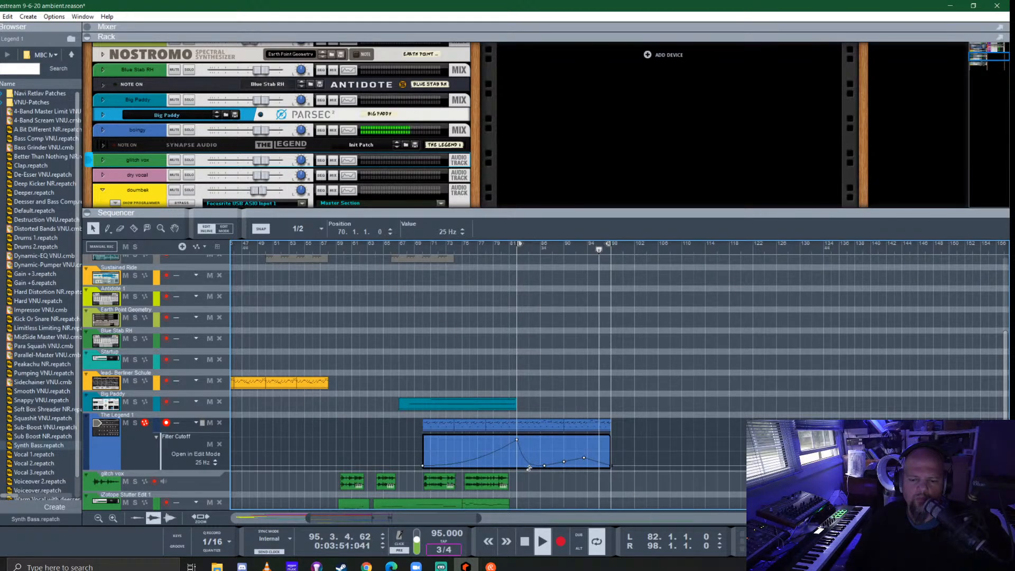
left_click(502, 256)
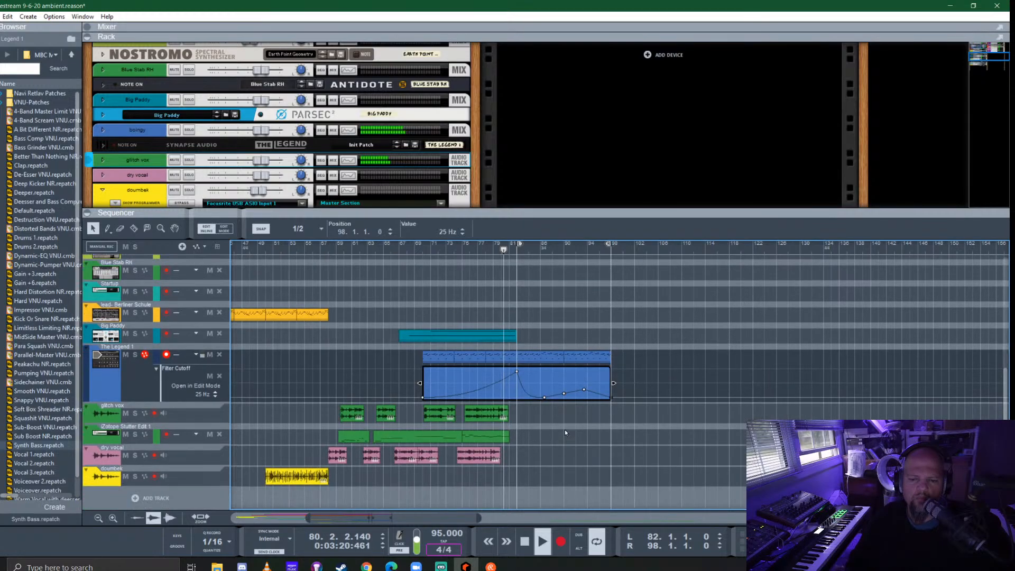
- Delete the Kong 1 clip spanning bars 82 to 90 and stop playback
scroll(565, 429, "down", 3)
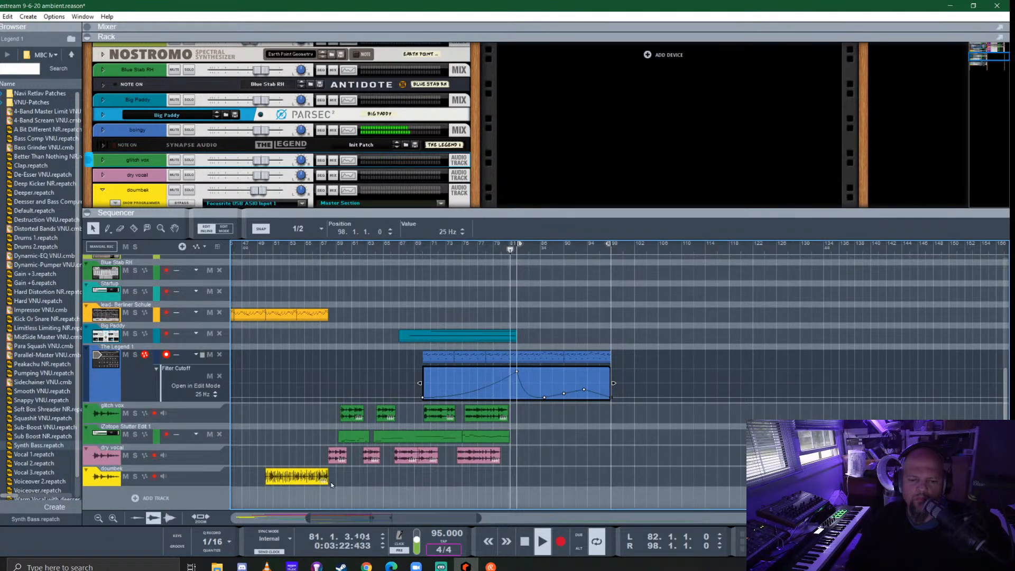
left_click(290, 479)
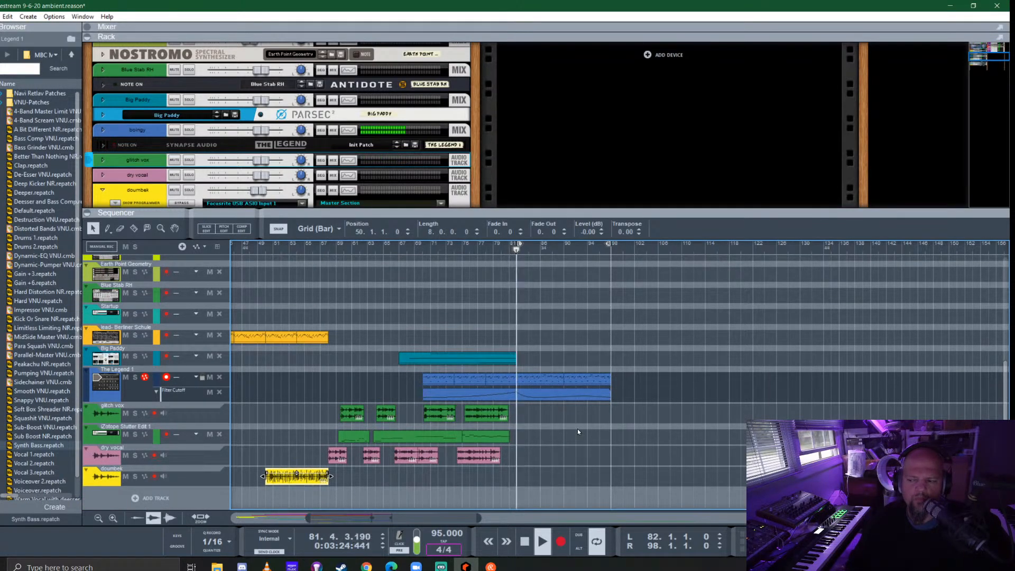
scroll(547, 410, "up", 5)
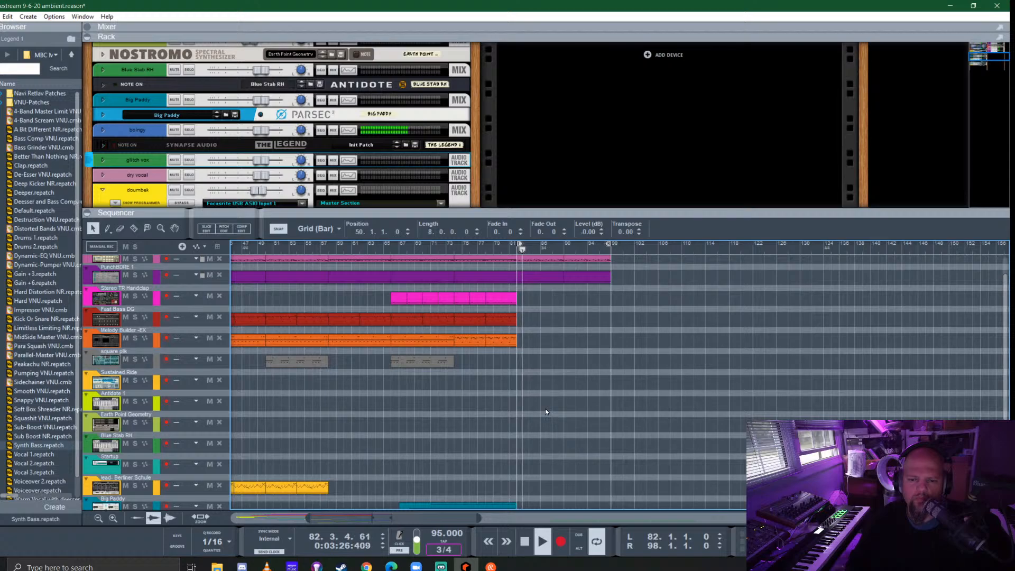
scroll(581, 377, "up", 1)
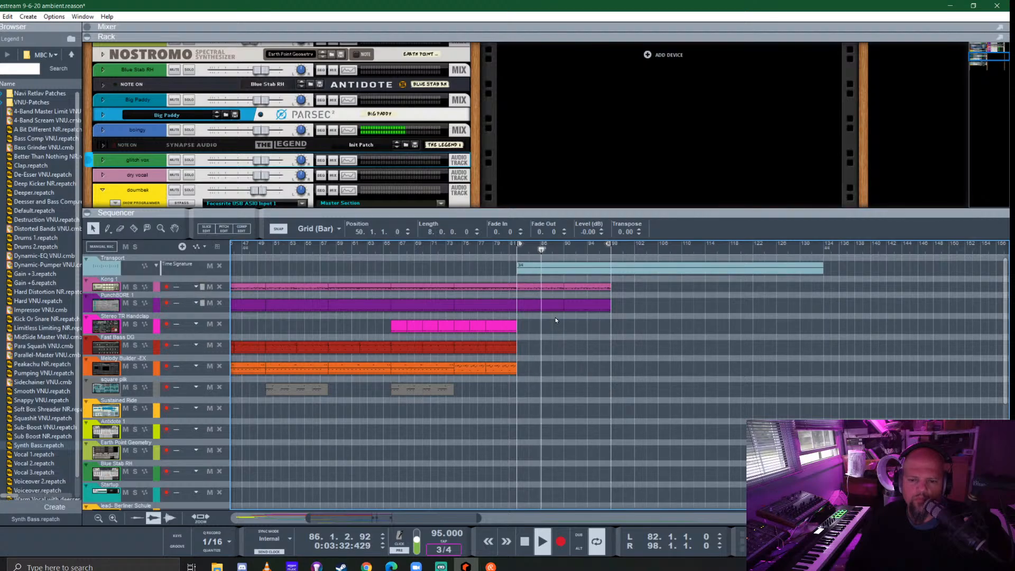
left_click(534, 285)
key("Delete")
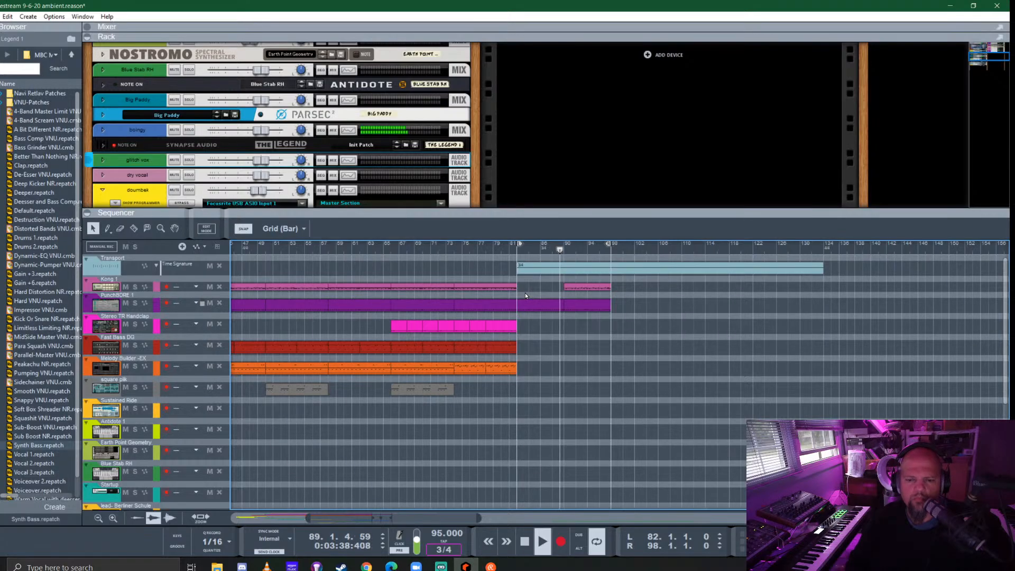
key("space")
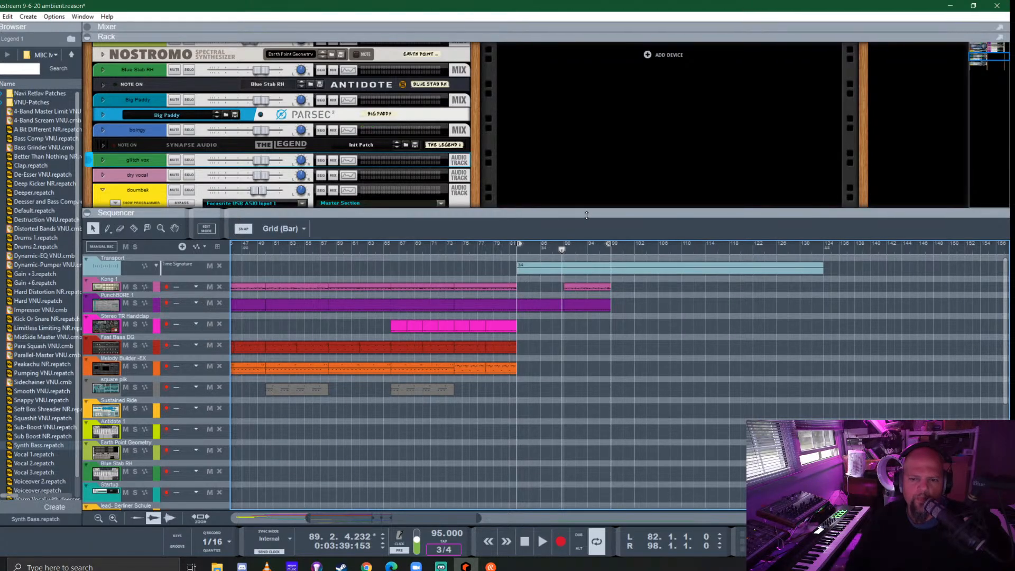
- Enlarge the rack and mixer areas, unfold the Kong 1 drum device, and select its empty drum 6 pad
left_click_drag(586, 215, 619, 422)
left_click_drag(670, 33, 694, 67)
scroll(653, 185, "up", 8)
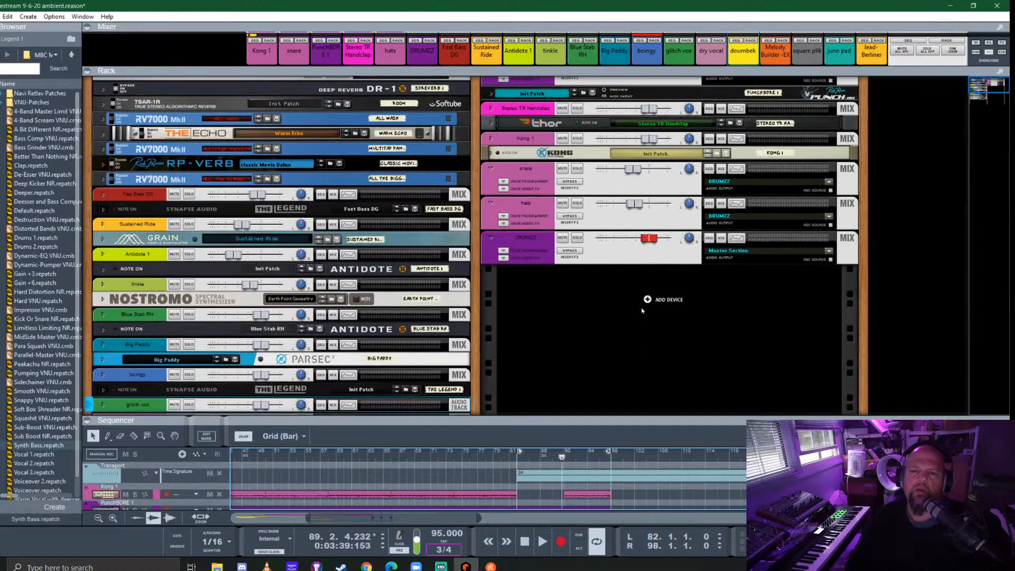
left_click(493, 178)
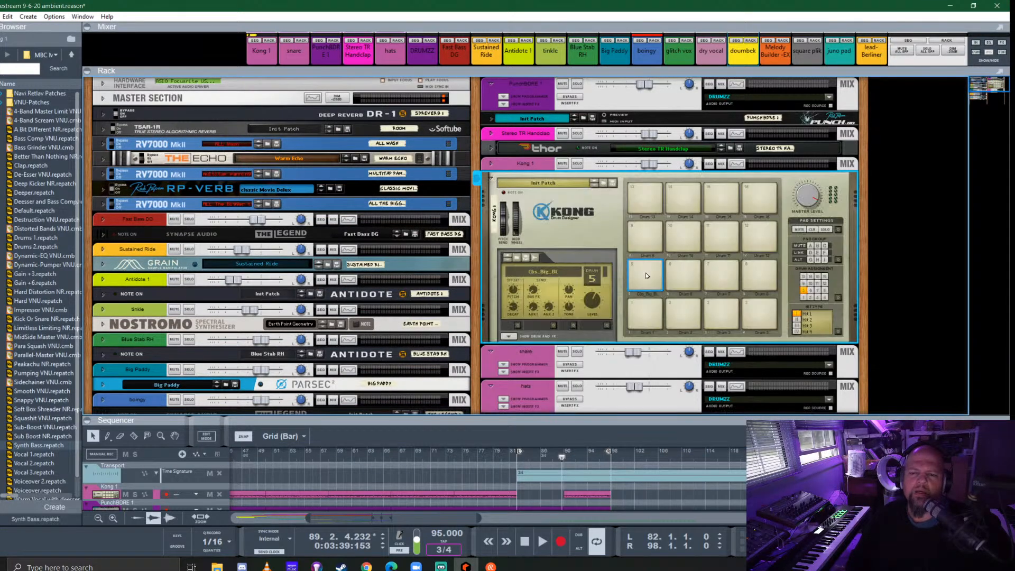
left_click(682, 275)
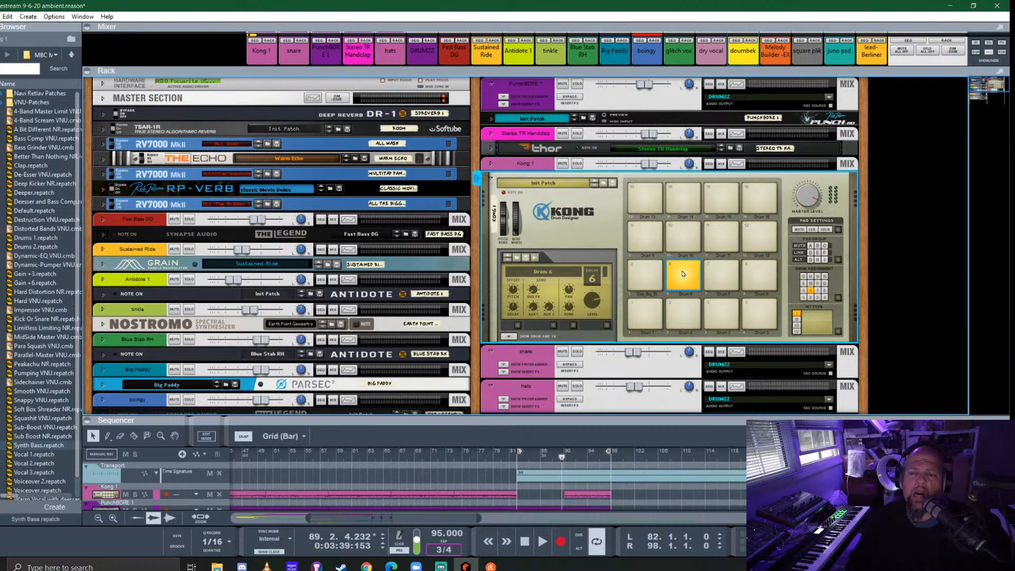
- Browse drum patches for drum 6 and go to the 4. Cymbals folder of the Kong sounds
left_click(517, 260)
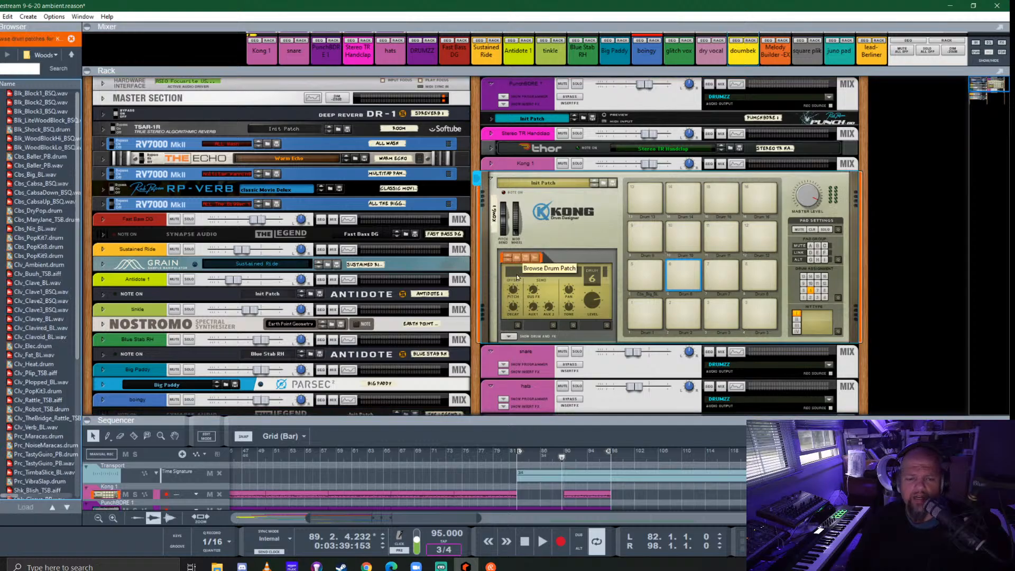
left_click(71, 56)
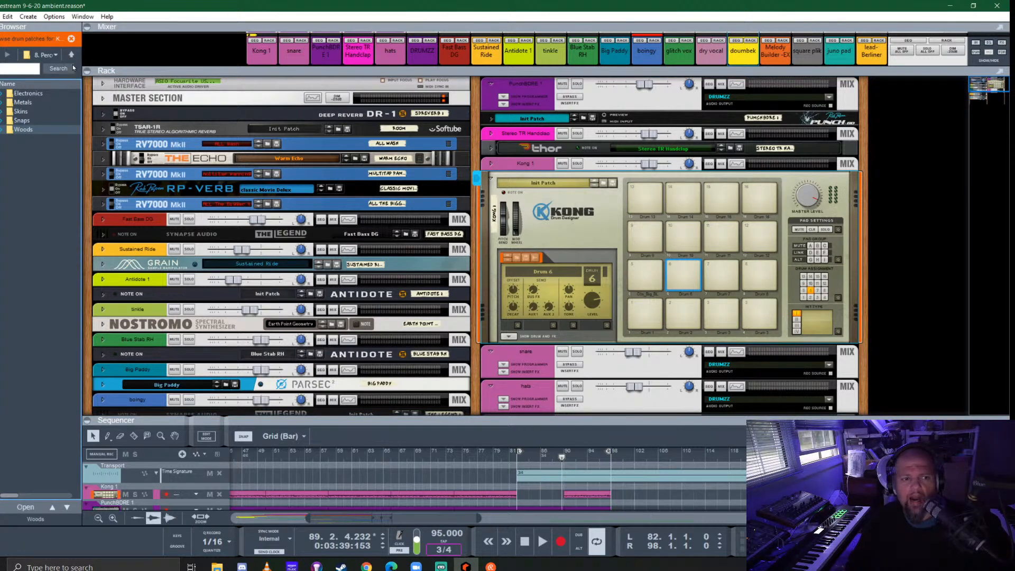
left_click(71, 55)
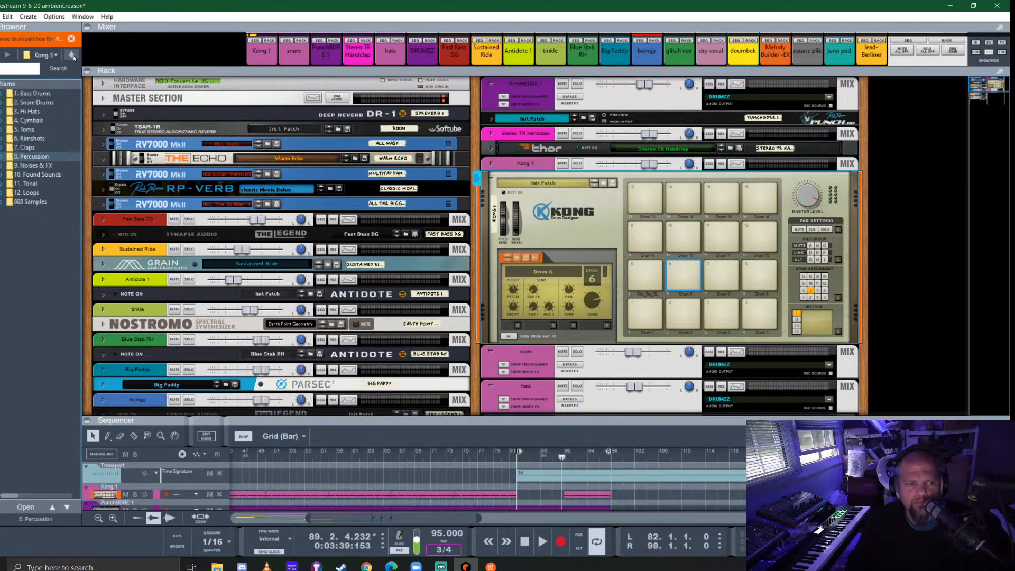
double_click(31, 121)
scroll(40, 347, "down", 15)
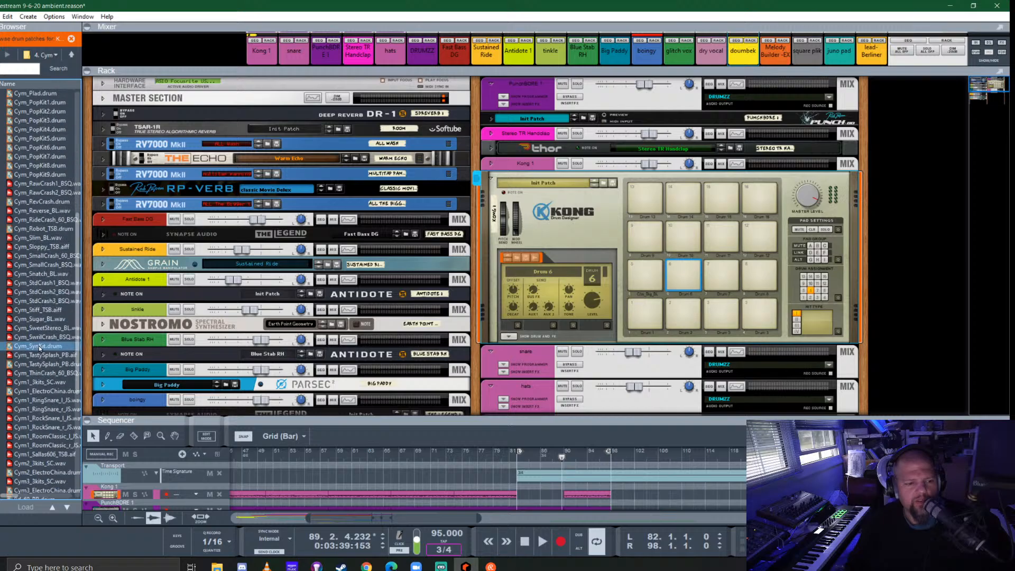
scroll(39, 347, "up", 8)
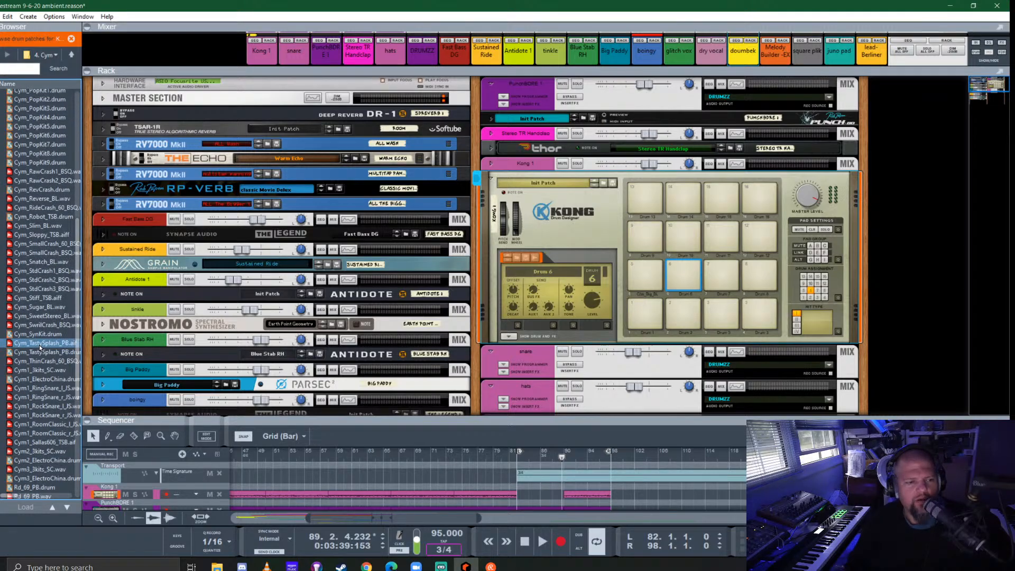
- Audition crash samples in the Cymbals folder, comparing Cym_RawCrash1_BSQ.wav with the RawCrash2, SmallCrash and Sloppy samples
left_click(32, 181)
left_click(34, 172)
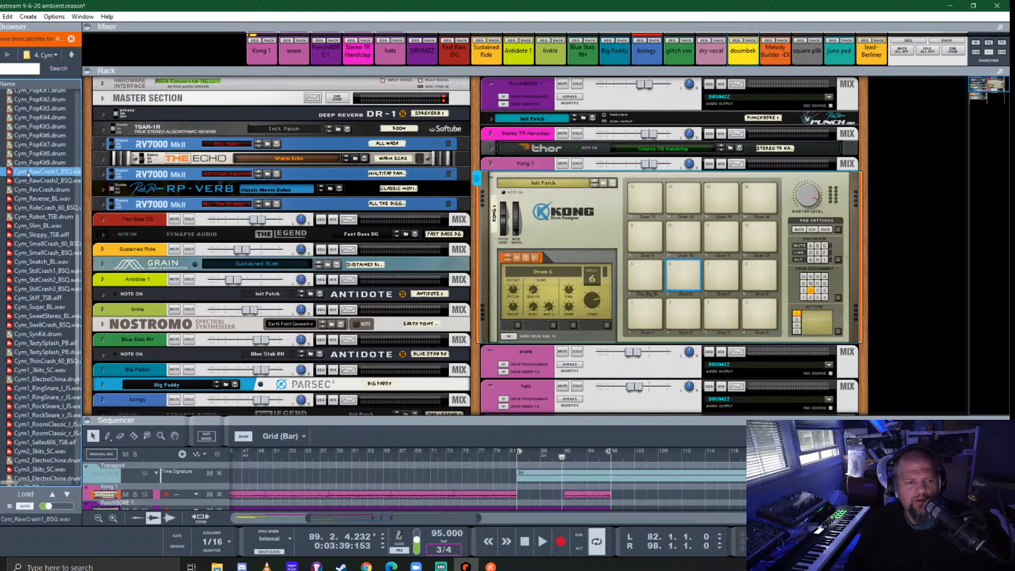
left_click(32, 244)
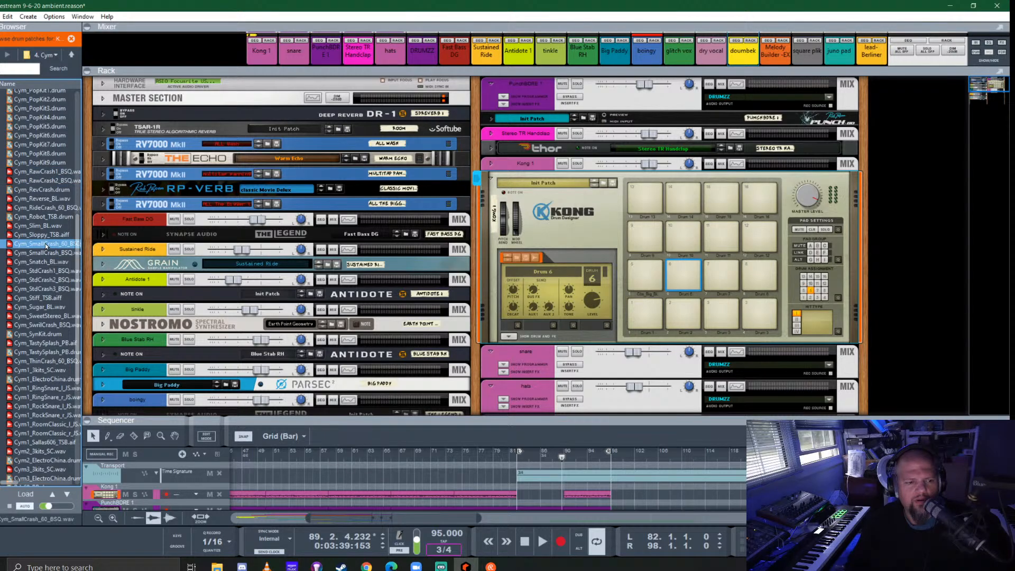
left_click(34, 173)
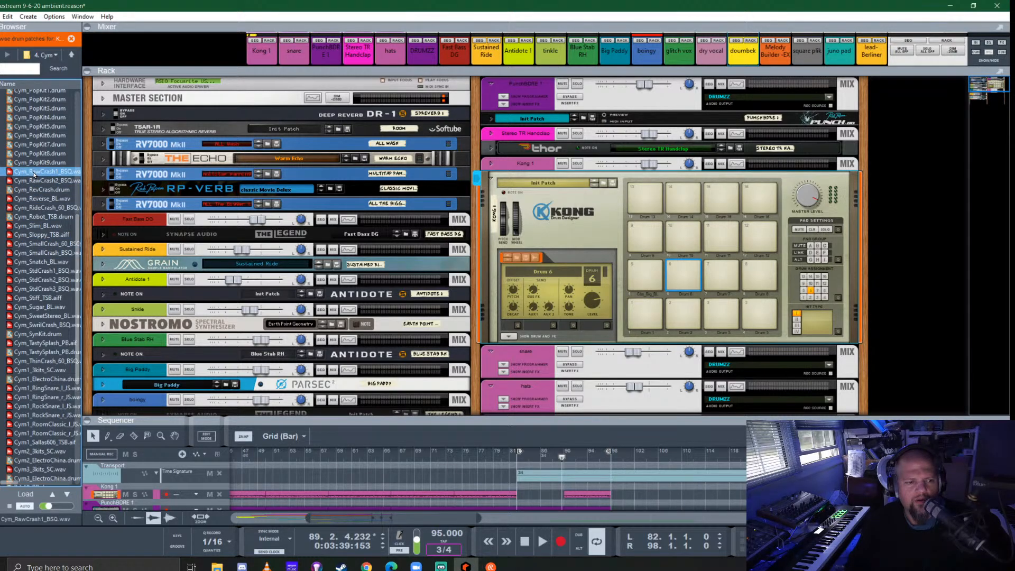
left_click(34, 235)
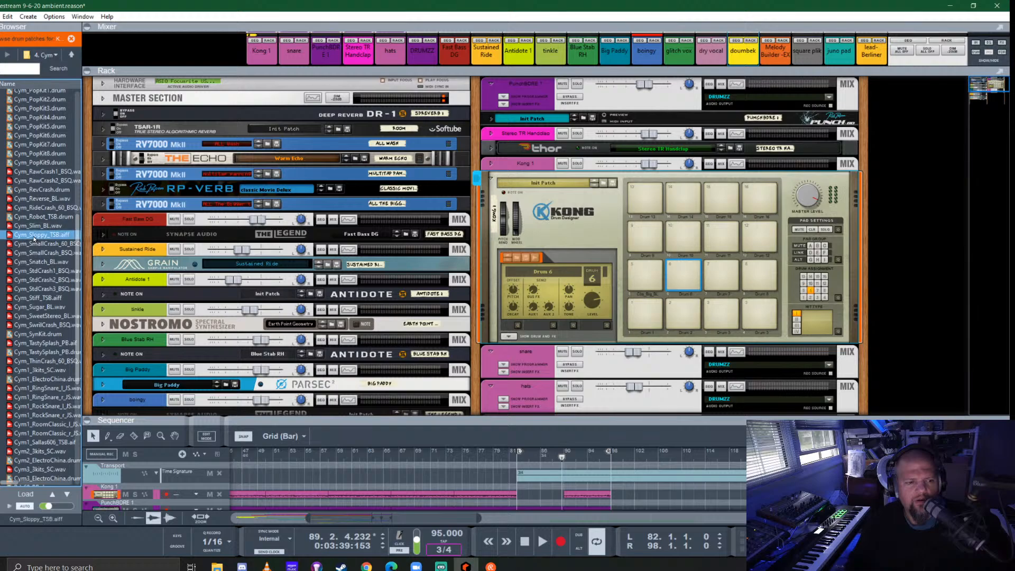
left_click(32, 244)
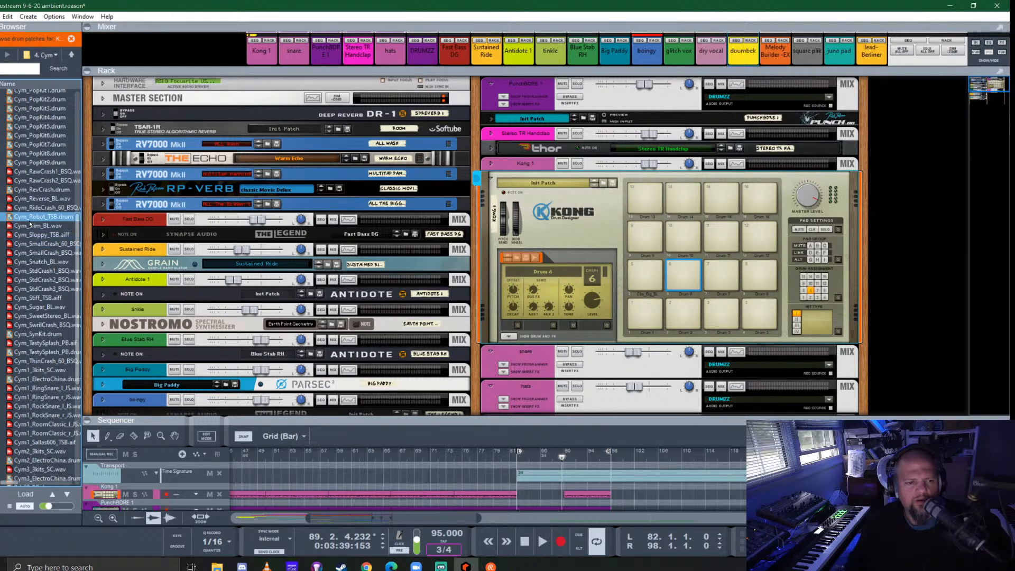
left_click(24, 172)
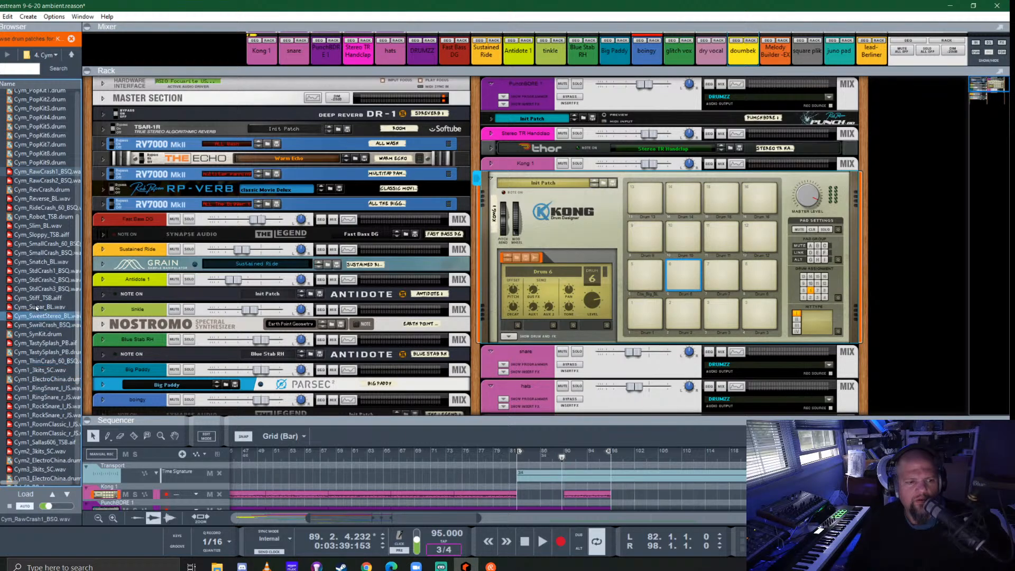
- Audition the China cymbal samples and load the Cym_ChinaPangCrash_BSQ sample onto Kong's drum 7 pad
scroll(42, 316, "up", 8)
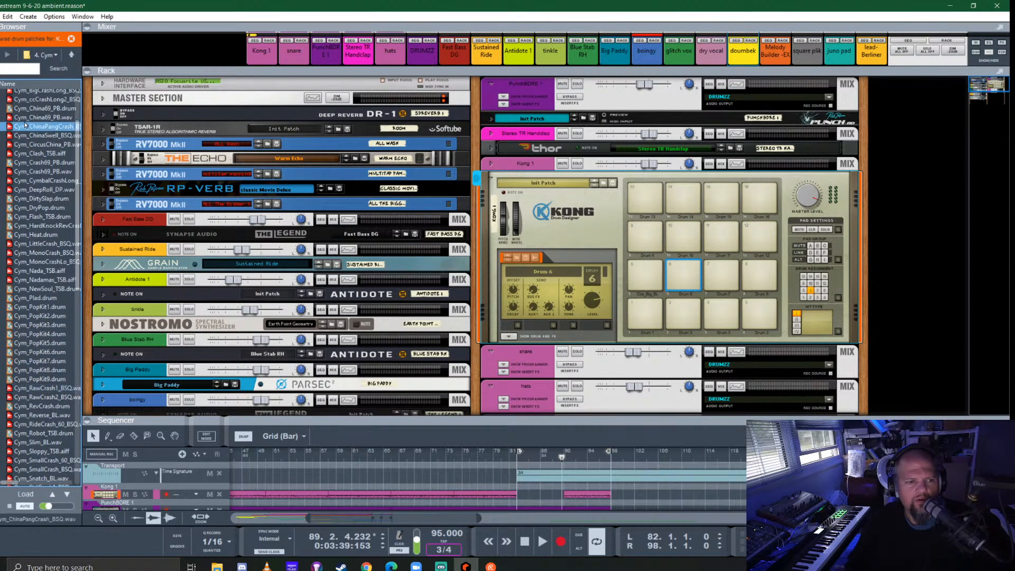
left_click(30, 117)
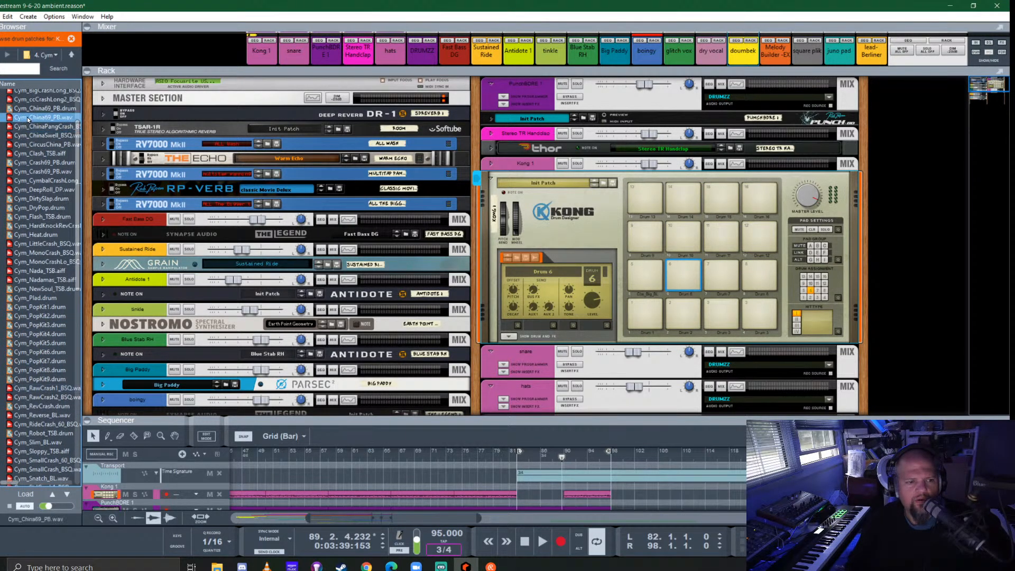
left_click(31, 144)
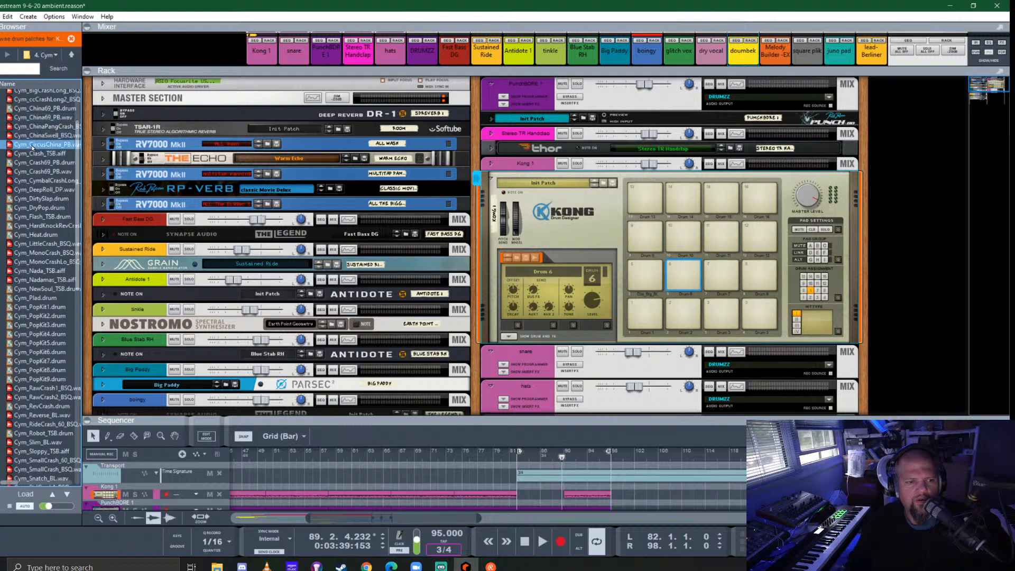
left_click(34, 109)
left_click(33, 117)
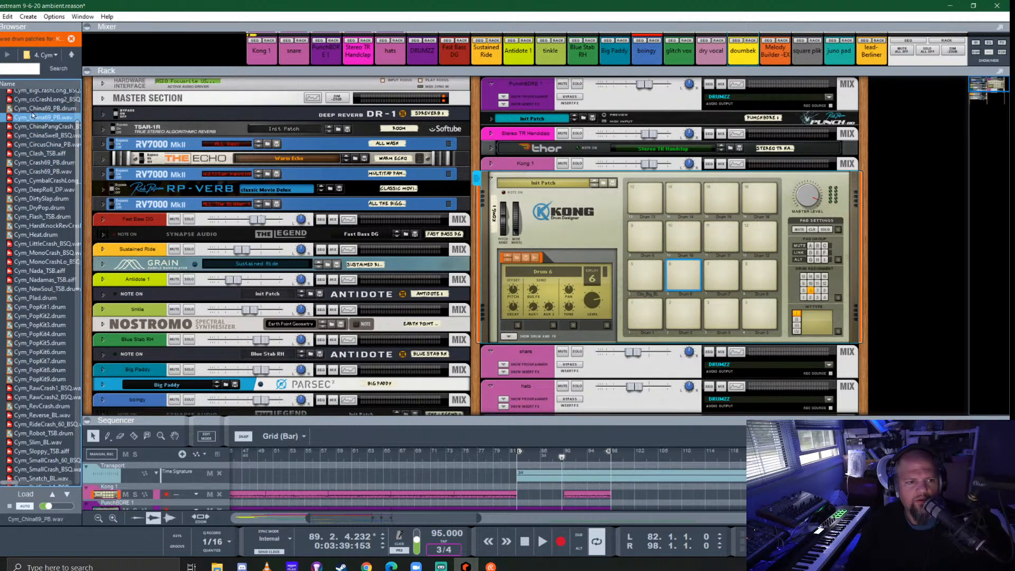
left_click(35, 127)
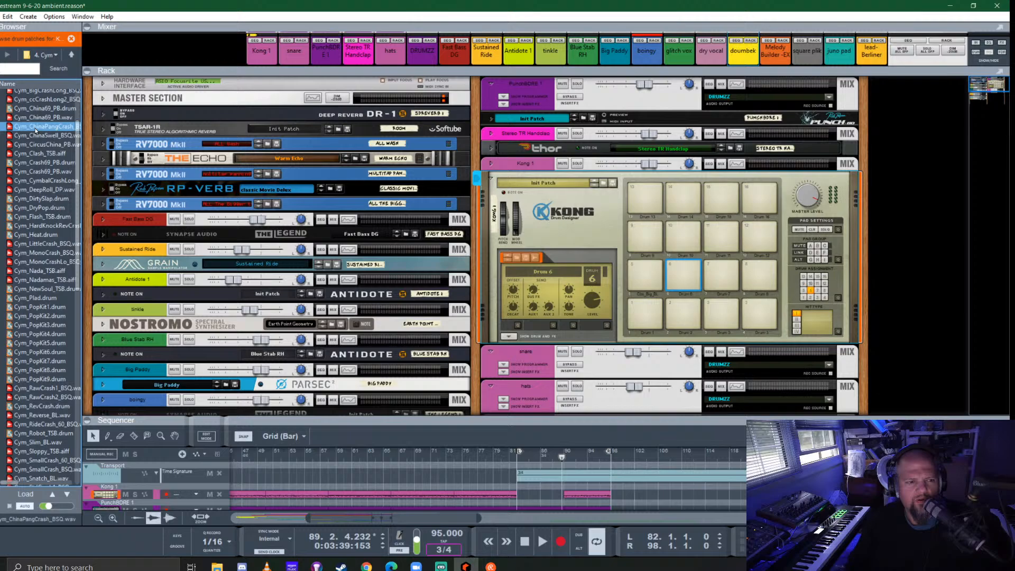
left_click_drag(32, 129, 721, 276)
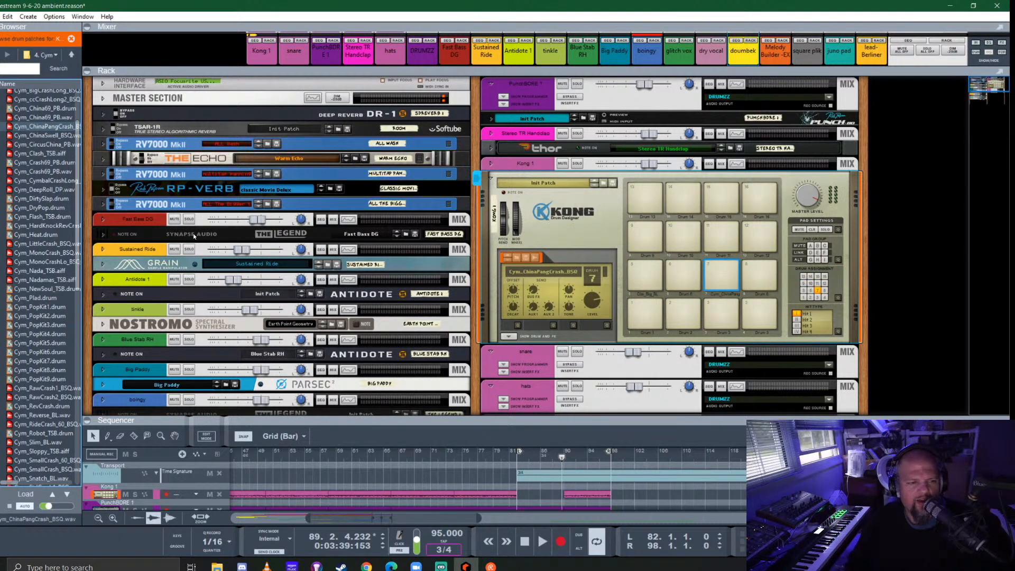
- Audition the TastySplash and ThinCrash samples, and load Cym_RawCrash1_BSQ.wav onto Kong's drum 6 pad
scroll(52, 243, "down", 10)
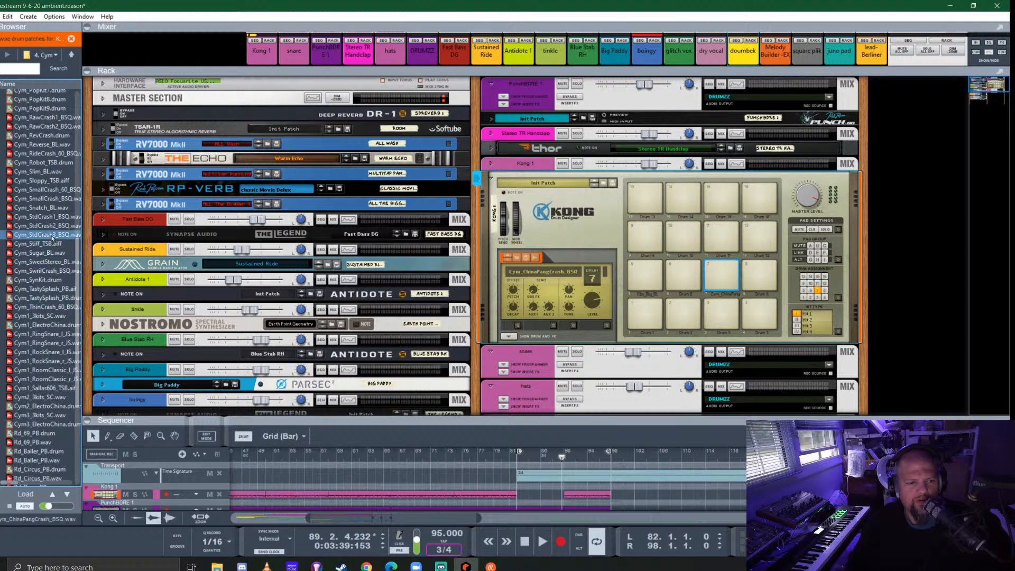
left_click(44, 289)
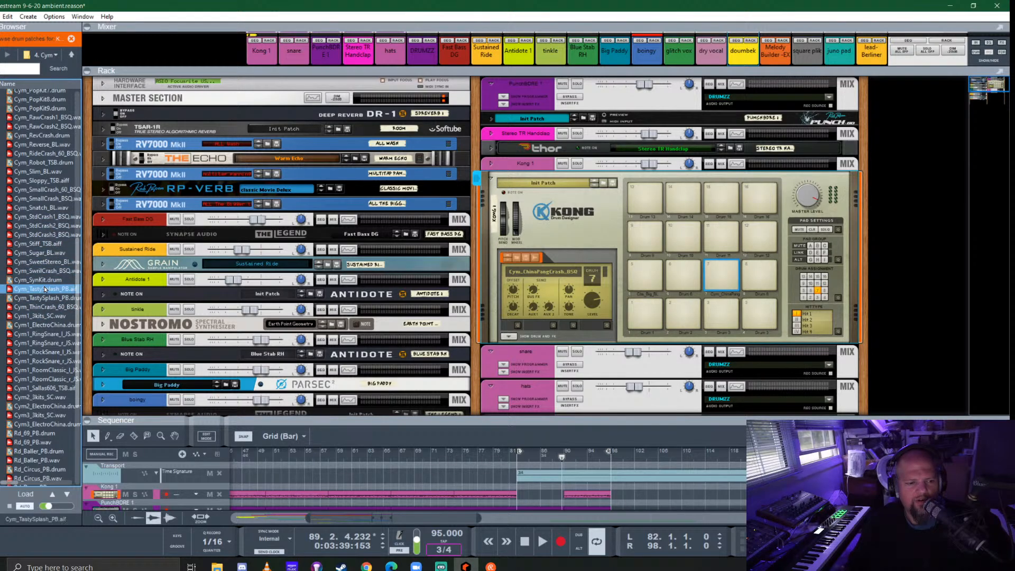
left_click(43, 307)
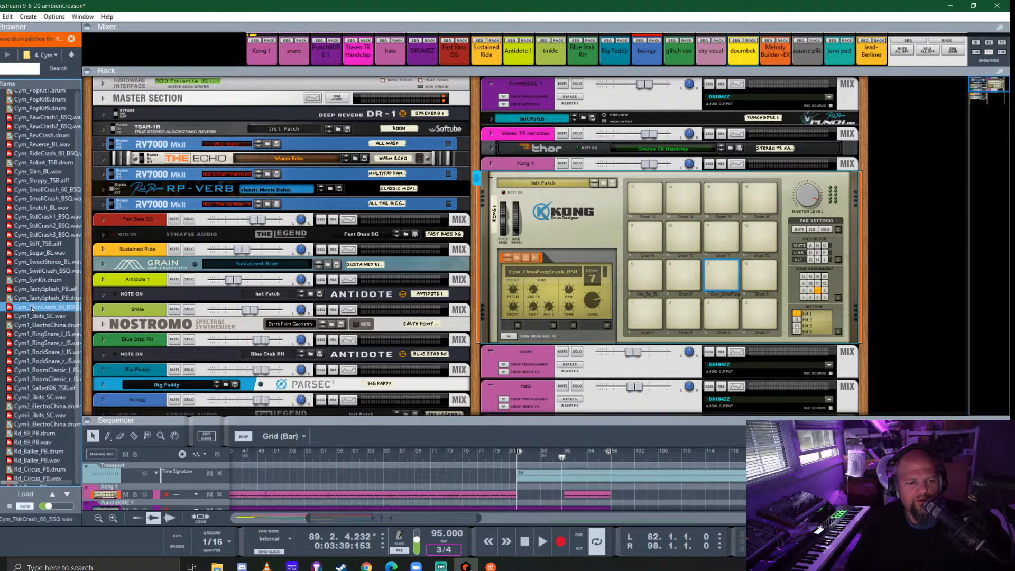
left_click(41, 120)
left_click_drag(38, 122, 680, 270)
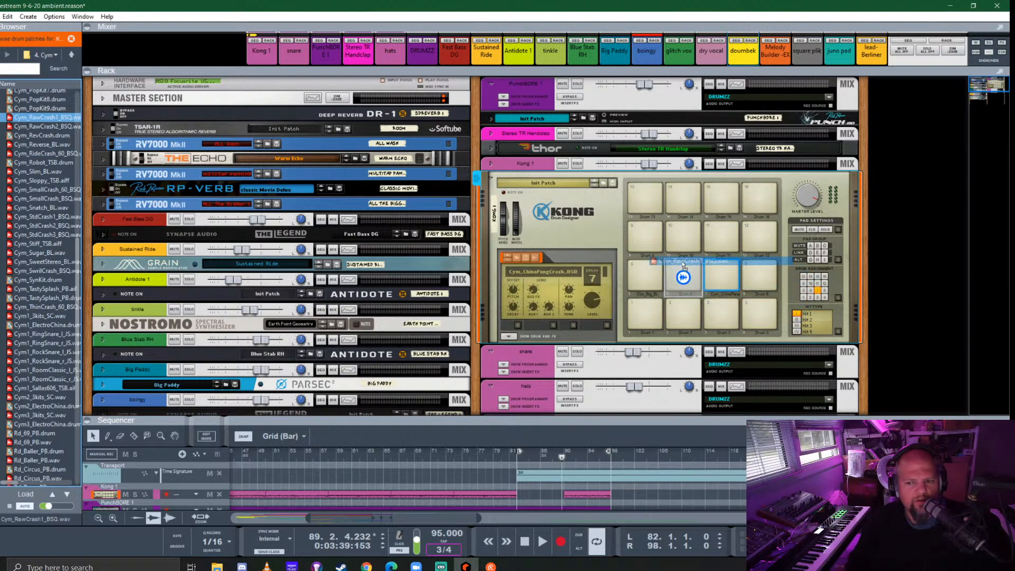
- Show Kong's drum and FX section and shorten the decay of both crash pads, setting drum 7's decay offset to -19
left_click(508, 337)
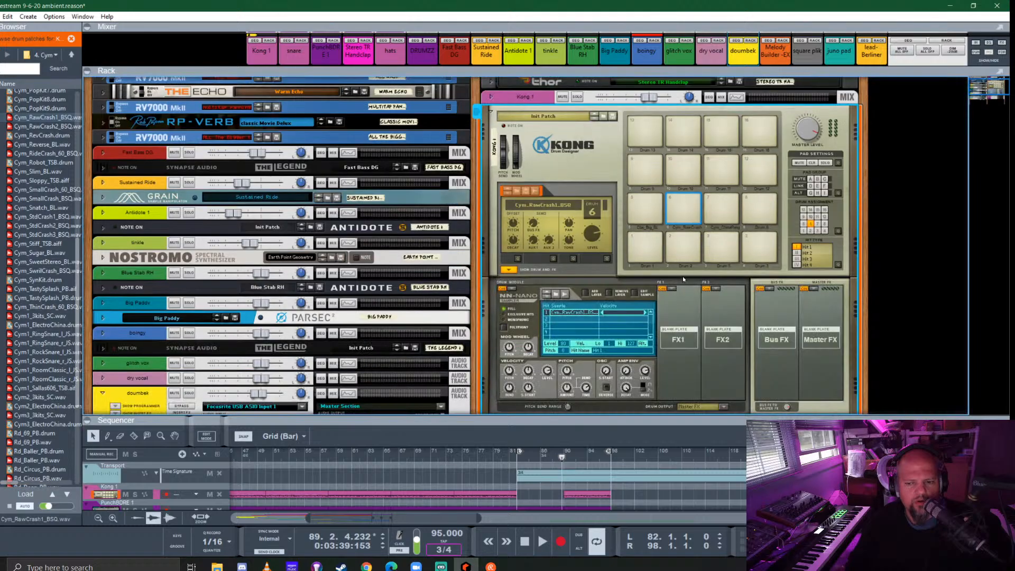
left_click(682, 206)
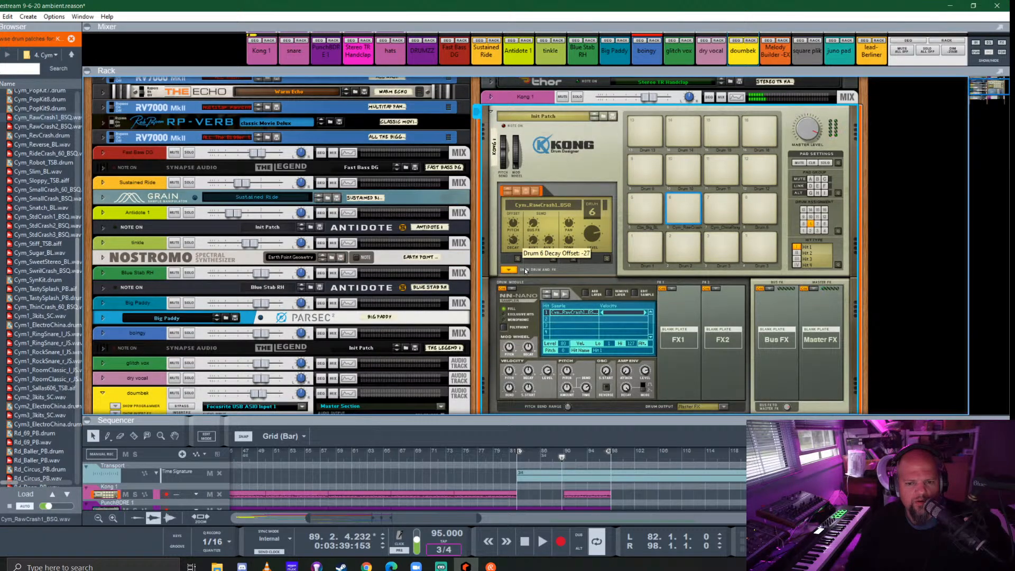
left_click(684, 208)
left_click_drag(513, 241, 512, 232)
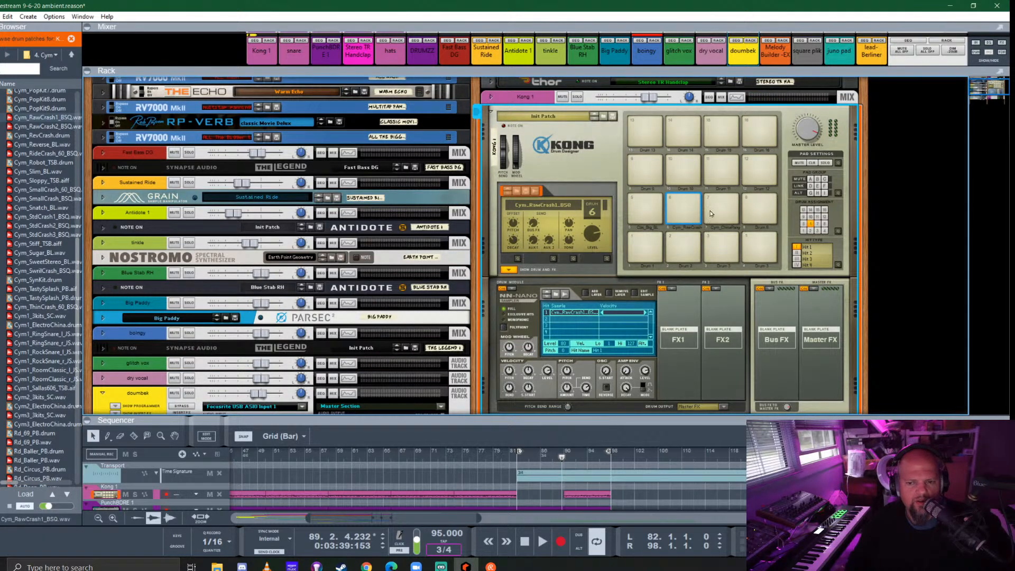
left_click(682, 208)
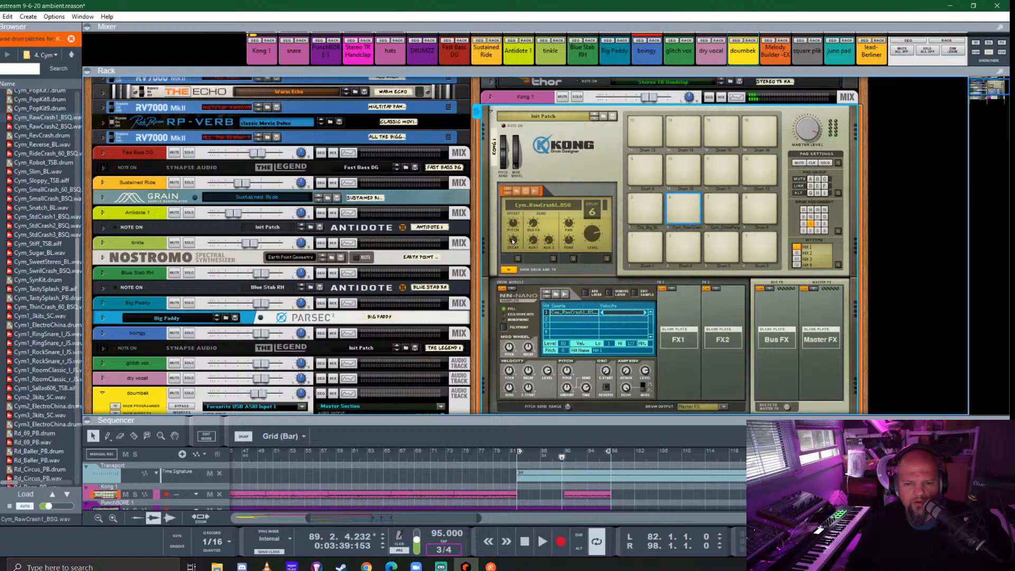
left_click(691, 207)
left_click(712, 209)
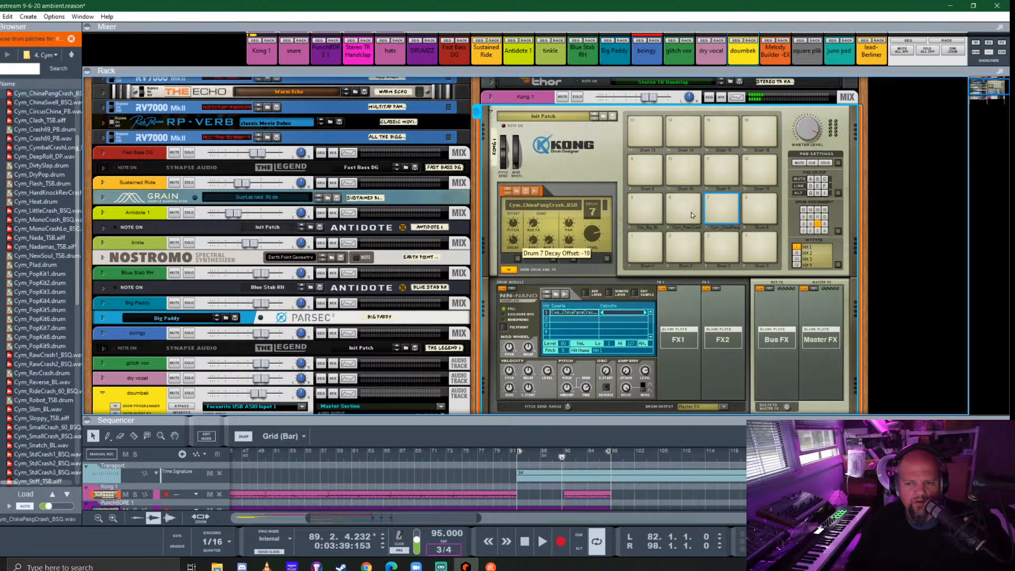
- Check the drum 7 and drum 6 crash pads, and hide Kong's drum and FX section
left_click(728, 212)
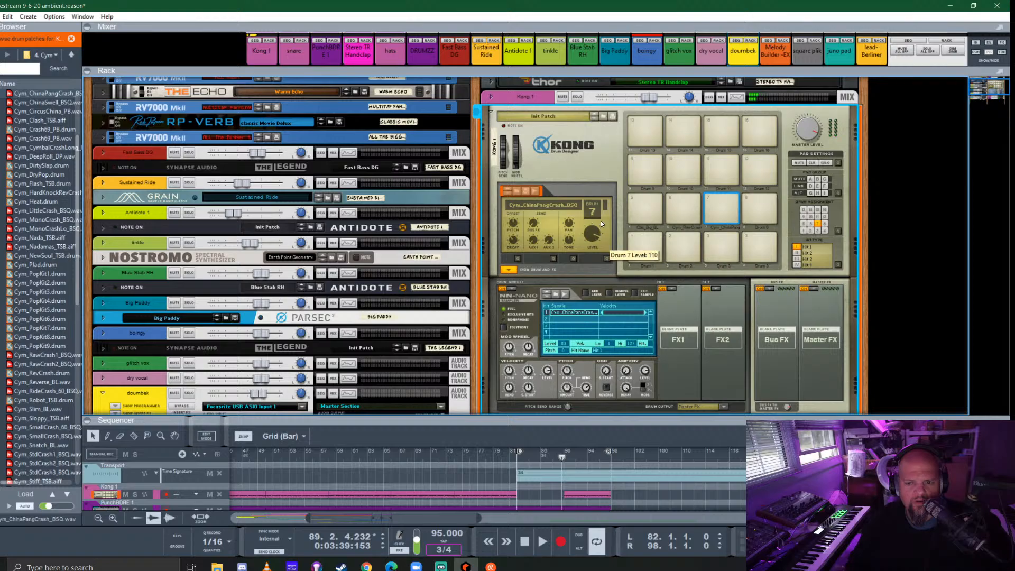
left_click(692, 210)
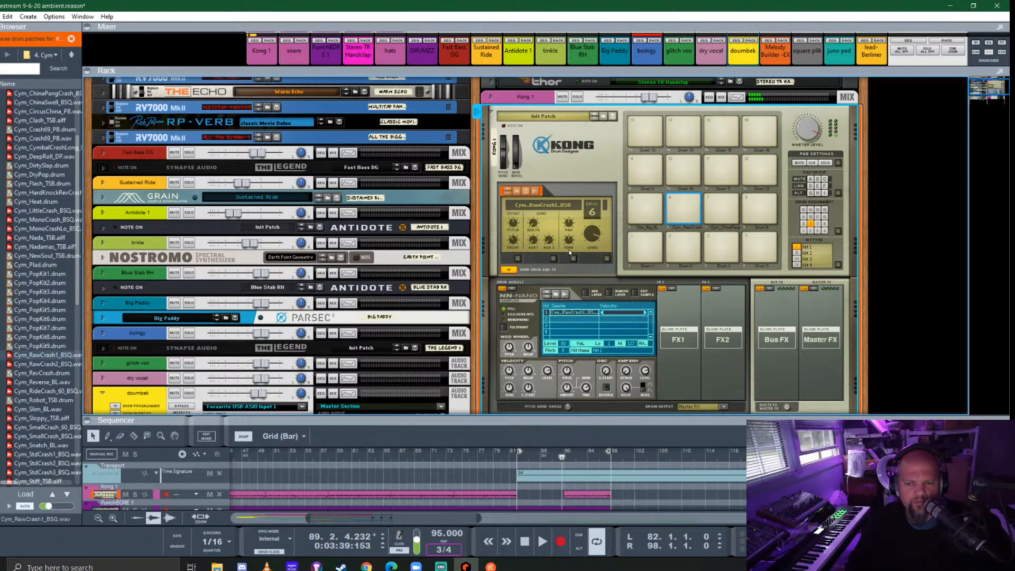
left_click(507, 271)
- Enlarge the sequencer, extend the Kong 1 clip at bar 74 to a length of 8.1.0.0, and open it for note editing
left_click_drag(587, 420, 601, 192)
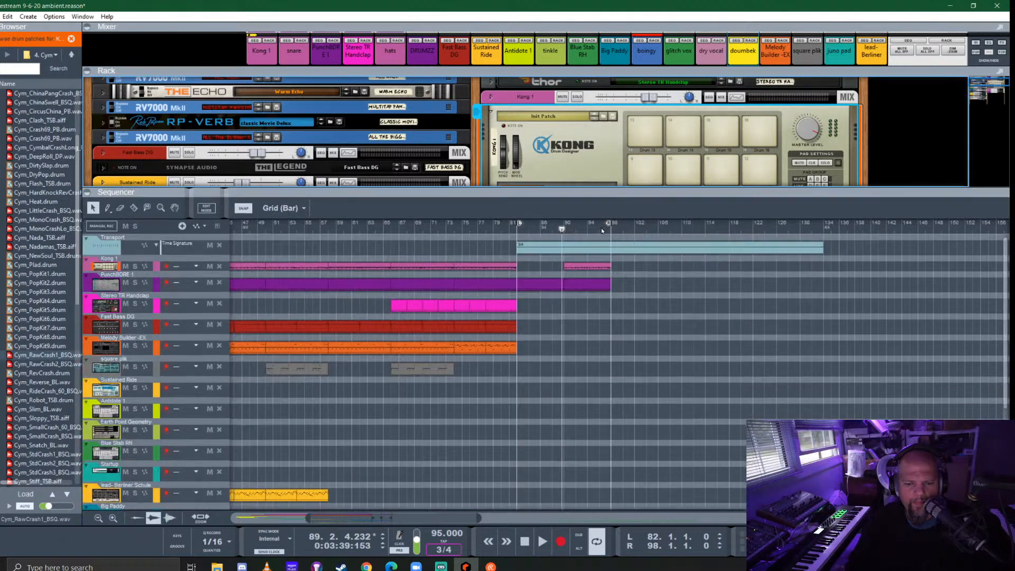
scroll(472, 286, "up", 5)
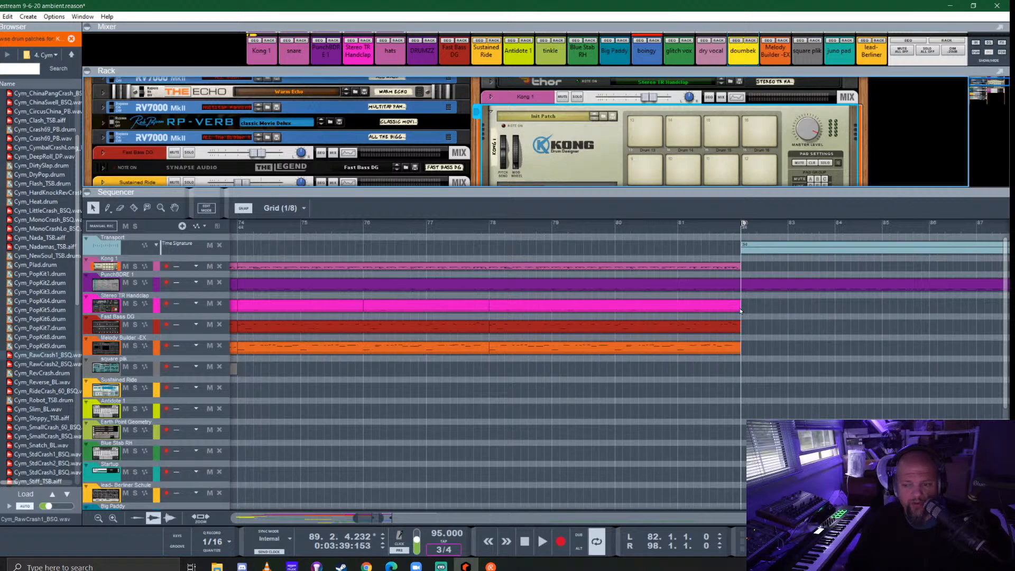
scroll(765, 297, "up", 2)
mouse_move(765, 284)
left_mouse_down()
mouse_move(733, 276)
mouse_move(756, 279)
left_mouse_up()
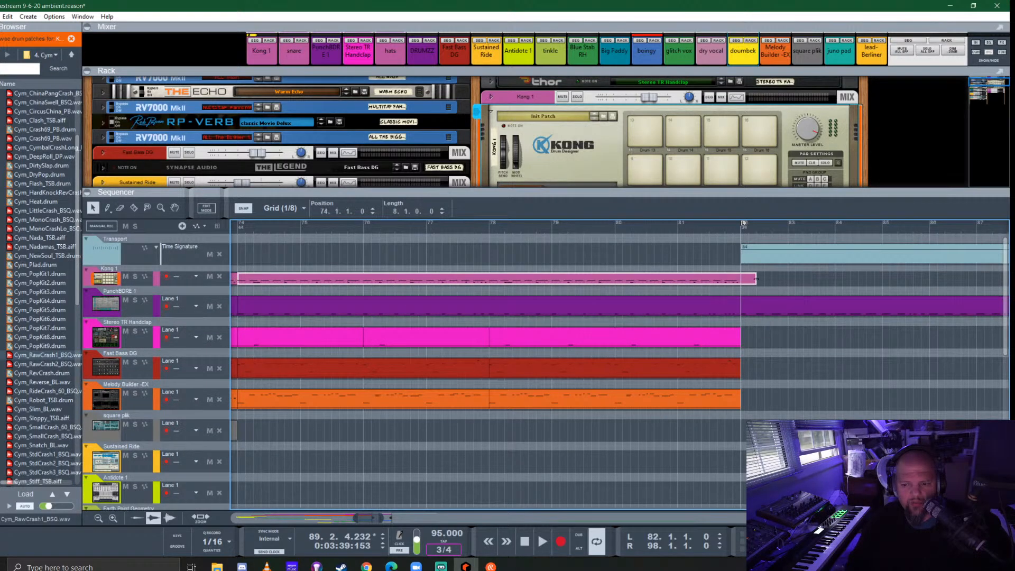
double_click(748, 280)
- Draw one note each for Cym_RawCrash1 and Cym_ChinaPangCrash in the Kong clip at 82.1.1.0
scroll(713, 315, "right", 2)
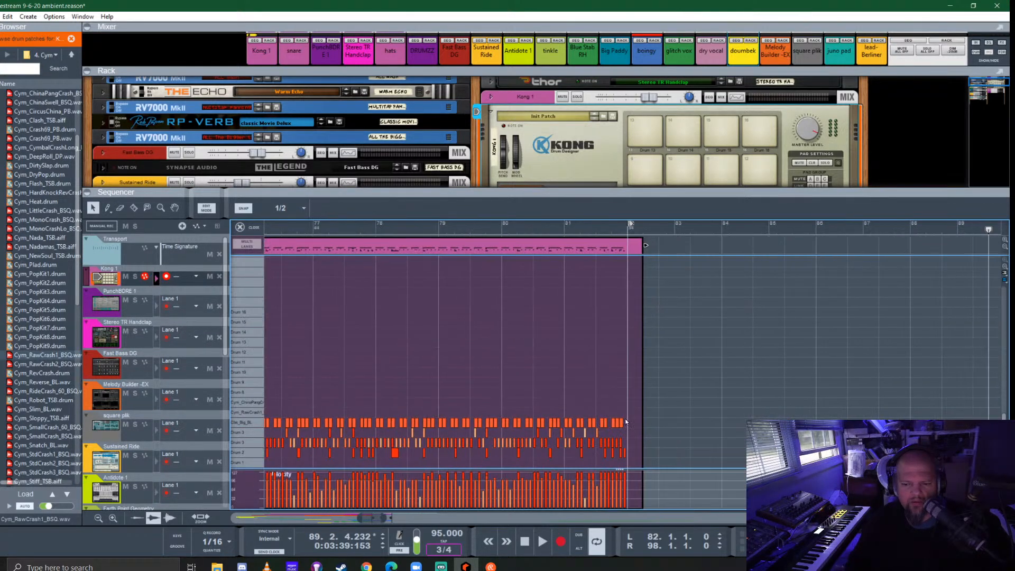
scroll(637, 446, "up", 2)
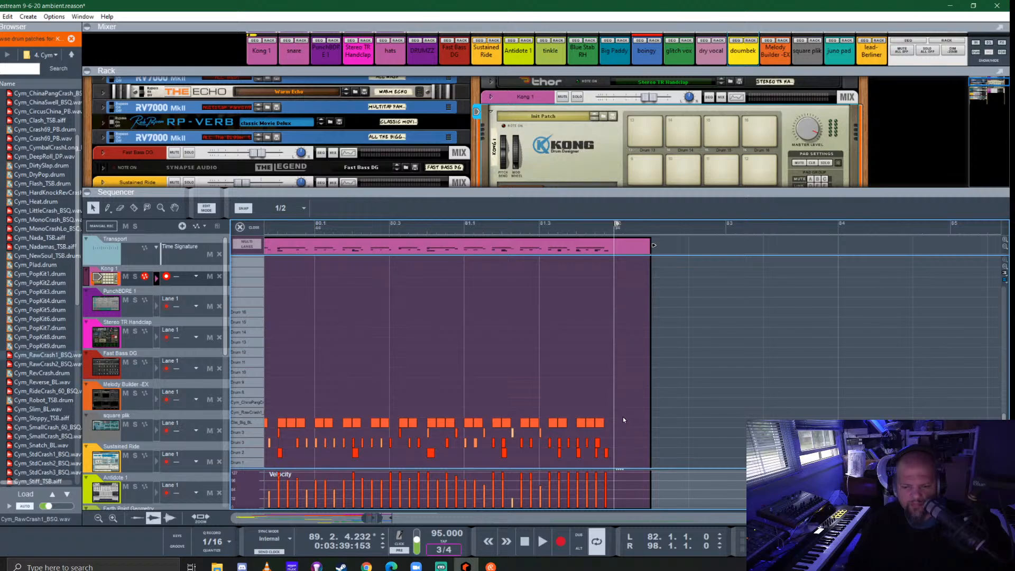
double_click(624, 414)
double_click(625, 404)
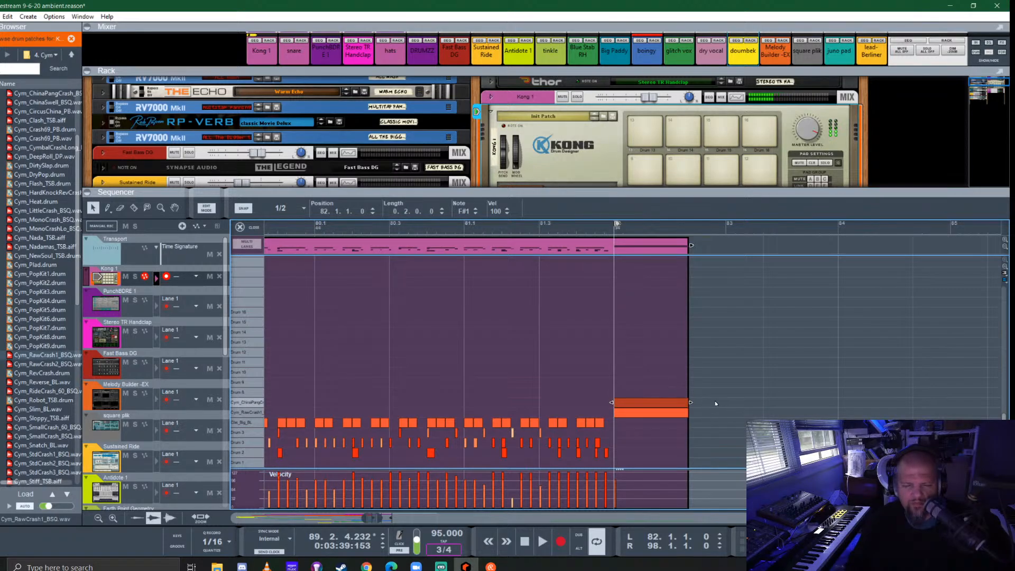
- Set the snap grid to 1/16 and shorten both crash notes to a length of 0.0.2.0
left_click(297, 207)
left_click(295, 221)
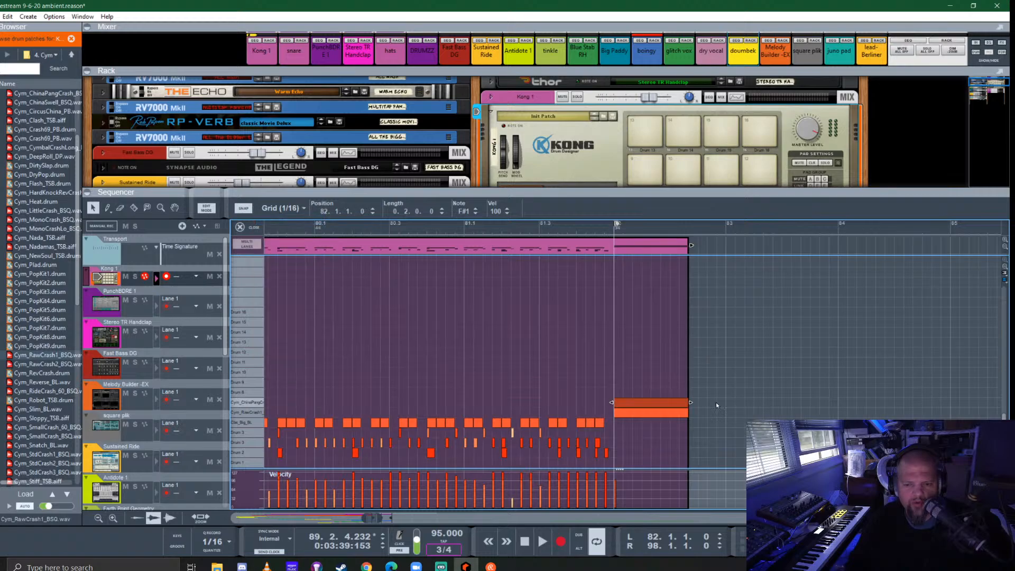
left_click_drag(648, 389, 632, 403)
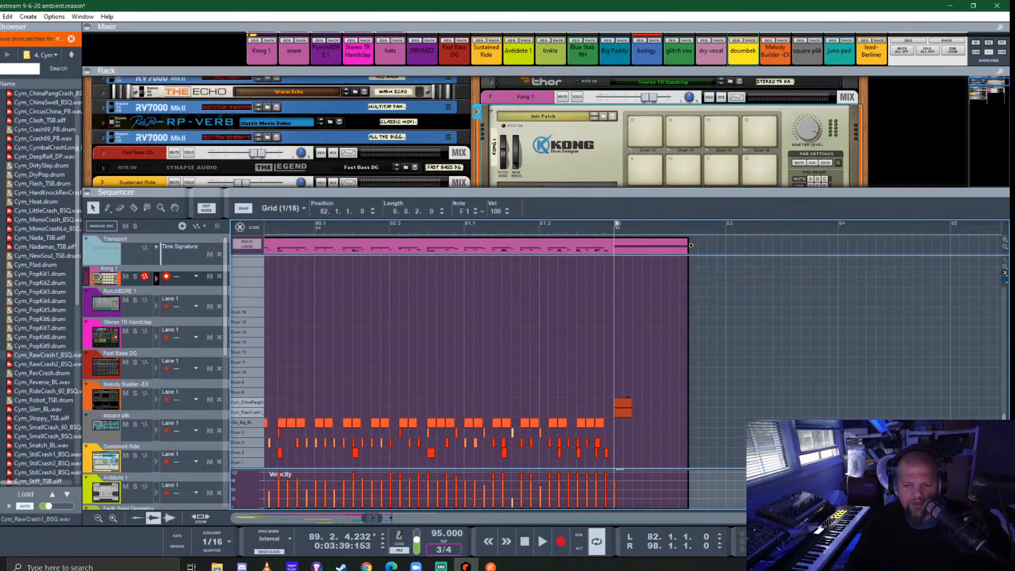
- Play the transition into bar 82 and check the drum 6 and drum 7 crash settings in Kong during playback
left_click(499, 230)
key("space")
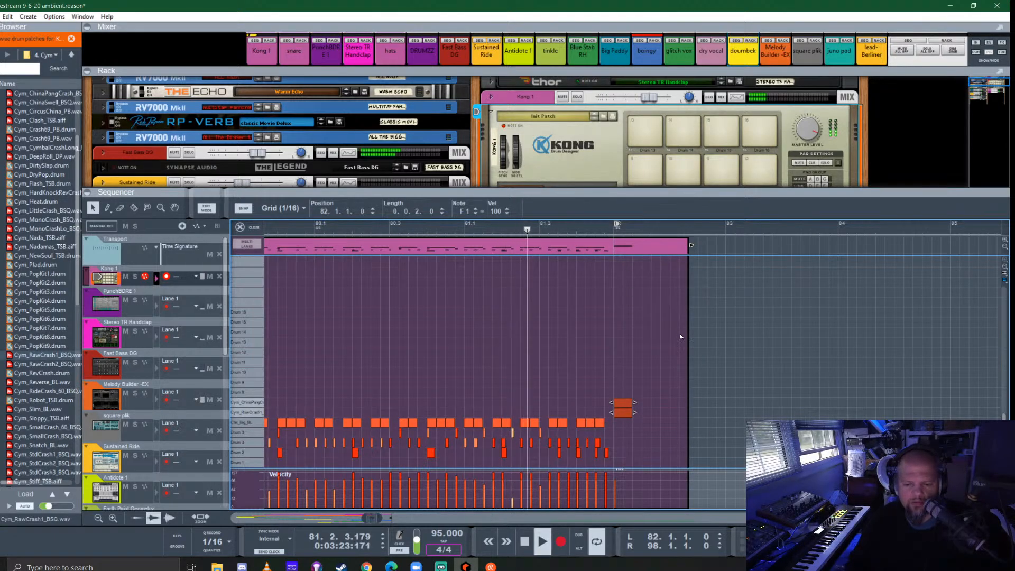
left_click(246, 230)
left_click_drag(396, 192, 397, 422)
left_click(593, 243)
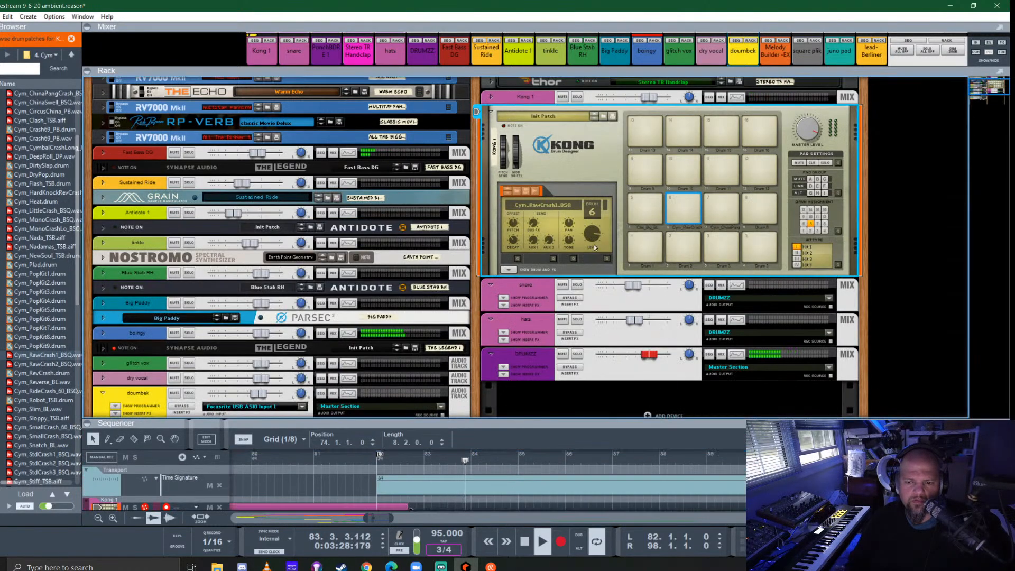
left_click(714, 205)
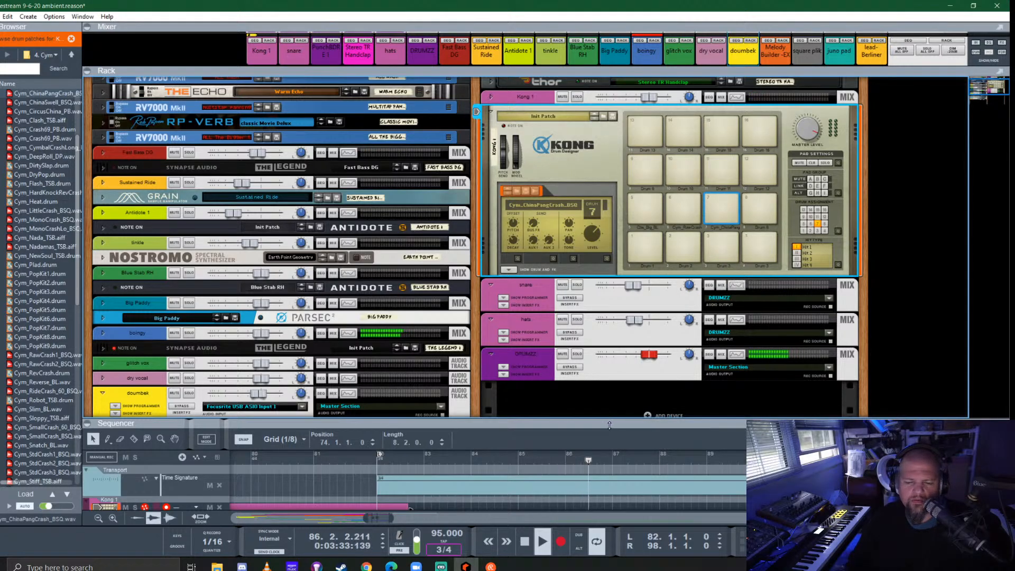
left_click_drag(597, 420, 597, 173)
key("space")
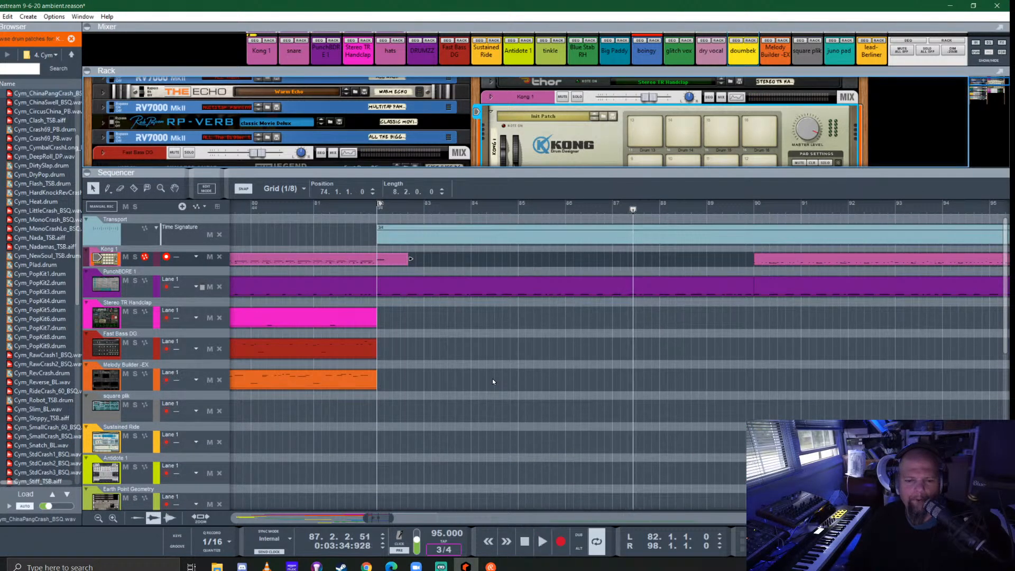
- Examine the arrangement's tracks from the opening bars through the 3/4 section, giving the sequencer more room
scroll(493, 380, "down", 2)
scroll(493, 378, "down", 4)
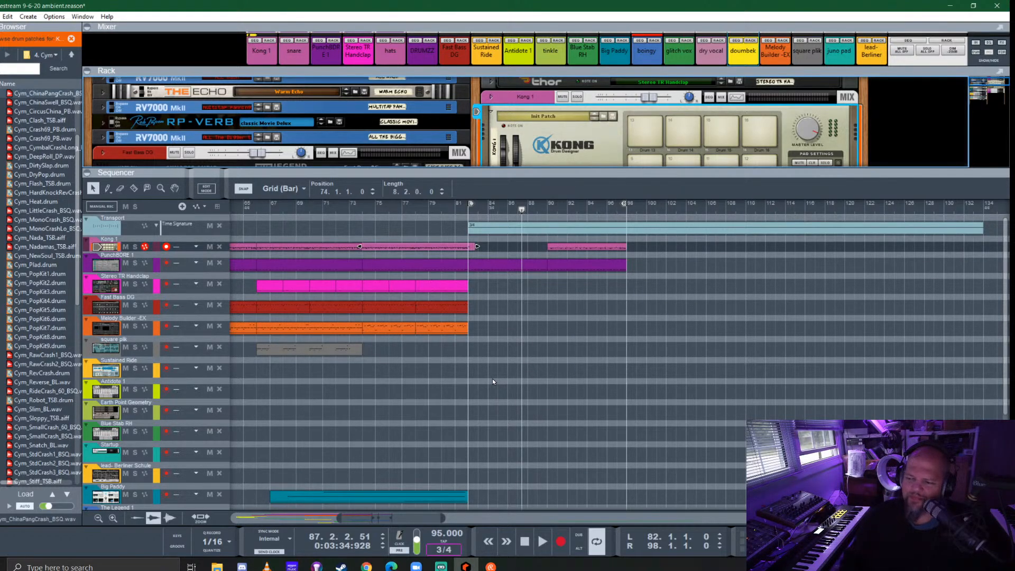
left_click_drag(643, 169, 636, 111)
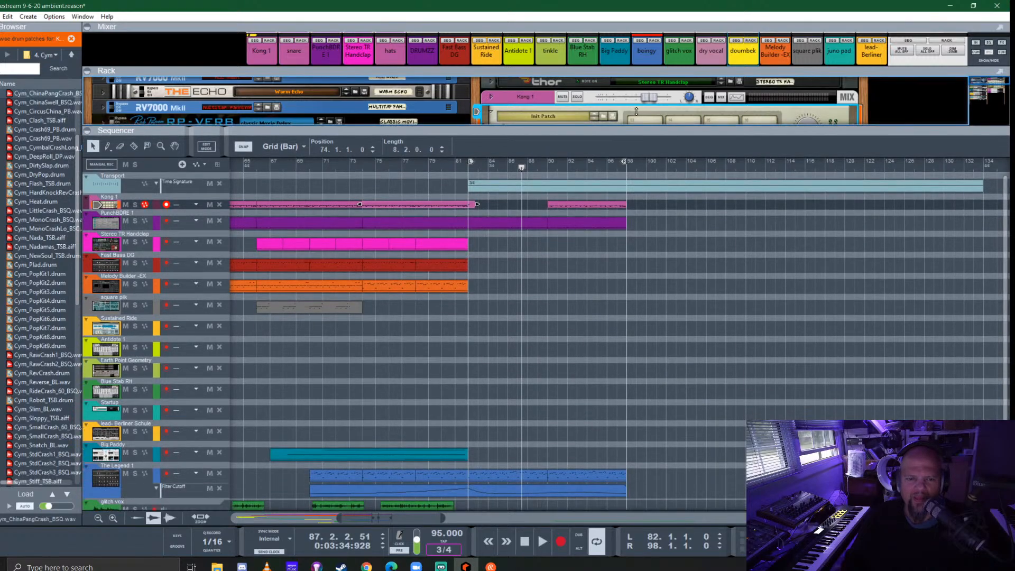
scroll(497, 433, "down", 3)
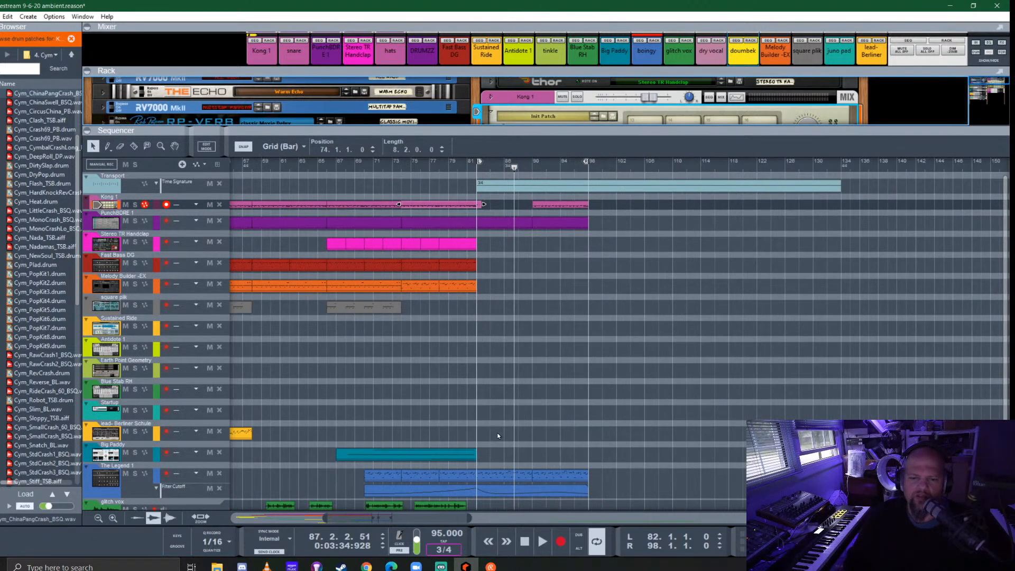
scroll(496, 433, "down", 4)
scroll(497, 432, "up", 5)
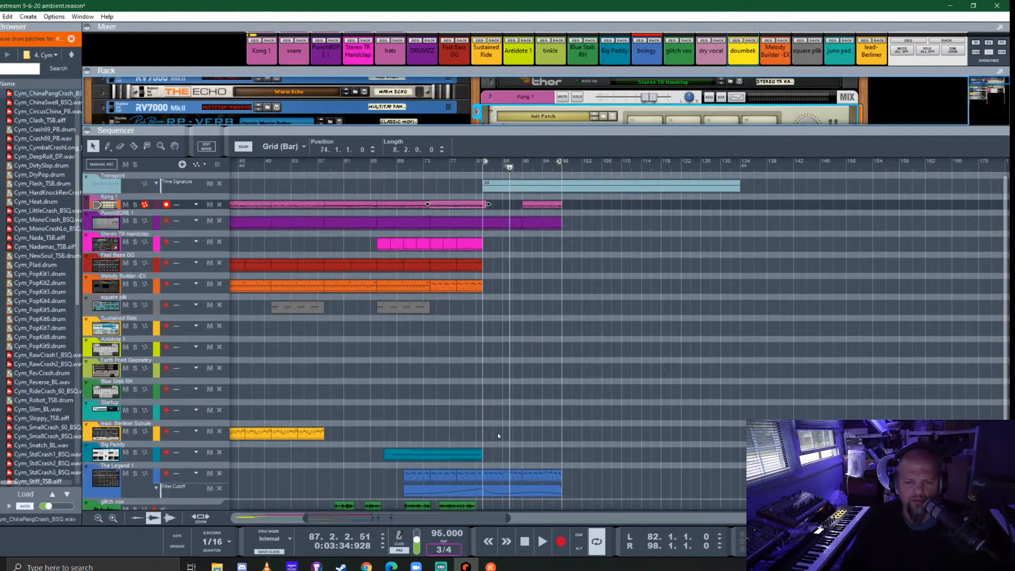
scroll(496, 432, "down", 5)
scroll(492, 384, "left", 8)
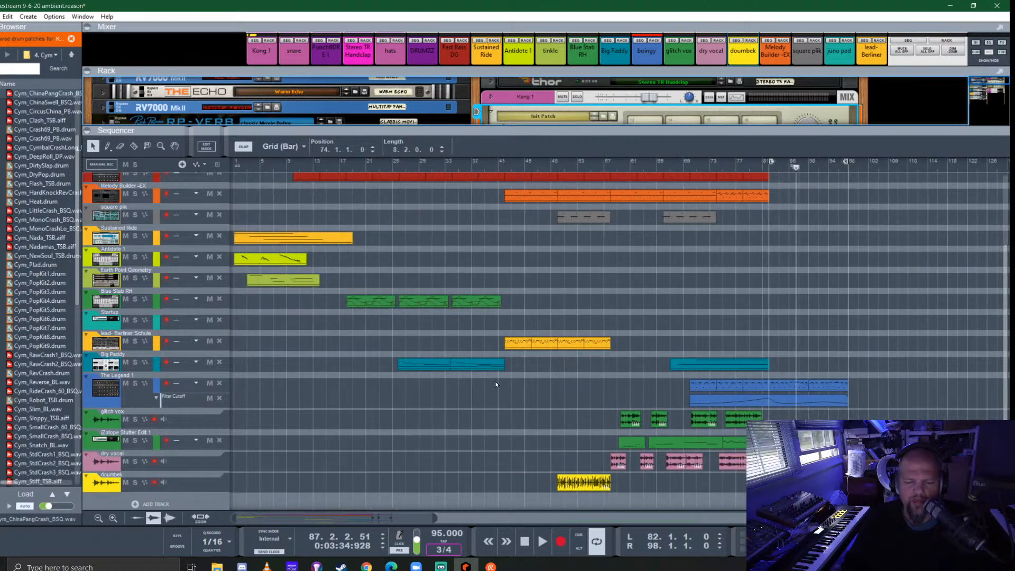
scroll(510, 378, "right", 5)
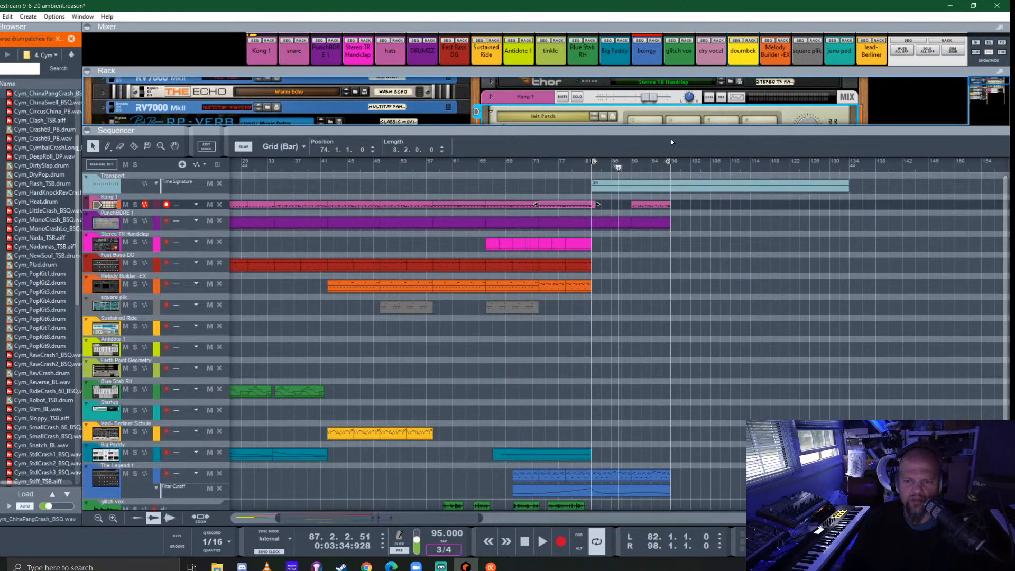
- Hide the rack, fit all tracks into the sequencer's height, and enlarge the mixer area slightly
key("F6")
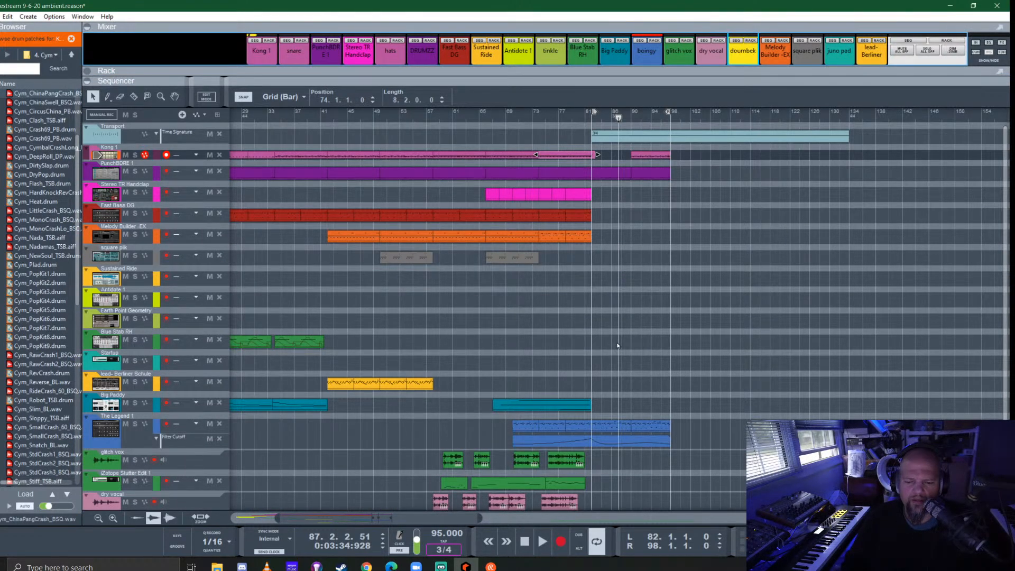
scroll(617, 345, "down", 1)
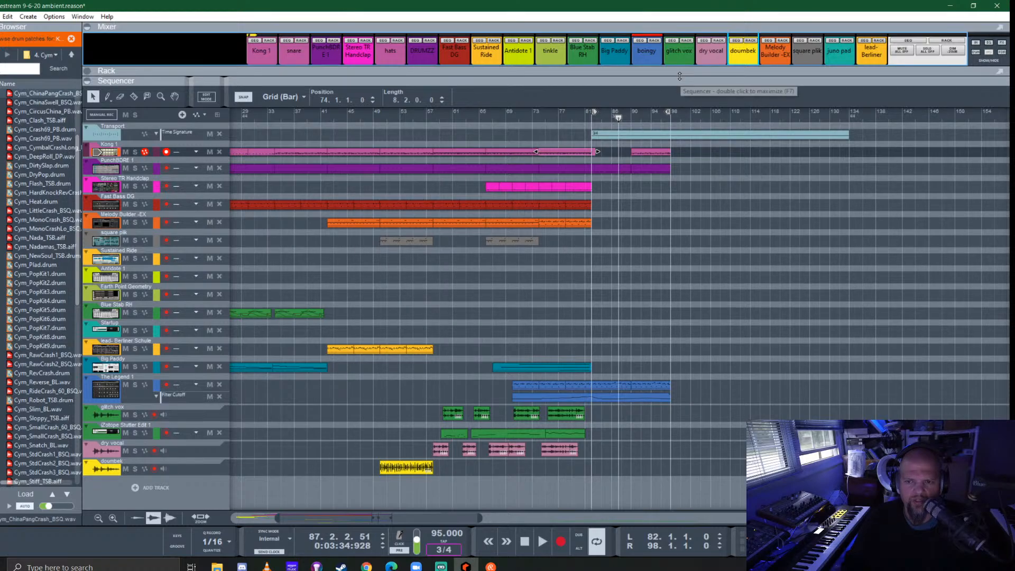
left_click_drag(679, 76, 692, 118)
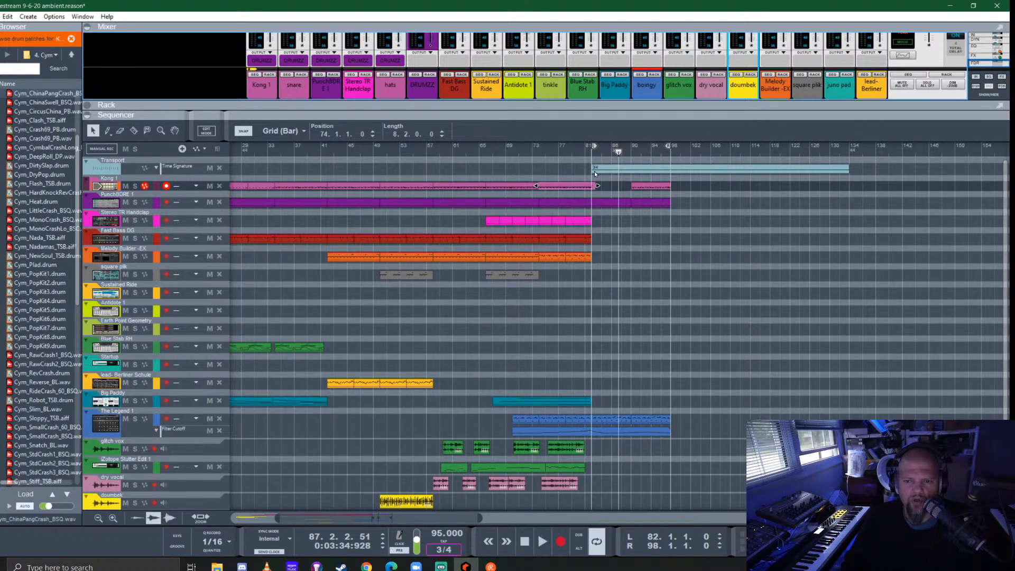
- Play from bar 82 and delete the PunchBDRE 1 clip spanning bars 82 to 90
left_click(588, 152)
left_click(593, 151)
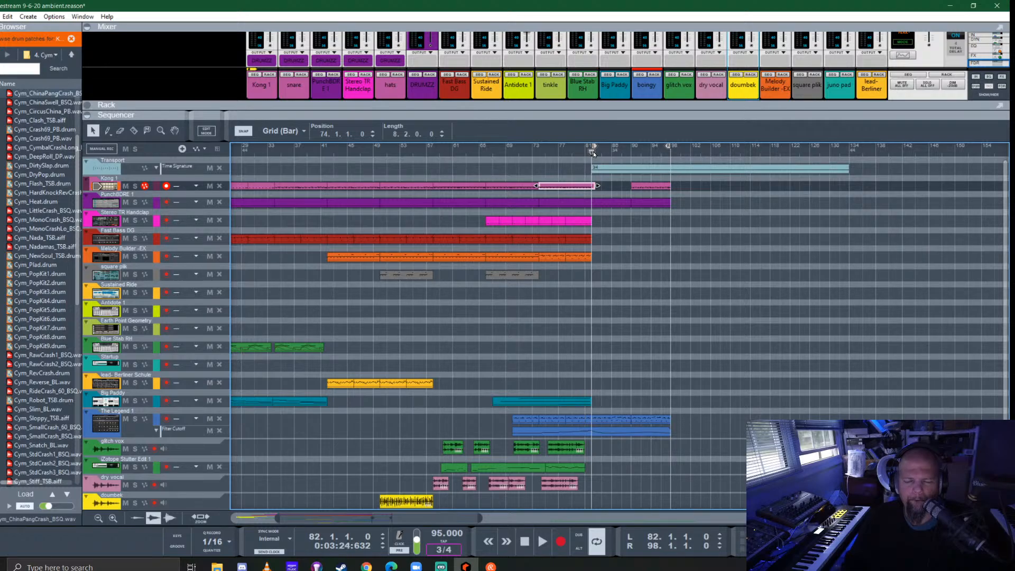
key("space")
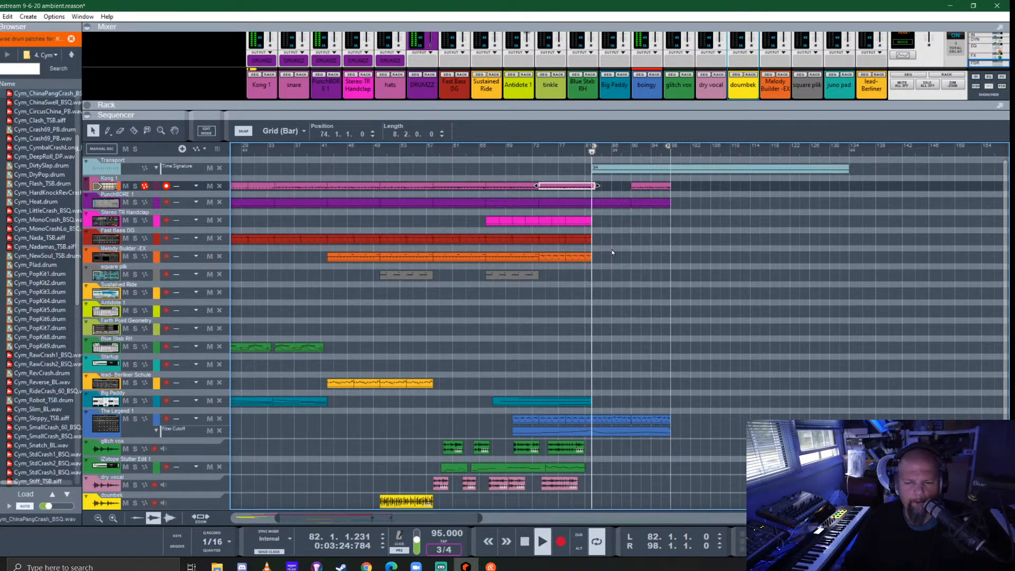
left_click(606, 203)
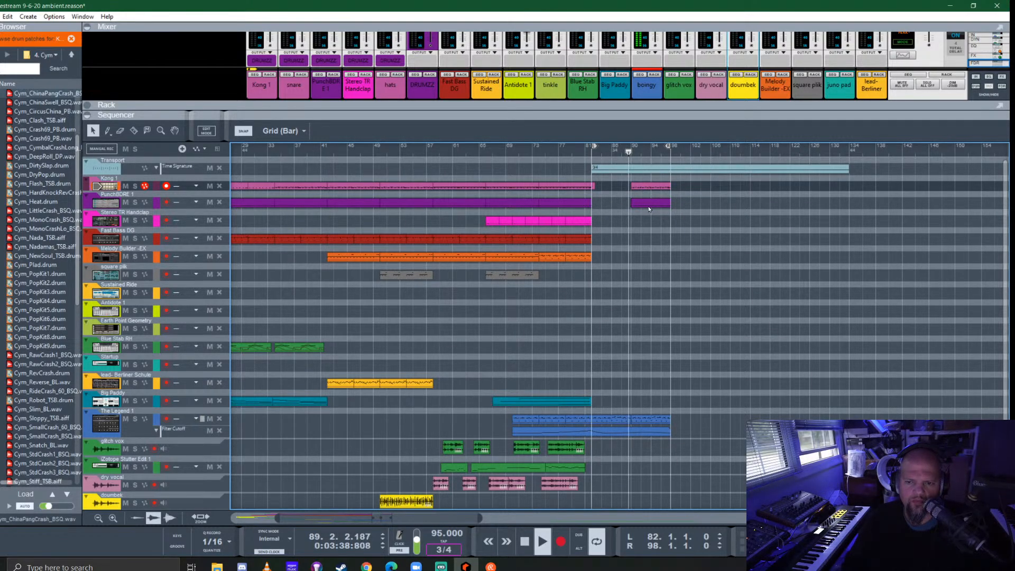
key("space")
- Open the PunchBDRE 1 clip at bar 90 for note editing and extend its start back to 89.2.1.0
double_click(639, 204)
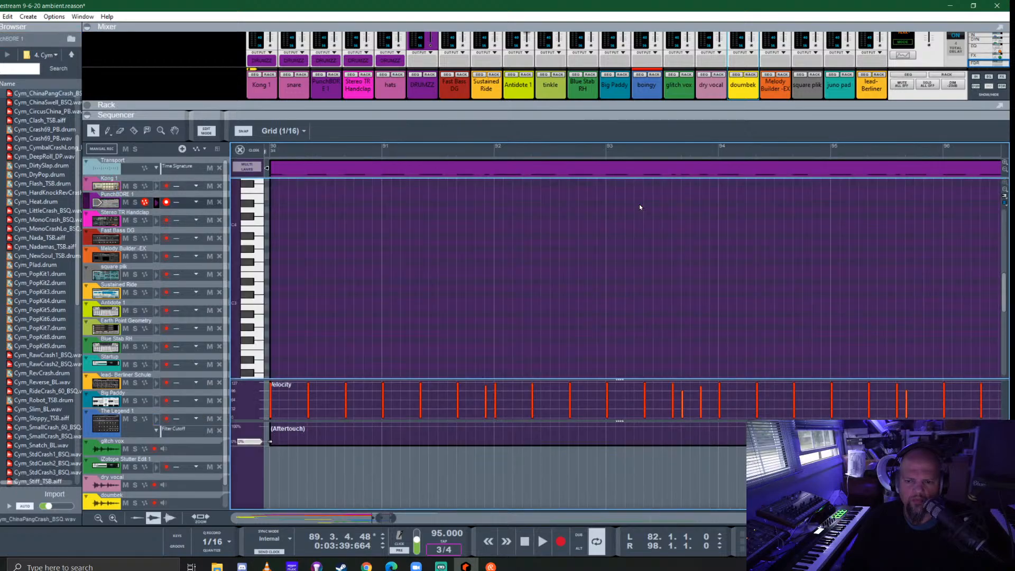
scroll(537, 309, "down", 2)
scroll(537, 308, "left", 2)
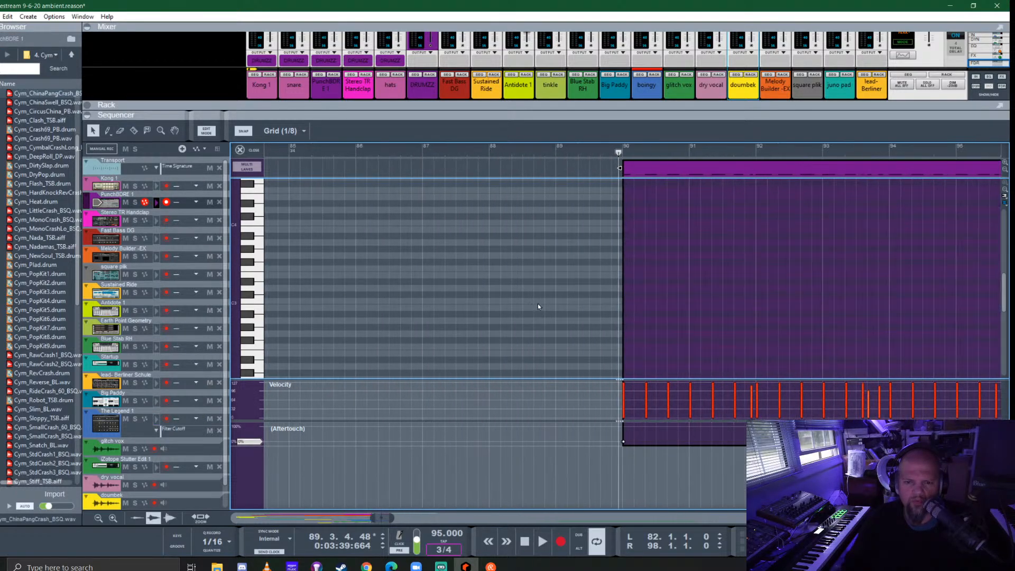
scroll(616, 243, "up", 2)
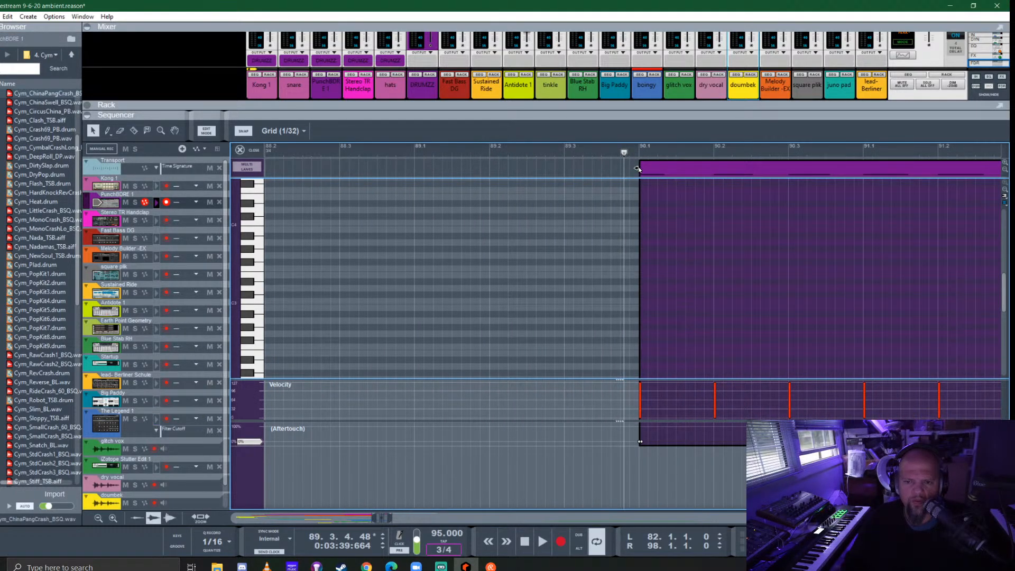
left_click_drag(636, 168, 489, 183)
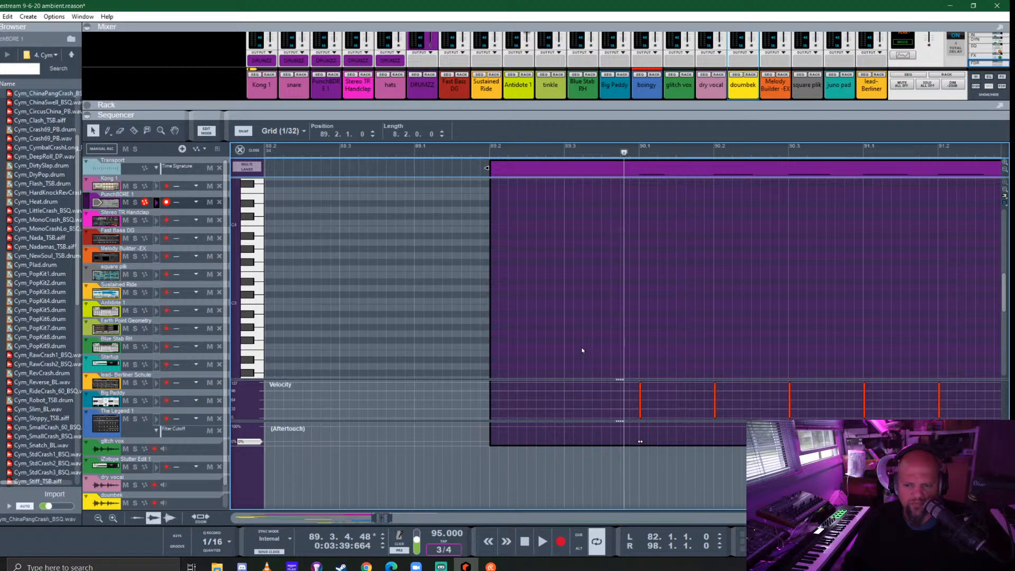
- Draw a fill of six 1/32 kick notes on C1 between 89.2.4.0 and 89.3.4.0, leading into bar 90
scroll(582, 350, "down", 8)
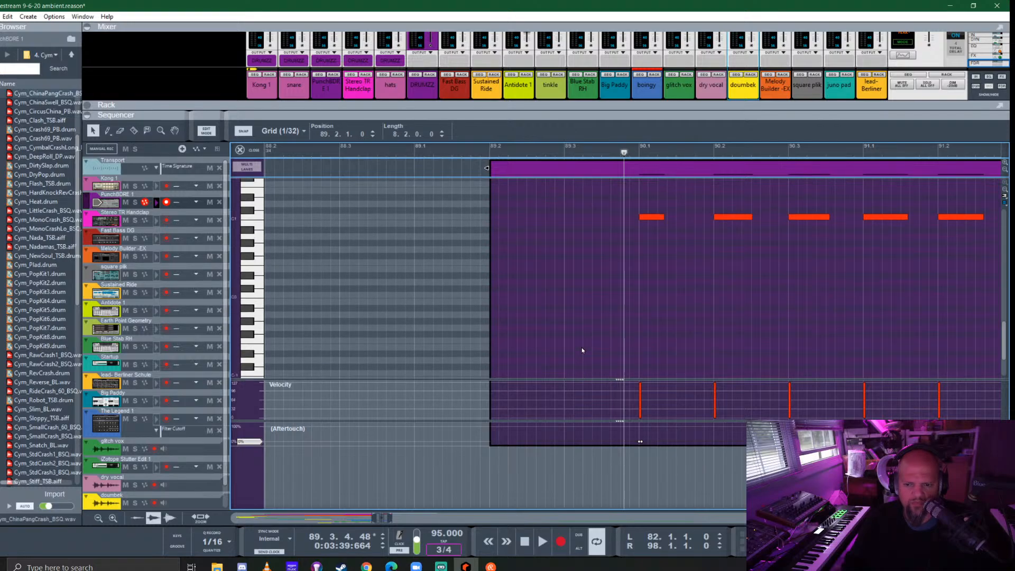
left_click(549, 307)
left_click(559, 307)
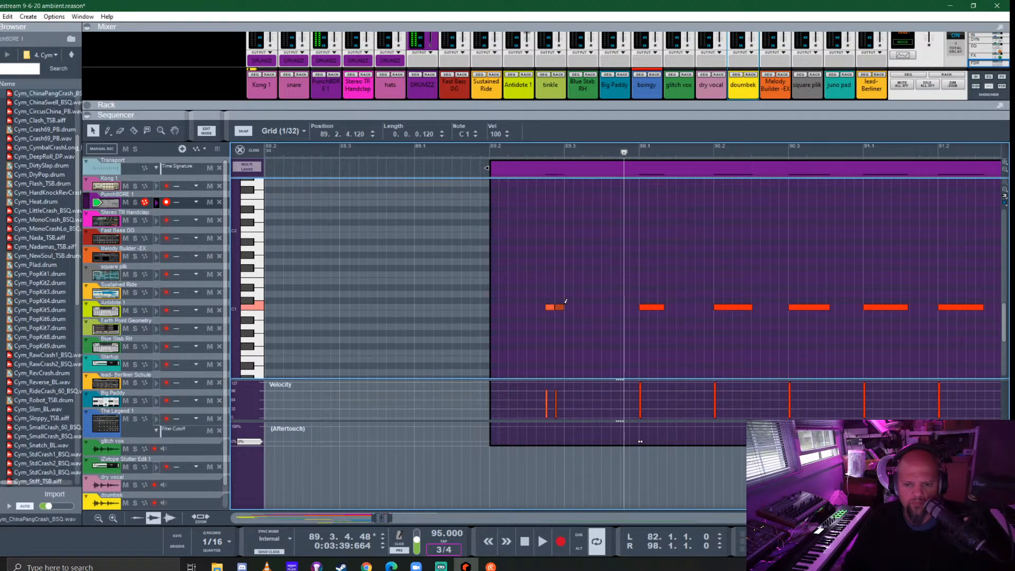
left_click(569, 307)
left_click(586, 306)
left_click(606, 306)
left_click(623, 306)
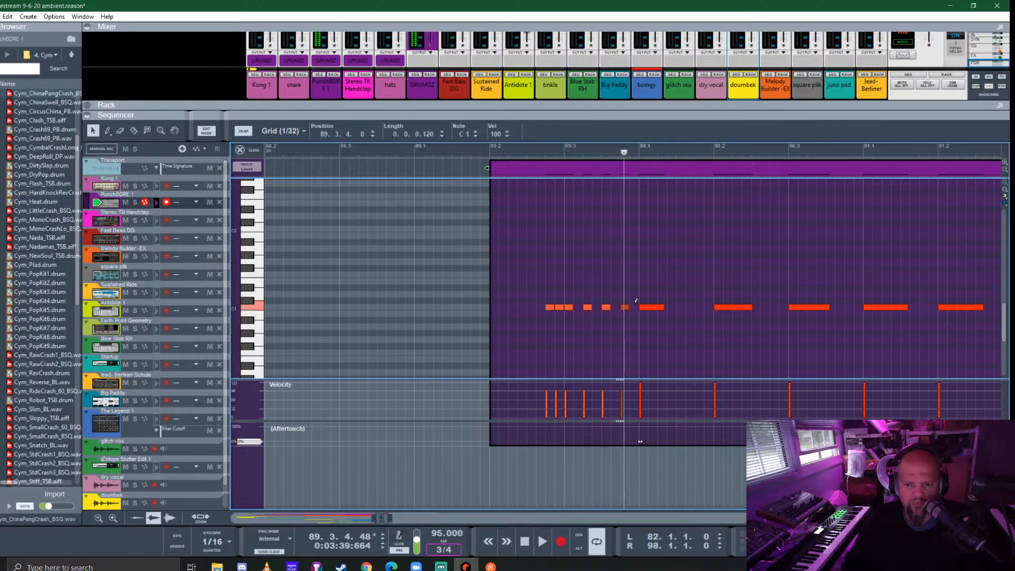
- Play the kick fill into bar 90, return to the arrangement view, and stop playback
left_click(386, 152)
key("space")
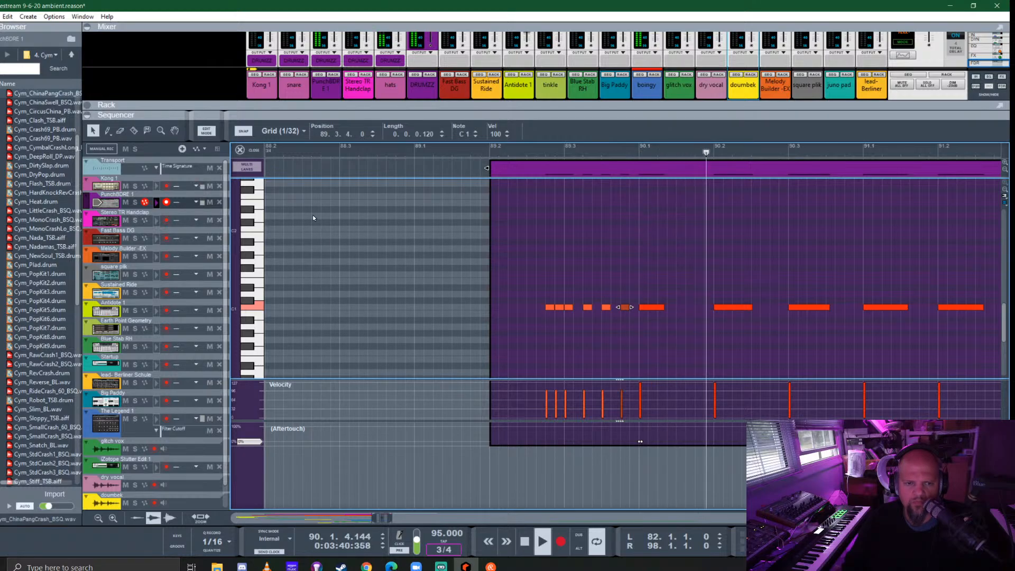
key("Tab")
key("space")
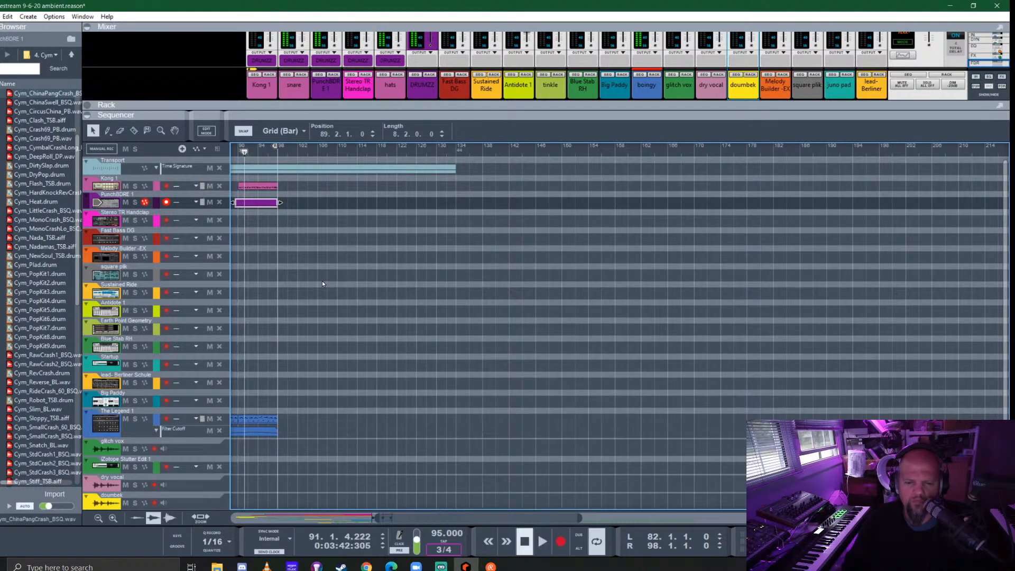
- Audition the lead- Berliner Schule and Big Paddy instruments by selecting each of their sequencer tracks in turn
scroll(322, 280, "left", 5)
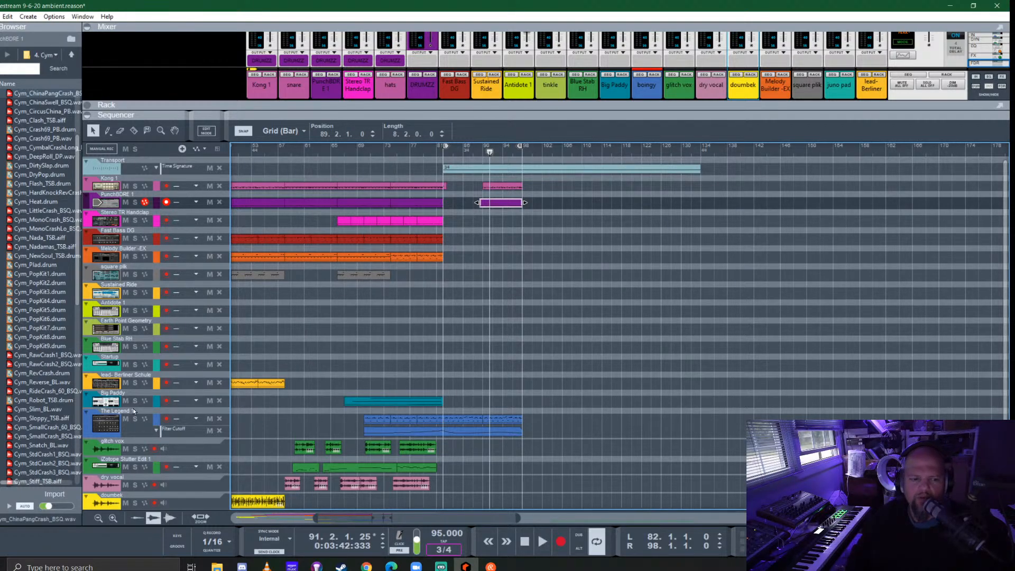
left_click(110, 381)
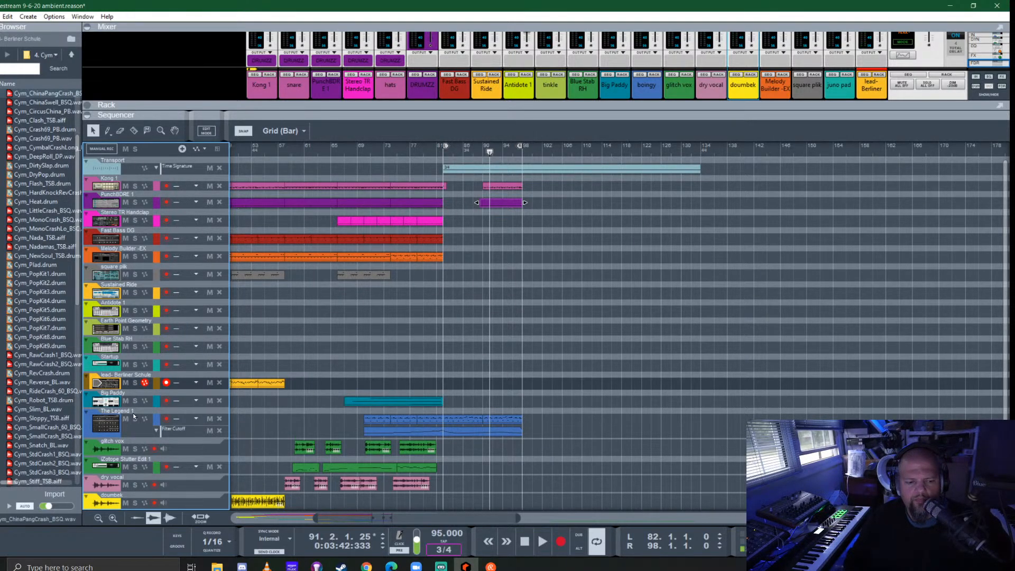
scroll(132, 378, "down", 1)
left_click(104, 378)
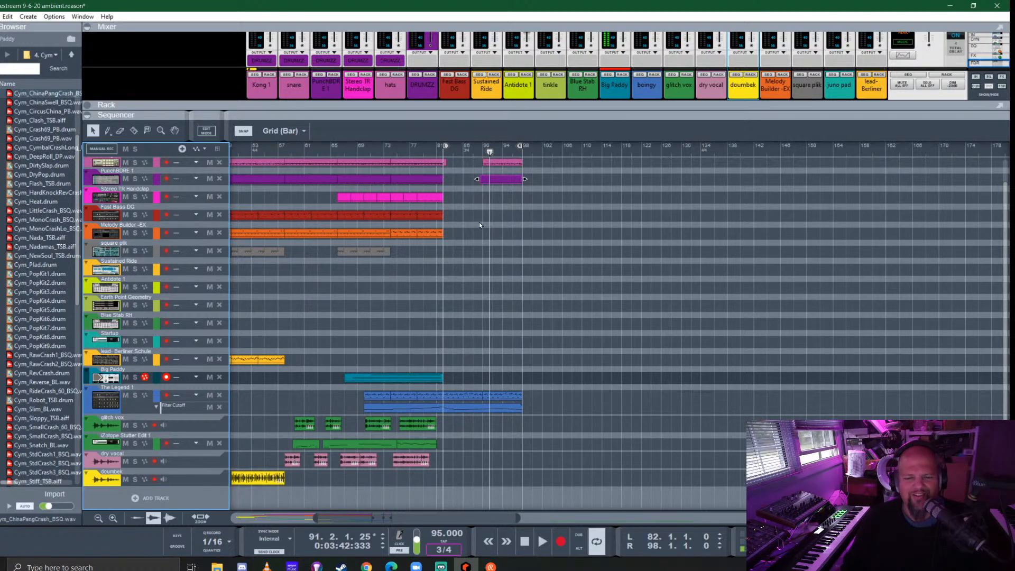
- Extend the start of the Kong 1 clip at bar 90 back to bar 86 and open the clip for note editing
scroll(479, 222, "up", 1)
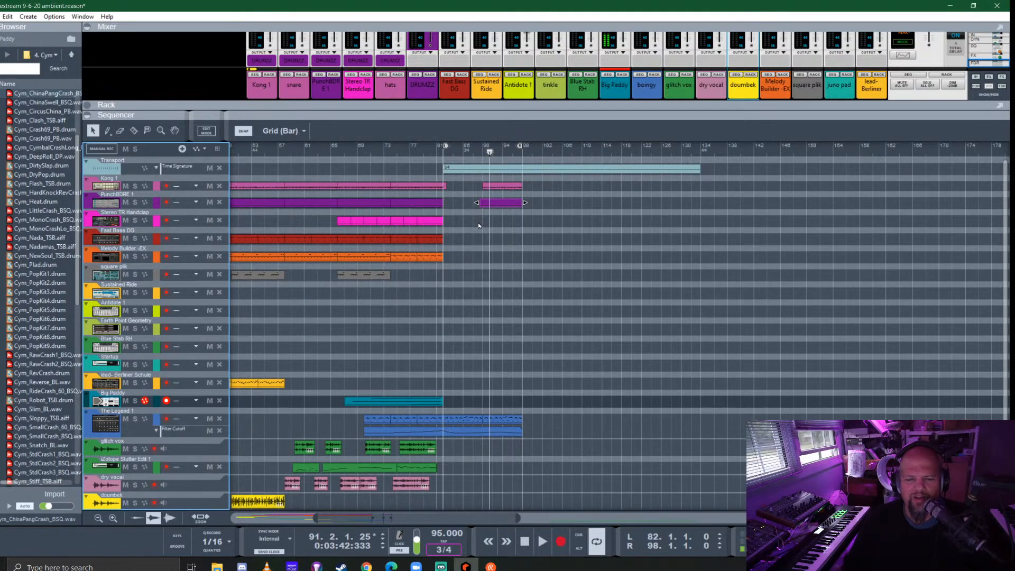
left_click(484, 186)
left_click_drag(480, 186, 461, 184)
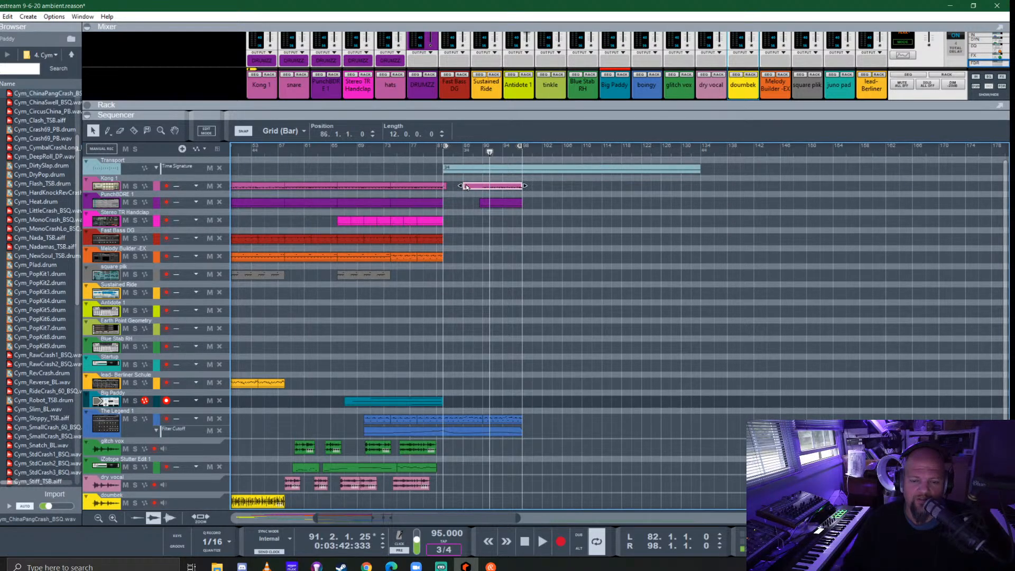
double_click(466, 185)
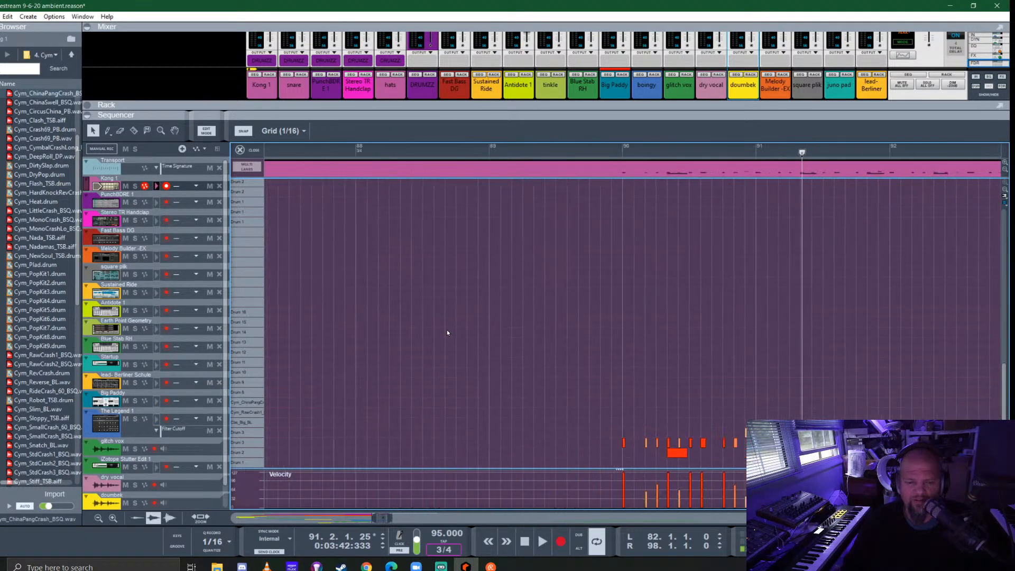
scroll(469, 325, "left", 3)
scroll(472, 326, "down", 3)
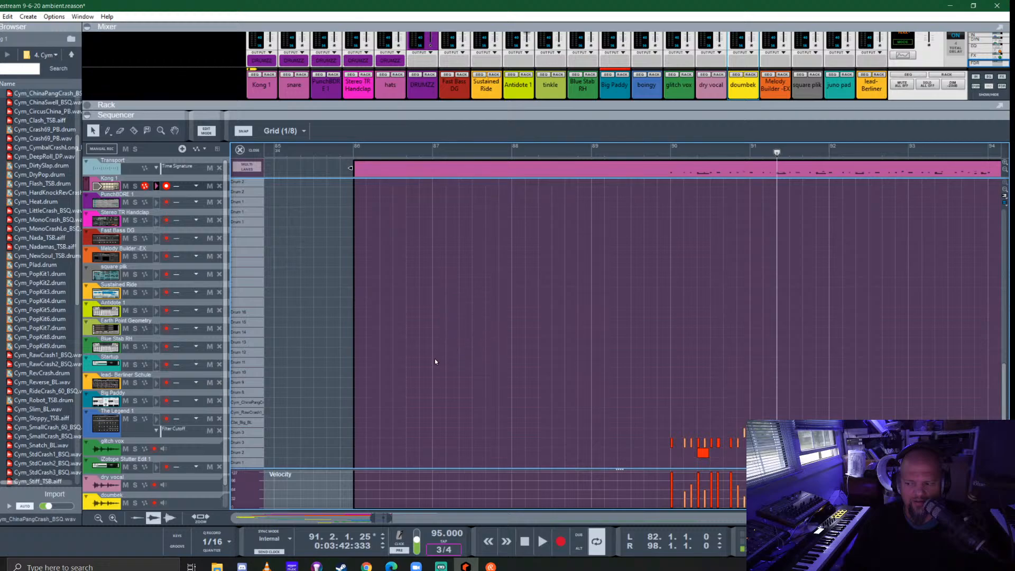
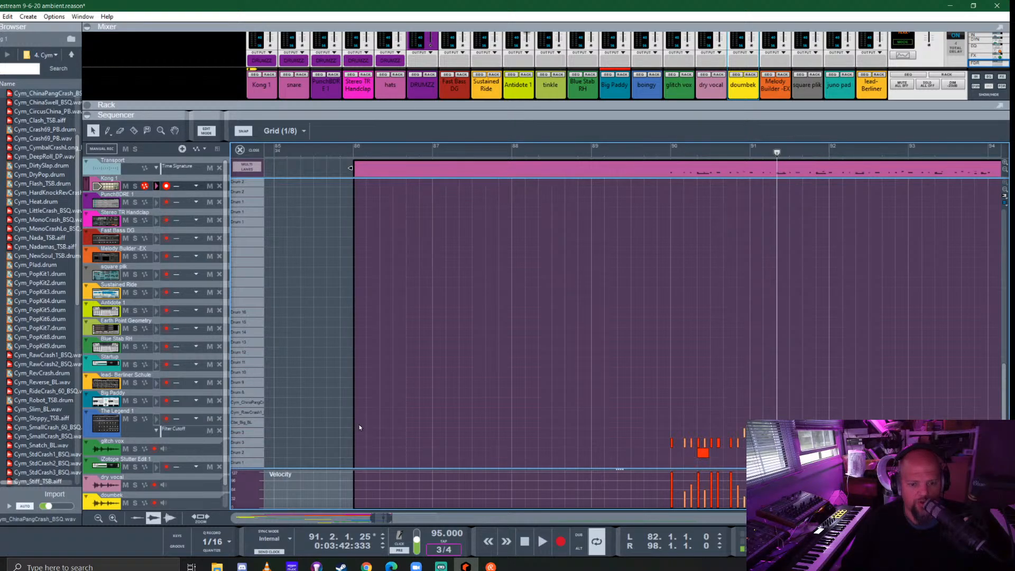
- Draw a syncopated pattern of 1/16 hits on the E1 drum lane across bar 86 of the Kong 1 clip
scroll(368, 425, "up", 2)
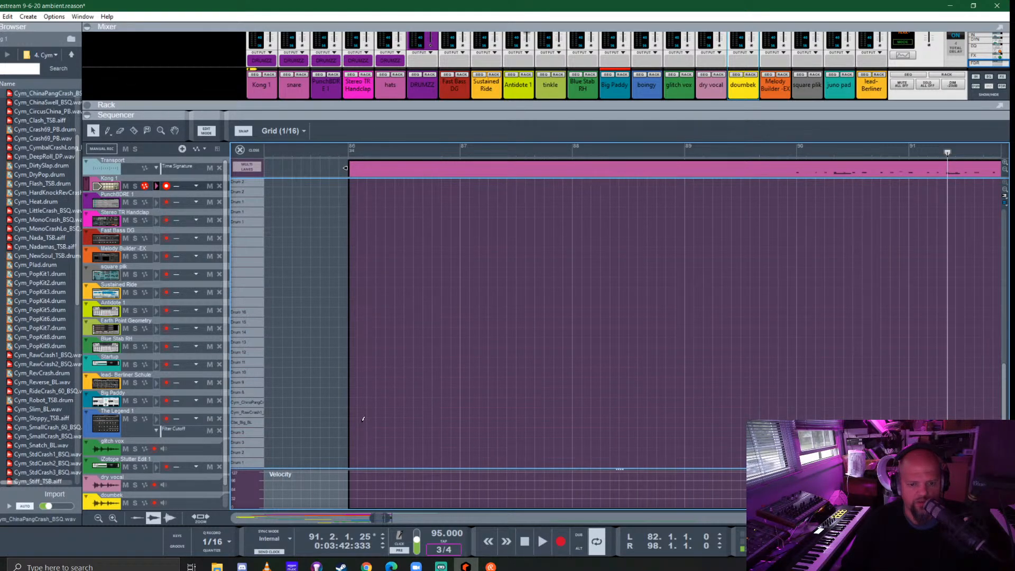
left_click(351, 420)
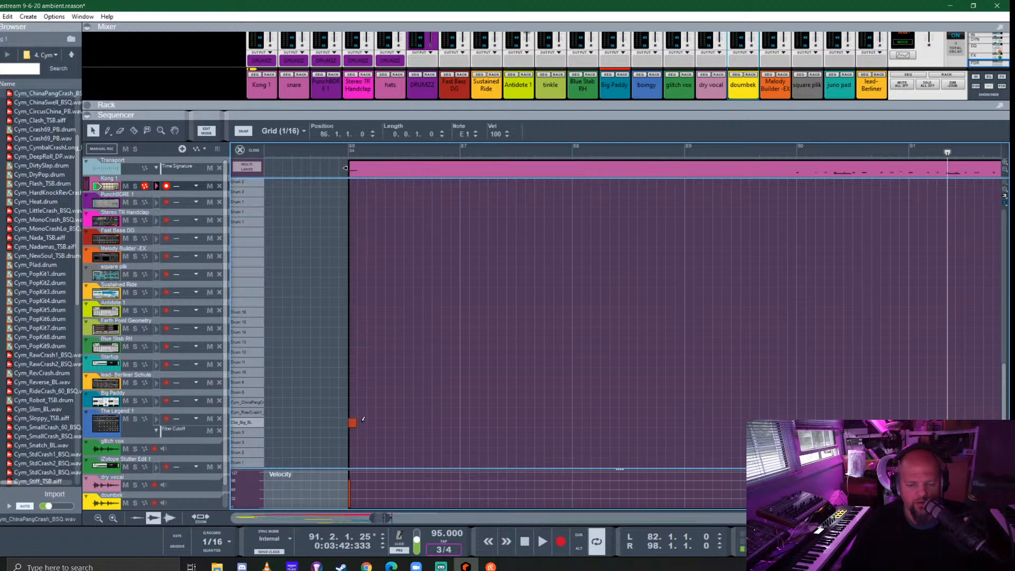
left_click(363, 422)
left_click(380, 422)
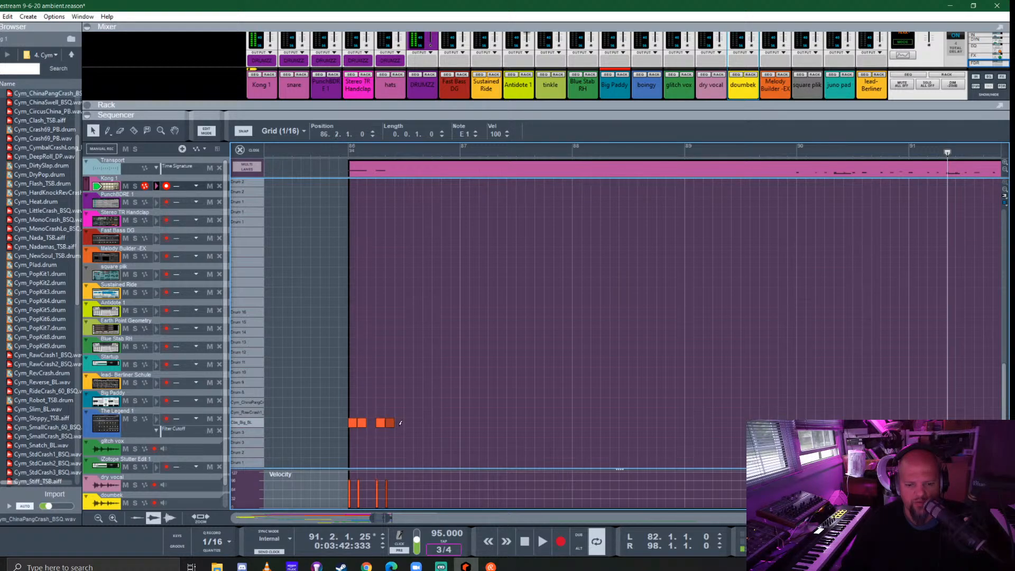
left_click(389, 422)
left_click(408, 423)
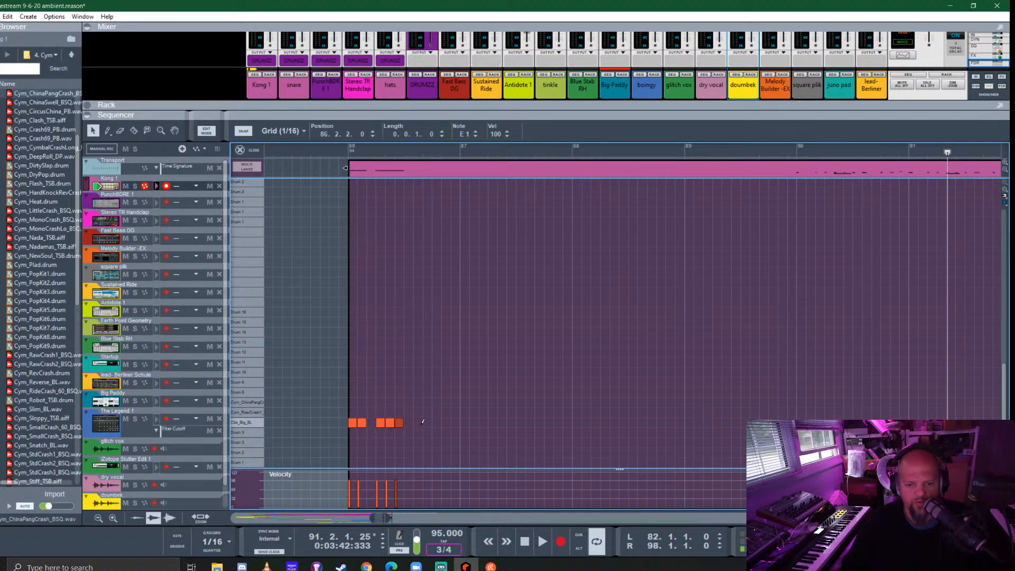
left_click(419, 422)
left_click(427, 422)
- Duplicate the one-bar E1 pattern repeatedly until it fills the Kong 1 clip from bar 86 through bar 97
left_click_drag(481, 437, 330, 413)
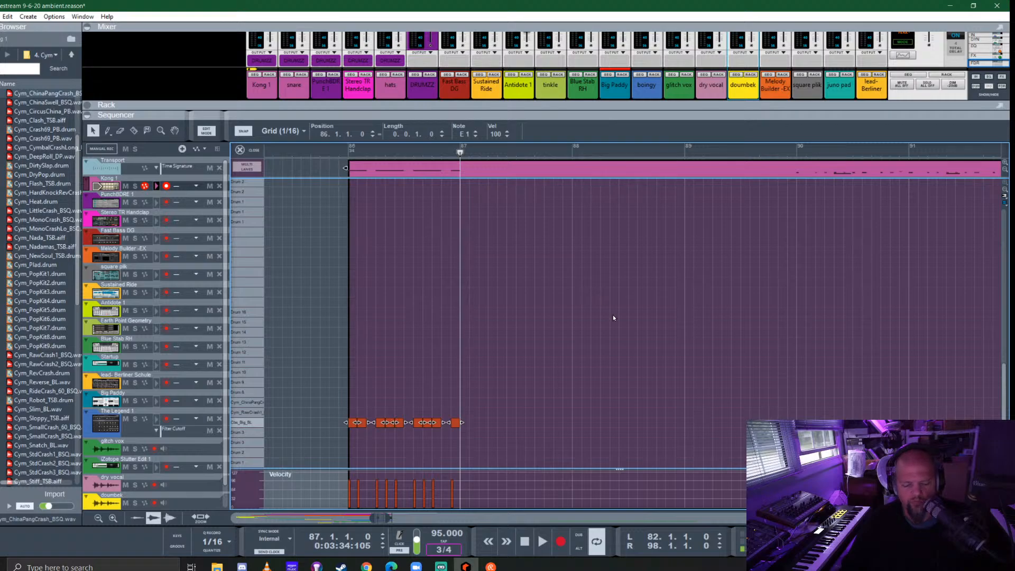
key("ctrl+d")
key("ctrl+d")
key("ctrl+d")
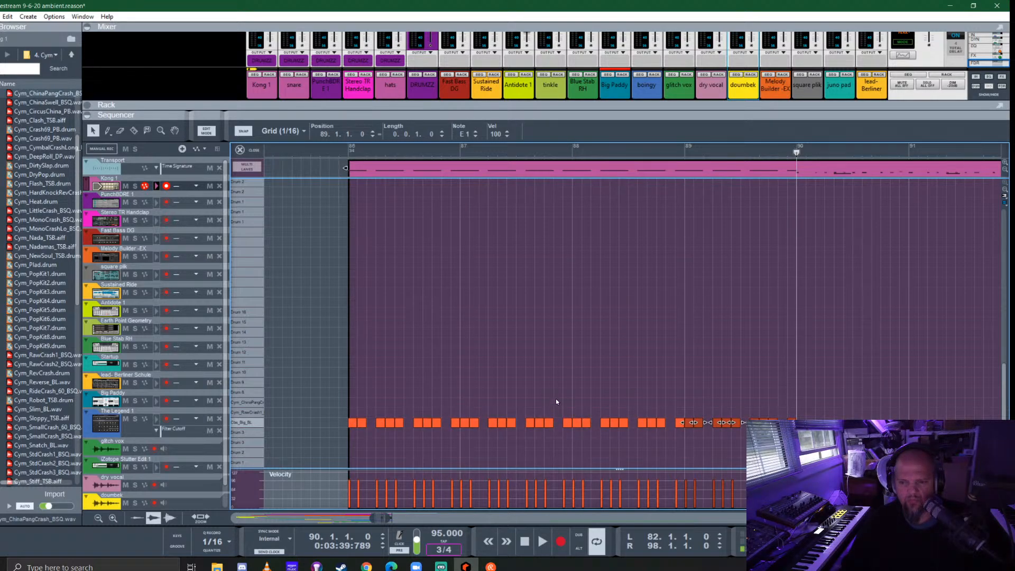
scroll(556, 400, "down", 2)
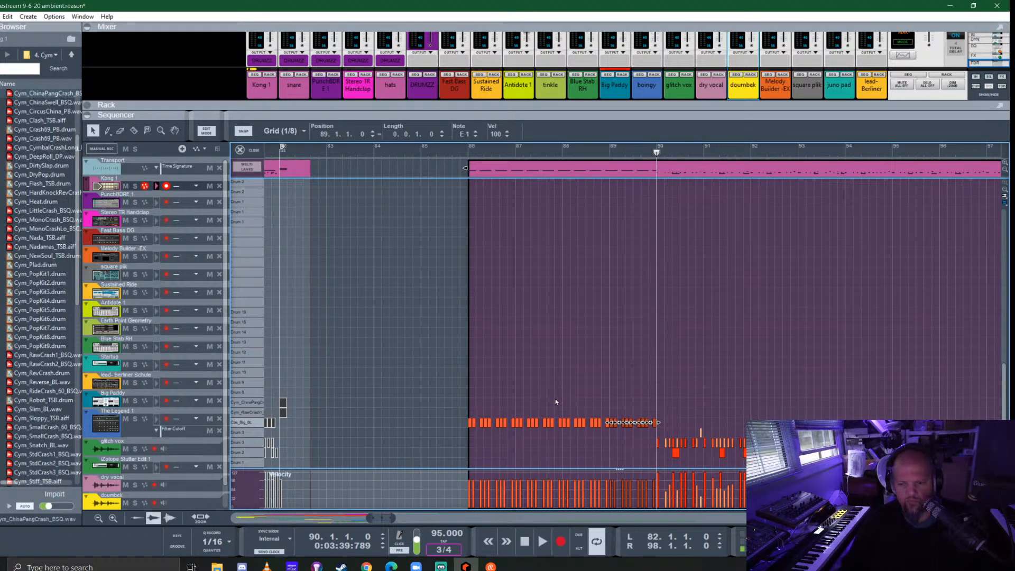
scroll(555, 401, "right", 3)
key("ctrl+d")
key("ctrl+d")
key("ctrl+d")
key("ctrl+d")
key("ctrl+d")
key("ctrl+d")
key("ctrl+d")
key("ctrl+d")
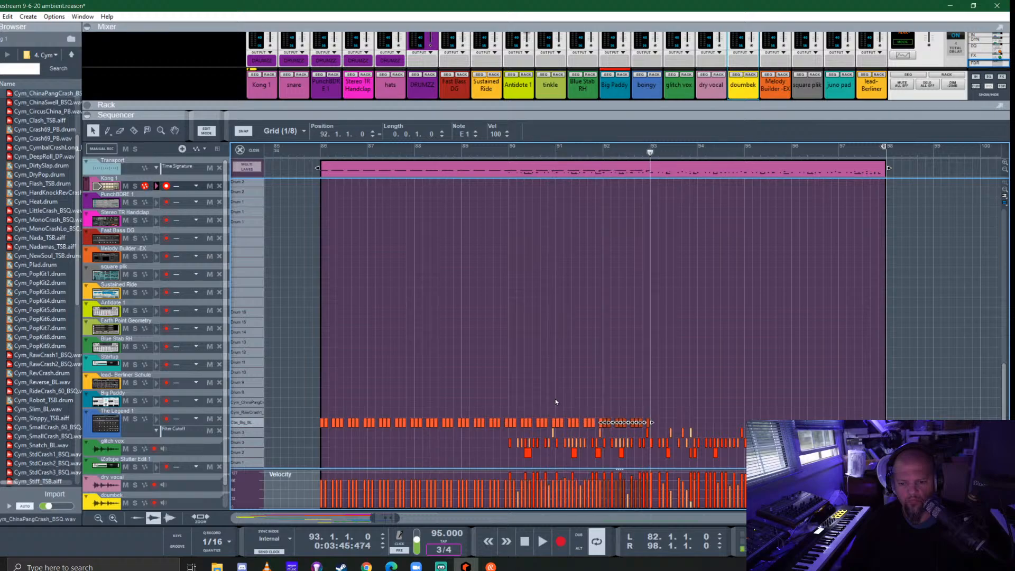
- Close the Kong 1 clip editor and play the arrangement from shortly before bar 82
left_click(320, 150)
scroll(339, 322, "down", 2)
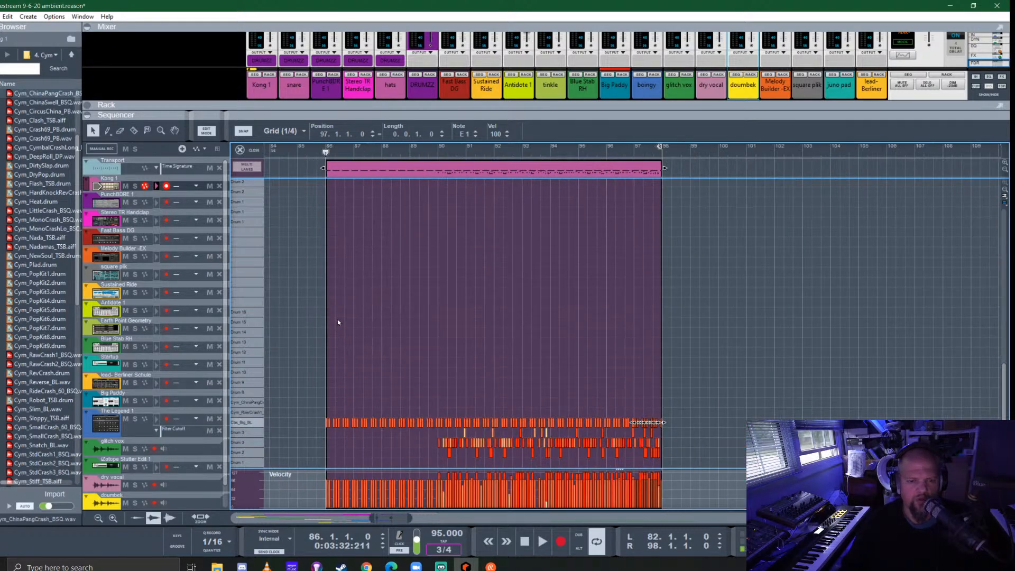
left_click(253, 149)
scroll(454, 217, "left", 2)
left_click(327, 153)
key("space")
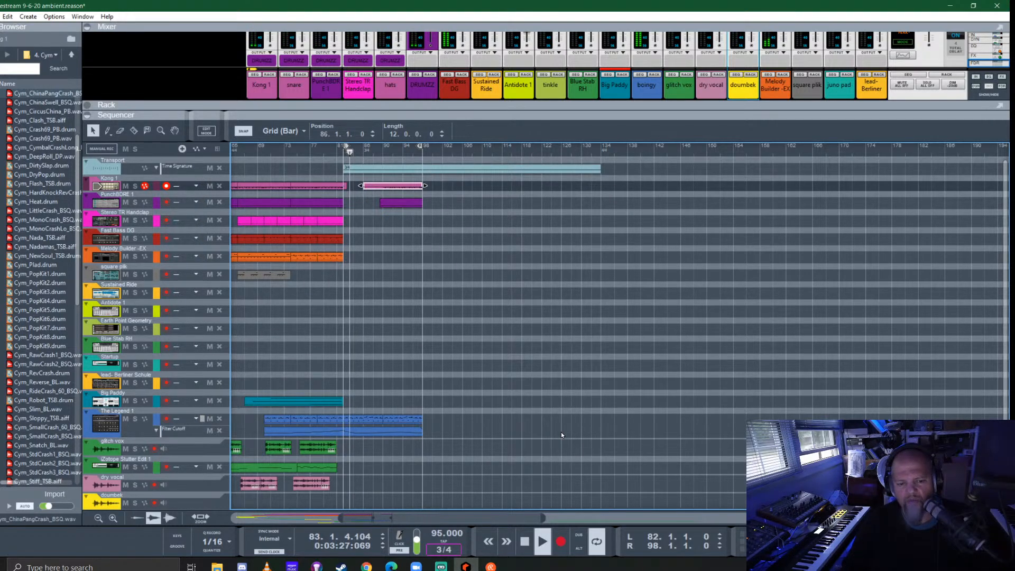
- Extend the end of the Big Paddy clip starting at bar 67 to a length of 17.2.0.0, and stop playback
left_click(341, 401)
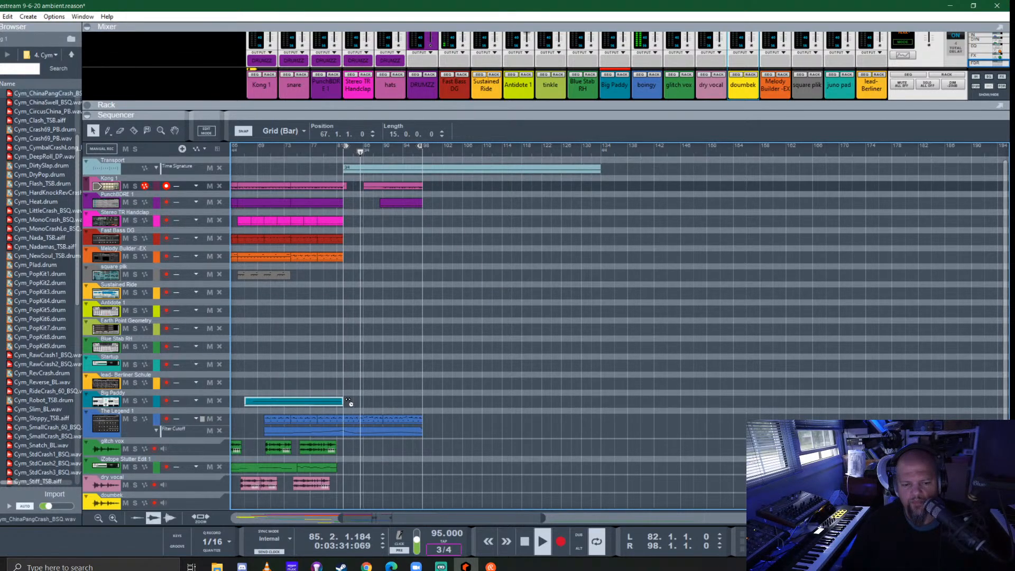
left_click_drag(355, 402, 358, 402)
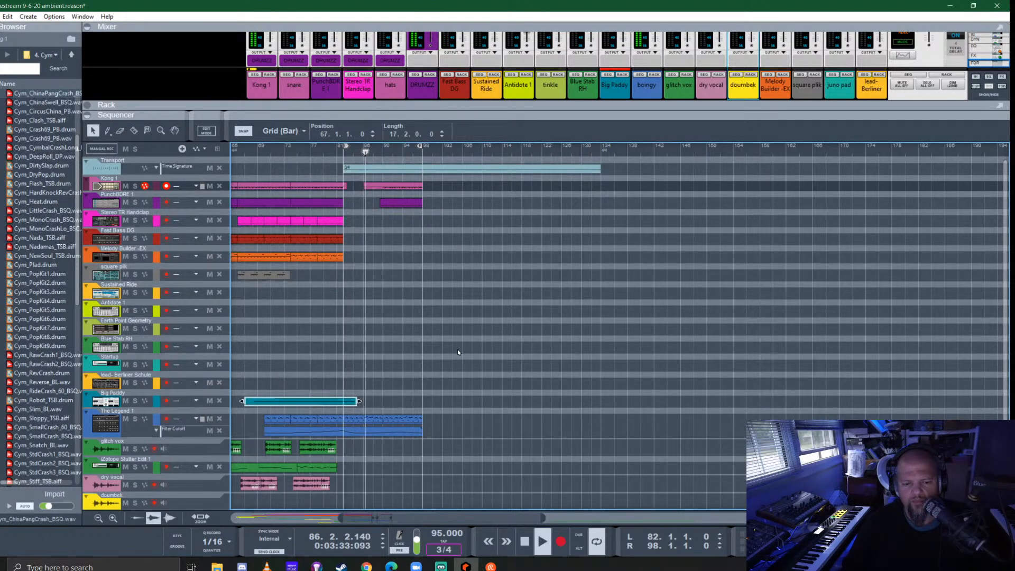
left_click(352, 242)
key("space")
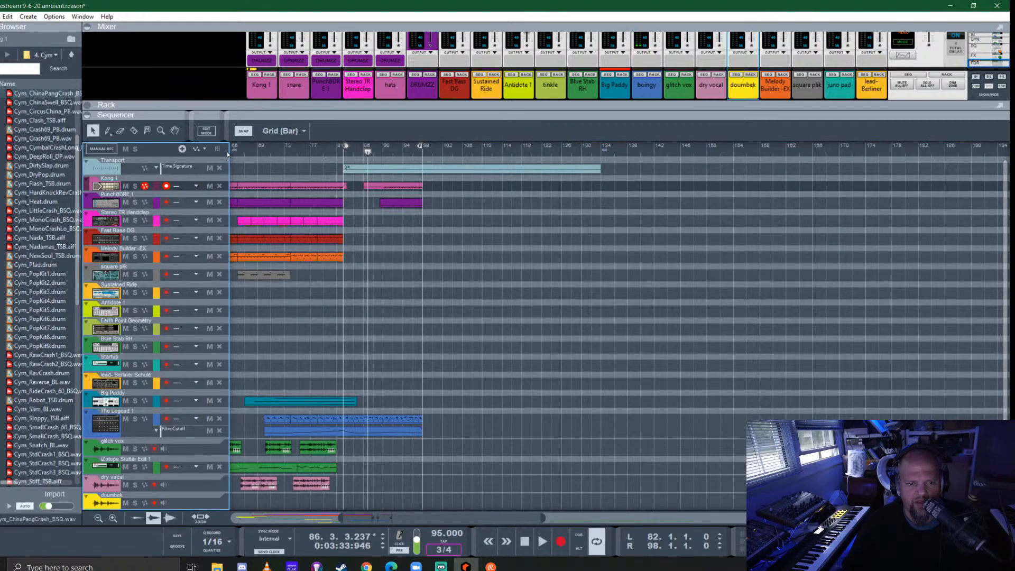
- Play the arrangement from about bar 67 and place an 8-bar Melody Builder -EX clip at bar 82
left_click(239, 152)
key("space")
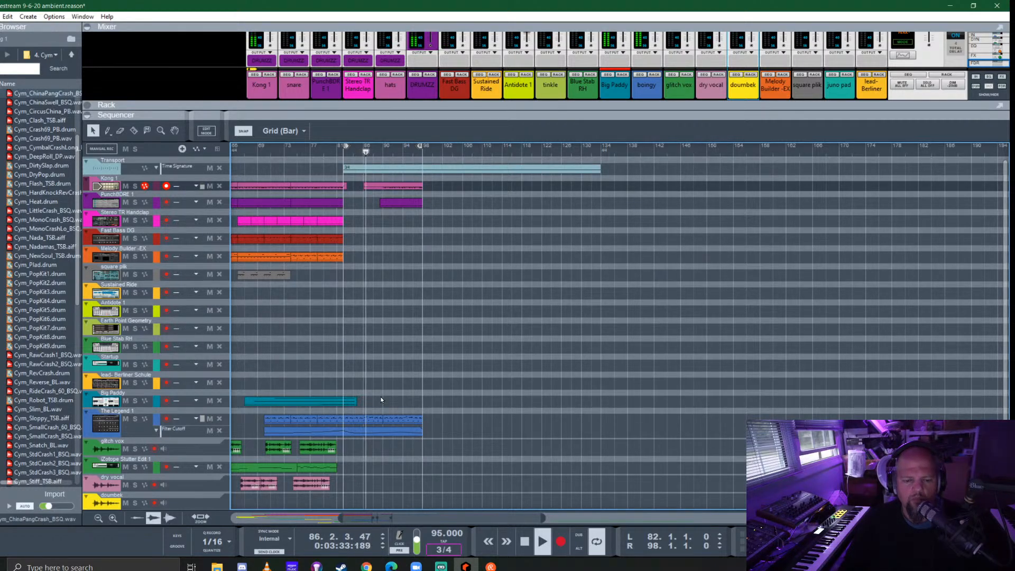
left_click(361, 419)
left_click_drag(362, 421, 364, 249)
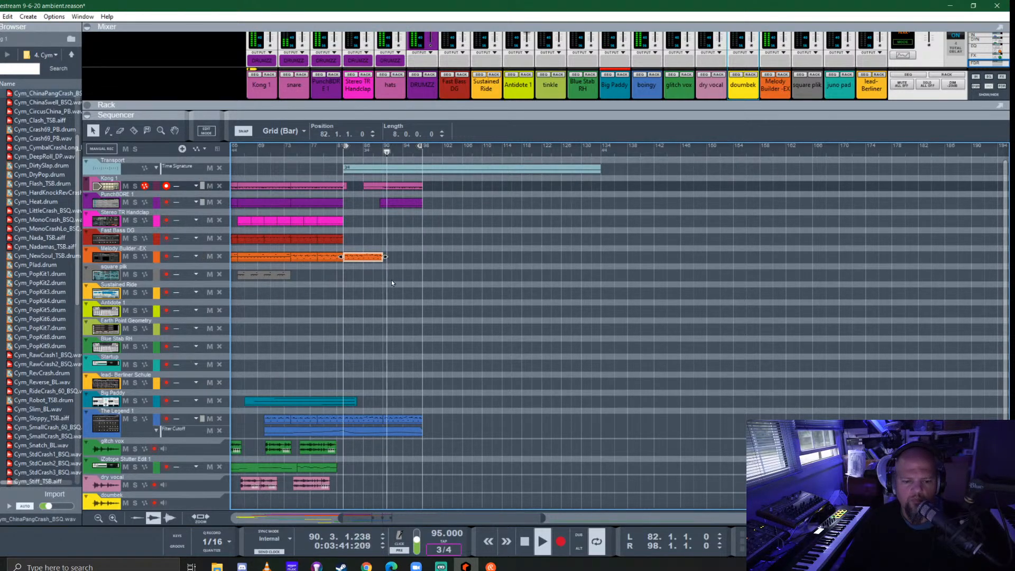
- Stop playback and add 8-bar clips at bar 90 on the Melody Builder -EX and Fast Bass DG tracks
key("space")
left_click(398, 414)
left_click_drag(400, 421, 404, 240)
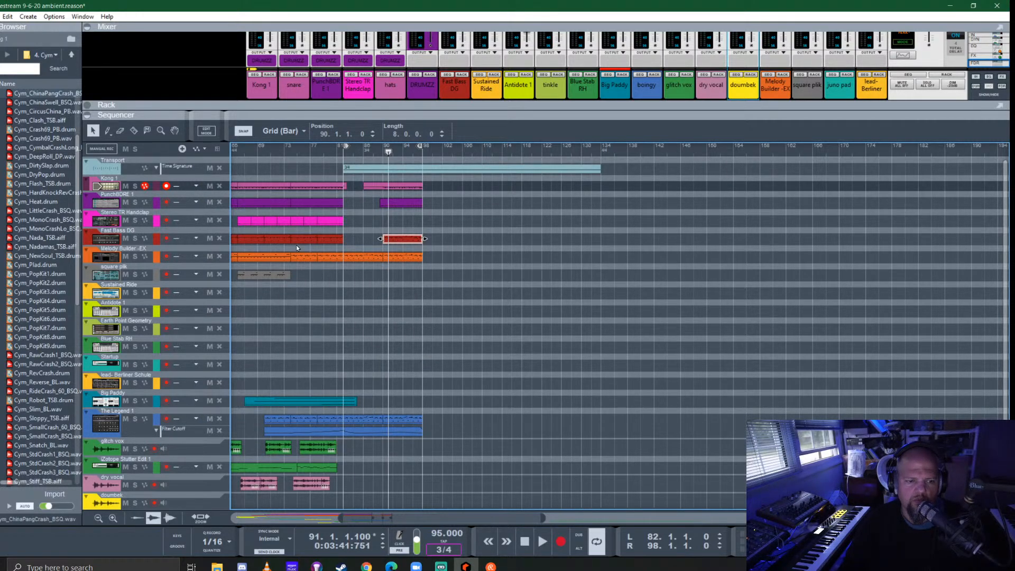
- Audition the Fast Bass DG track in solo from bar 90, clear the solo, and listen to the full mix
left_click(135, 238)
left_click(384, 151)
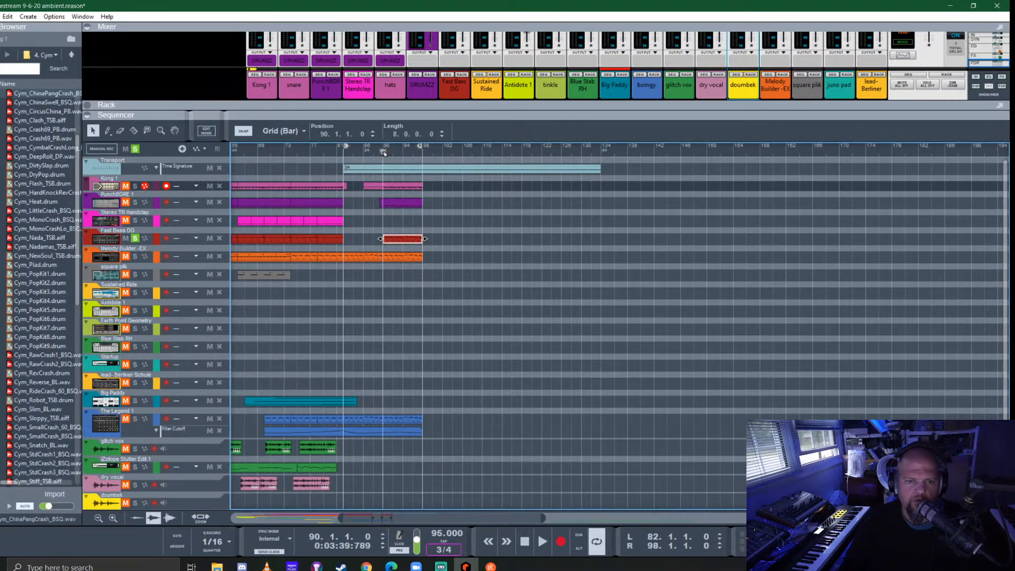
key("space")
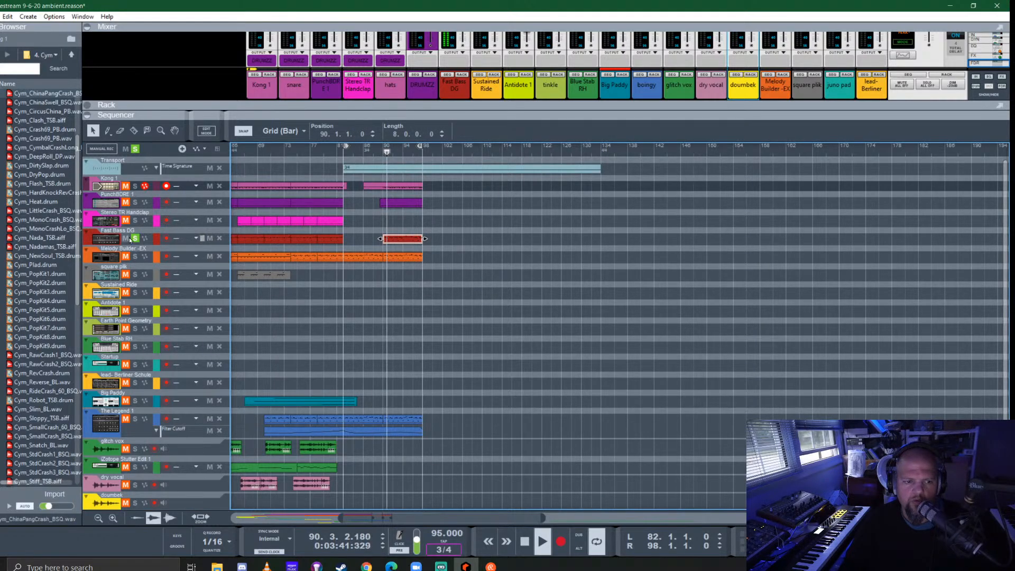
left_click(134, 149)
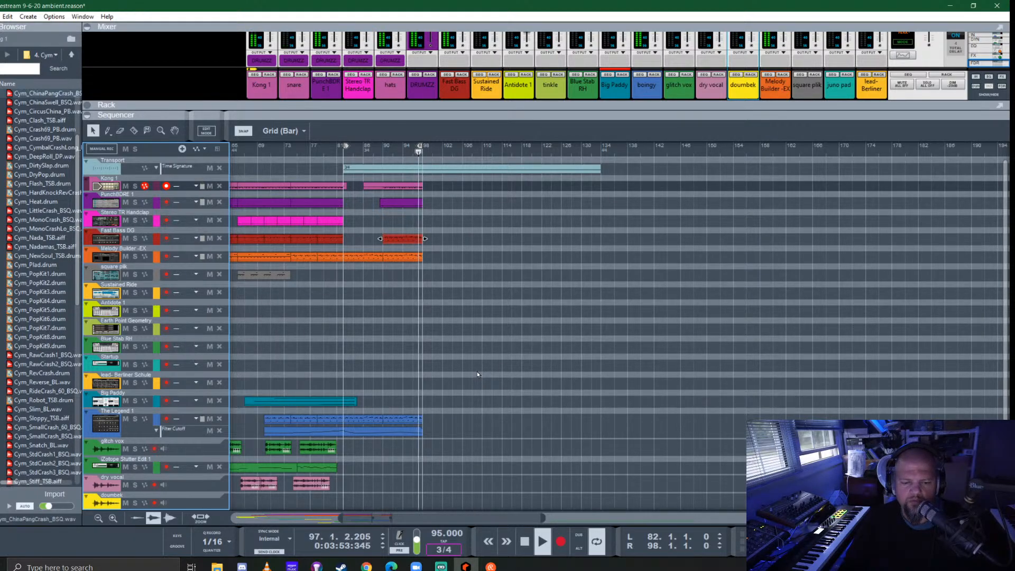
key("space")
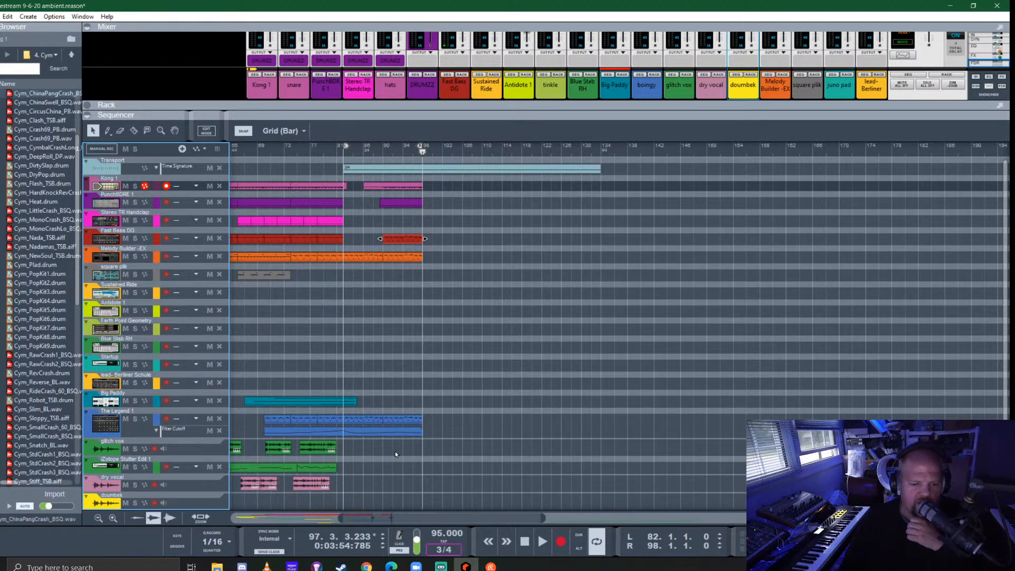
- Record a part on the Earth Point Geometry track with playback starting at bar 77, keeping the clip from bar 82
scroll(246, 407, "down", 1)
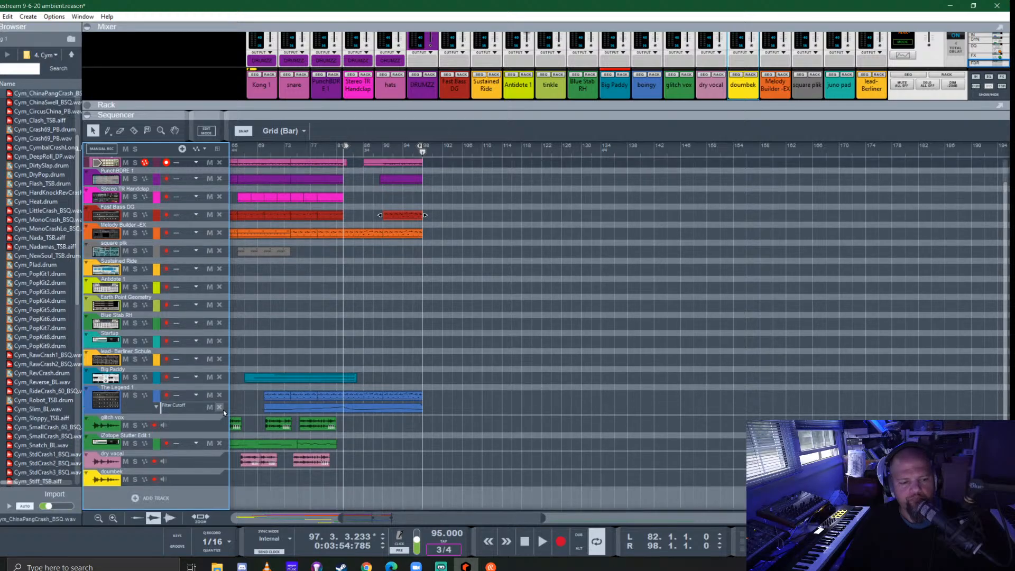
scroll(223, 411, "up", 1)
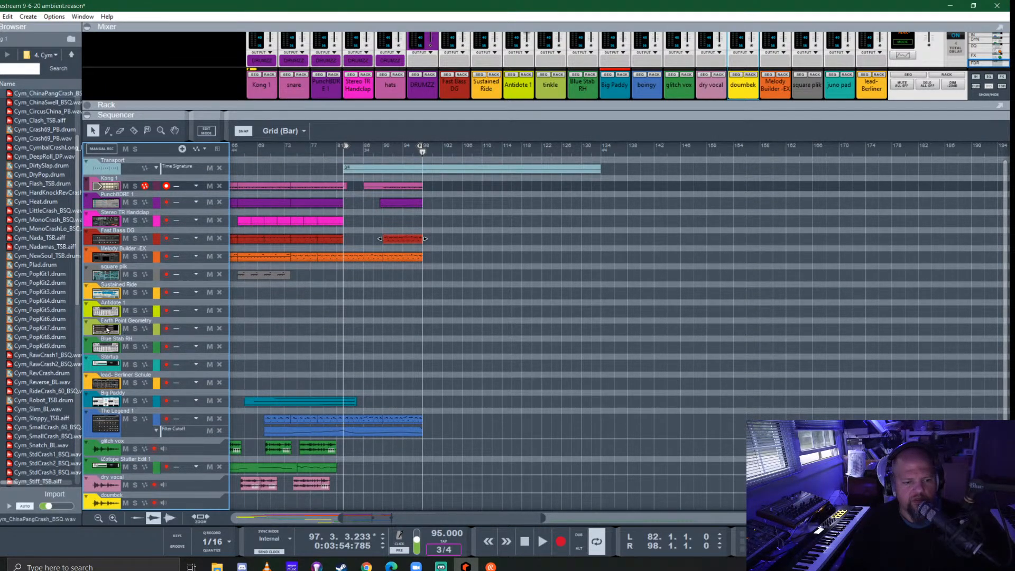
left_click(337, 328)
scroll(357, 289, "left", 2)
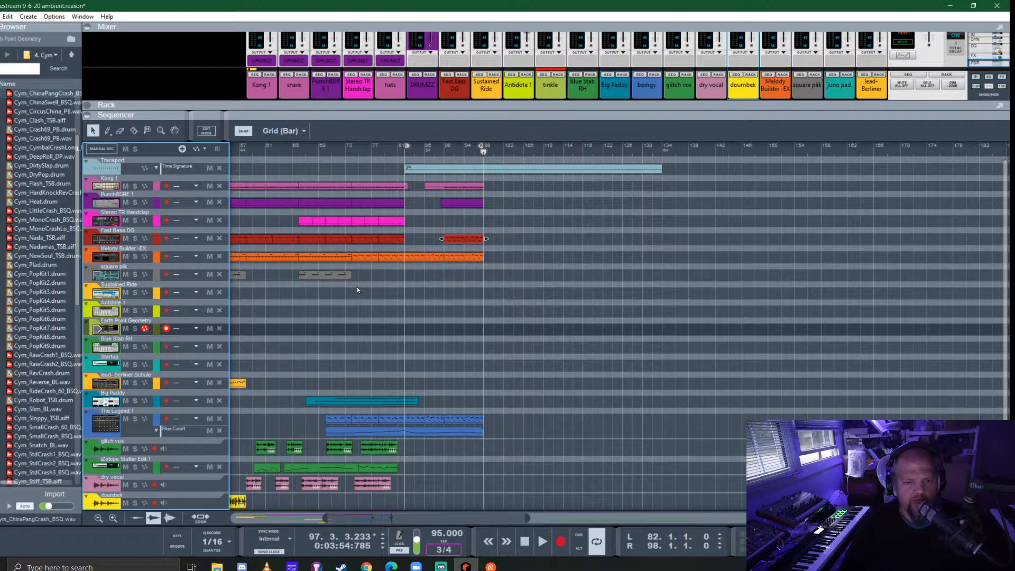
left_click(372, 150)
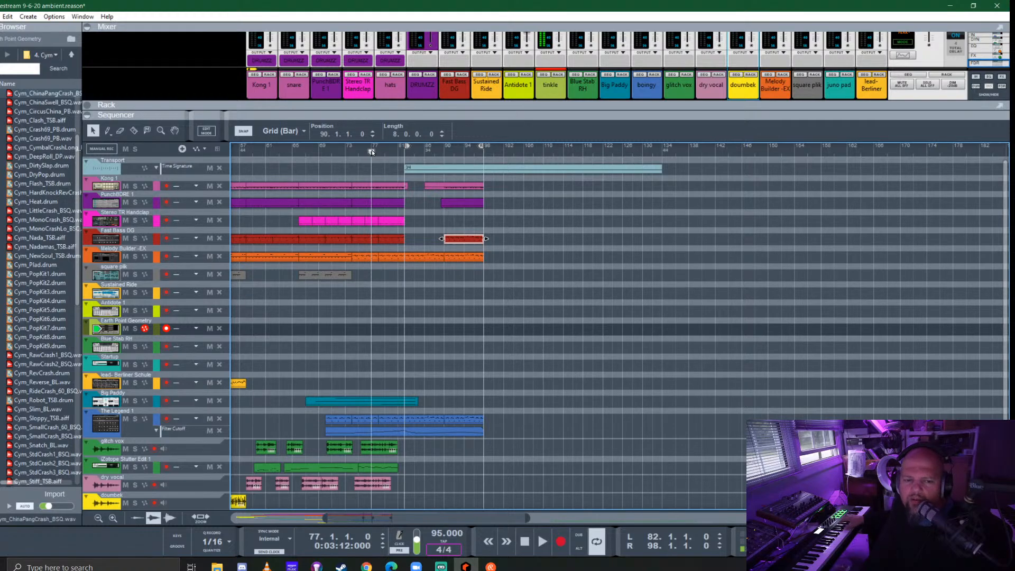
key("space")
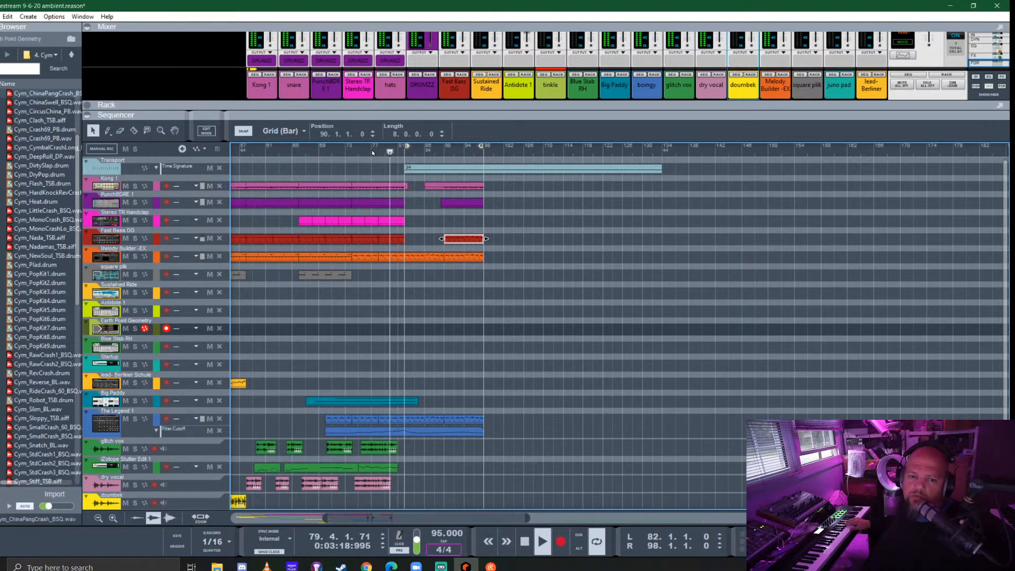
key("ctrl+Return")
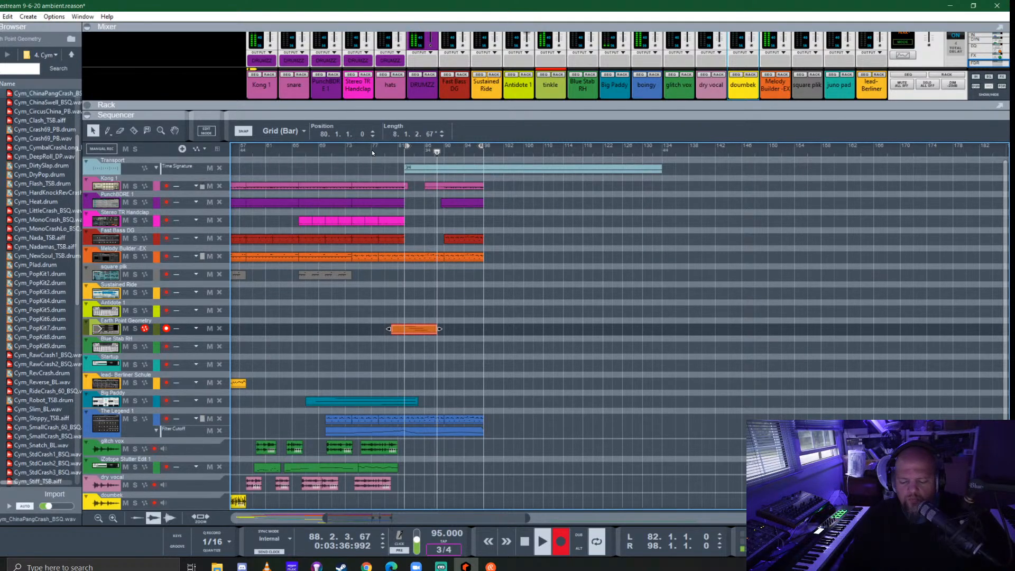
key("ctrl+Return")
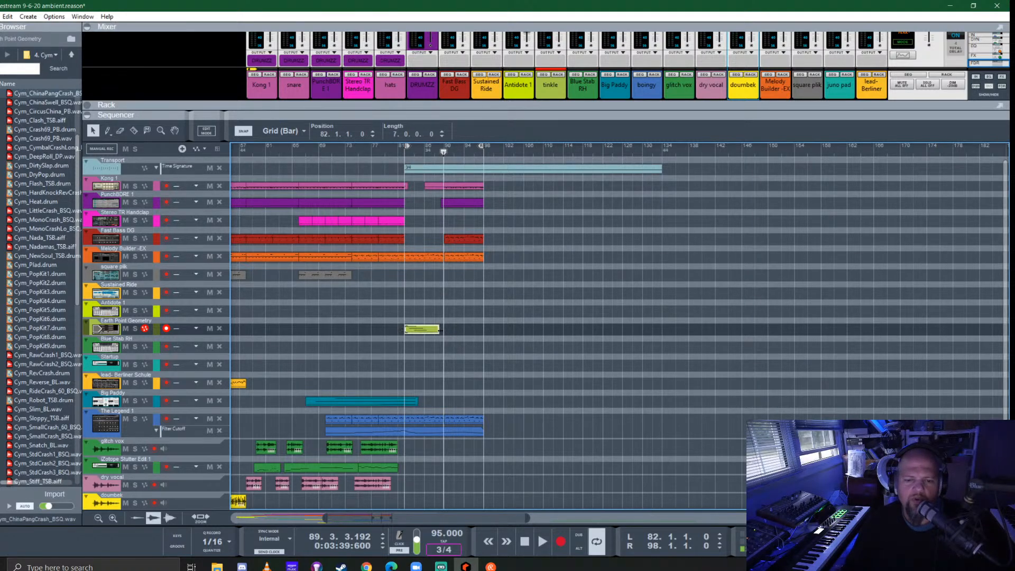
- Extend the Earth Point Geometry clip to 8 bars and move its first note down to G#4
left_click(378, 154)
key("space")
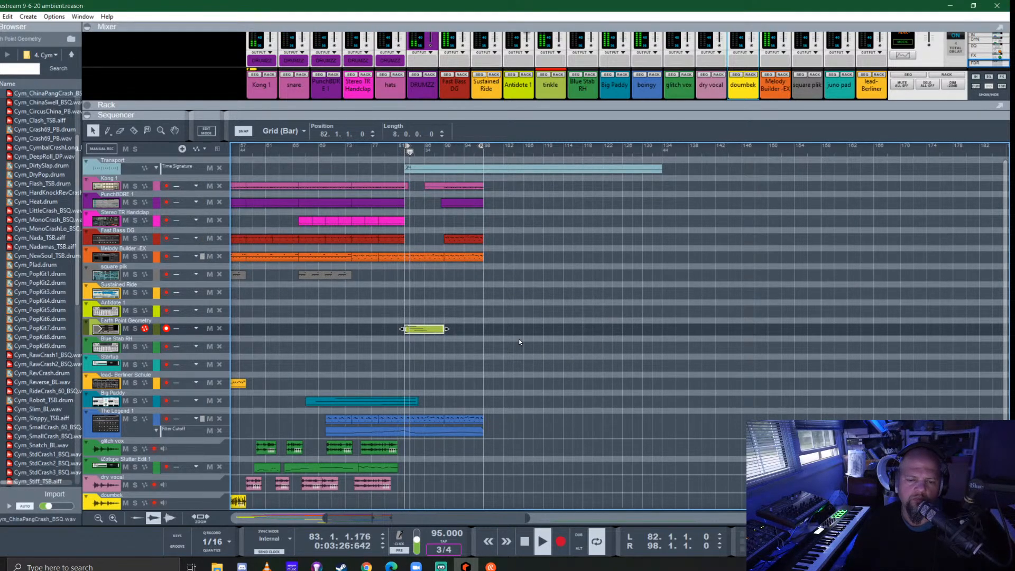
double_click(415, 328)
scroll(602, 293, "up", 2)
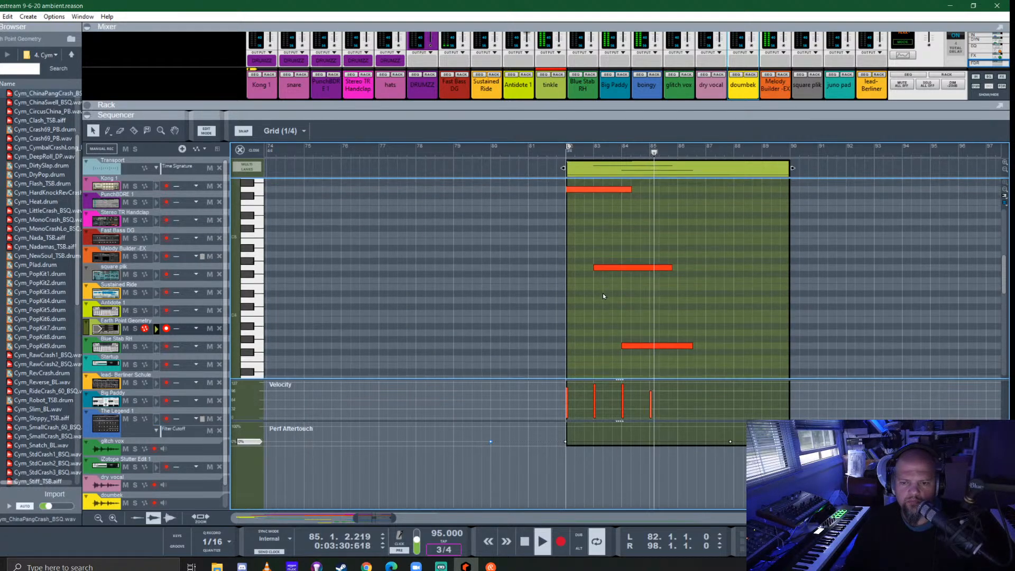
left_click(585, 279)
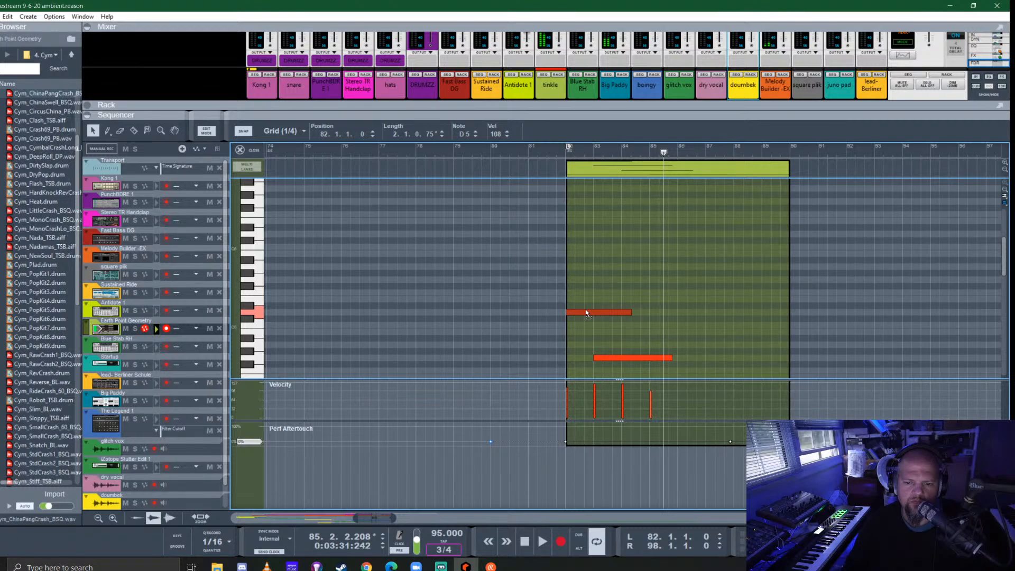
left_click_drag(585, 313, 587, 350)
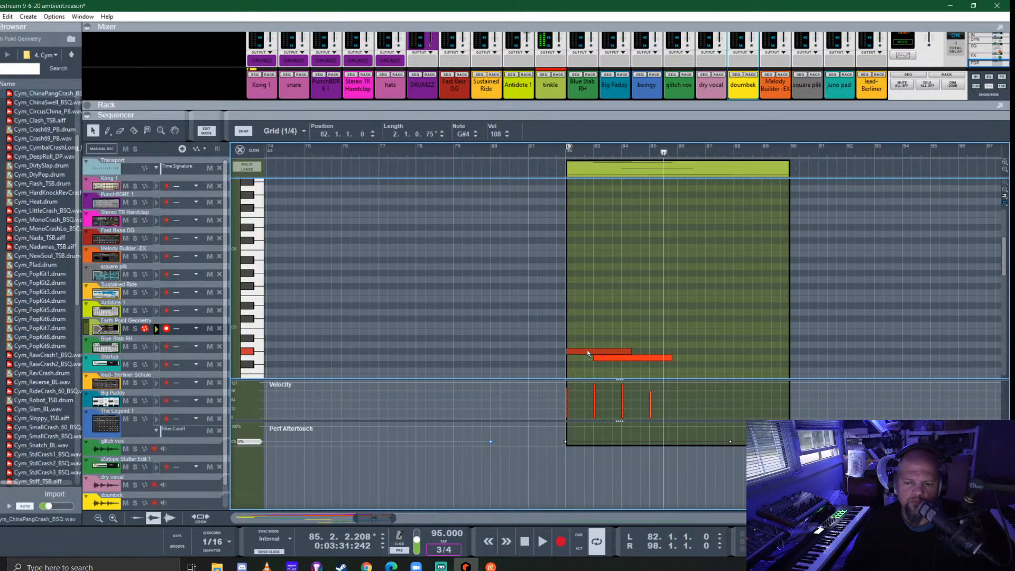
- Play the edited Earth Point Geometry clip from bar 82, close its editor, and stop playback
left_click(564, 154)
key("space")
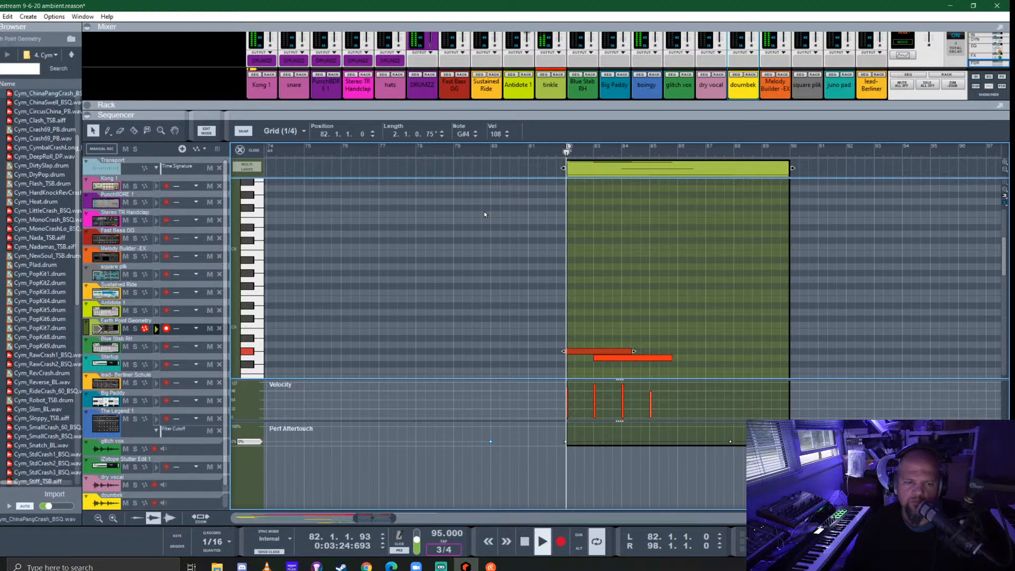
left_click(241, 150)
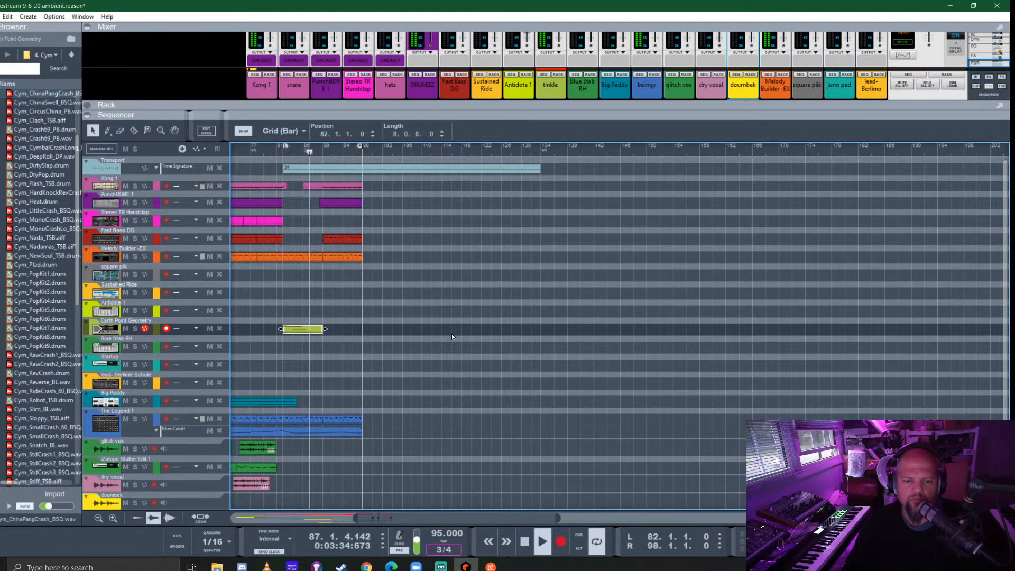
key("space")
- Enlarge the rack area above the sequencer to show the devices
scroll(345, 379, "down", 5, "ctrl")
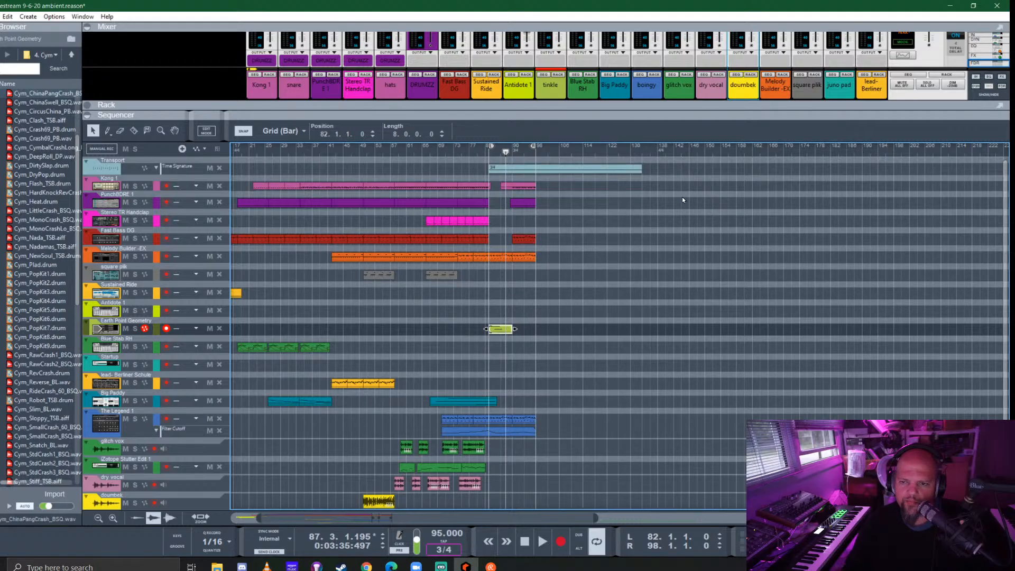
left_click_drag(698, 115, 699, 384)
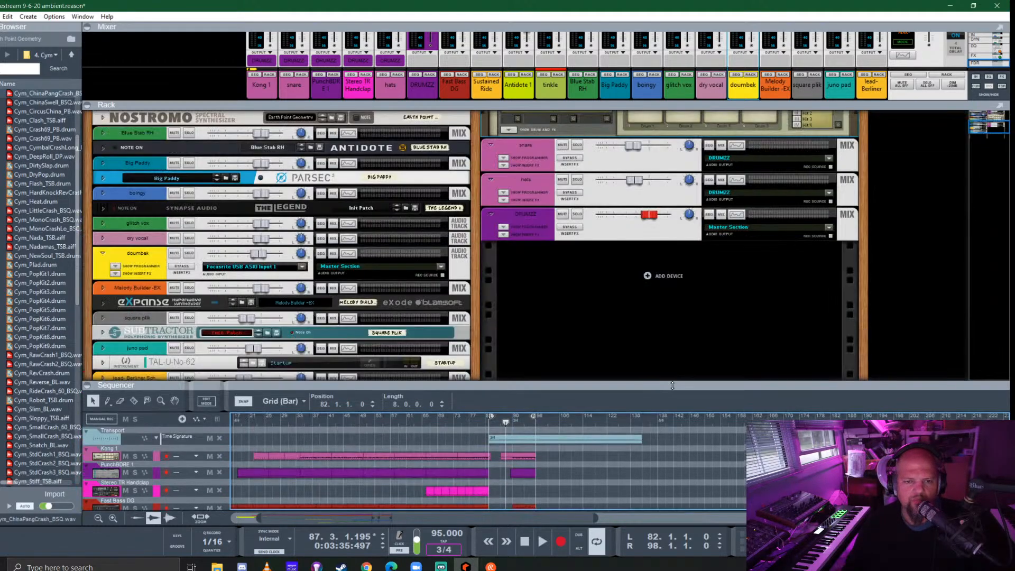
- Browse the instrument devices for a new sound source, selecting the Glacius Hybrid Wave Synthesizer along the way
scroll(366, 245, "down", 5)
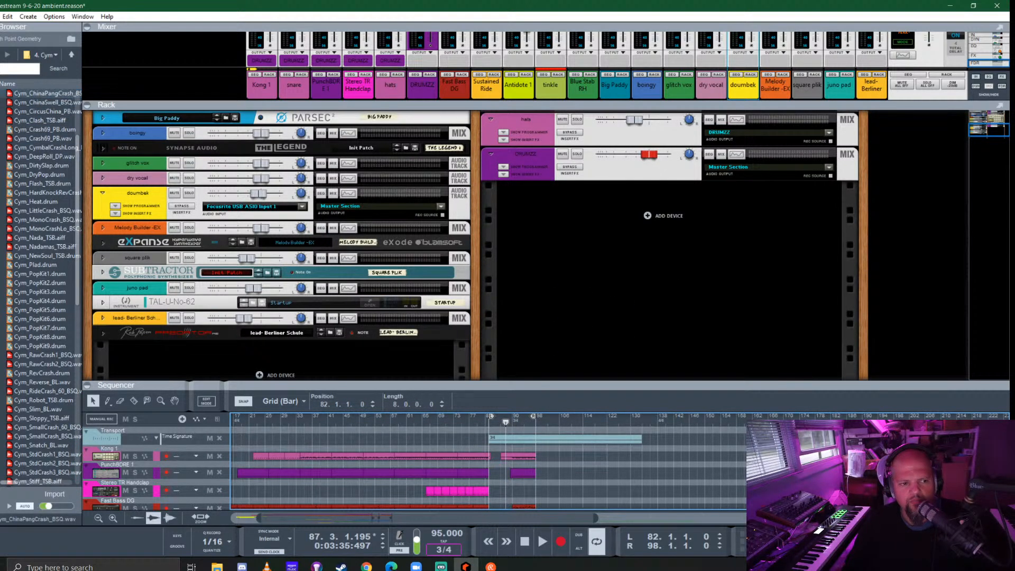
key("ctrl+i")
scroll(47, 304, "down", 10)
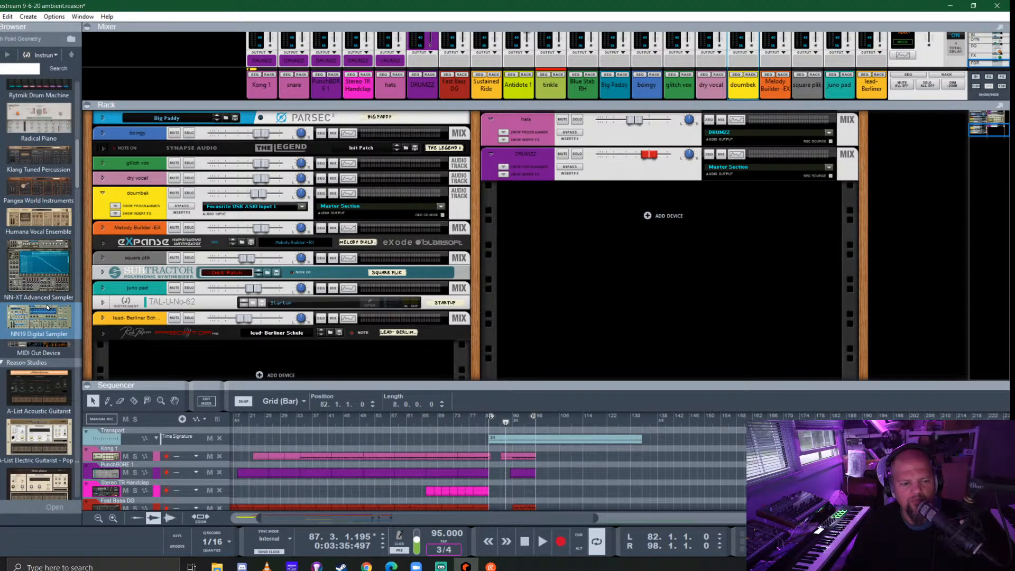
scroll(47, 306, "down", 10)
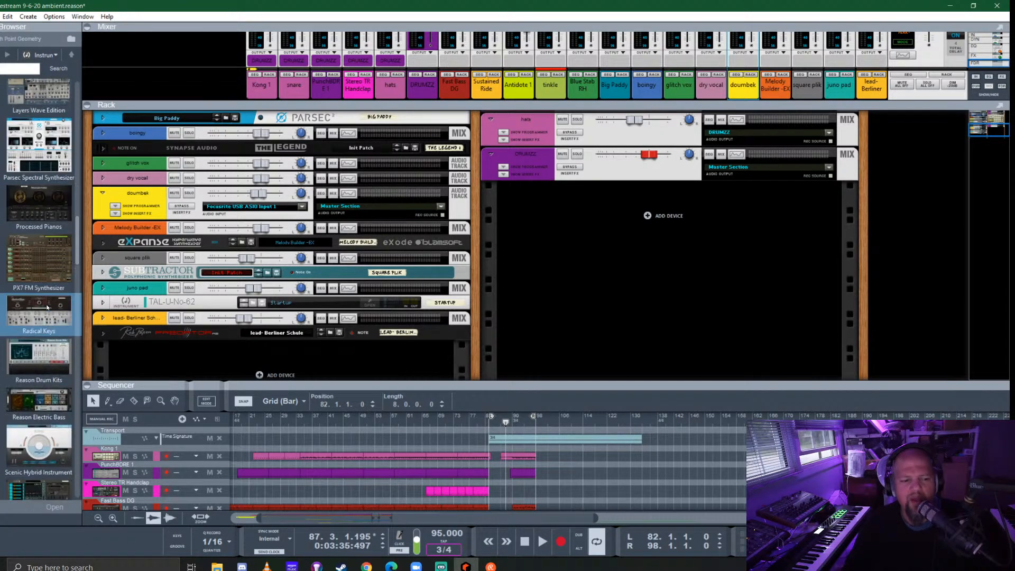
scroll(48, 307, "down", 5)
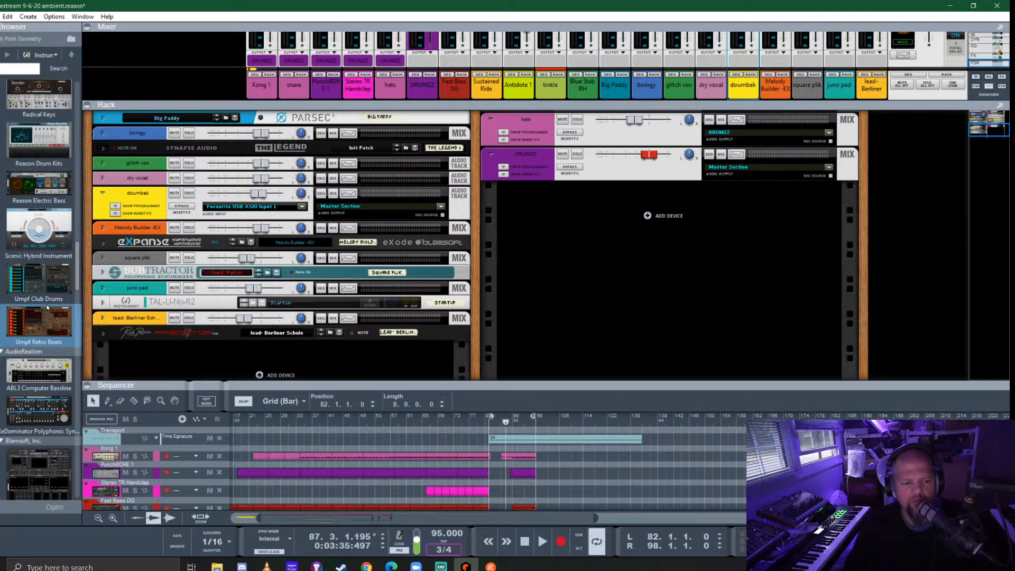
scroll(47, 307, "down", 5)
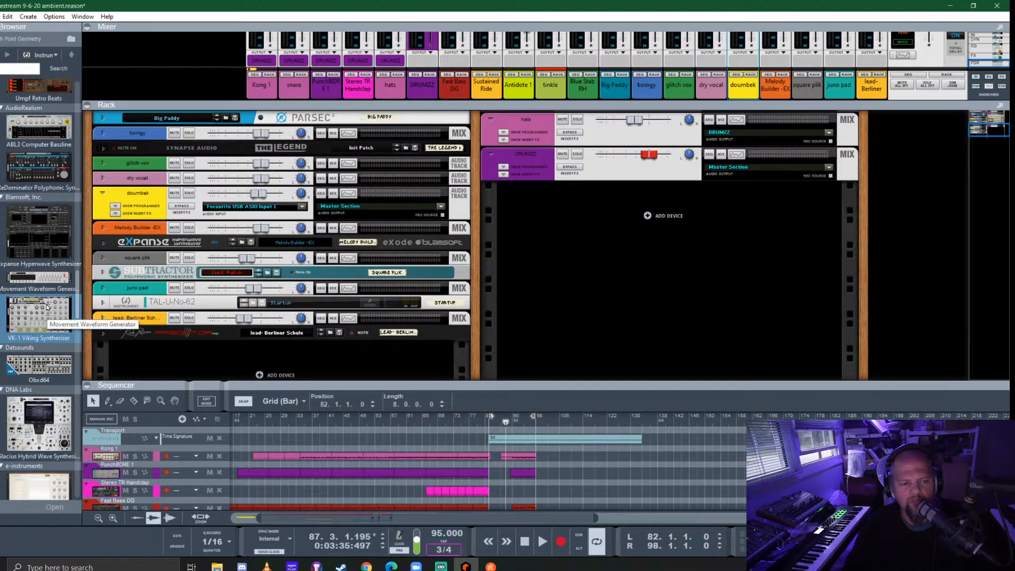
scroll(47, 312, "down", 5)
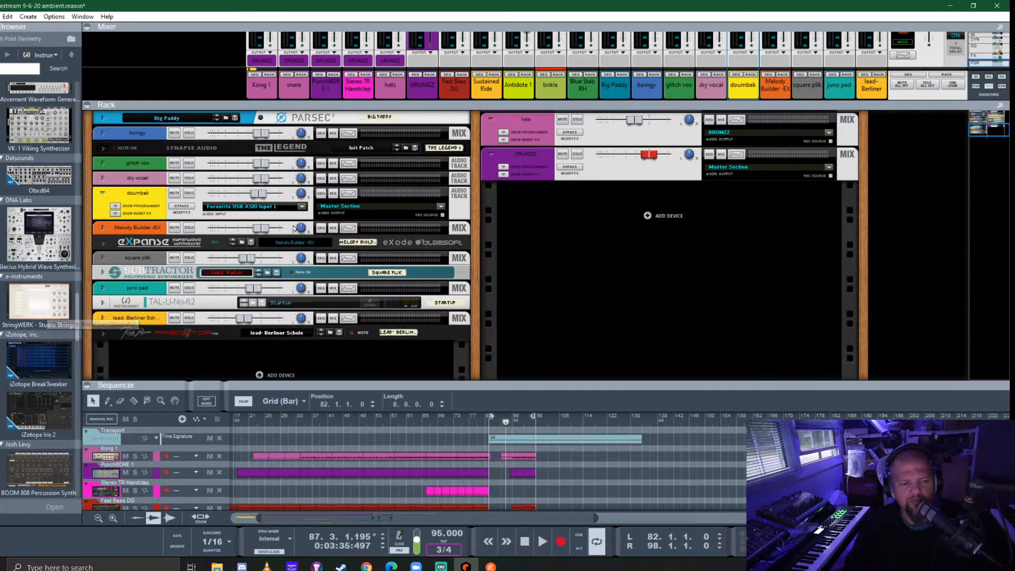
scroll(147, 258, "down", 2)
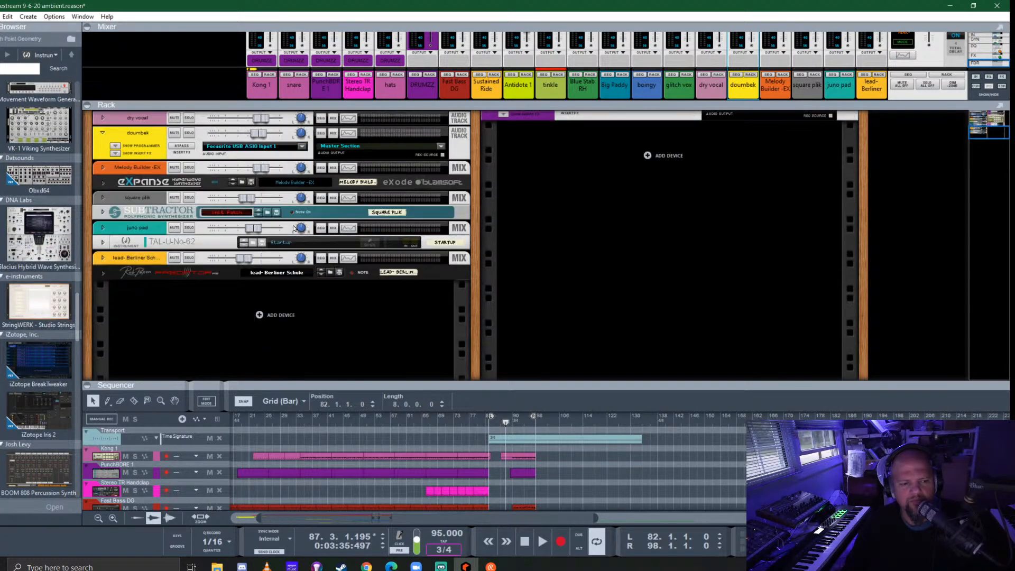
left_click(33, 232)
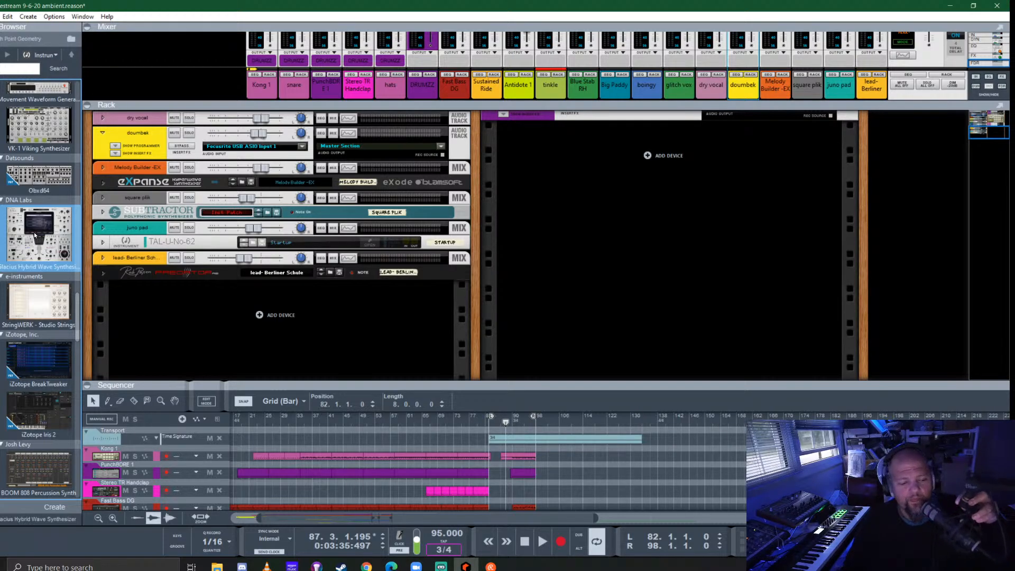
- Add a Rob Papen Quad Instrument to the empty rack space below the lead- Berliner Schule device
scroll(52, 362, "down", 5)
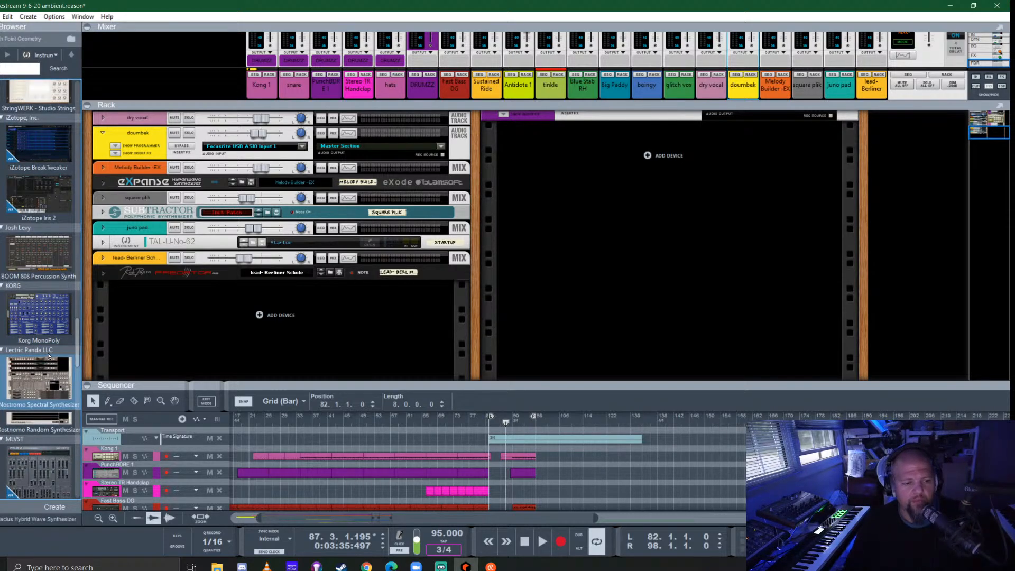
scroll(53, 313, "down", 5)
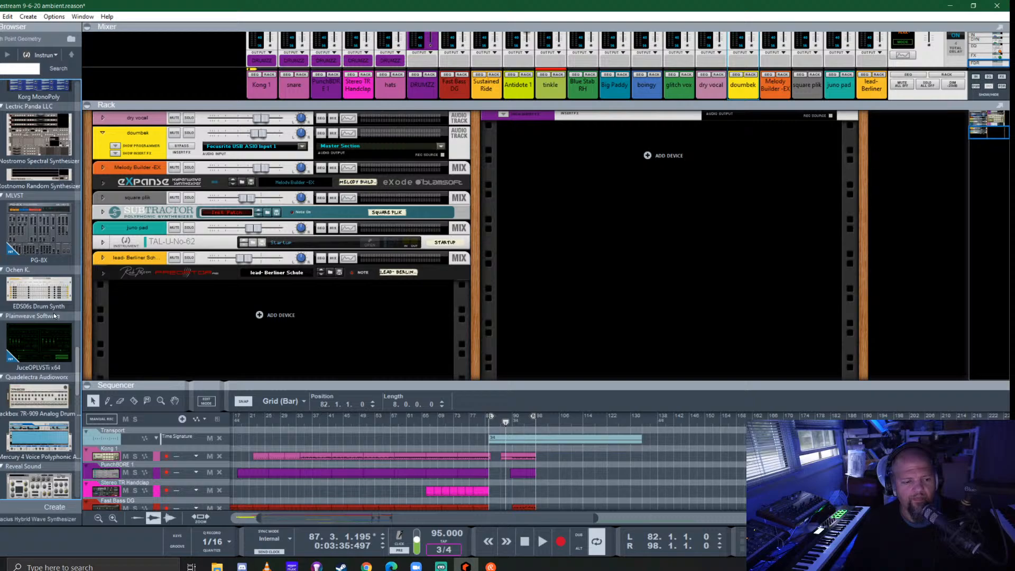
scroll(53, 312, "down", 5)
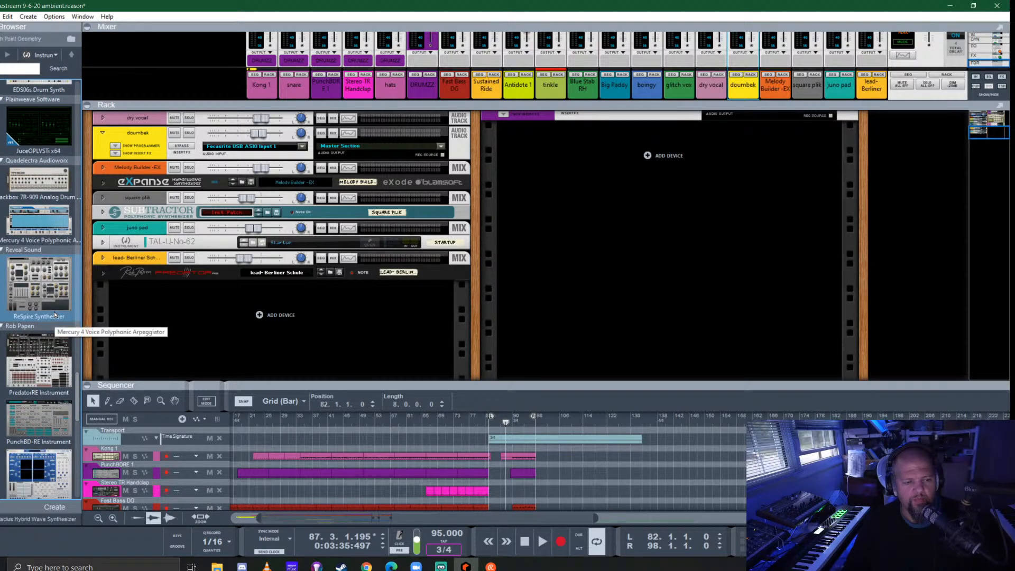
scroll(53, 312, "down", 3)
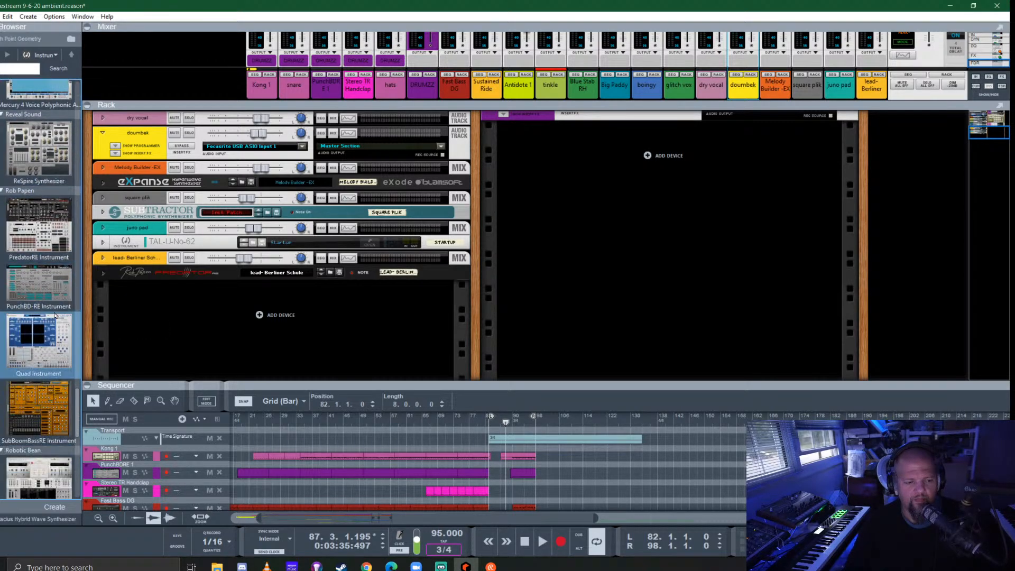
left_click_drag(42, 339, 284, 297)
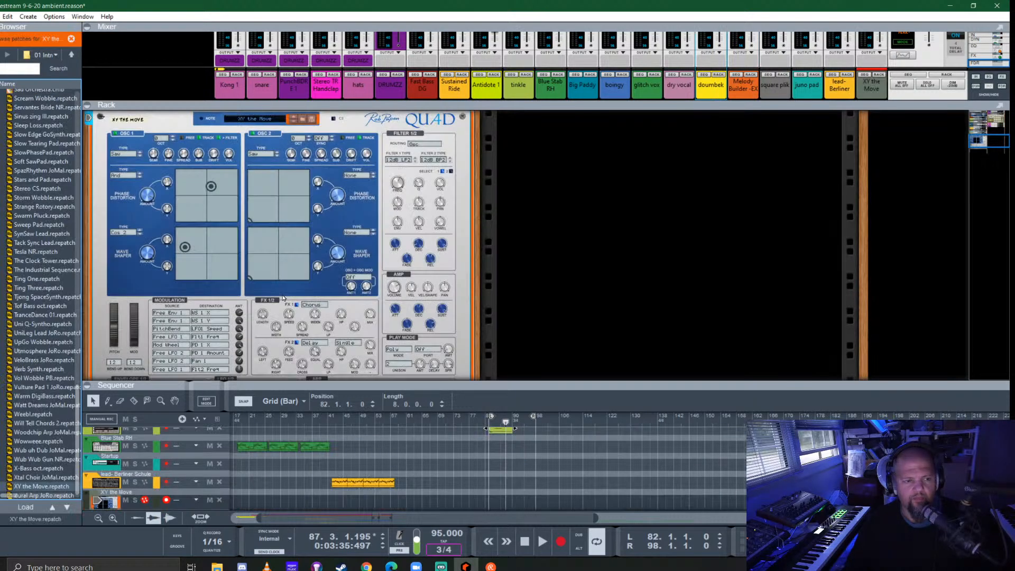
- Look into Quad's 02 Synth sounds 01 patch folder and switch to the 04 Ambient 01 folder
left_click(70, 55)
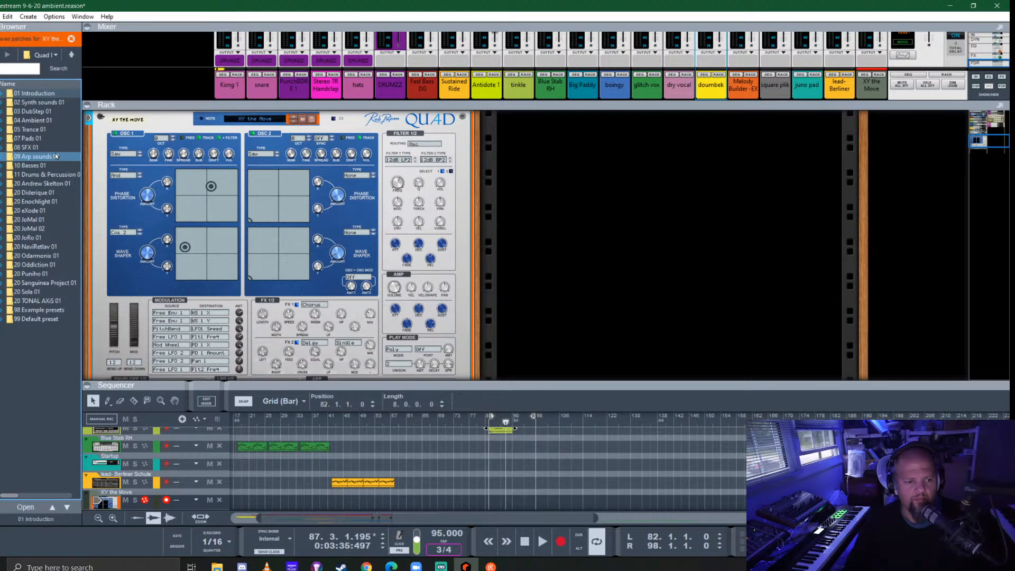
double_click(53, 104)
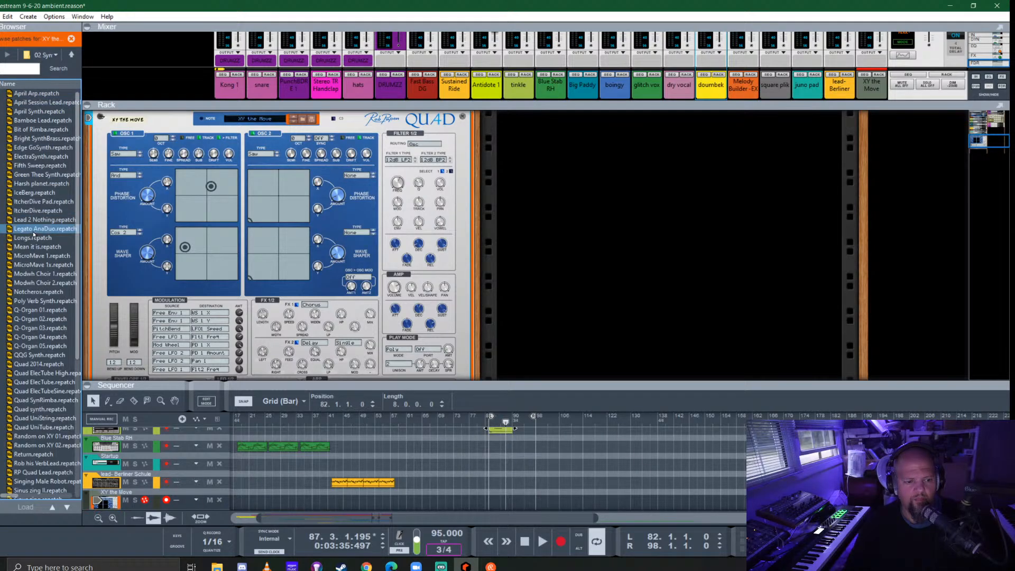
left_click(71, 55)
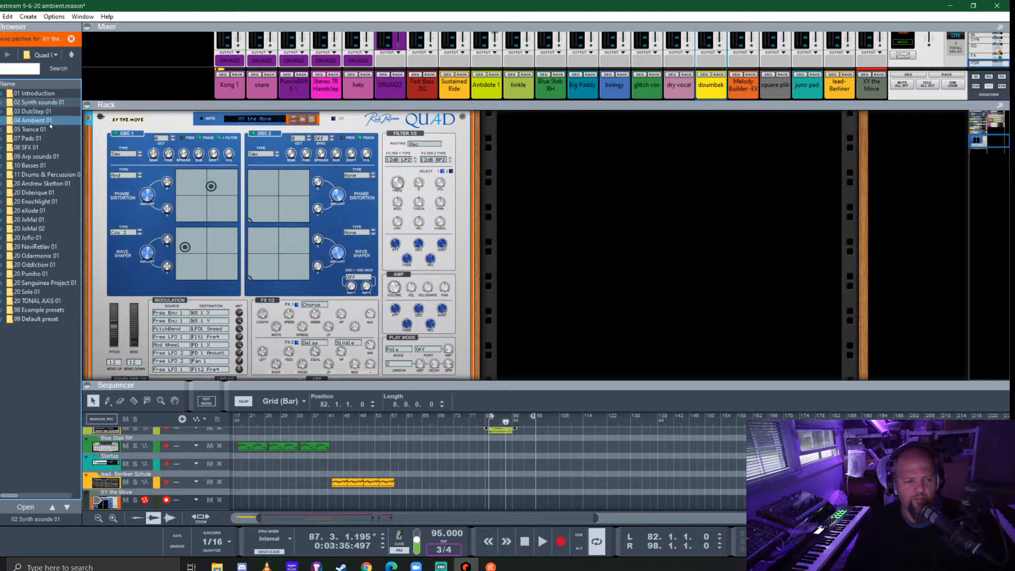
double_click(30, 121)
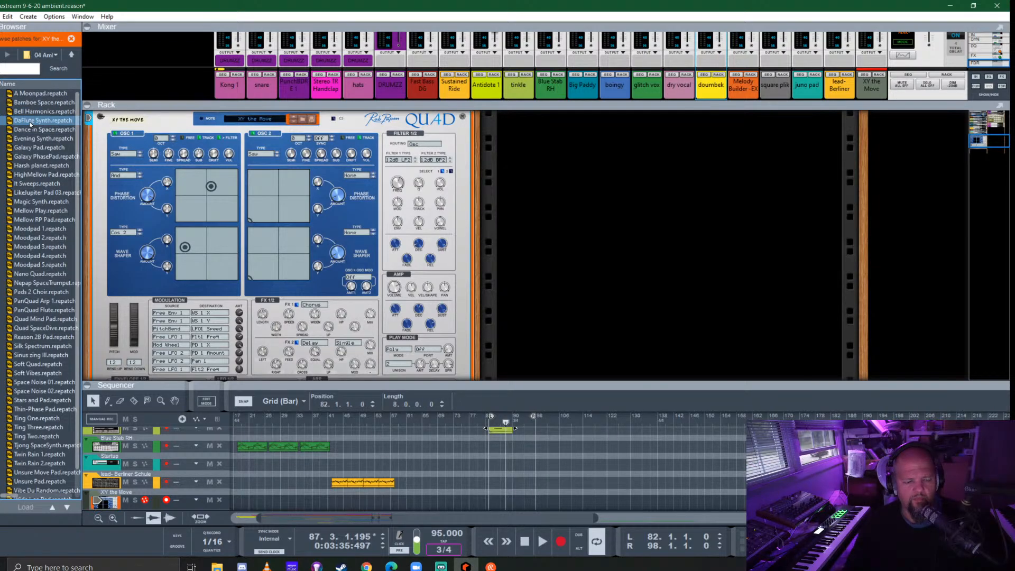
- Try the DaFlute Synth, Dance in Space, Evening Synth and Sinus zing III patches on the Quad
left_click(42, 120)
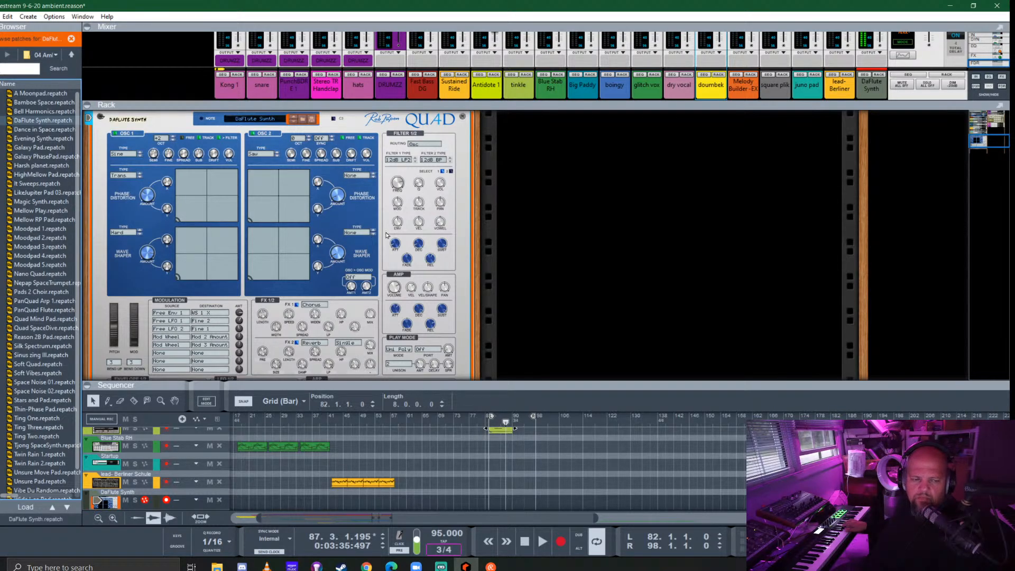
left_click(49, 130)
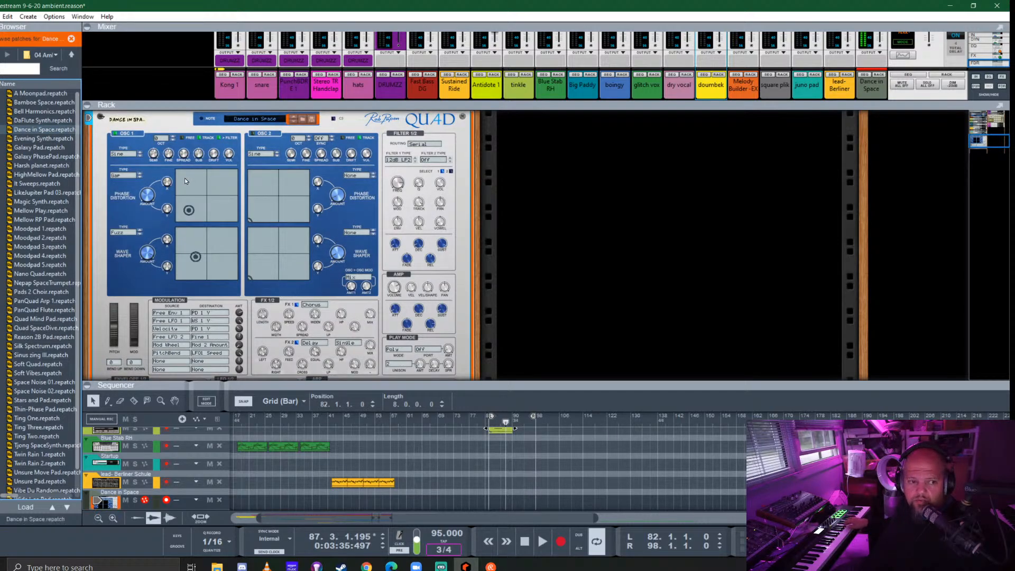
left_click(33, 138)
left_click(34, 136)
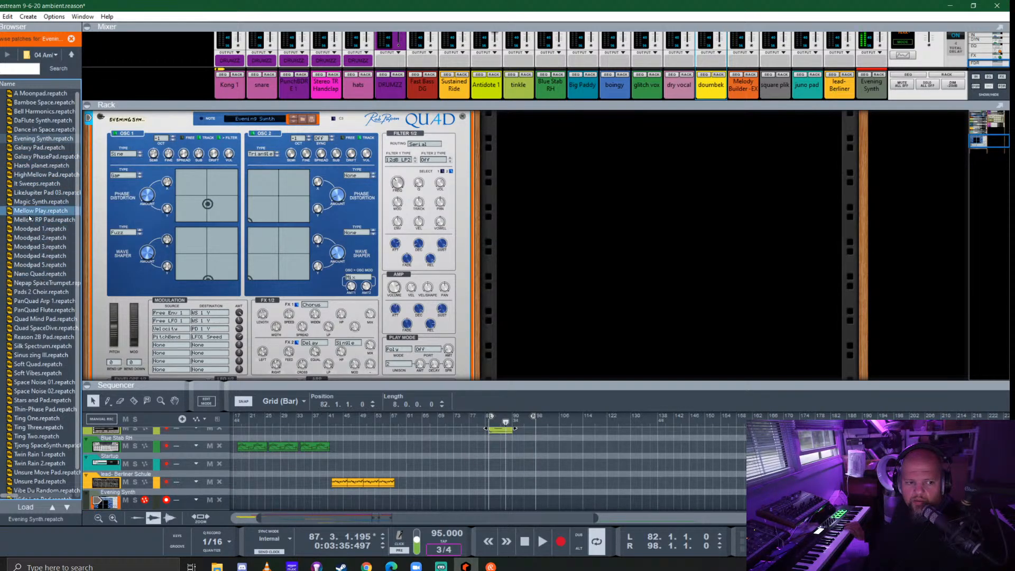
scroll(35, 220, "down", 1)
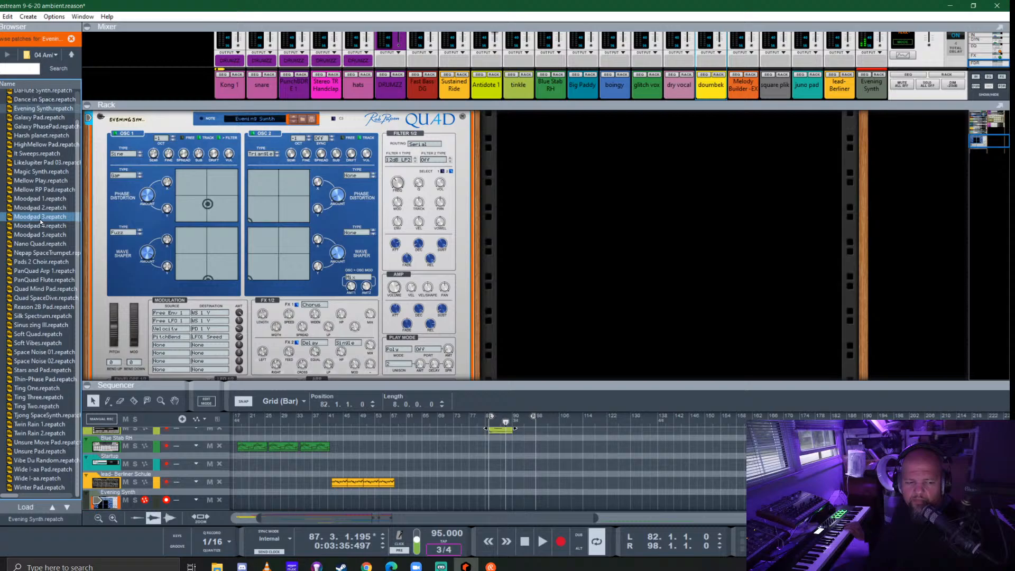
left_click(40, 324)
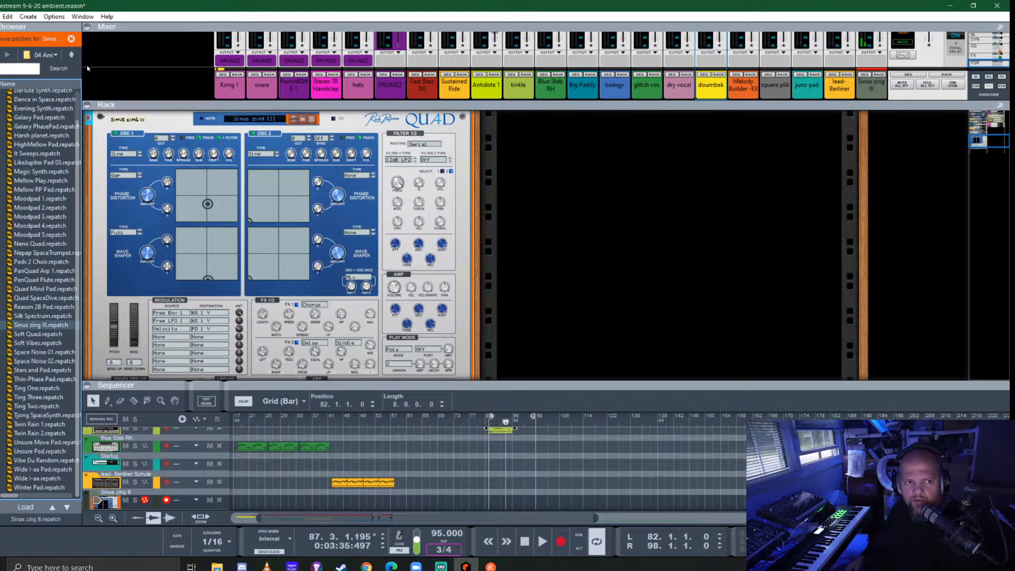
- Look through the patches in Quad's 01 Introduction folder
left_click(69, 55)
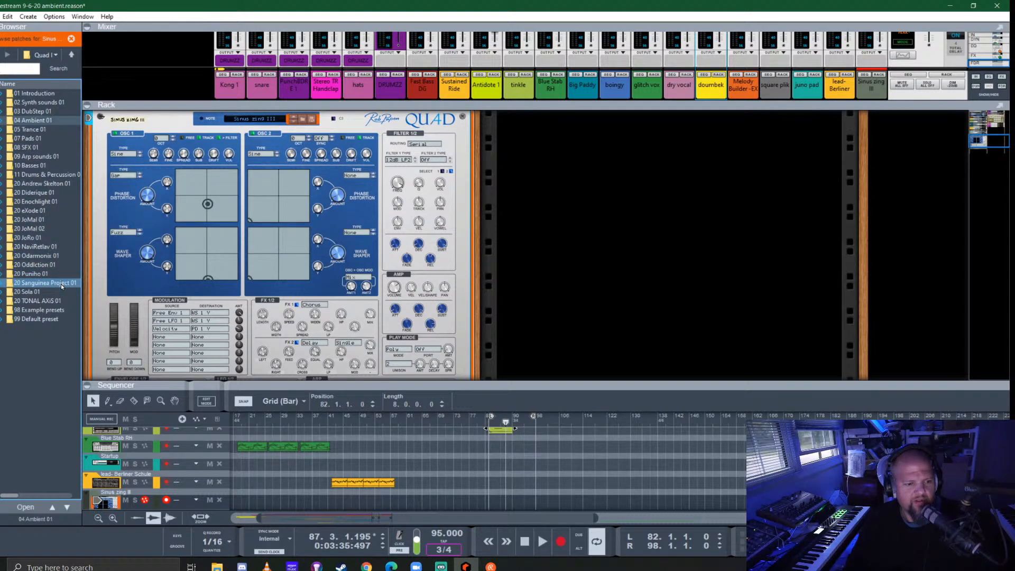
double_click(31, 93)
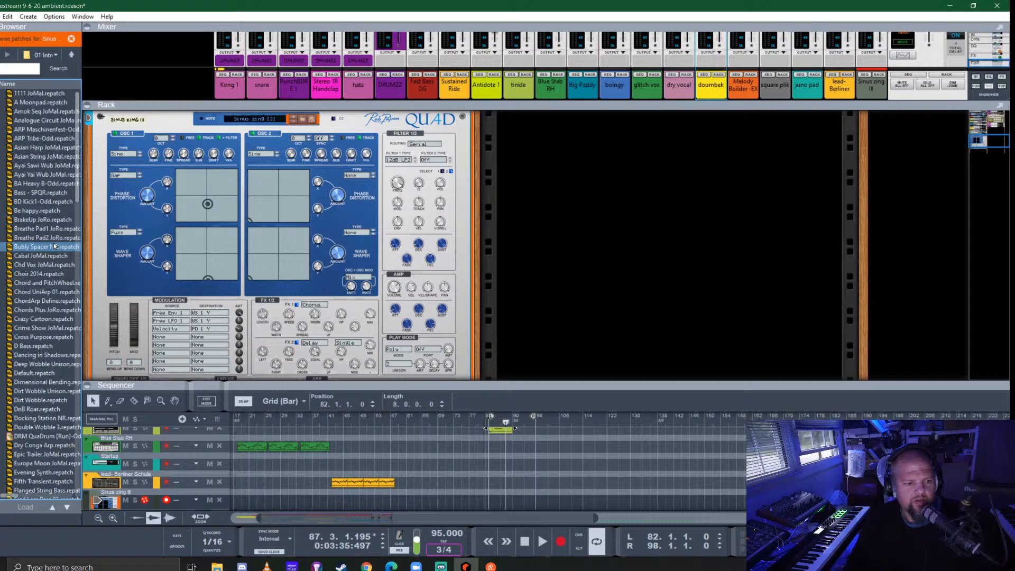
key("Up")
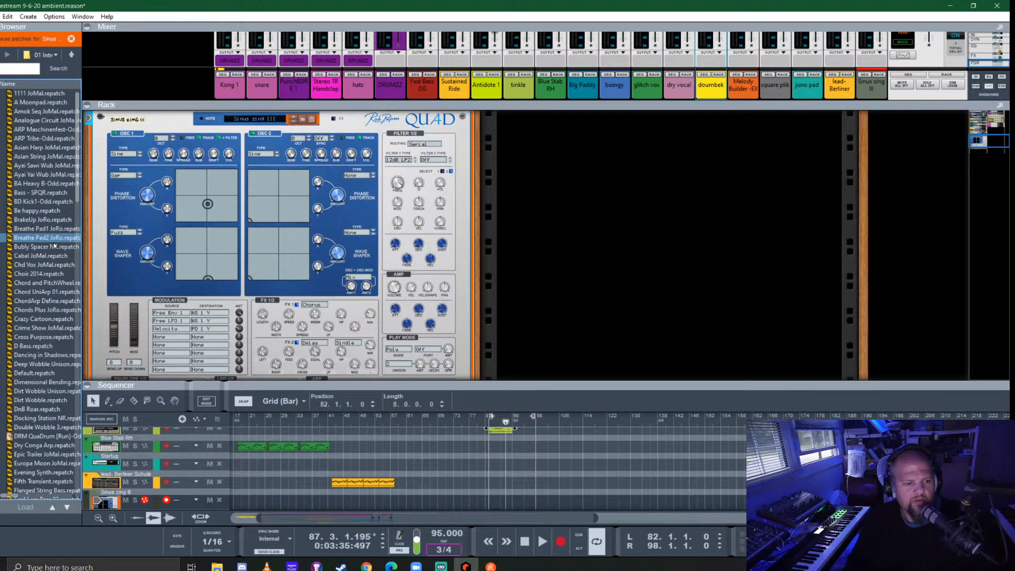
key("Down")
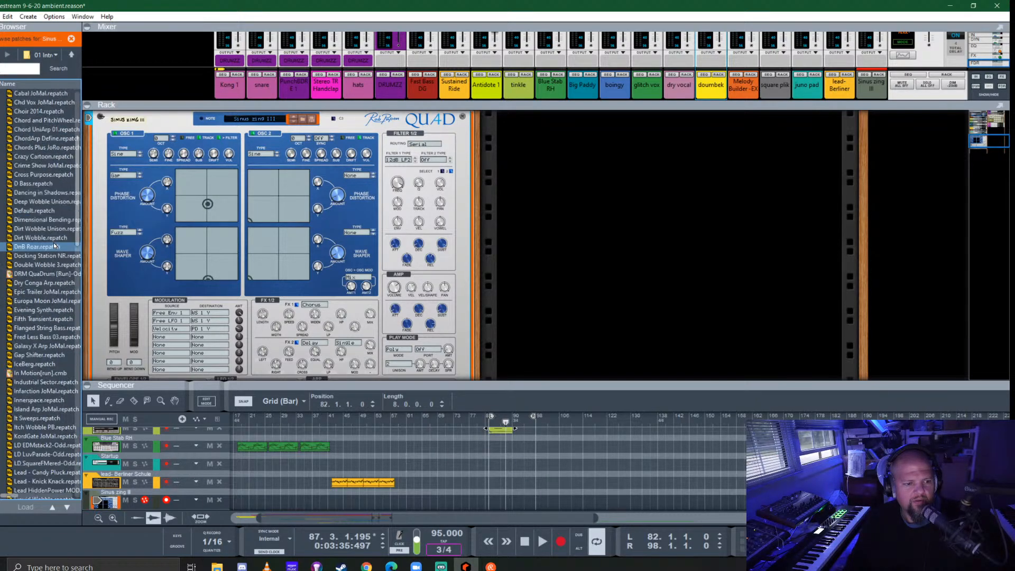
- Return to the instrument devices and replace the Quad in the rack with the ReSpire Synthesizer
left_click(72, 54)
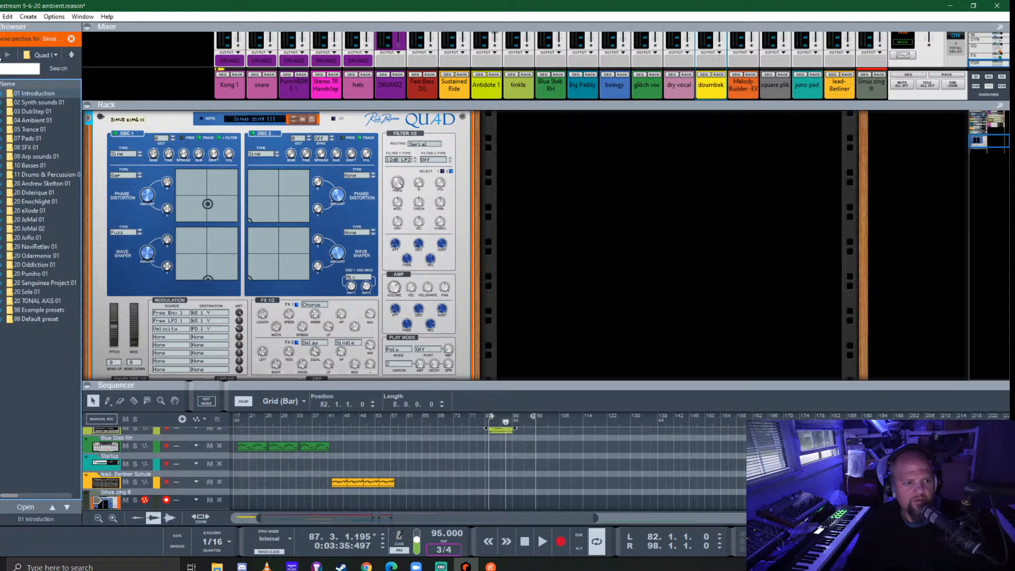
left_click(0, 55)
left_click(0, 91)
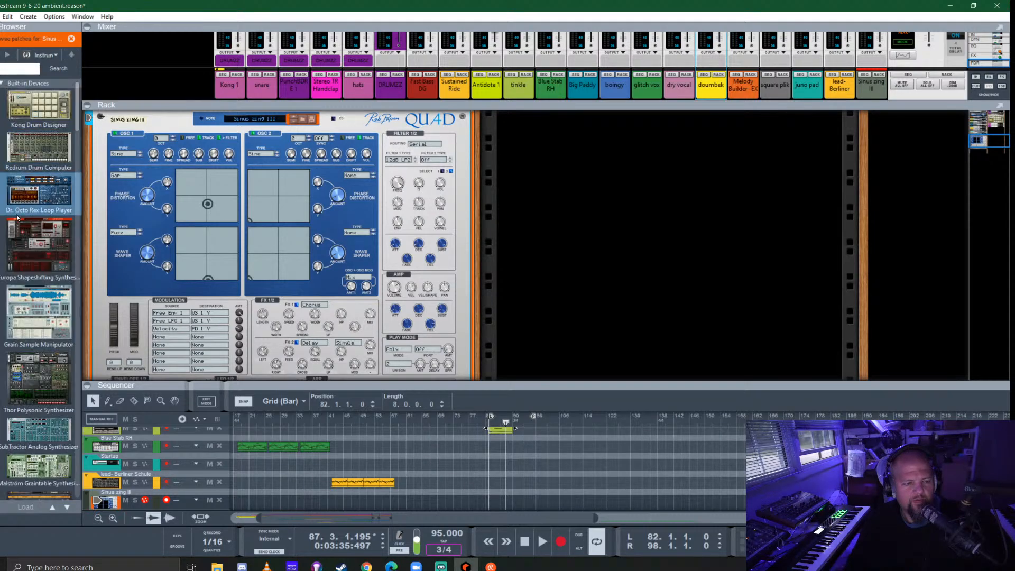
scroll(30, 319, "down", 15)
scroll(29, 318, "down", 8)
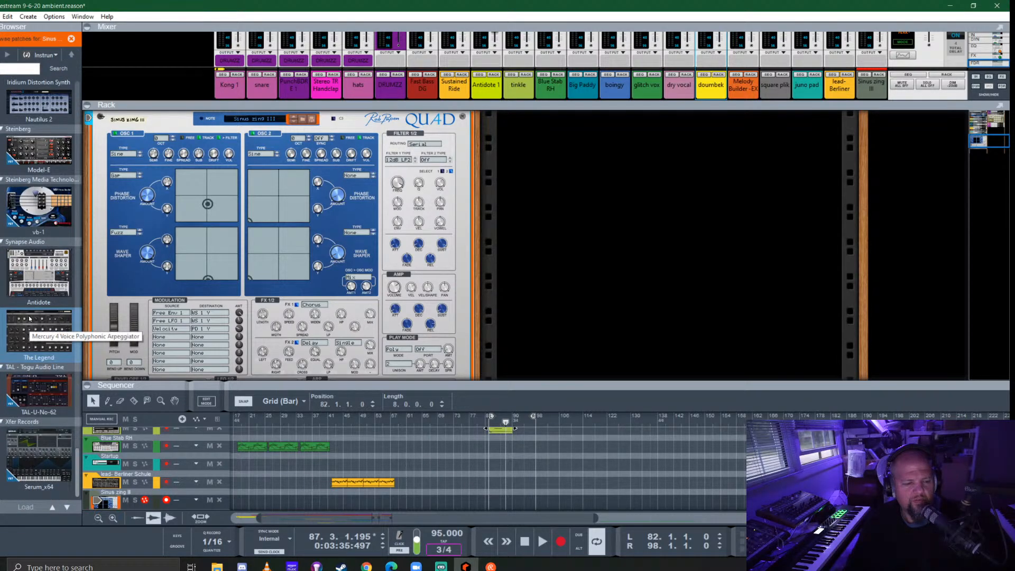
scroll(29, 317, "up", 8)
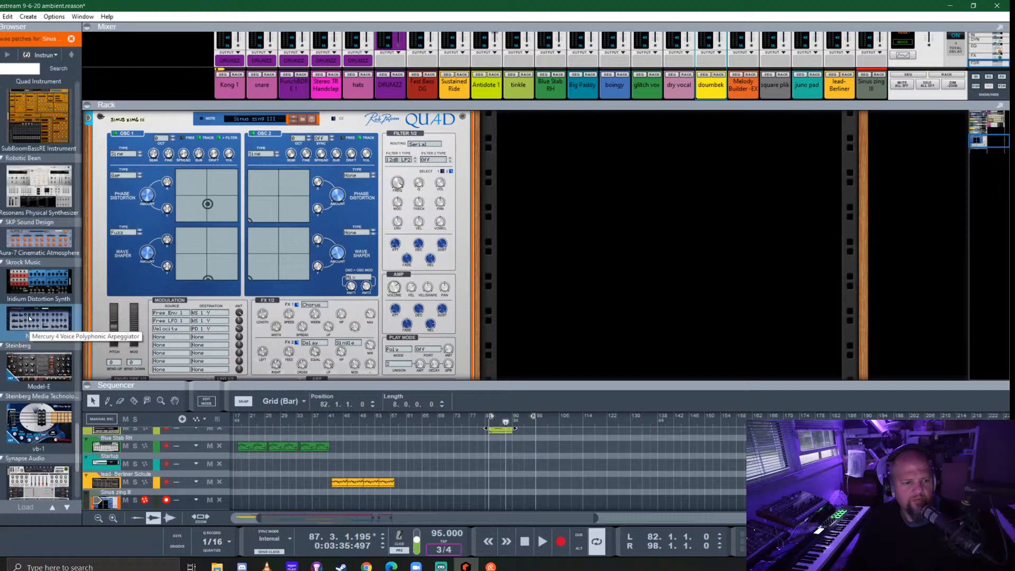
scroll(29, 318, "up", 2)
scroll(29, 319, "up", 2)
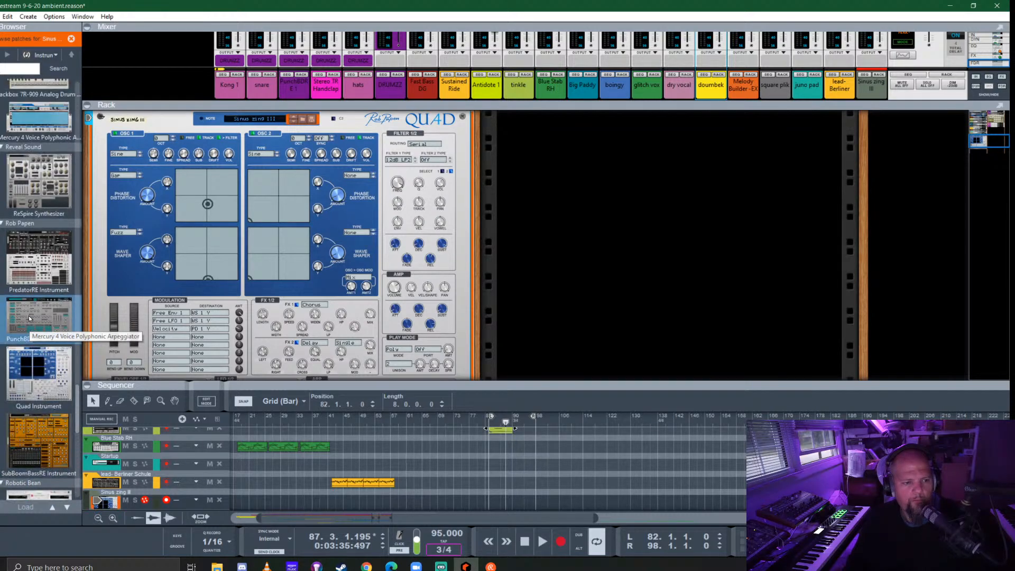
left_click_drag(33, 197, 308, 210)
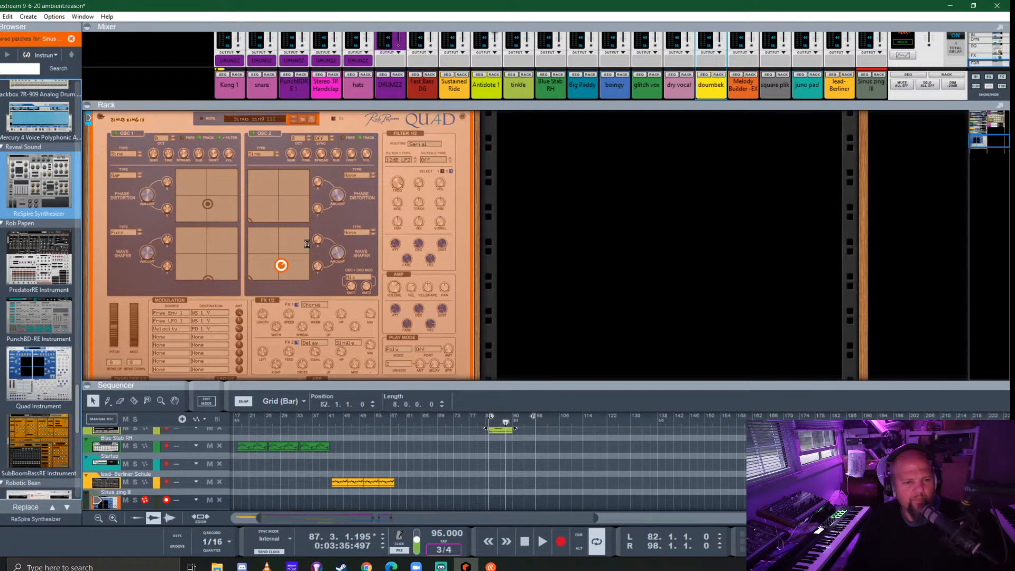
- Load the LD Dimension 8000 SK patch from the Lead folder into the Spire synthesizer
double_click(33, 122)
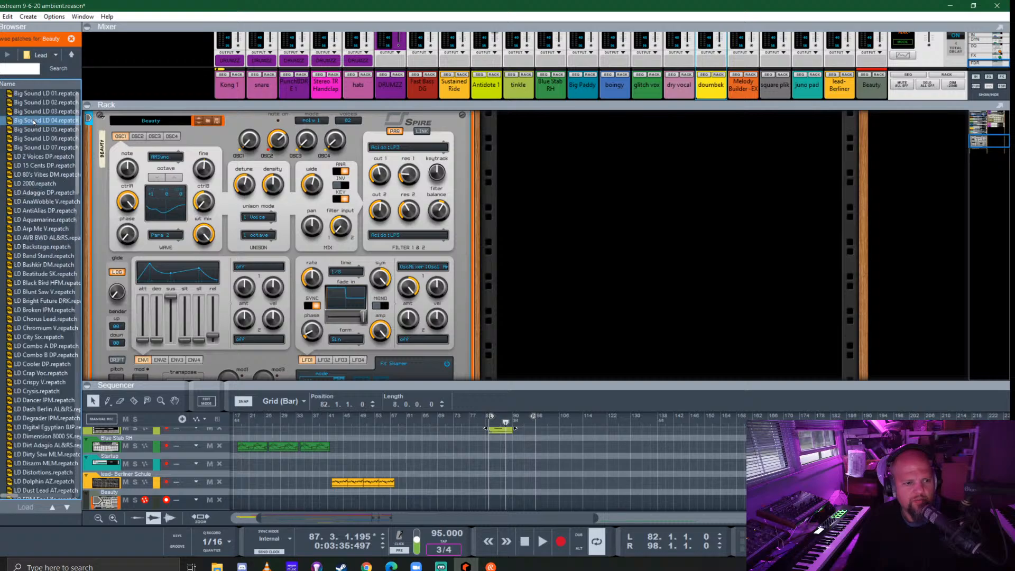
left_click(63, 256)
scroll(42, 284, "down", 9)
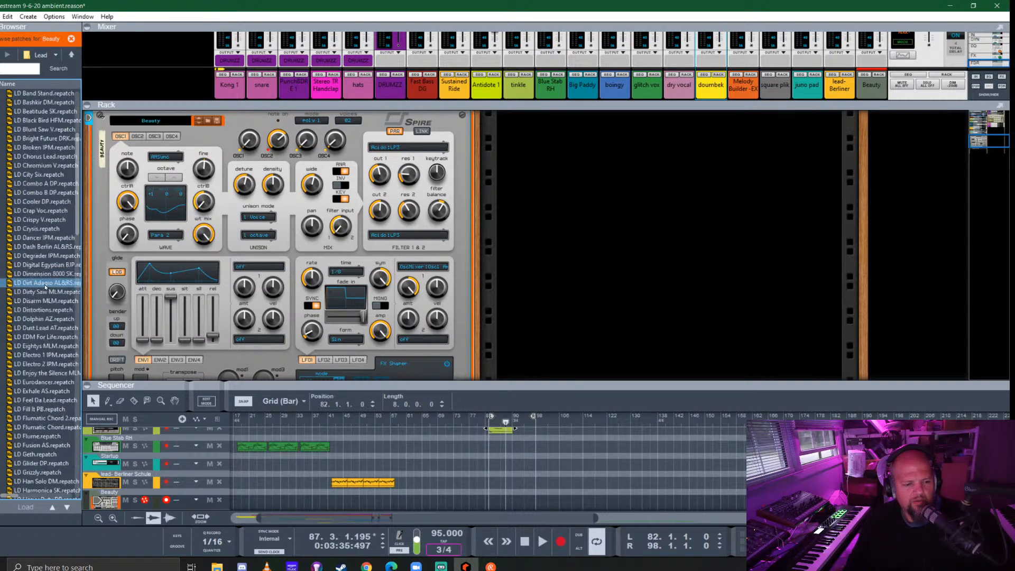
left_click(38, 193)
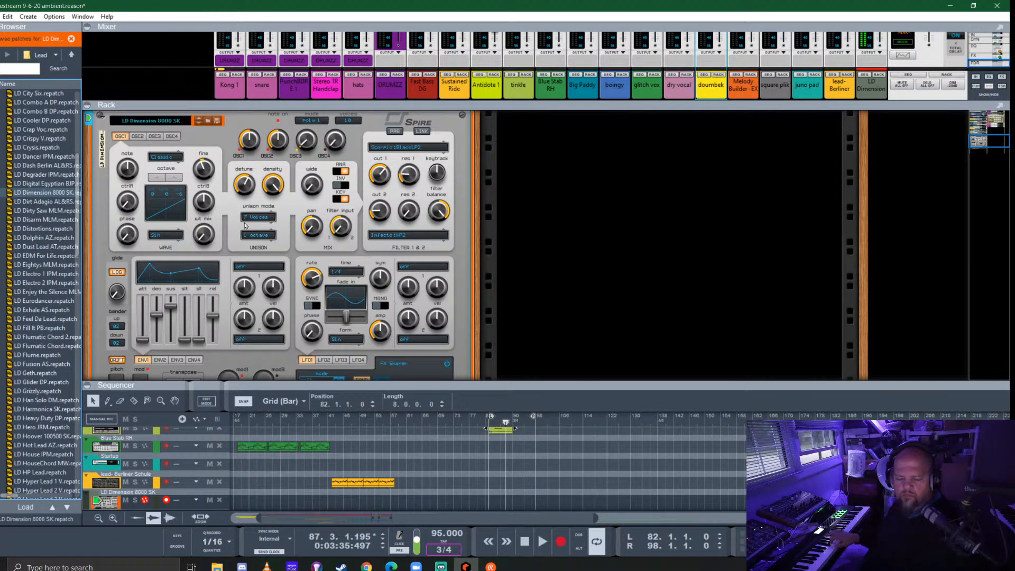
- Load the LD Dirt Adagio AL&RS patch into the Spire, set its play mode to mode 1 and change the voices setting
key("Down")
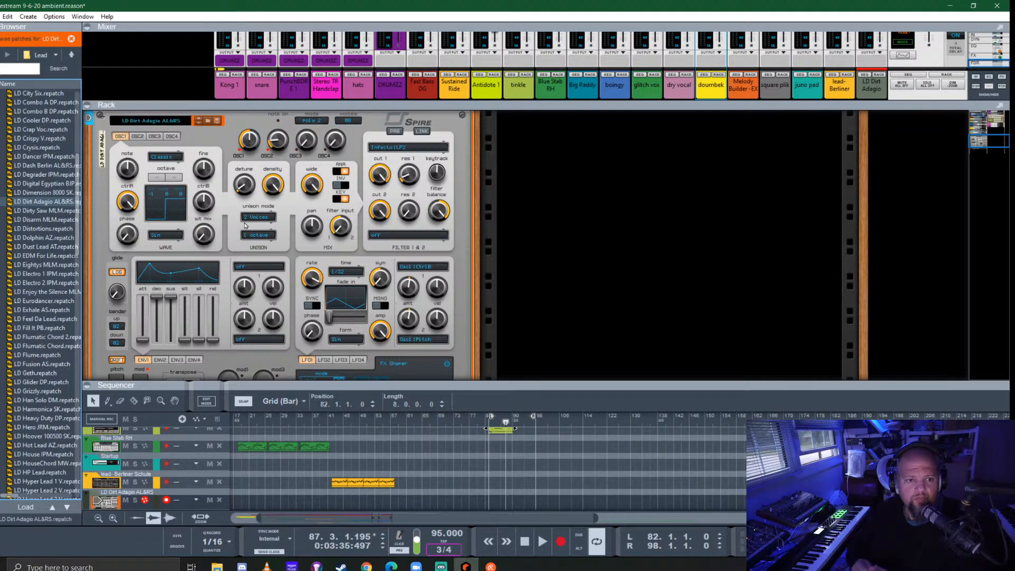
left_click(313, 122)
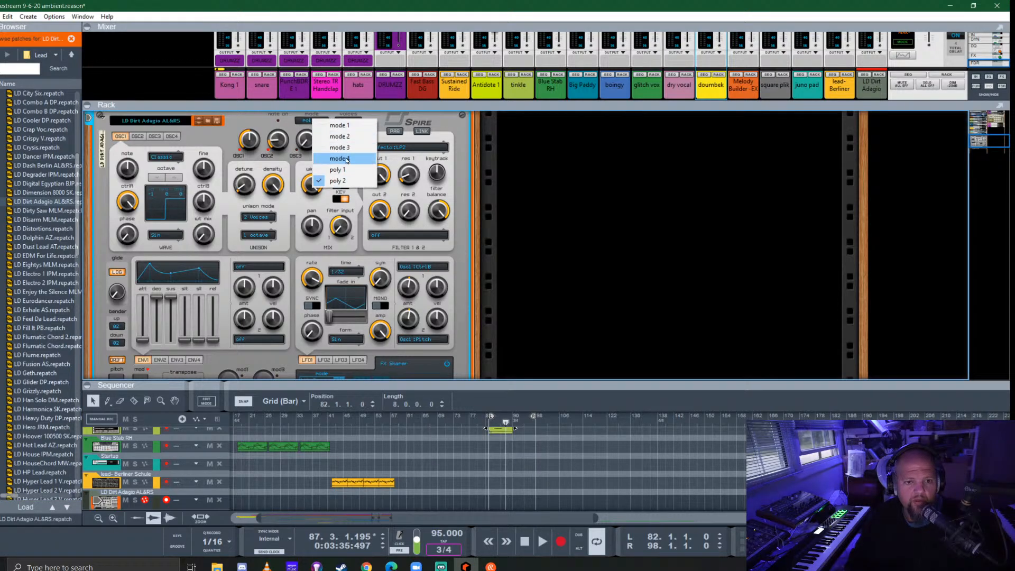
left_click(340, 125)
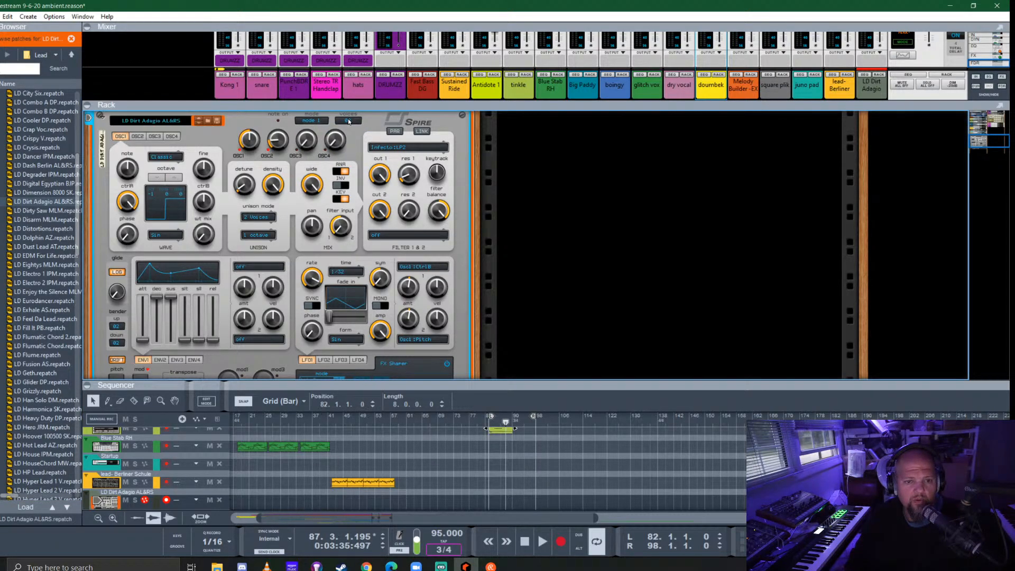
left_click(348, 121)
left_click(368, 125)
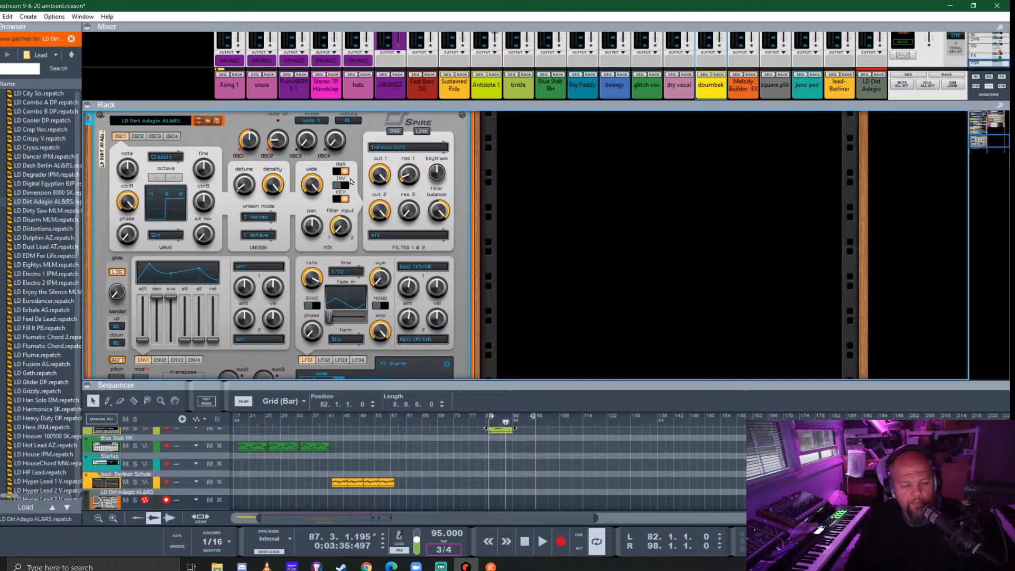
- Switch the delay and reverb mutes on the Spire's rear panel and return to the front of the rack
key("Tab")
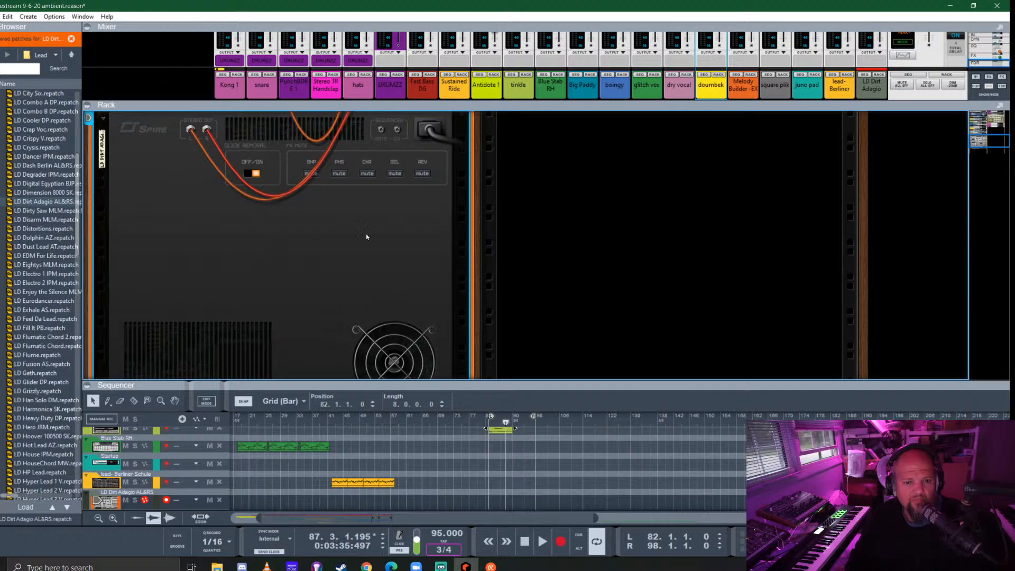
key("Tab")
scroll(384, 244, "down", 3)
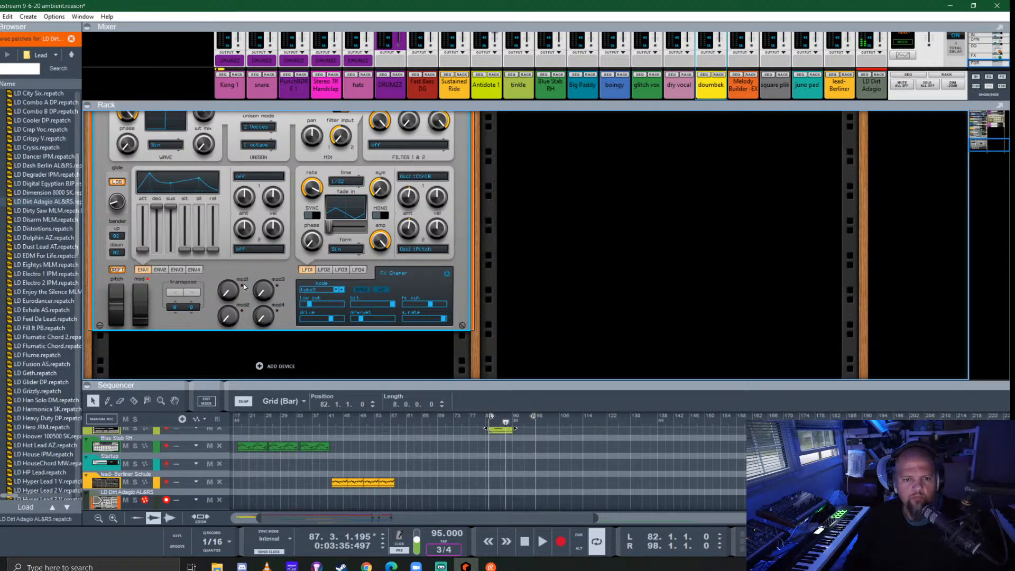
key("Tab")
scroll(407, 247, "up", 3)
scroll(411, 321, "down", 2)
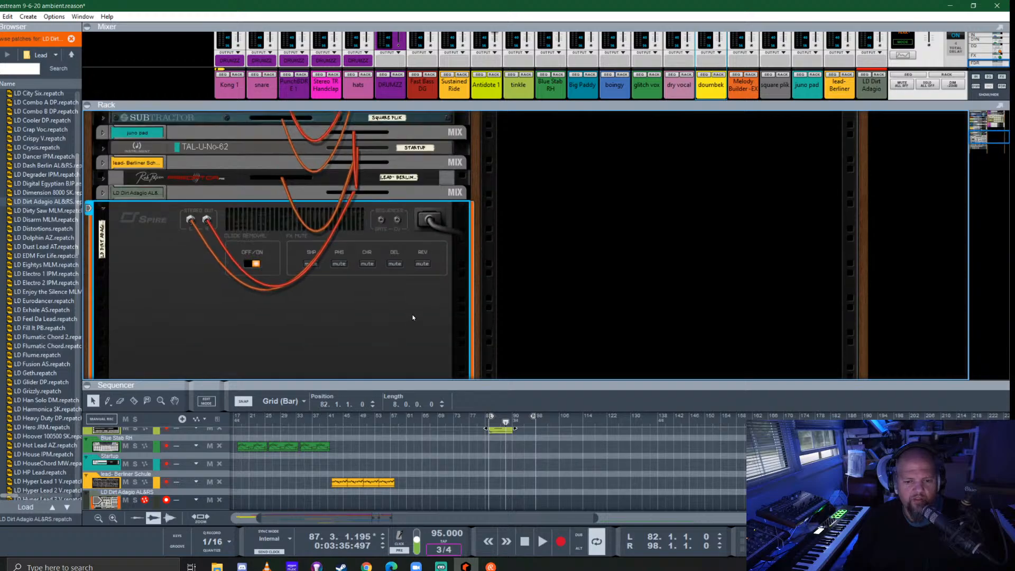
left_click(422, 263)
left_click(394, 263)
key("Tab")
scroll(290, 264, "down", 3)
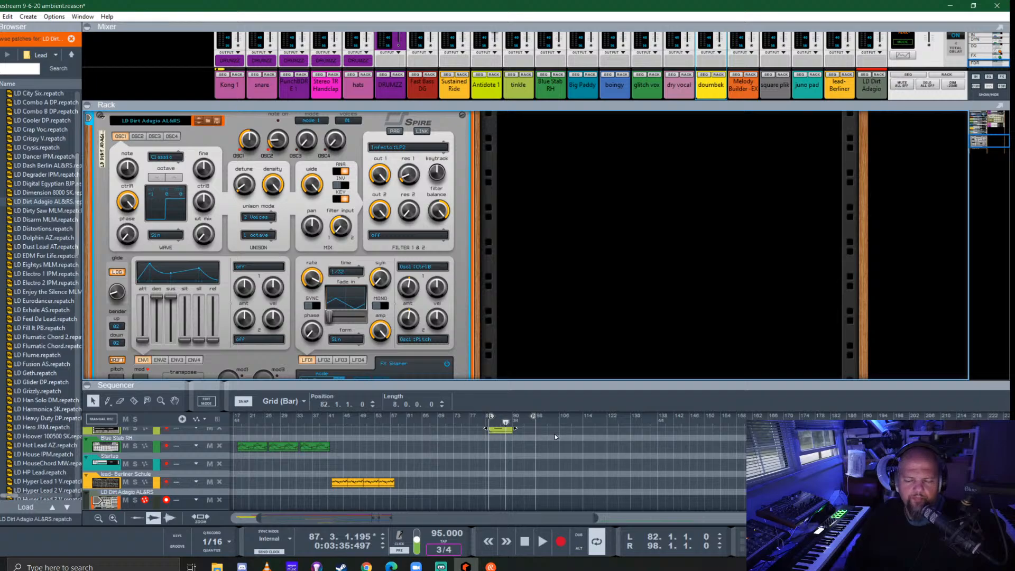
- Enlarge the sequencer, play from bar 77 and record a lead part on the LD Dirt Adagio AL&RS track from bar 79
left_click_drag(660, 383, 649, 74)
scroll(478, 291, "up", 3, "ctrl")
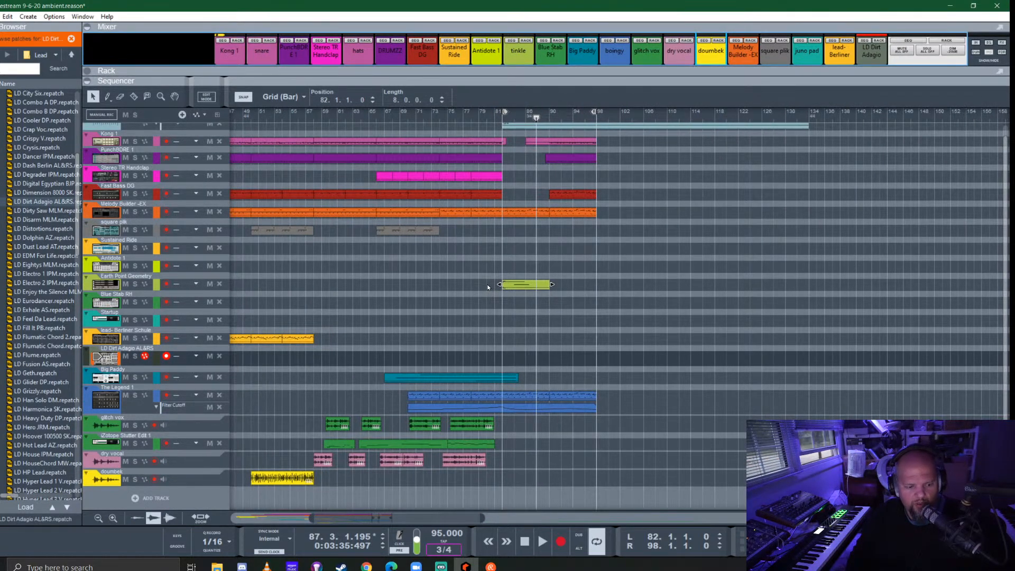
left_click(463, 115)
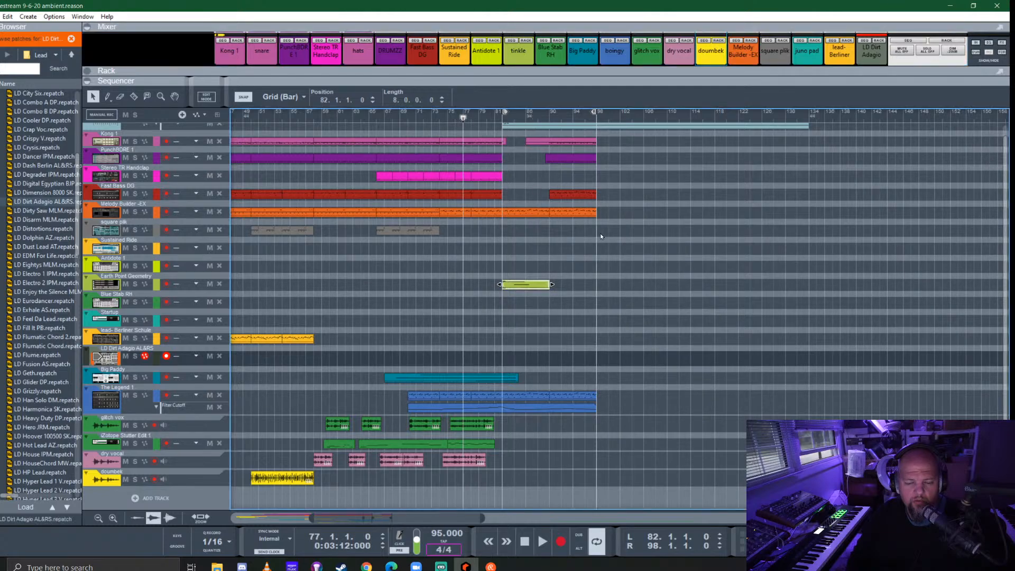
key("space")
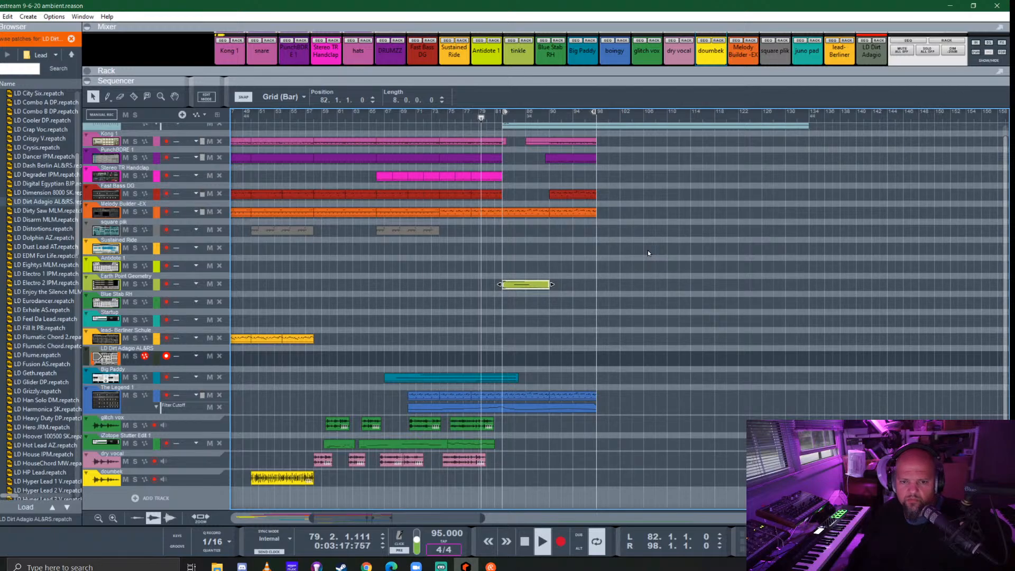
key("ctrl+Return")
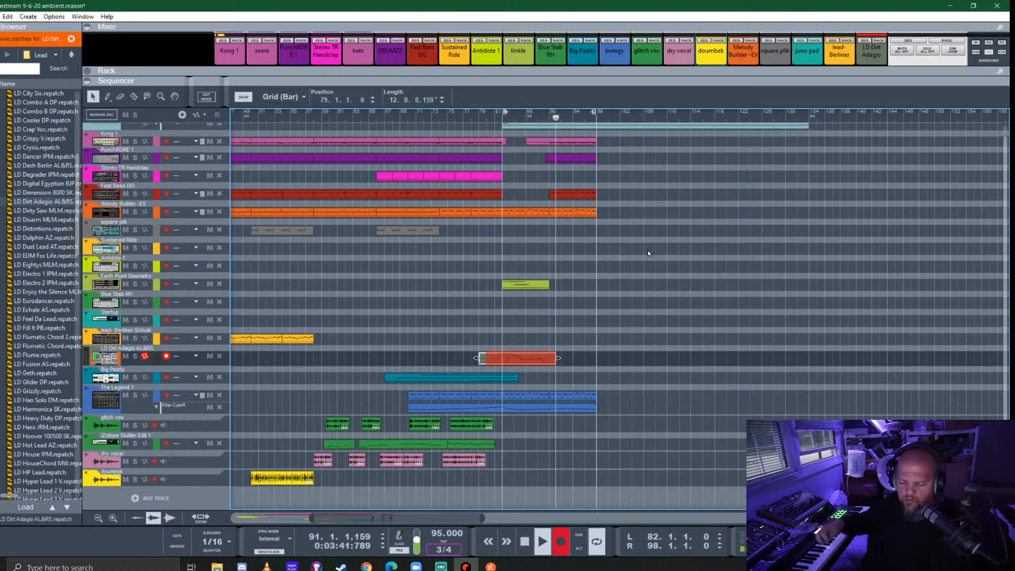
key("space")
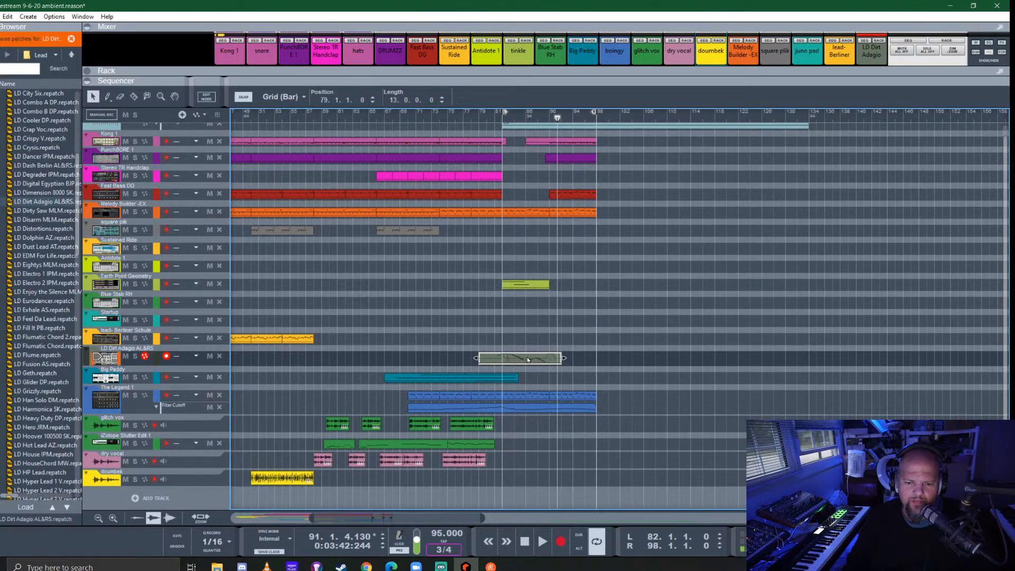
- Play back the recorded lead briefly and transpose all notes in its clip up one octave
left_click(493, 119)
key("space")
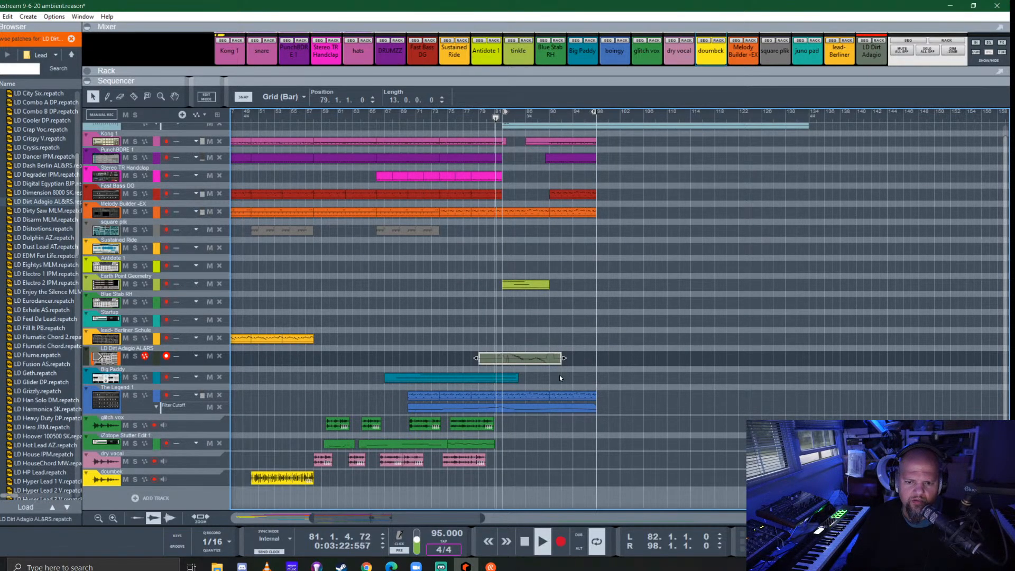
key("space")
double_click(519, 358)
scroll(782, 284, "up", 3)
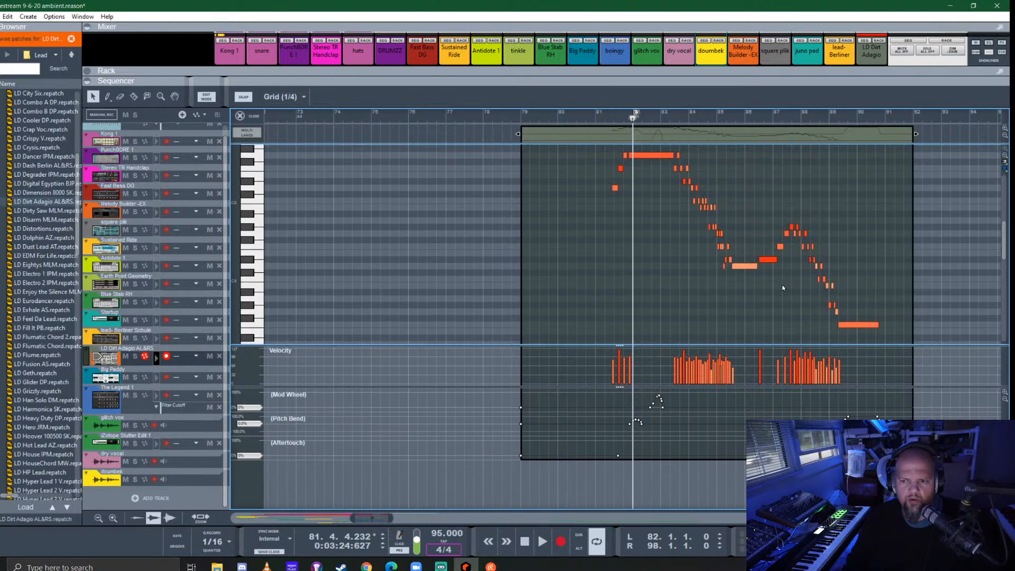
key("ctrl+a")
key("shift+Up")
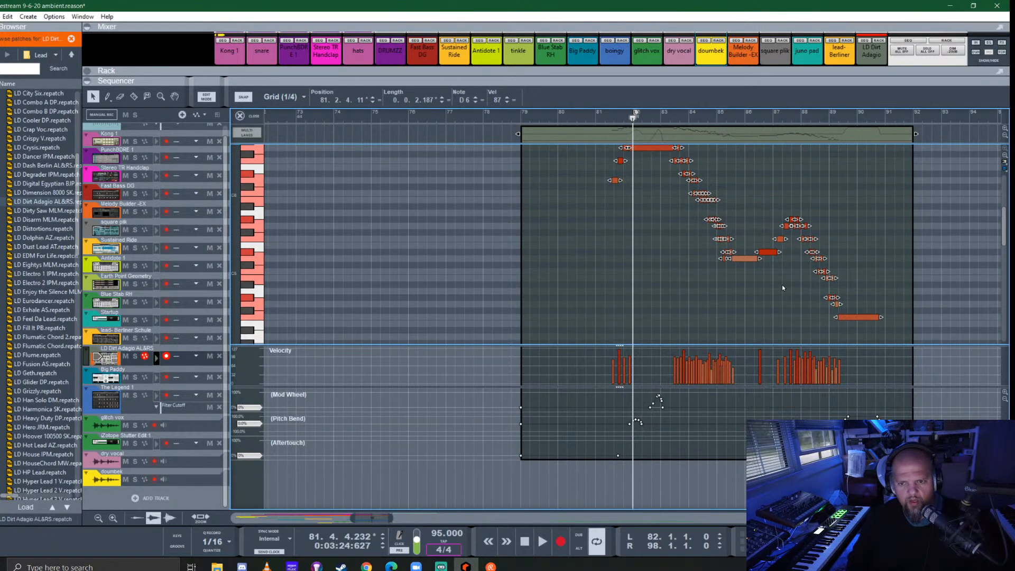
left_click(240, 115)
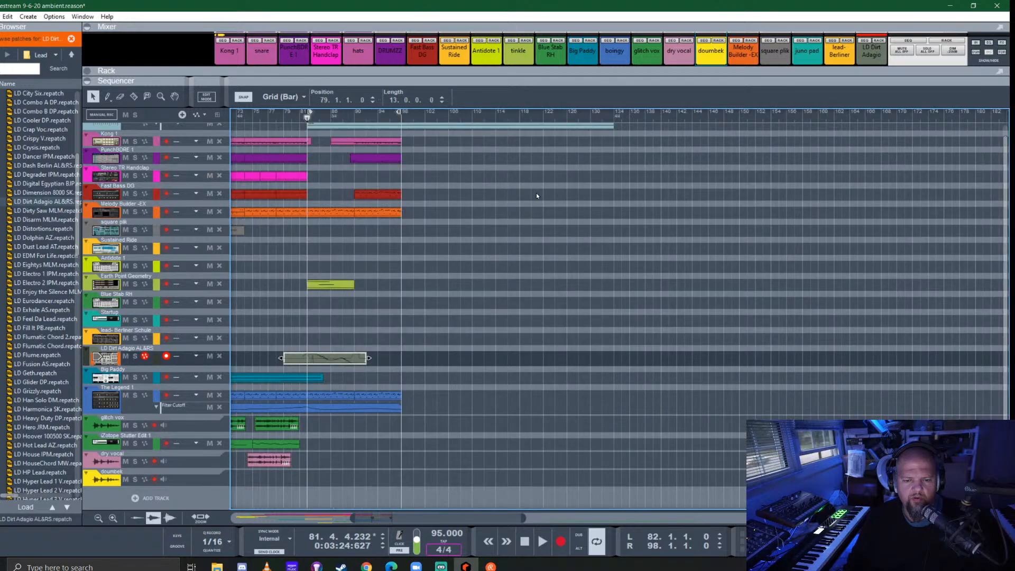
- Trim the start of the lead clip to bar 81 during playback and listen to the result
left_click(294, 116)
key("space")
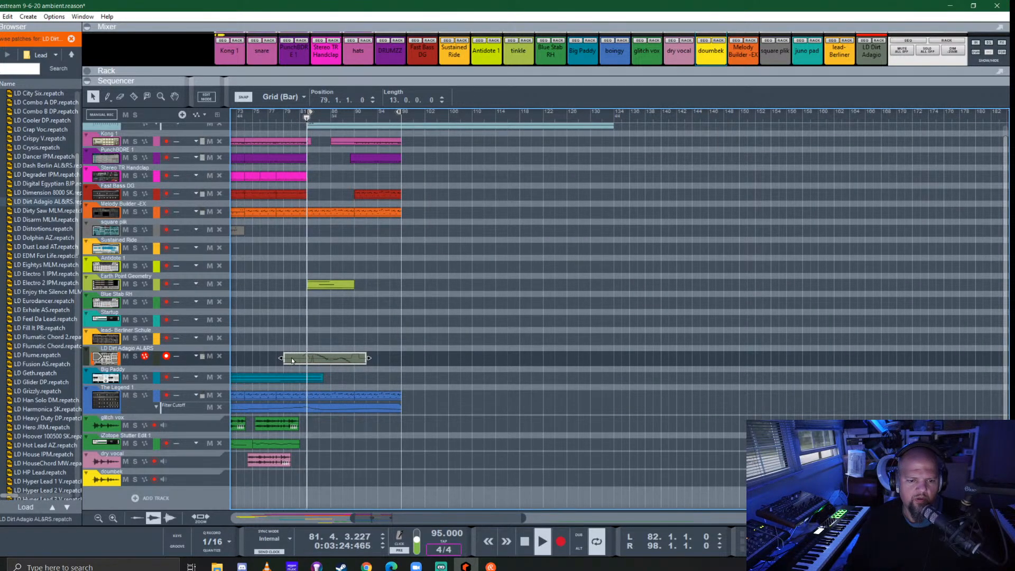
left_click_drag(284, 363, 300, 361)
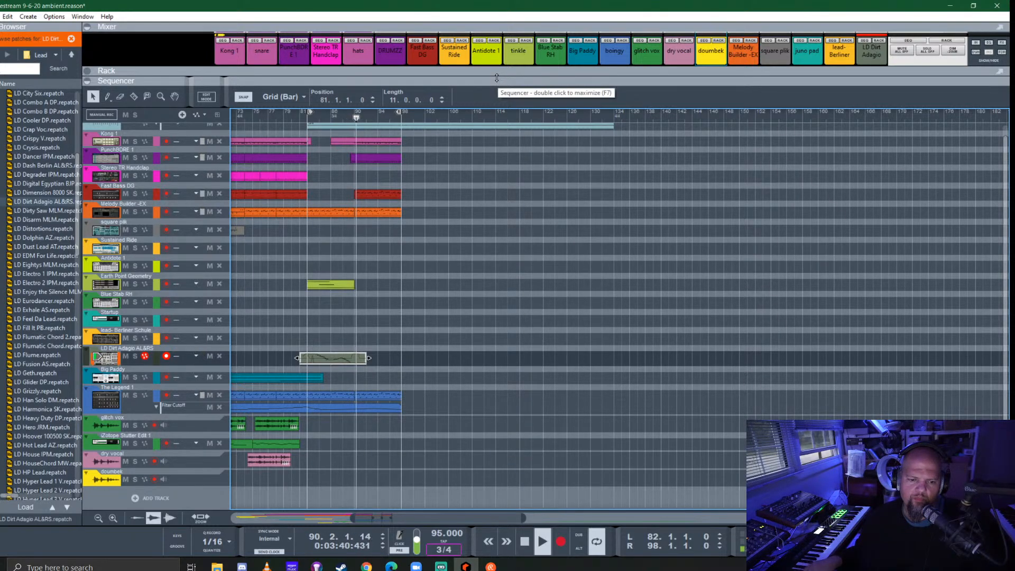
key("space")
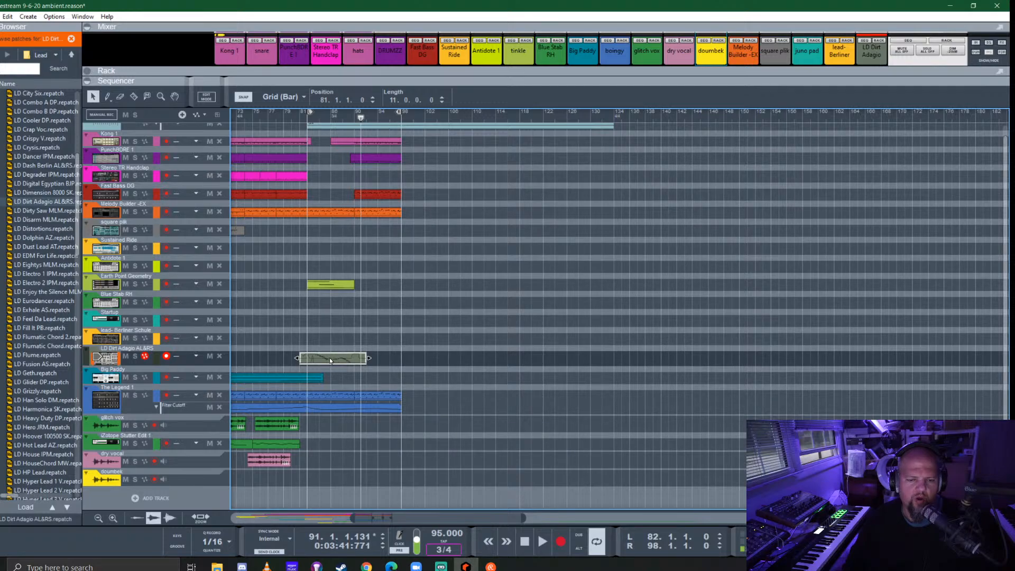
- Fold the Spire in the rack and bounce the lead clip in place to audio
left_click_drag(427, 81, 427, 365)
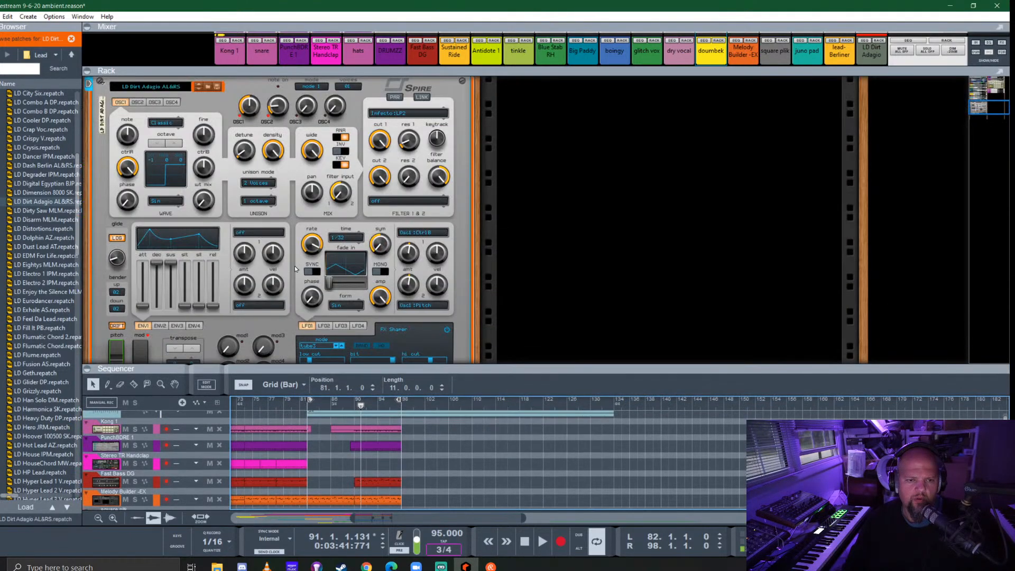
left_click(101, 83)
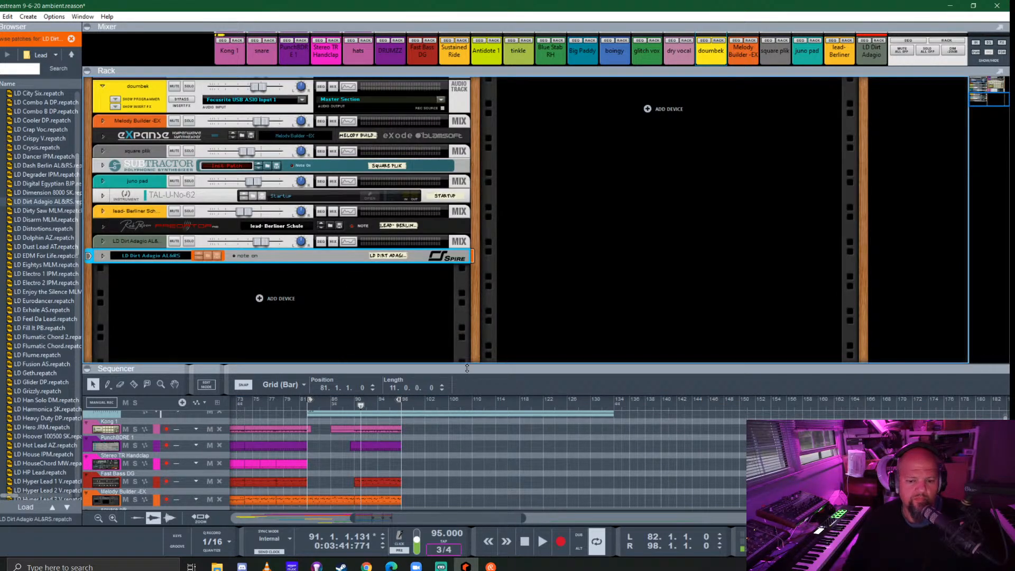
left_click_drag(466, 368, 446, 84)
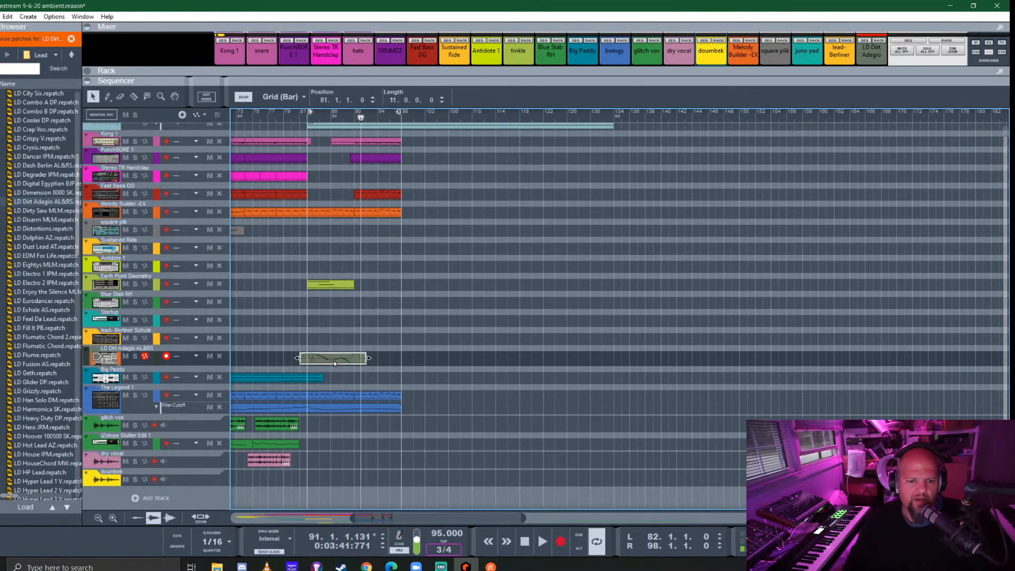
right_click(334, 360)
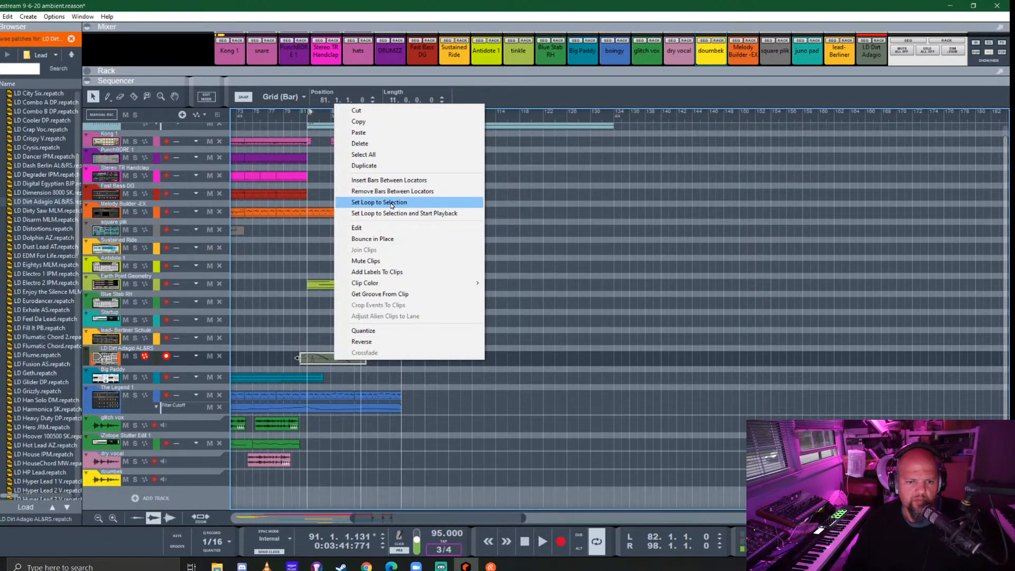
left_click(388, 239)
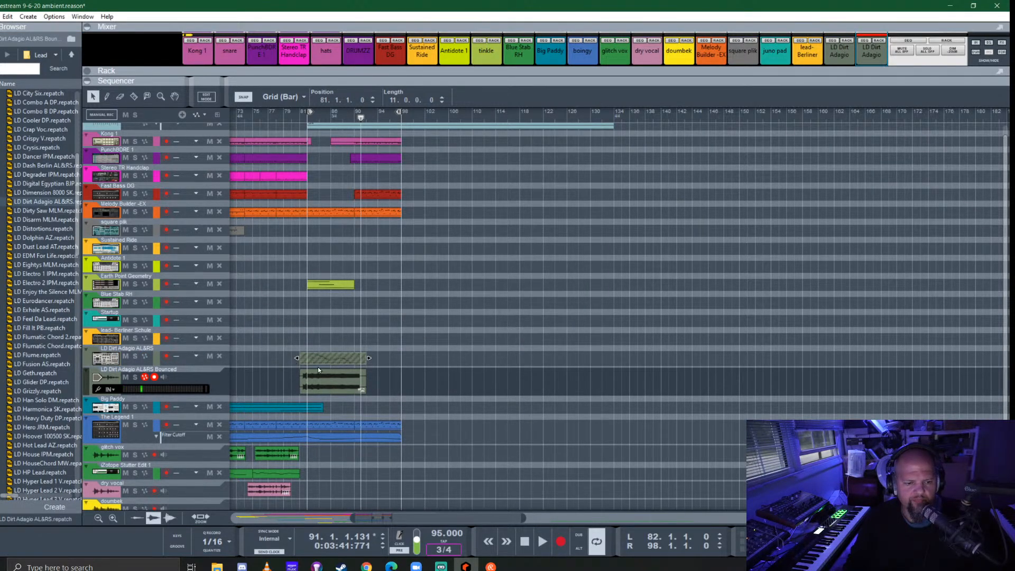
- Play the bounced lead and set the loop to its audio clip with playback running
left_click(300, 125)
key("space")
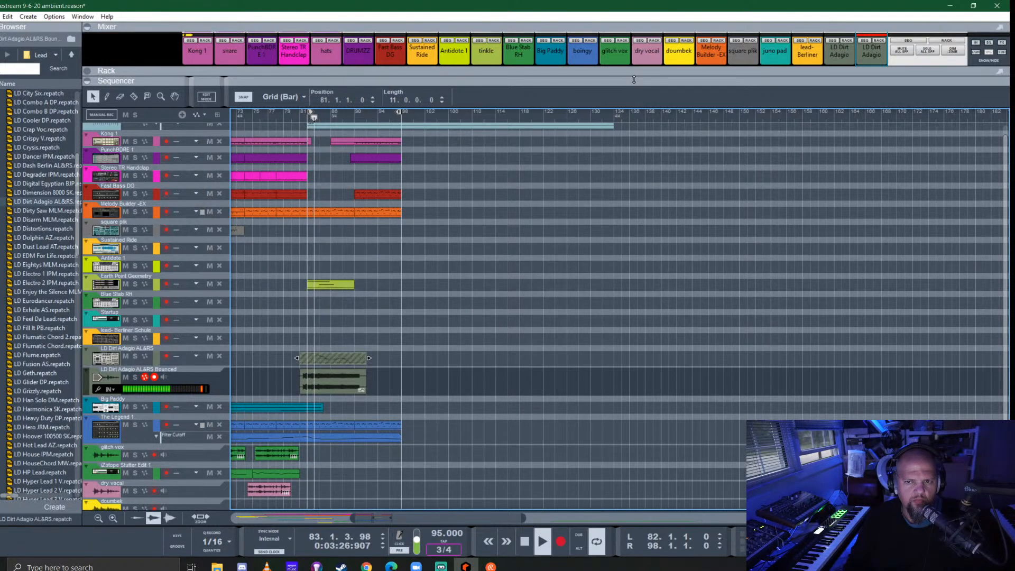
left_click_drag(634, 79, 584, 381)
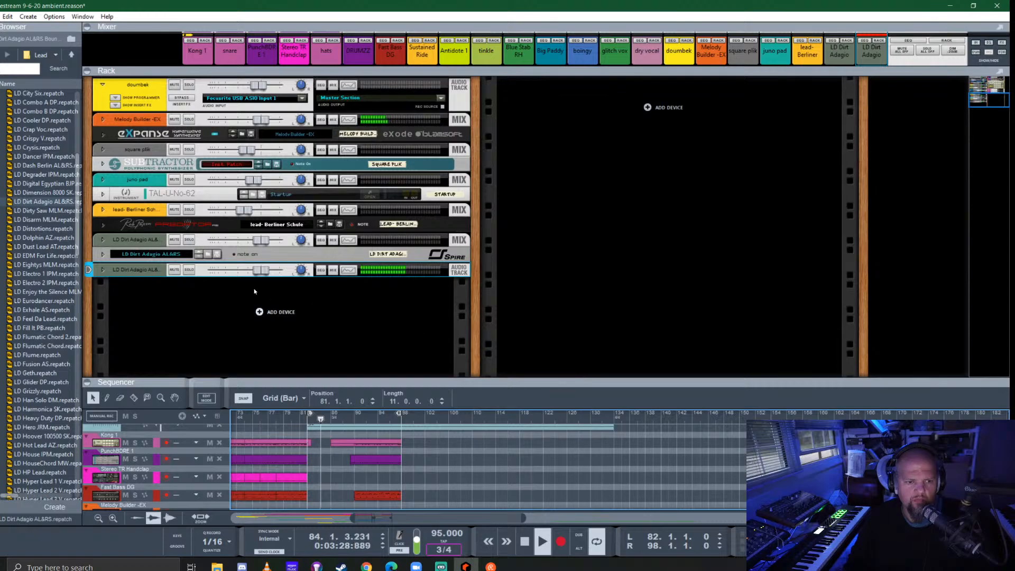
left_click_drag(382, 382, 417, 131)
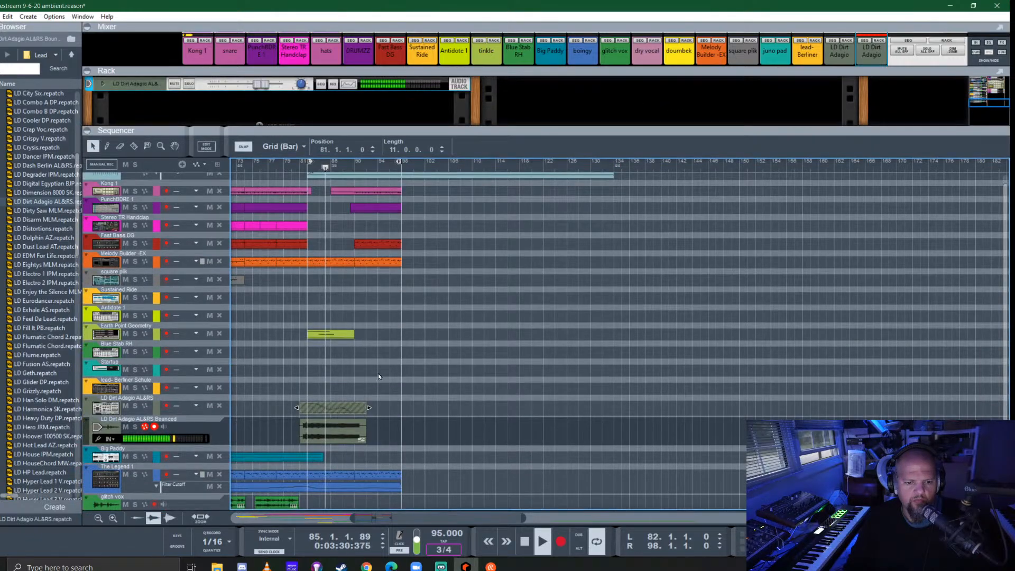
left_click(331, 432)
right_click(331, 432)
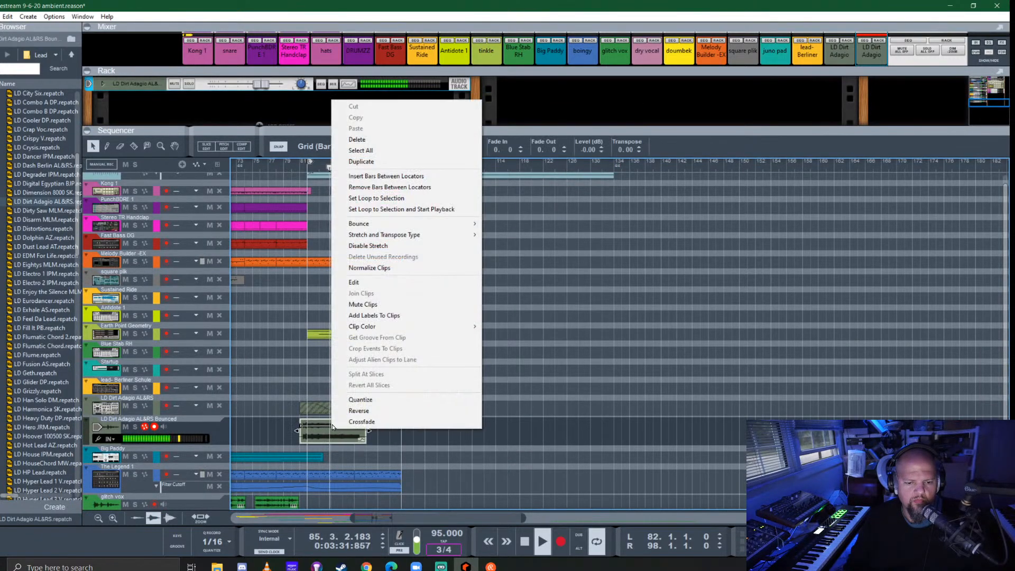
left_click(384, 210)
- Add a Polar Dual Pitch Shifter to the bounced lead track's insert effects and solo the track
left_click_drag(259, 131, 180, 400)
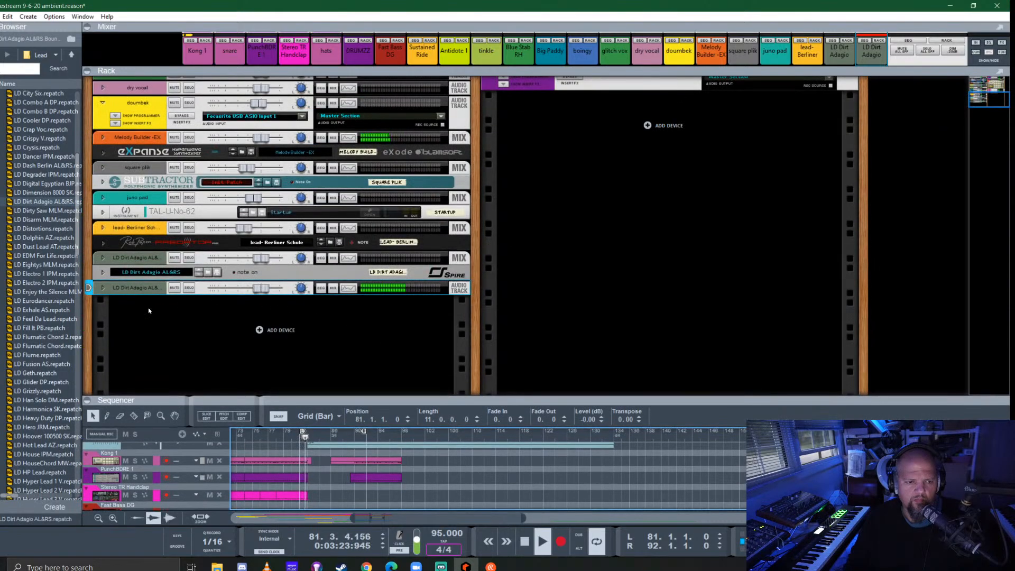
left_click(103, 288)
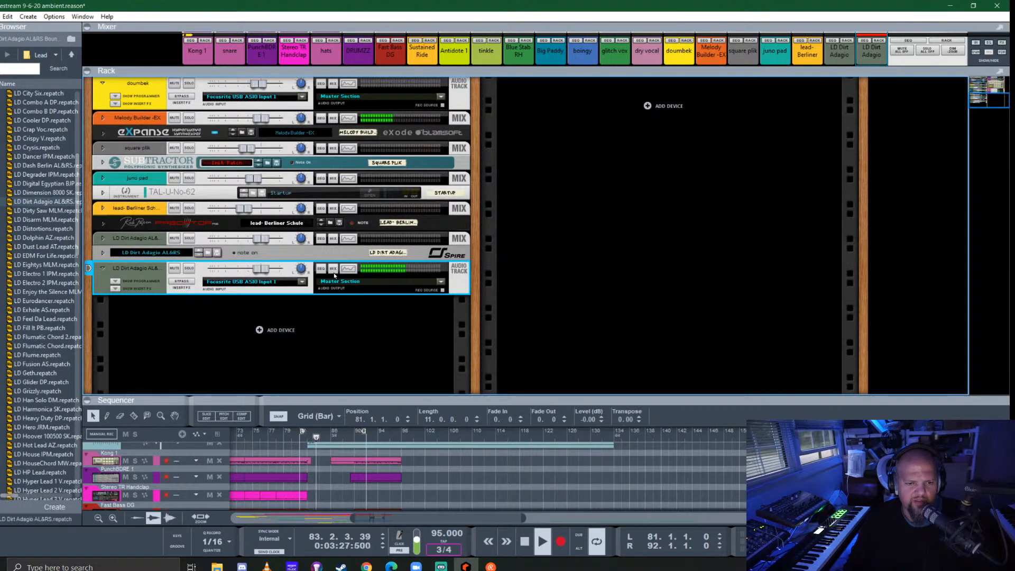
left_click(113, 290)
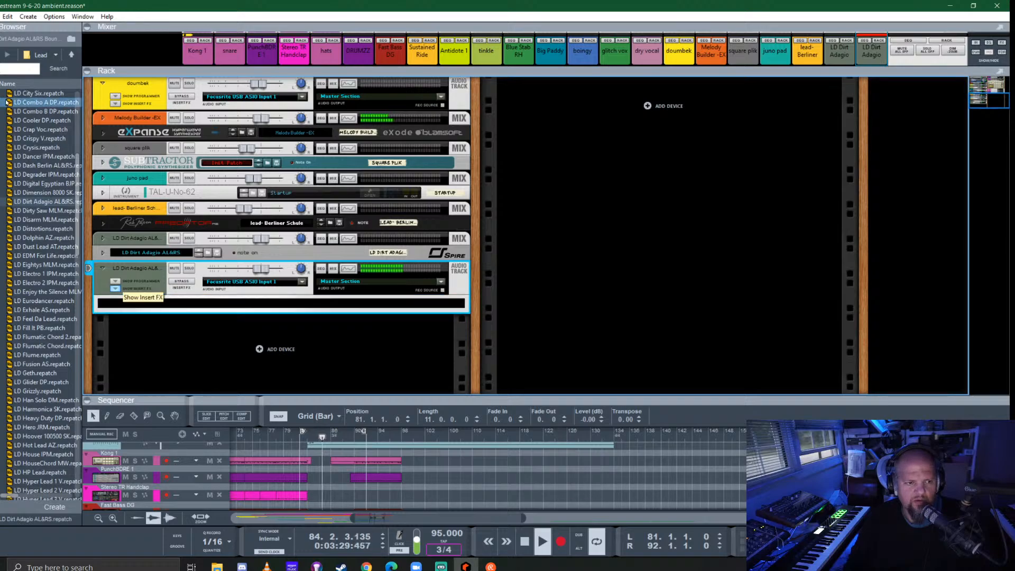
scroll(37, 266, "down", 10)
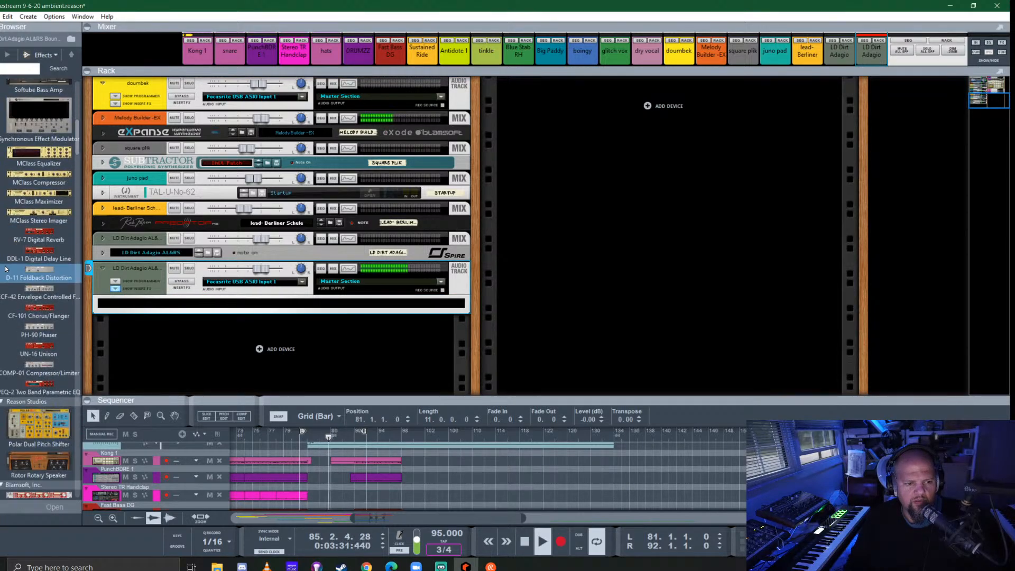
left_click_drag(39, 344, 254, 314)
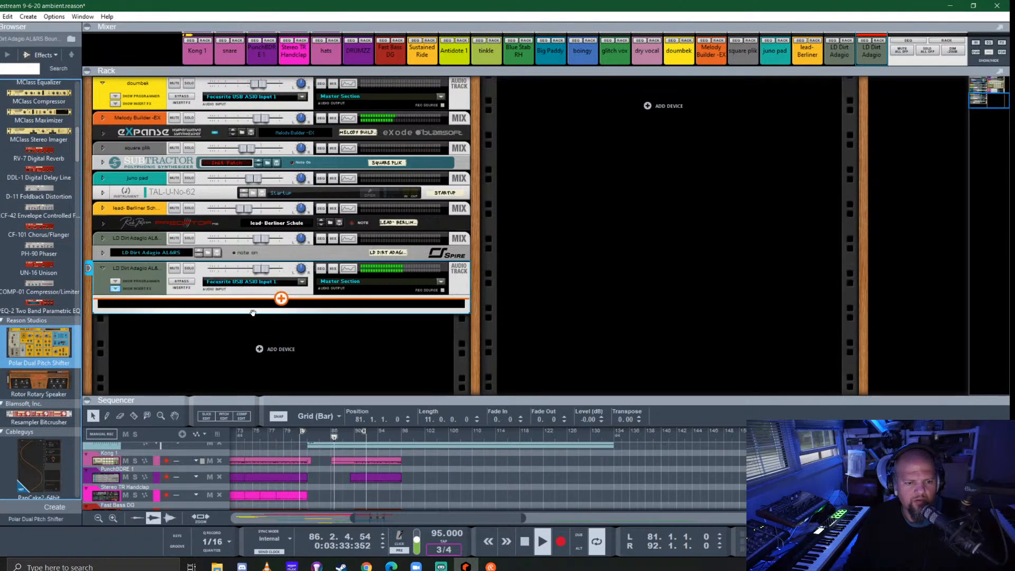
left_click(189, 192)
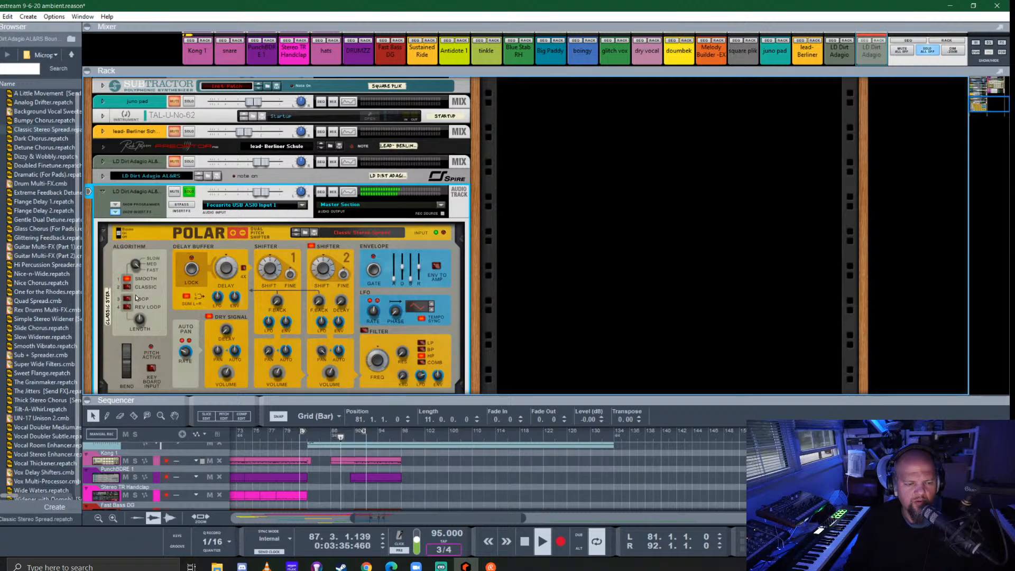
- Audition Grain Rhythm and Liquid Crystals from Polar's Tweaky patches and load Long Shimmer Delays on the bounced lead
left_click(72, 55)
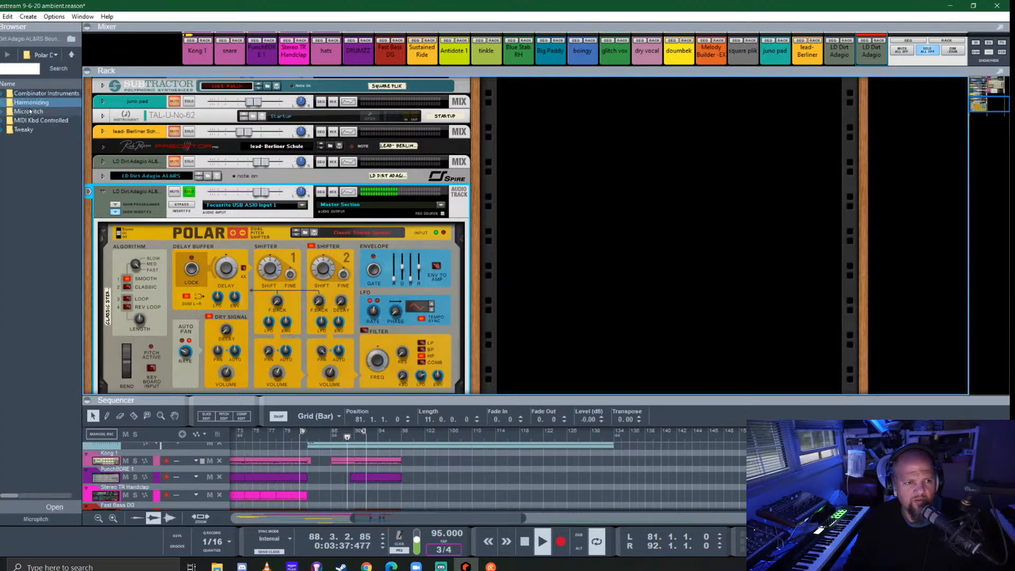
double_click(19, 130)
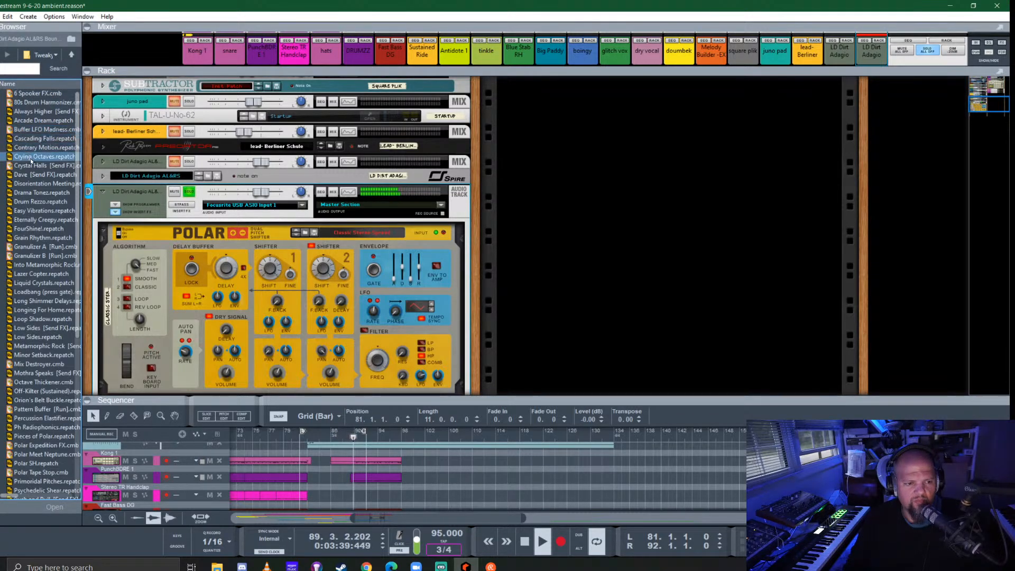
left_click(27, 238)
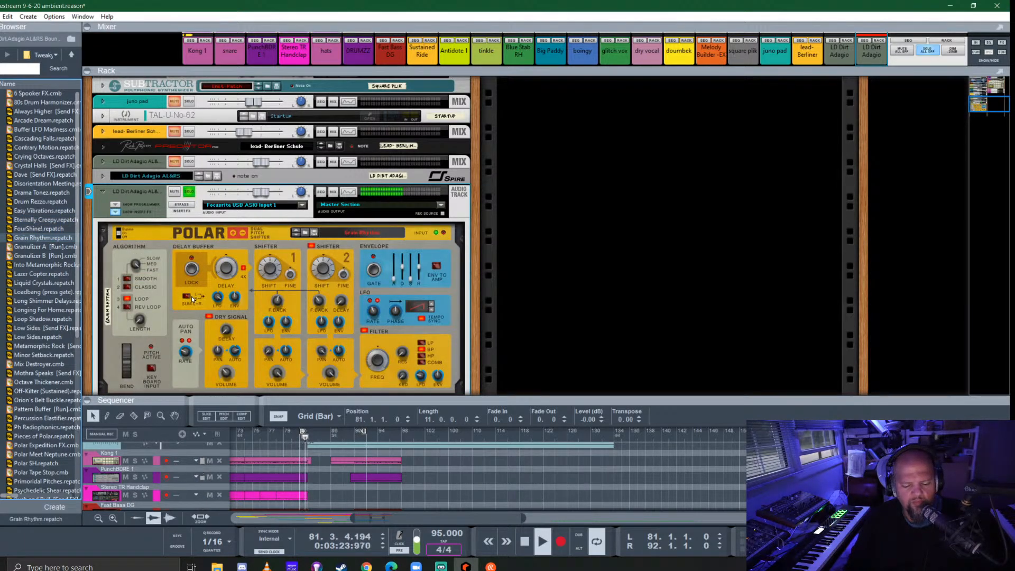
left_click(41, 273)
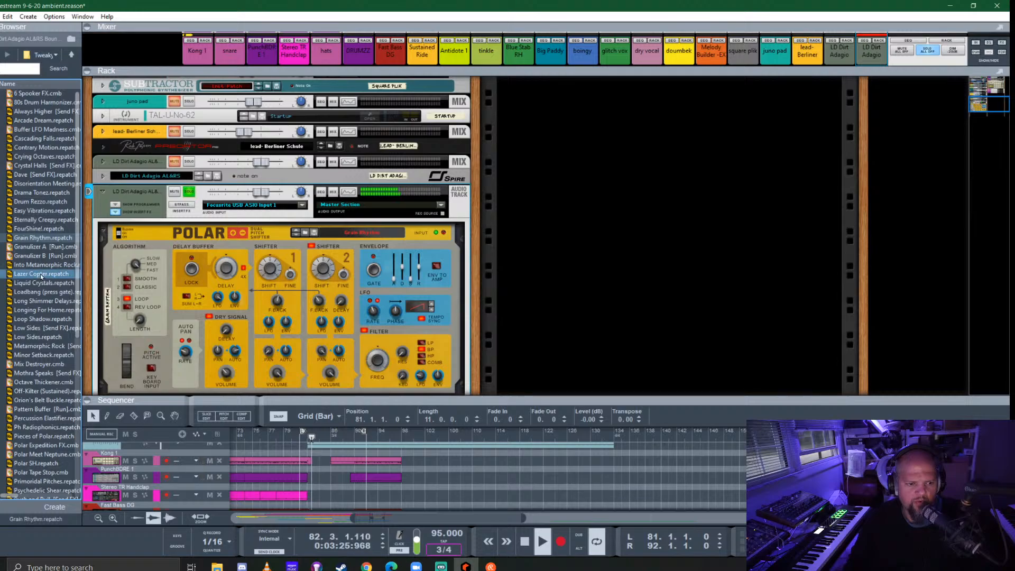
left_click(25, 283)
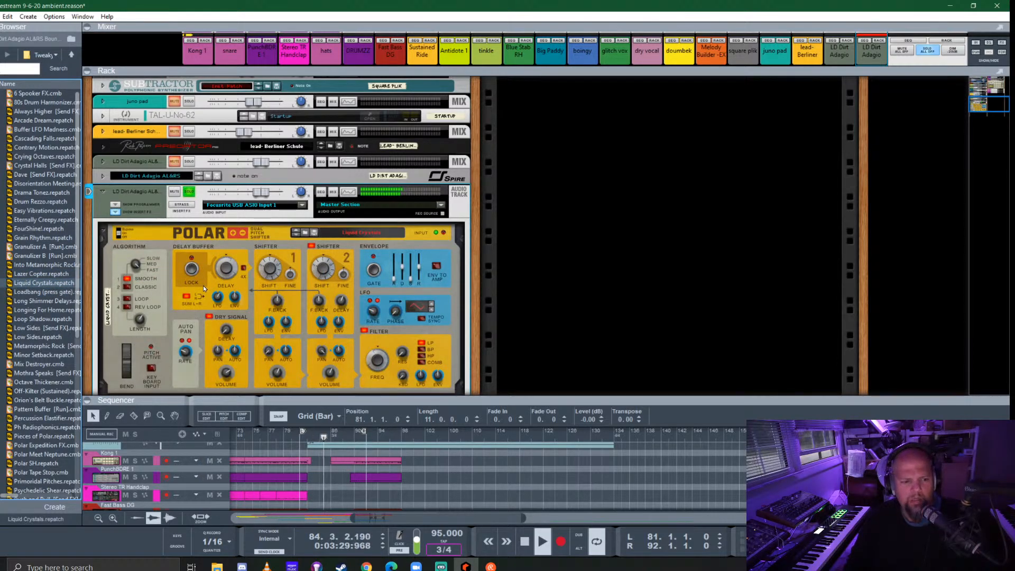
left_click(43, 301)
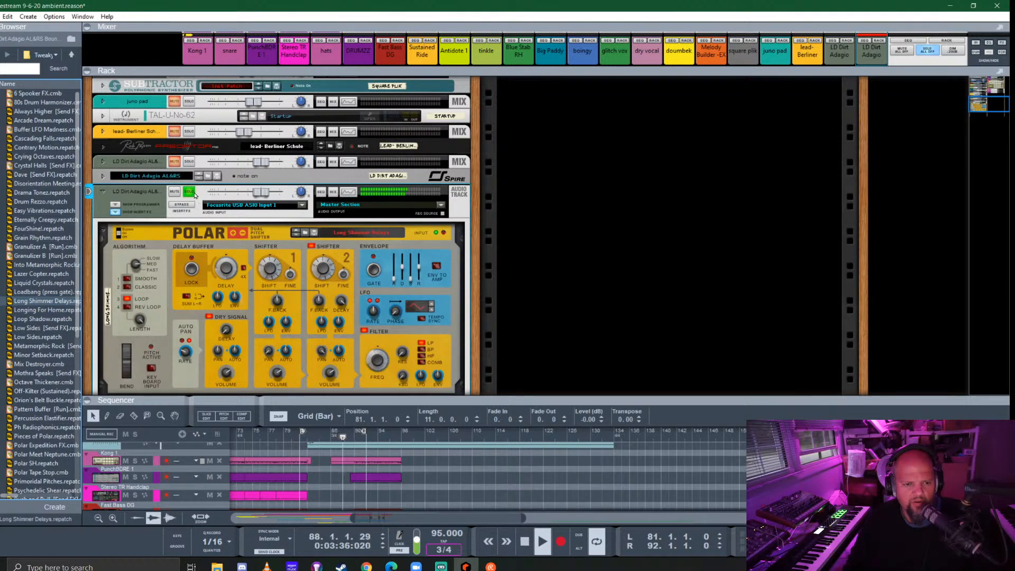
scroll(387, 274, "down", 3)
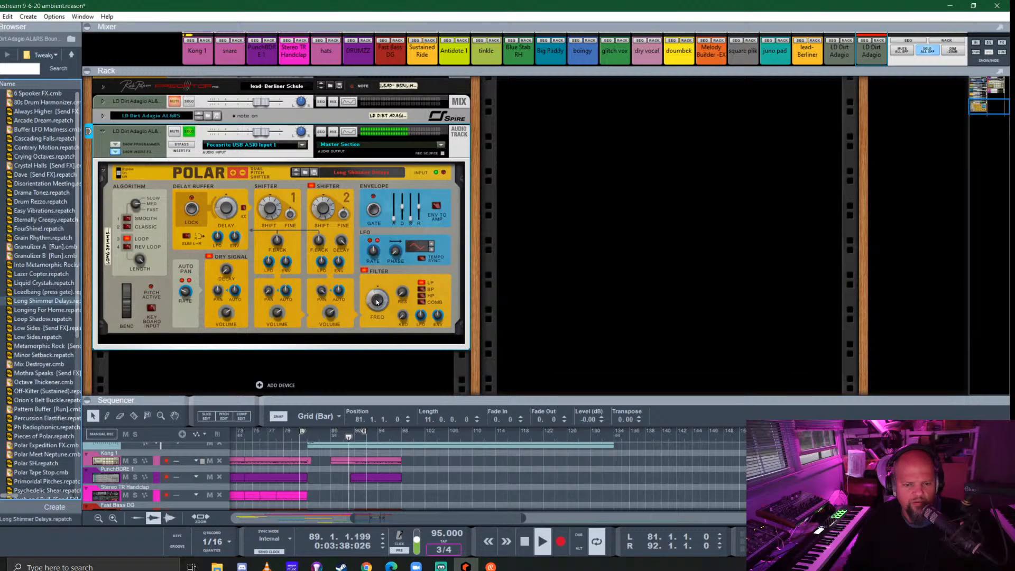
left_click(377, 302)
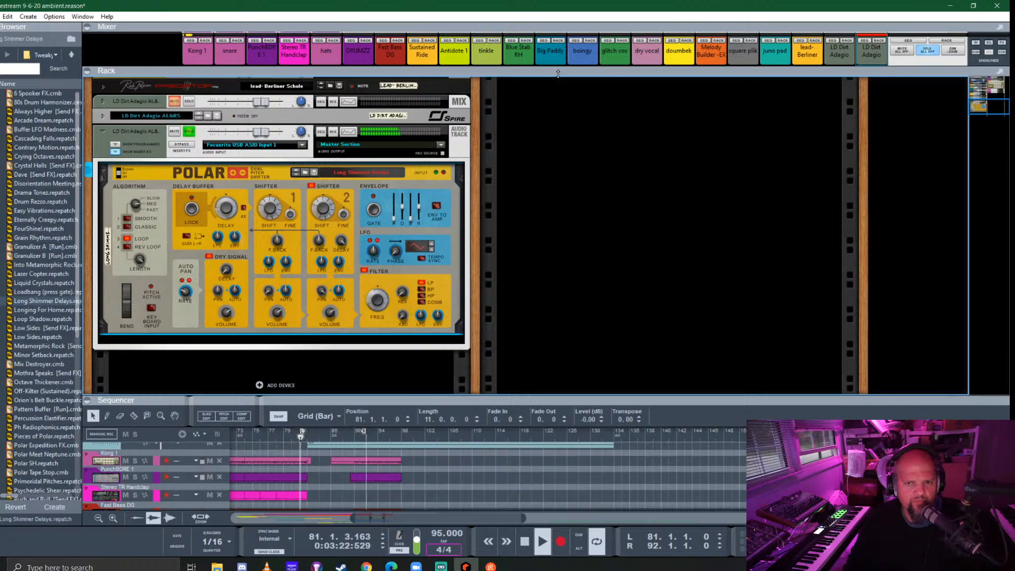
- Add ValhallaSupermassive after Polar in the bounced lead track's insert effects
left_click(115, 152)
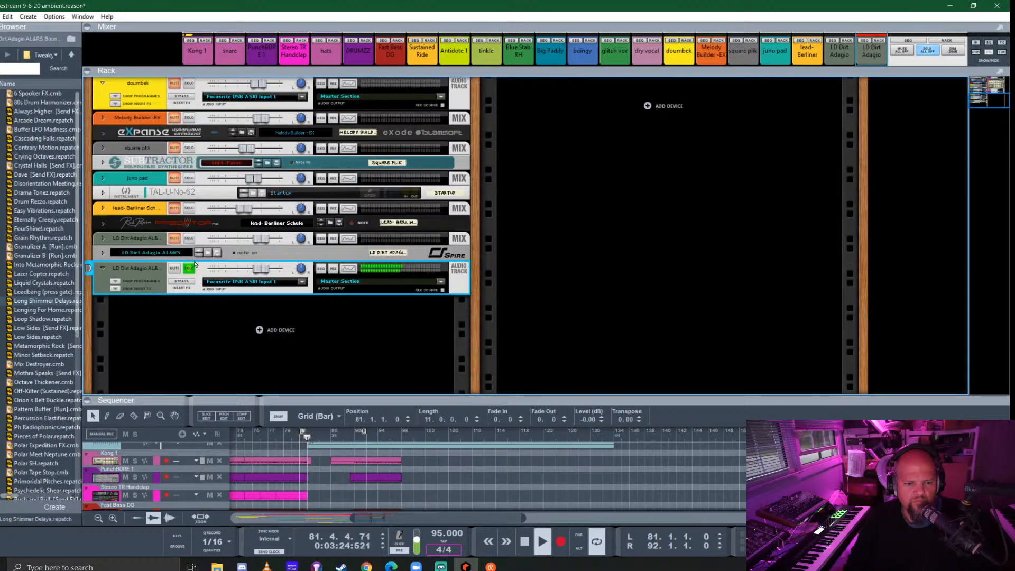
left_click(115, 287)
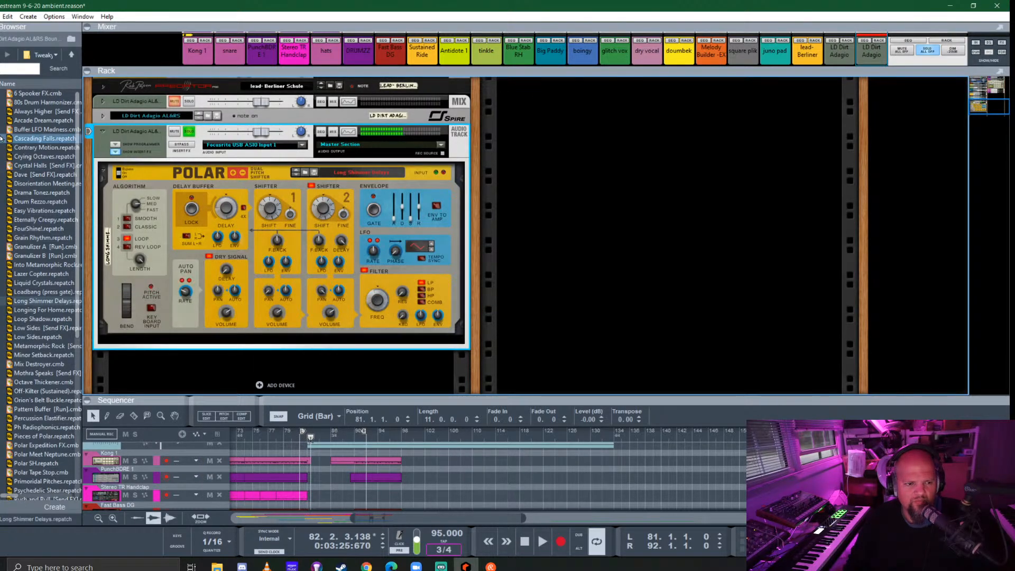
left_click(1, 185)
left_click_drag(30, 308, 255, 339)
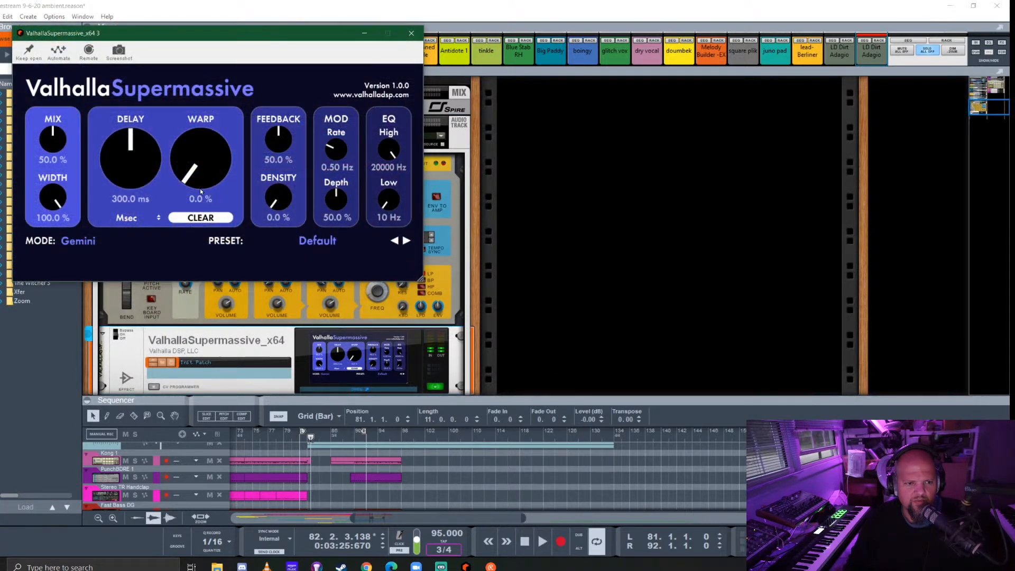
- Load Supermassive's Massive Vocal preset from the medium reverbs, setting the mix to 58.4 % and the delay to 287.4 ms
left_click(332, 239)
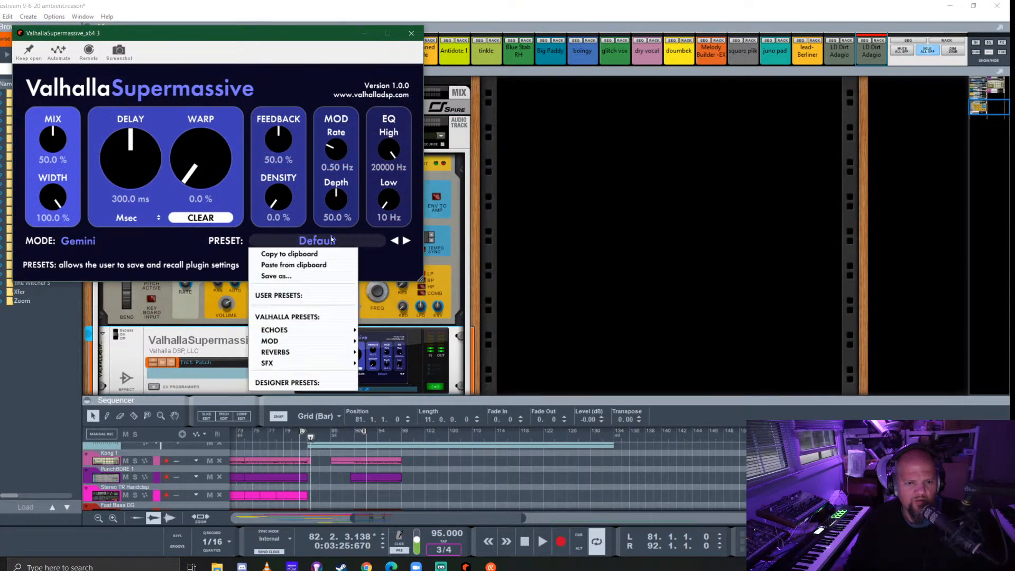
mouse_move(319, 354)
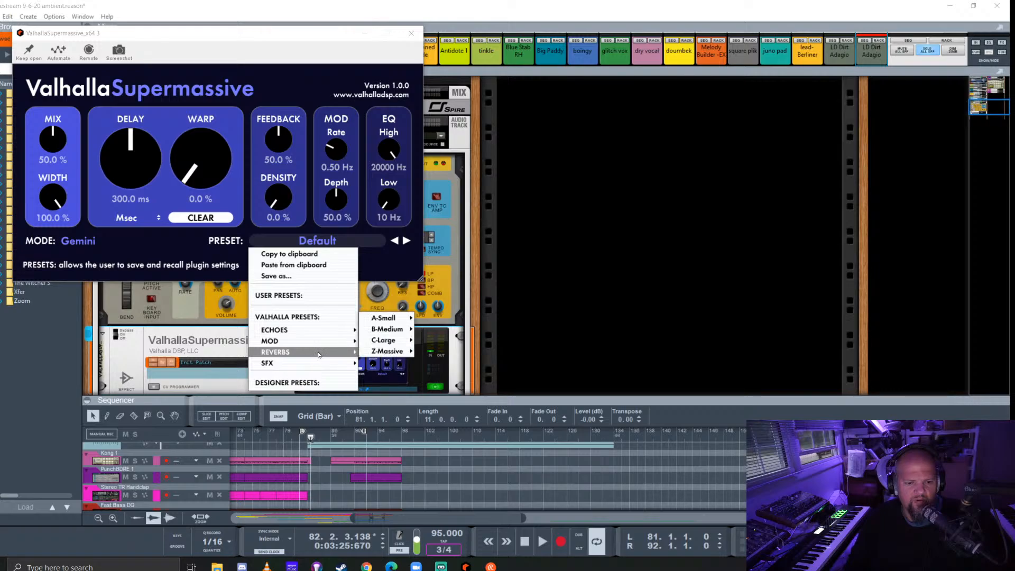
mouse_move(379, 319)
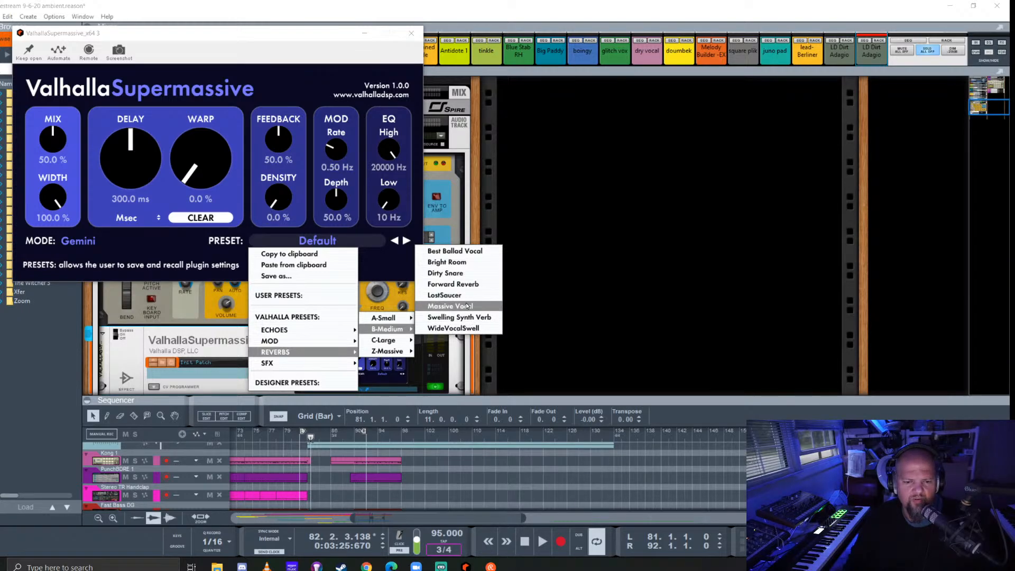
left_click(449, 307)
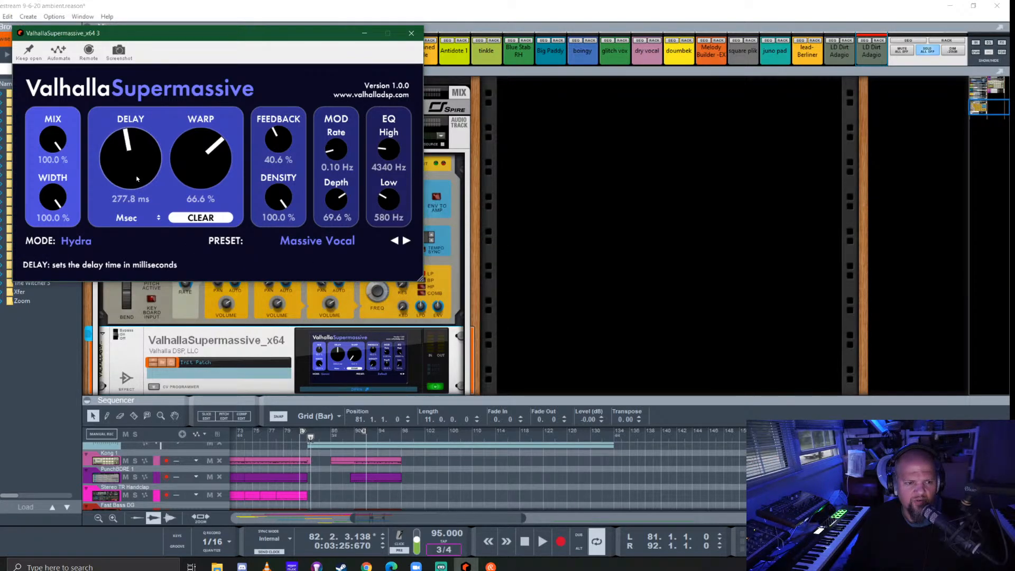
left_click_drag(53, 139, 68, 195)
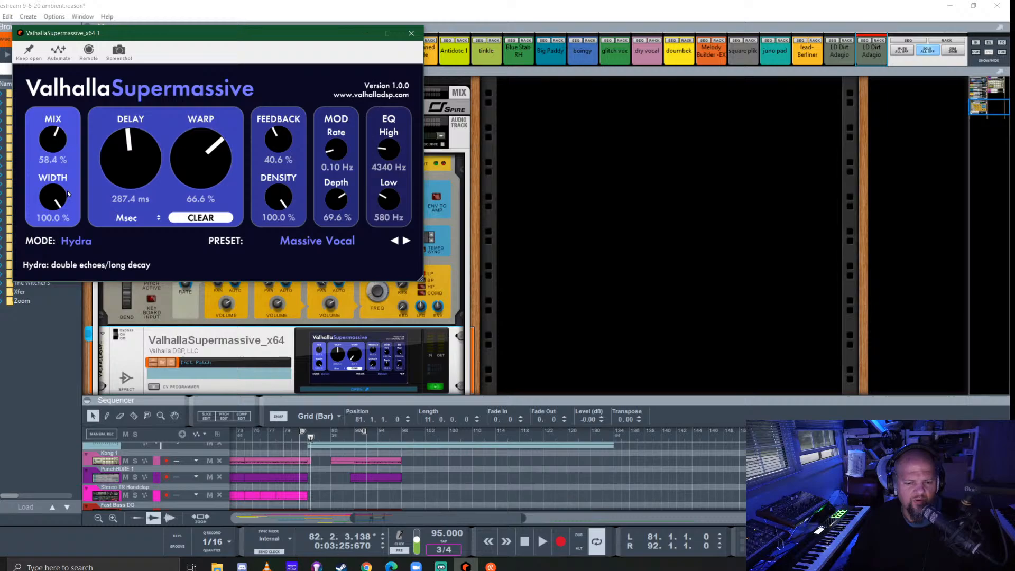
- During playback, set Supermassive's EQ High to 6710 Hz and Low to 990 Hz, and close its window
left_click(299, 442)
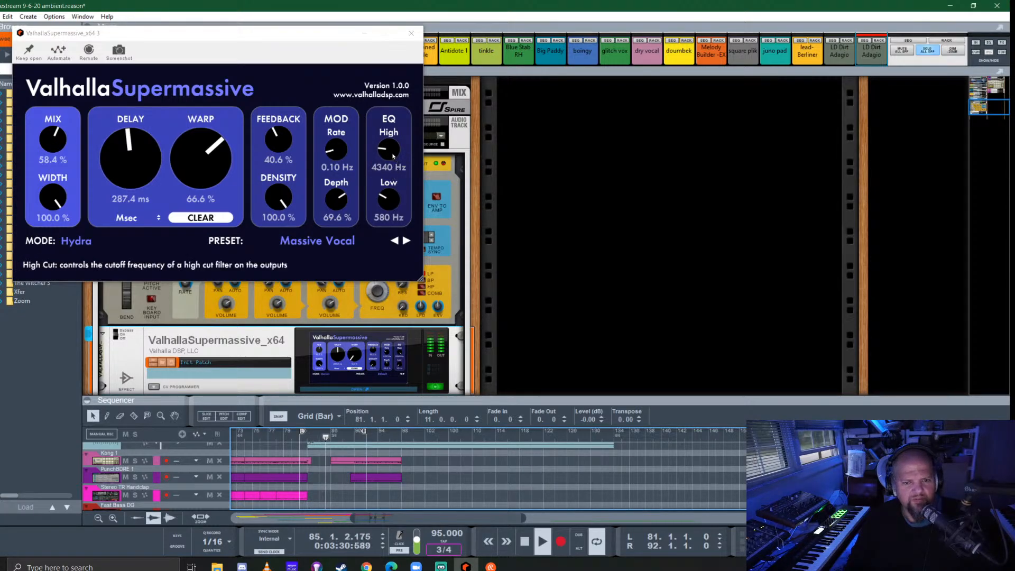
left_click_drag(388, 152, 392, 137)
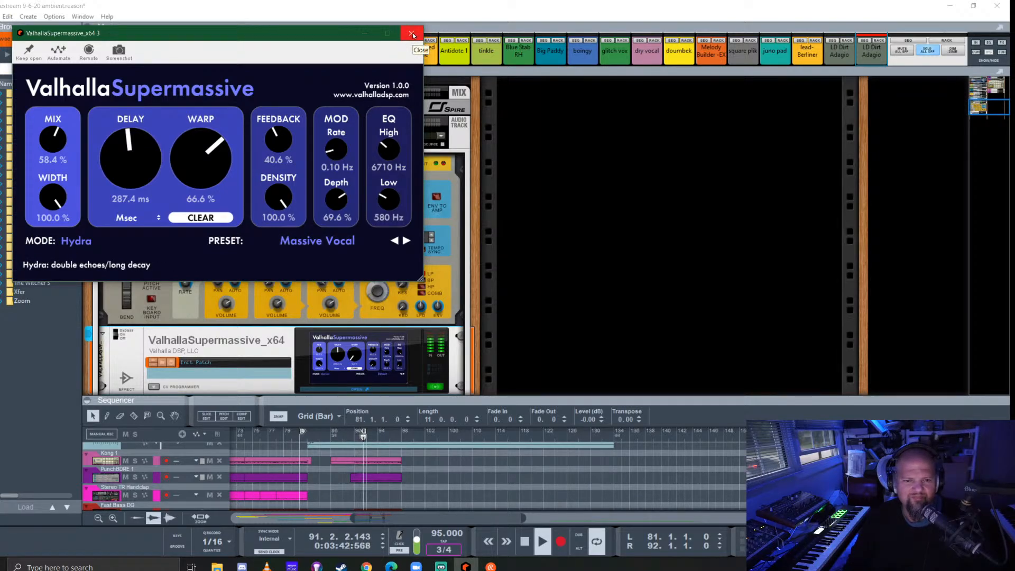
left_click_drag(388, 201, 395, 180)
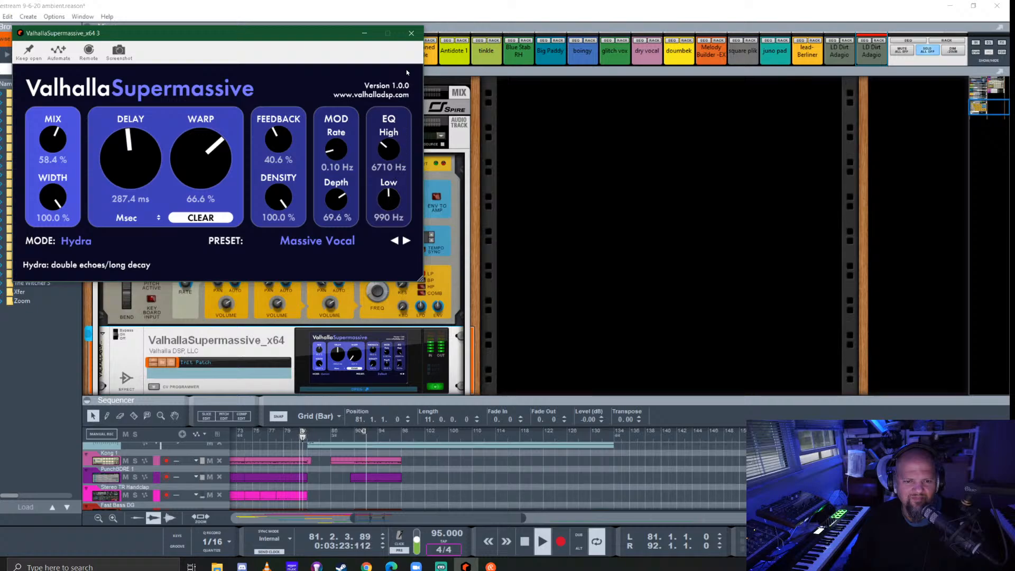
left_click(412, 33)
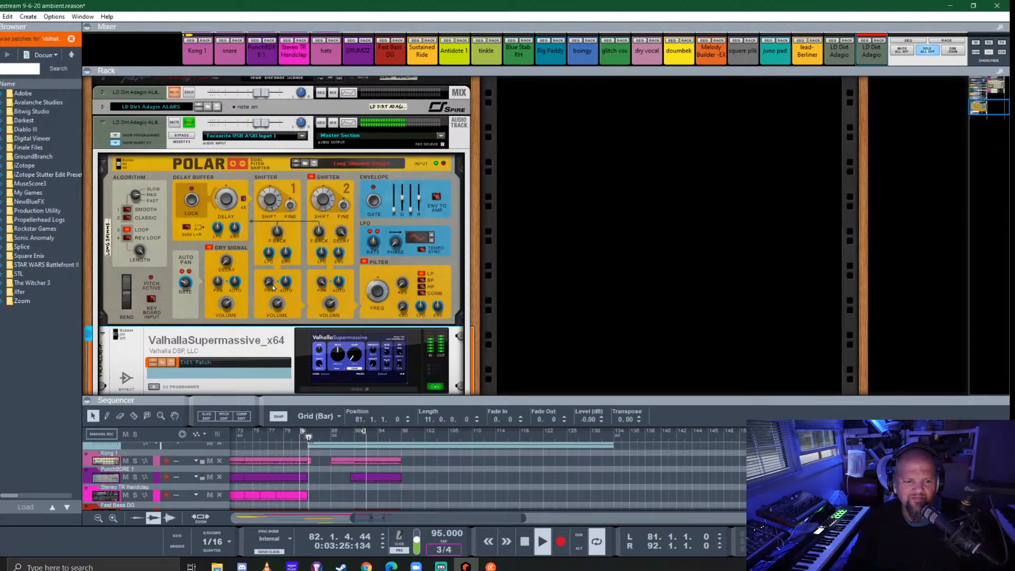
- Hide the bounced lead's insert effects and enlarge the sequencer area, stopping playback
left_click(120, 147)
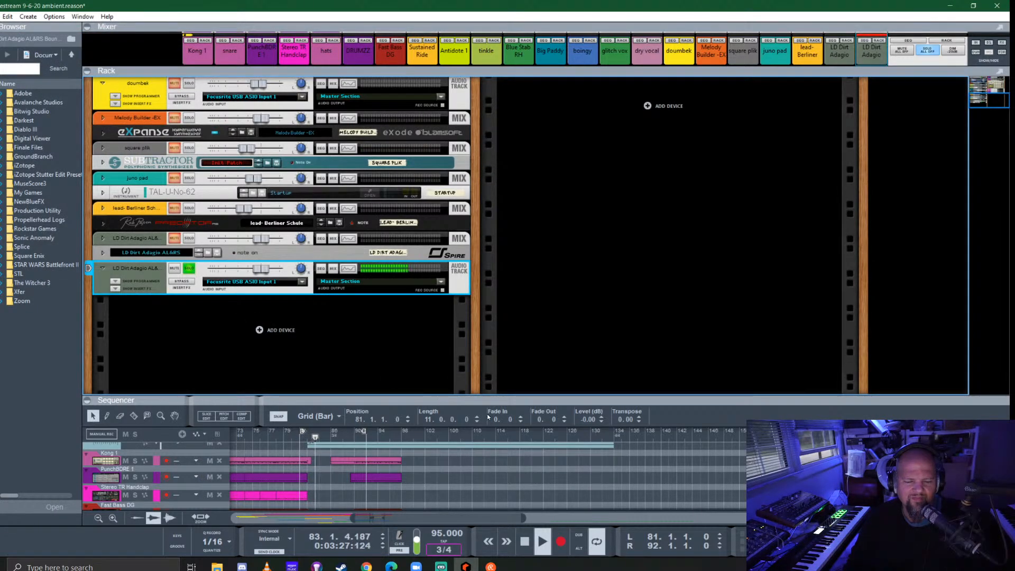
left_click_drag(515, 400, 515, 264)
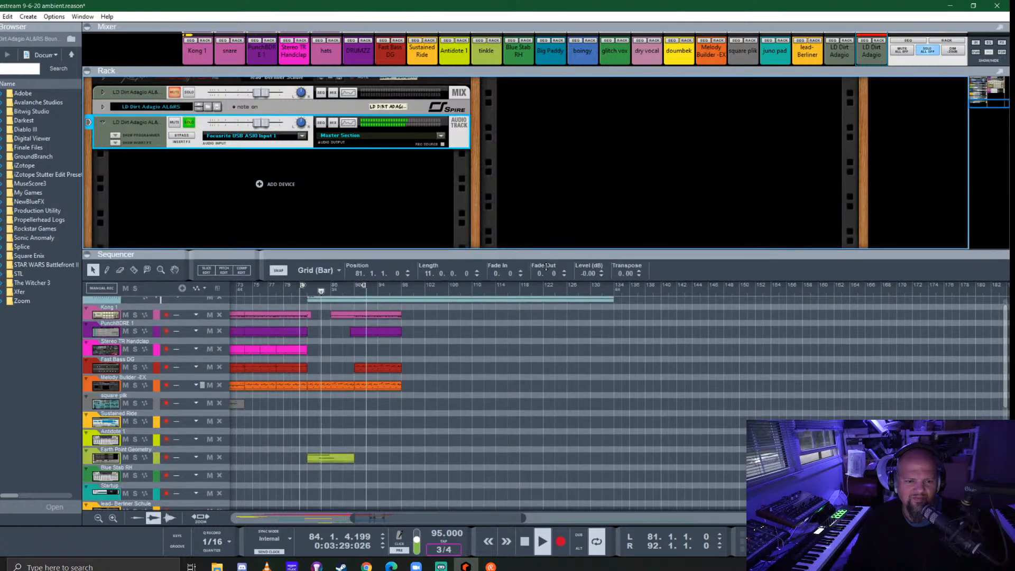
key("space")
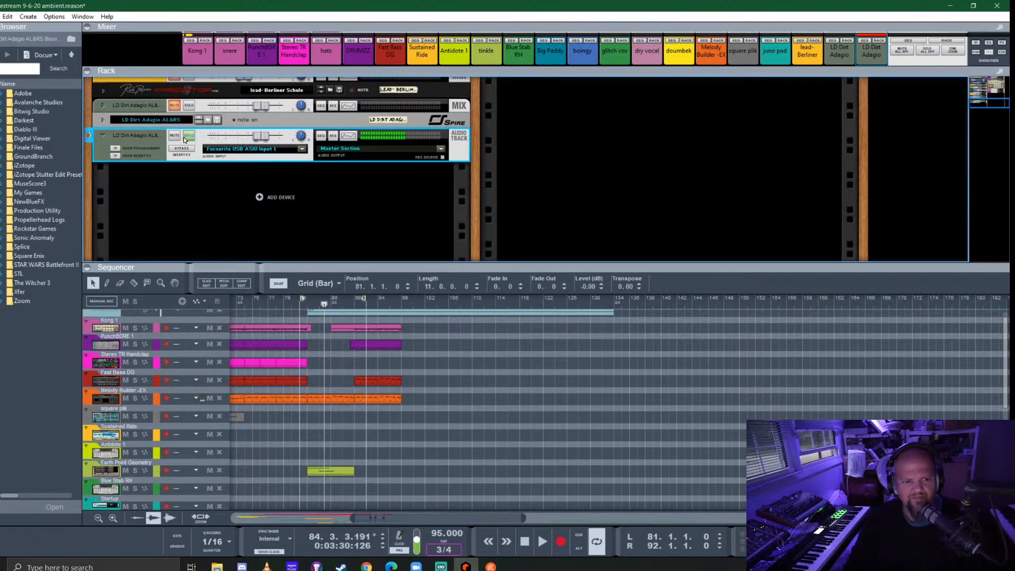
- Play the section with the bounced lead out of solo and lower its track level to about -1.05 dB
left_click(279, 303)
key("space")
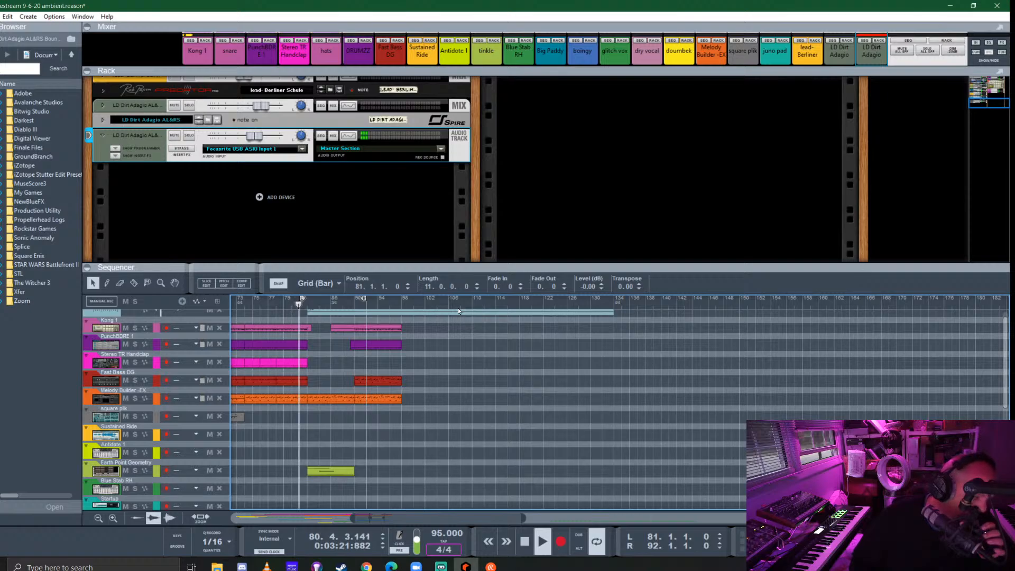
left_click(257, 137)
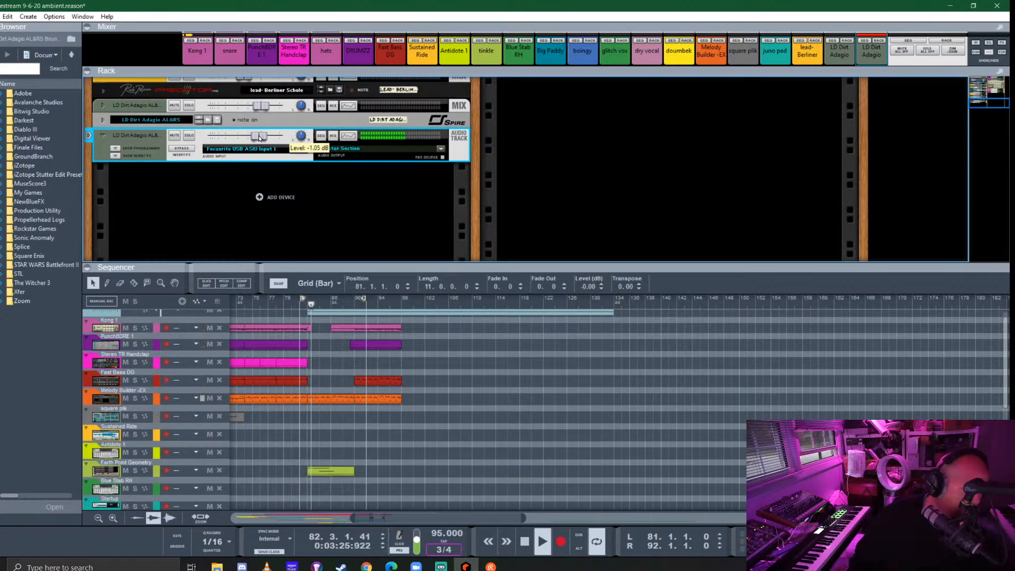
- Reopen the bounced lead's Supermassive, lower its mix to 41.2 %, raise it slightly again and close the window
left_click(114, 149)
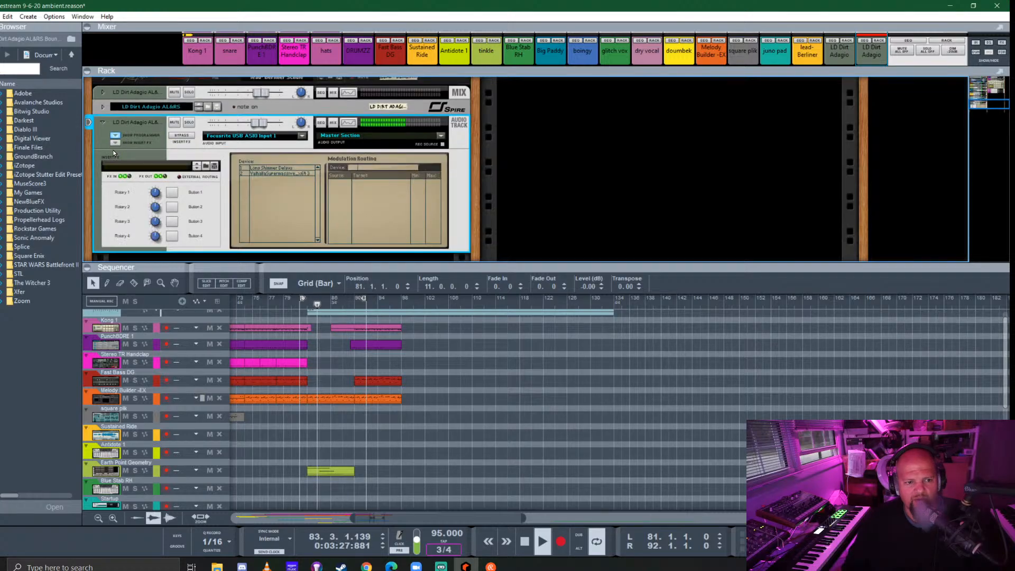
left_click(116, 136)
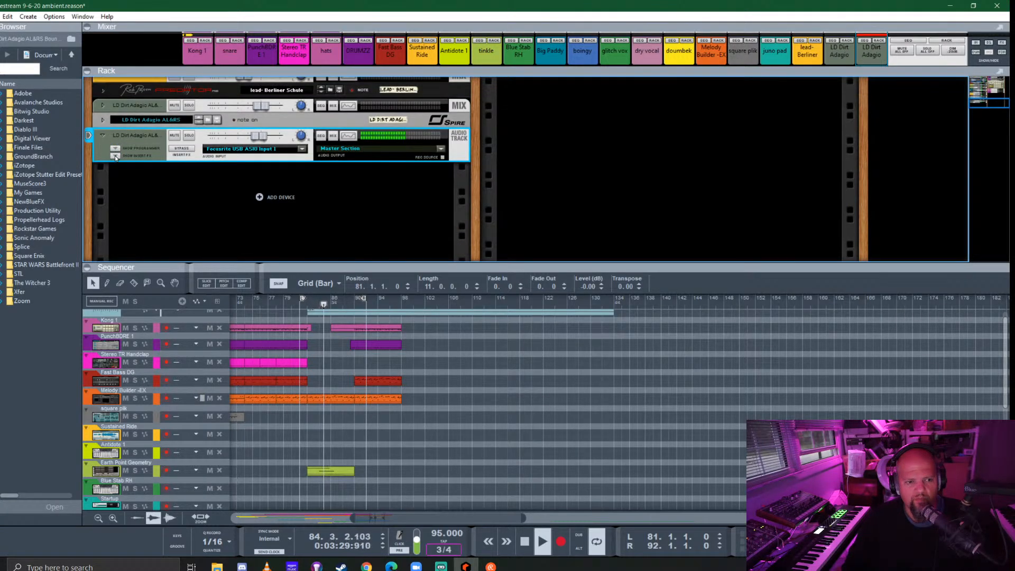
left_click(116, 156)
scroll(288, 206, "down", 4)
left_click(366, 181)
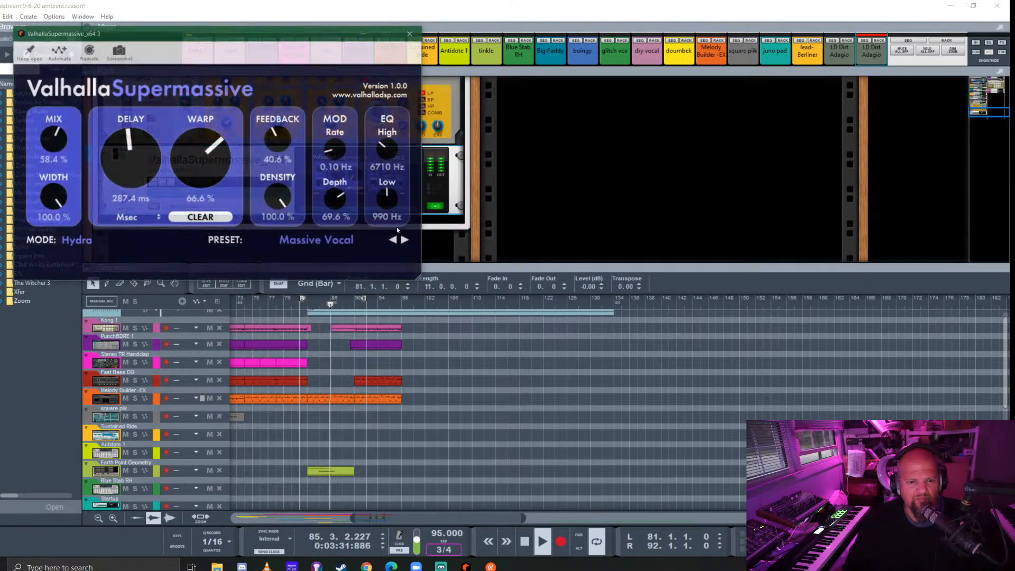
left_click_drag(53, 140, 53, 162)
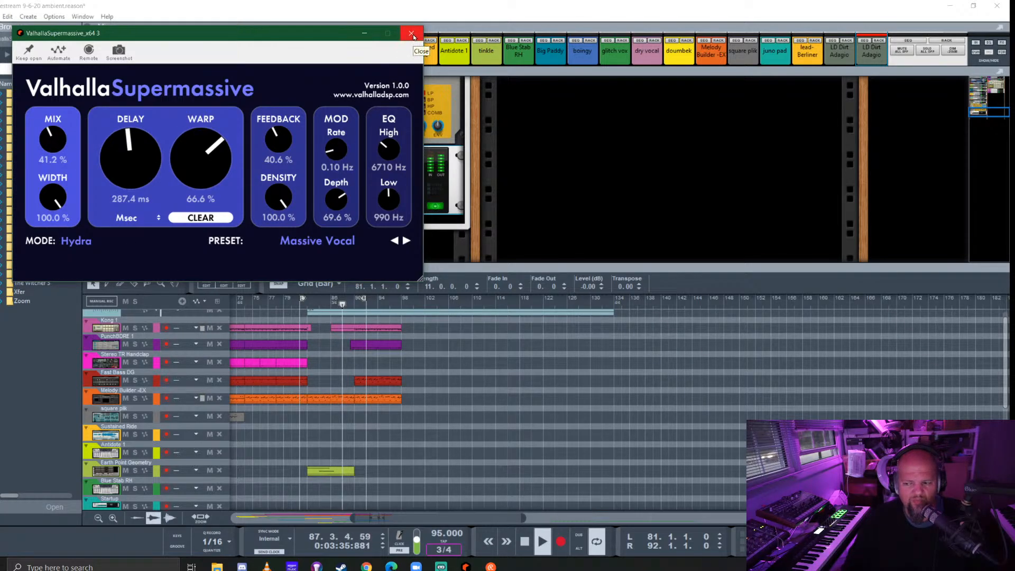
mouse_move(55, 148)
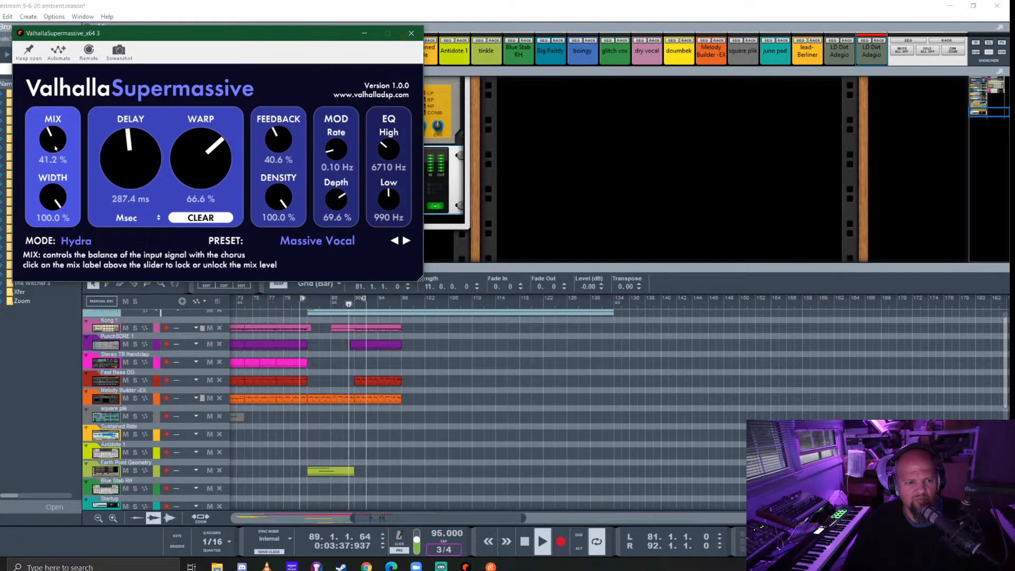
left_click_drag(55, 148, 55, 139)
left_click(412, 33)
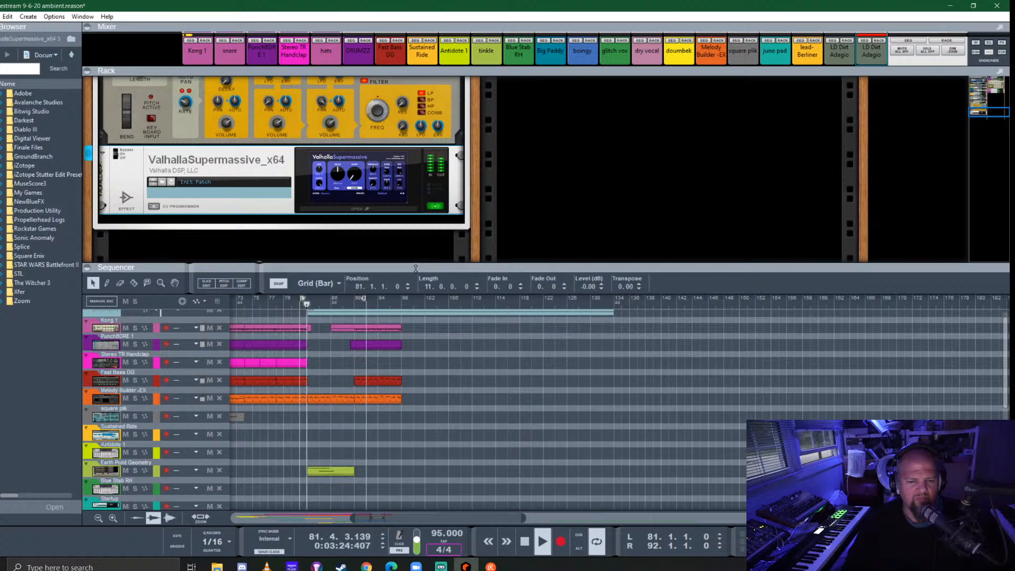
- Enlarge the sequencer with looping off and select the lead- Berliner Schule track
left_click_drag(415, 269, 416, 170)
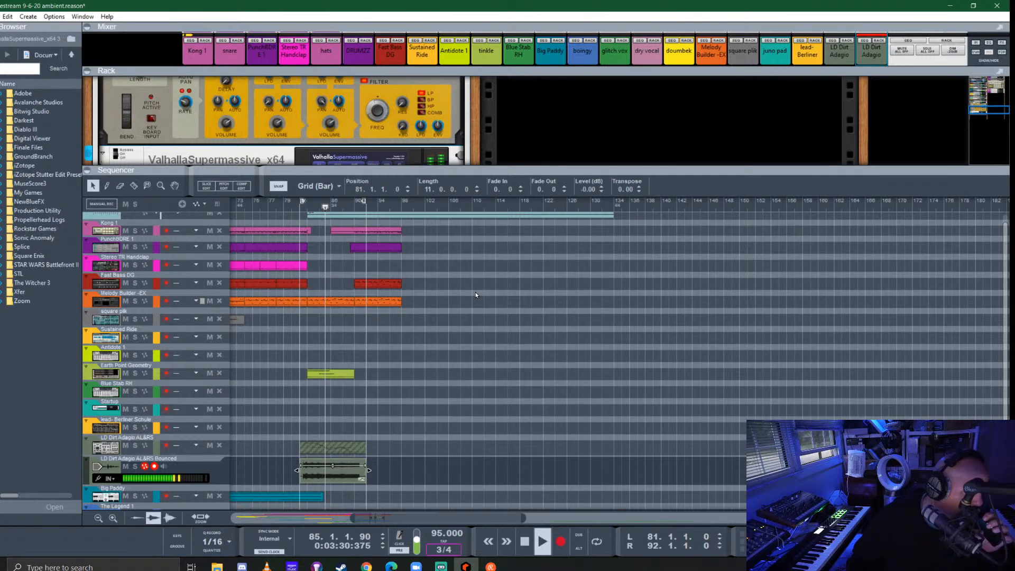
left_click(503, 382)
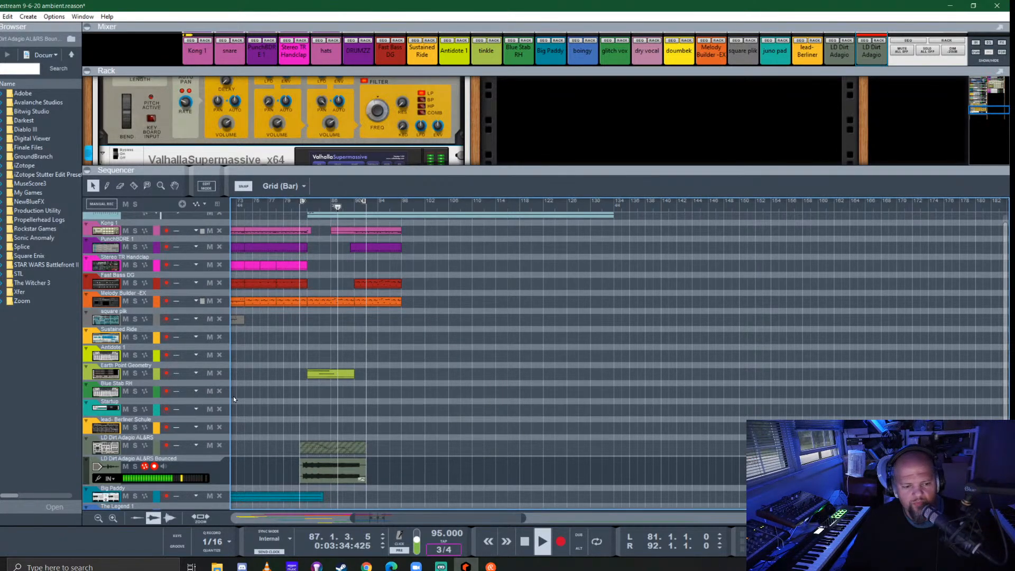
left_click(108, 427)
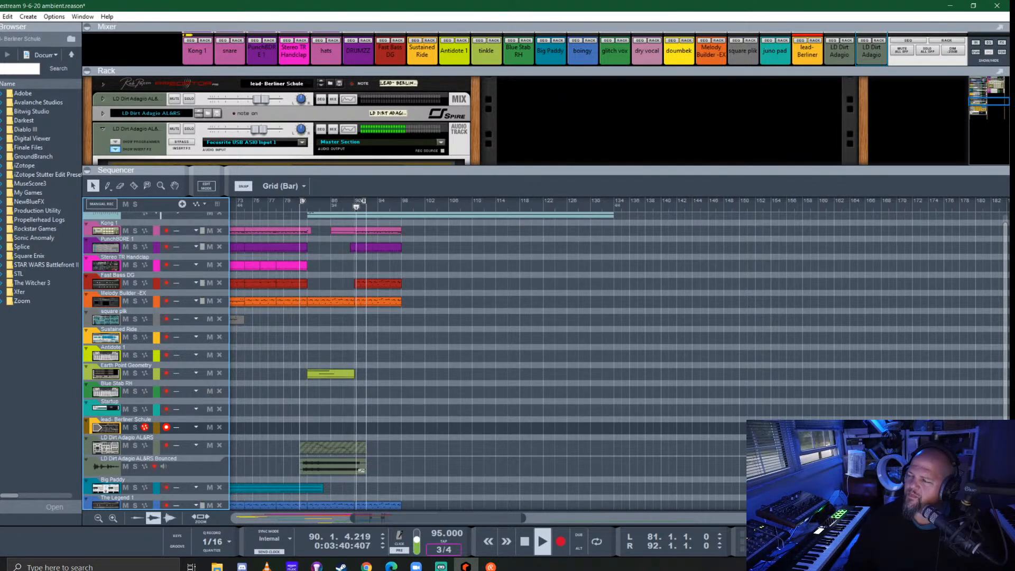
key("alt+Tab")
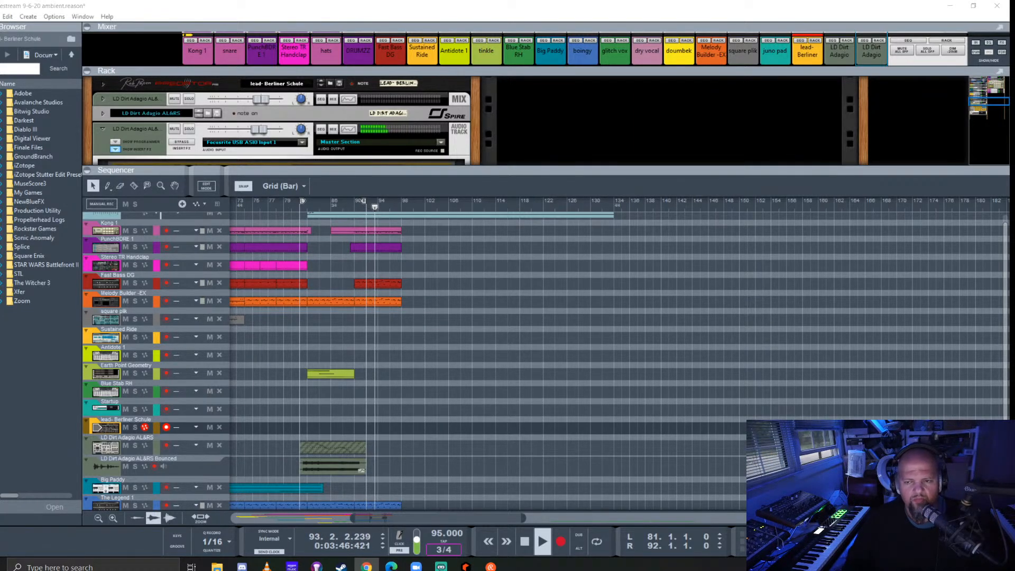
- Stop playback, return to the start of the song and play the arrangement from bar 1
left_click(699, 14)
key("space")
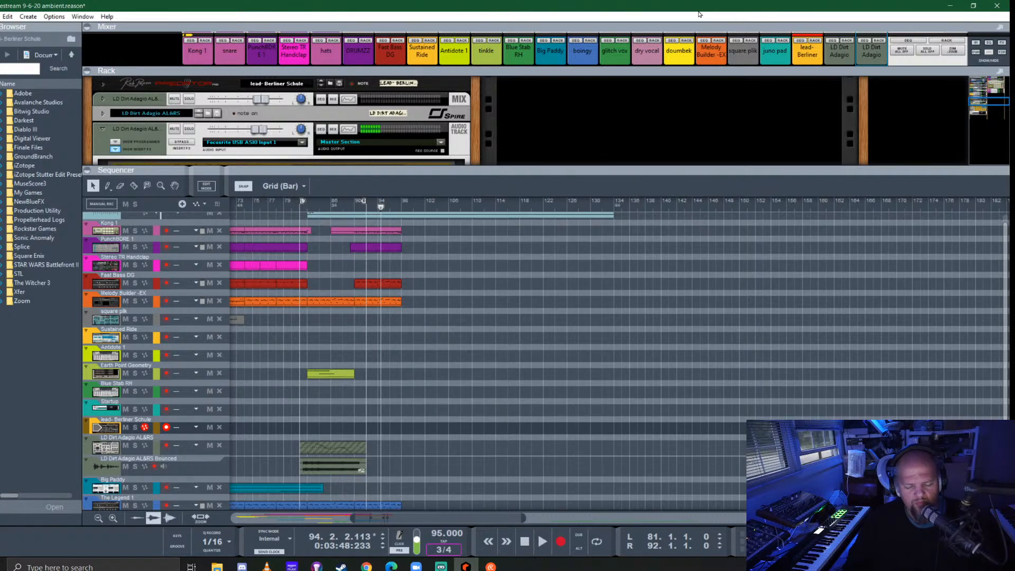
key("KP_0")
key("KP_0")
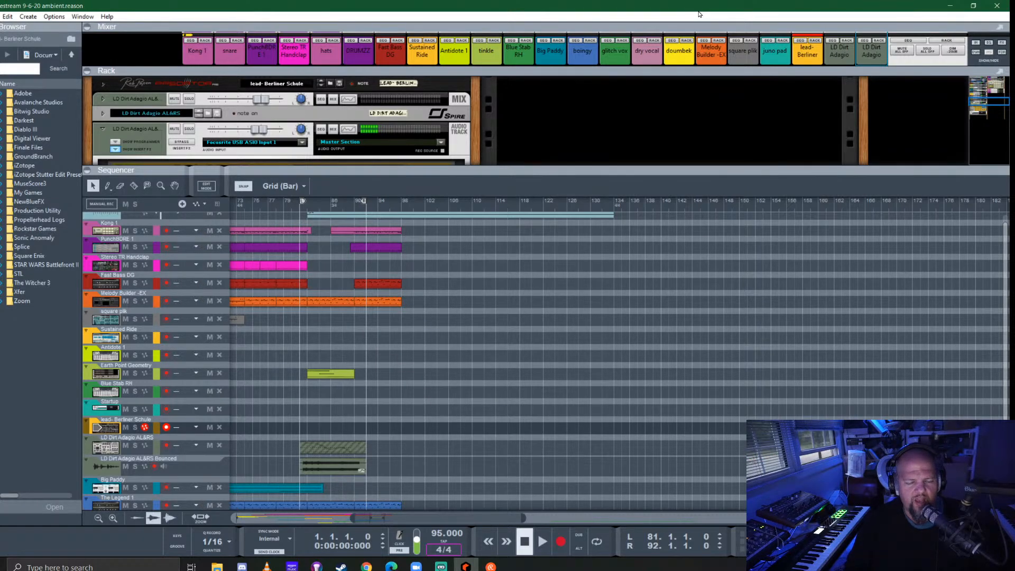
scroll(419, 390, "left", 7)
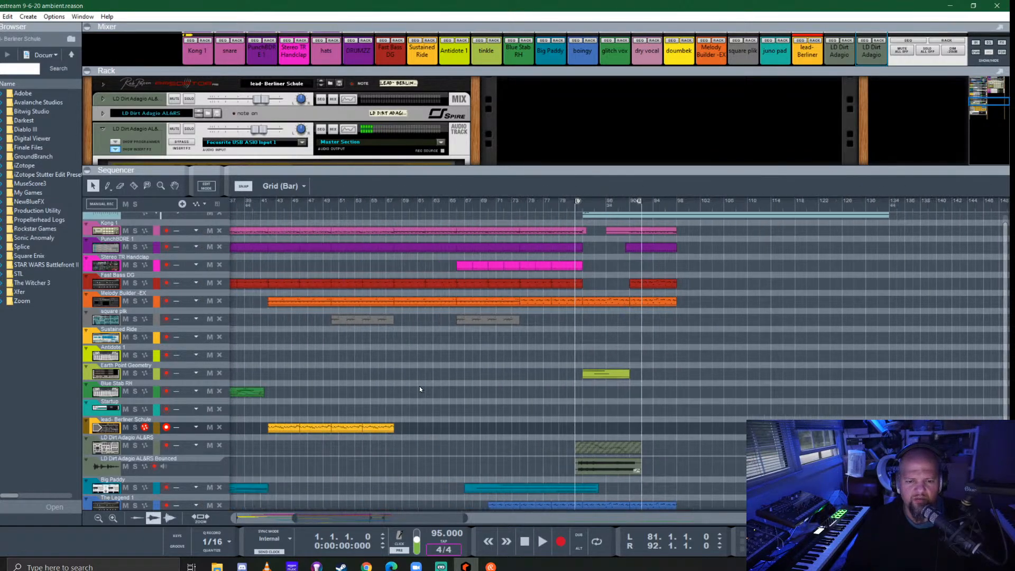
scroll(461, 376, "left", 1)
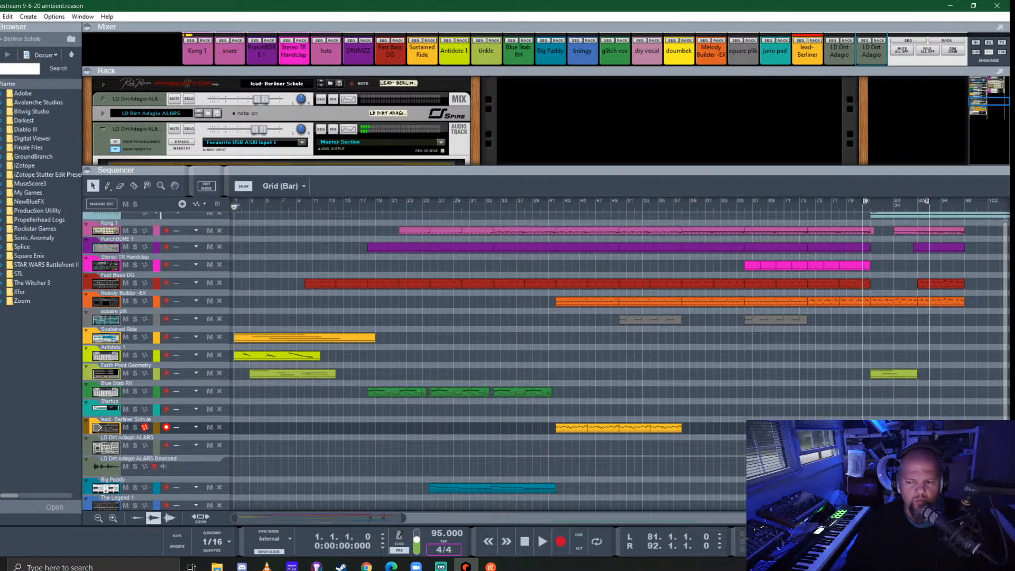
scroll(468, 417, "down", 1)
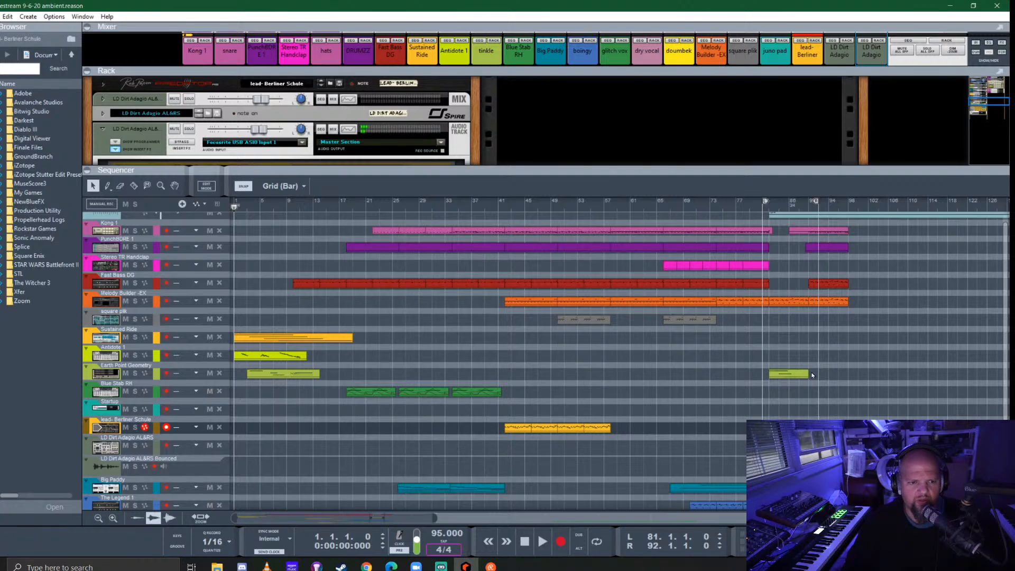
key("space")
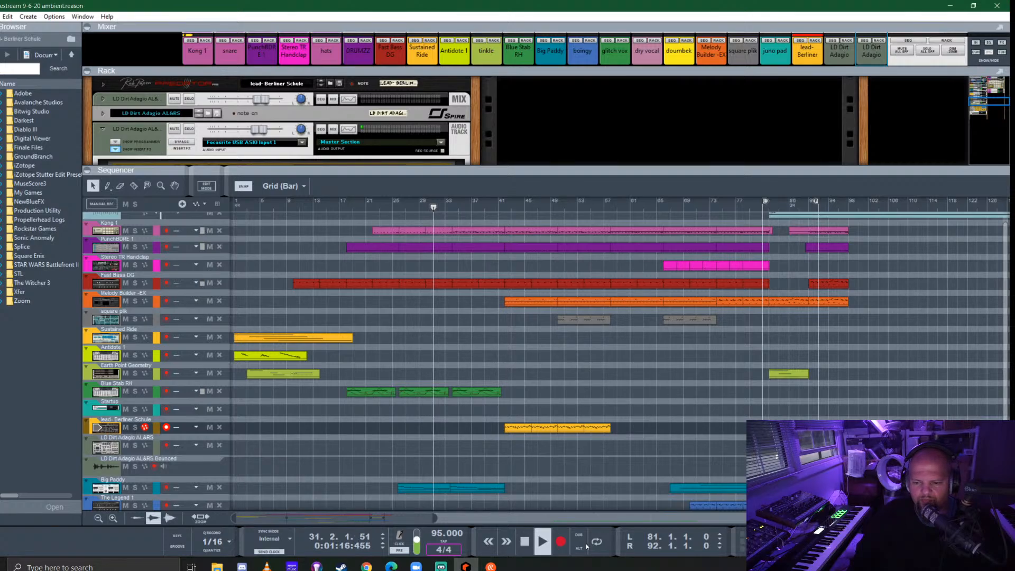
- Delete the original LD Dirt Adagio AL&RS instrument track, keeping only its bounced audio track
left_click(119, 448)
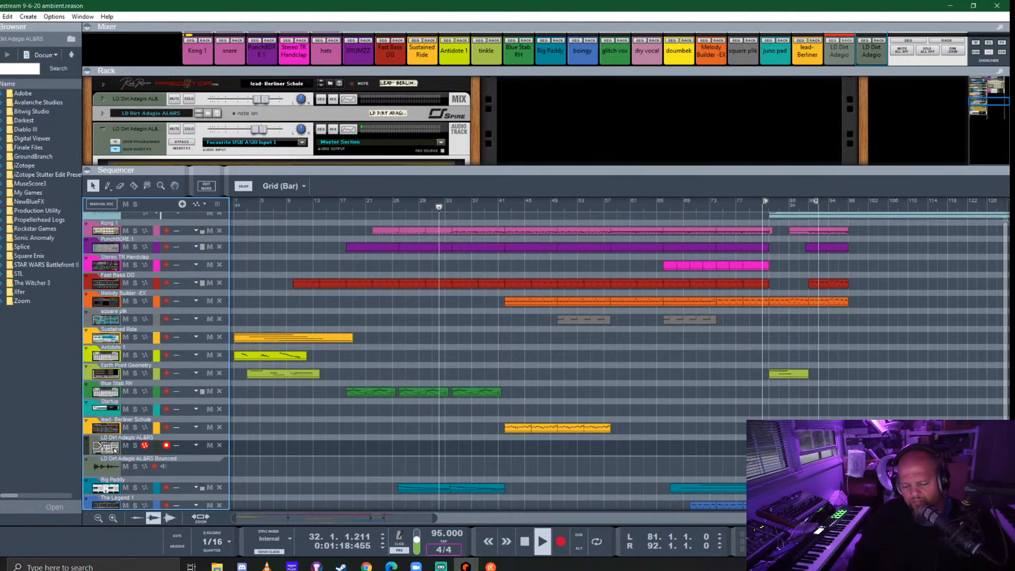
key("Delete")
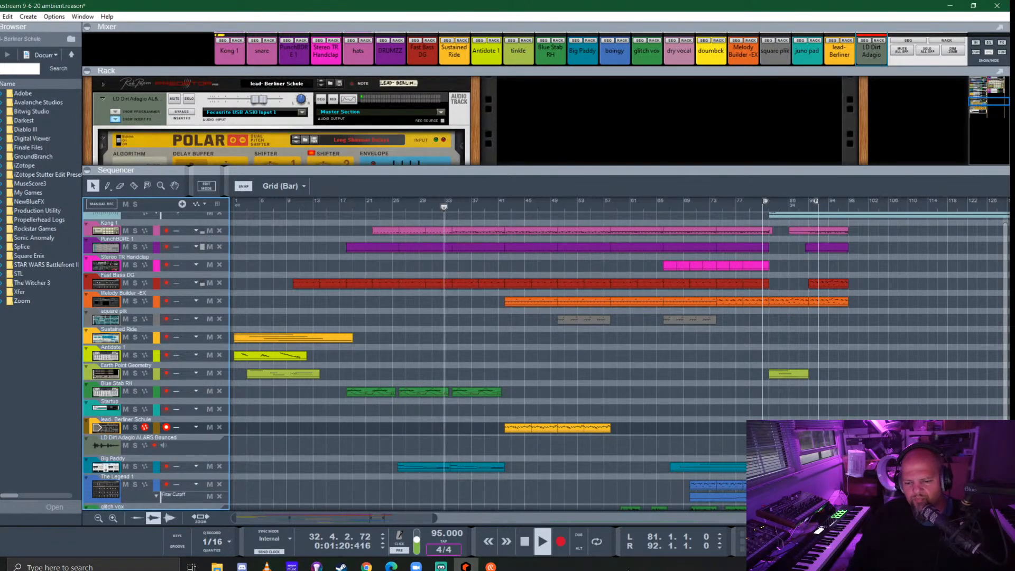
- Switch to Task Manager, examine the CPU performance during playback and close it
right_click(630, 566)
left_click(666, 518)
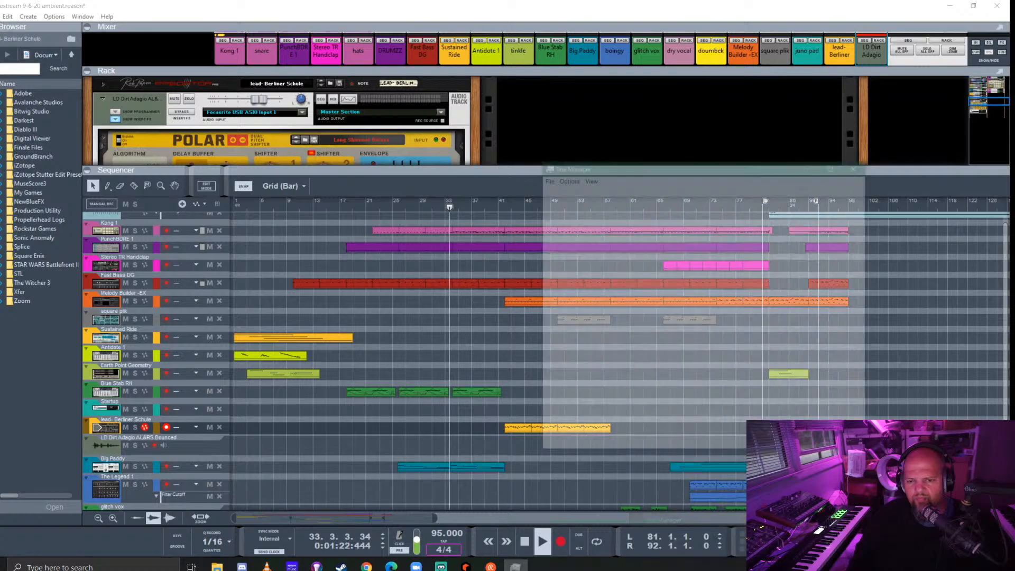
left_click(587, 189)
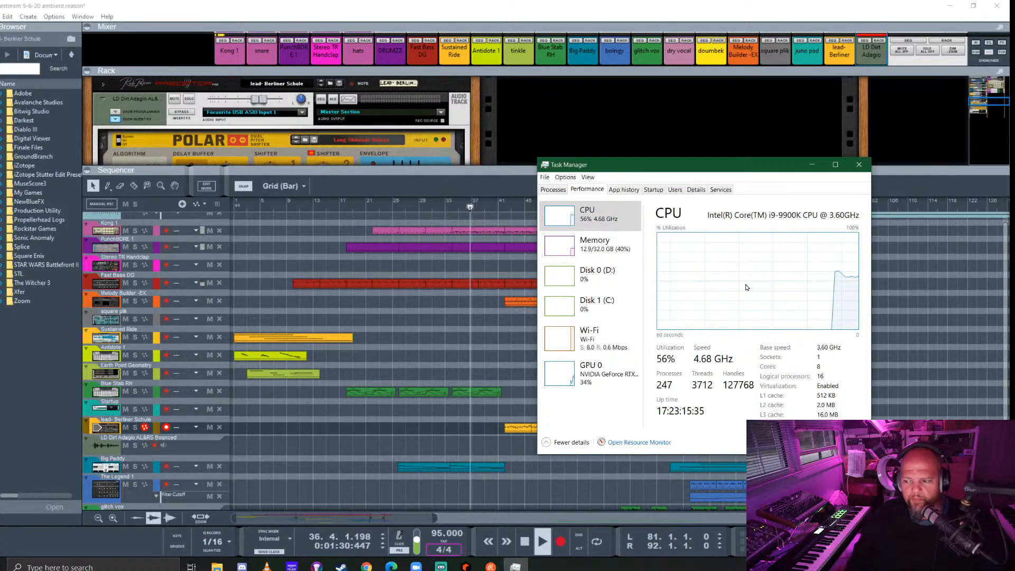
left_click(859, 165)
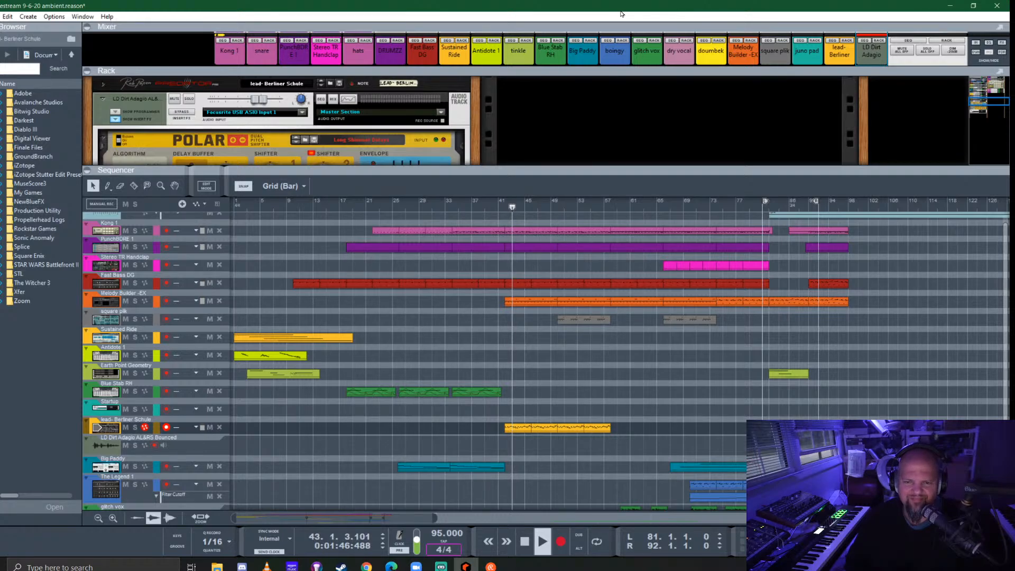
- Enlarge the rack, examine the bounced lead's Polar and ValhallaSupermassive insert effects, and hide them again
left_click(114, 120)
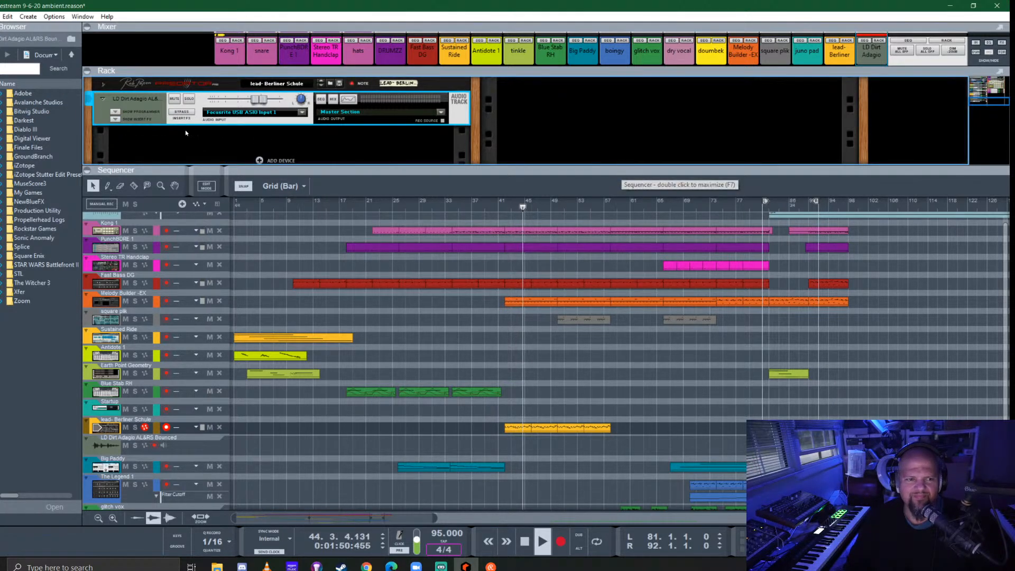
left_click(115, 119)
left_click_drag(355, 169, 350, 324)
scroll(313, 215, "down", 2)
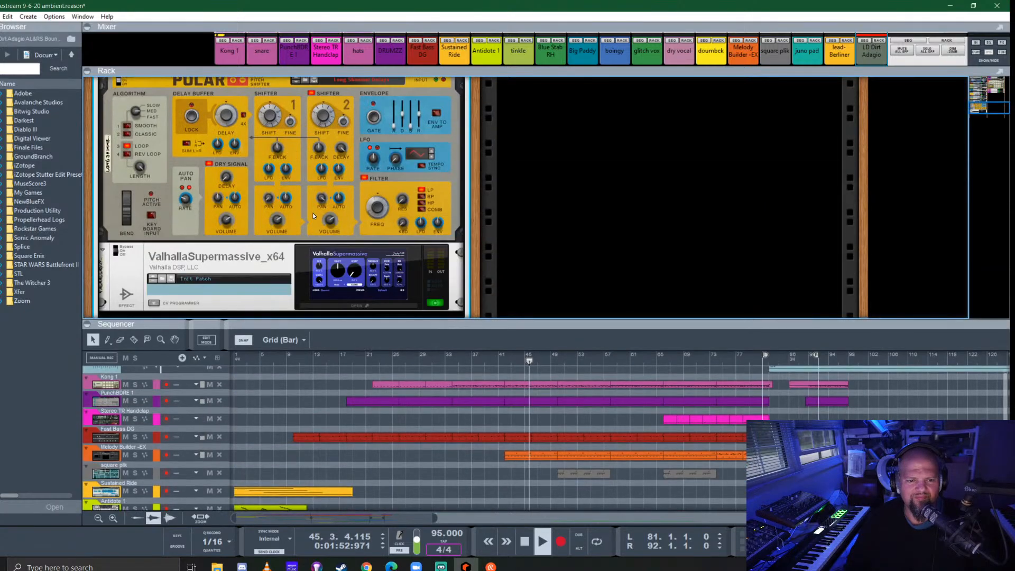
left_click(224, 220)
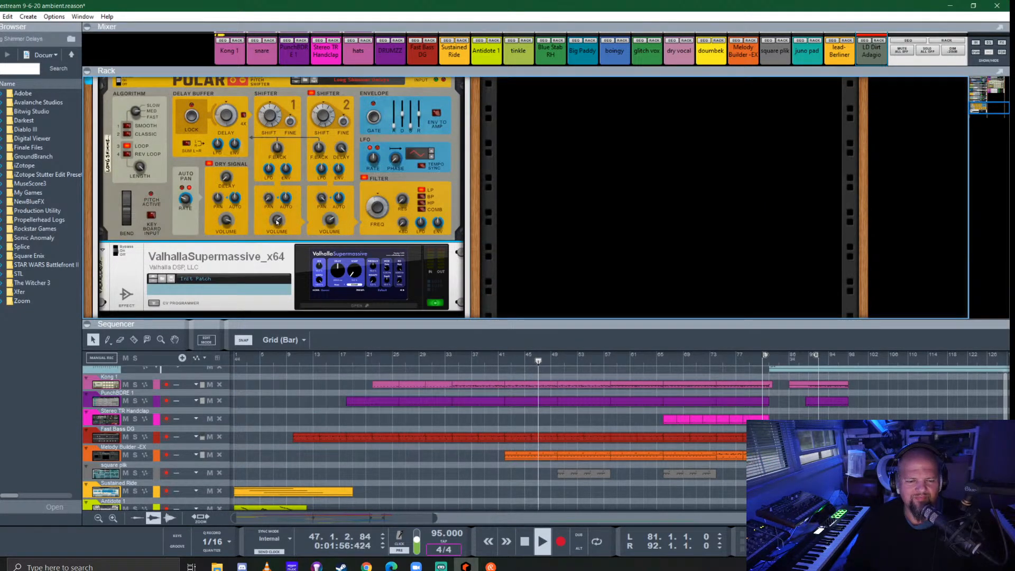
mouse_move(329, 221)
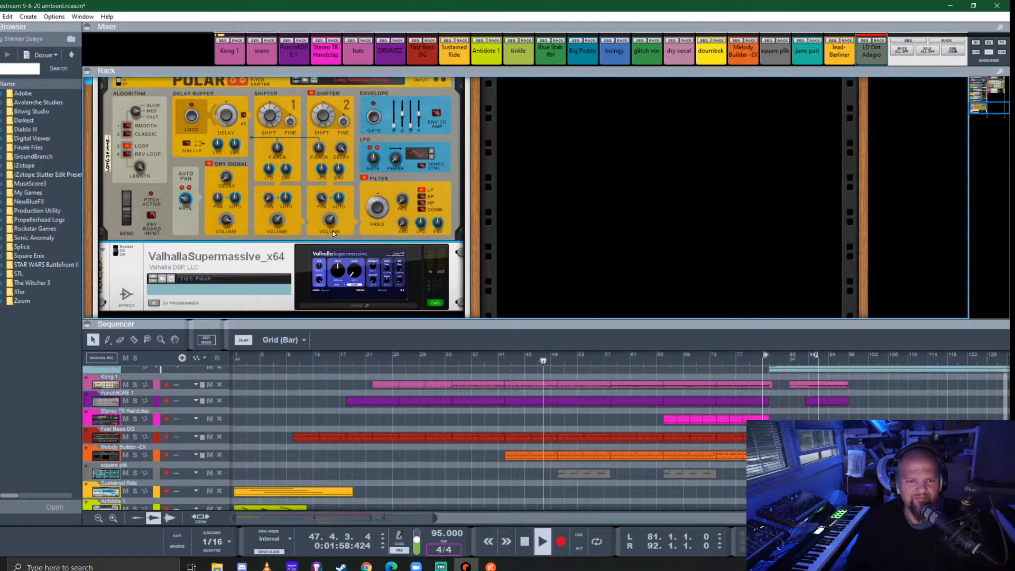
scroll(165, 171, "up", 2)
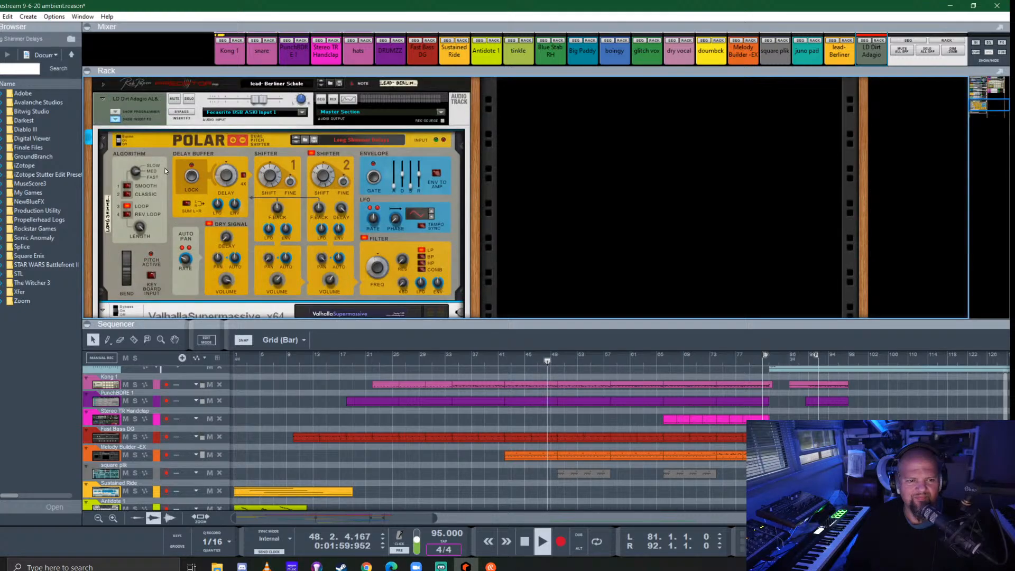
left_click(114, 118)
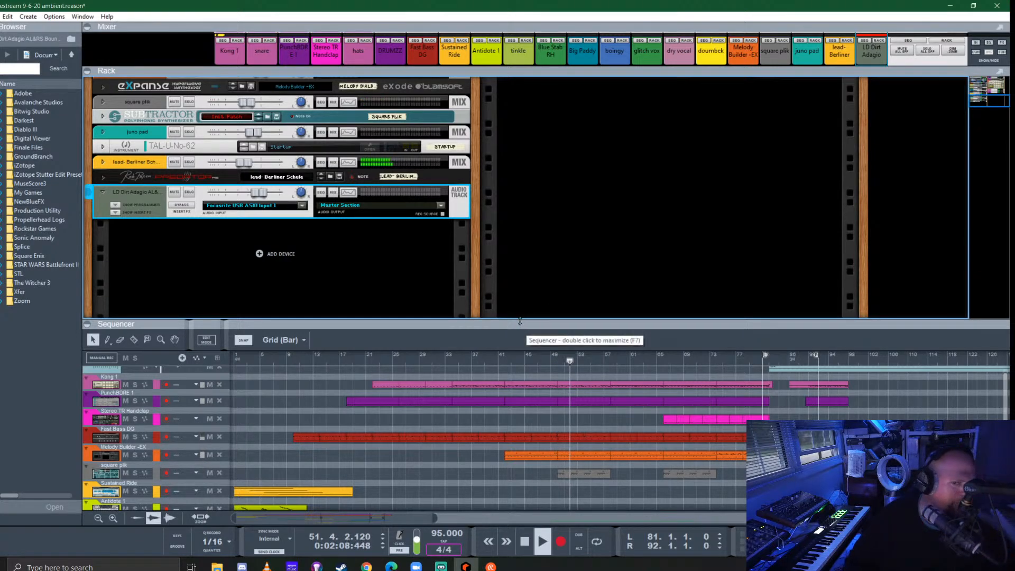
- Enlarge the sequencer and shorten the Kong 1, purple drum, Fast Bass DG and Melody Builder clips ending at bar 58, giving length 7.0.2.0
scroll(412, 275, "up", 5)
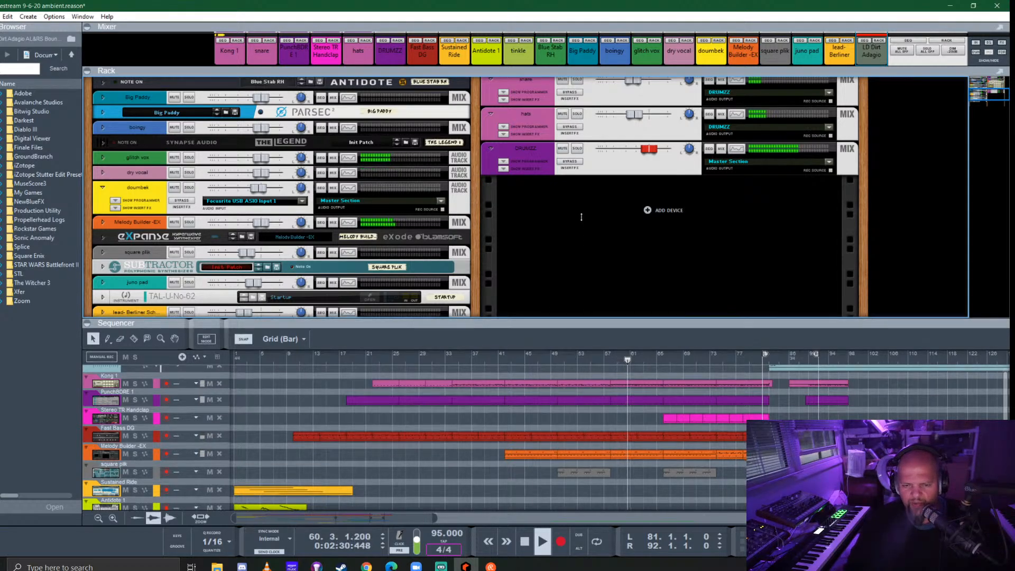
left_click_drag(583, 324, 592, 96)
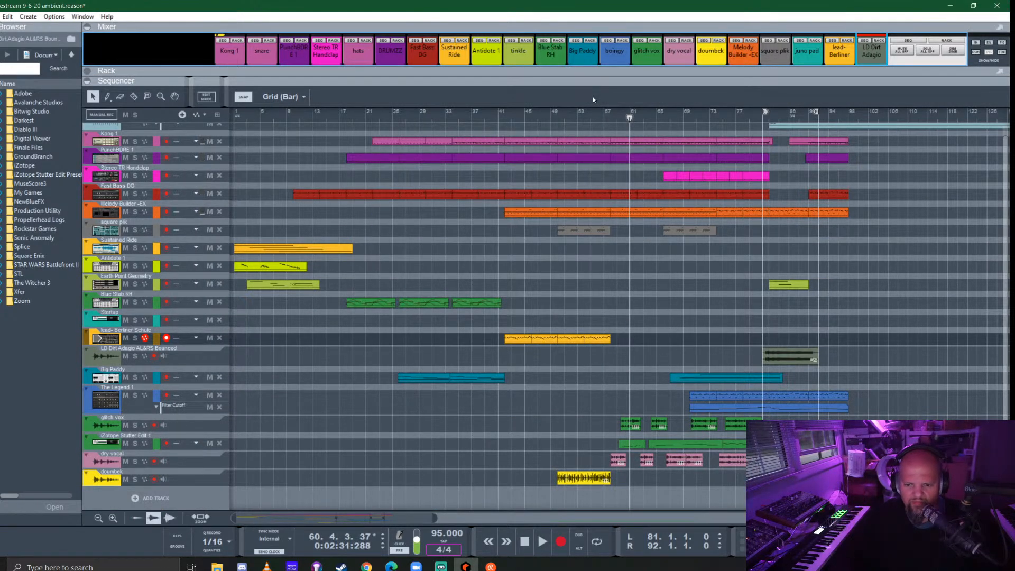
scroll(590, 342, "up", 5)
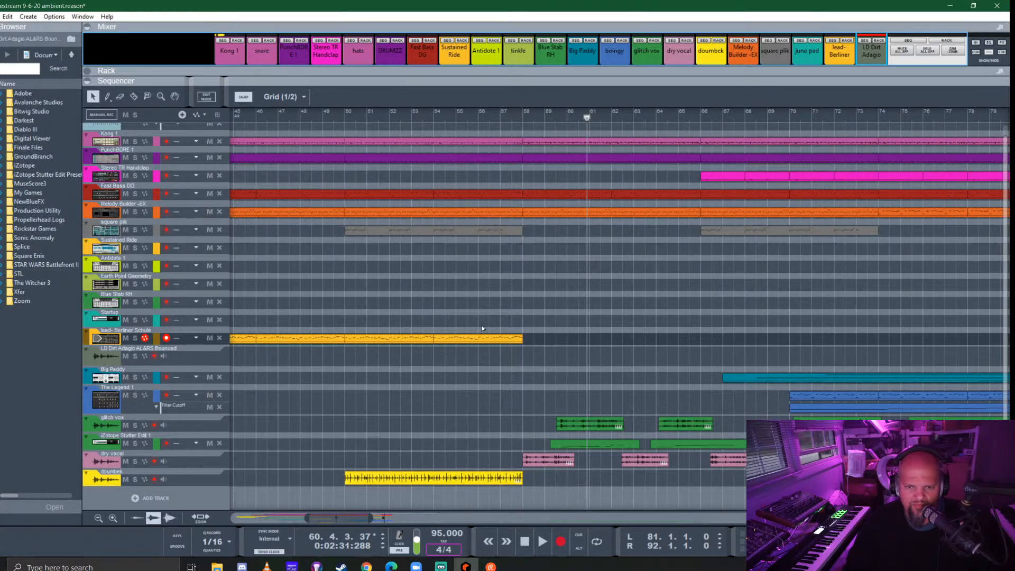
scroll(481, 325, "up", 2)
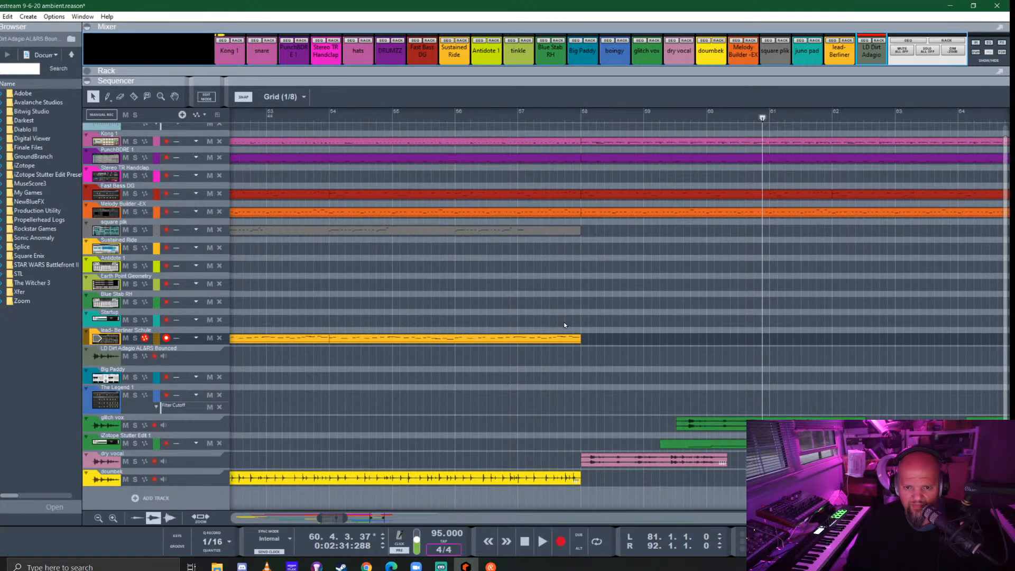
scroll(555, 303, "up", 1)
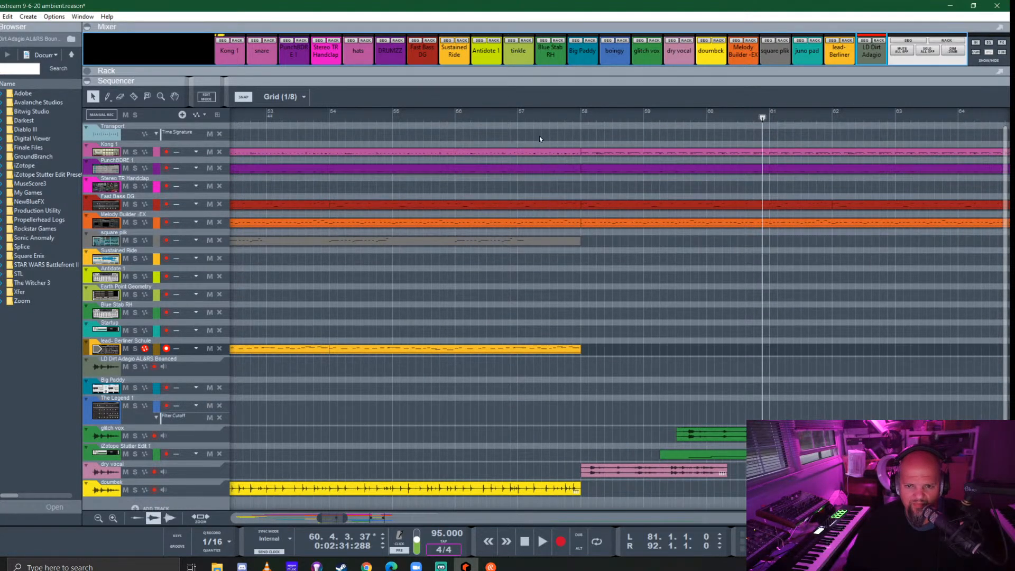
left_click_drag(539, 138, 577, 186)
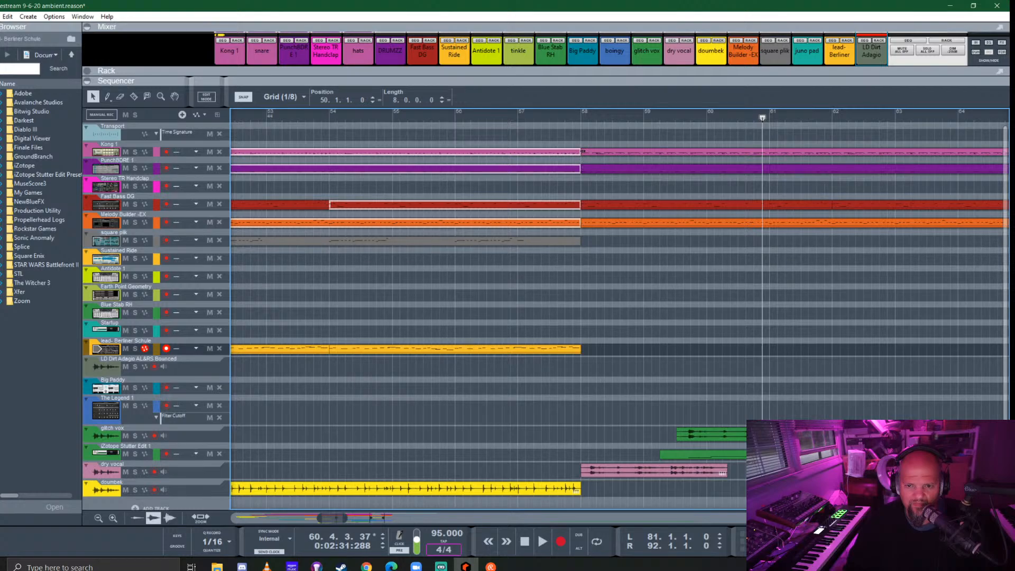
left_click_drag(582, 151, 522, 145)
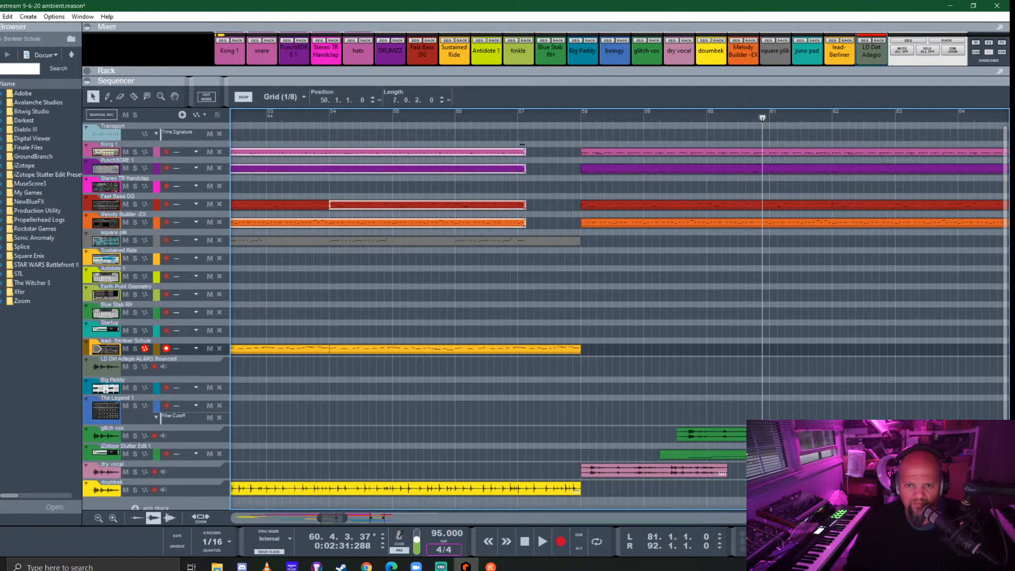
- Play from about bar 55 across the new gap and on into the 3/4 section, then stop playback
left_click(417, 114)
key("space")
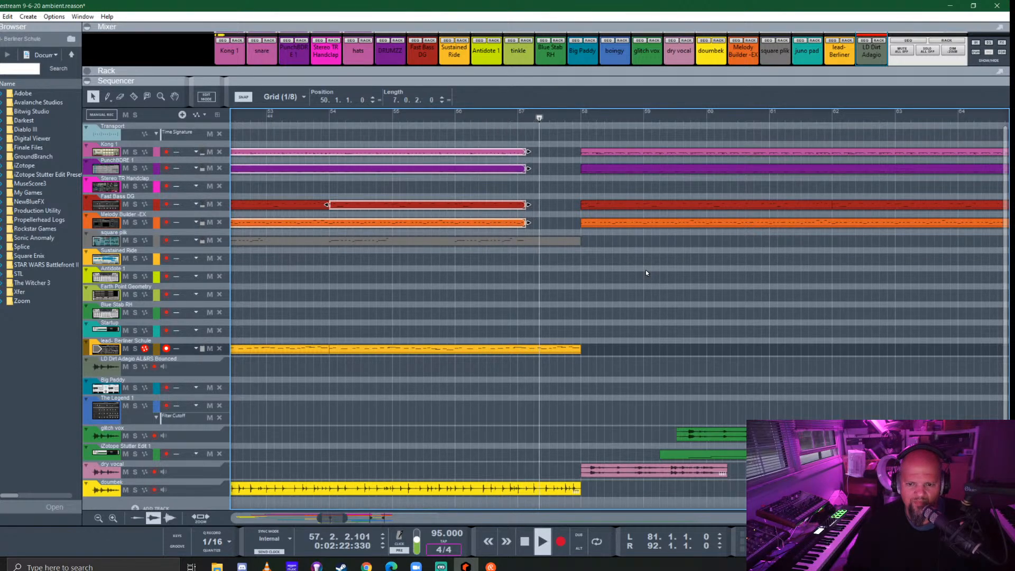
scroll(646, 271, "down", 2)
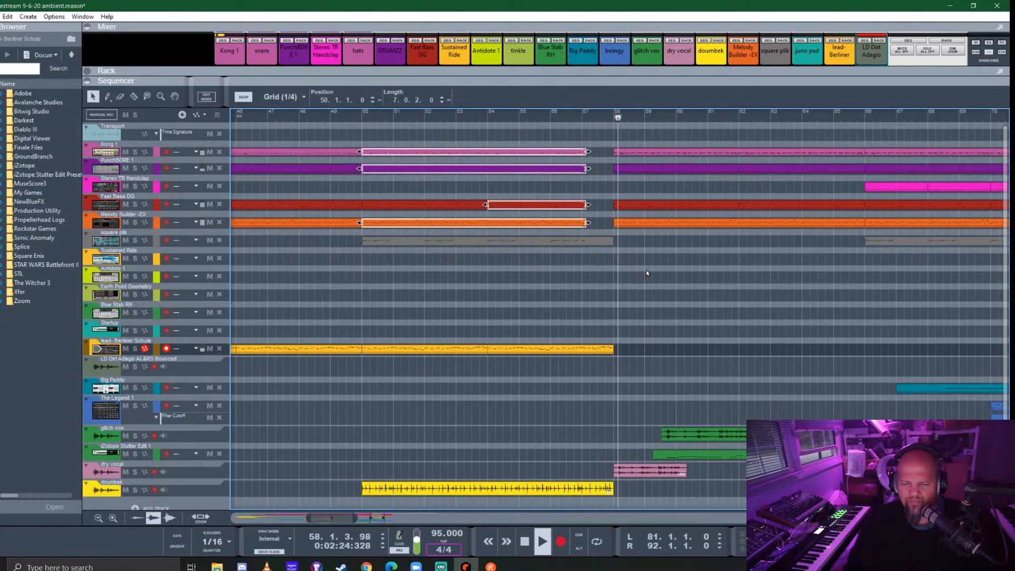
scroll(646, 270, "down", 2)
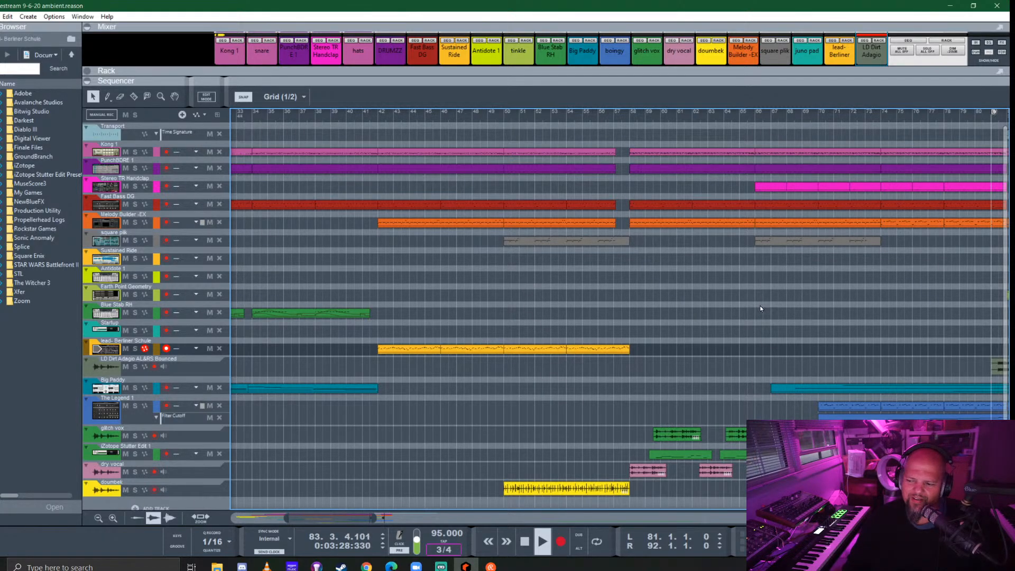
key("space")
- Enlarge the rack and add a SubTractor Analog Synthesizer below the bounced lead track
left_click_drag(741, 81, 682, 428)
left_click(1, 90)
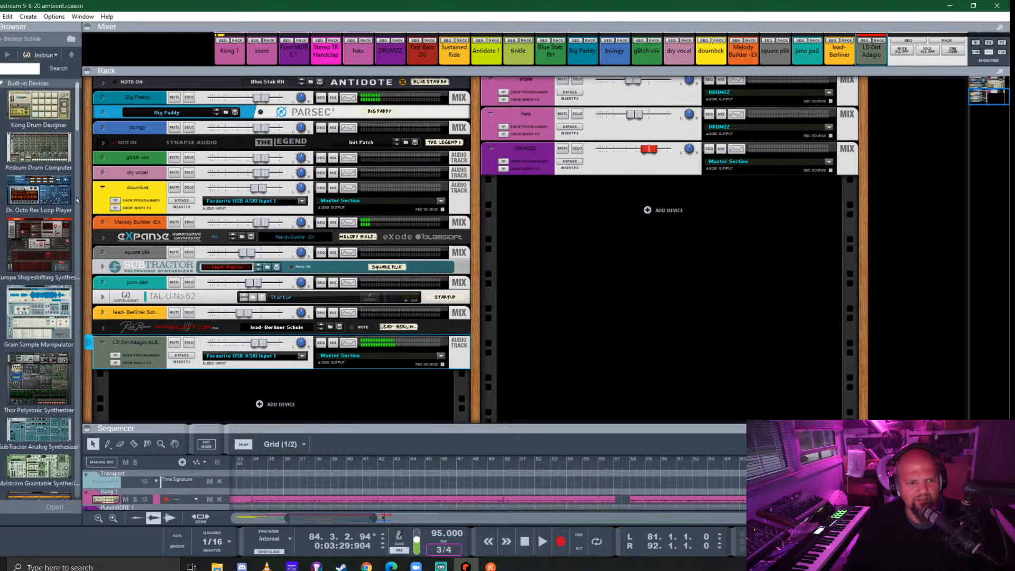
scroll(50, 342, "down", 1)
scroll(50, 342, "down", 2)
left_click_drag(38, 267, 274, 386)
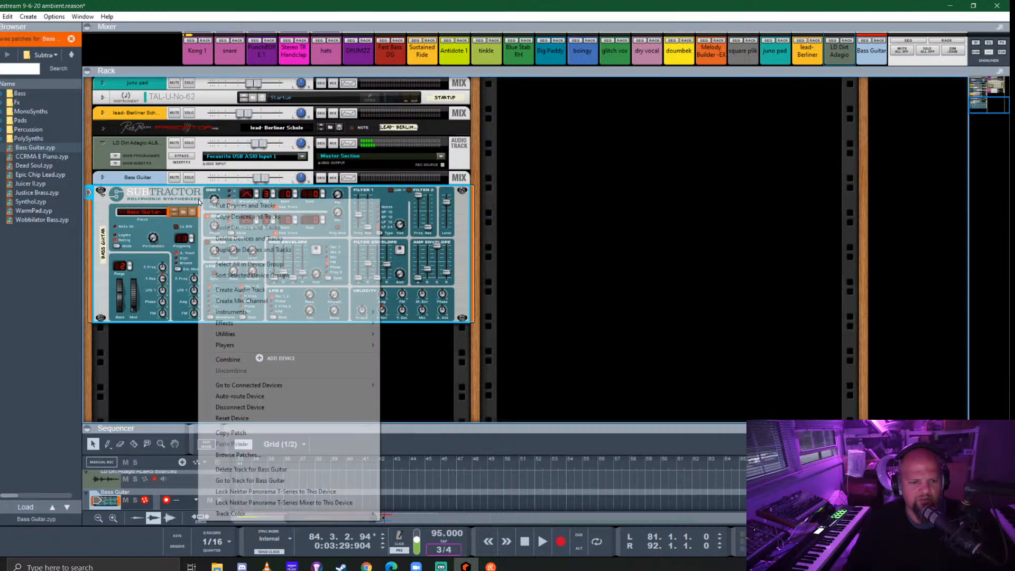
- Reset the SubTractor to its initial patch, lower its polyphony and set its portamento to 55
right_click(198, 199)
left_click(260, 418)
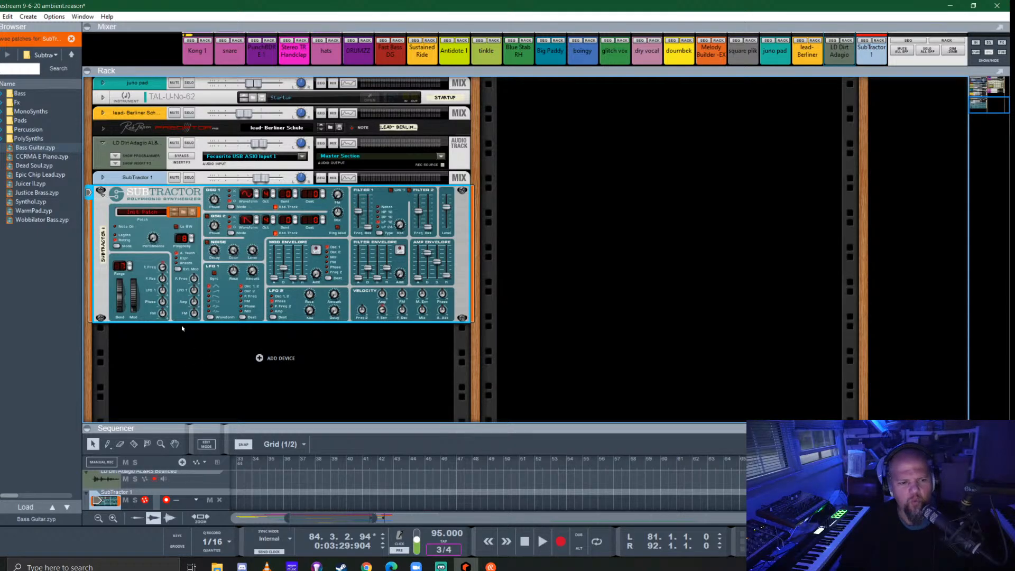
left_click(191, 242)
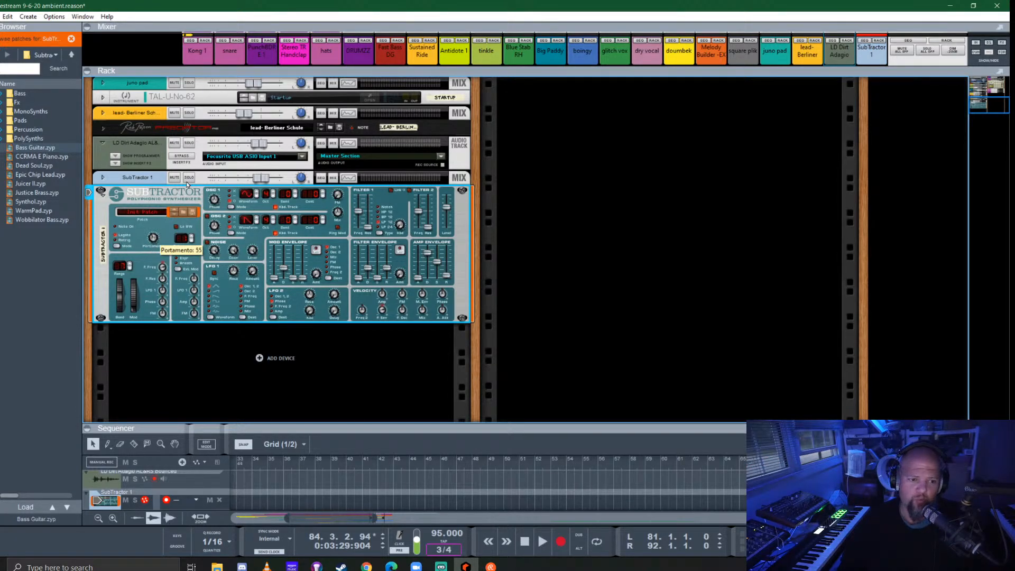
- Enlarge the sequencer over the rack and show the arrangement up to and beyond the 3/4 section
left_click_drag(373, 422, 396, 159)
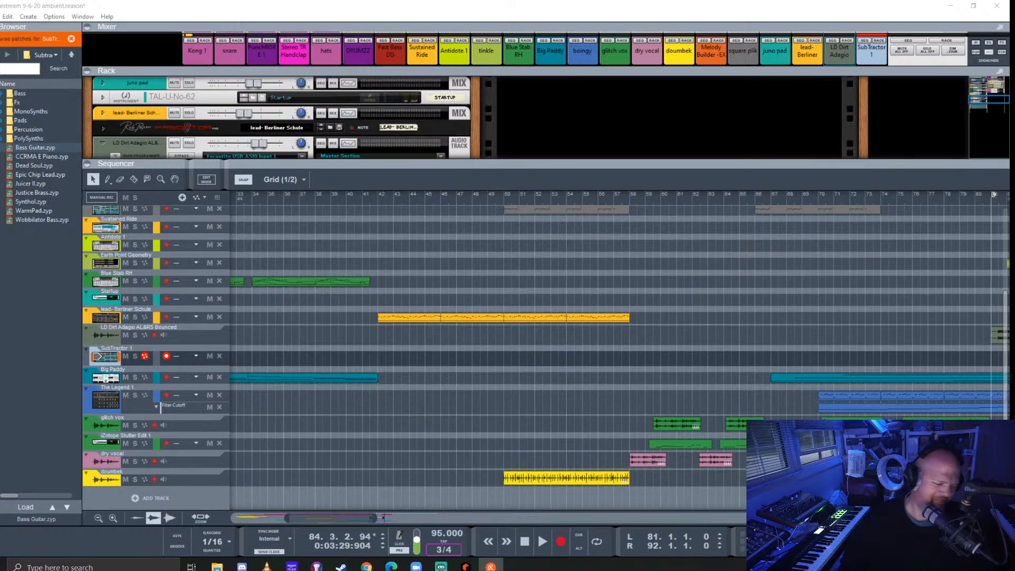
left_click(747, 19)
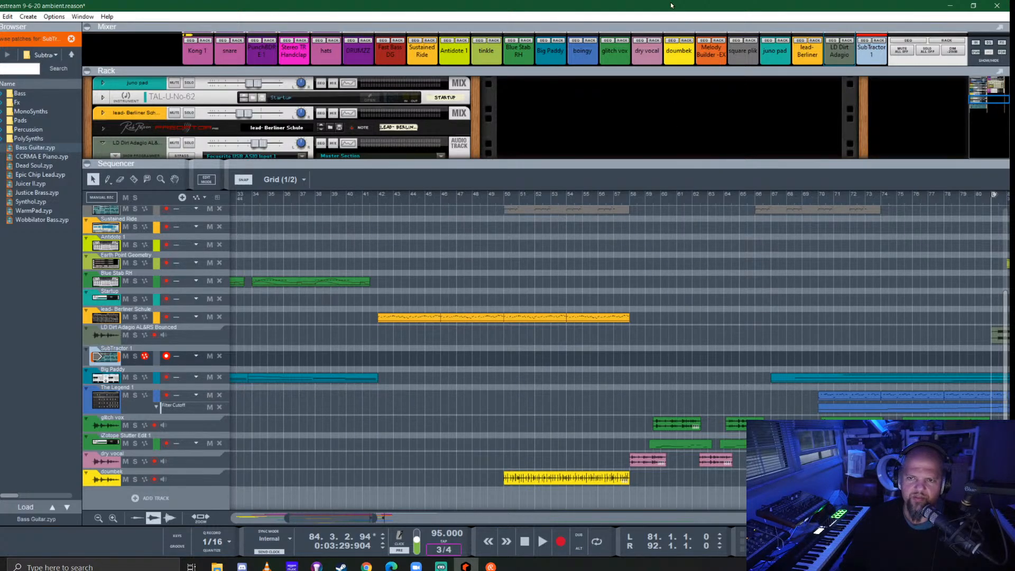
left_click_drag(703, 165, 709, 74)
scroll(649, 349, "down", 3)
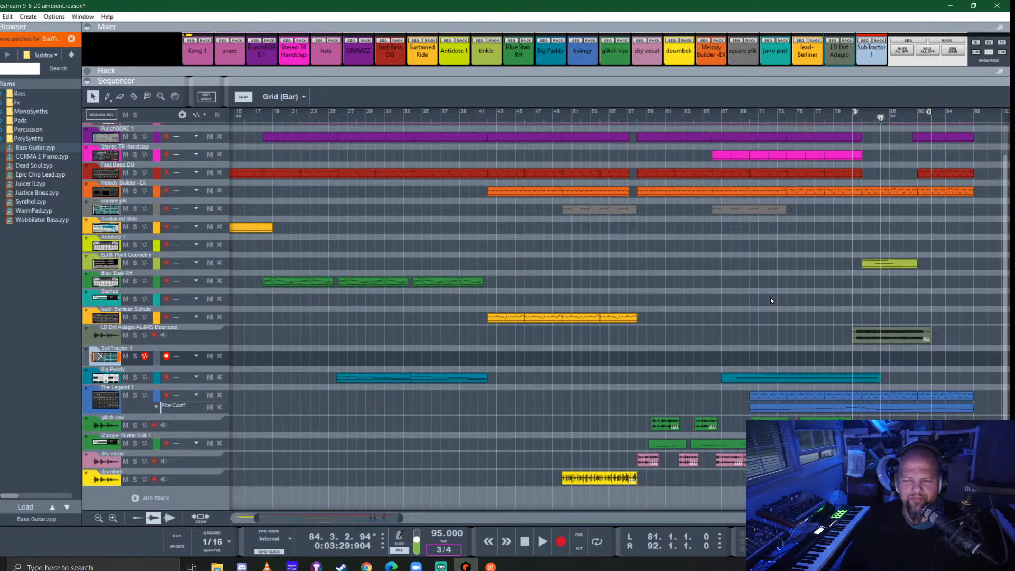
scroll(807, 333, "right", 3)
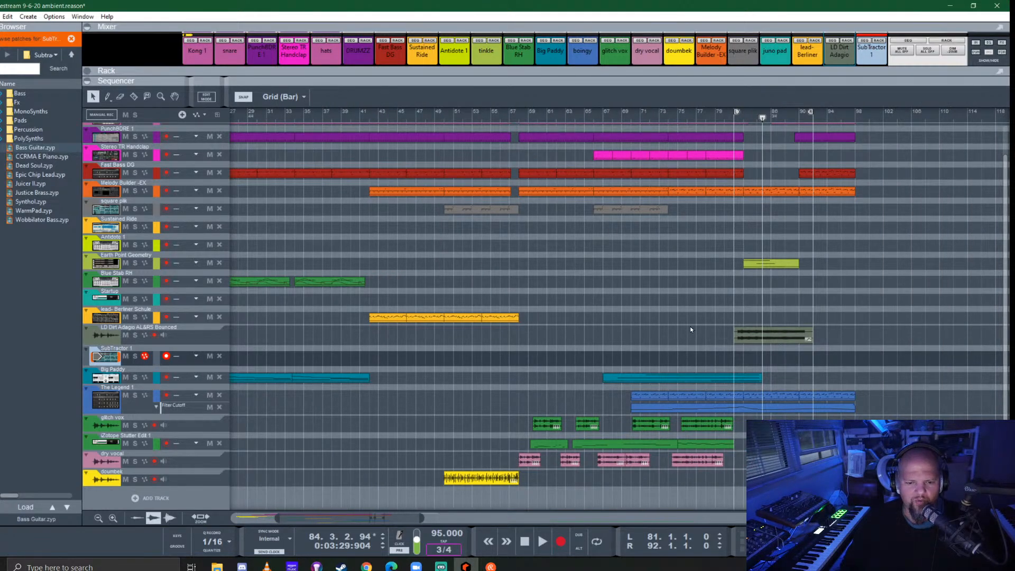
- Record a SubTractor part into the arrangement starting at bar 68, stopping after about five bars
left_click(653, 114)
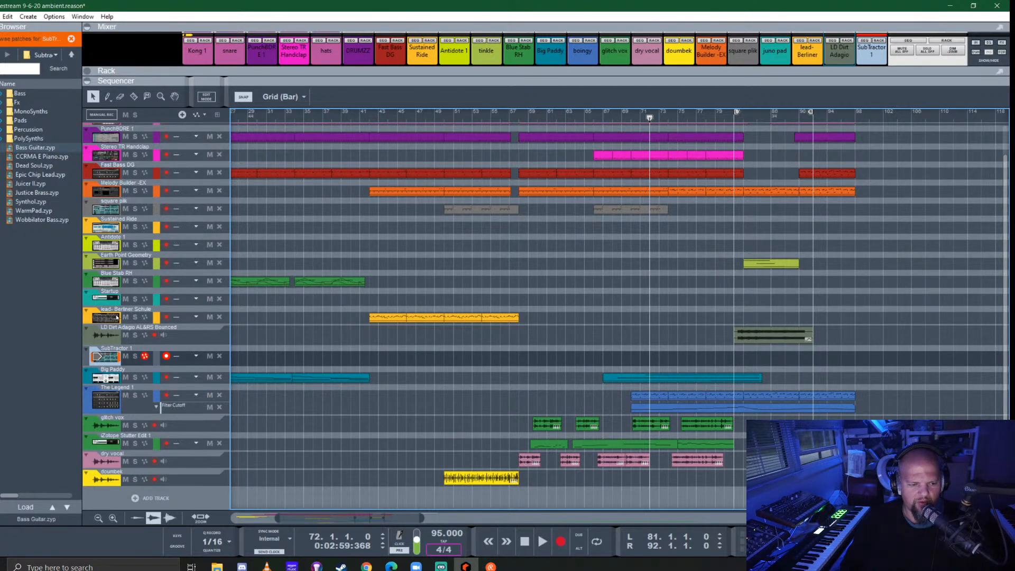
left_click(113, 359)
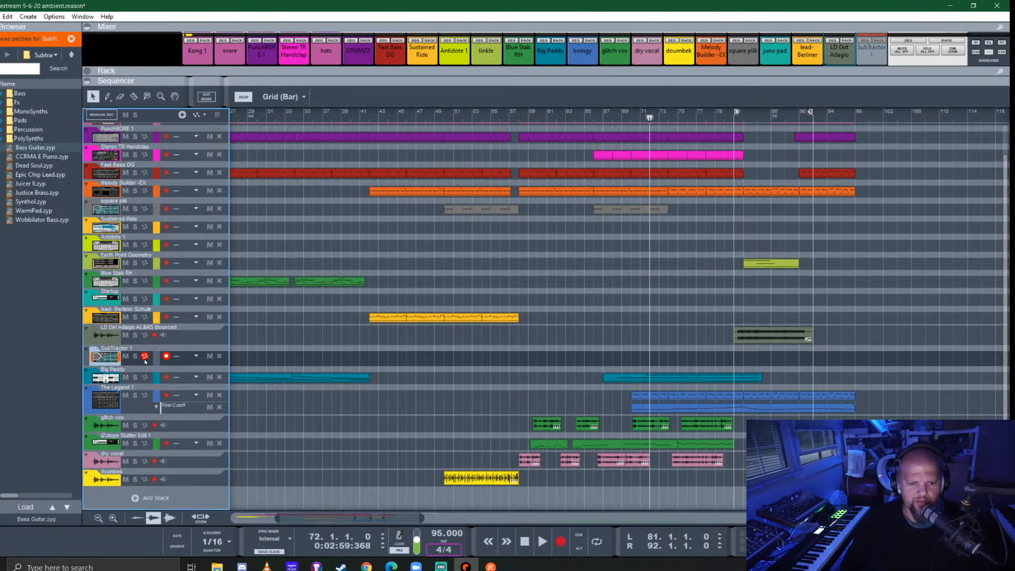
left_click(618, 360)
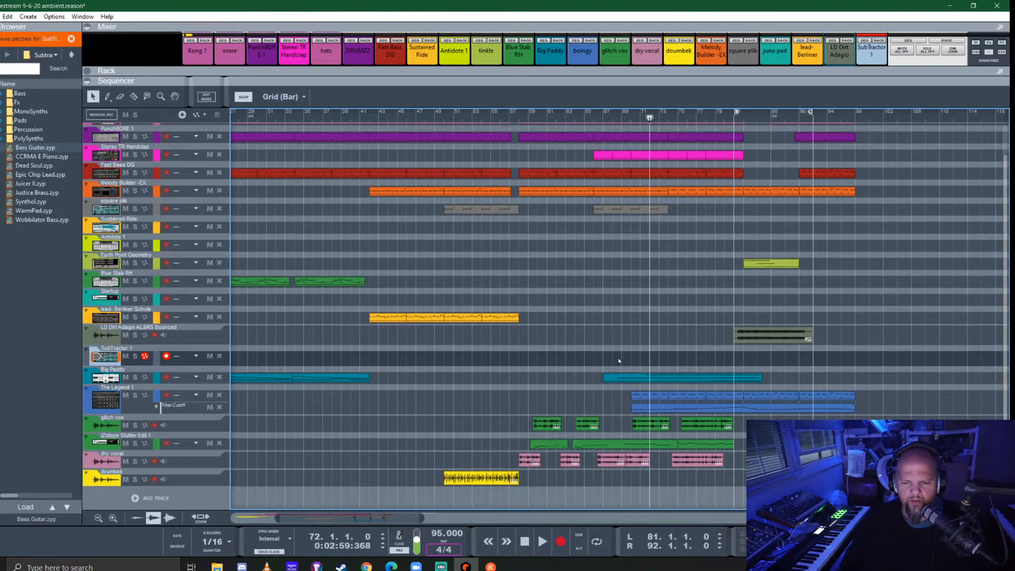
left_click(613, 117)
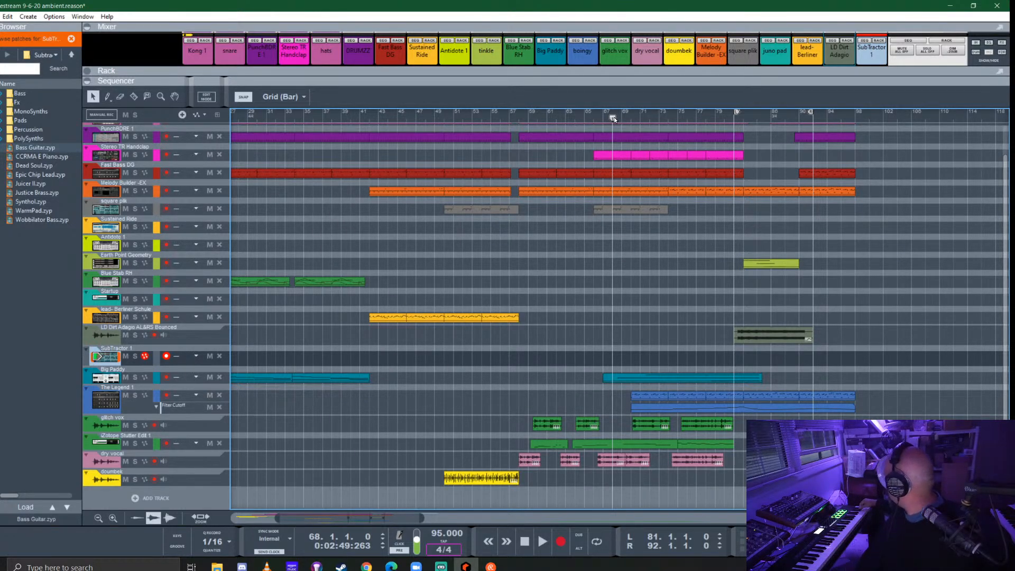
key("ctrl+Return")
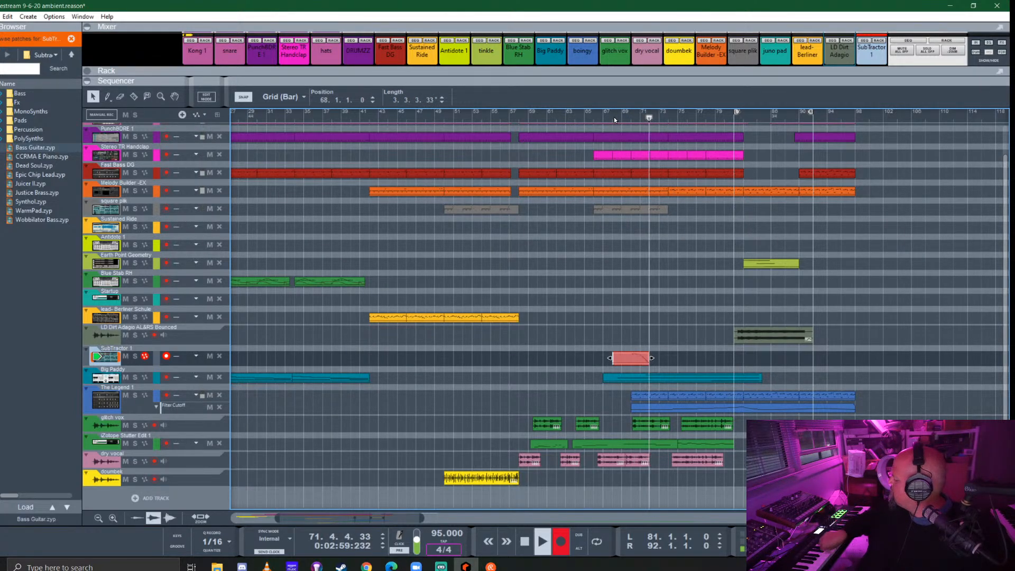
key("space")
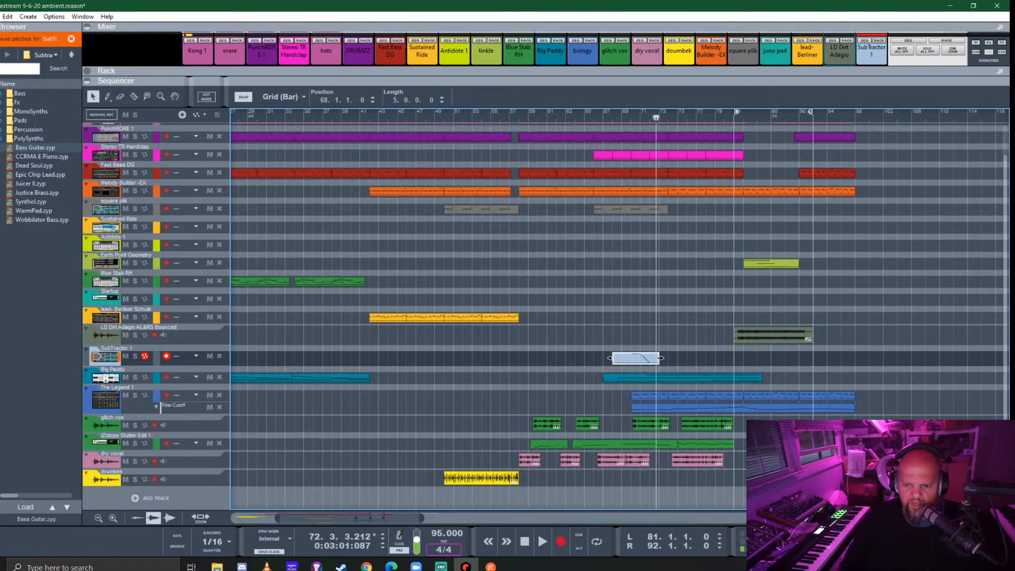
- Move the recorded SubTractor clip so that it starts at bar 70
mouse_move(661, 358)
left_mouse_down()
mouse_move(670, 358)
mouse_move(658, 358)
left_mouse_up()
key("super")
left_click(684, 348)
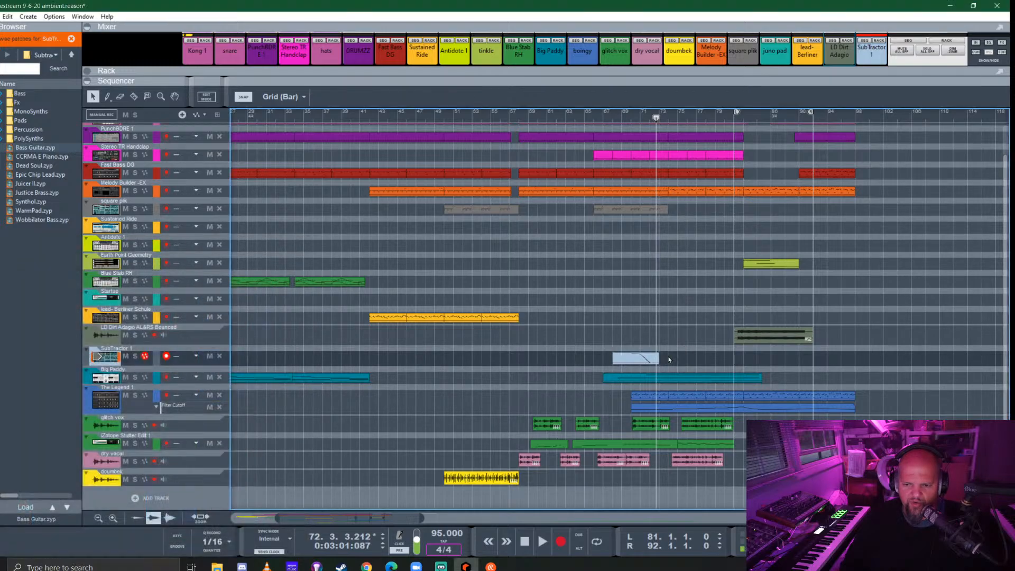
left_click(657, 360)
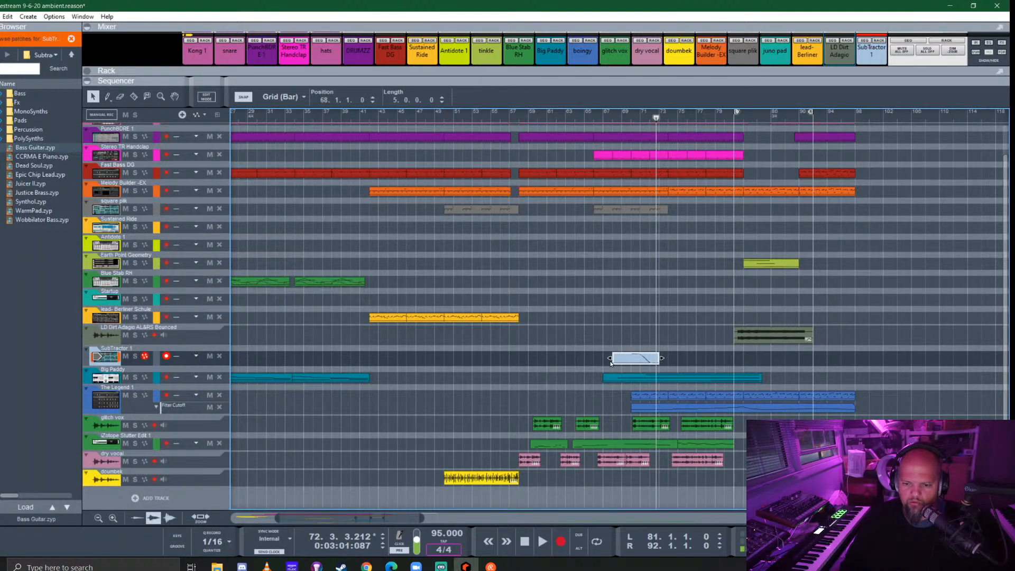
left_click_drag(611, 358, 683, 359)
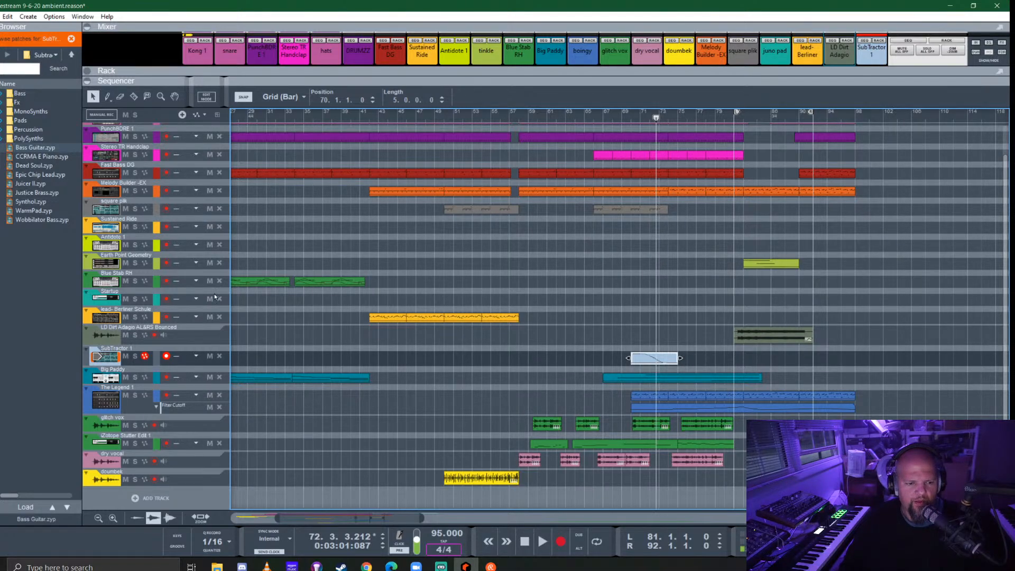
- Show the rack, solo the SubTractor and loop playback over its clip from bar 70 to 75
key("F6")
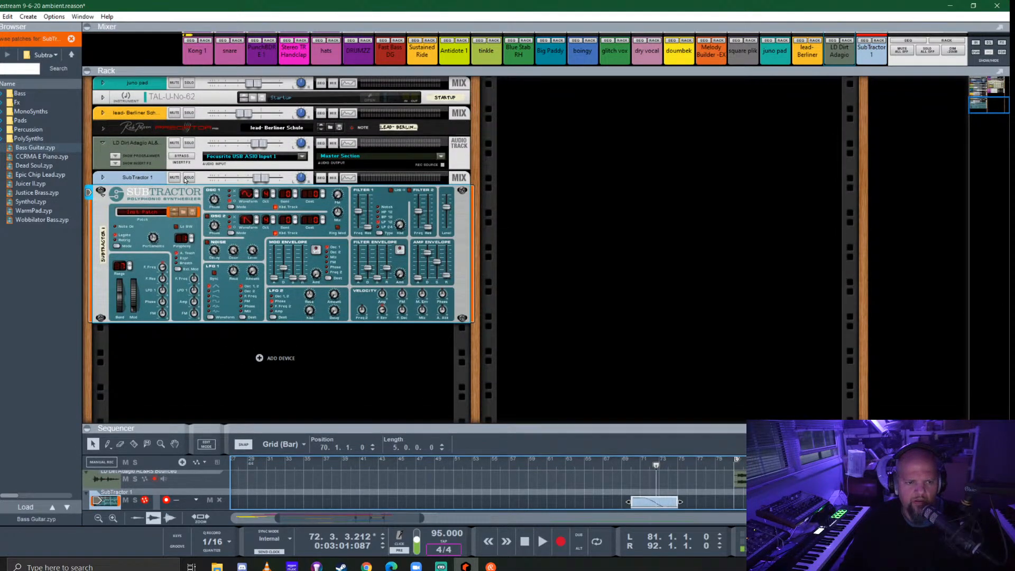
left_click(186, 178)
right_click(657, 473)
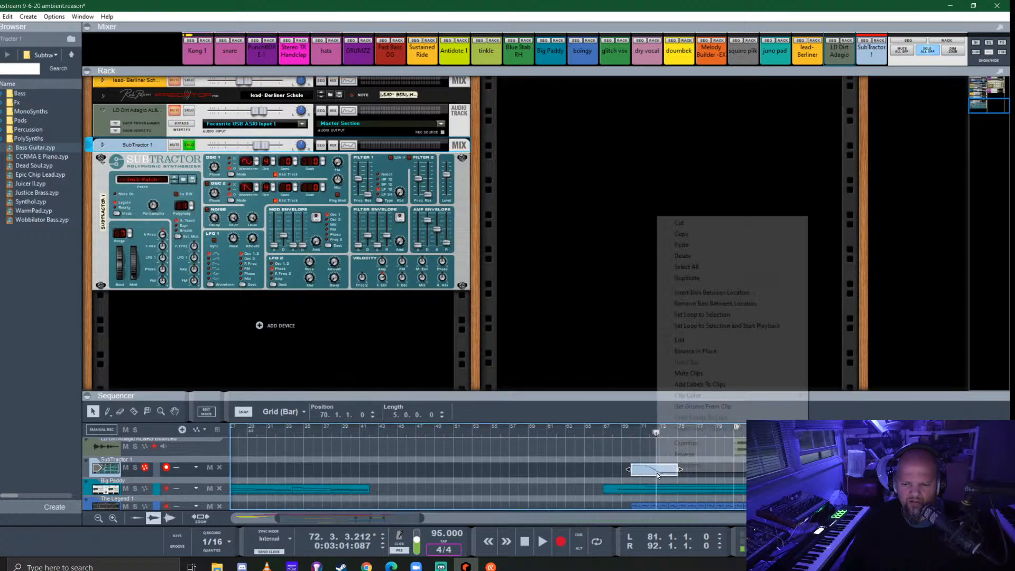
left_click(738, 326)
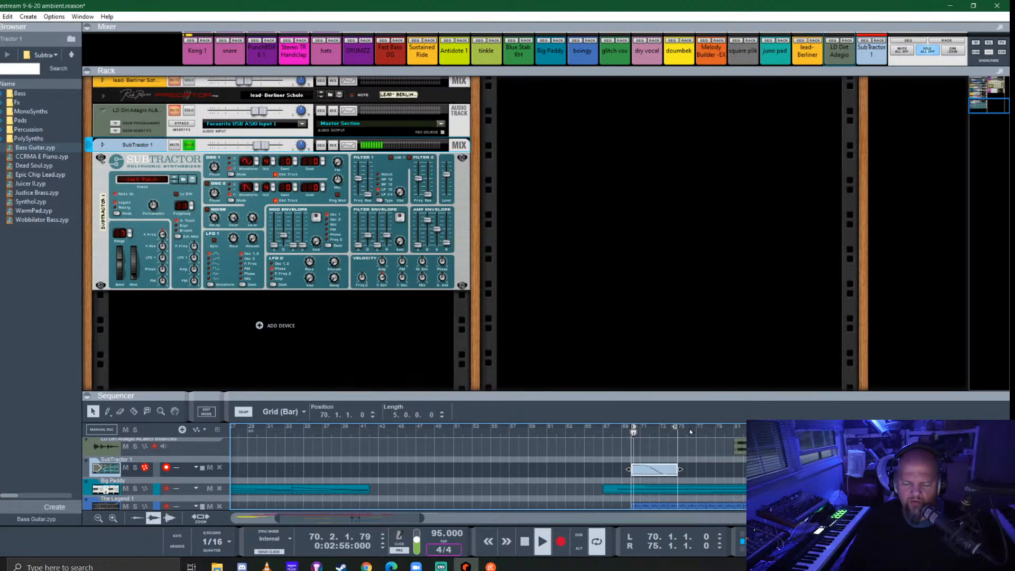
- Adjust the SubTractor's filter 1 frequency and amp envelope while the soloed clip loops
scroll(385, 312, "up", 2)
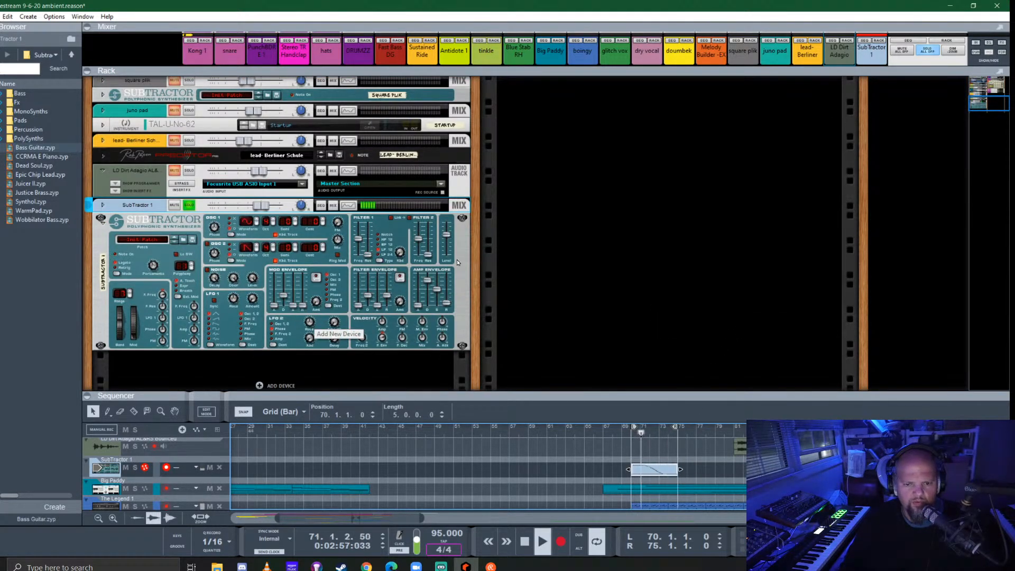
left_click(441, 307)
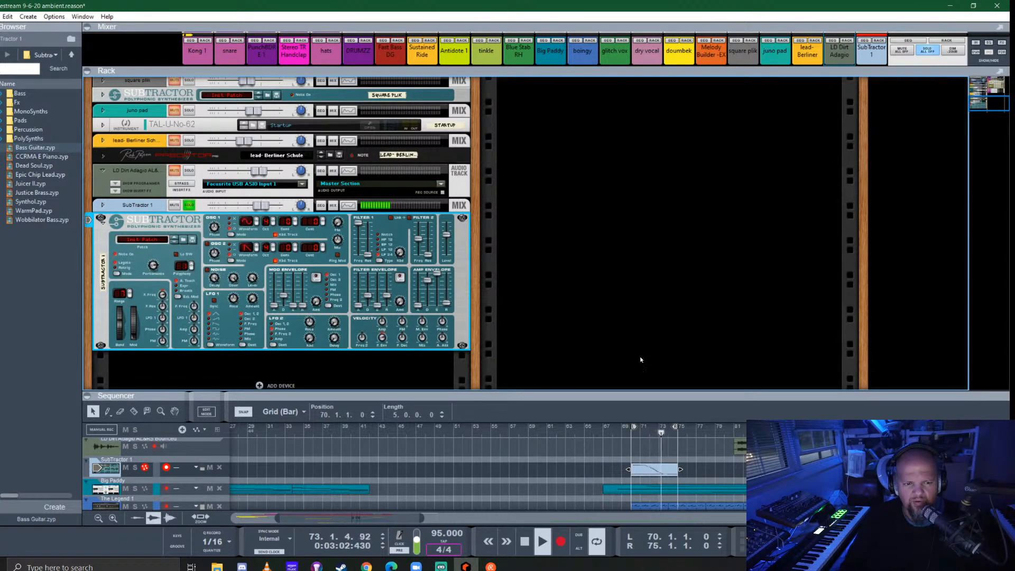
left_click(629, 433)
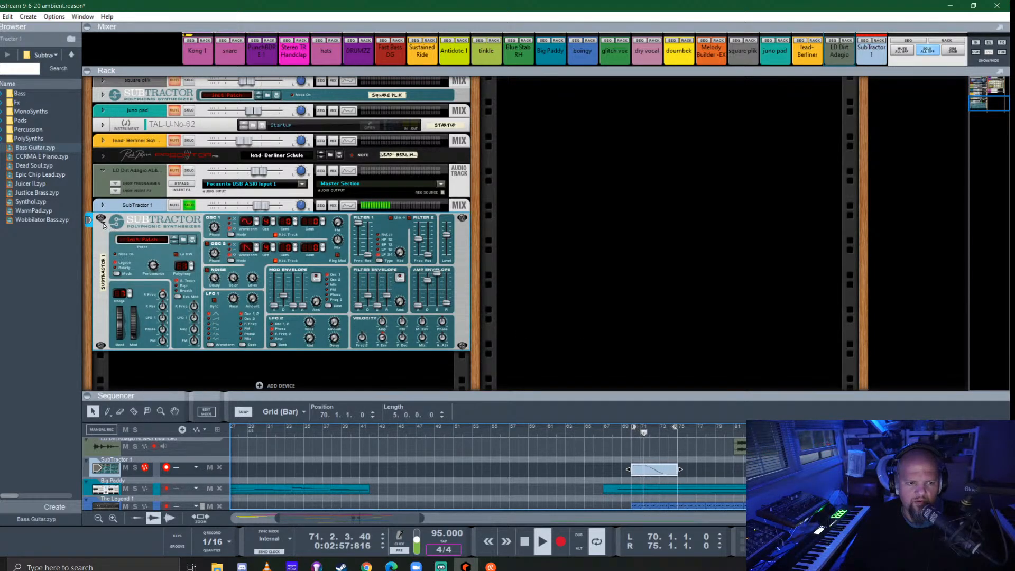
- Fold the SubTractor, unfold its mix channel and switch on the high-pass filter and EQ in its Spectrum EQ
left_click(101, 219)
left_click(102, 268)
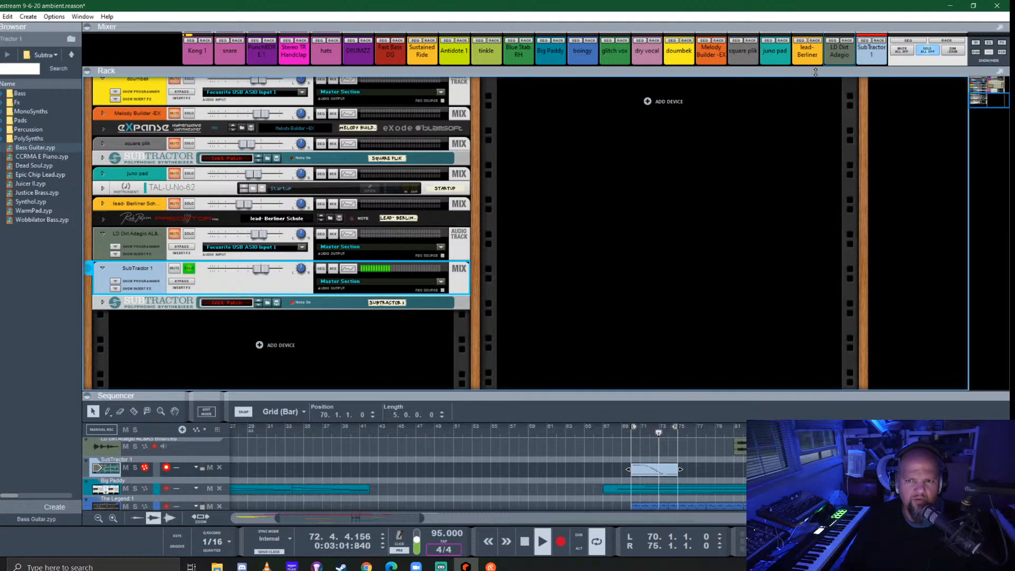
mouse_move(815, 72)
left_mouse_down()
mouse_move(815, 290)
mouse_move(815, 78)
left_mouse_up()
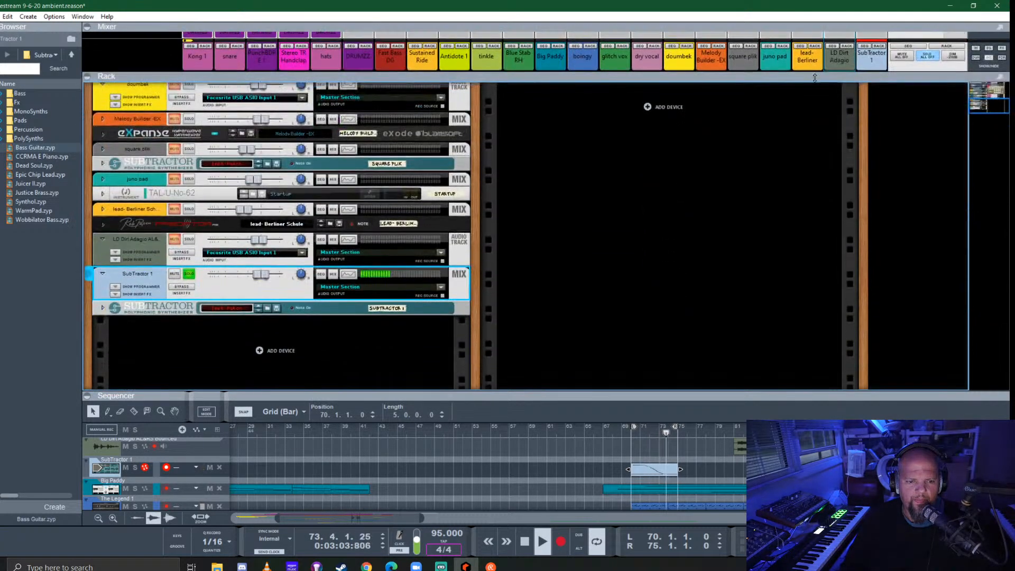
left_click(350, 275)
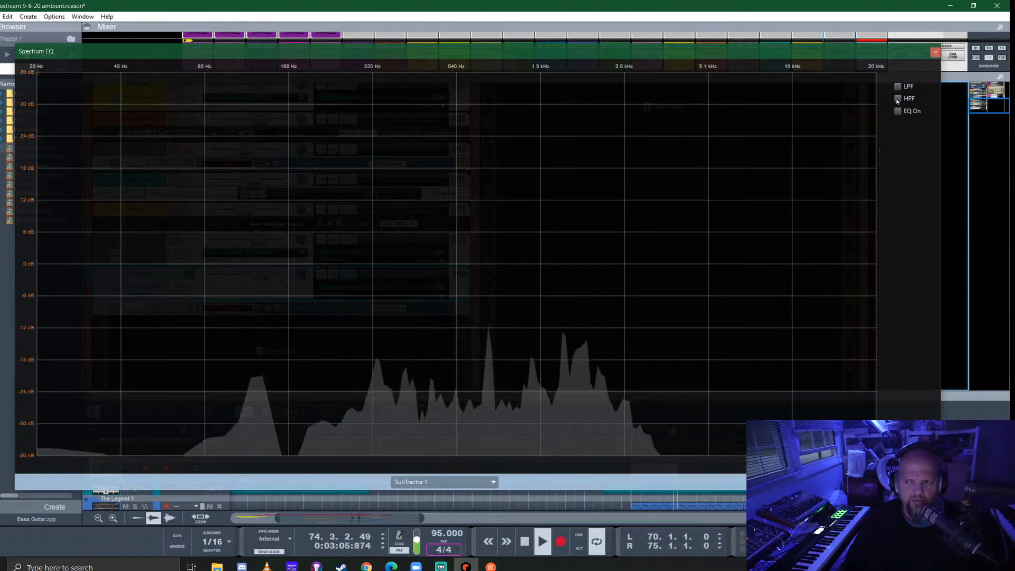
left_click(897, 99)
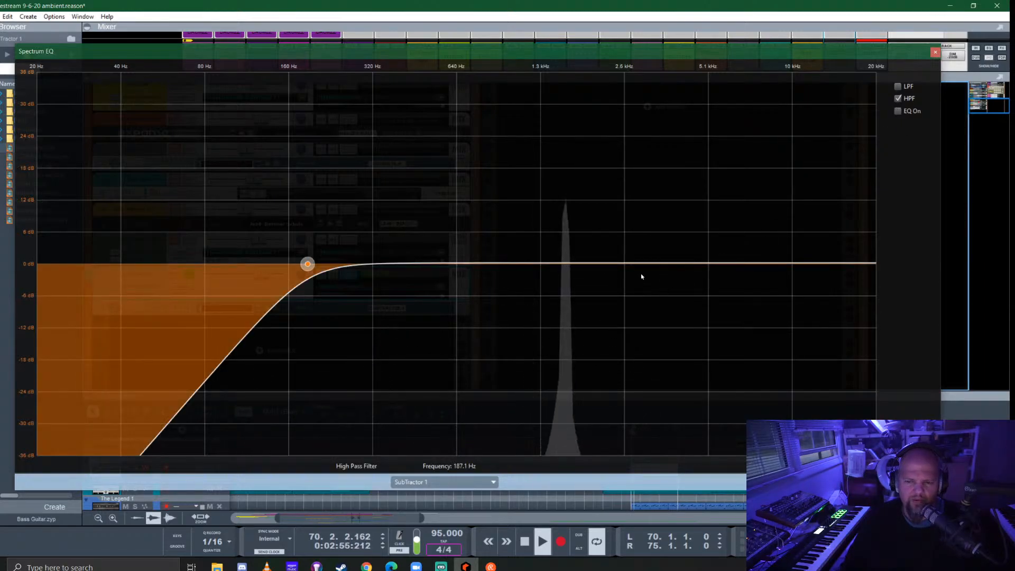
left_click(897, 111)
- Enable E Mode, boost the high mids about 6.35 dB at 1.57 kHz and set the high-pass filter to about 254 Hz
left_click(597, 264)
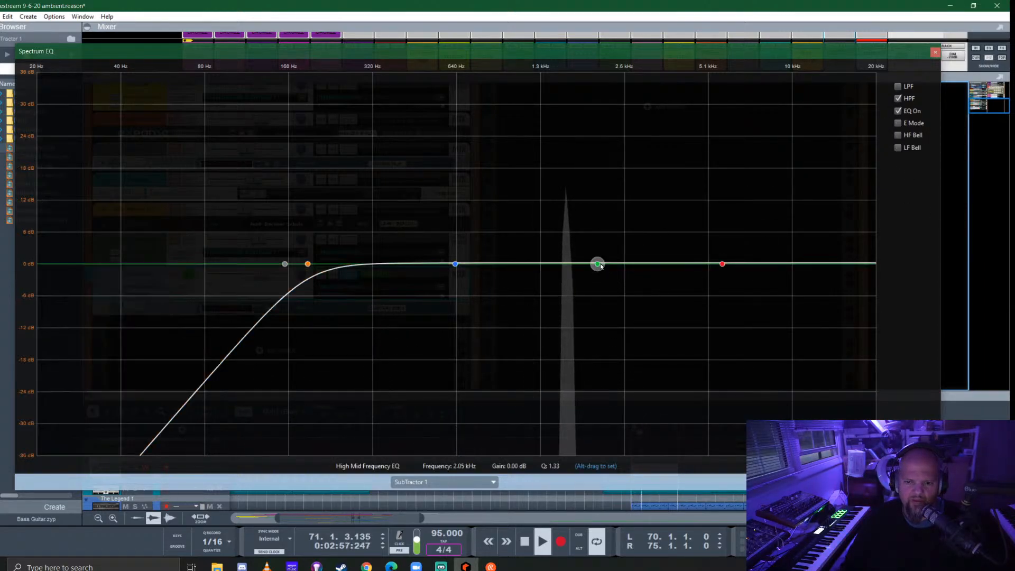
left_click_drag(598, 264, 559, 224)
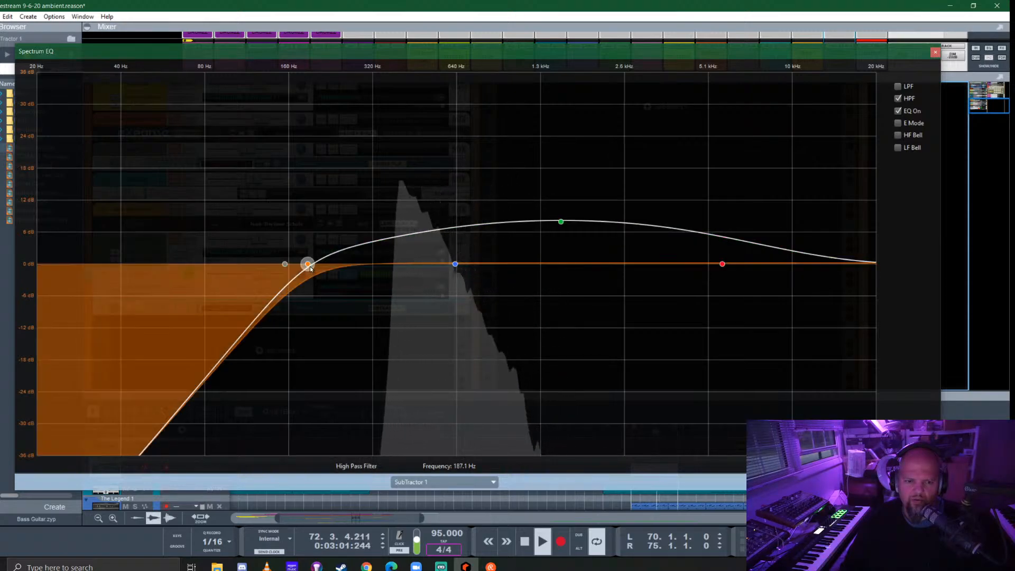
left_click_drag(310, 267, 344, 265)
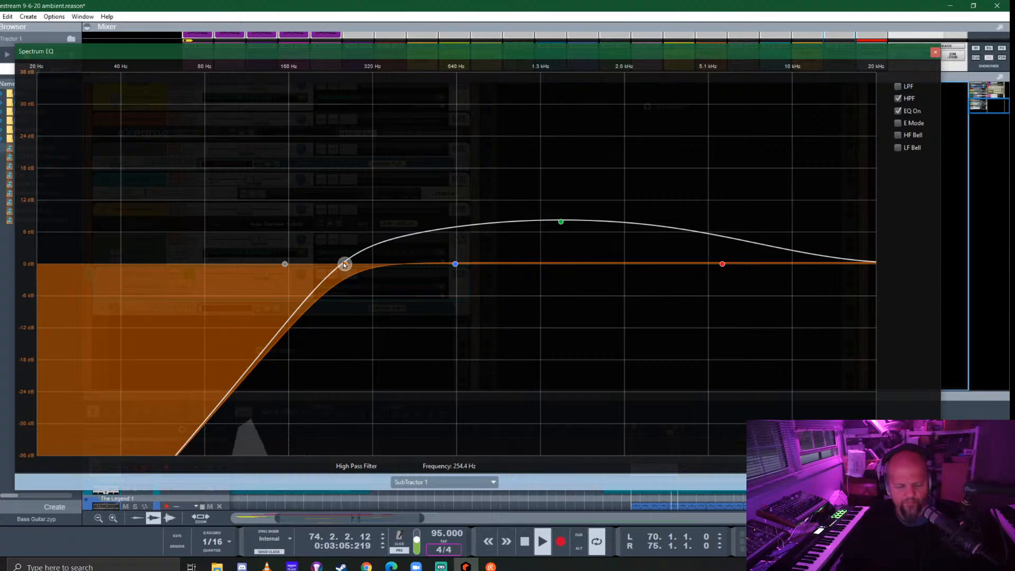
left_click(899, 123)
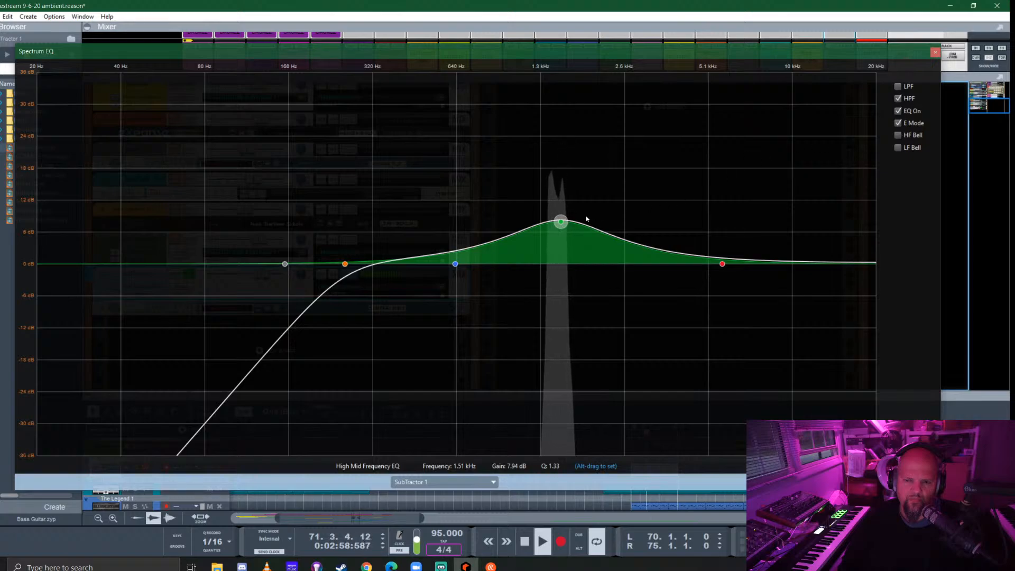
left_click_drag(560, 221, 567, 245)
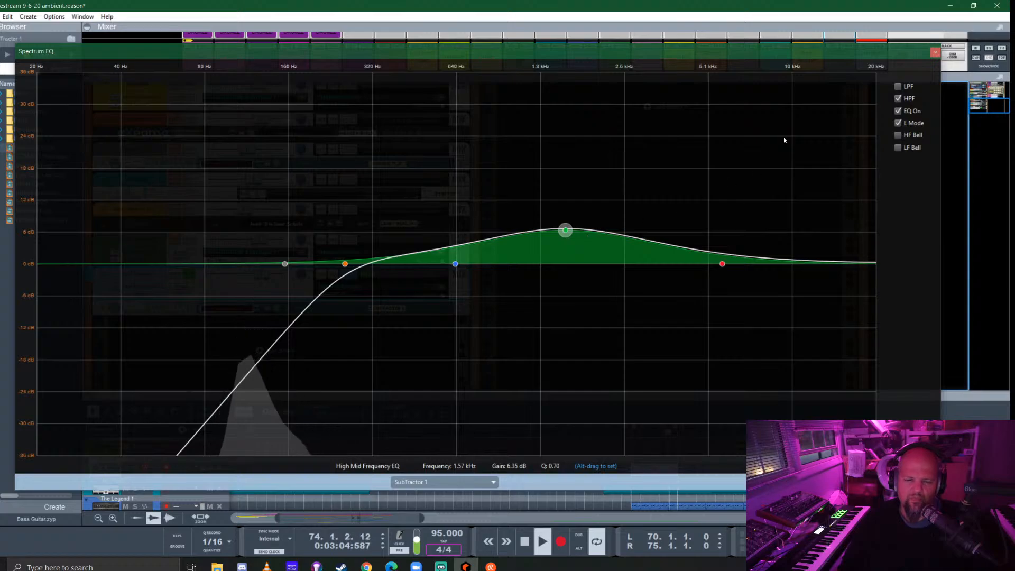
left_click(935, 52)
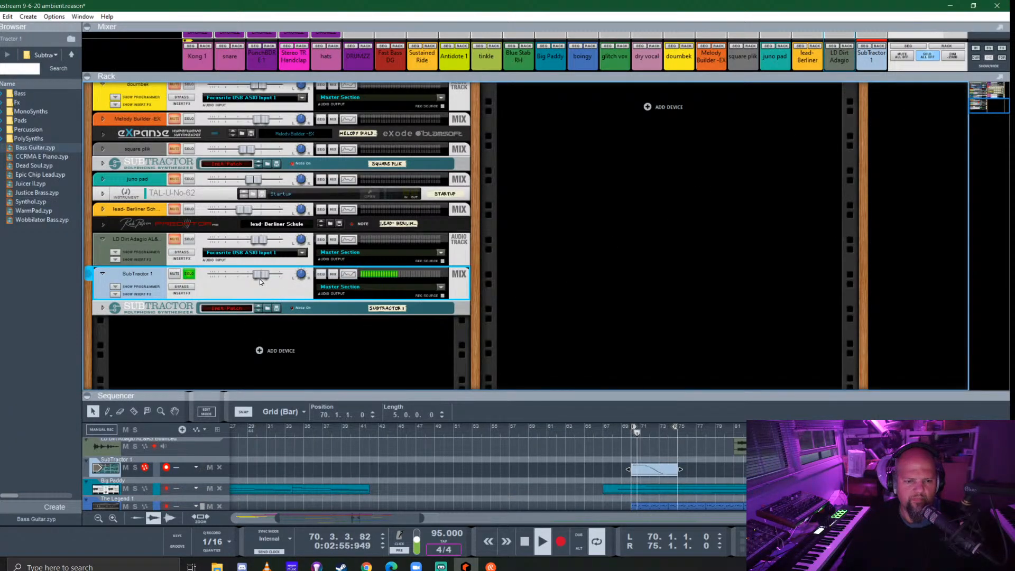
- Enlarge the mixer and turn on FX sends 1 and 7 for the SubTractor channel
left_click_drag(727, 160, 728, 315)
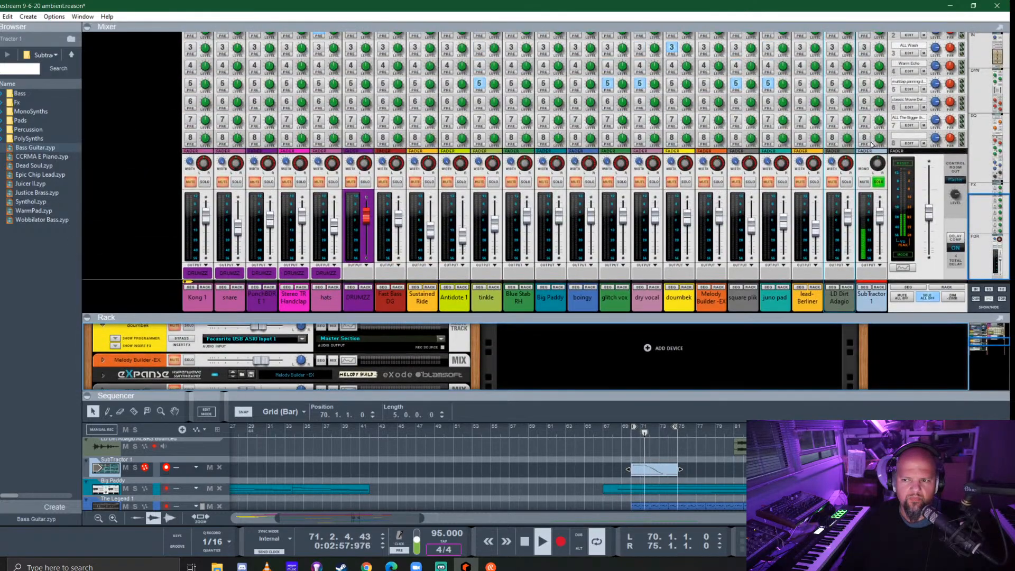
scroll(866, 127, "up", 2)
left_click(865, 132)
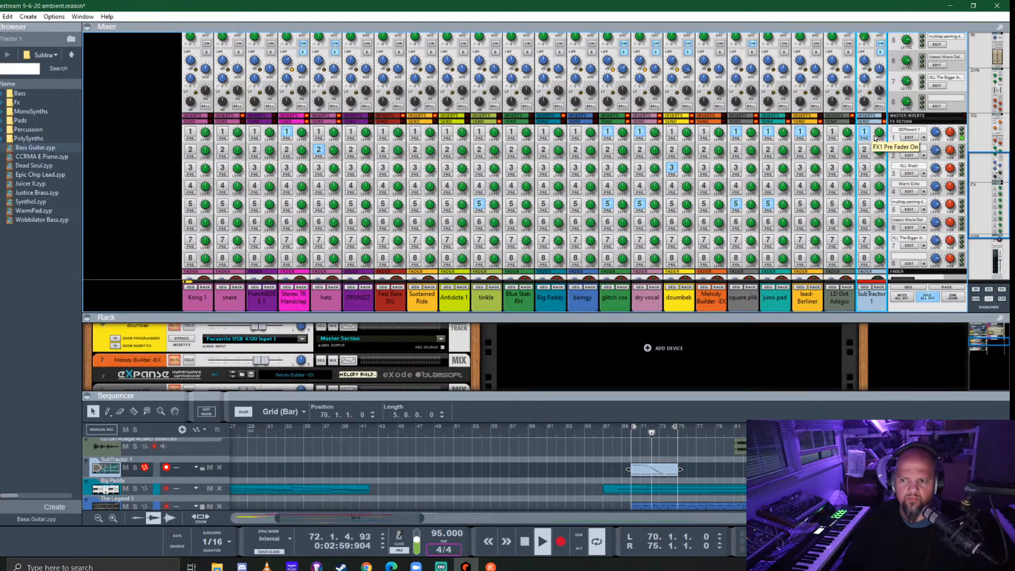
scroll(895, 184, "down", 2)
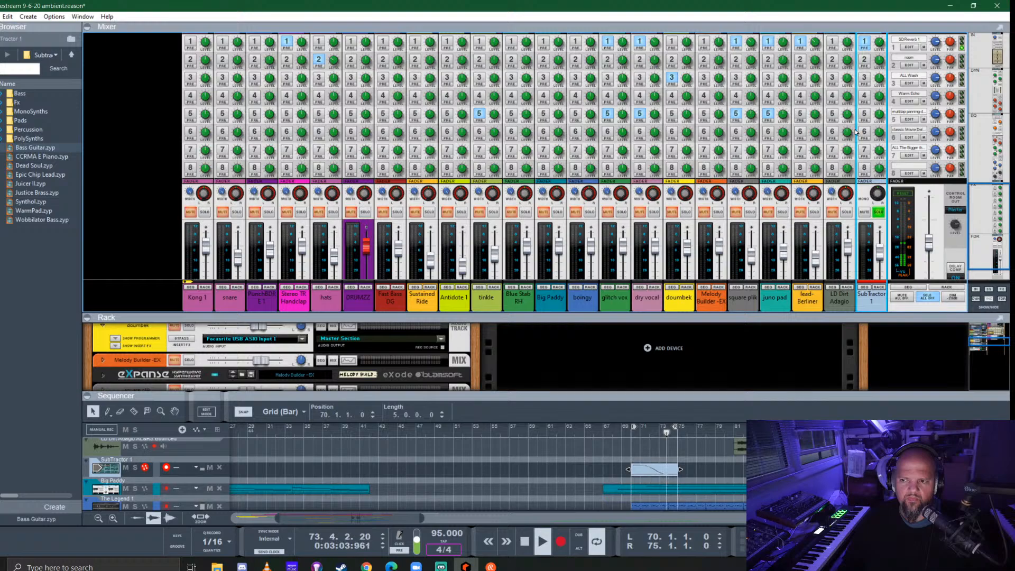
left_click(863, 149)
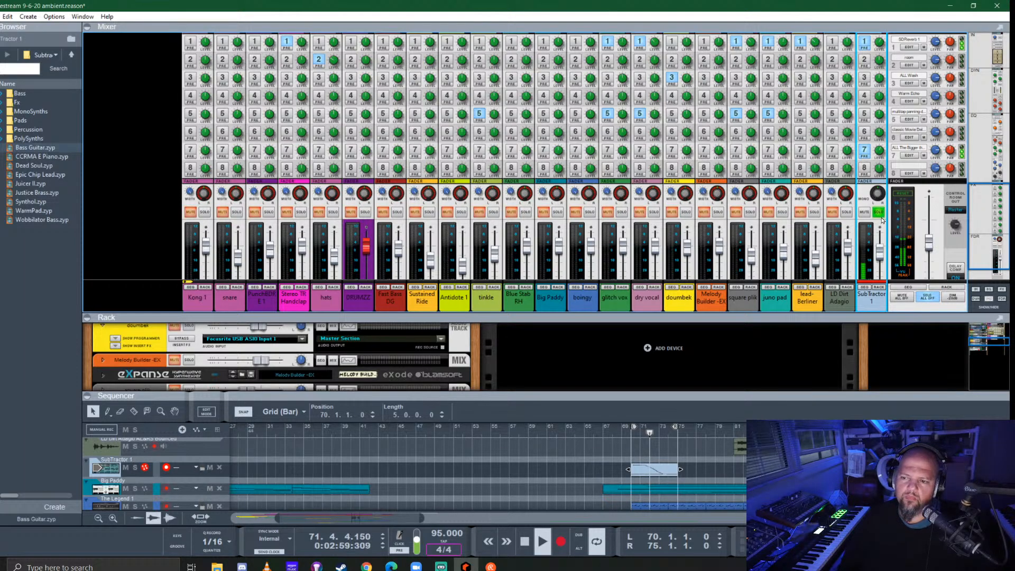
- Unsolo the SubTractor and lower its channel fader slightly within the full mix
left_click(878, 211)
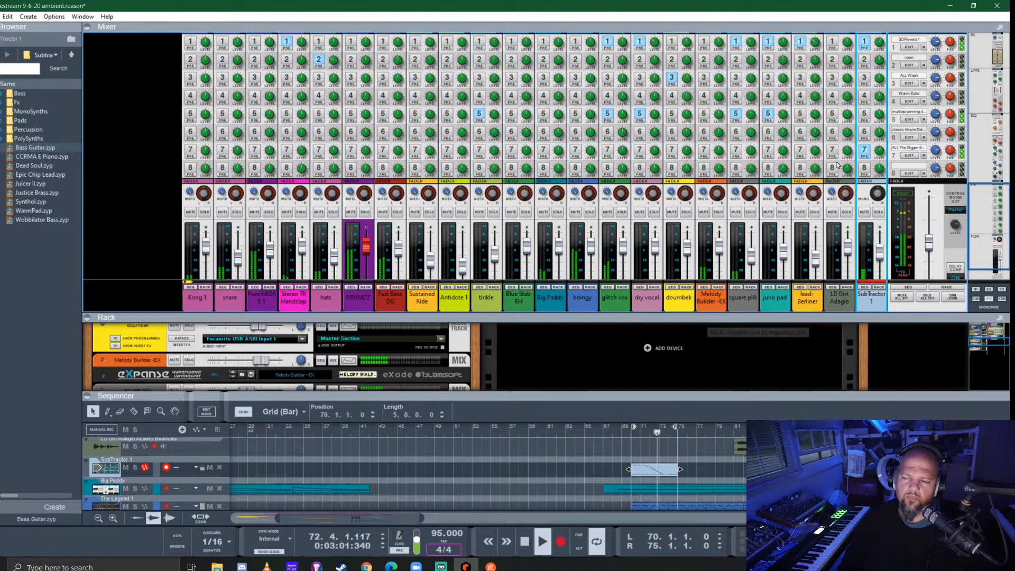
scroll(847, 140, "up", 2)
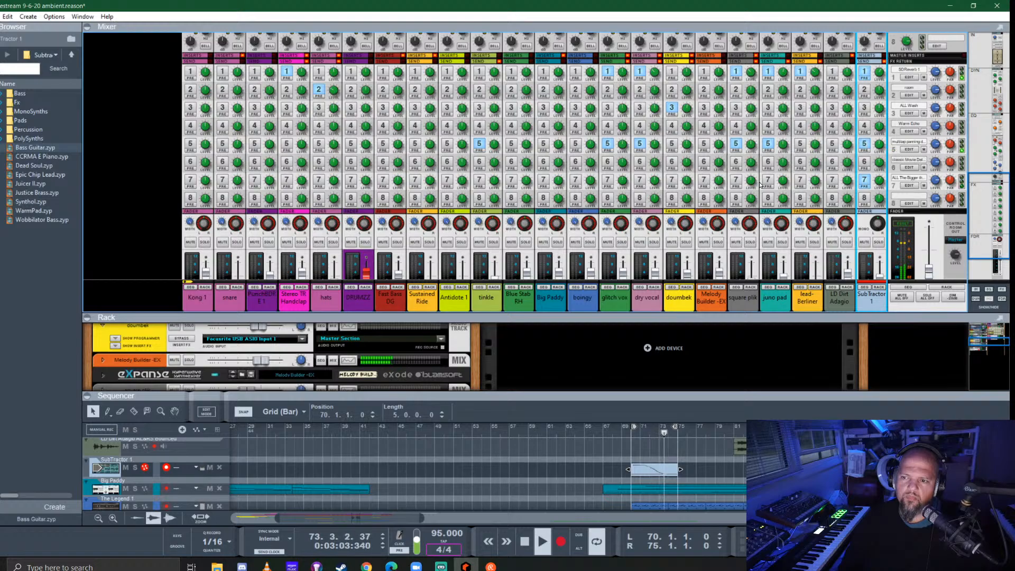
scroll(865, 143, "down", 2)
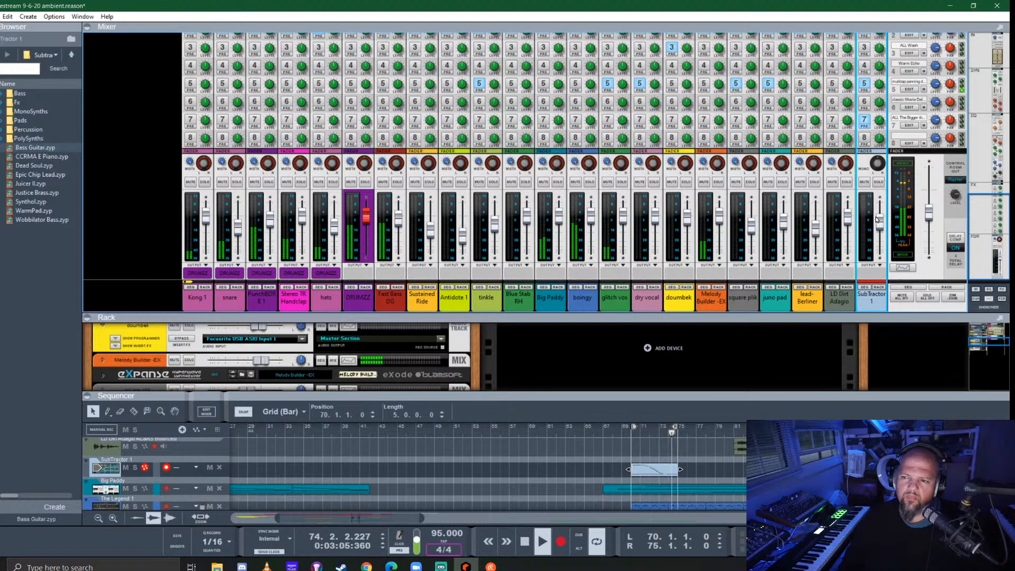
- Enlarge the sequencer, move the left locator to bar 66 and play the full mix from there with looping switched off
left_click_drag(714, 395, 706, 241)
key("space")
left_click(594, 274)
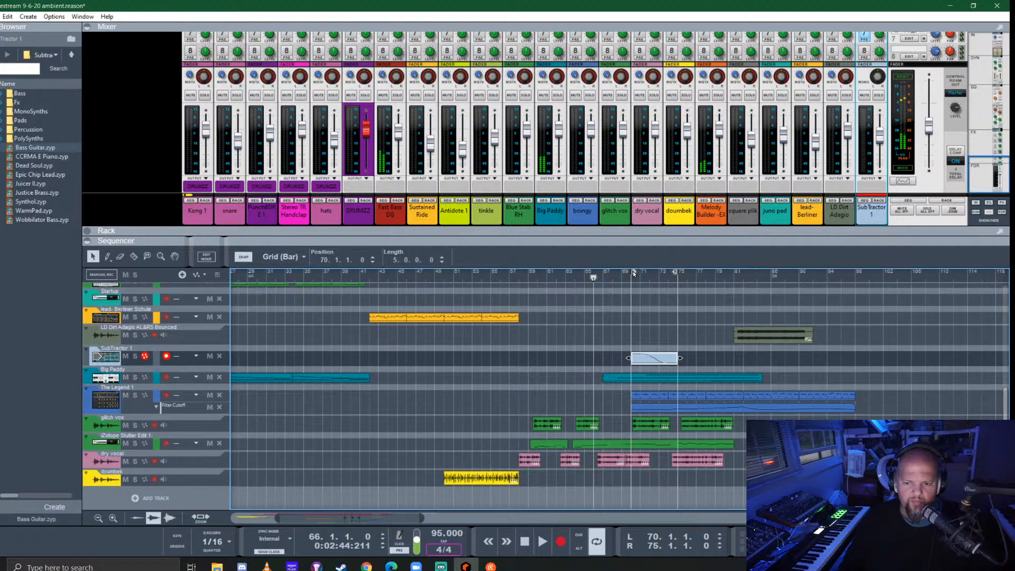
left_click_drag(633, 273, 594, 275)
key("space")
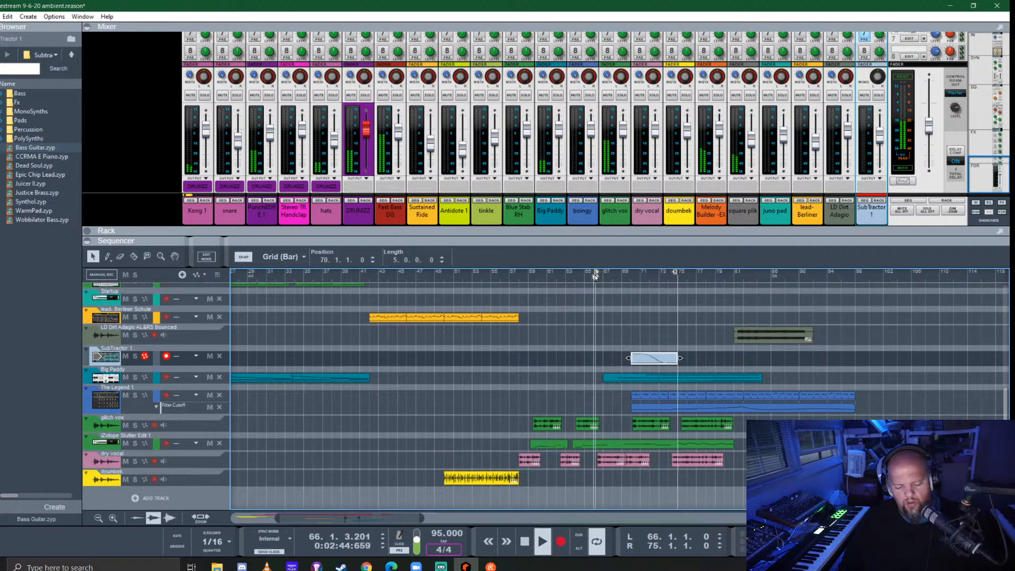
key("l")
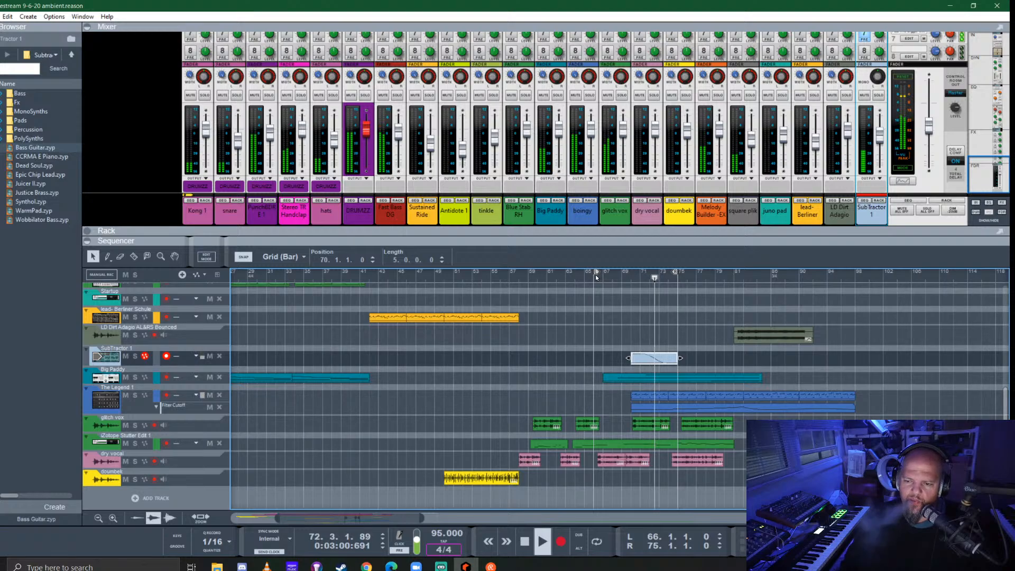
- Show the rack, unfold the SubTractor and lengthen its amp envelope release, replaying the mix from shortly before bar 70
left_click_drag(565, 239, 541, 463)
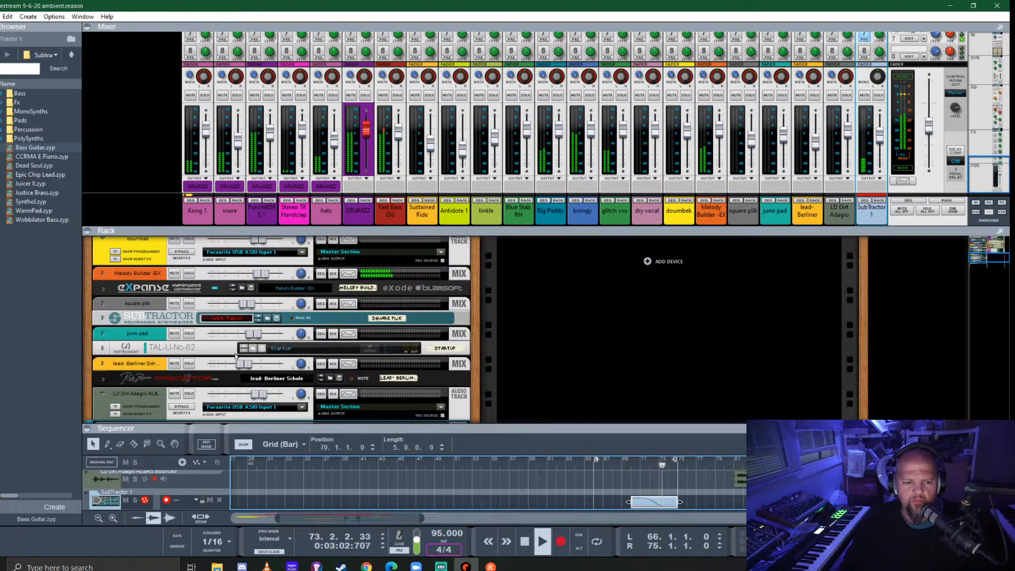
scroll(235, 355, "down", 3)
left_click(102, 374)
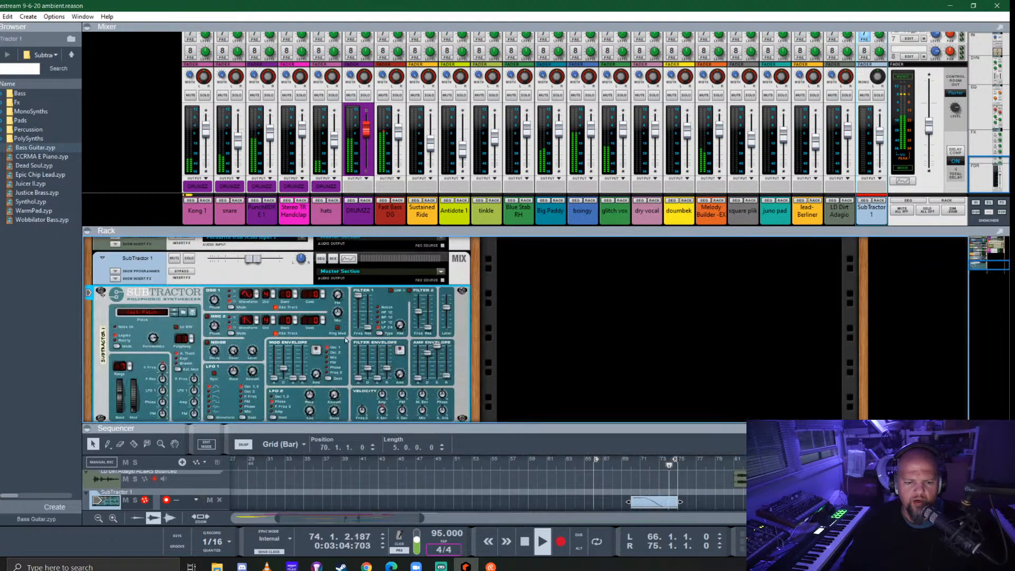
scroll(420, 313, "down", 2)
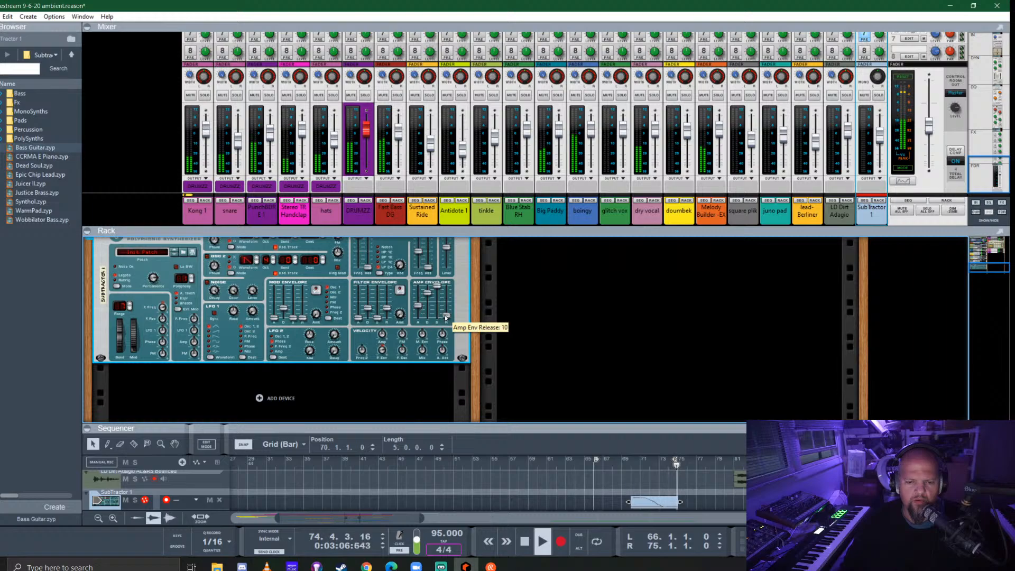
key("space")
left_click_drag(615, 462, 621, 461)
key("space")
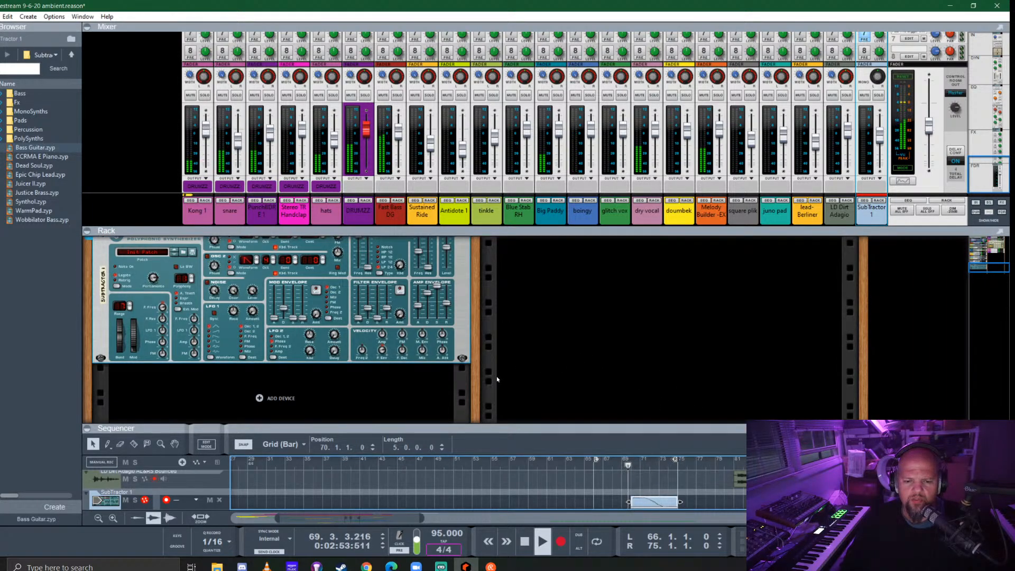
- Raise the SubTractor's amp envelope attack and play the mix again from bar 70
left_click(419, 307)
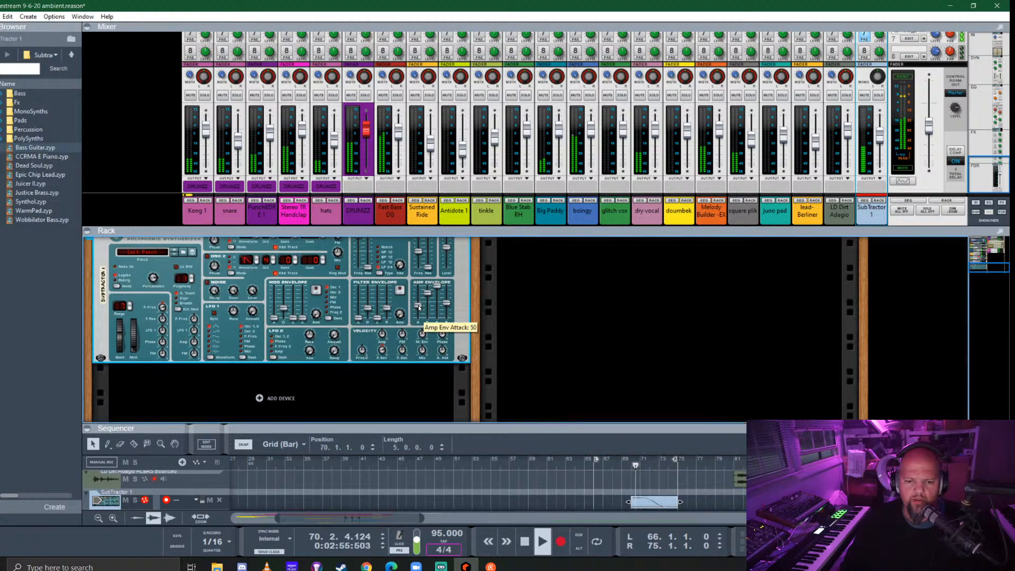
key("space")
left_click(630, 465)
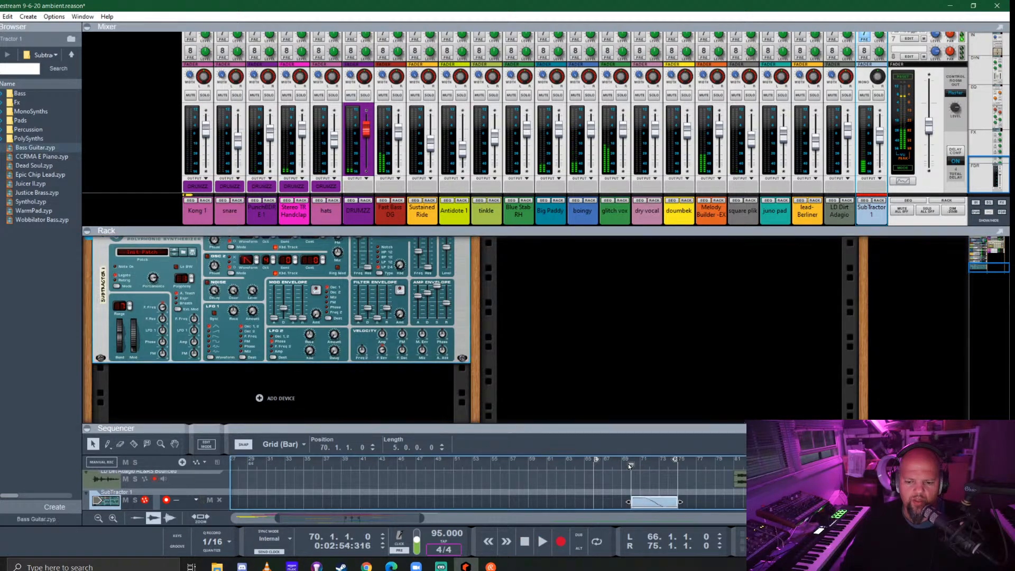
key("space")
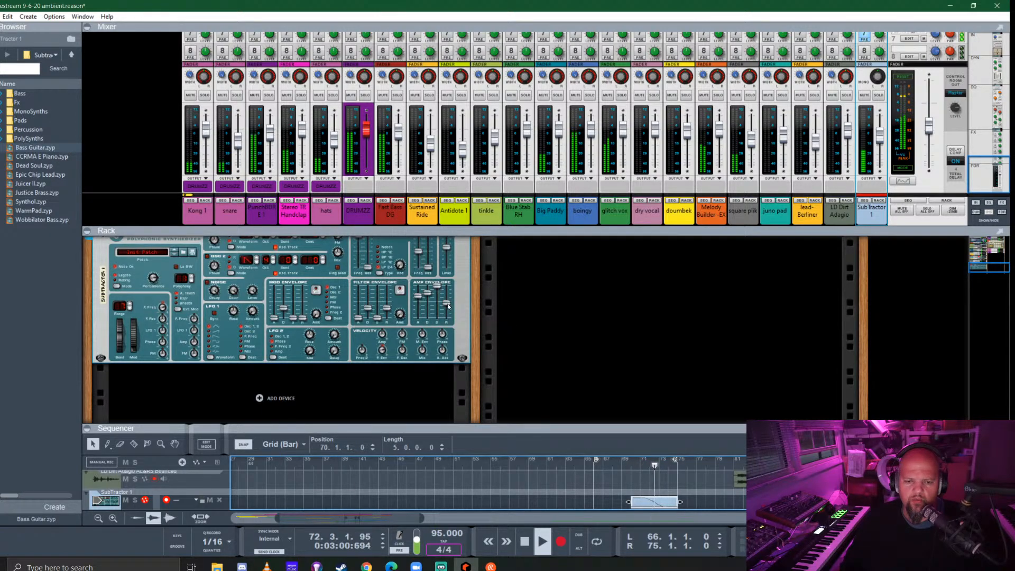
- Fold the SubTractor and its mix channel in the rack and enlarge the sequencer to full height
scroll(176, 350, "up", 3)
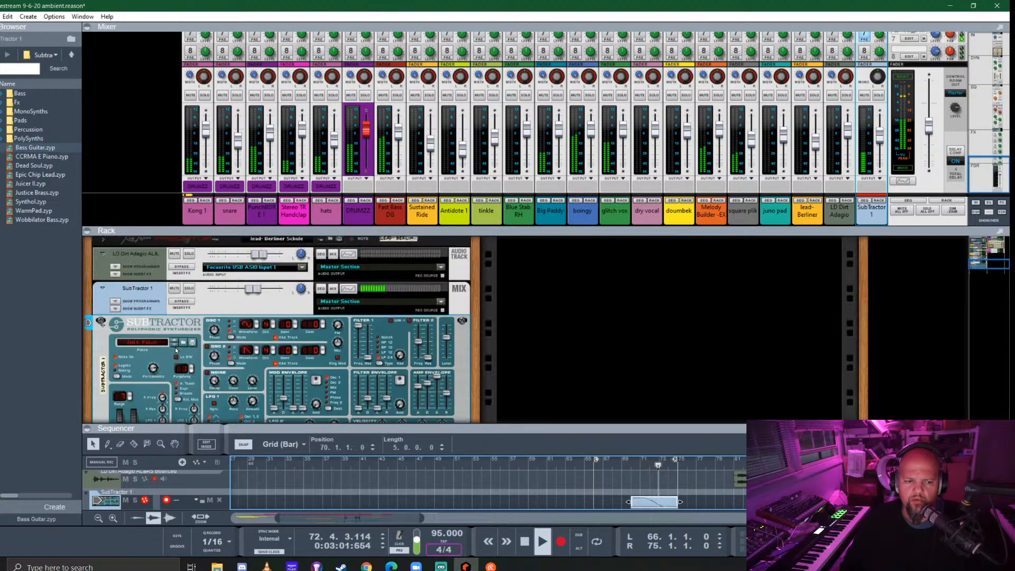
left_click(102, 322)
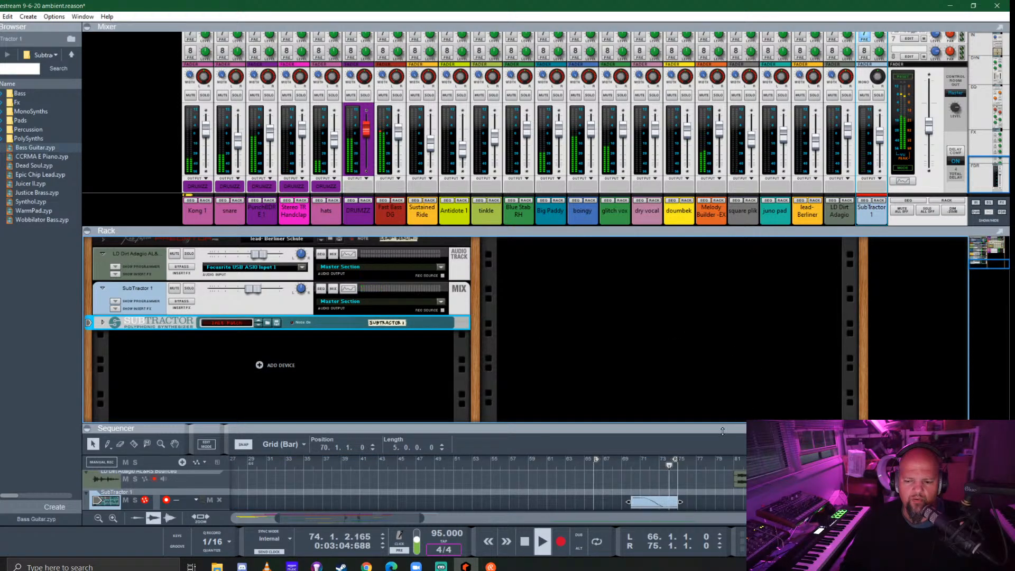
left_click_drag(692, 427, 614, 397)
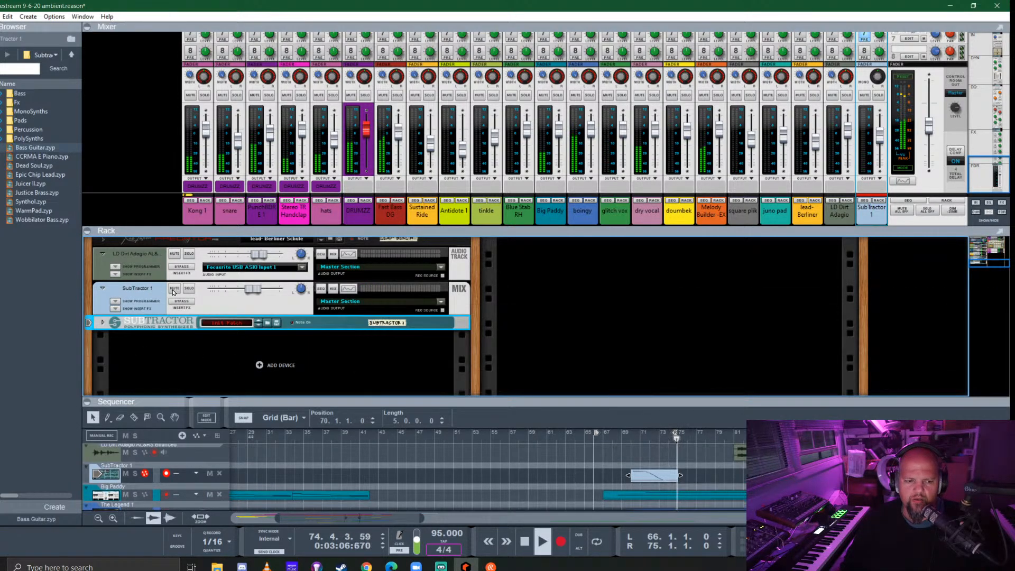
left_click(100, 288)
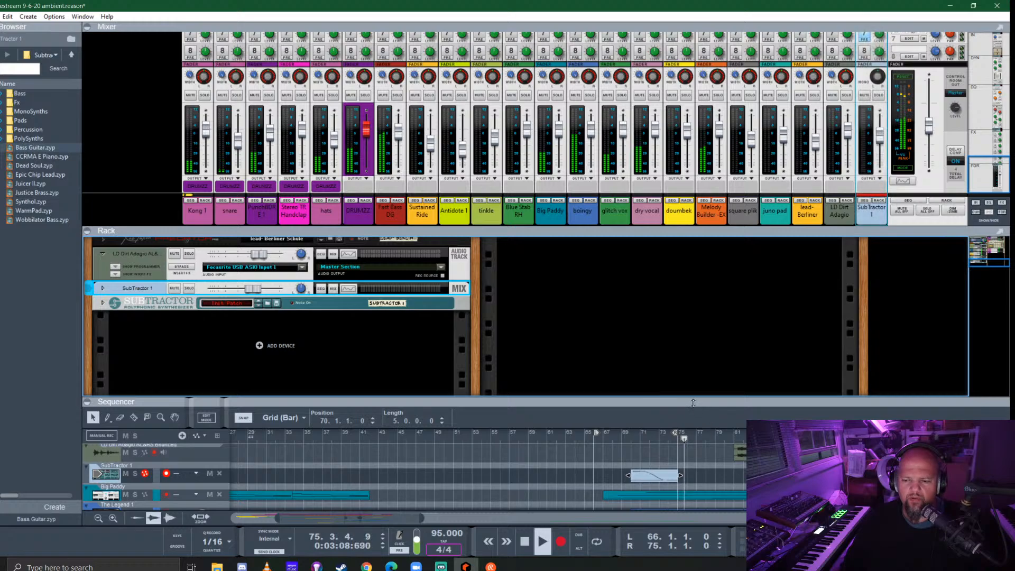
left_click_drag(660, 398, 713, 175)
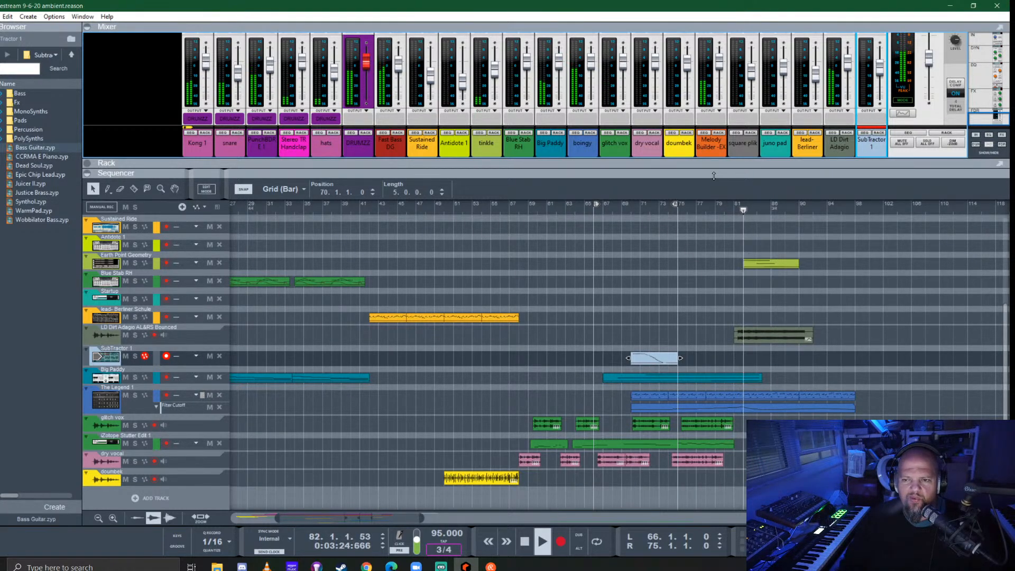
- Lower the LD Dirt Adagio channel fader slightly and set the locators to bars 90–98 around the last Fast Bass DG clip
left_click_drag(848, 62, 851, 70)
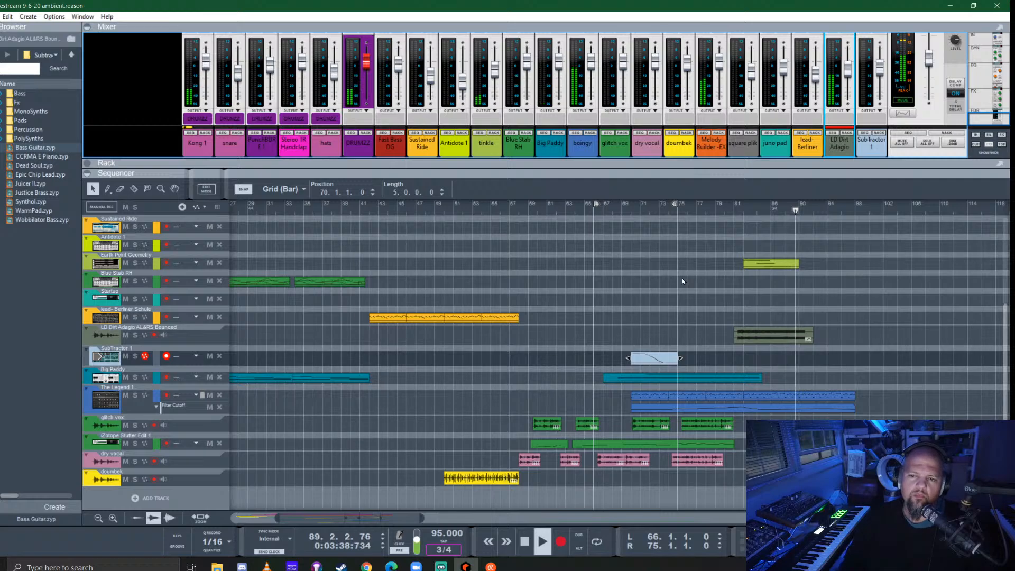
left_click_drag(733, 173, 734, 119)
scroll(804, 288, "up", 3)
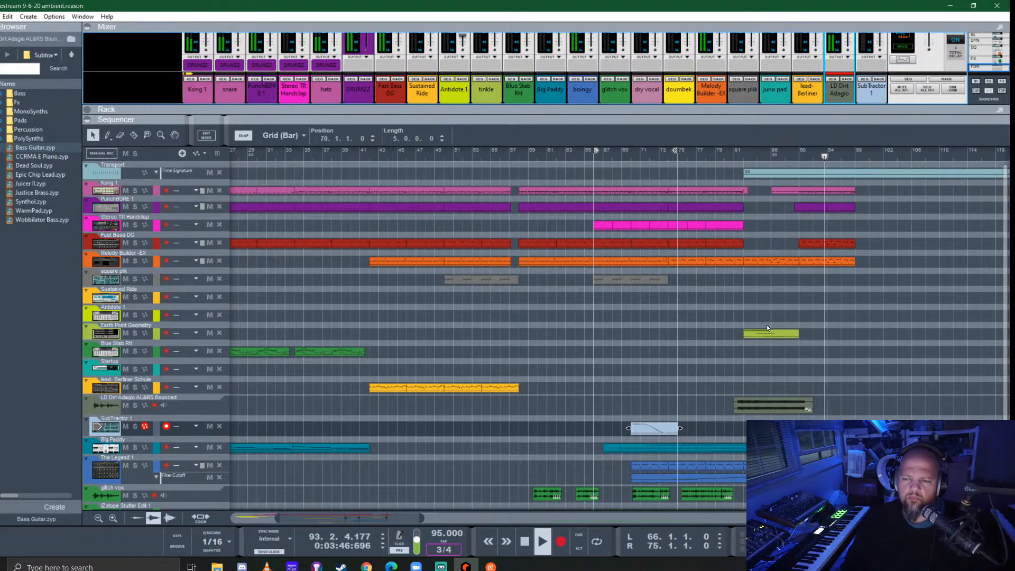
right_click(821, 242)
left_click(878, 344)
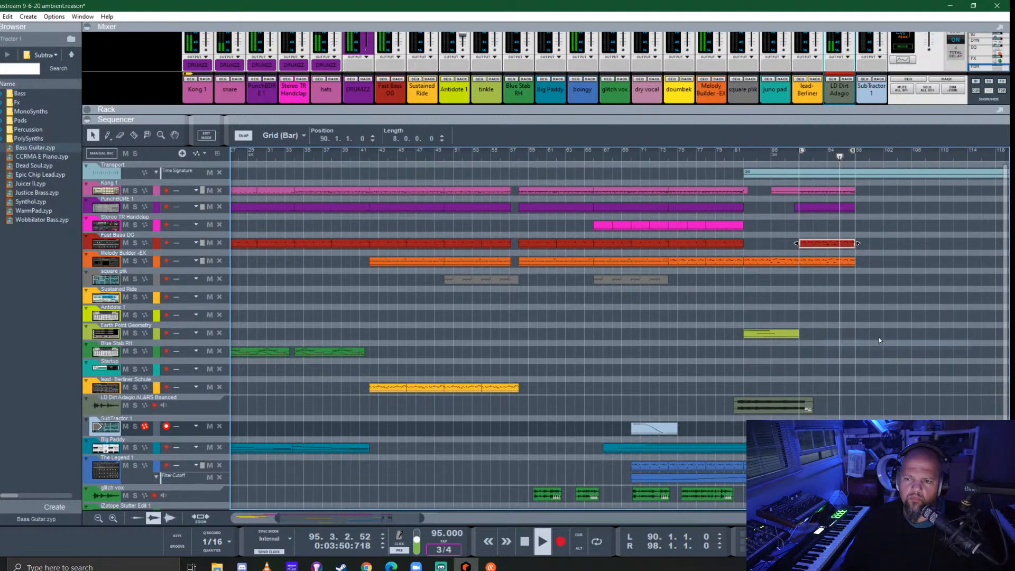
- Split the Kong and PunchBORE clips at bar 90, then copy the bar 90–98 drum, bass and melody clips to bar 98, with the right locator at 106
scroll(841, 410, "right", 5)
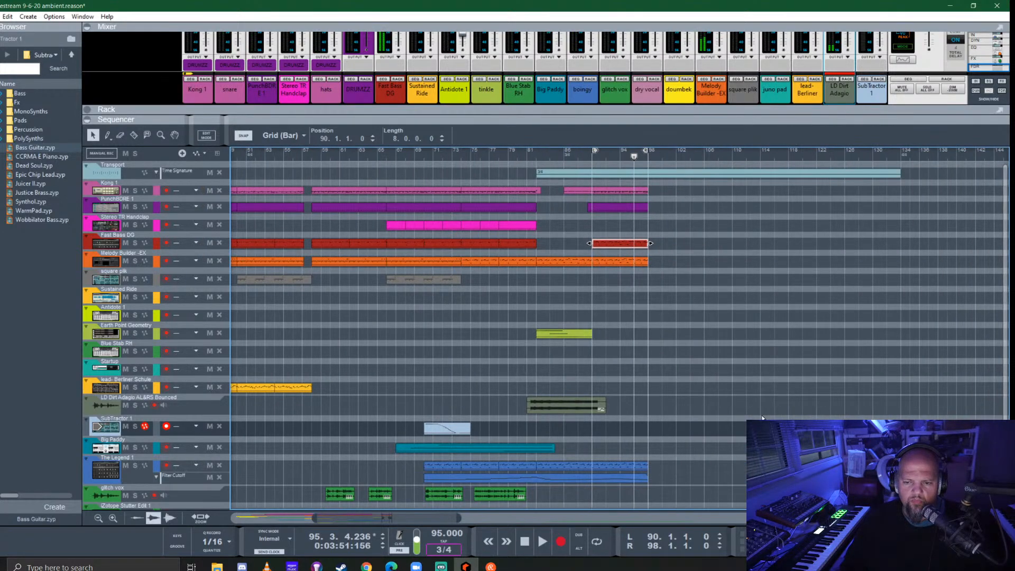
left_click_drag(689, 306, 609, 191)
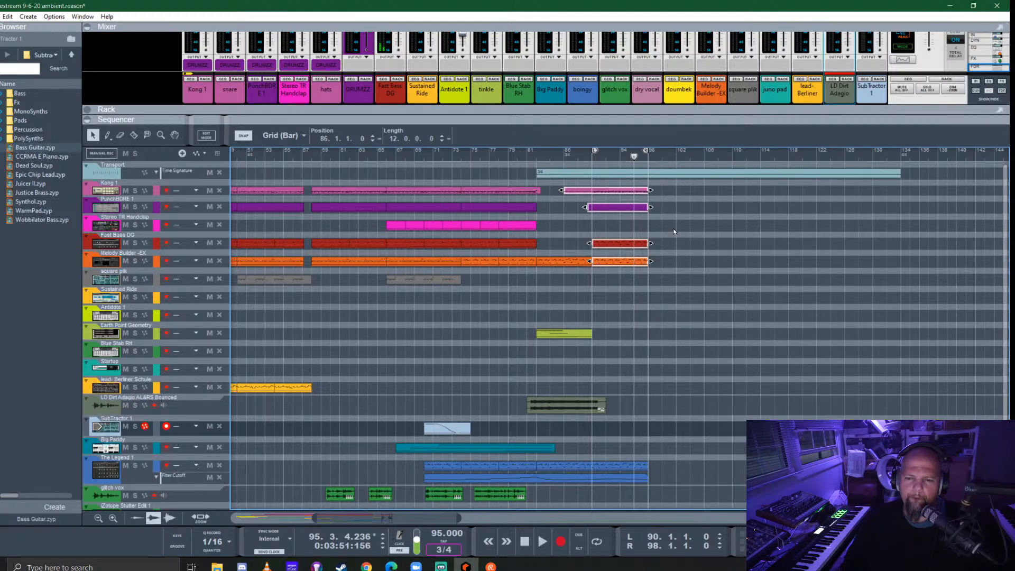
left_click(595, 191)
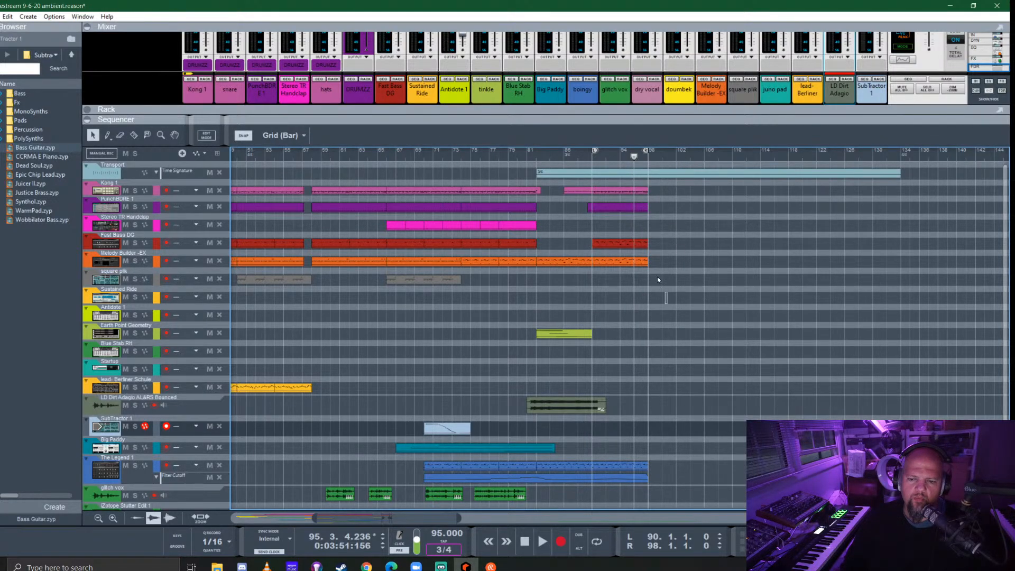
left_click_drag(607, 197, 661, 191)
left_click(702, 153, "alt")
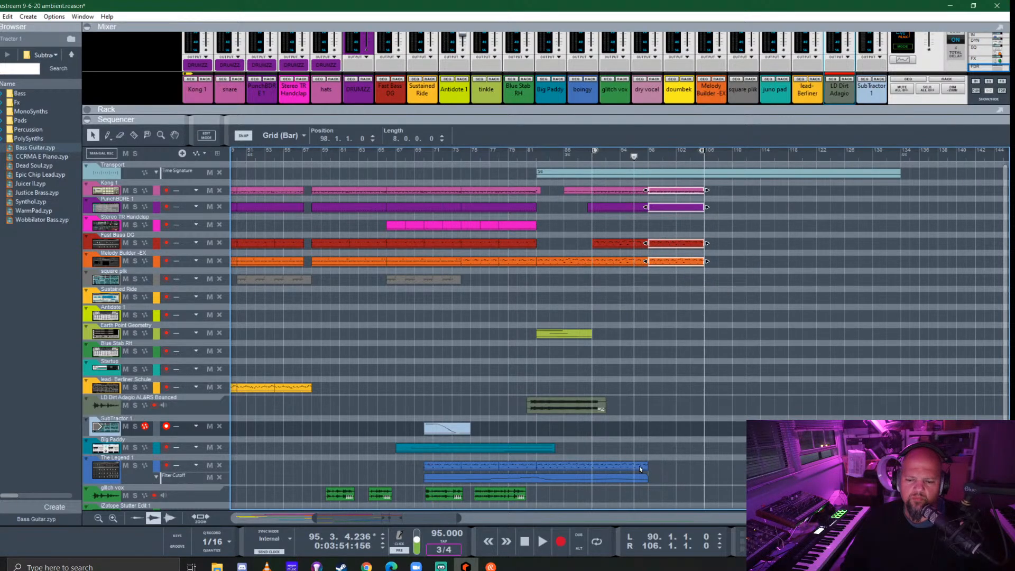
- Copy The Legend's closing note clips to fill bars 98–106 and extend its Filter Cutoff automation clip to bar 106
left_click_drag(669, 484, 672, 454)
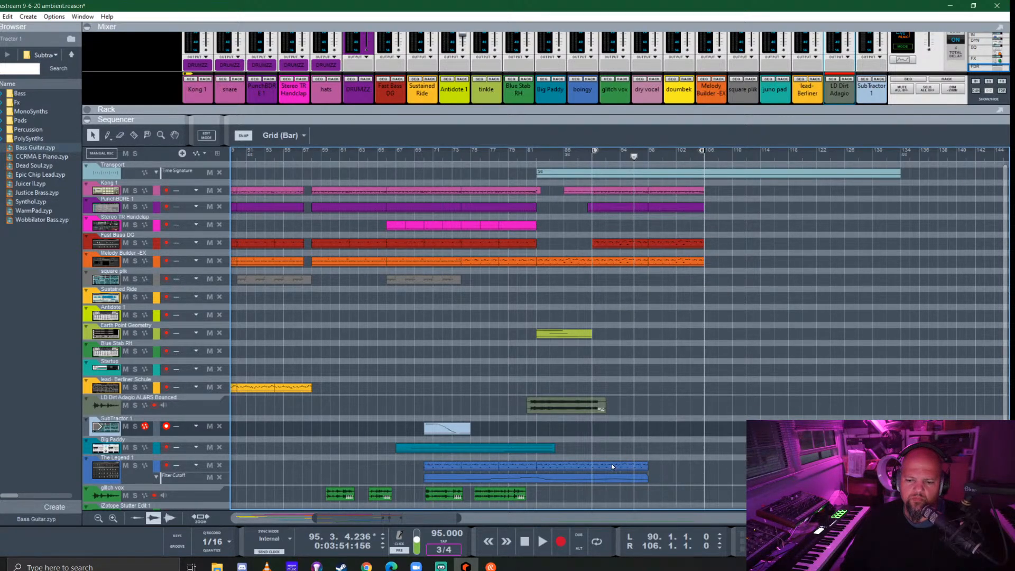
left_click_drag(611, 465, 694, 475)
left_click(647, 478)
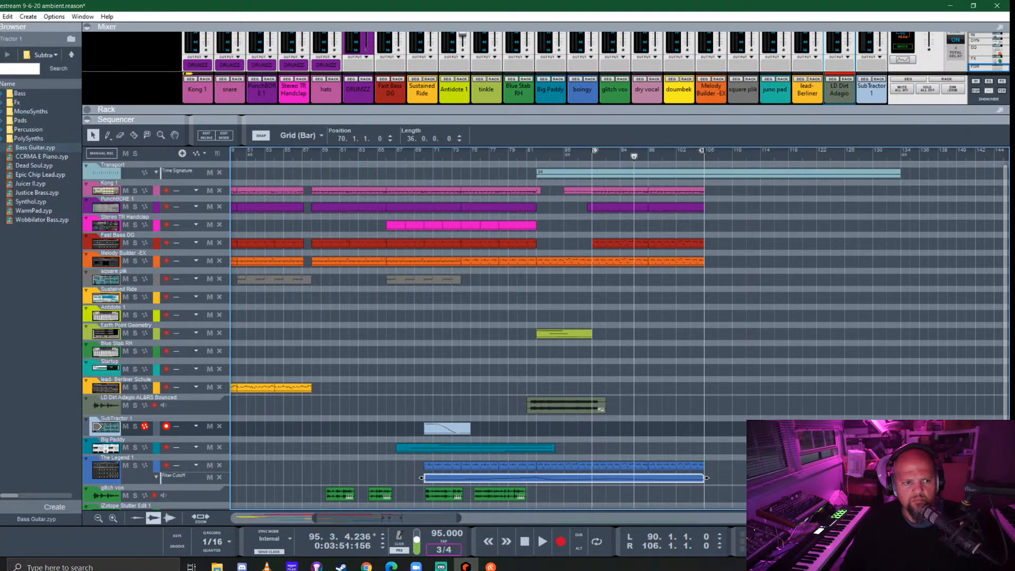
- Browse the instrument devices, show the rack and add a Malström Graintable Synthesizer below the SubTractor
left_click(1, 91)
scroll(37, 222, "down", 5)
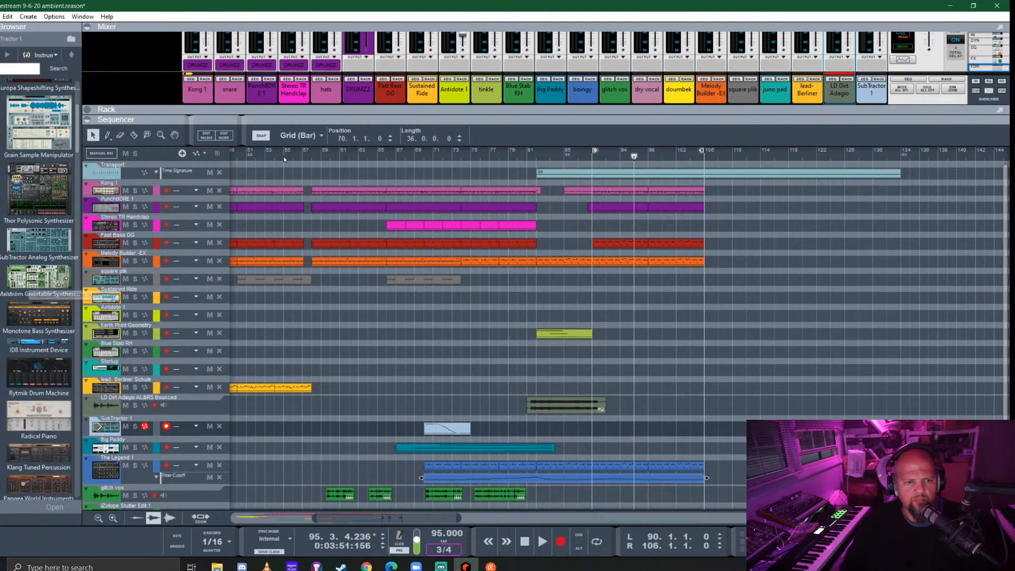
left_click_drag(301, 118, 329, 472)
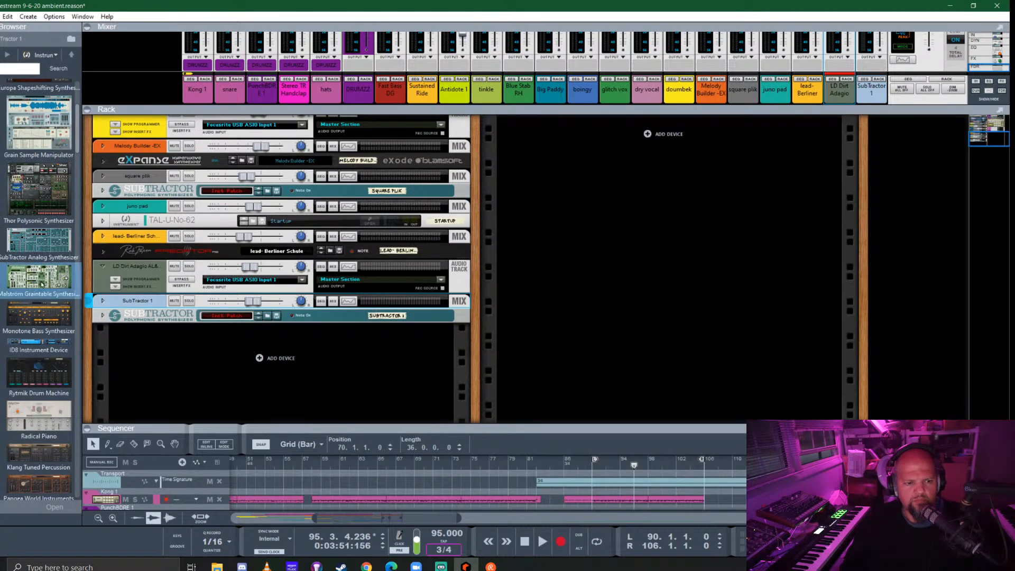
left_click_drag(39, 278, 248, 355)
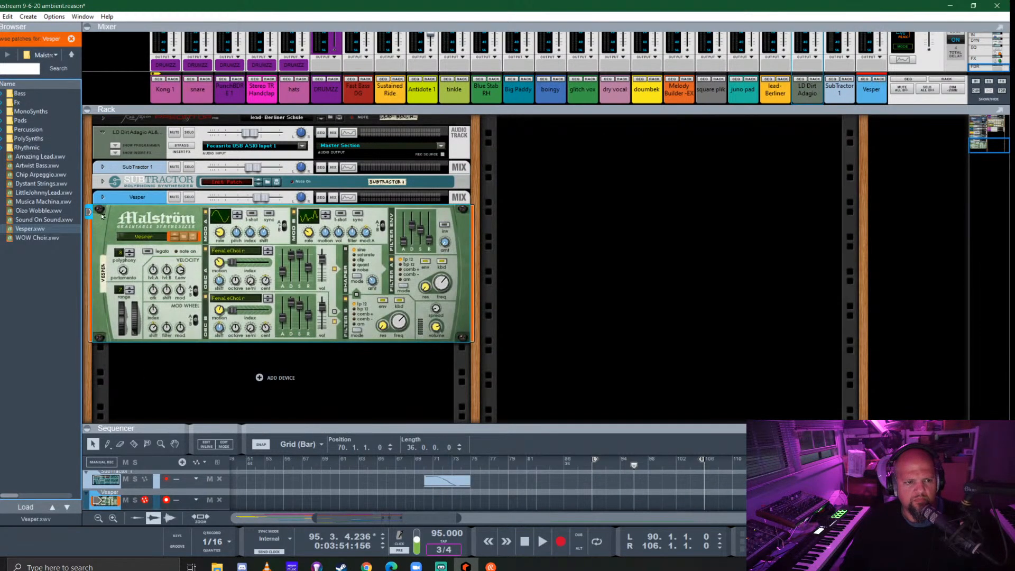
- Look through the Malström's MonoSynths patch folder for a suitable sound and return to the main patch list
double_click(31, 112)
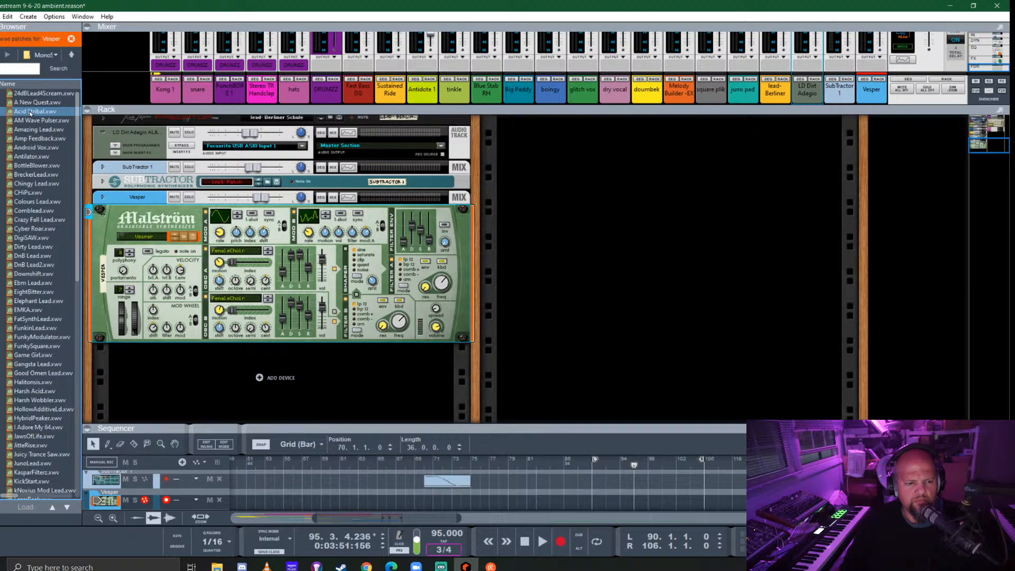
left_click(32, 193)
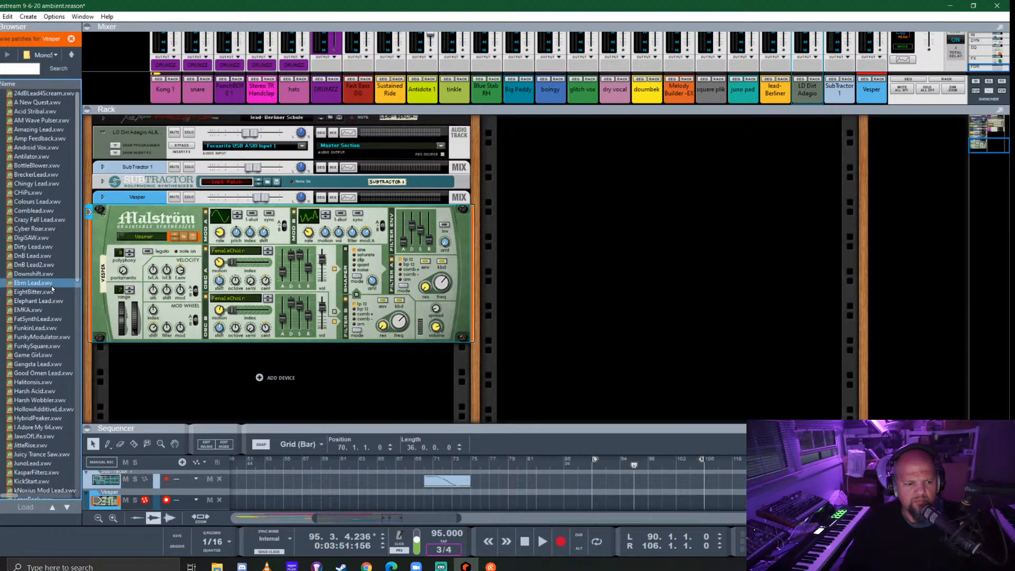
left_click(52, 291)
left_click(63, 209)
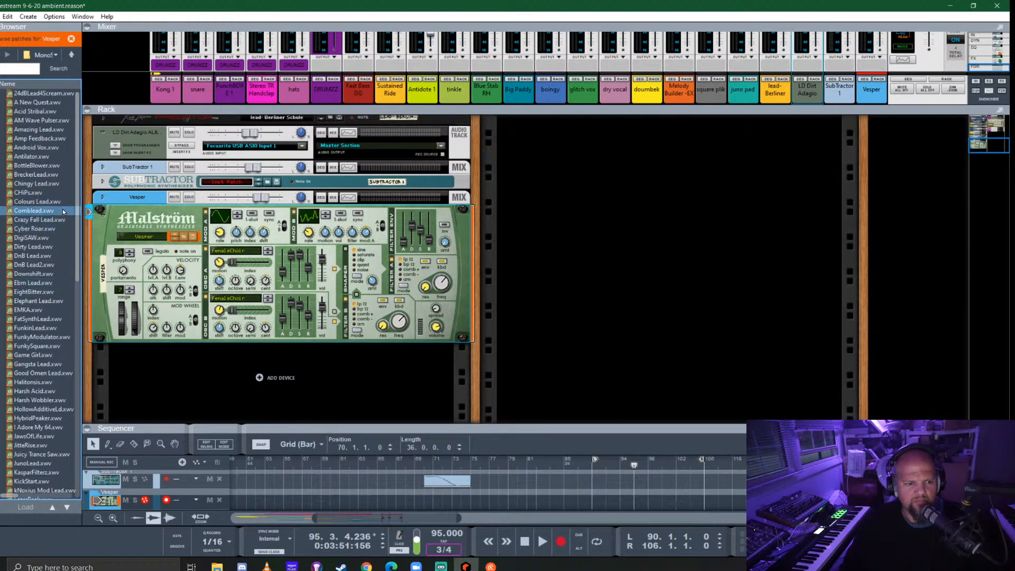
left_click(60, 238)
scroll(62, 265, "down", 4)
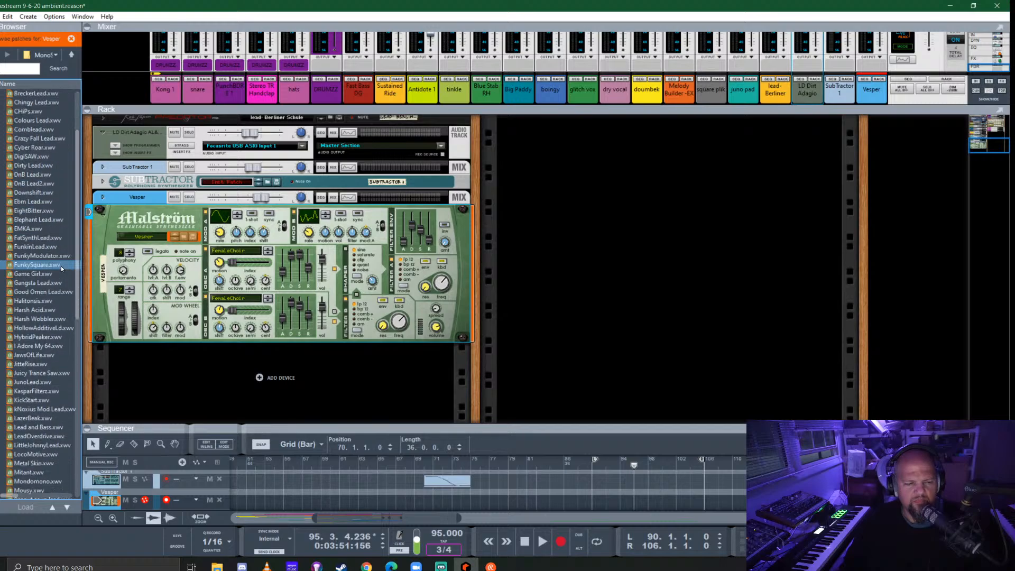
scroll(62, 264, "down", 4)
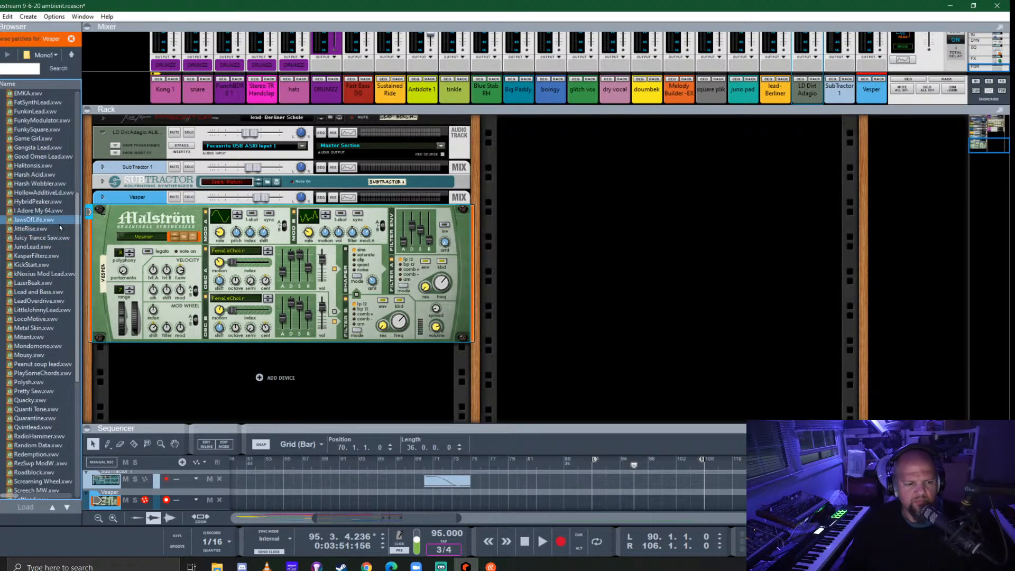
scroll(59, 224, "down", 4)
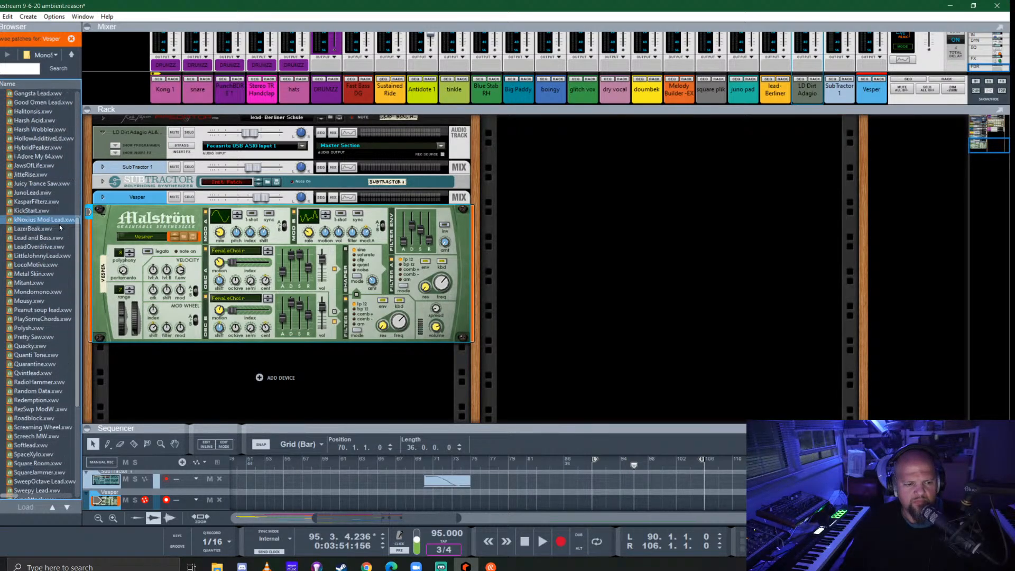
scroll(59, 225, "down", 5)
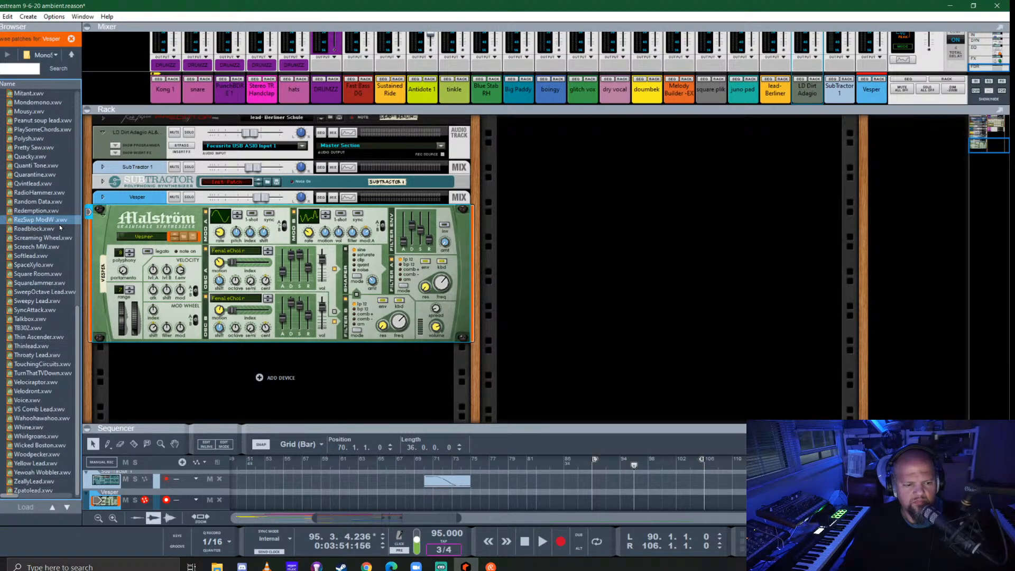
scroll(59, 224, "up", 10)
scroll(59, 224, "up", 7)
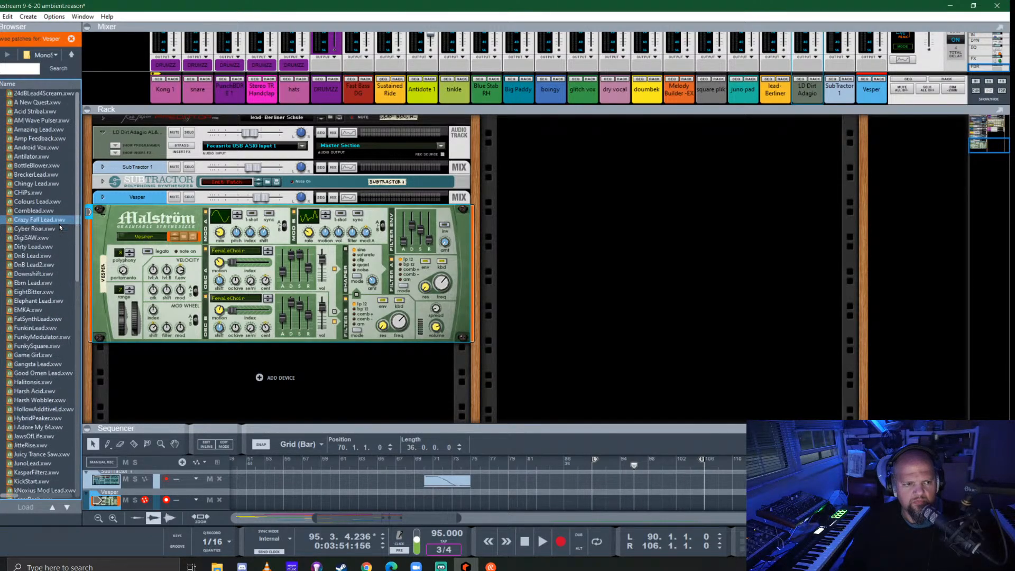
left_click(72, 55)
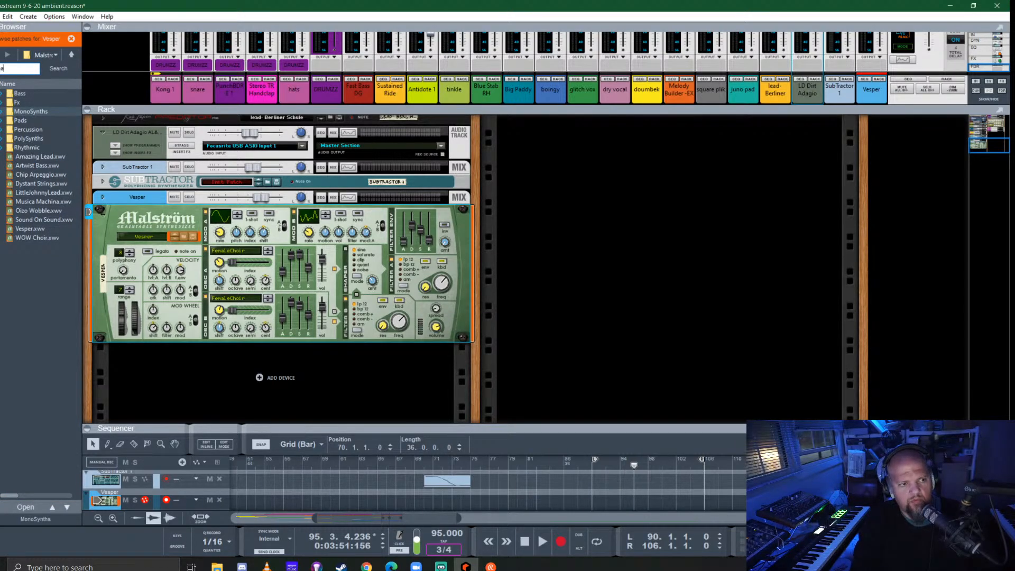
- Search the Malström patches, load Goawind.xwv into the new synth and end patch browsing
type("a")
key("Return")
double_click(24, 93)
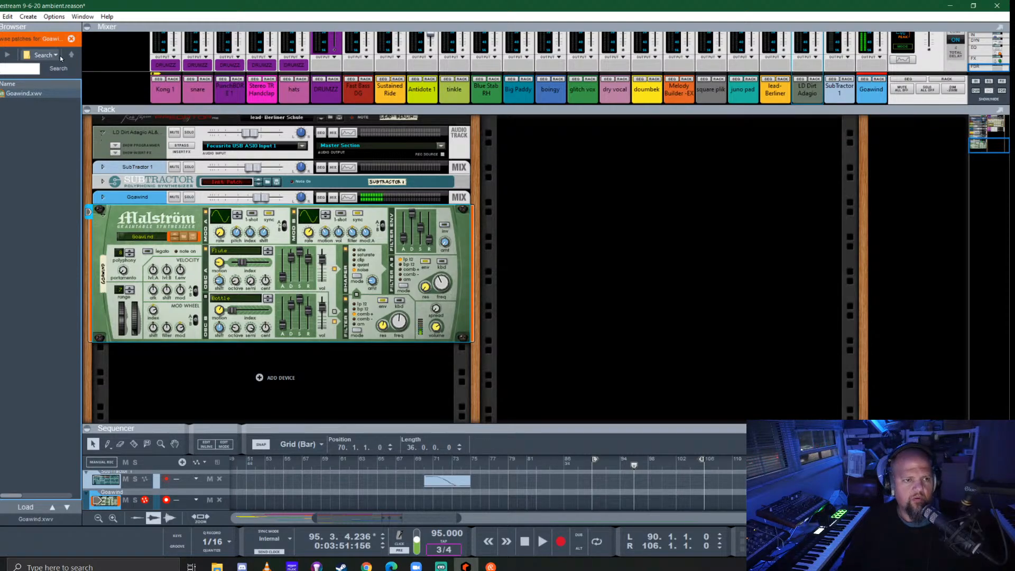
left_click(72, 39)
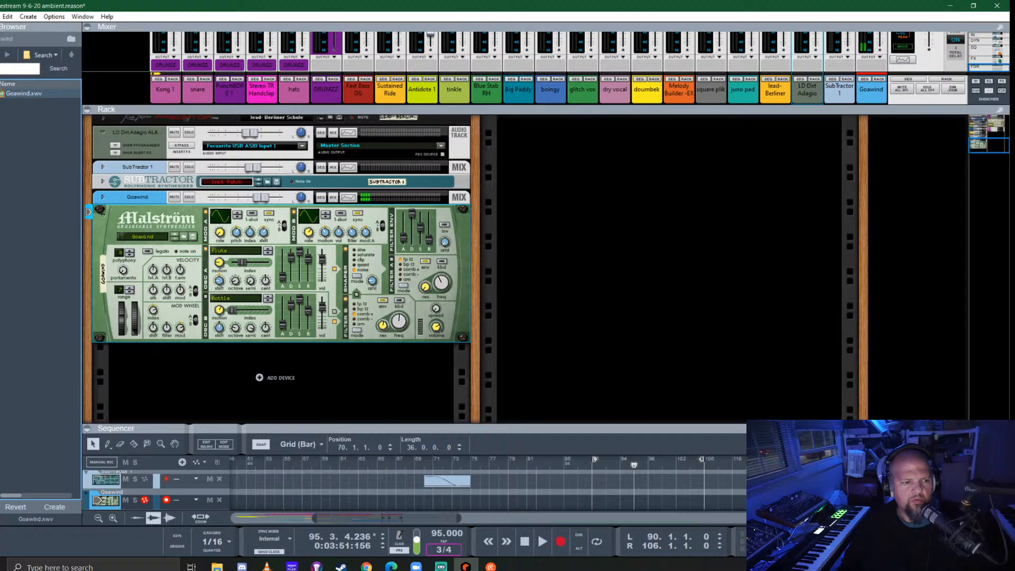
- Search the Rack Extensions for "goa" and try the Goa Trance -EX, Goa_Trams and ScrapeGoat JoMal patches on the new synth track
left_click(1, 126)
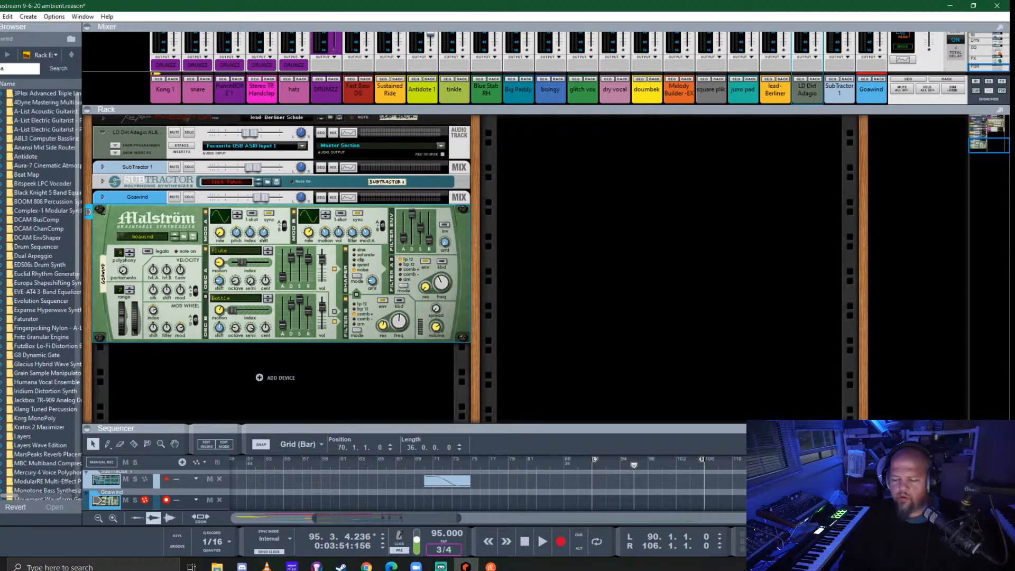
key("Return")
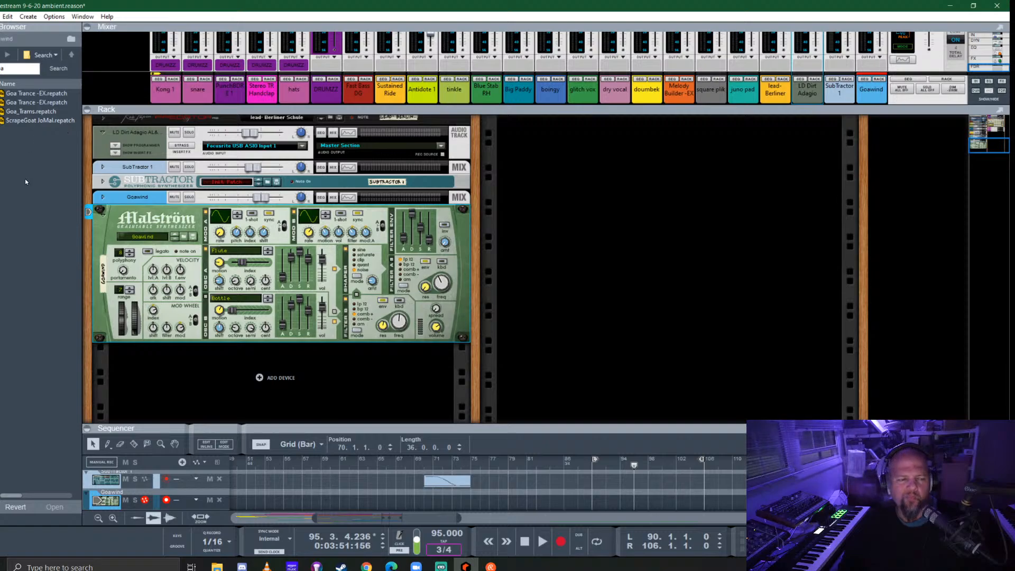
left_click(33, 121)
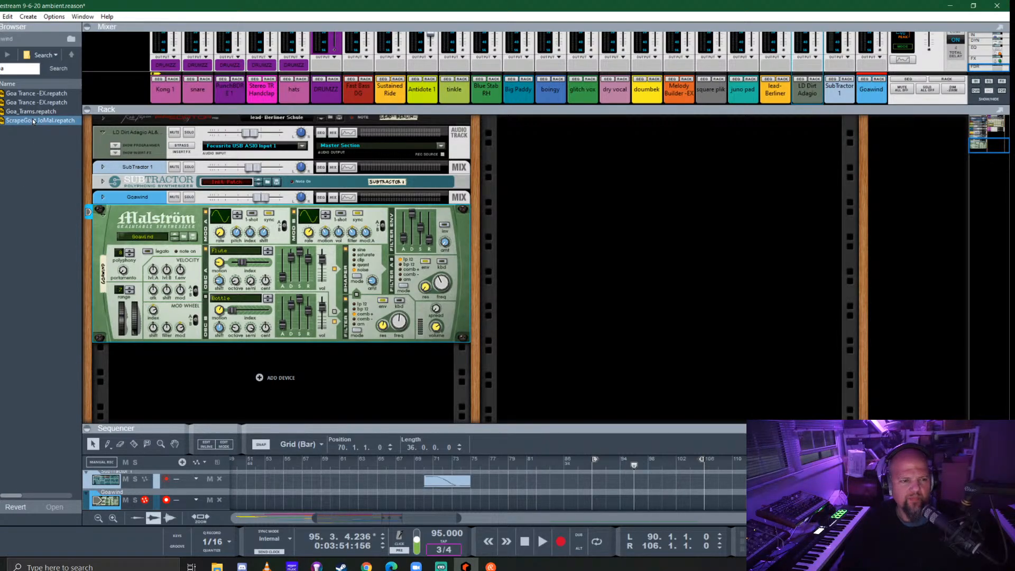
key("Up")
key("Up")
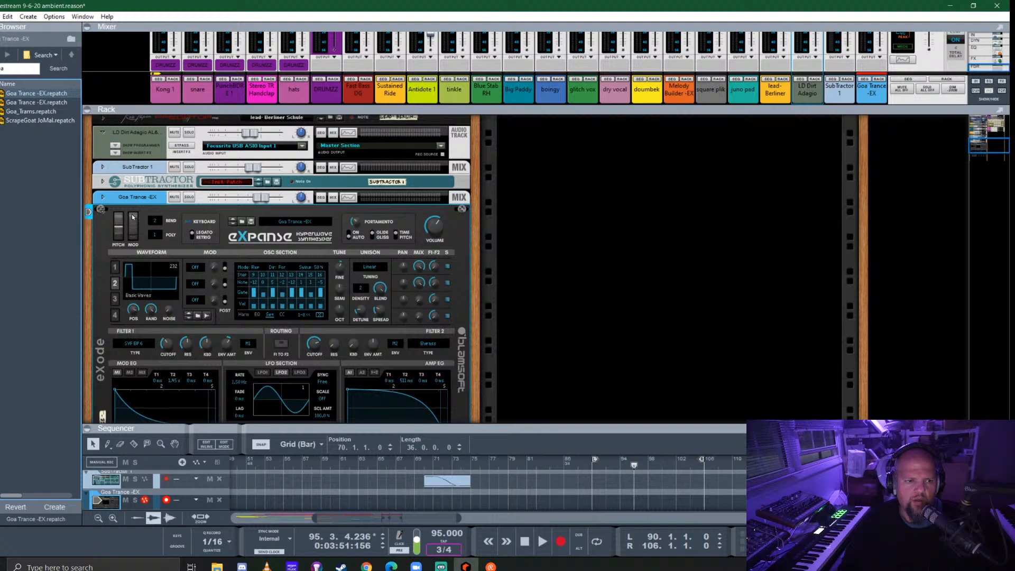
left_click_drag(41, 113, 253, 270)
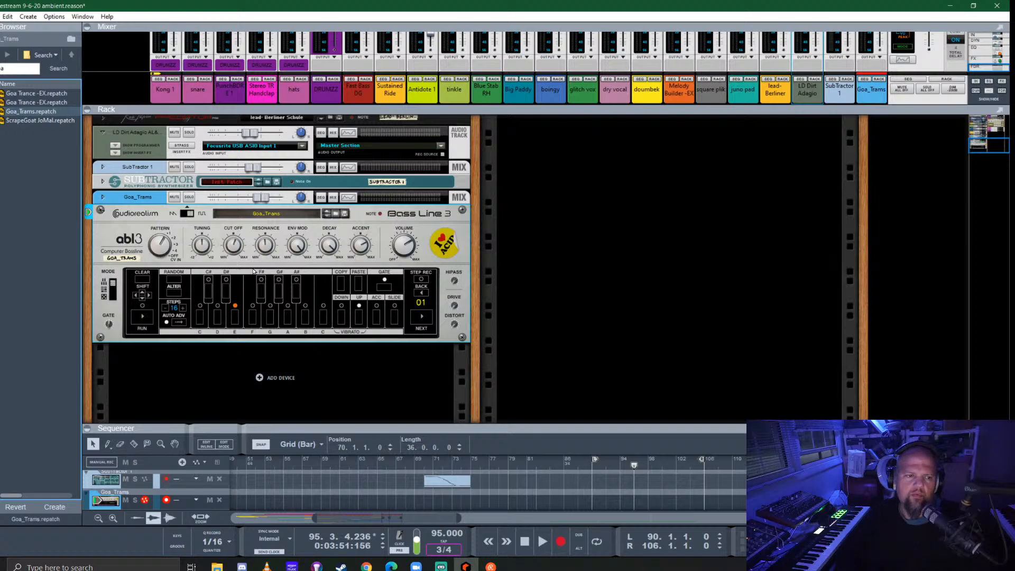
left_click(45, 122)
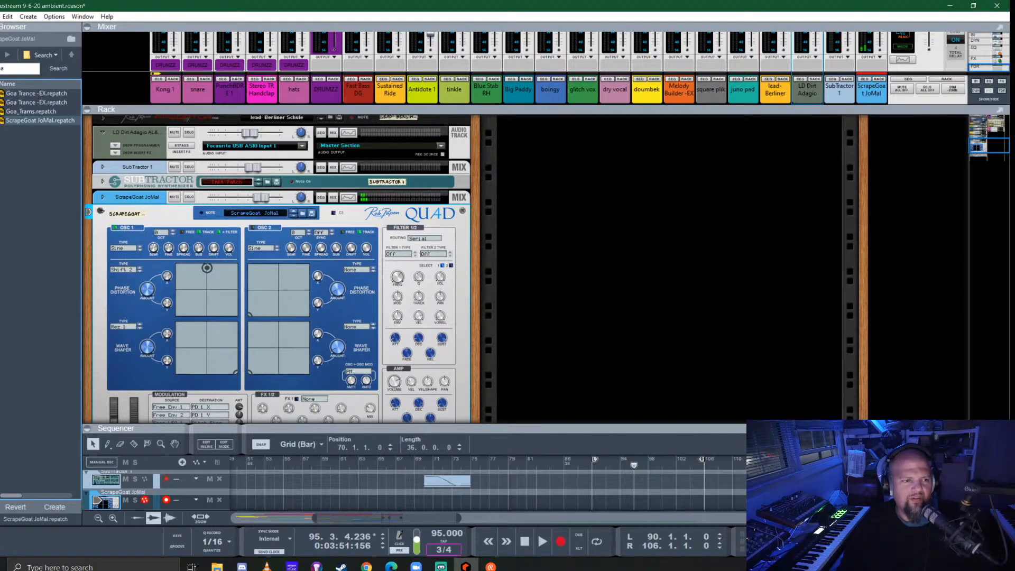
- Browse the instrument devices and replace the QUAD synth on the new track with a Malström Graintable Synthesizer
left_click(1, 108)
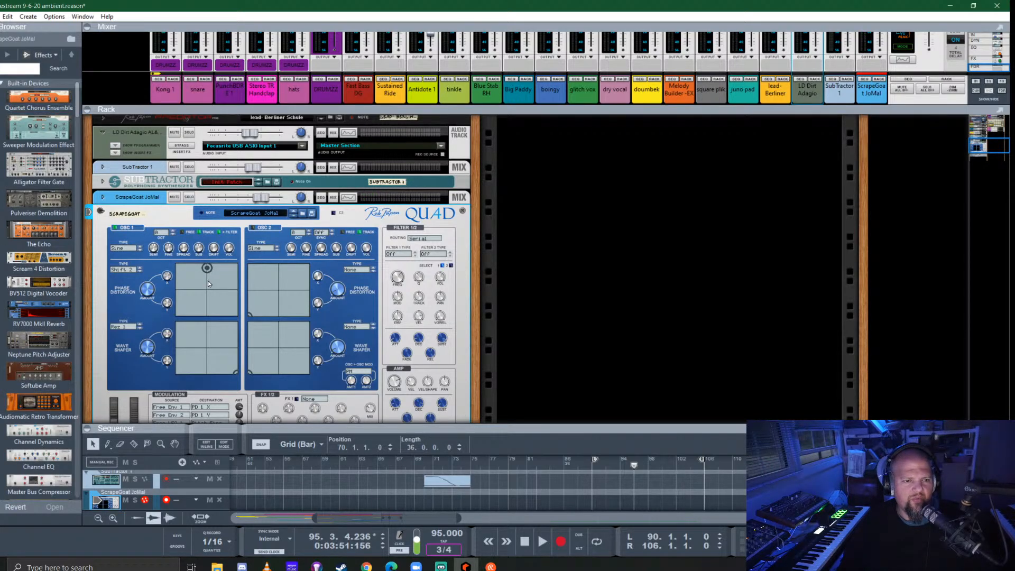
left_click(1, 97)
scroll(45, 274, "down", 3)
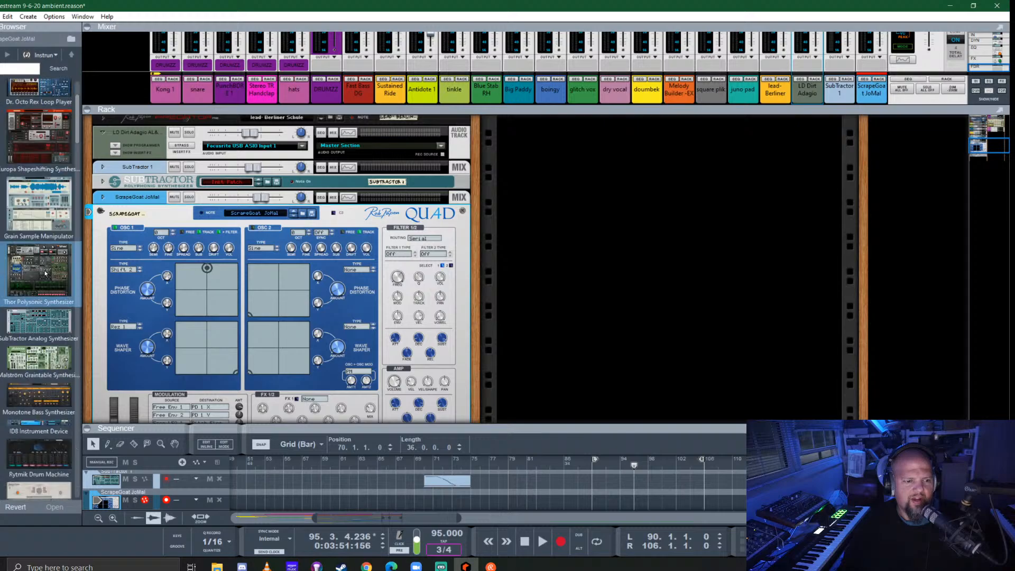
left_click_drag(40, 226, 220, 278)
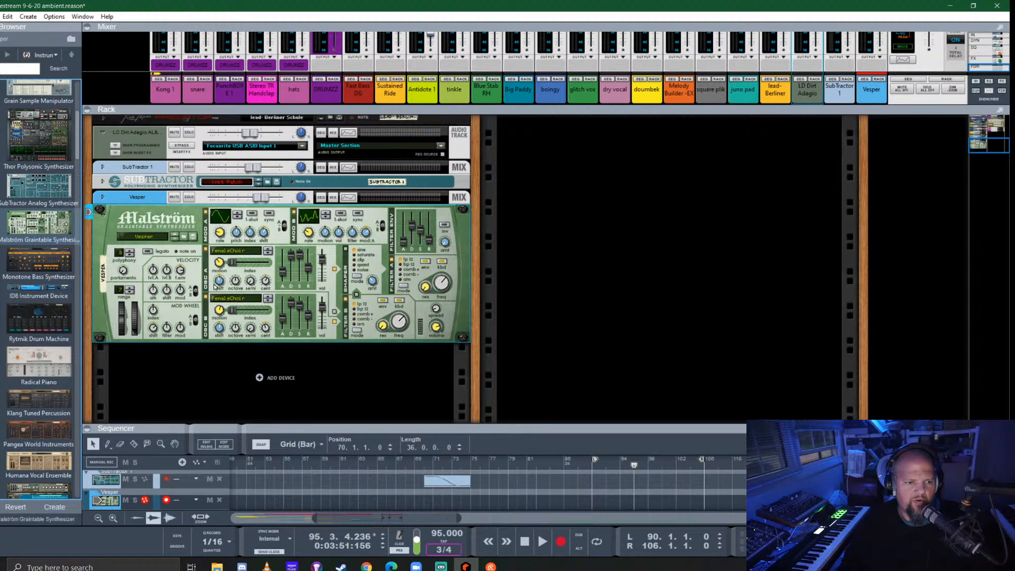
- Look through the Malström's PolySynths and MonoSynths patch folders for a suitable sound
left_click(182, 237)
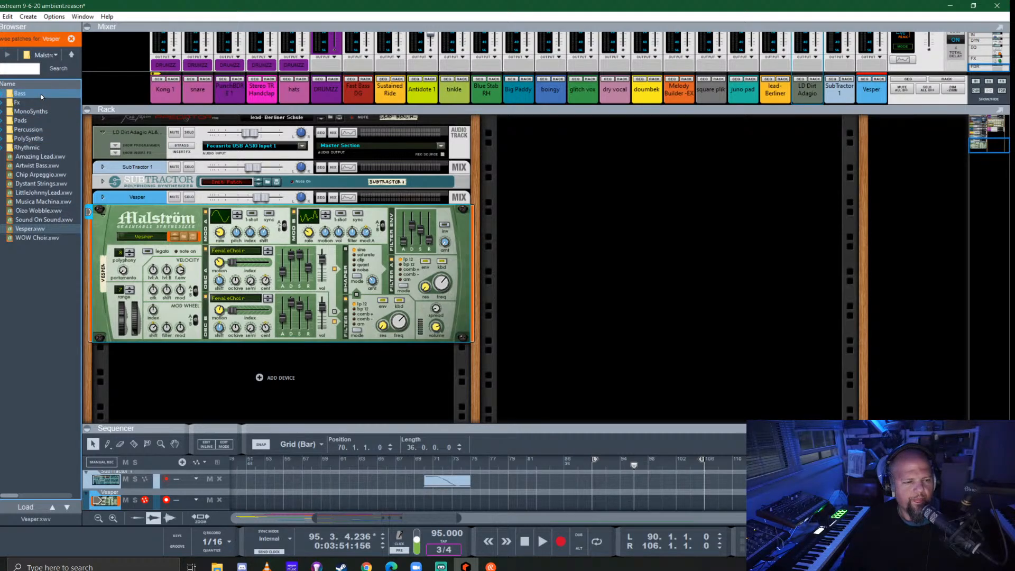
double_click(40, 139)
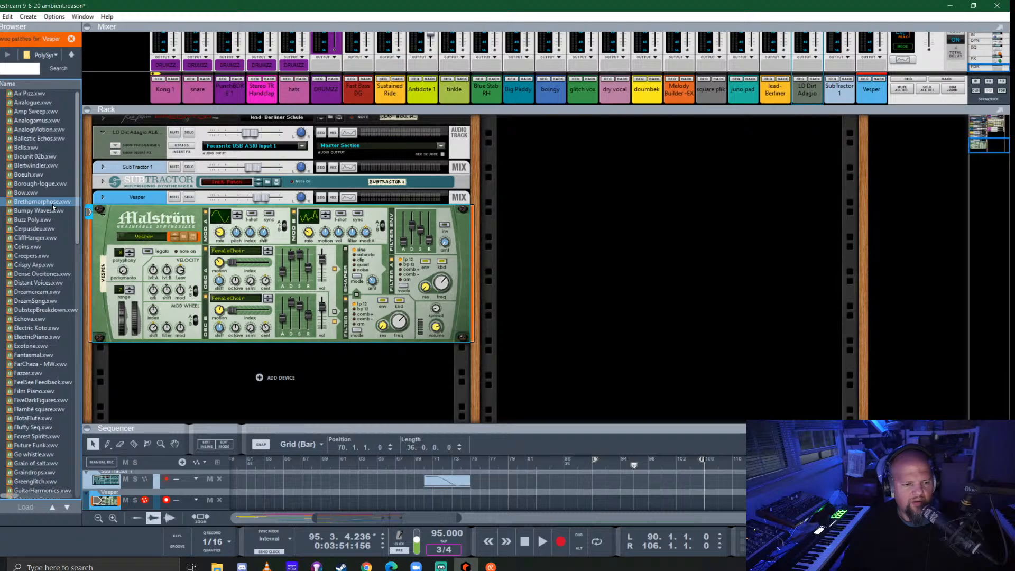
scroll(52, 204, "down", 5)
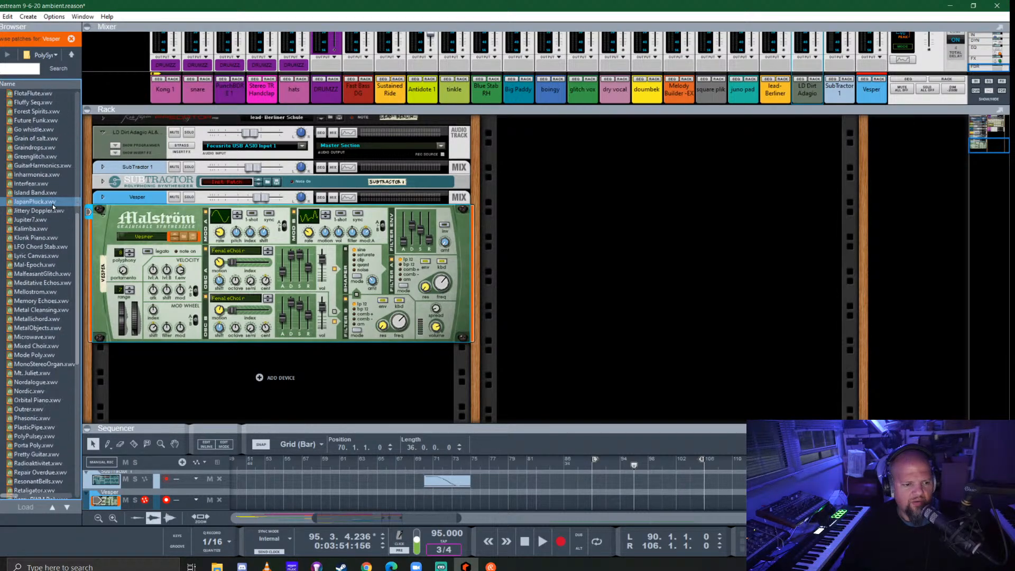
left_click(70, 55)
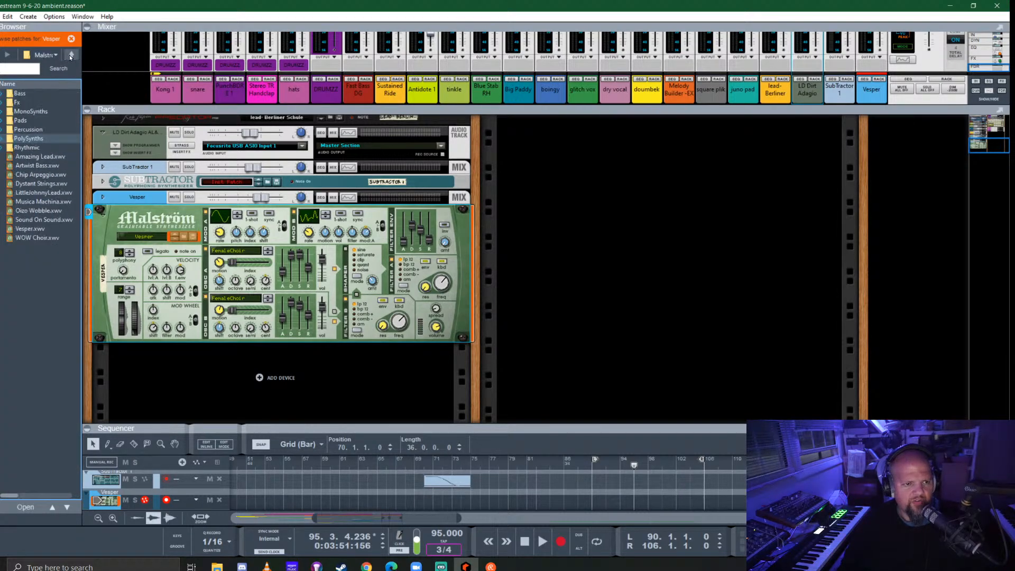
double_click(28, 112)
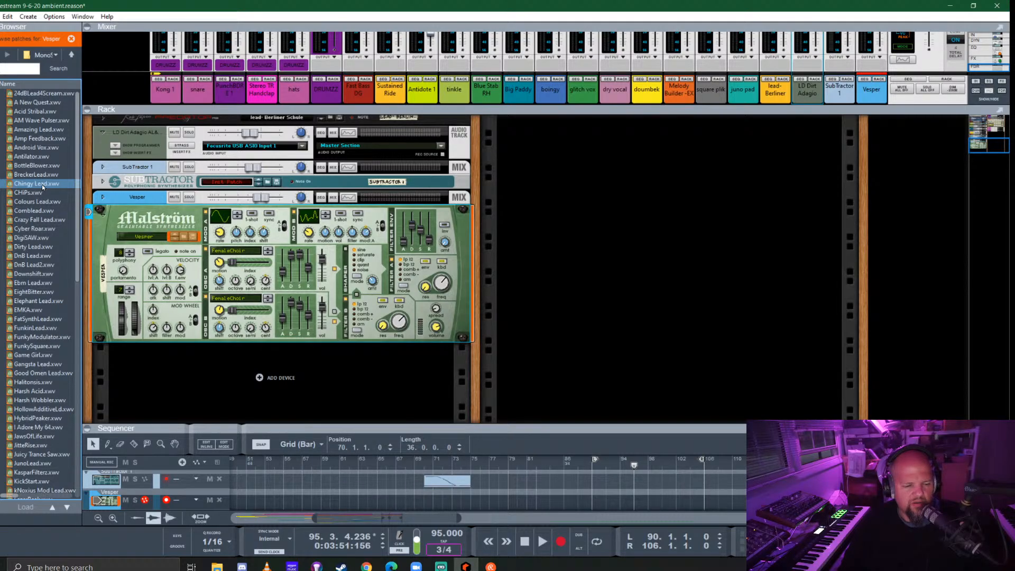
scroll(42, 184, "down", 3)
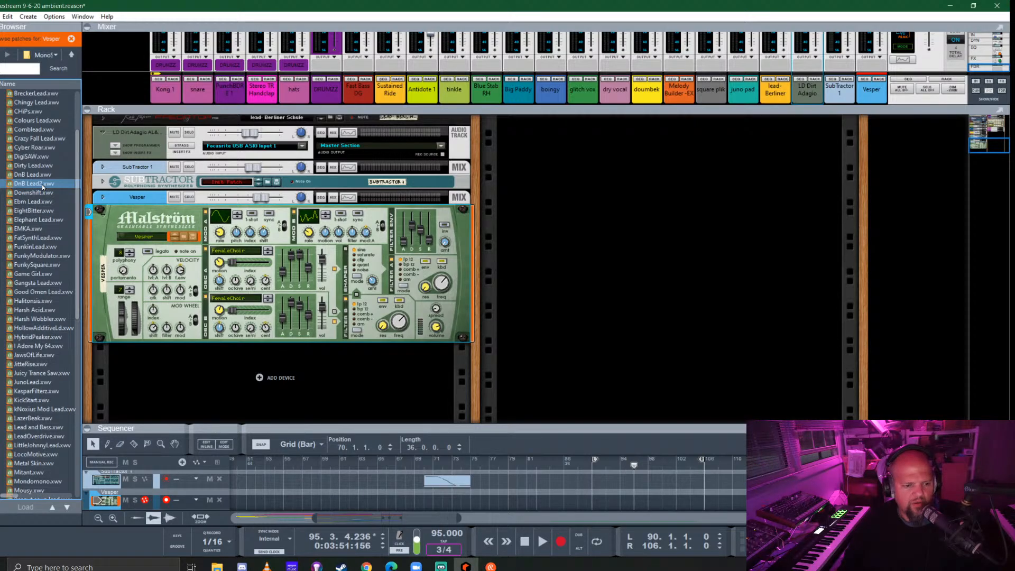
scroll(42, 184, "down", 6)
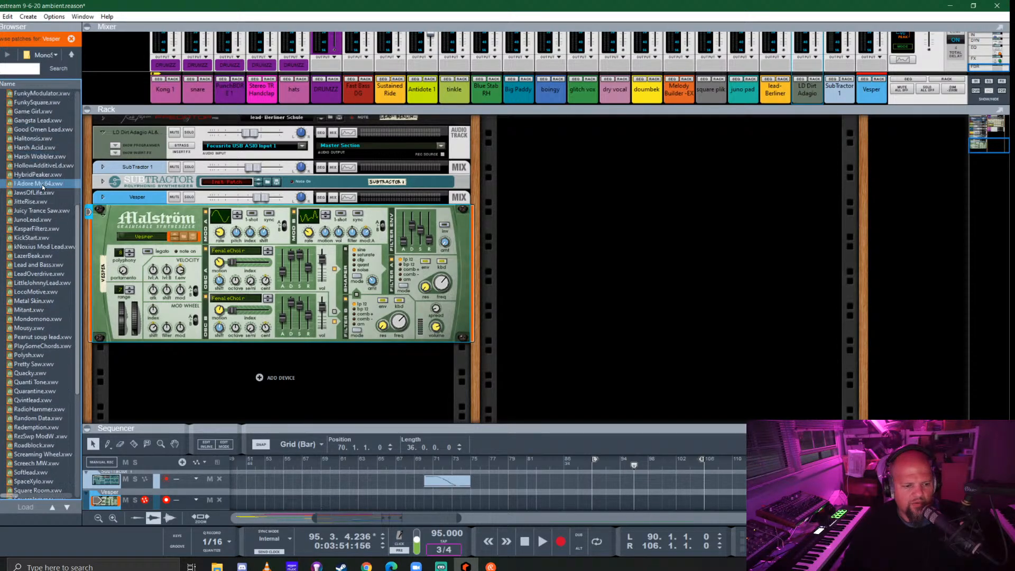
scroll(42, 184, "down", 5)
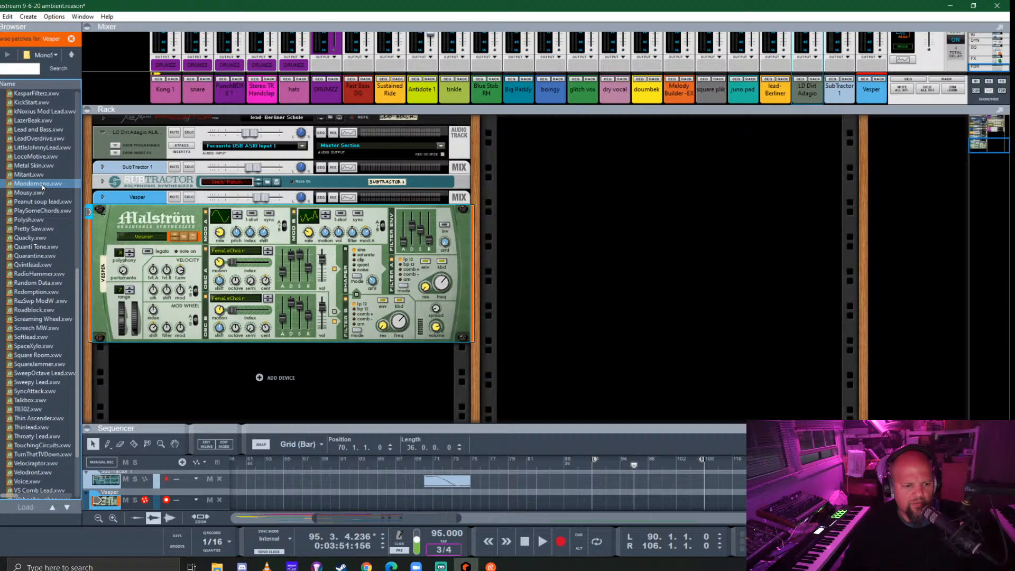
scroll(43, 184, "down", 3)
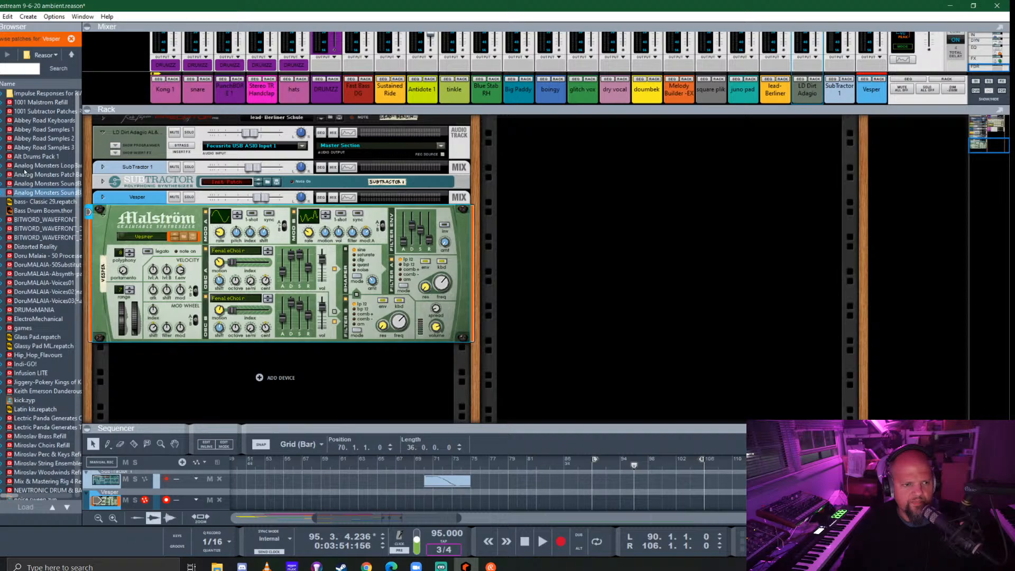
- Open the Reason Refills folder on the data drive and search it for "goa lead" patches
left_click(73, 54)
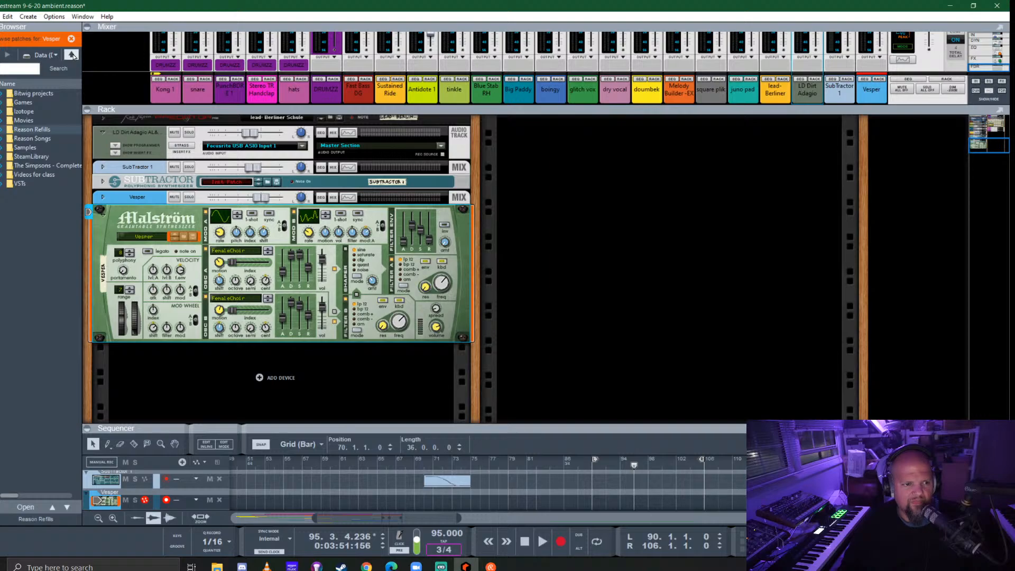
left_click(27, 130)
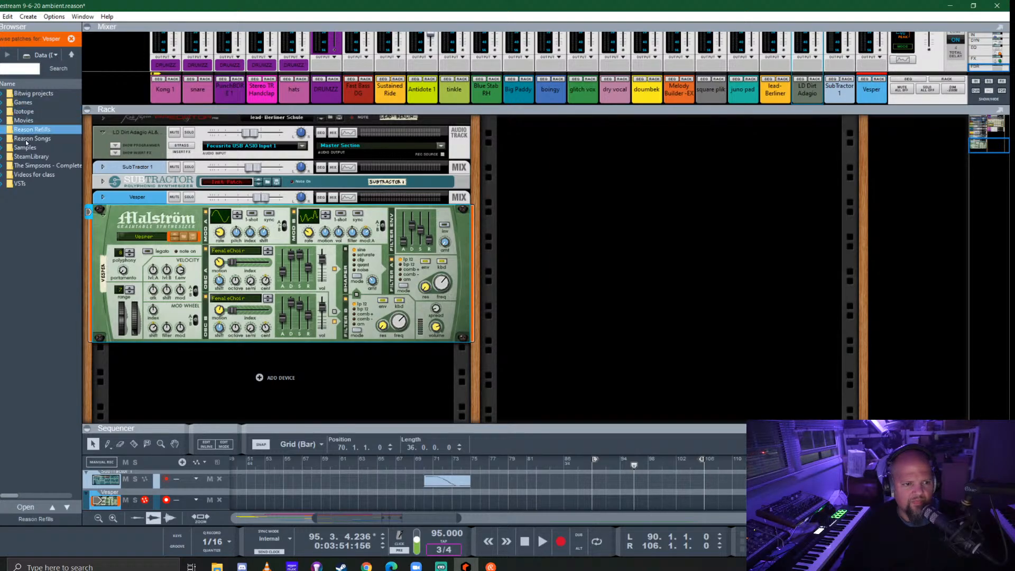
double_click(25, 132)
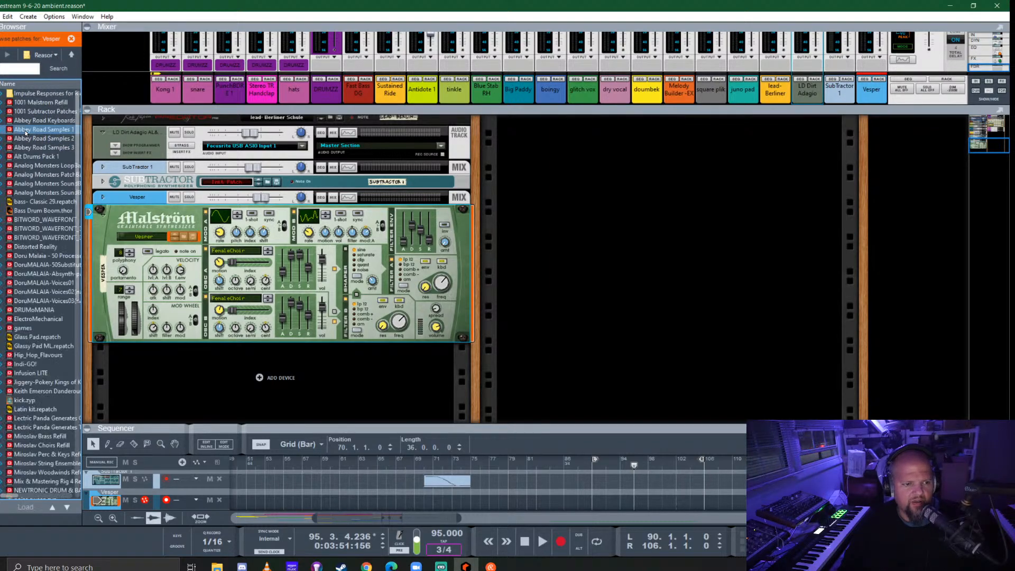
left_click(10, 72)
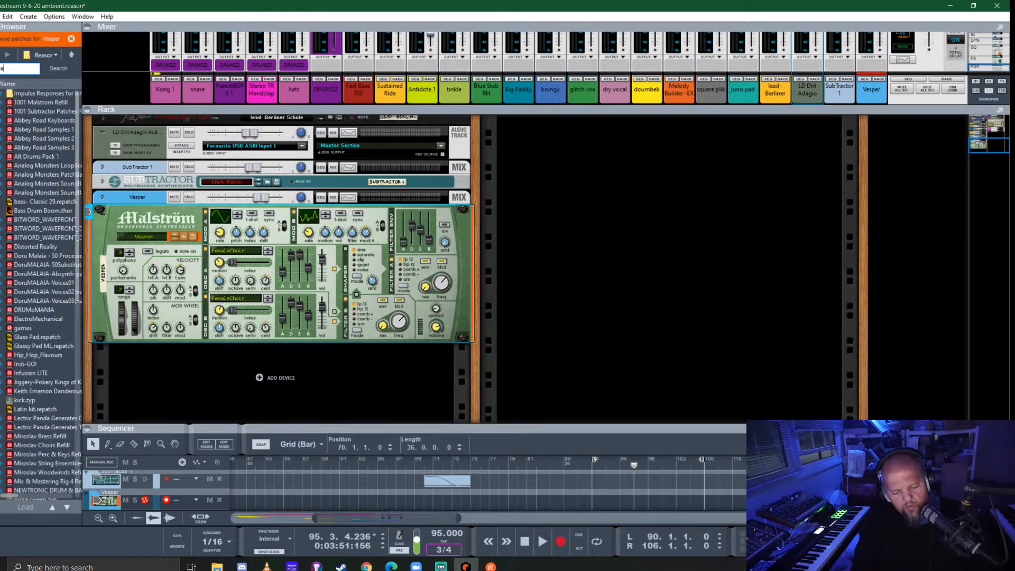
type("lead")
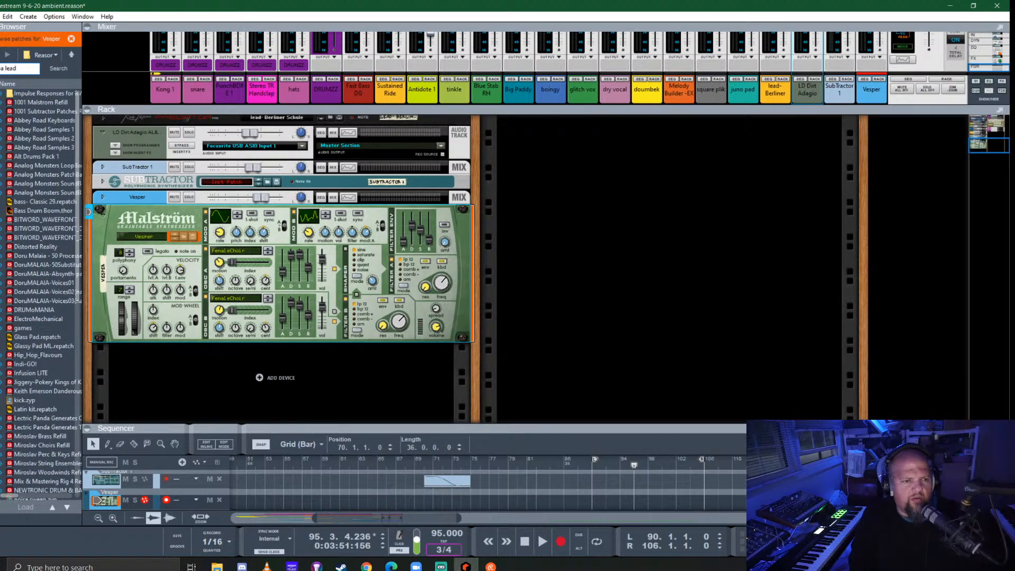
key("Return")
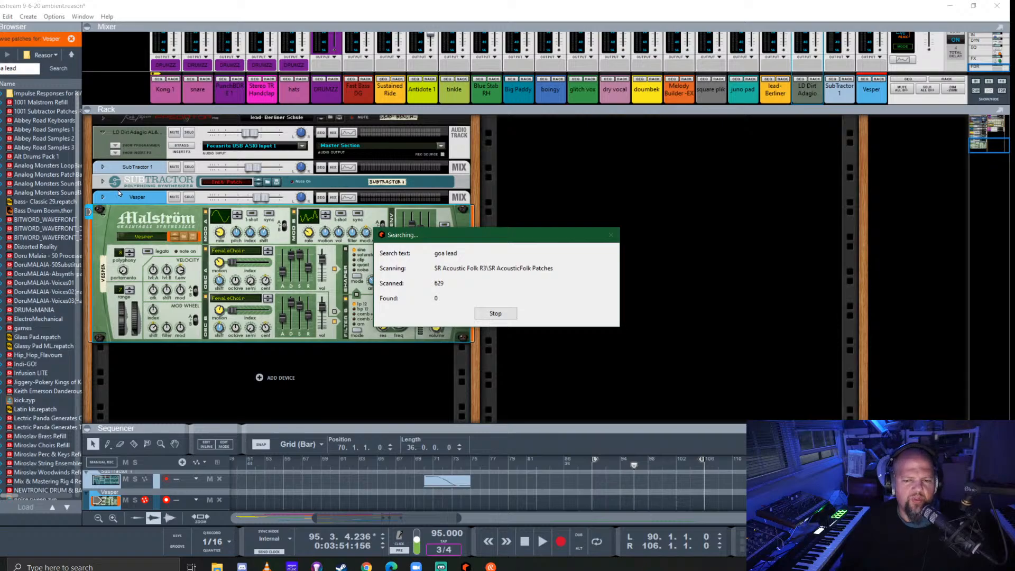
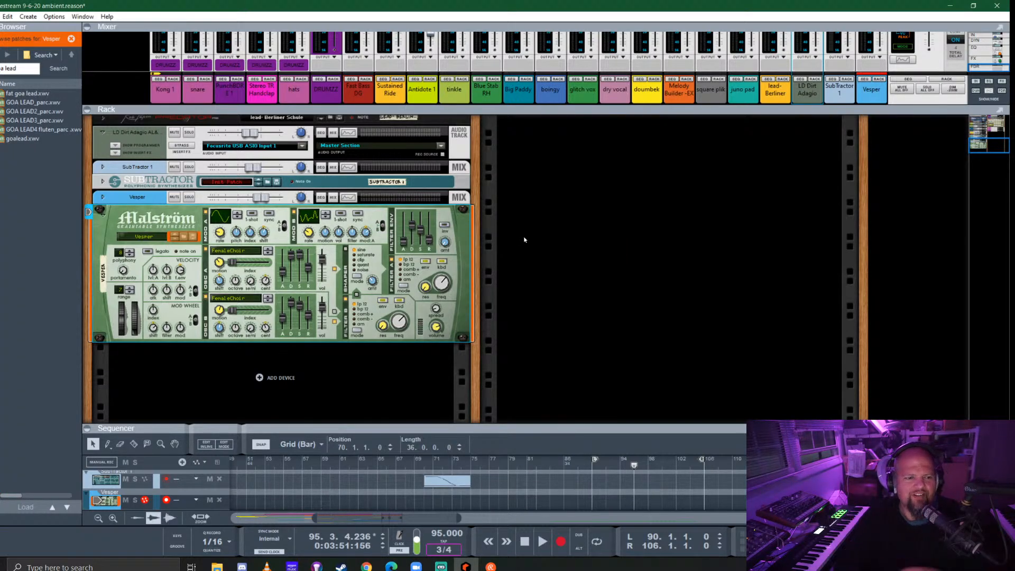
- Load the fat goa lead.xwv patch into the Malström and fold the device in the rack
left_click_drag(26, 93, 263, 274)
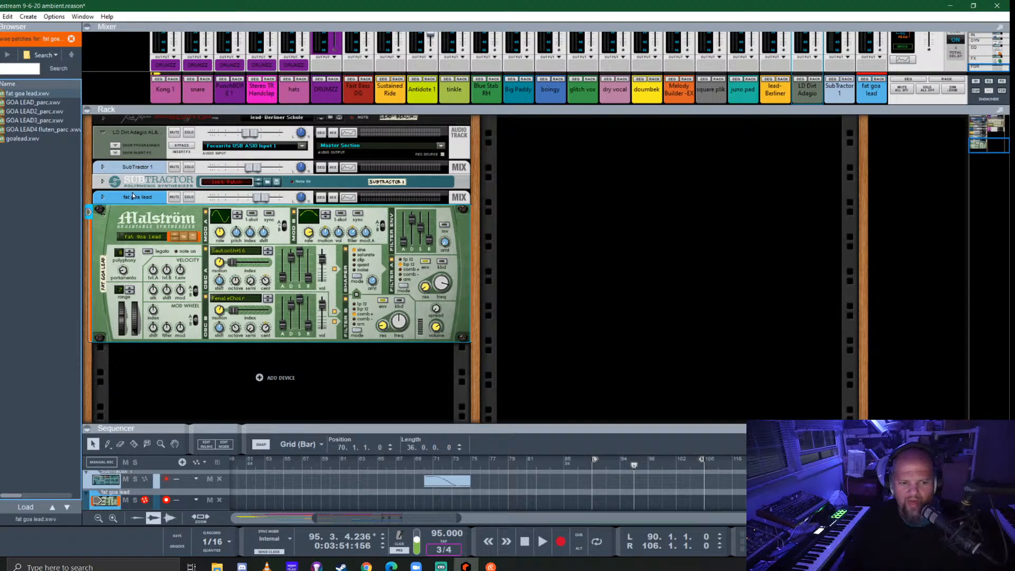
left_click(103, 215)
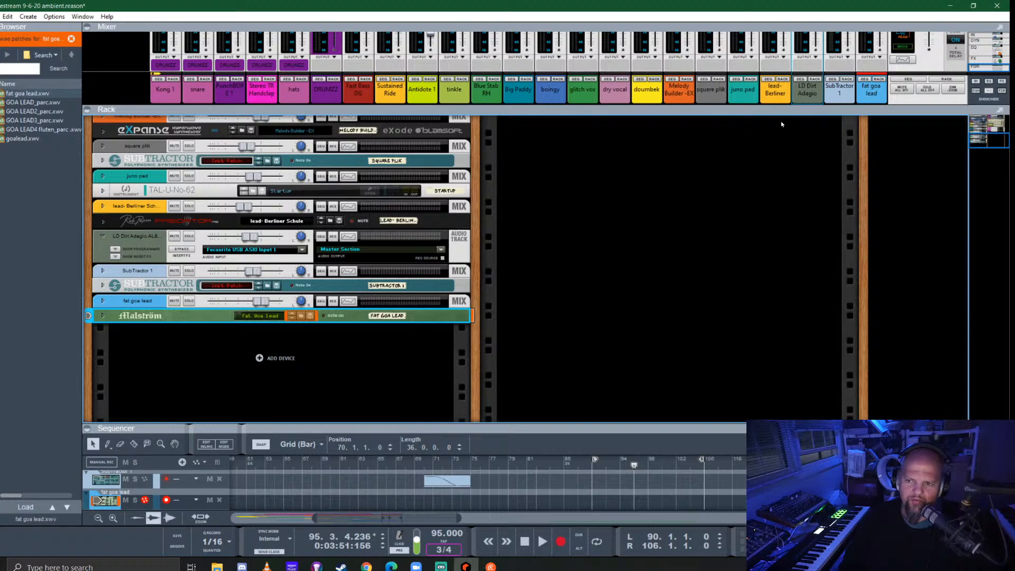
- Turn on the FX3 send, ALL Wash, on the fat goa lead mixer channel
left_click_drag(781, 111, 777, 289)
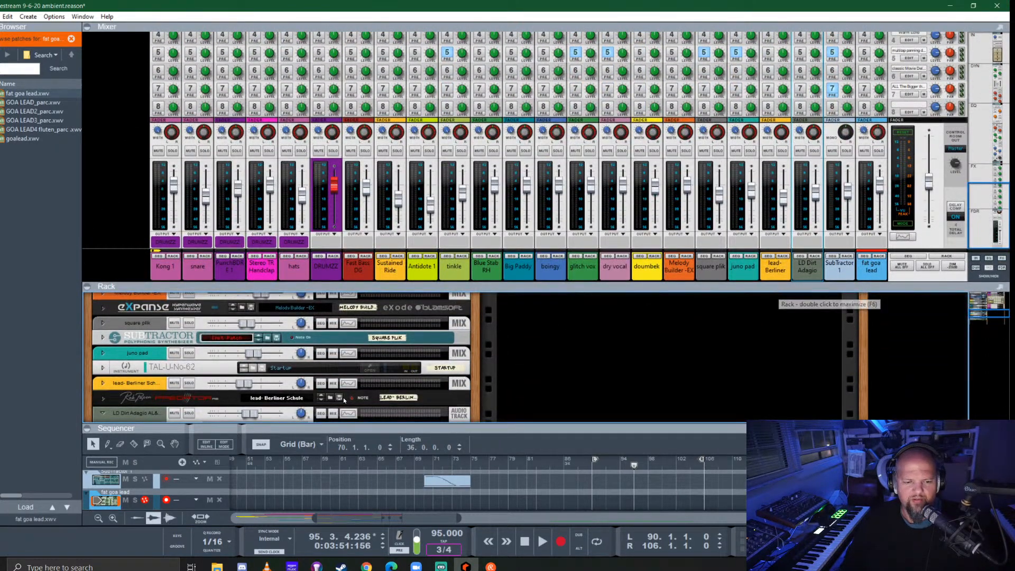
scroll(407, 335, "down", 3)
scroll(408, 334, "up", 1)
scroll(809, 183, "up", 3)
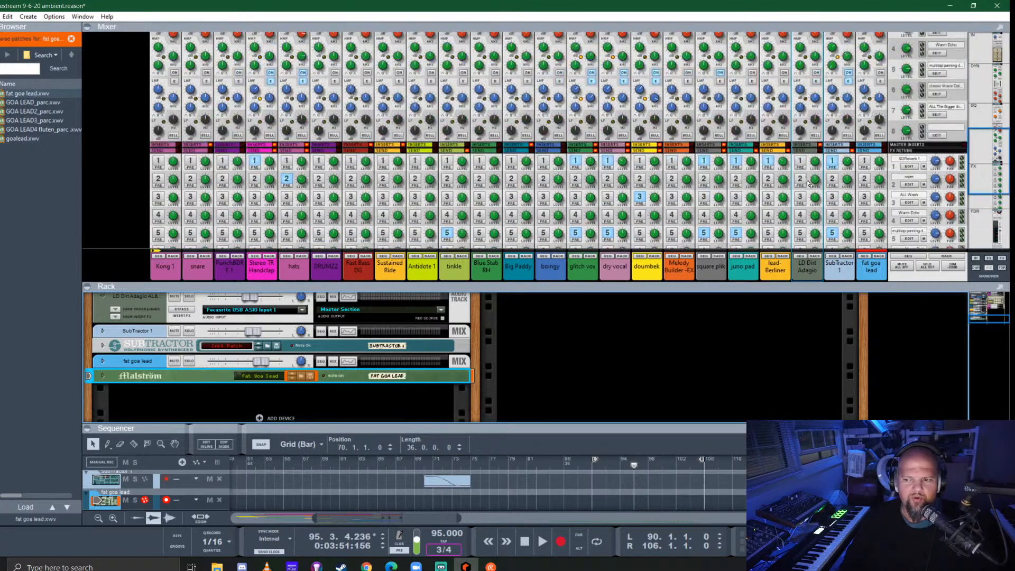
scroll(825, 169, "down", 2)
left_click(879, 174)
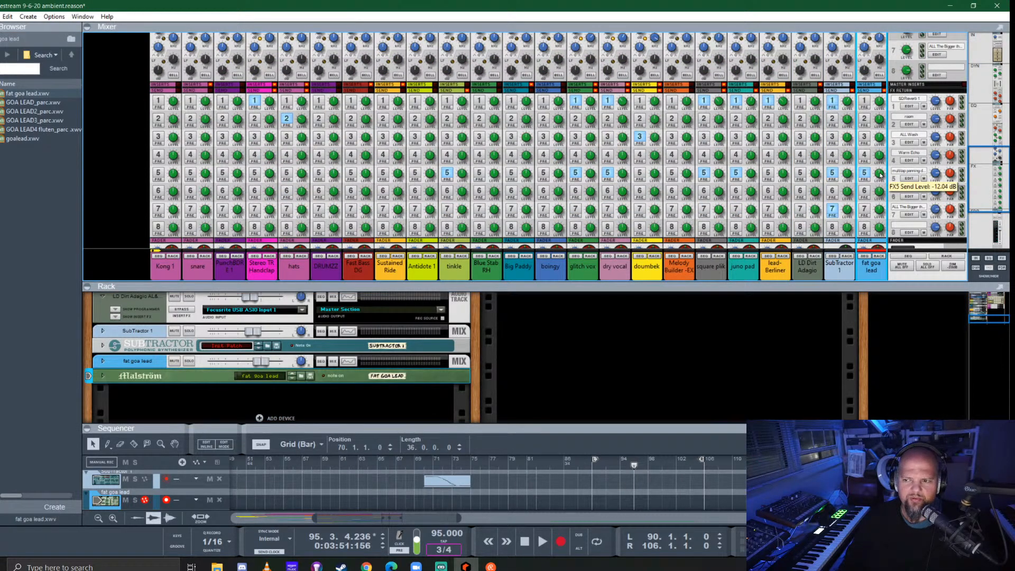
left_click(864, 138)
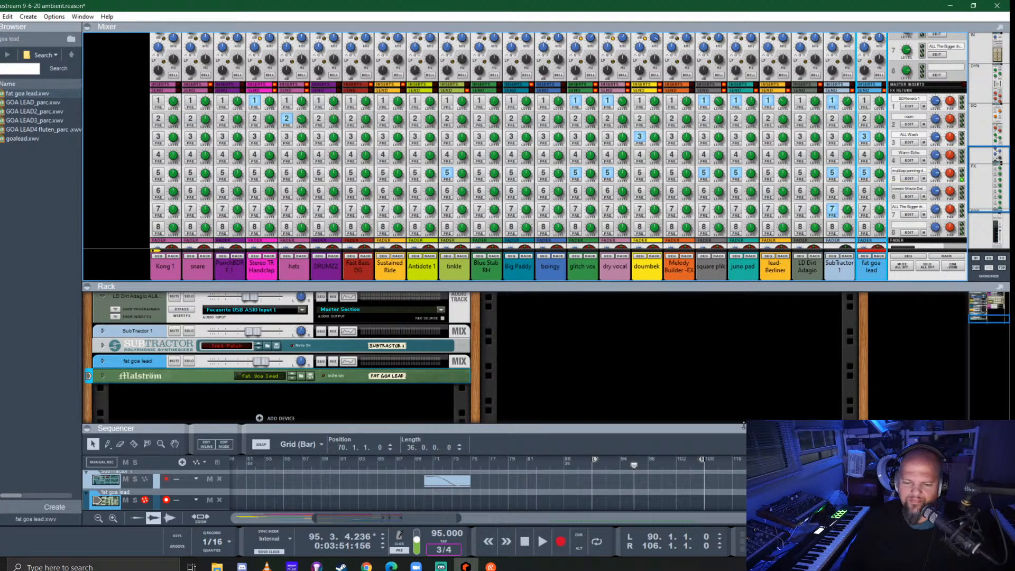
- Play from bar 90, record a trial take on the fat goa lead track from bar 104, and move its clip to bar 88
left_click_drag(665, 425, 674, 138)
left_click(590, 192)
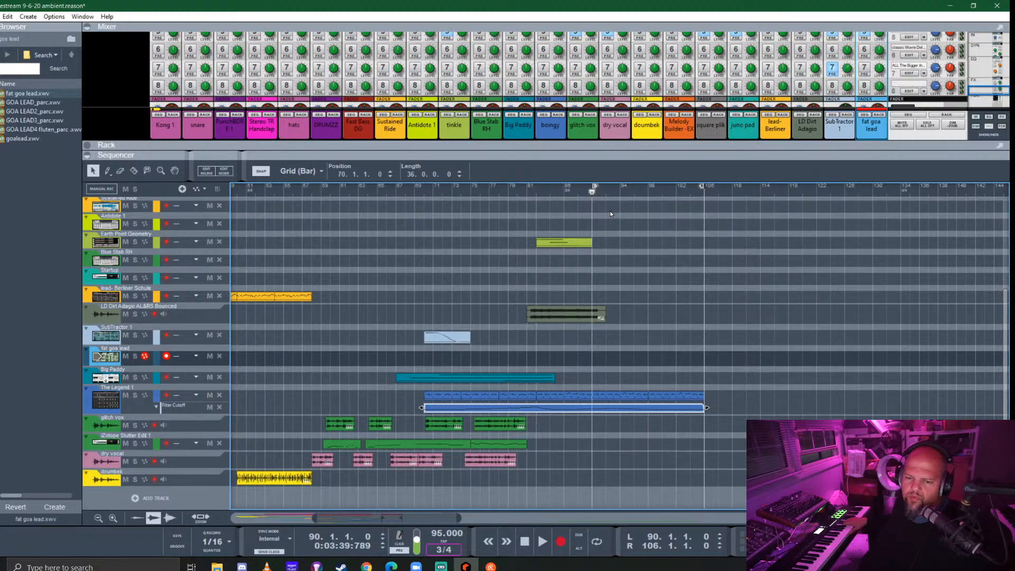
key("space")
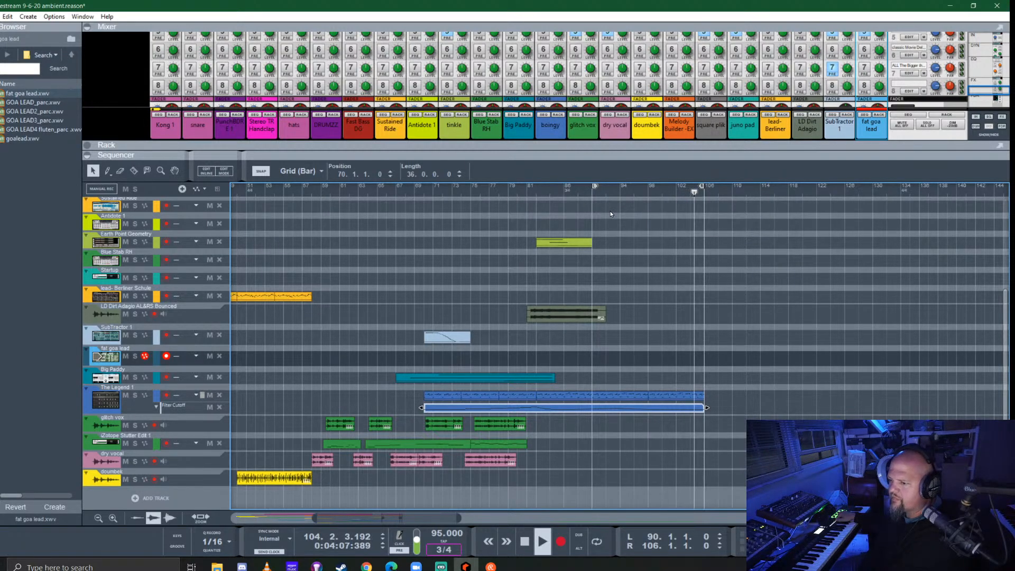
key("ctrl+Return")
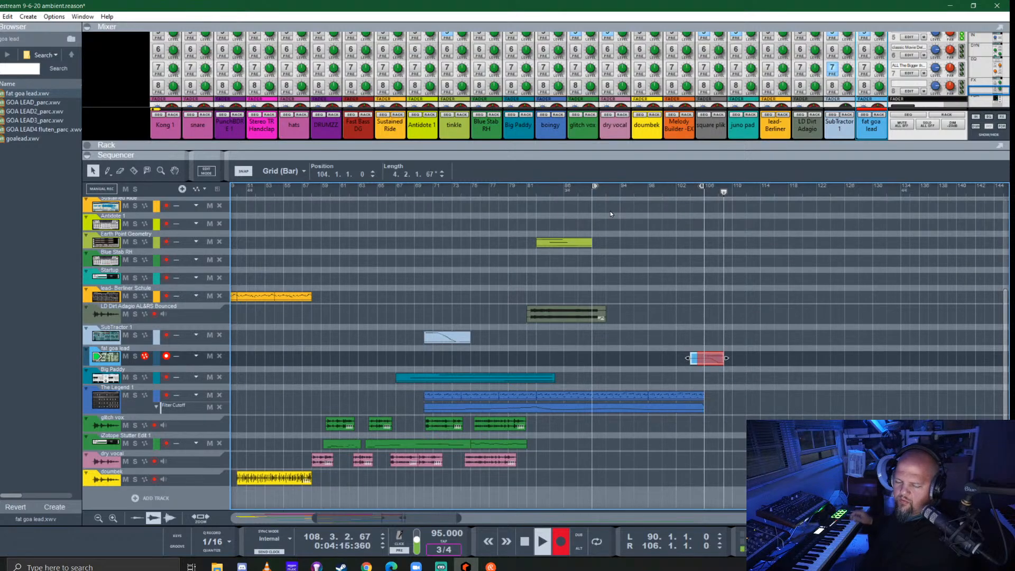
key("space")
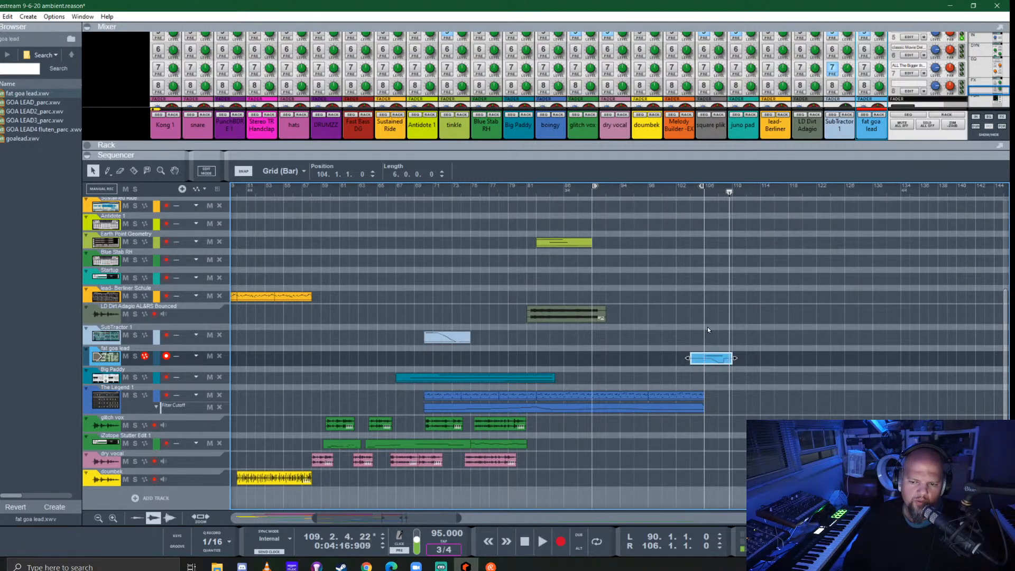
left_click_drag(715, 361, 599, 359)
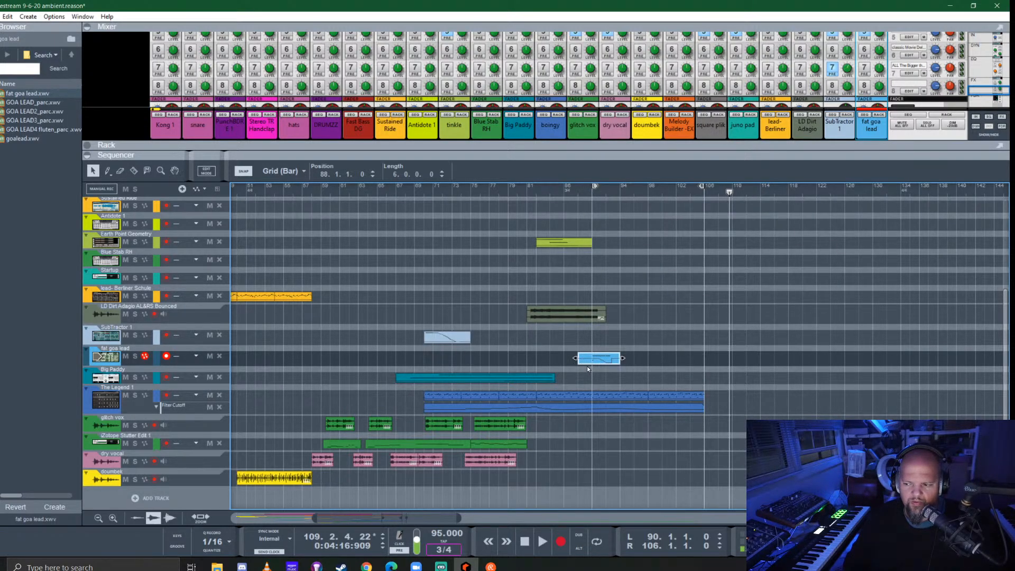
- Turn on looping between bars 90 and 106 and play the moved lead clip from bar 90
key("space")
key("space")
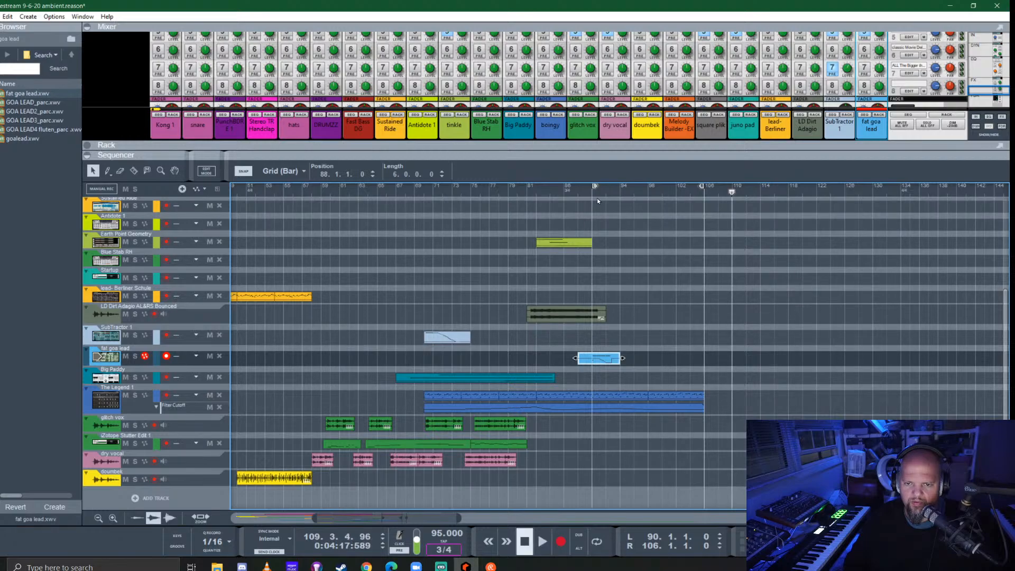
left_click(594, 193)
key("space")
key("l")
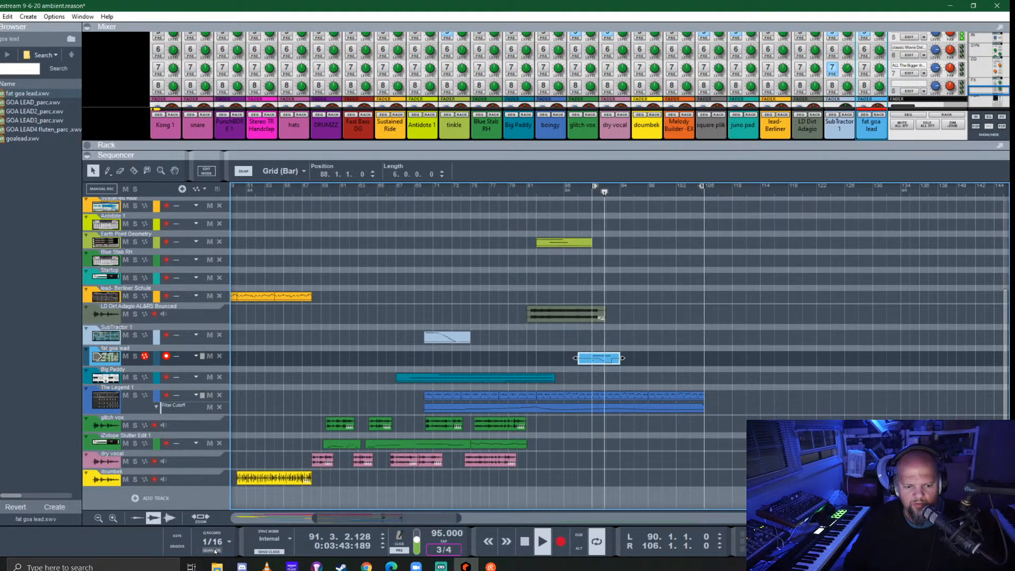
- Stop playback, delete the trial lead clip and return the playhead to bar 90
key("space")
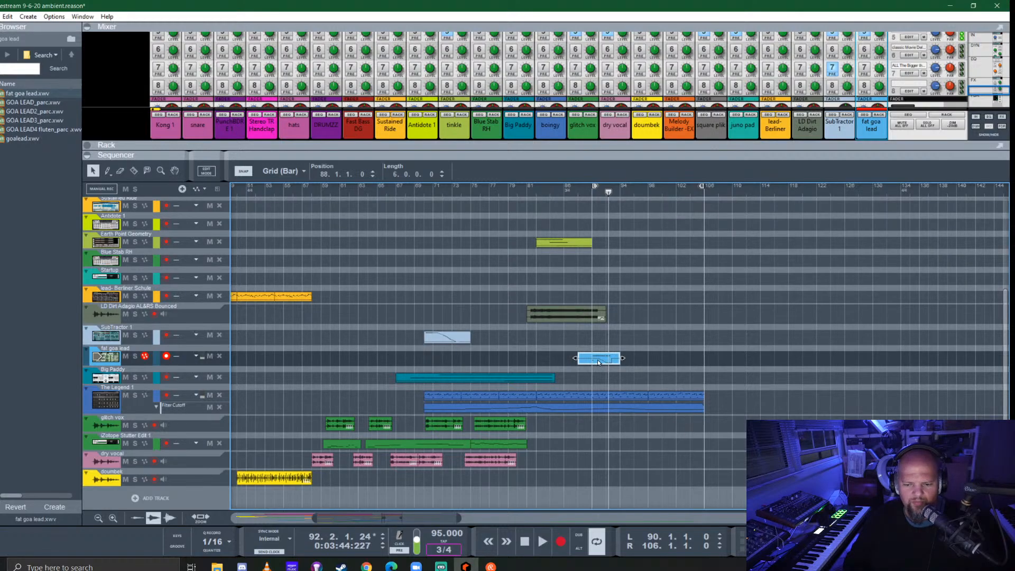
key("Delete")
left_click(591, 194)
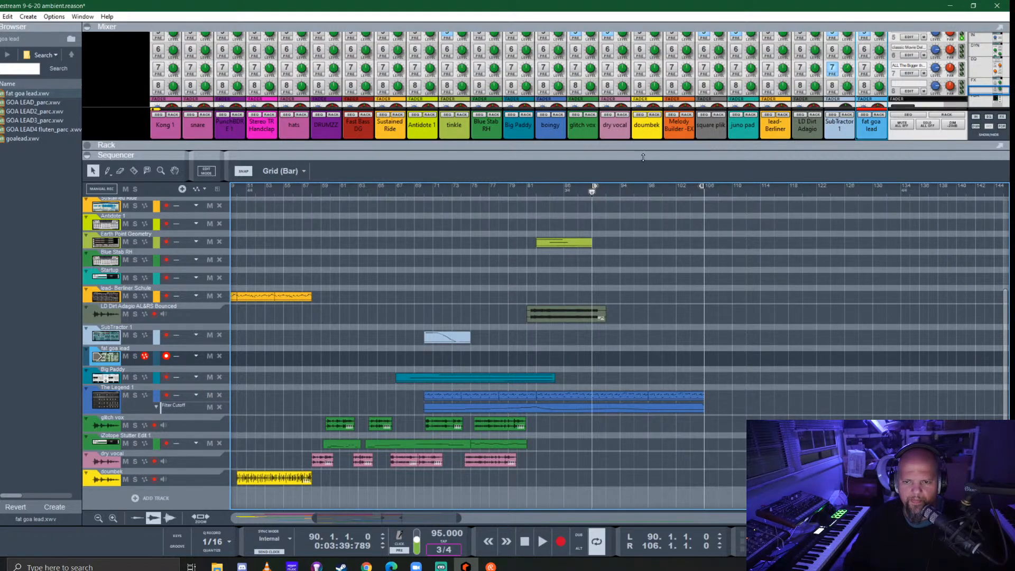
- Unfold the Malström in the rack, adjust its pitch bend range and fold it again
key("F6")
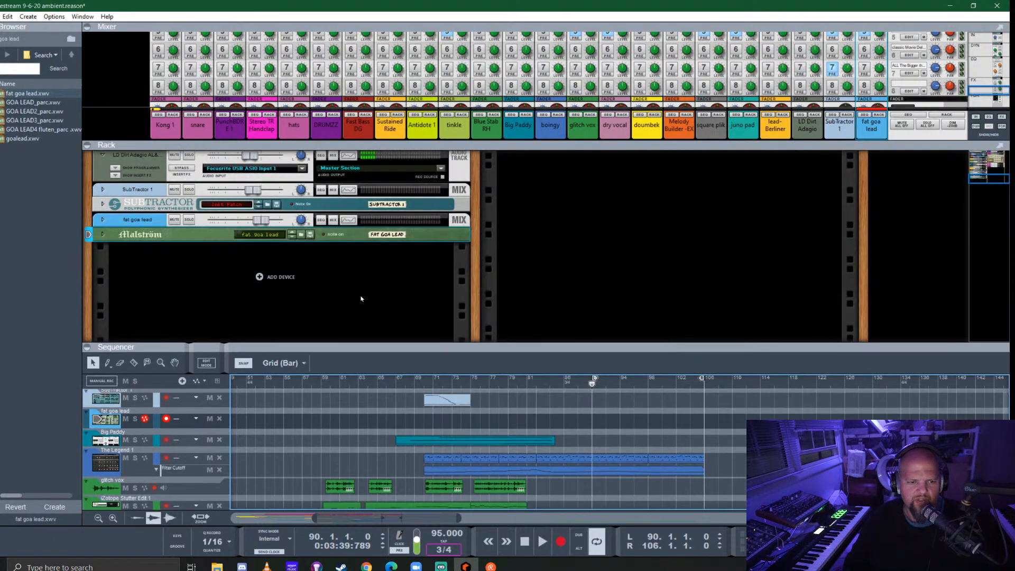
left_click(102, 234)
left_click(103, 235)
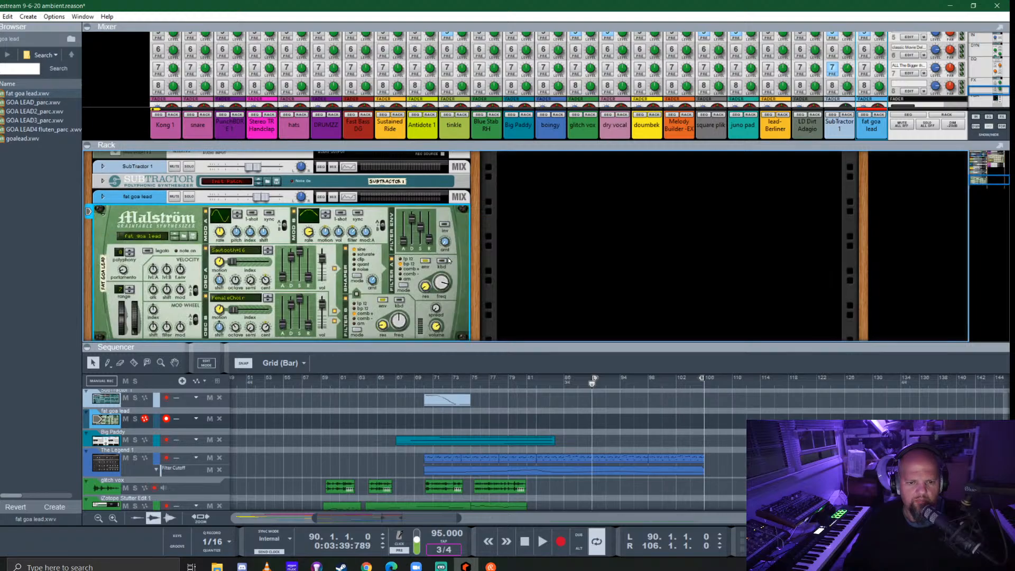
scroll(430, 296, "up", 1)
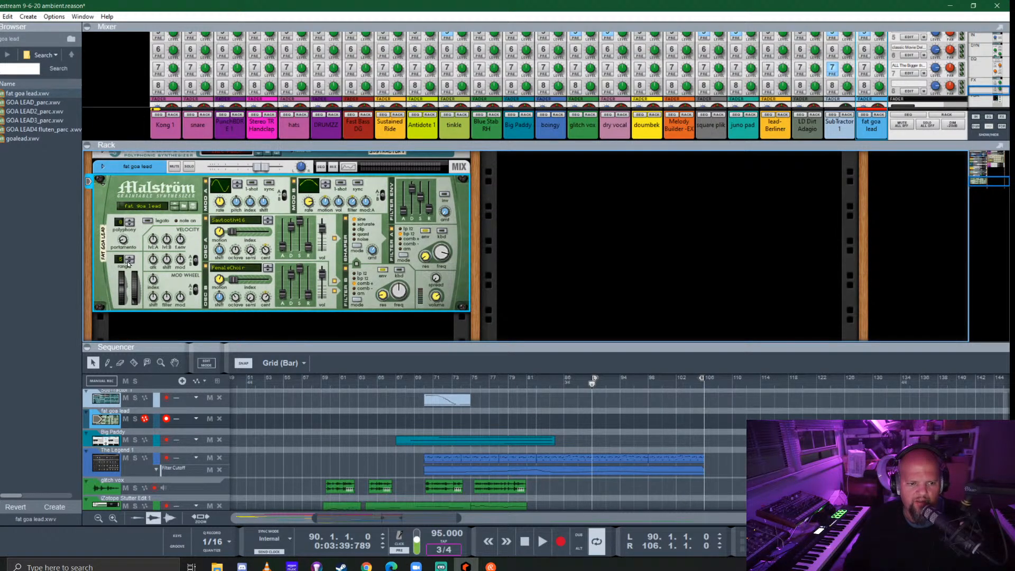
left_click(103, 184)
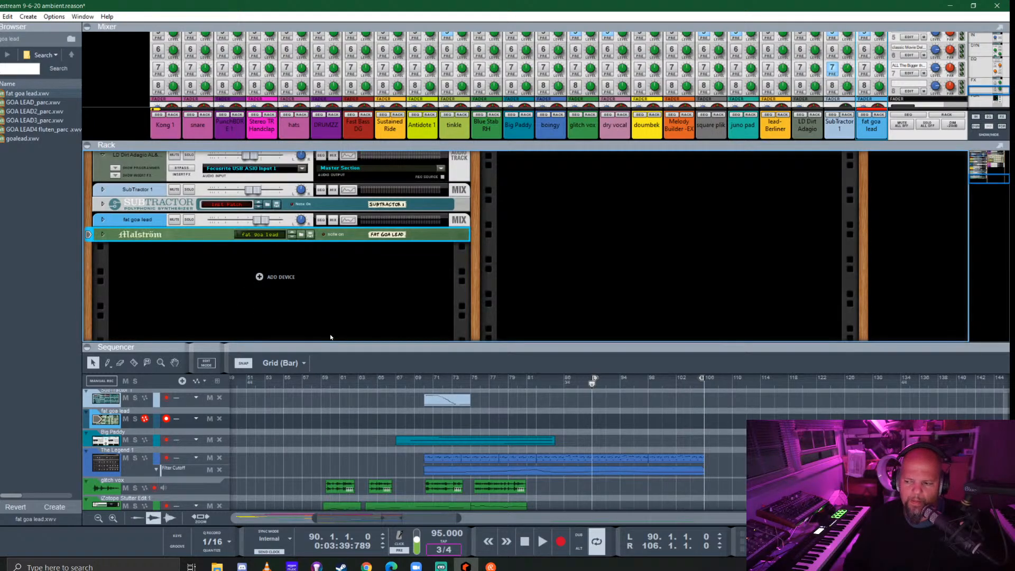
- Record a 16-bar part on the fat goa lead track from bar 90 to bar 106
left_click_drag(608, 344, 608, 150)
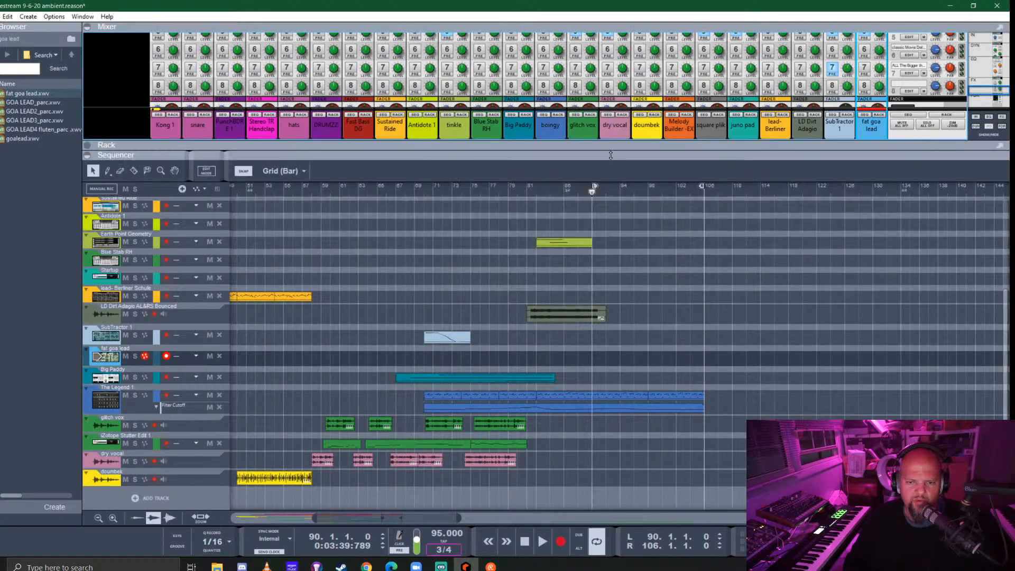
left_click(590, 188)
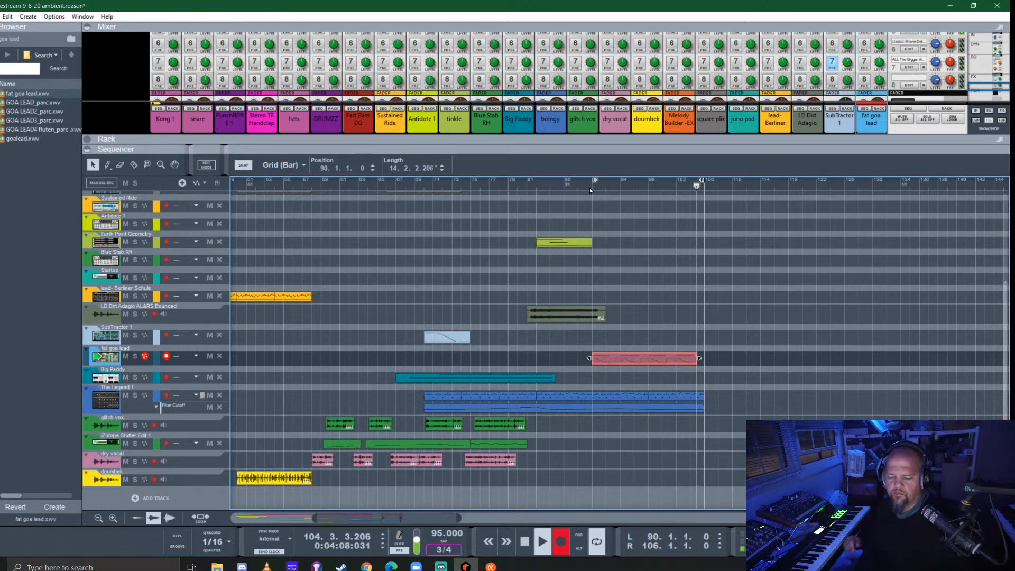
key("ctrl+Return")
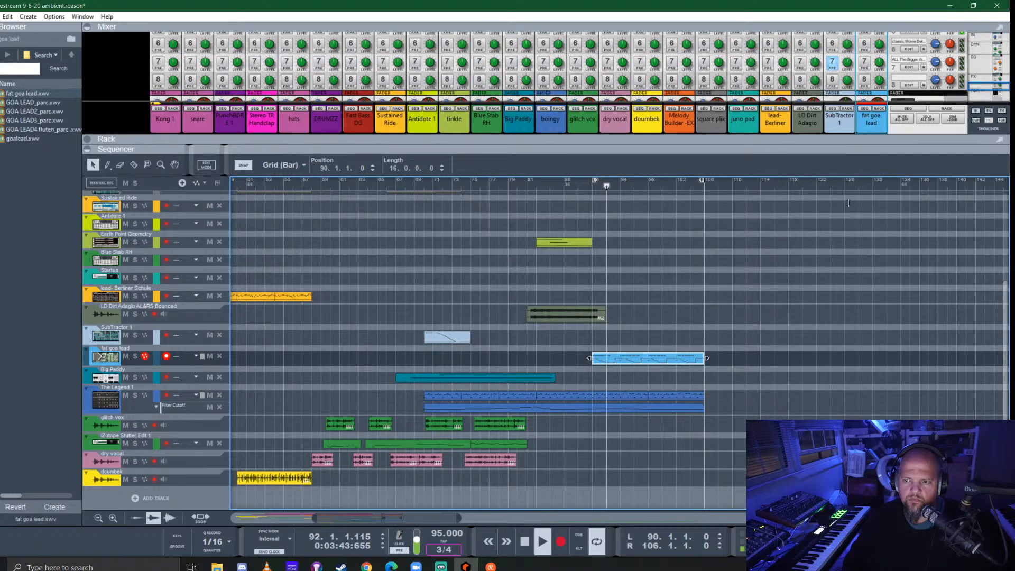
- Play the recorded lead part from bar 90 and solo the fat goa lead mixer channel
left_click_drag(856, 139, 858, 214)
key("space")
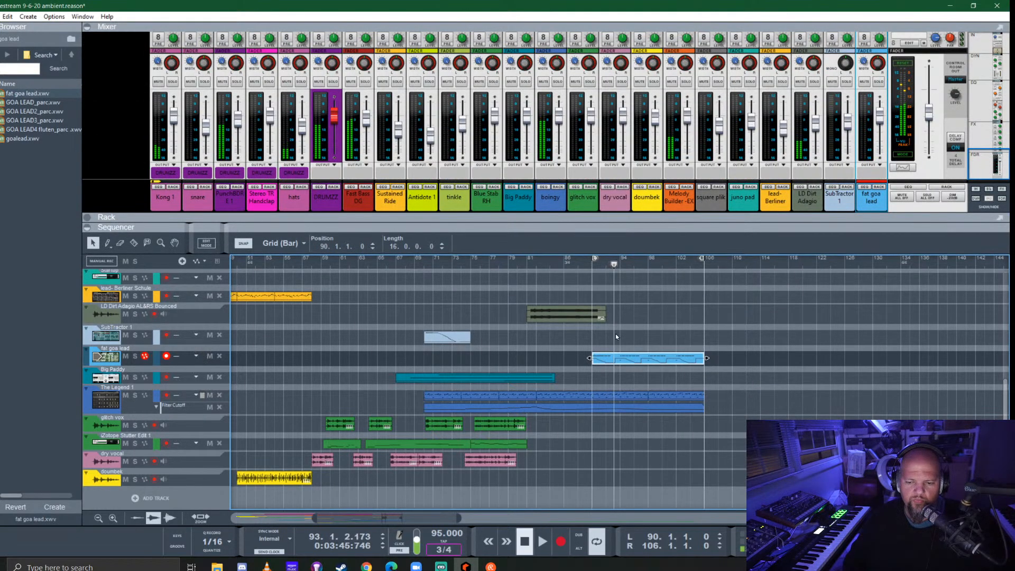
left_click(588, 264)
key("space")
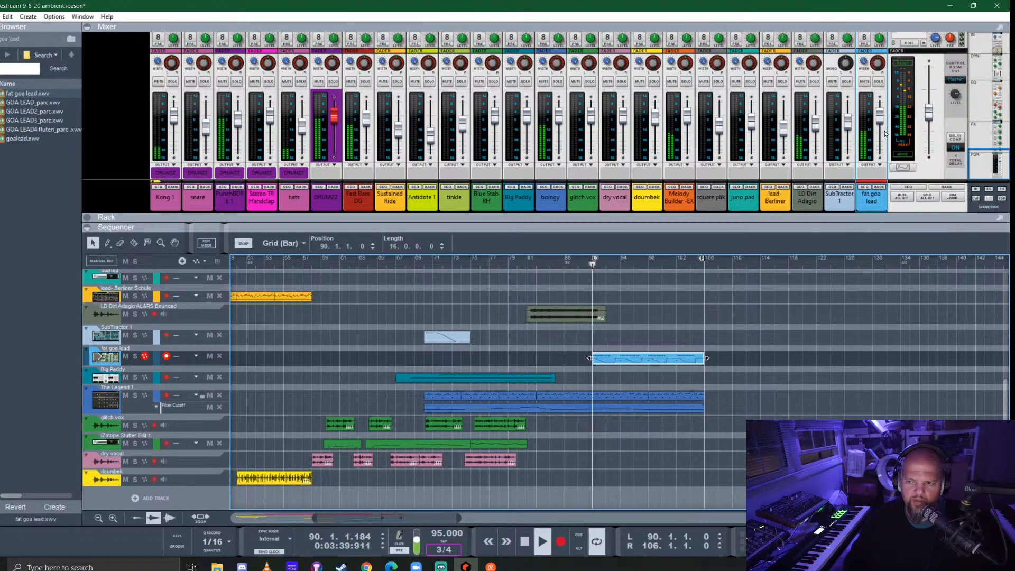
left_click(878, 82)
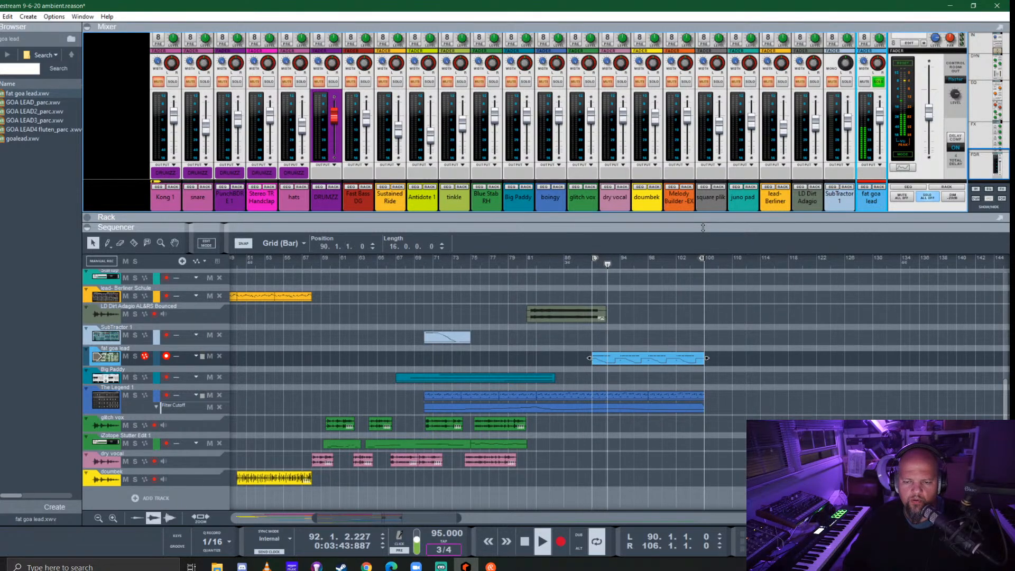
- Show the rack at a larger size and unfold the fat goa lead mix channel device
left_click_drag(703, 228, 688, 424)
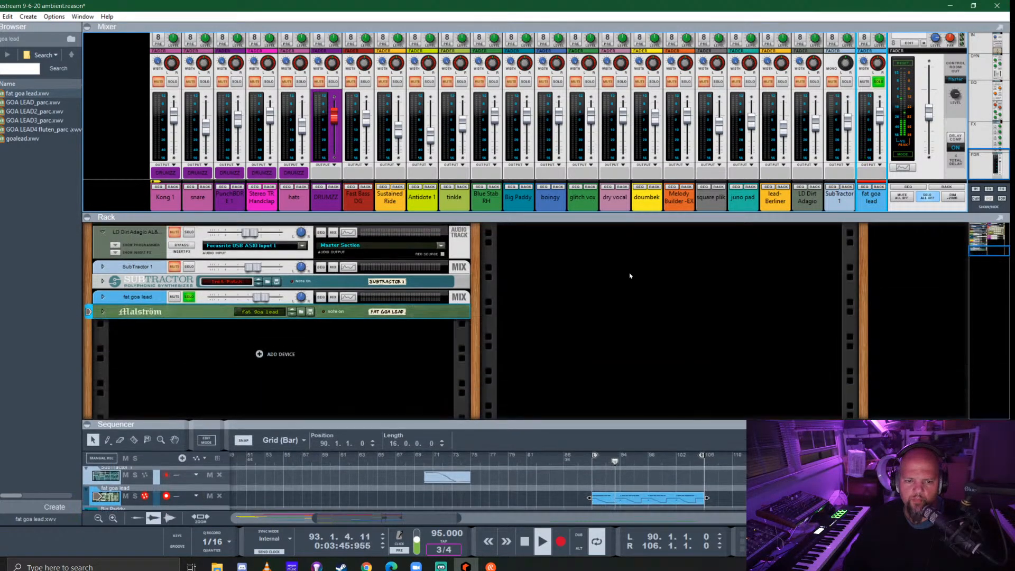
left_click_drag(634, 218, 634, 131)
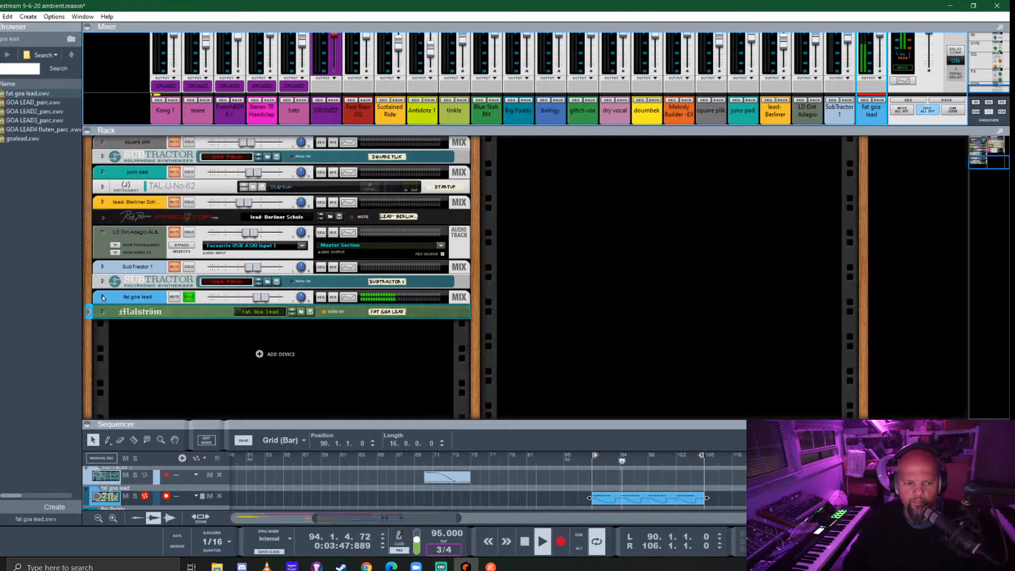
left_click(103, 297)
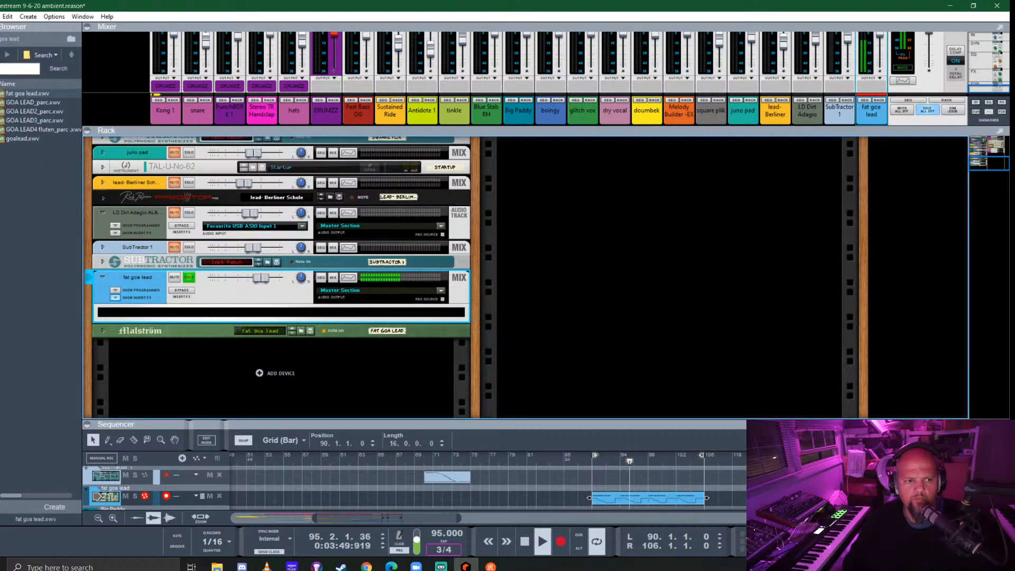
- Look through the effects devices and insert the Pump Sidechain/Gate Effect into the fat goa lead channel's insert effects
left_click(1, 117)
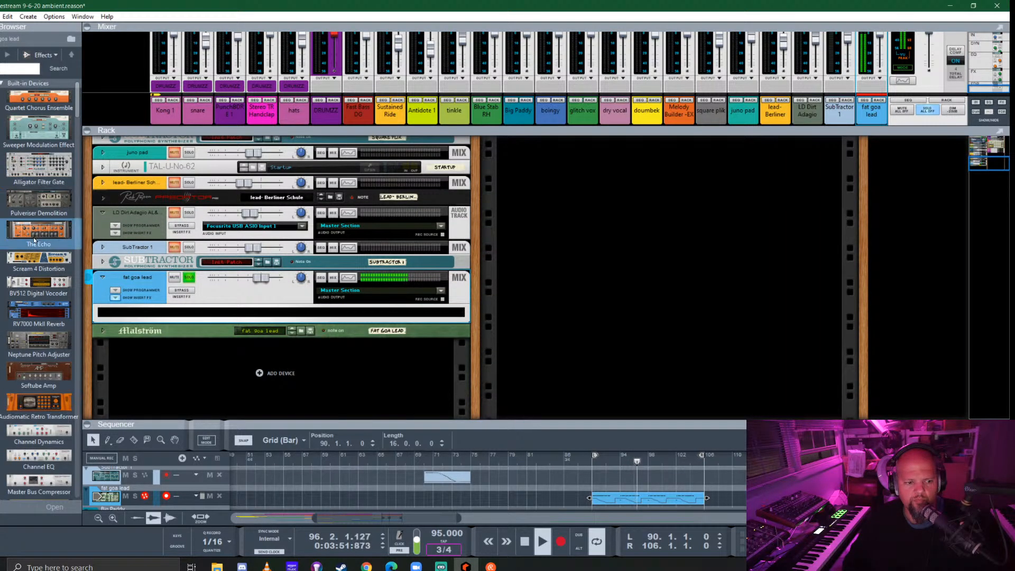
scroll(34, 243, "down", 15)
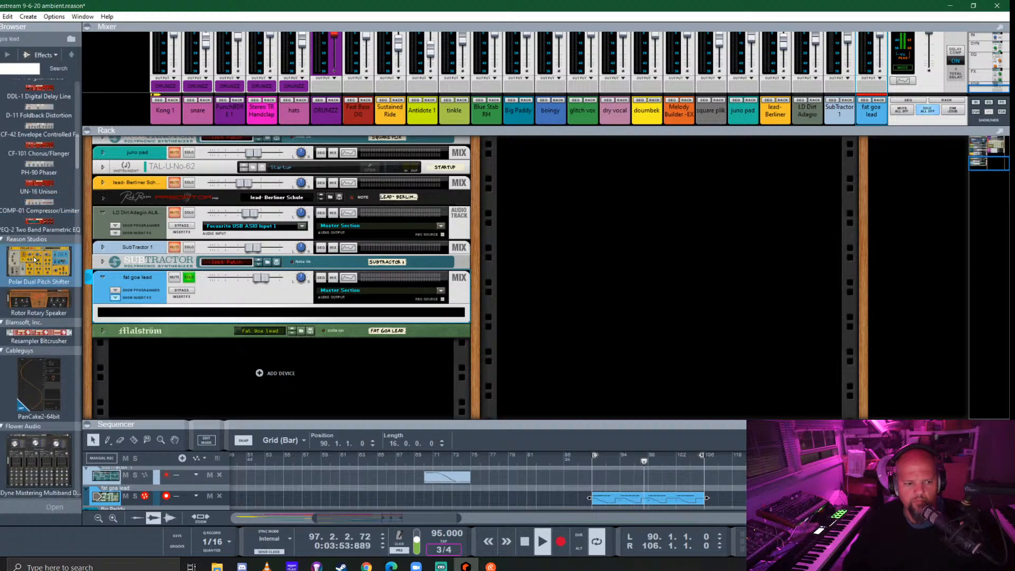
scroll(37, 264, "down", 5)
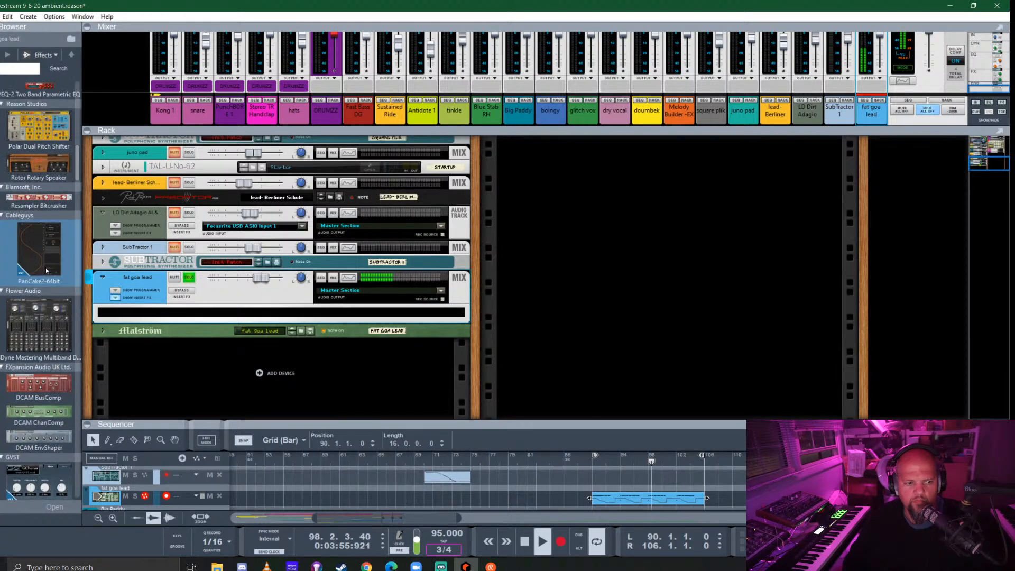
scroll(48, 240, "down", 5)
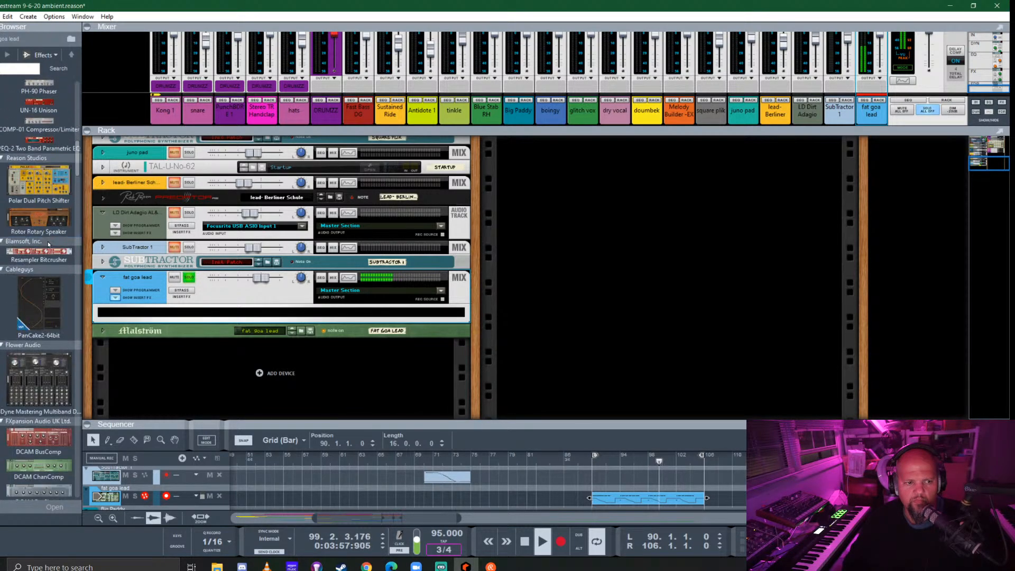
scroll(47, 244, "down", 8)
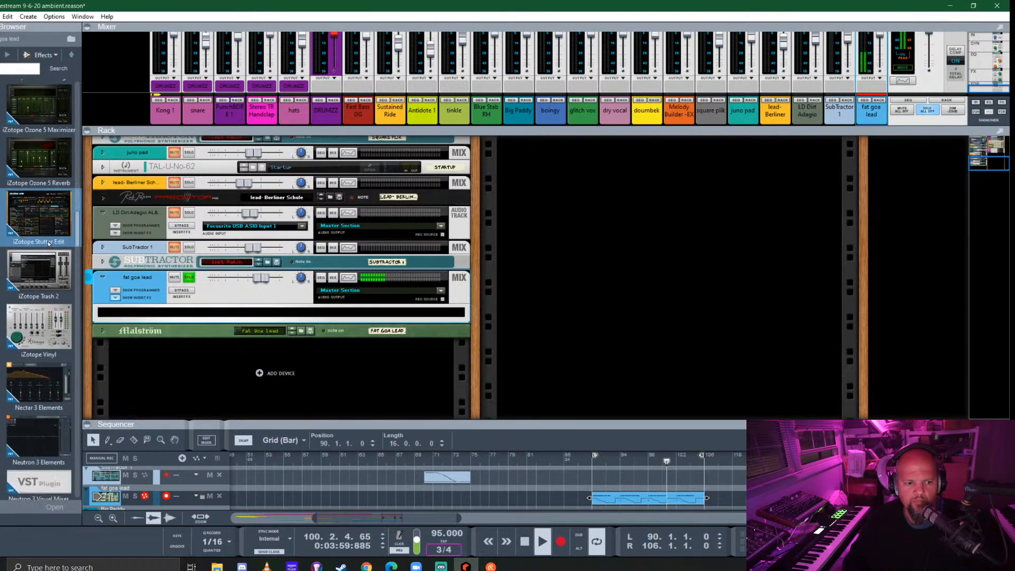
scroll(47, 243, "down", 6)
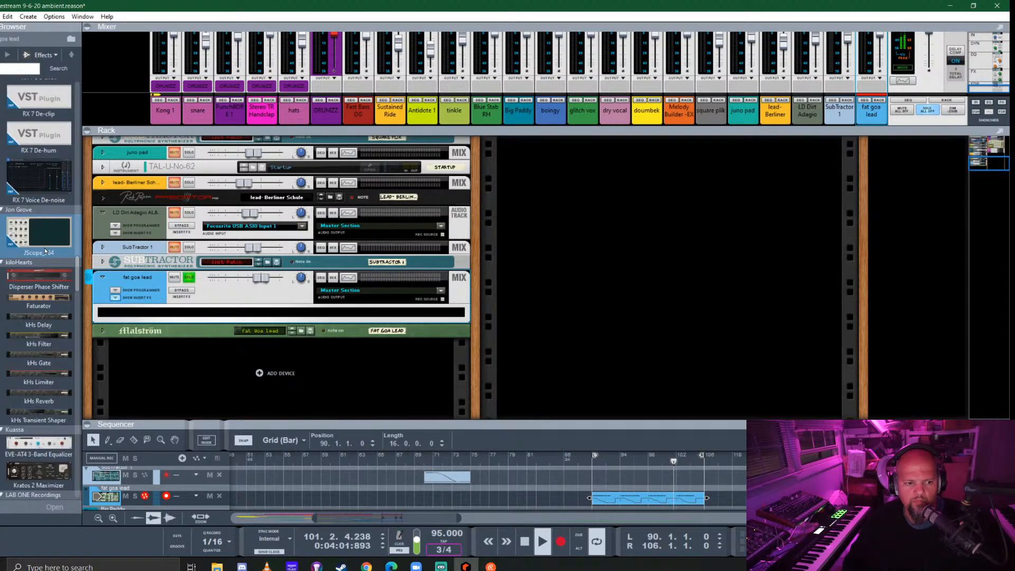
scroll(43, 247, "down", 10)
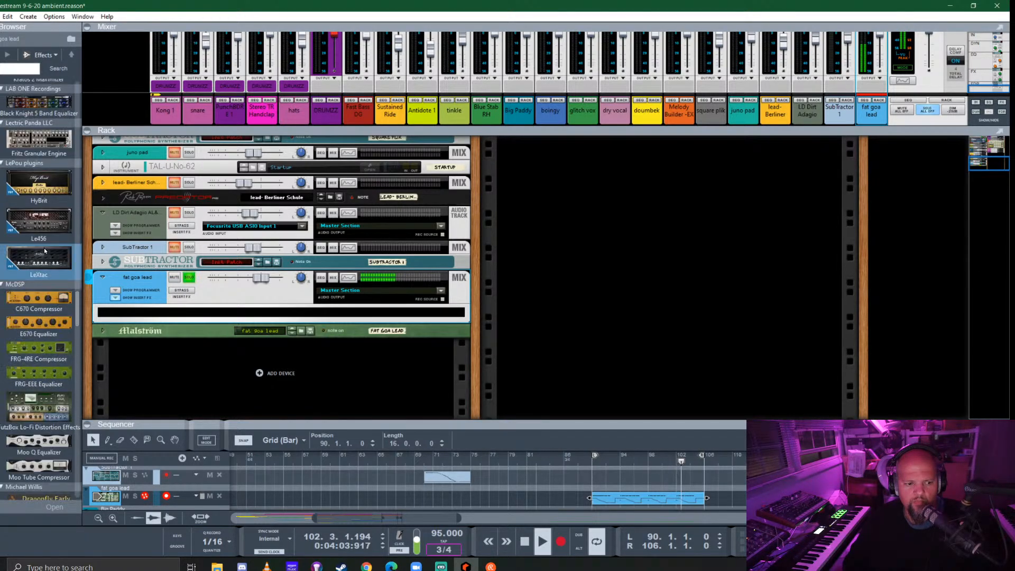
scroll(45, 250, "down", 8)
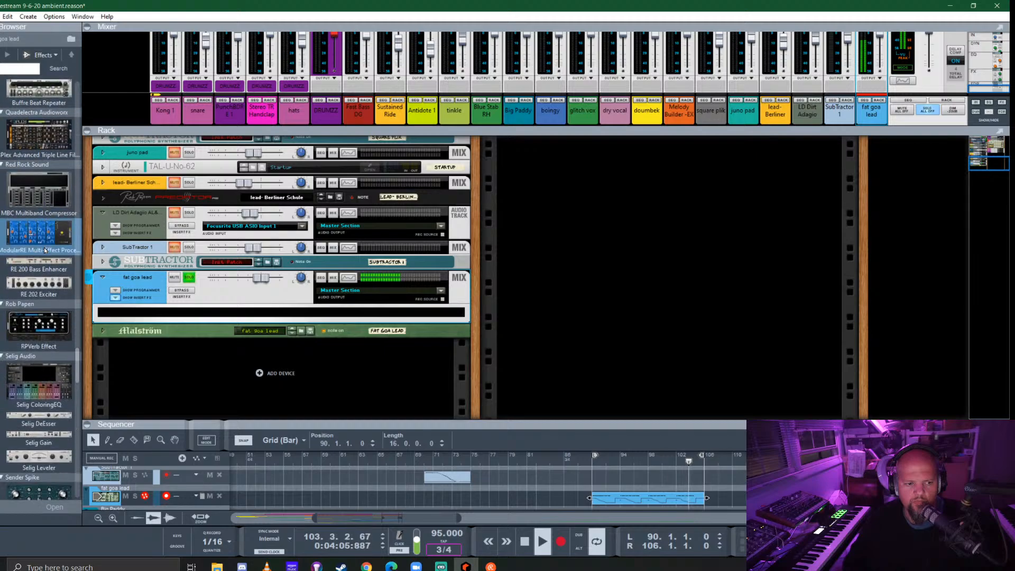
scroll(44, 250, "up", 15)
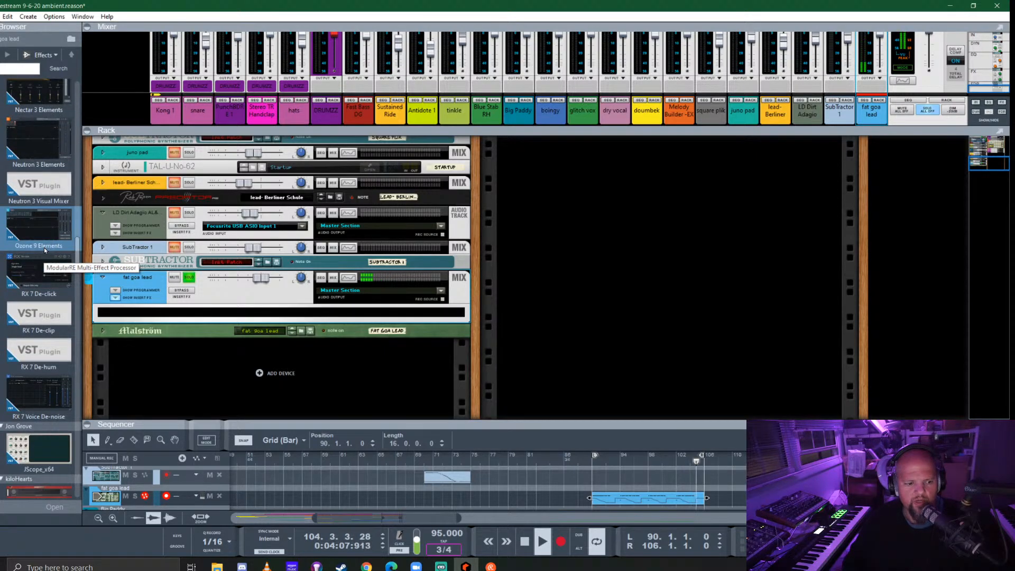
scroll(44, 250, "up", 5)
scroll(44, 250, "up", 10)
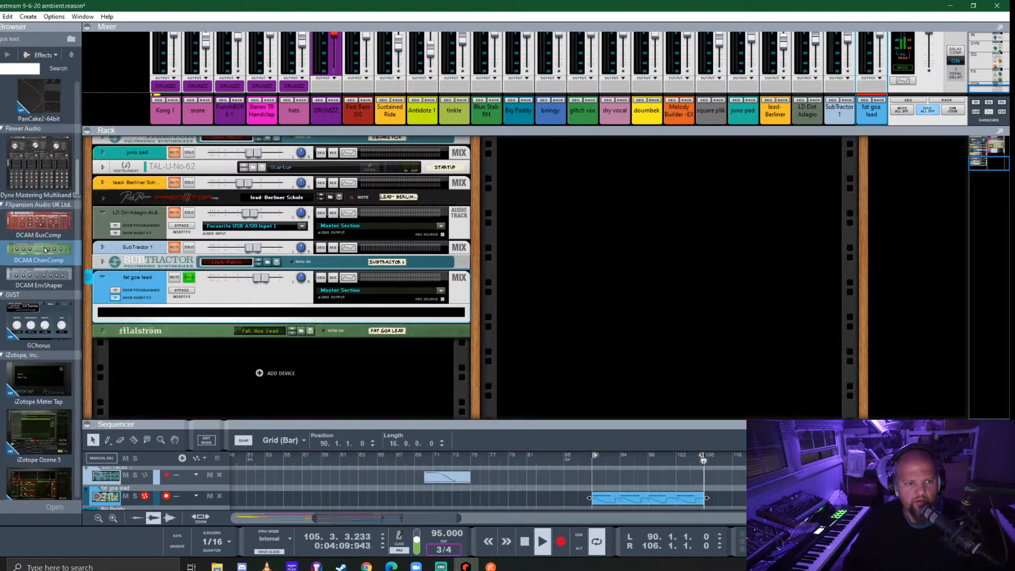
scroll(45, 250, "up", 5)
scroll(45, 250, "up", 4)
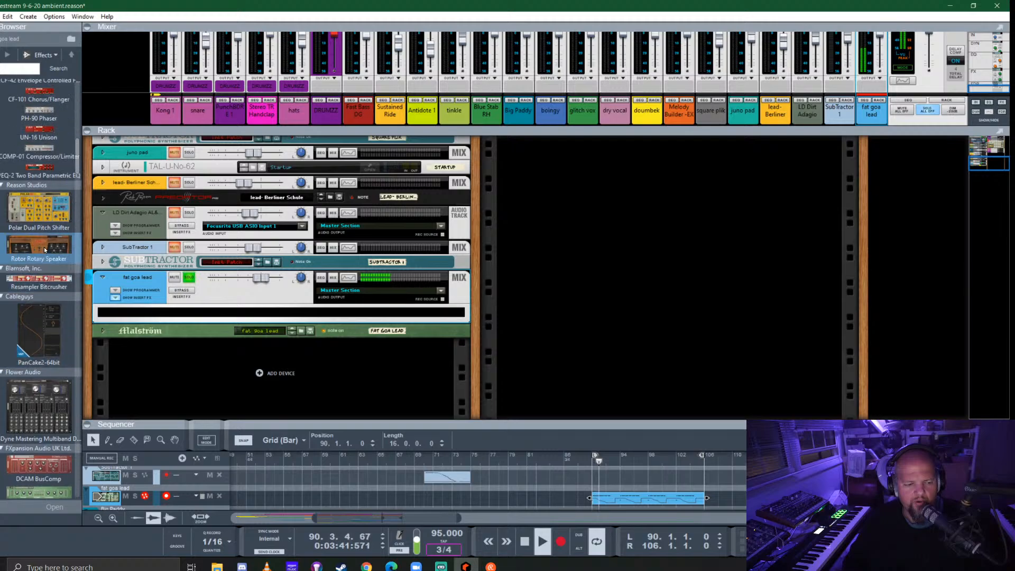
scroll(45, 250, "down", 20)
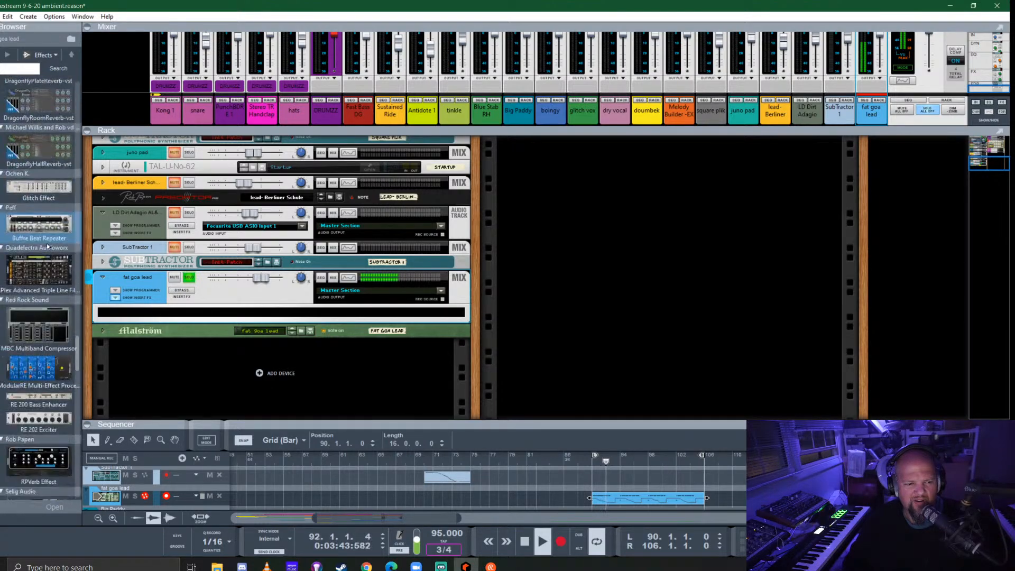
scroll(47, 246, "up", 8)
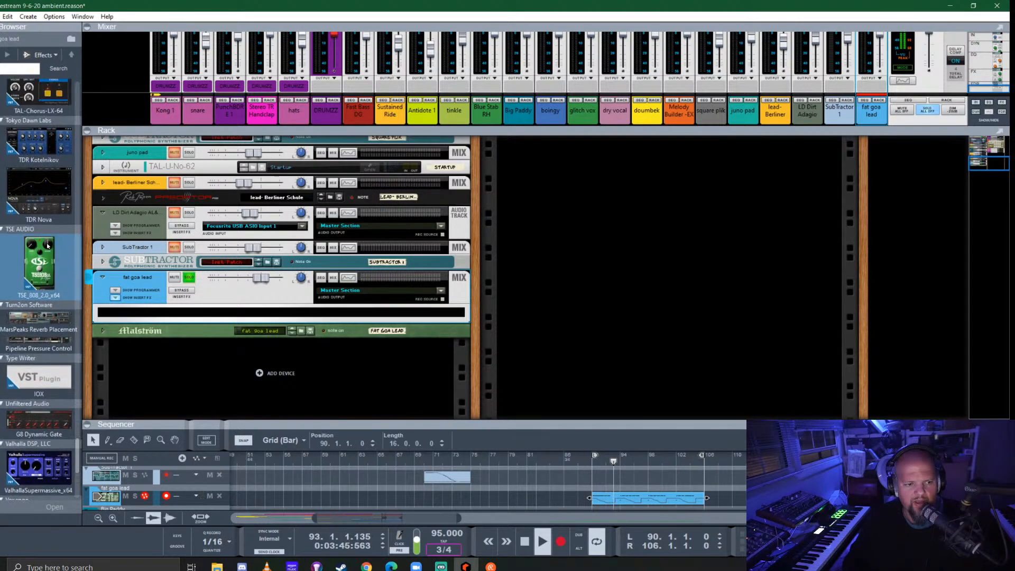
scroll(47, 245, "up", 6)
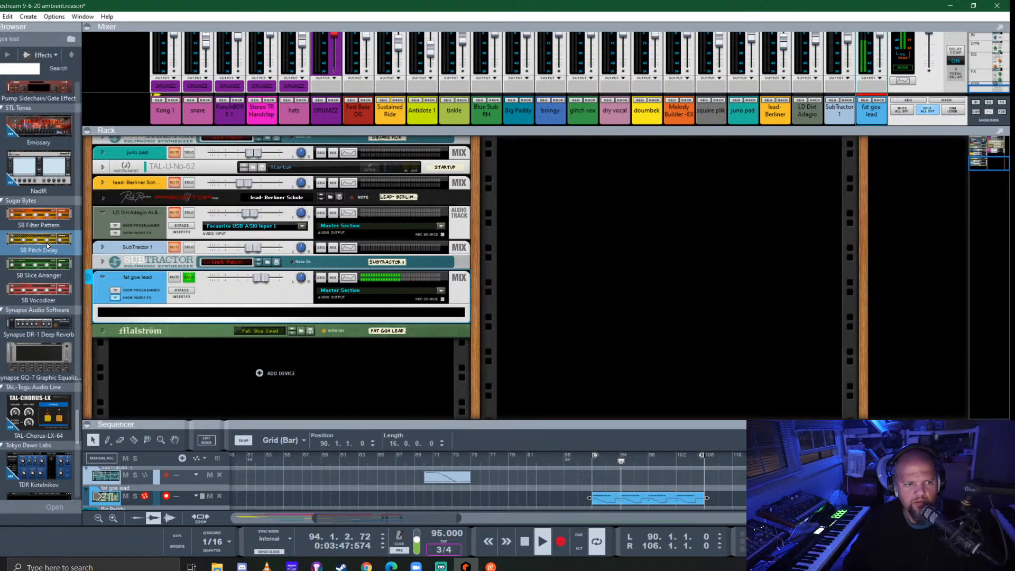
scroll(47, 245, "up", 3)
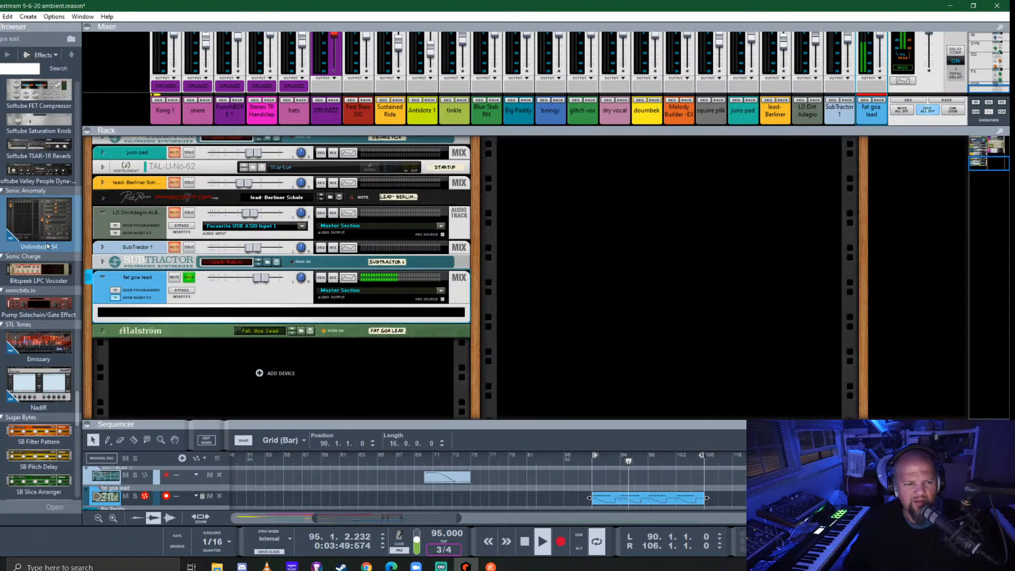
left_click_drag(48, 308, 297, 318)
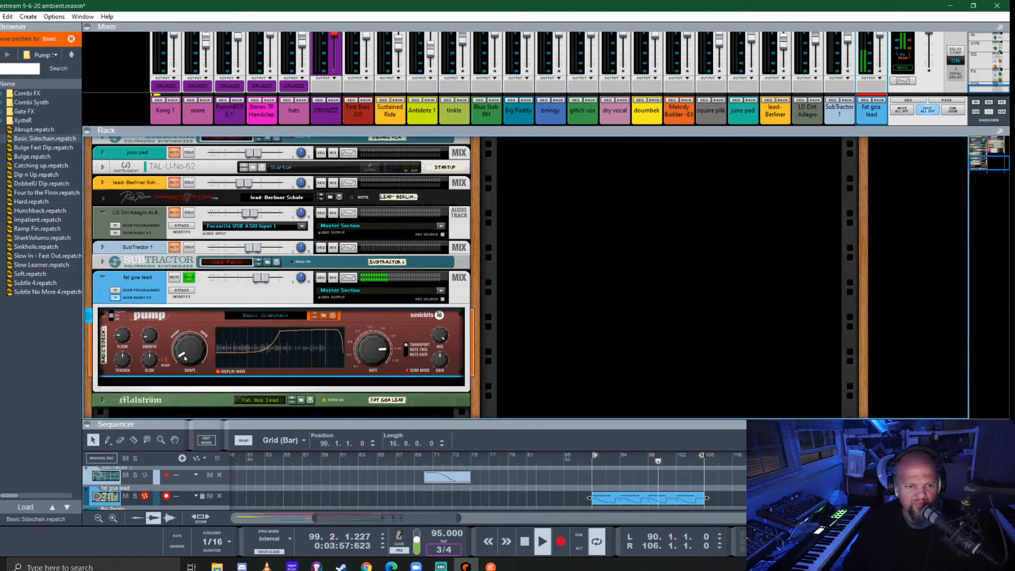
- Try several gate shapes and a different tension on Pump's Basic Sidechain patch
left_click_drag(184, 358, 259, 281)
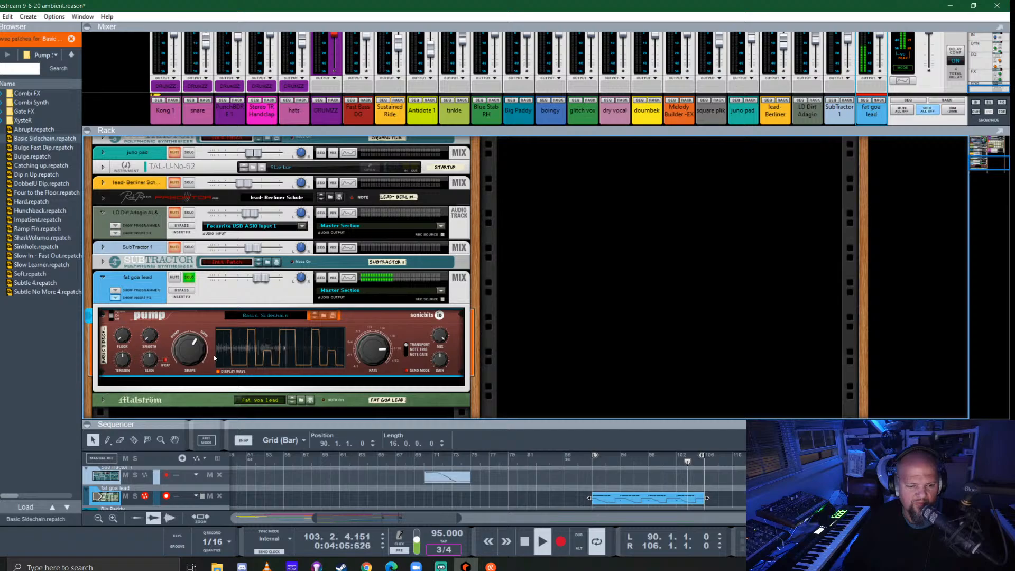
left_click_drag(188, 352, 213, 312)
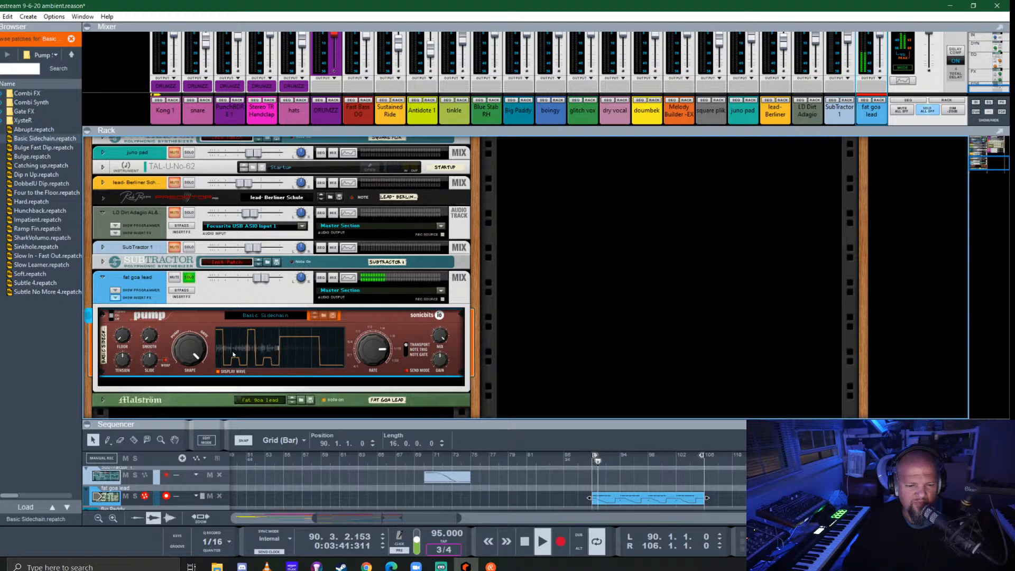
left_click_drag(126, 365, 142, 316)
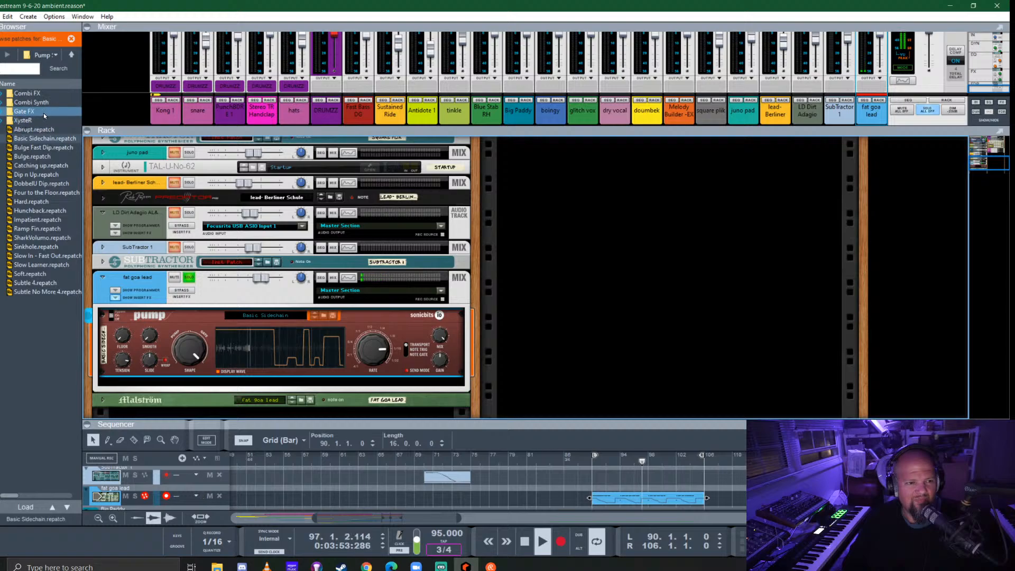
- Load the Chopper patch from Gate FX into Pump, set its shape to Sidechain 18 and adjust the smoothing and tension
double_click(24, 111)
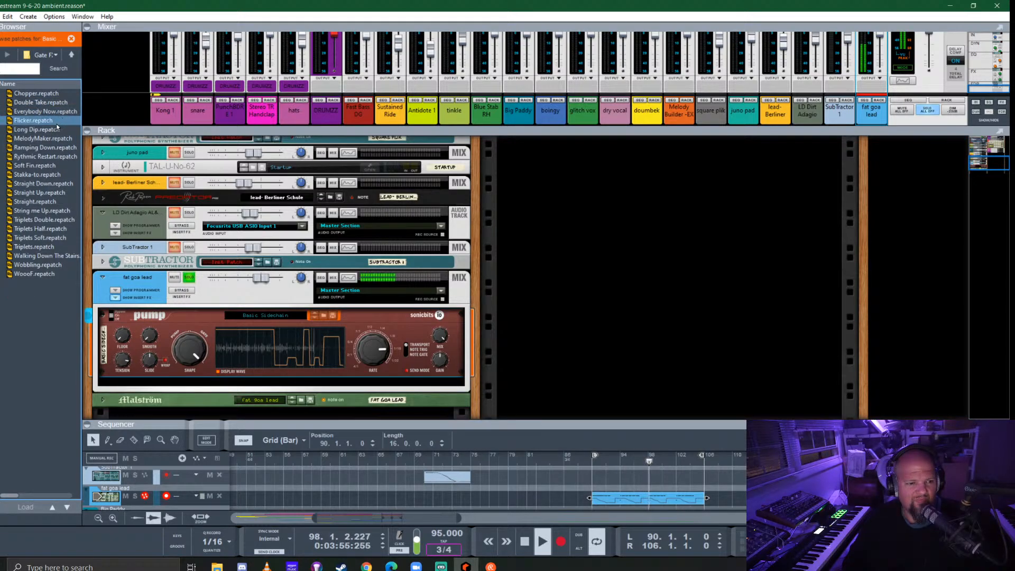
left_click_drag(36, 93, 263, 353)
left_click_drag(189, 350, 193, 361)
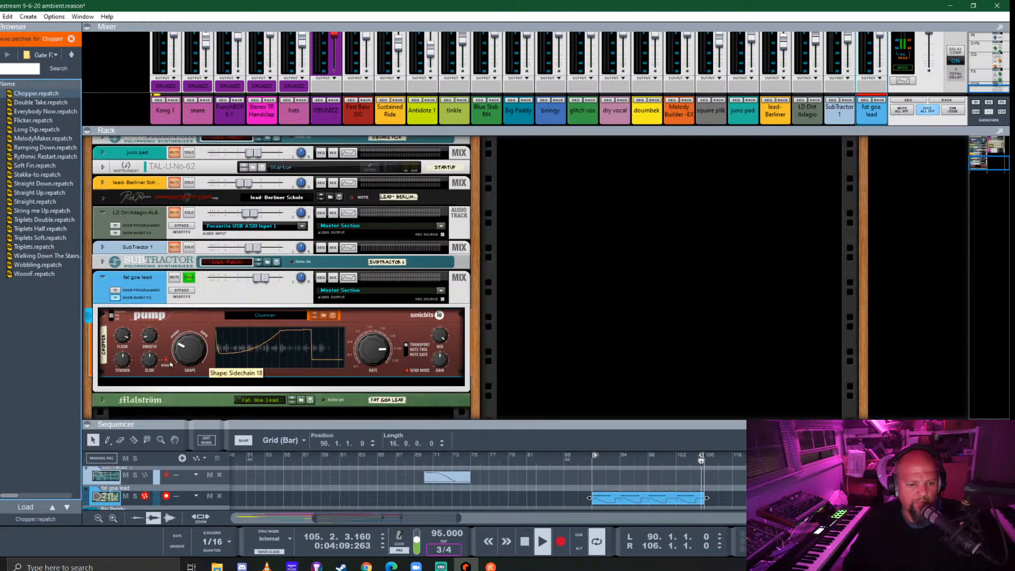
left_click(150, 338)
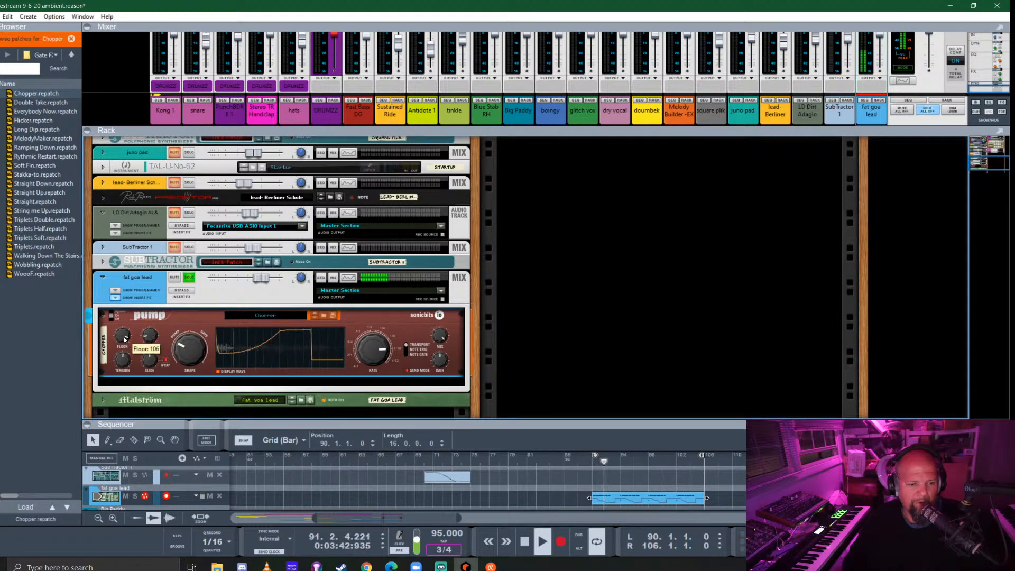
left_click_drag(126, 353, 147, 303)
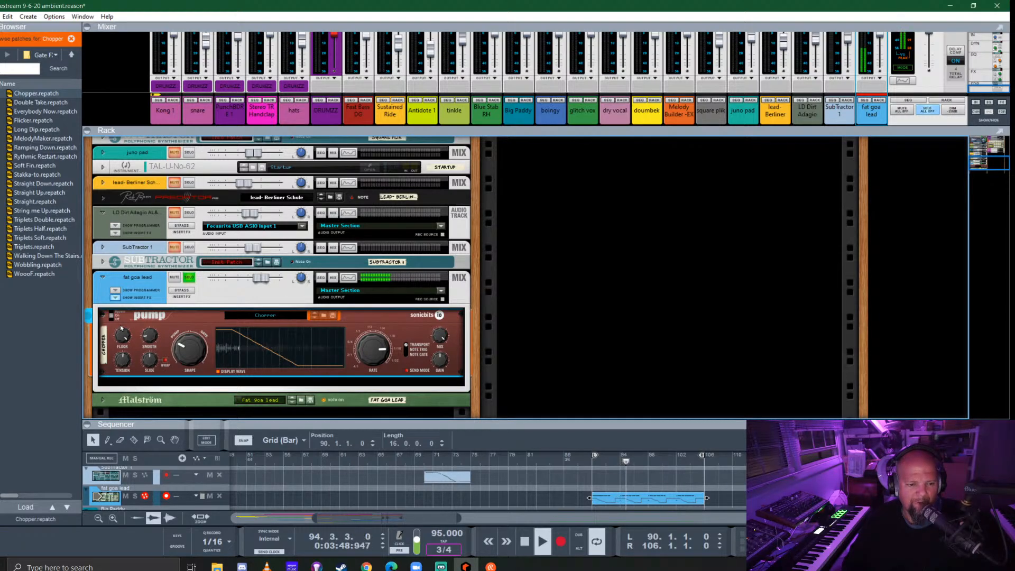
- Hide the fat goa lead channel's insert effects, unsolo the channel and give the sequencer the rack's space
key("Delete")
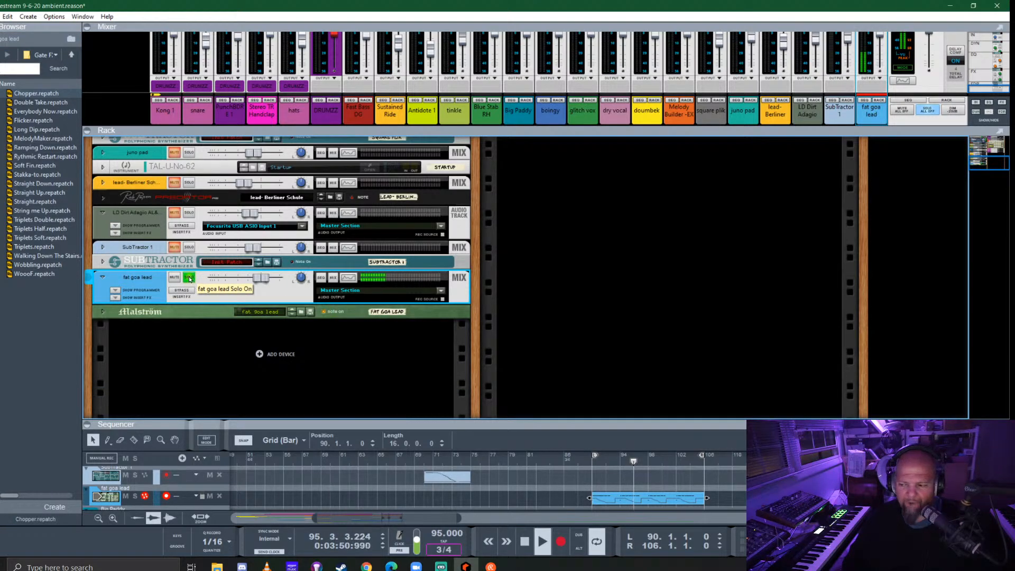
left_click(189, 278)
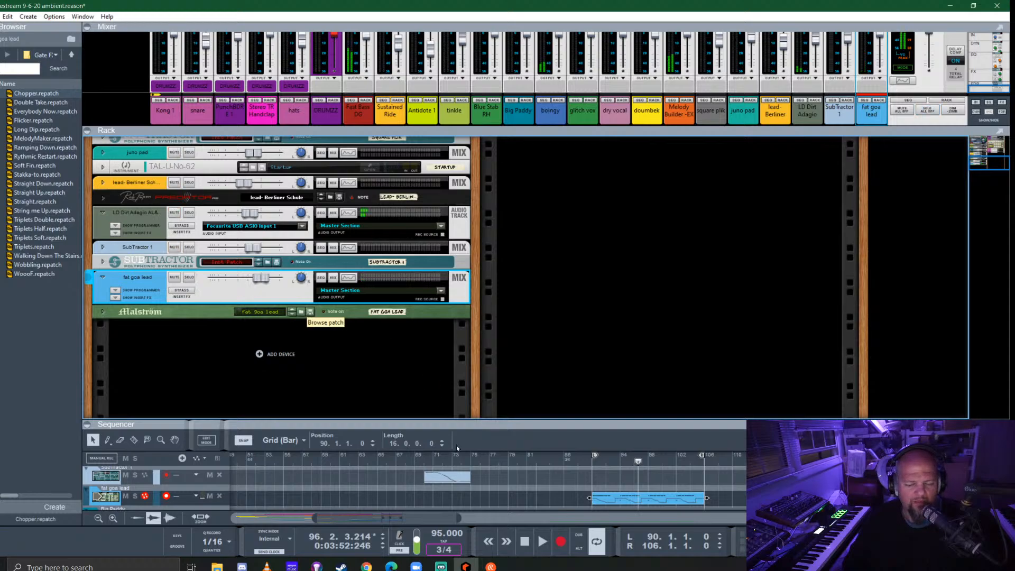
left_click_drag(476, 424, 476, 140)
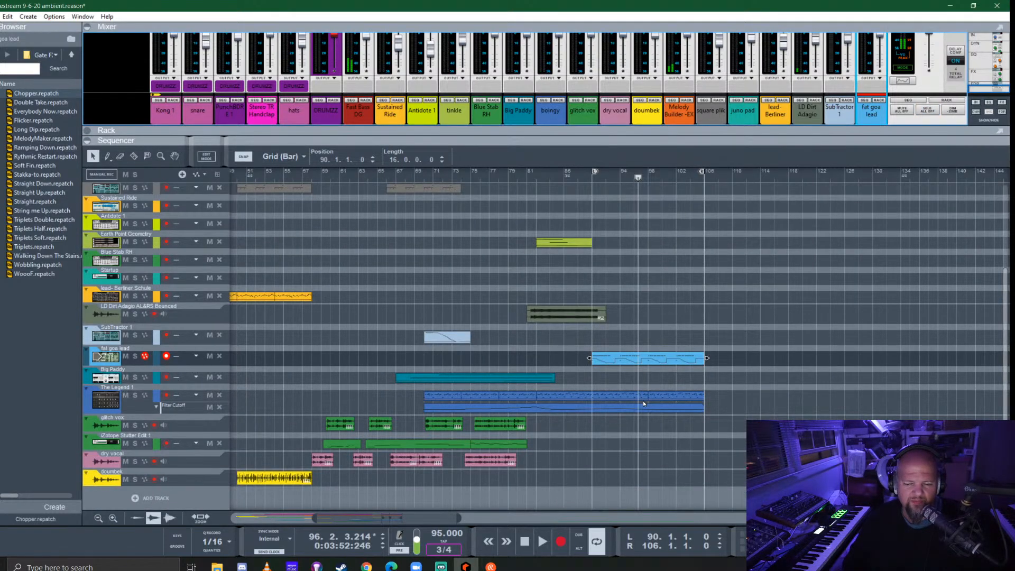
scroll(615, 378, "left", 2)
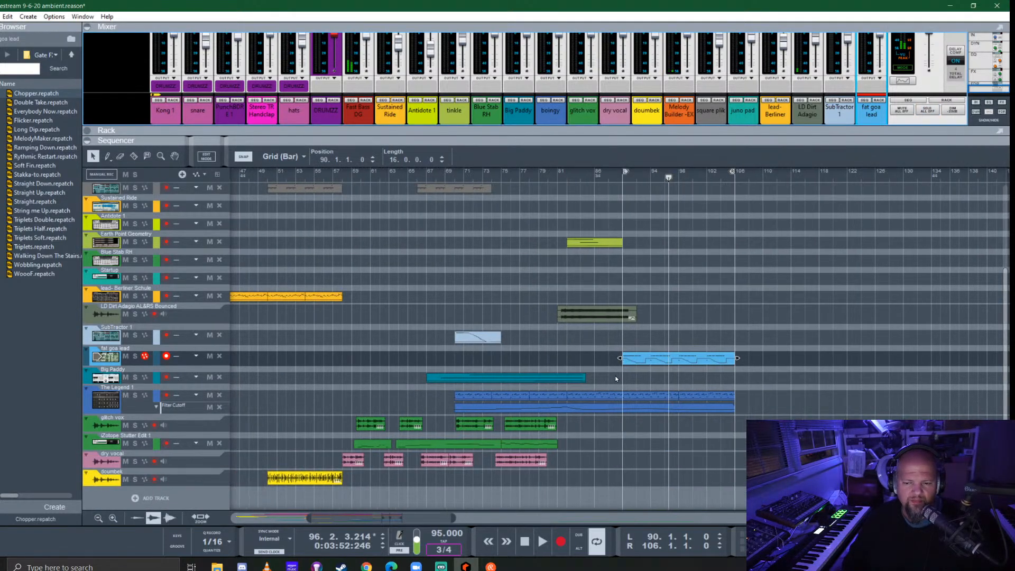
- Play the full mix from bar 90 and raise the fat goa lead channel's level to 2.37 dB
left_click(621, 182)
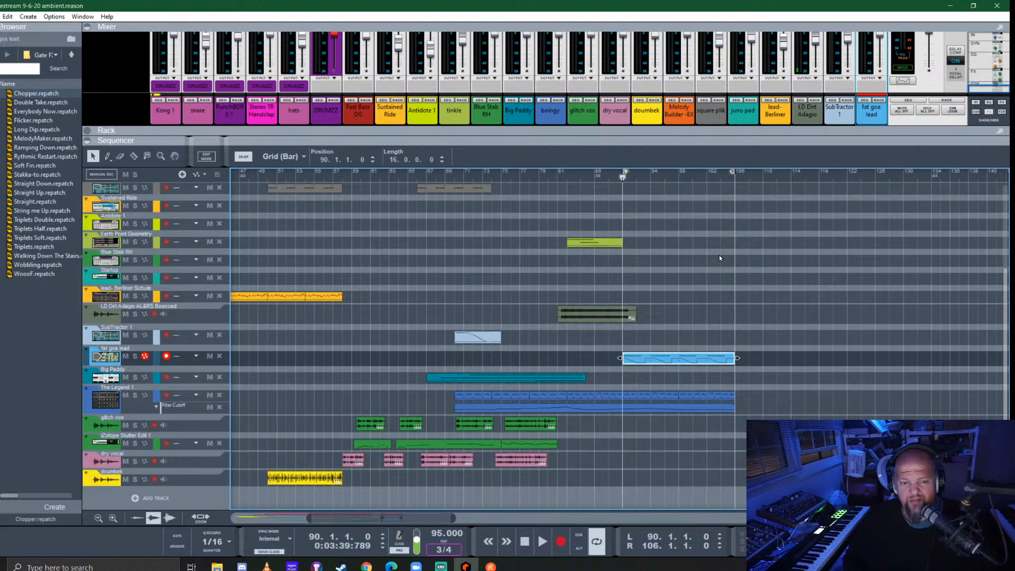
key("space")
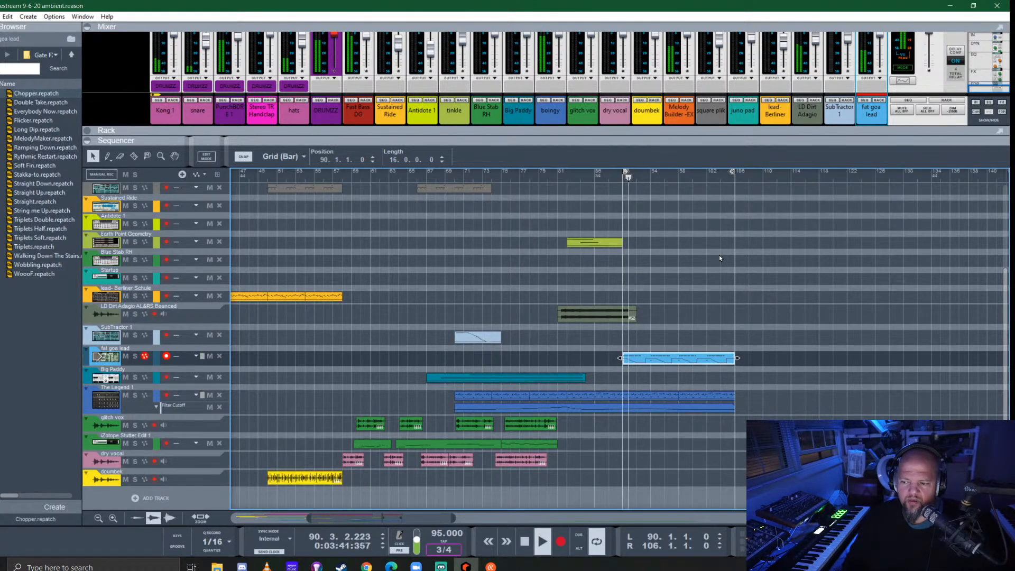
left_click_drag(868, 136, 873, 239)
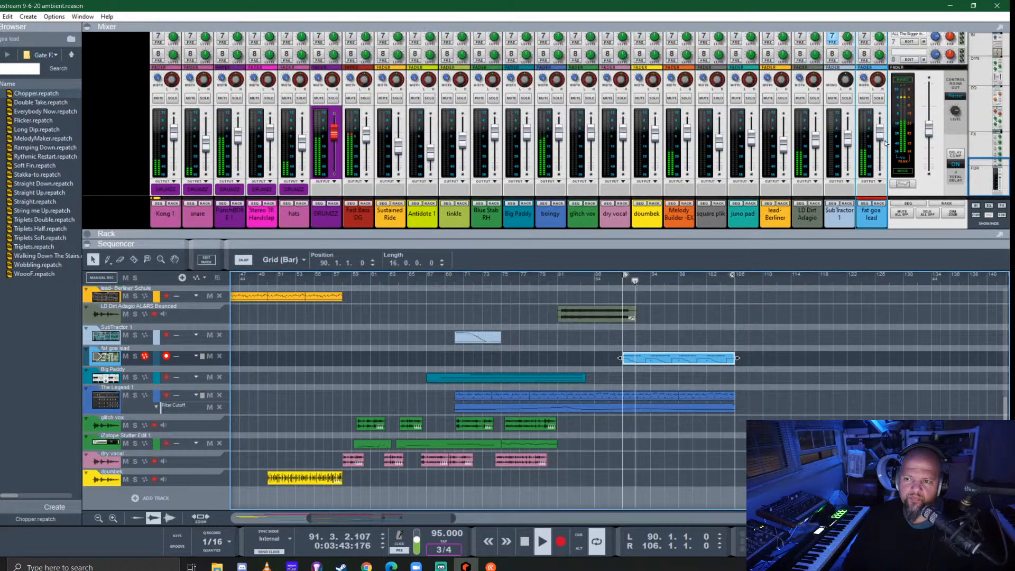
left_click_drag(880, 130, 880, 126)
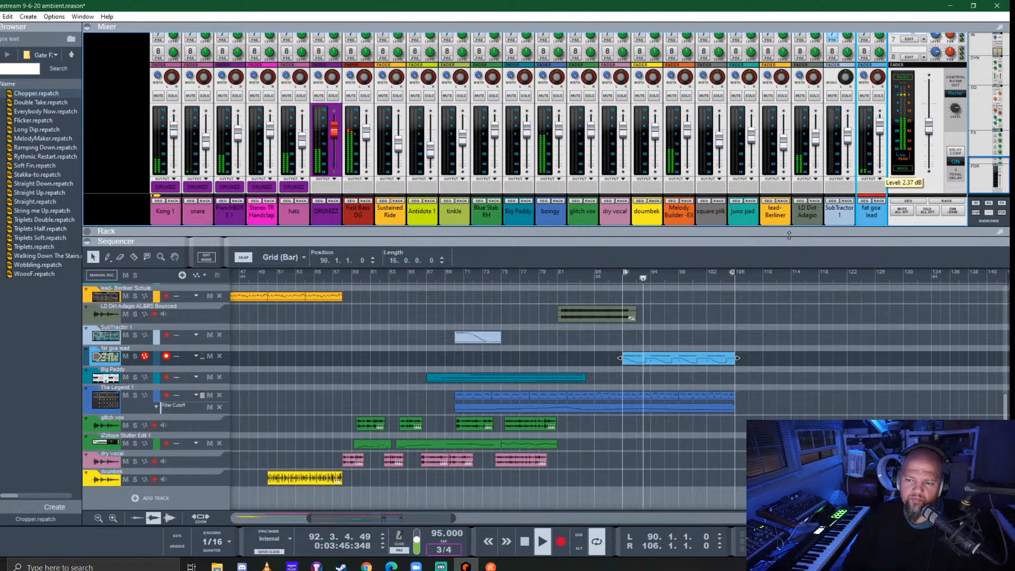
- Bring the rack back into view, show the fat goa lead channel's insert effects and select the Pump device
left_click_drag(777, 228, 730, 109)
scroll(208, 211, "down", 3)
scroll(138, 197, "up", 1)
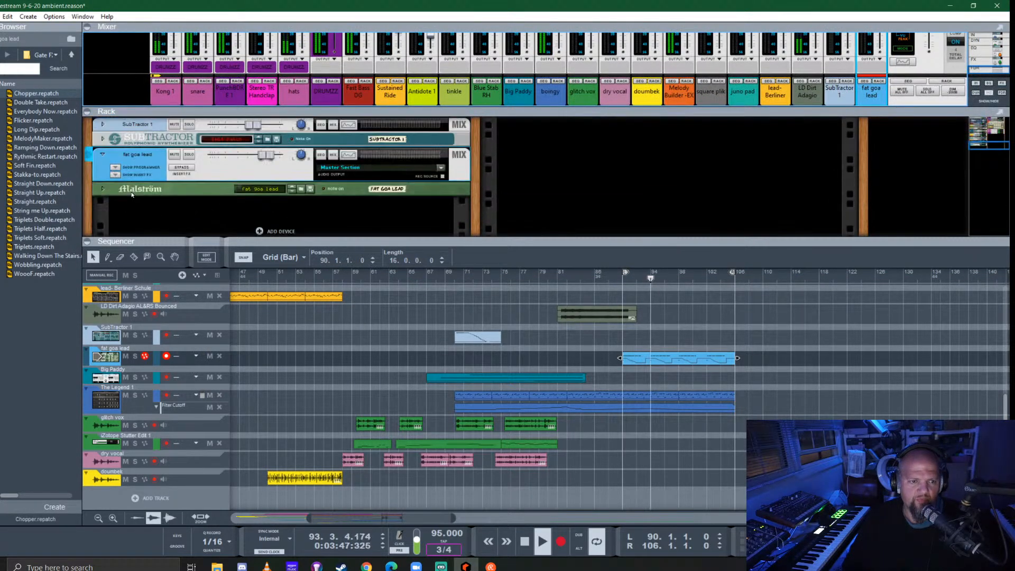
left_click(115, 175)
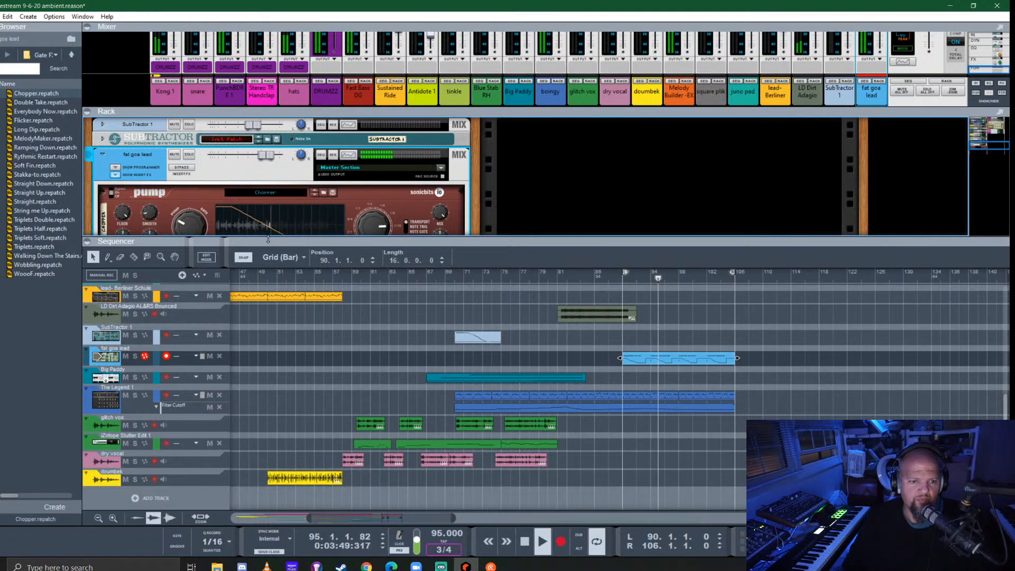
left_click_drag(268, 240, 267, 341)
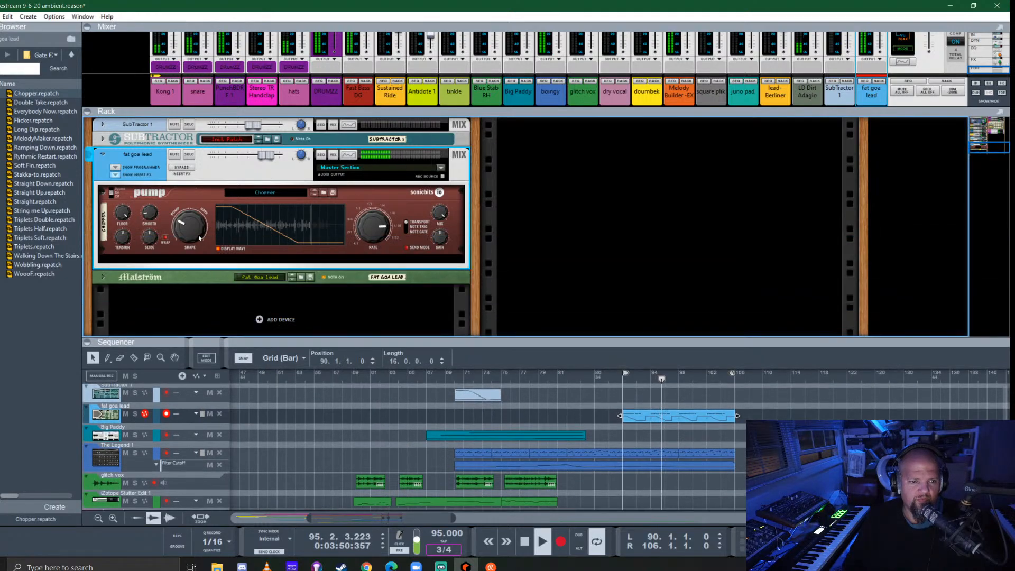
left_click(153, 227)
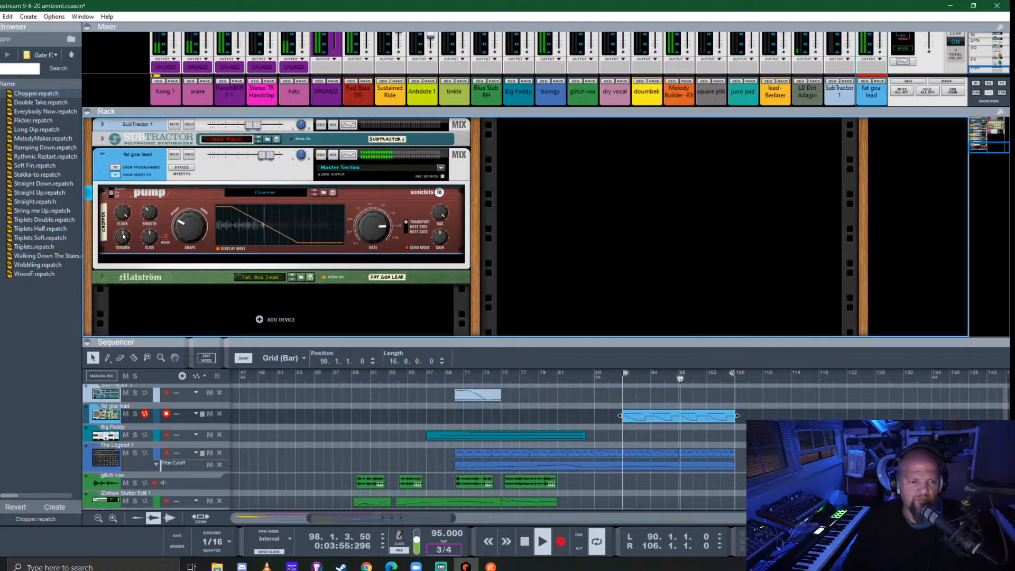
- Adjust Pump's floor, fold the fat goa lead channel and give the sequencer the rack's space
left_click_drag(124, 212, 125, 231)
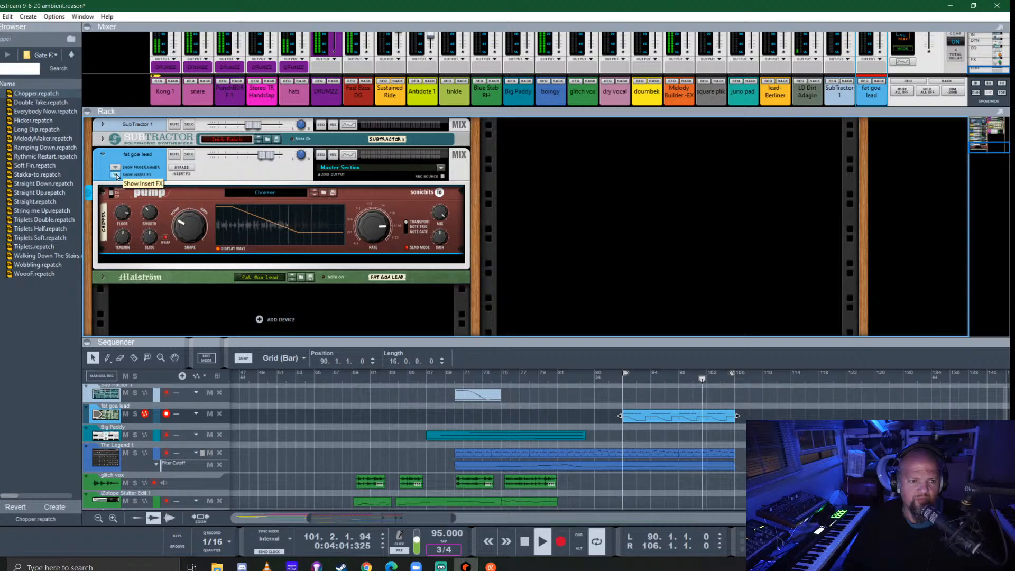
left_click(102, 154)
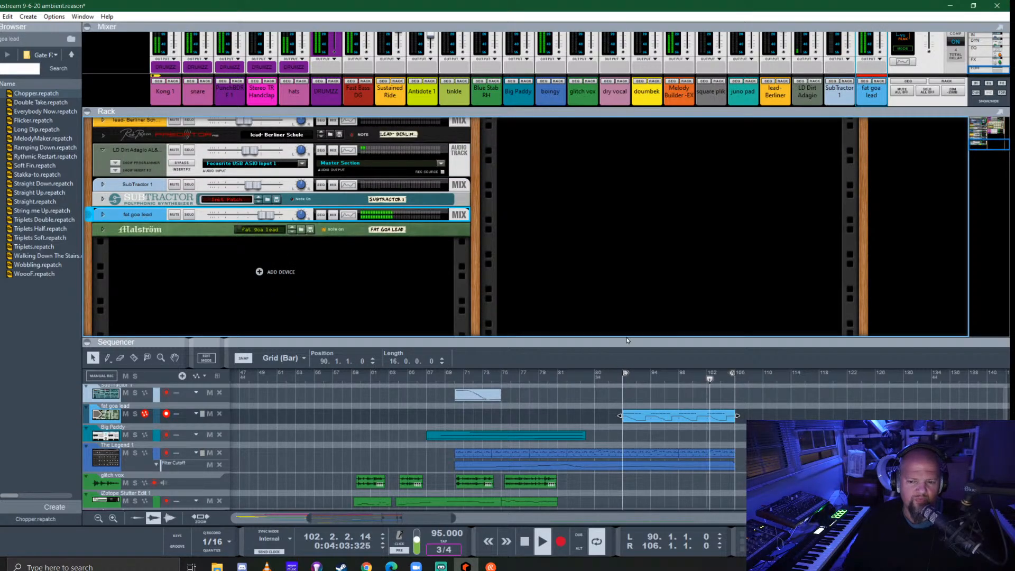
left_click_drag(627, 321, 629, 88)
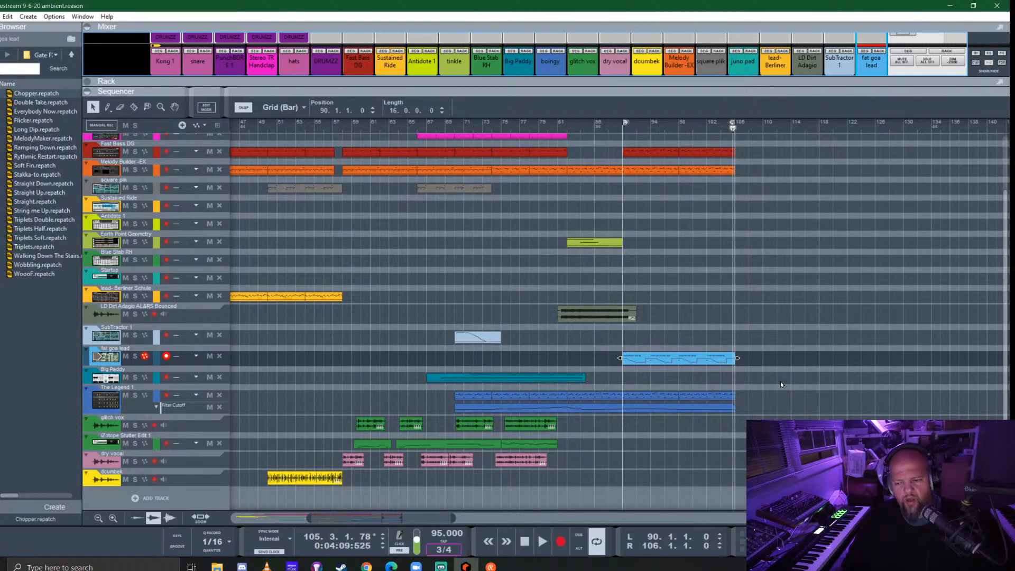
- Stop playback, return to the song start and play the full arrangement from the beginning
key("space")
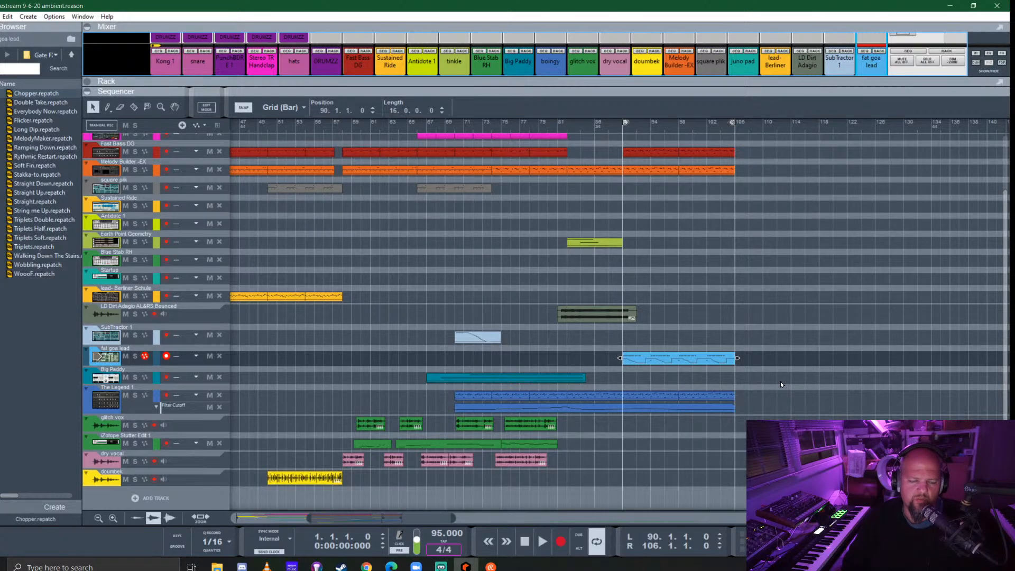
scroll(573, 349, "left", 8)
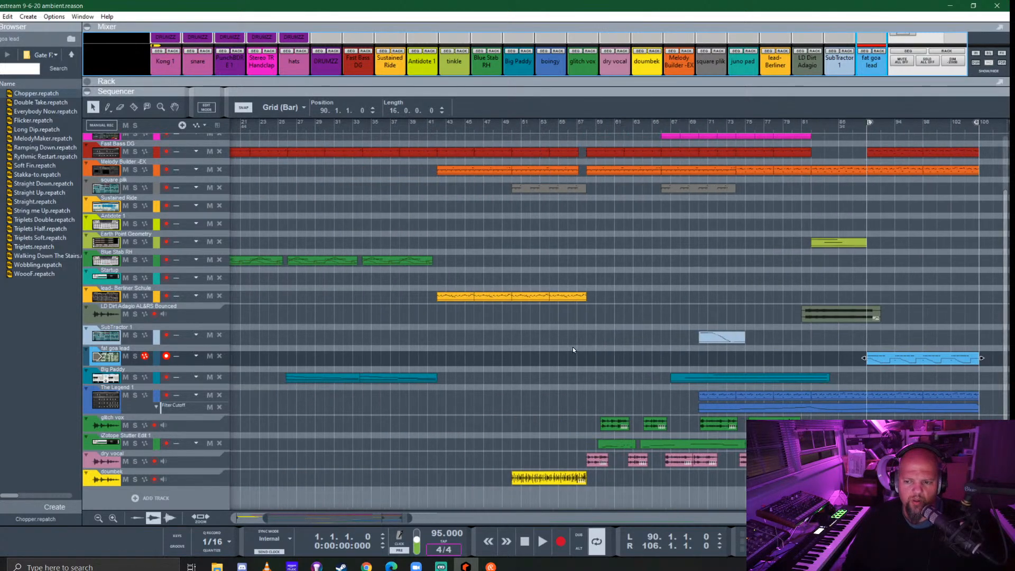
scroll(754, 347, "down", 3)
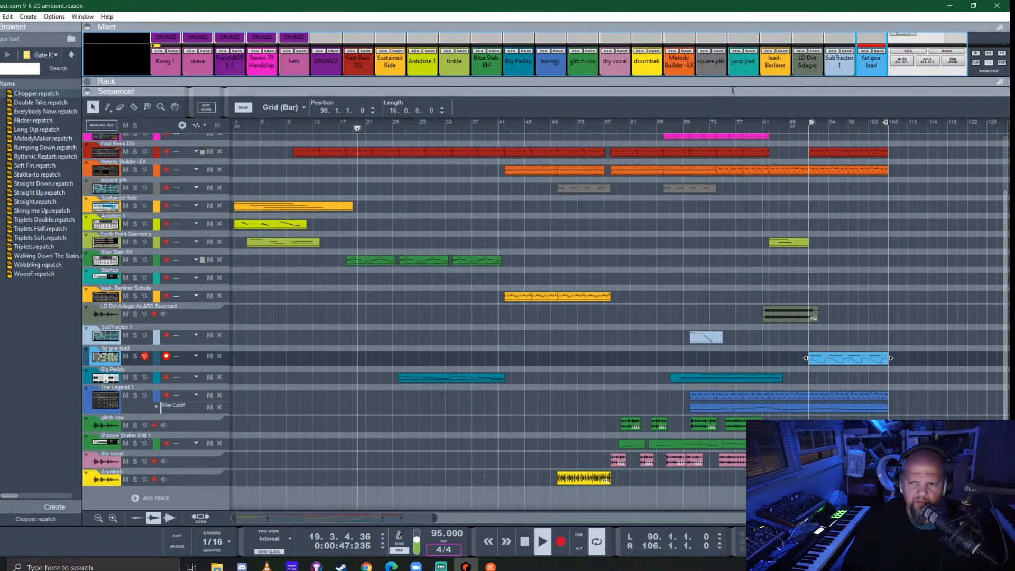
- Bring back the rack, unfold the Punch BD device and adjust the first fader in its mixer section
left_click_drag(734, 90, 735, 295)
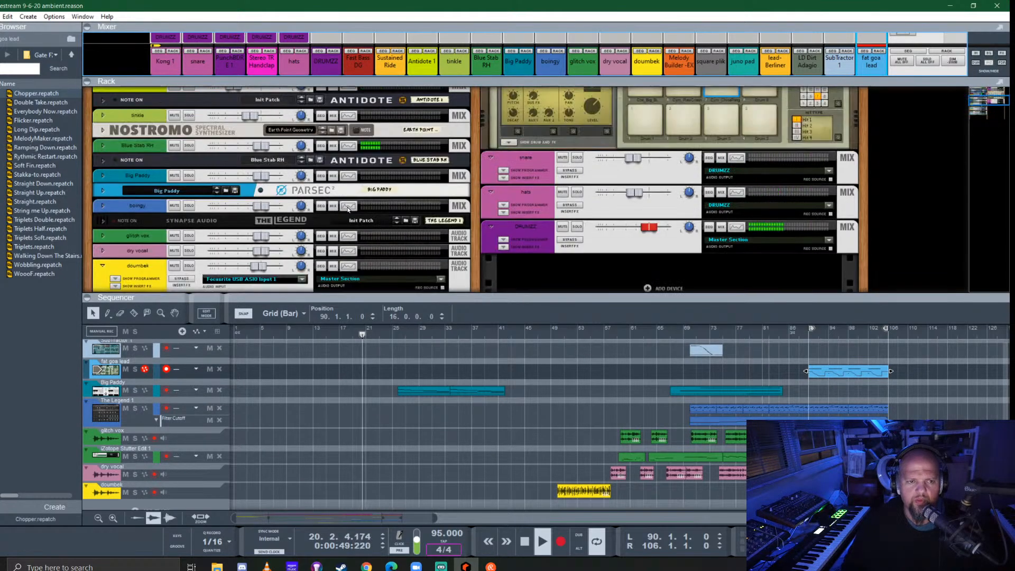
scroll(348, 210, "up", 3)
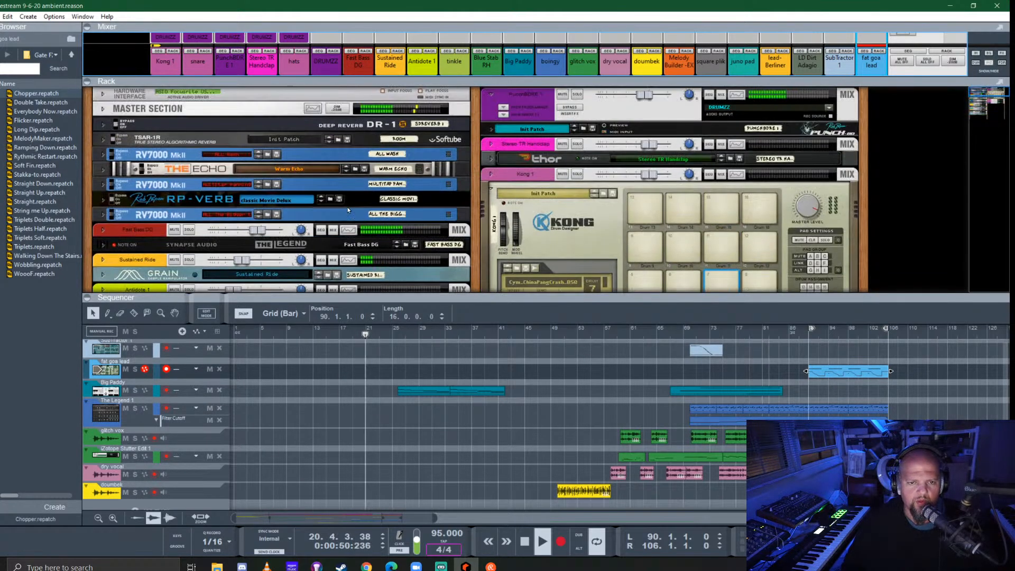
left_click(493, 129)
left_click(493, 129)
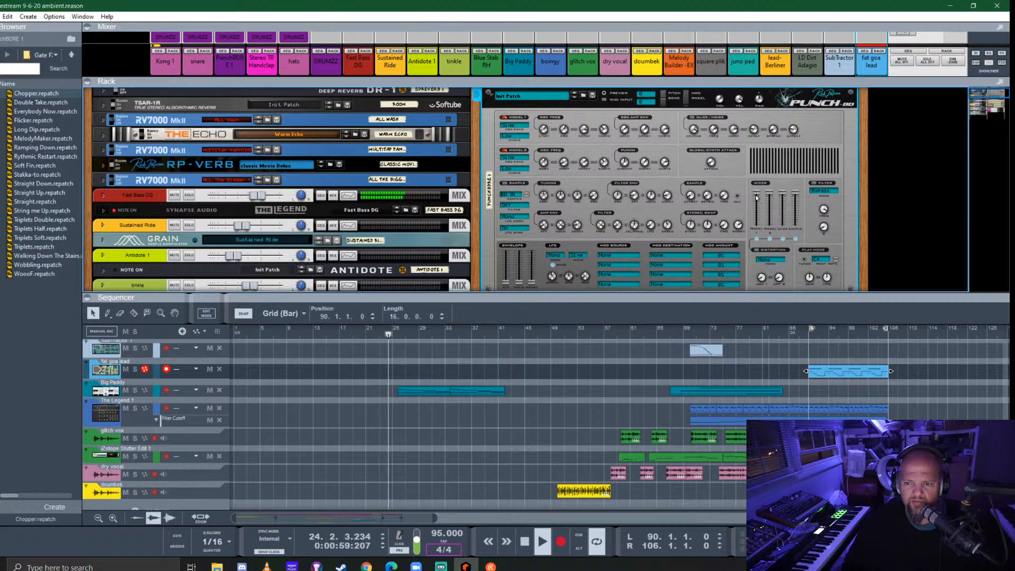
left_click_drag(756, 195, 759, 227)
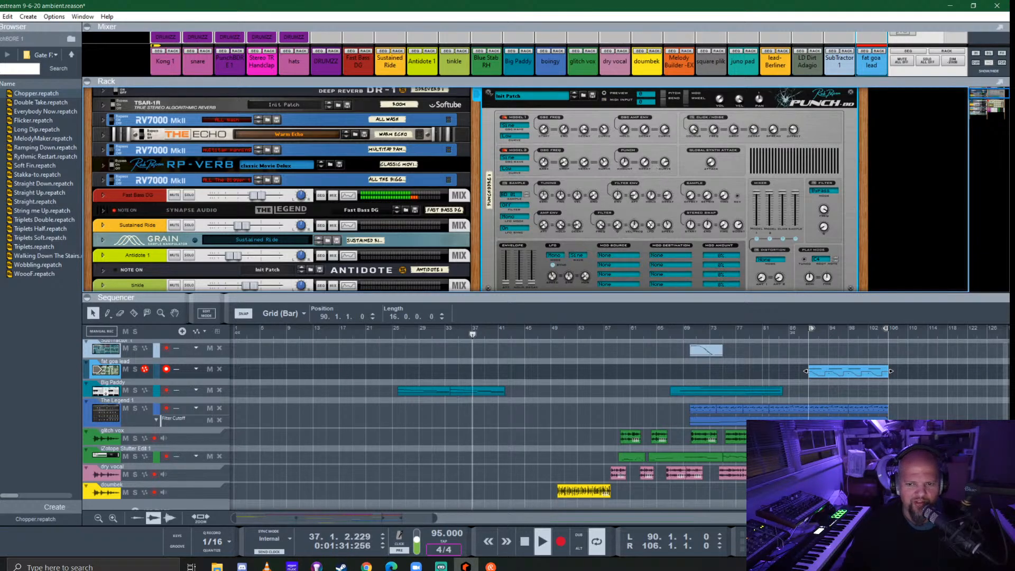
- Hide the rack, show the channel faders in the mixer and set the doumbek level to 0.49 dB
key("F6")
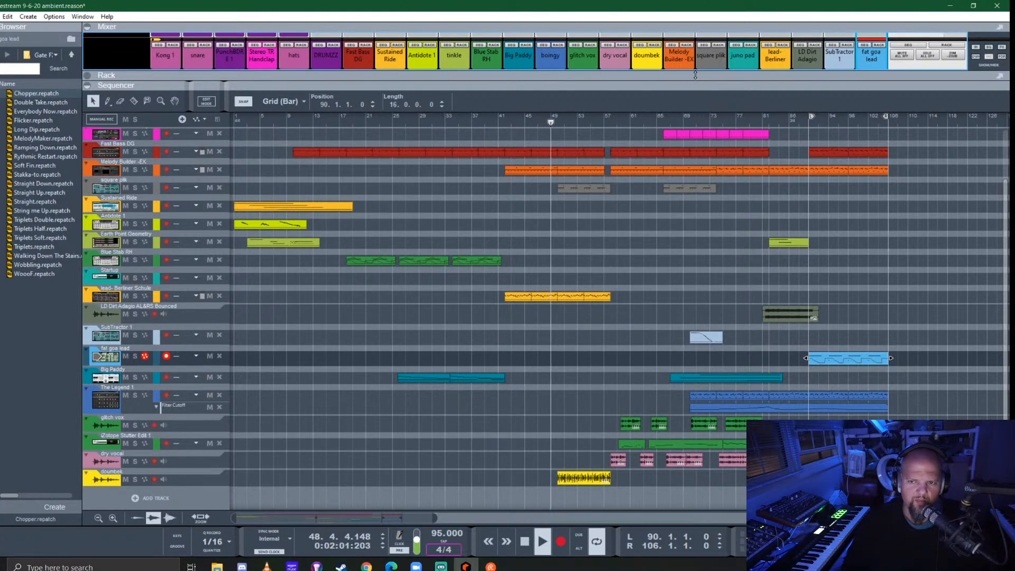
left_click_drag(683, 87, 682, 249)
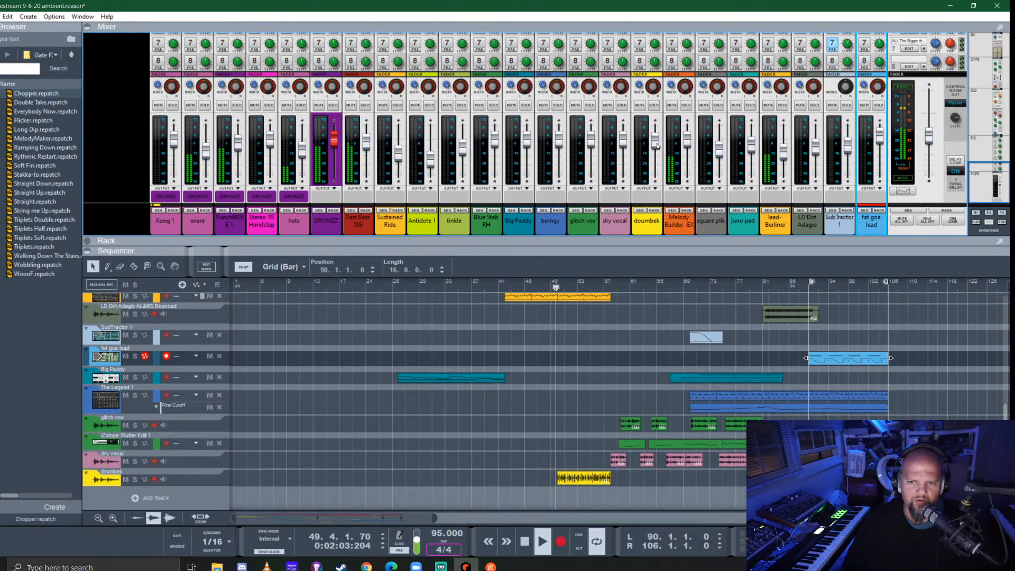
left_click_drag(658, 148, 657, 143)
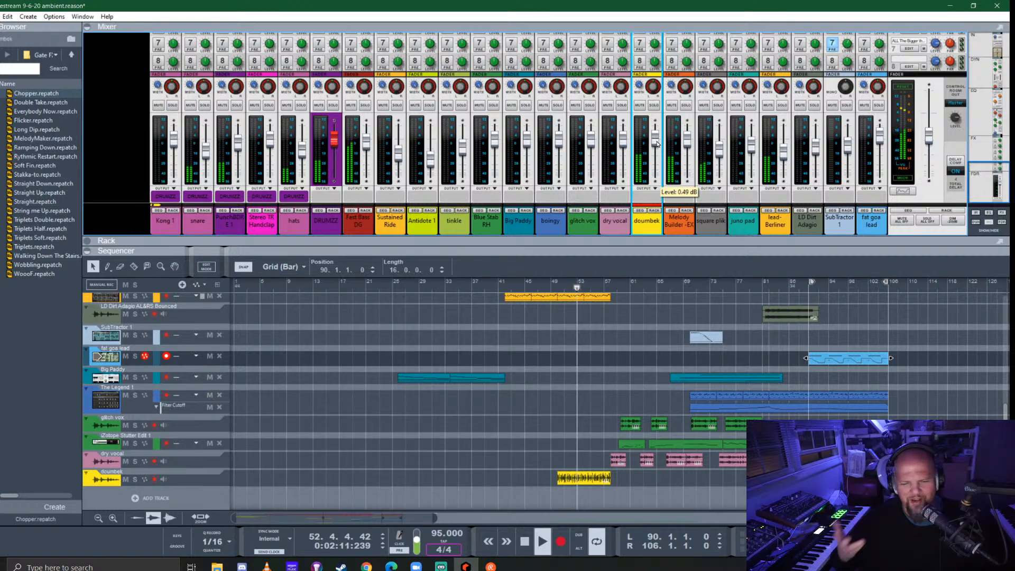
- Enable effect sends 3 and 2 on the doumbek channel
scroll(657, 142, "up", 5)
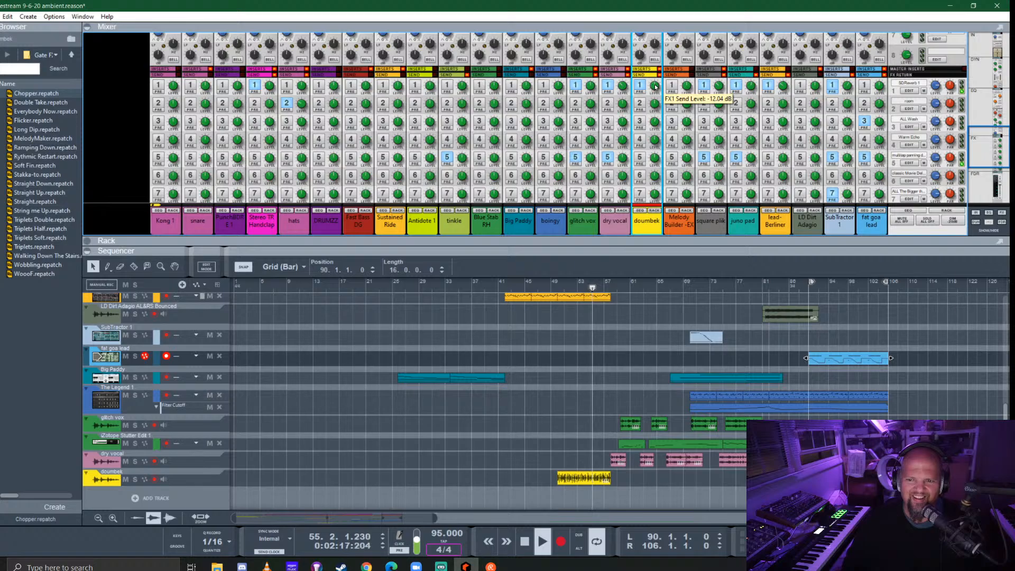
left_click(639, 121)
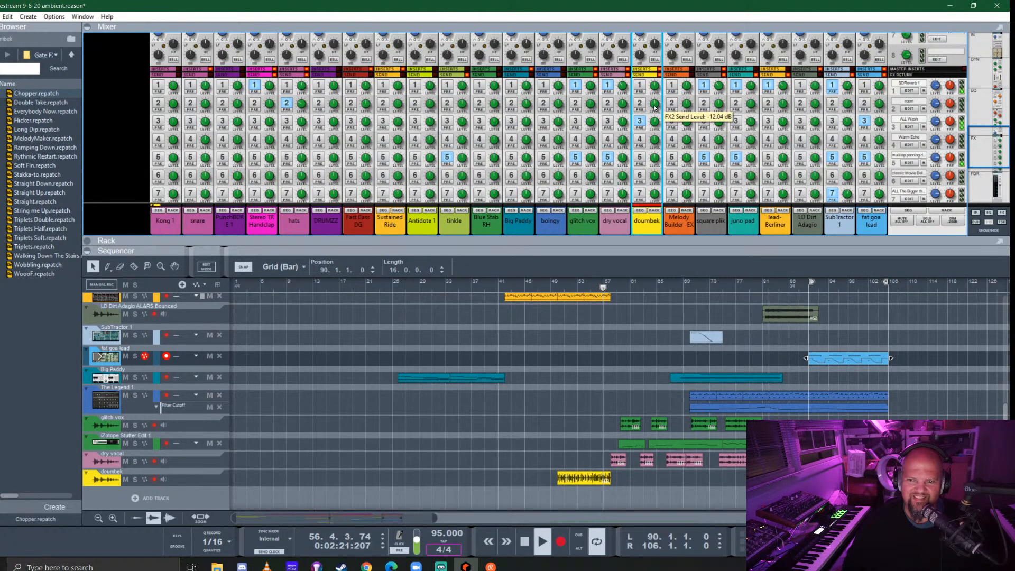
left_click(640, 104)
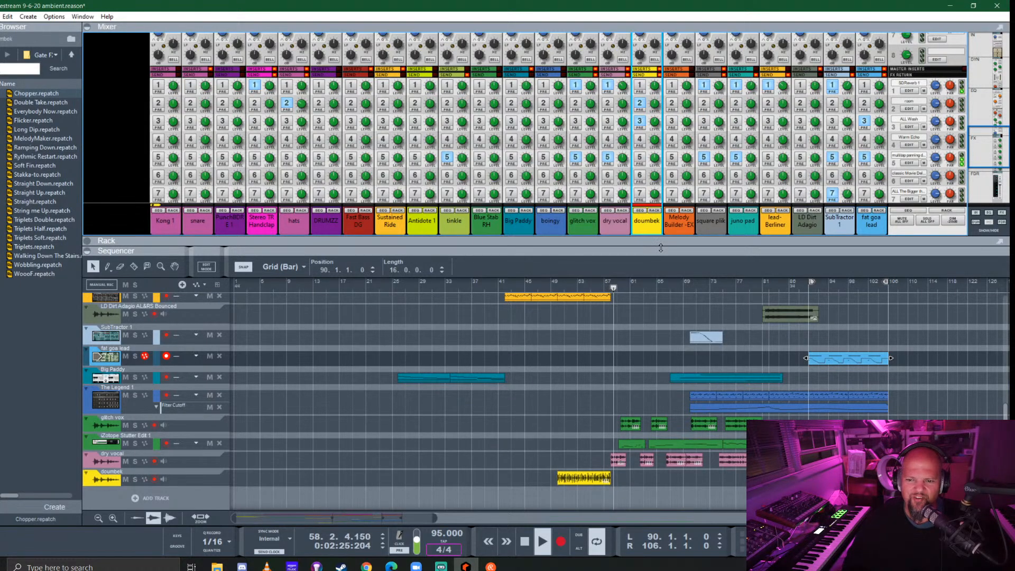
- Give the sequencer more space and move the SubTractor 1 clip to start at bar 76
left_click_drag(661, 247, 673, 118)
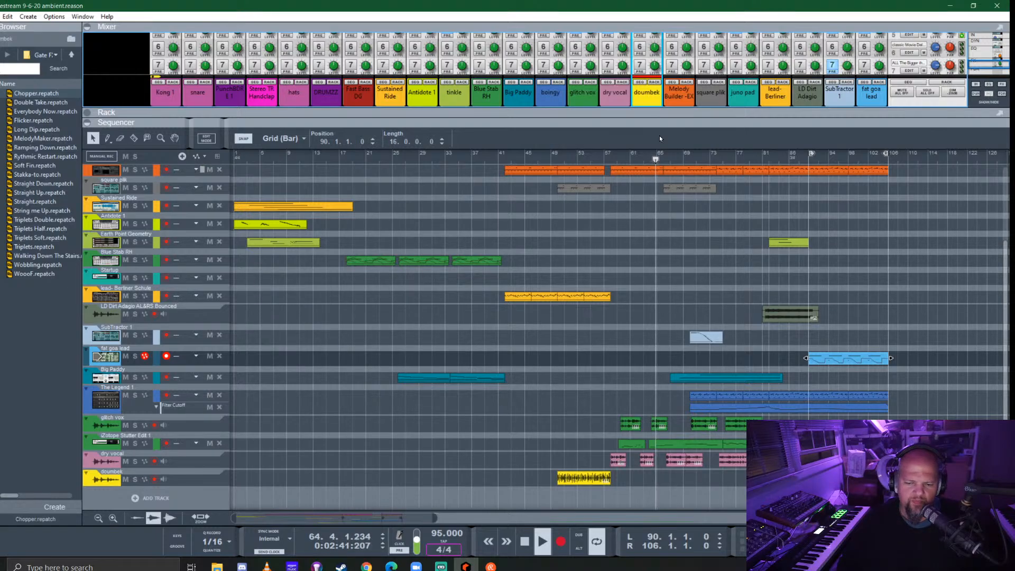
scroll(721, 298, "up", 4)
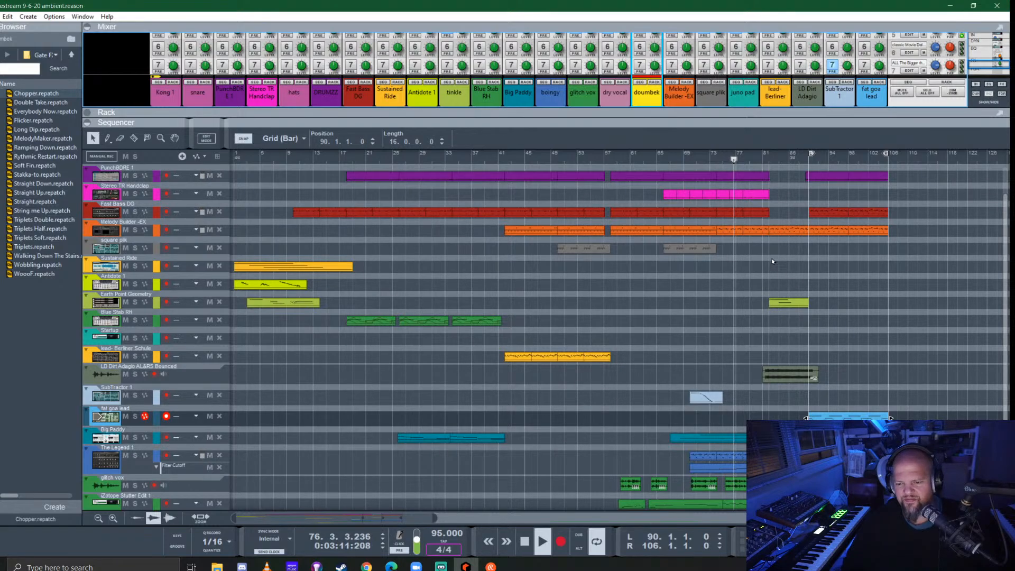
left_click_drag(705, 396, 746, 400)
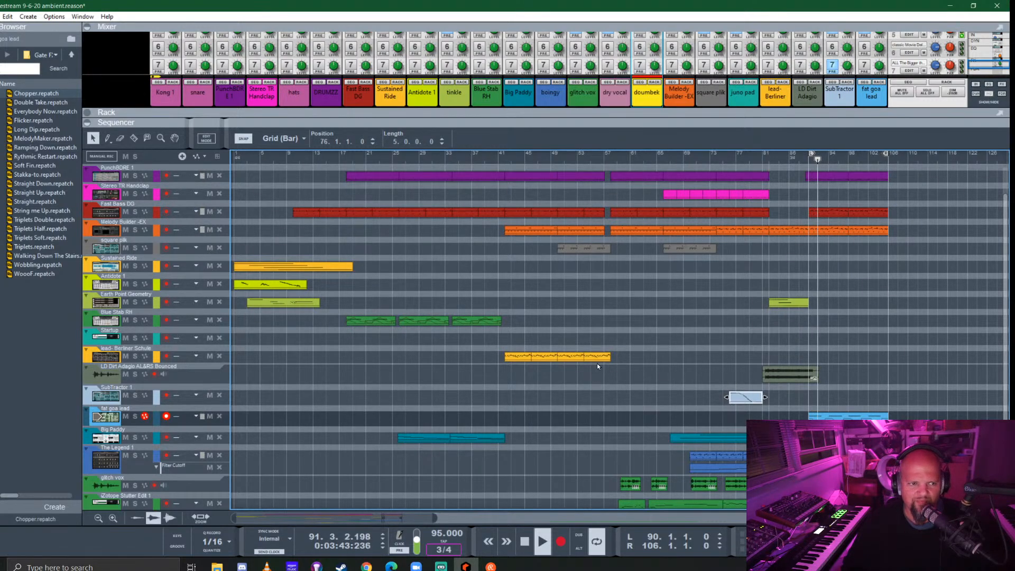
- Copy a Stereo TR Handclap clip into the 3/4 section at position 99.2.1 and stop playback
scroll(599, 366, "right", 3)
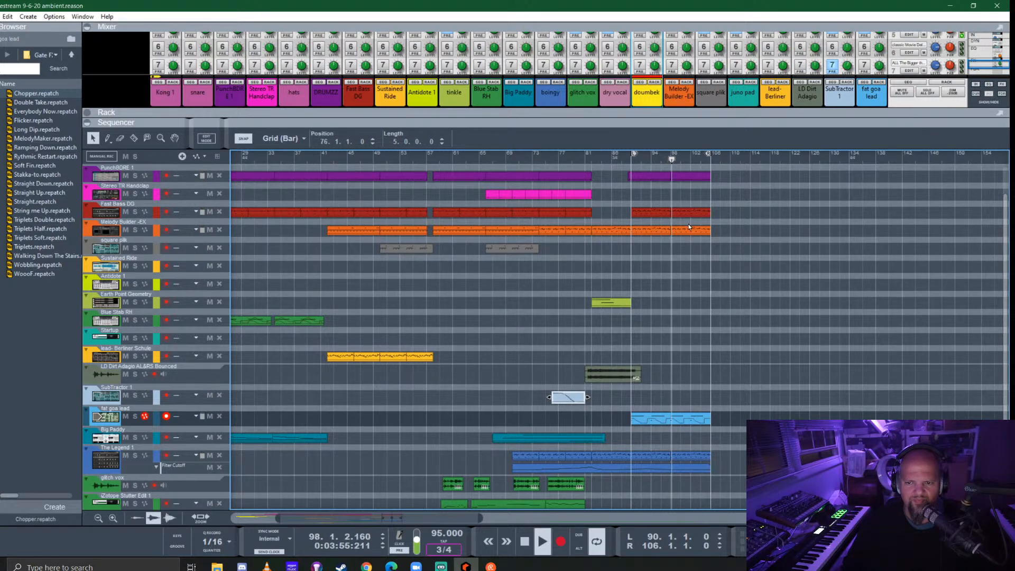
scroll(688, 224, "up", 2)
left_click_drag(580, 228, 692, 229)
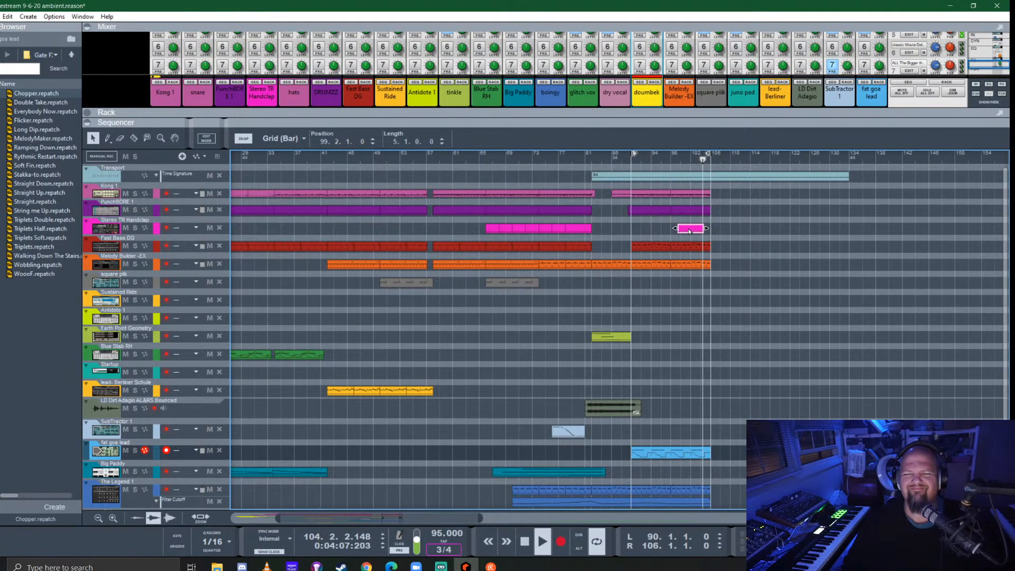
key("space")
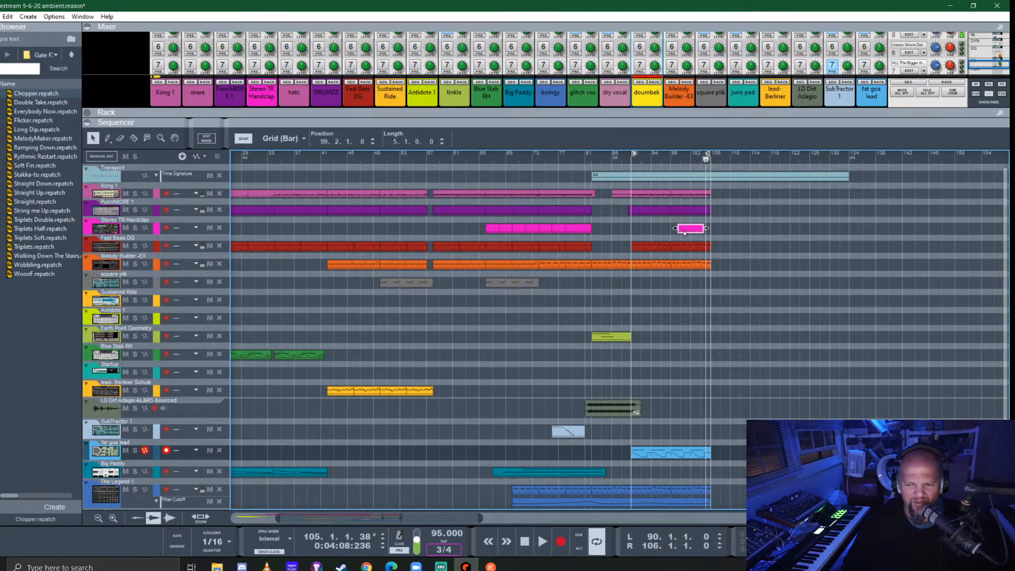
- Split the copied handclap clip at bar 100 and delete the part after the cut
scroll(686, 230, "up", 5)
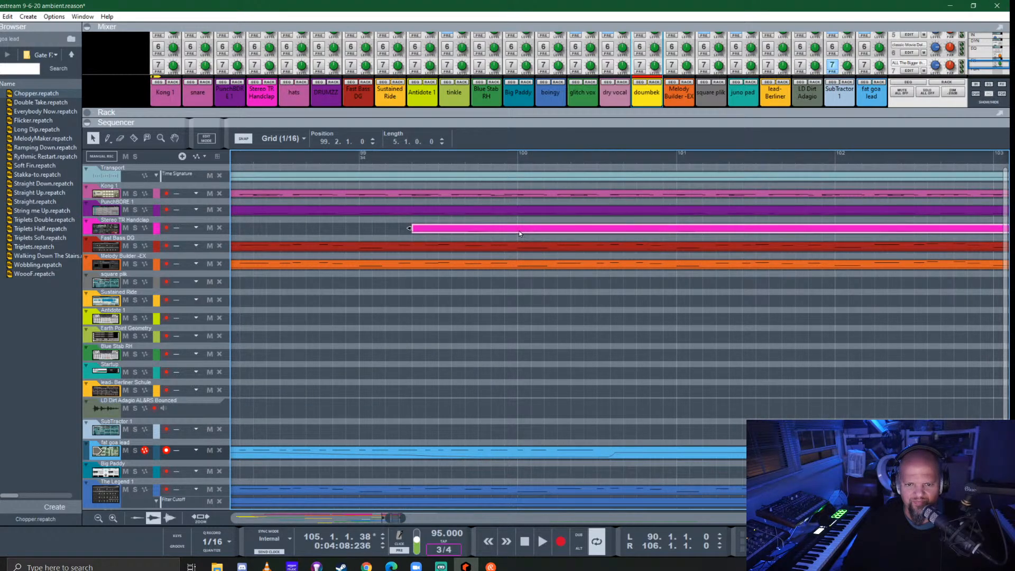
key("r")
left_click(520, 229)
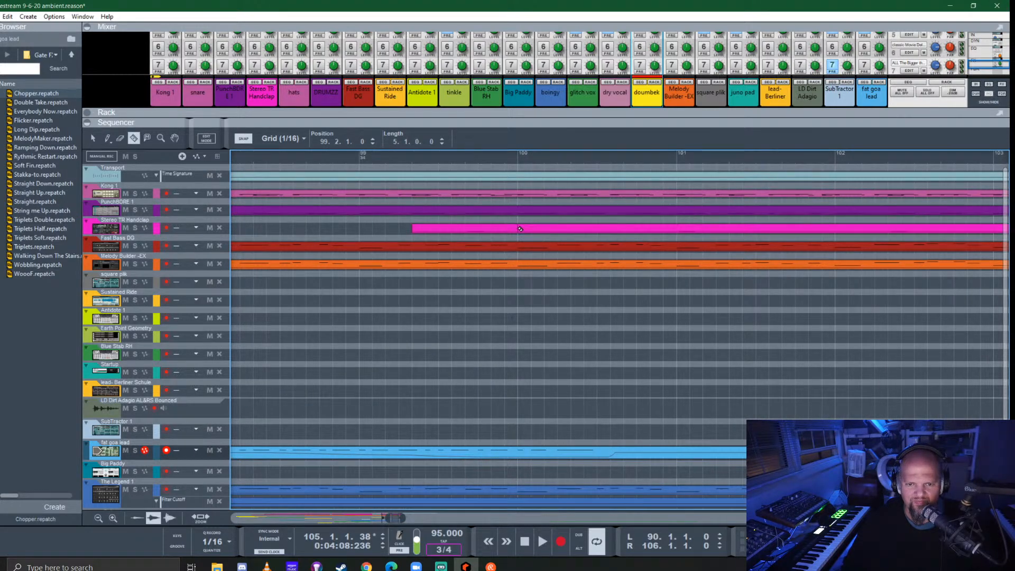
left_click(565, 226)
key("Delete")
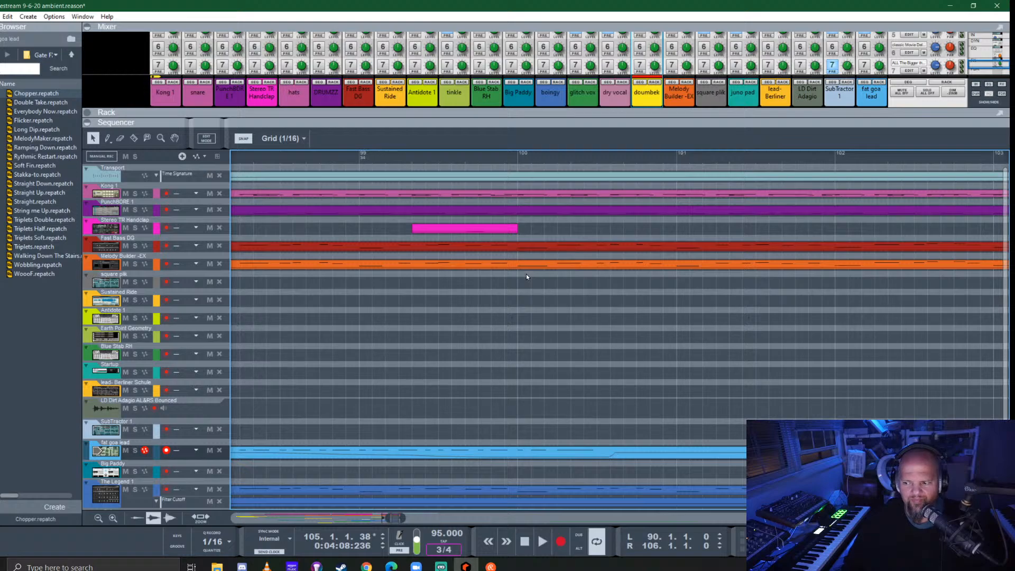
- Move the shortened handclap clip to the start of bar 98
scroll(526, 274, "down", 6)
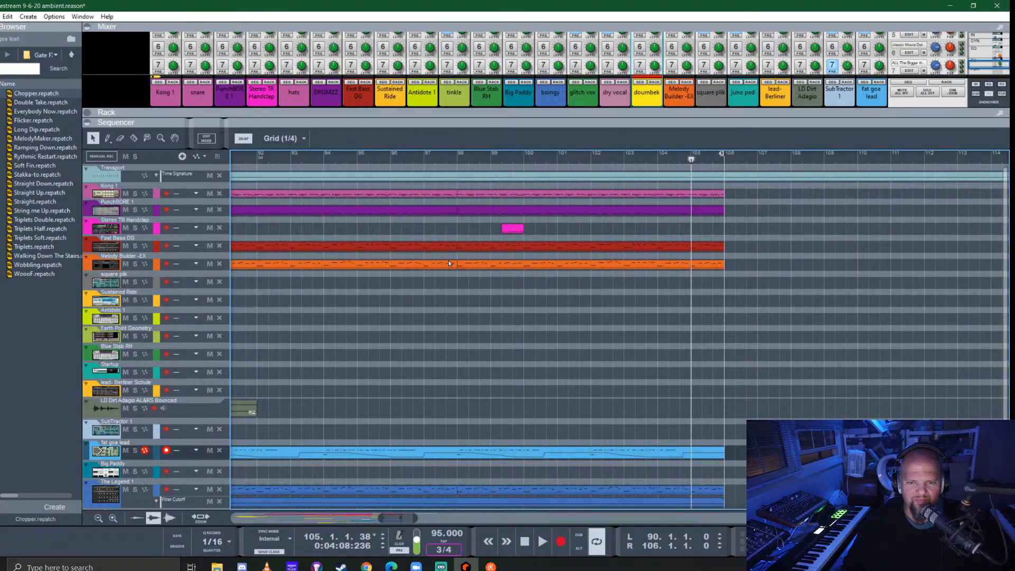
scroll(600, 250, "left", 3)
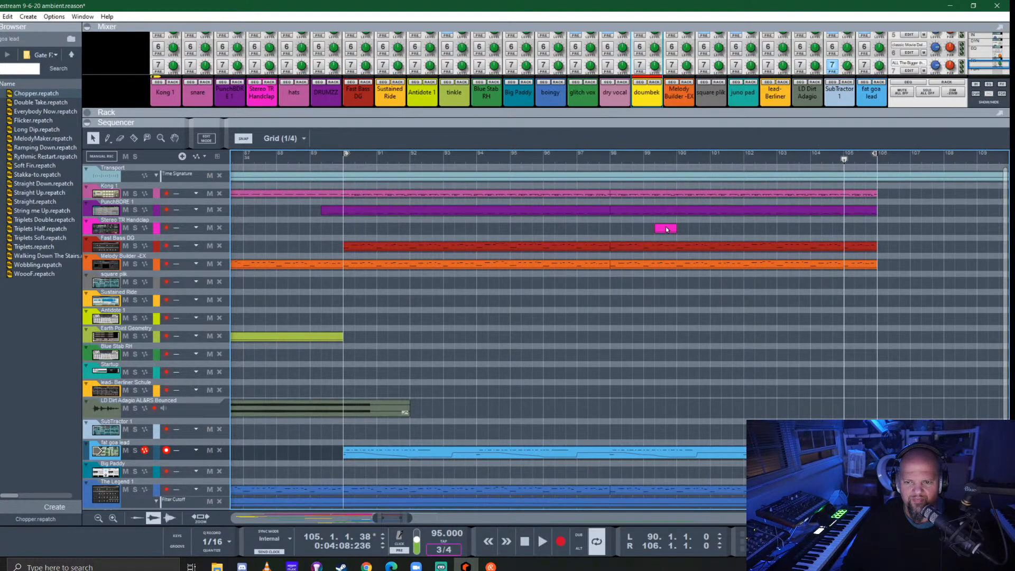
left_click_drag(668, 233, 609, 231)
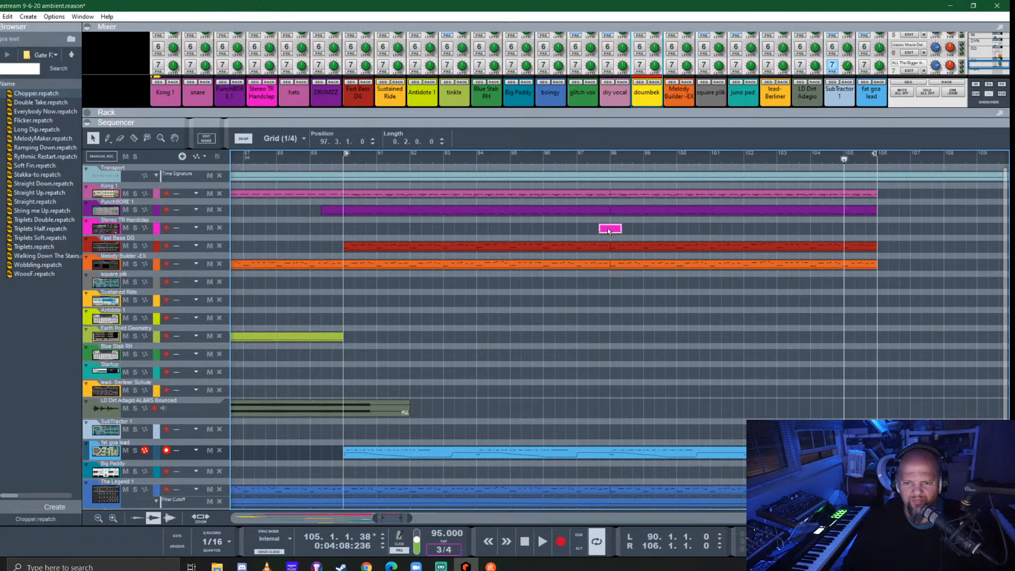
- Play from bar 98, extend the handclap clip to two bars and repeat it at bars 100, 102 and 104
left_click(617, 166)
key("space")
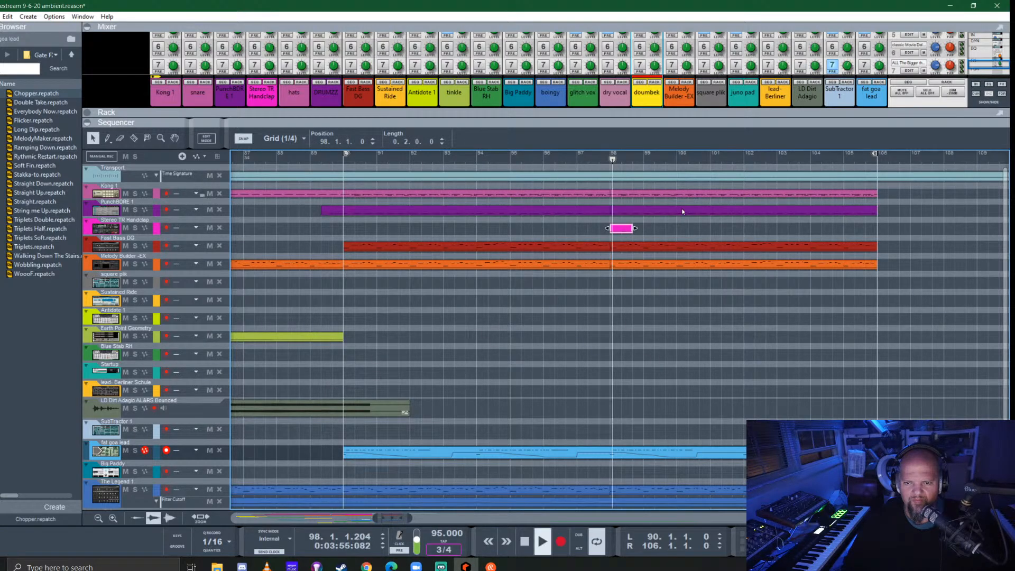
left_click_drag(634, 228, 840, 229)
left_click(773, 228)
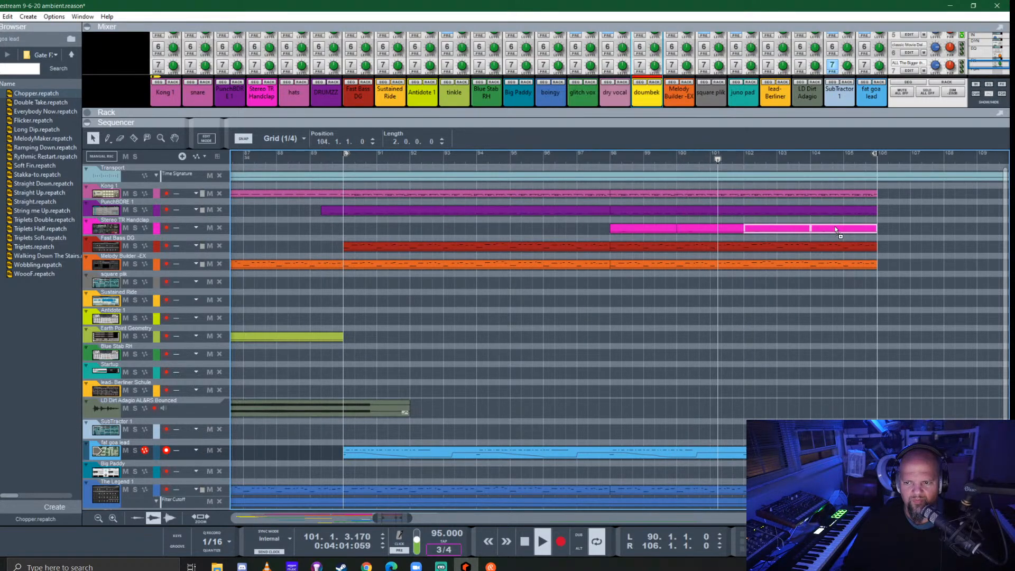
scroll(629, 343, "down", 2)
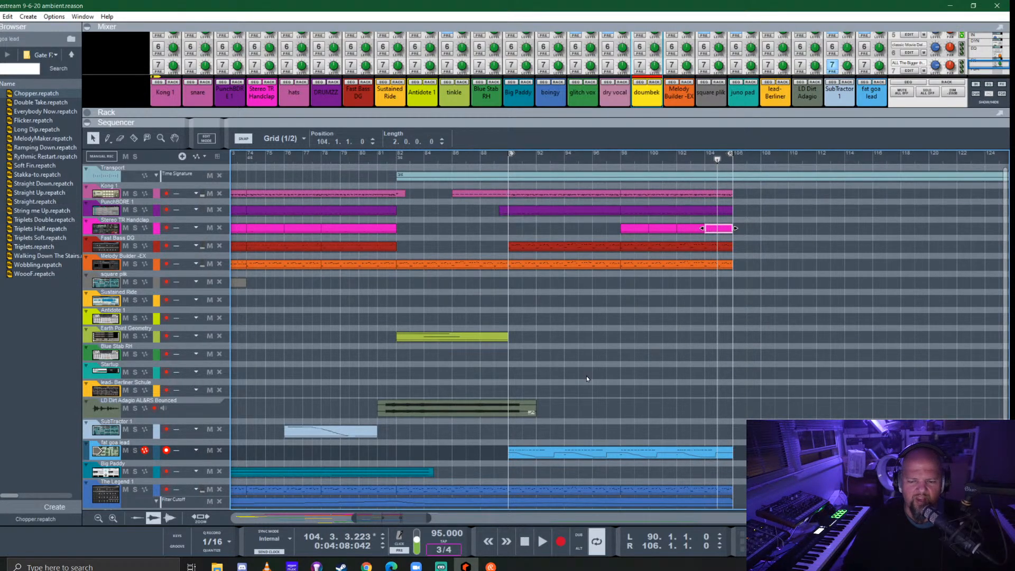
scroll(587, 378, "down", 3)
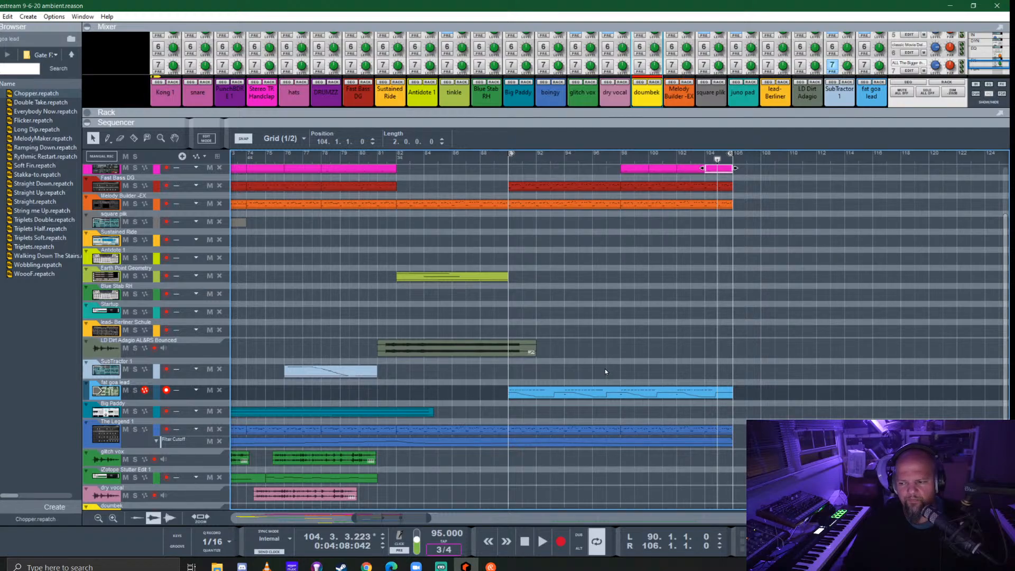
scroll(606, 370, "up", 1)
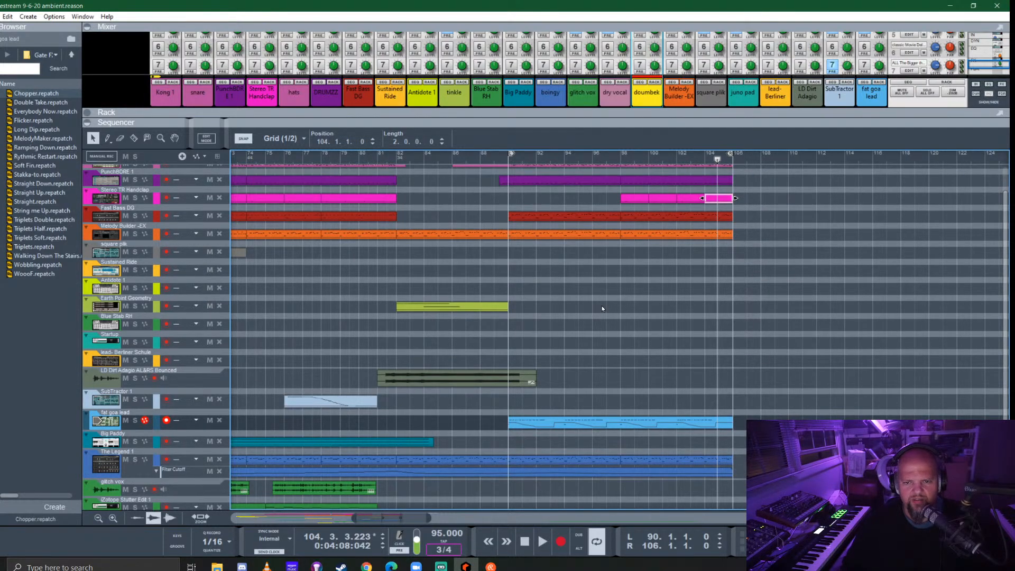